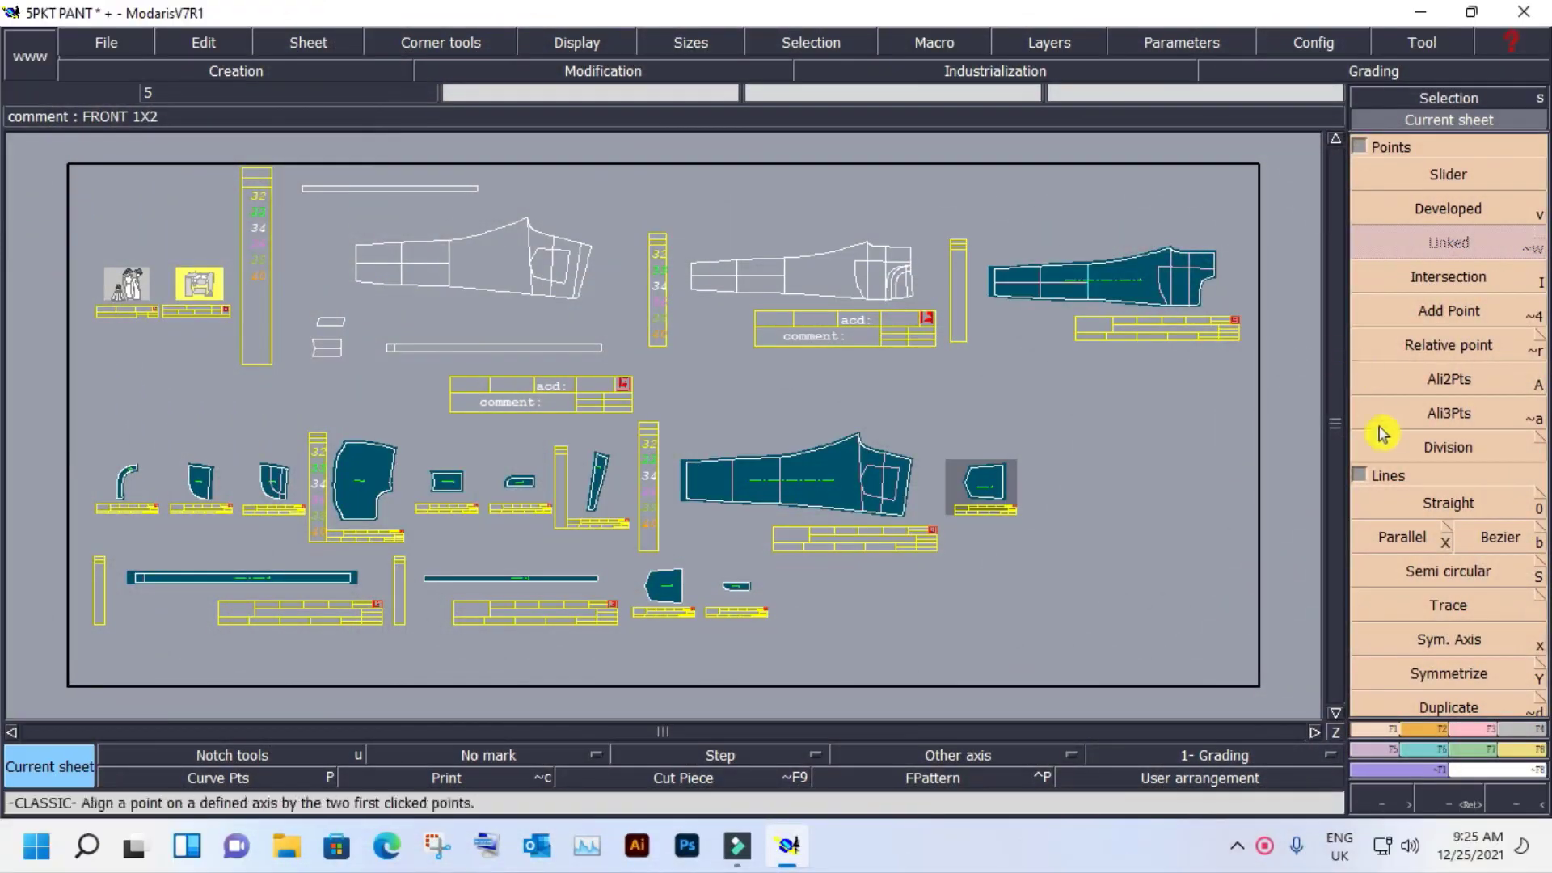
Show FRONT 1X2 alone in base size with Cut Straight active in Industrialization.
{"action": "left_click", "coordinate": [1386, 754]}
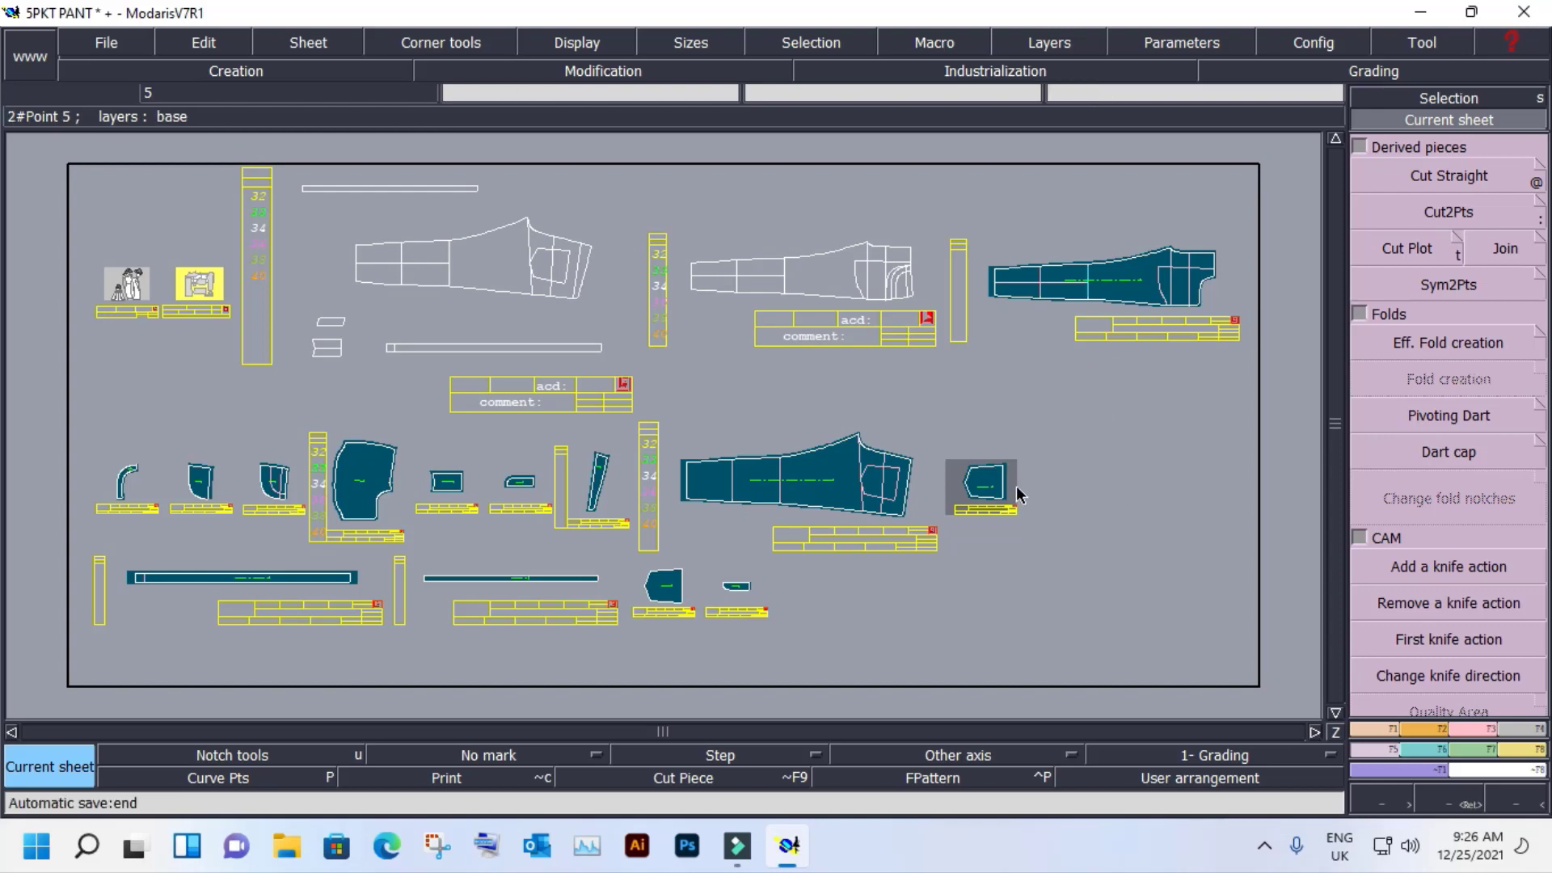
{"action": "middle_click", "coordinate": [1095, 311]}
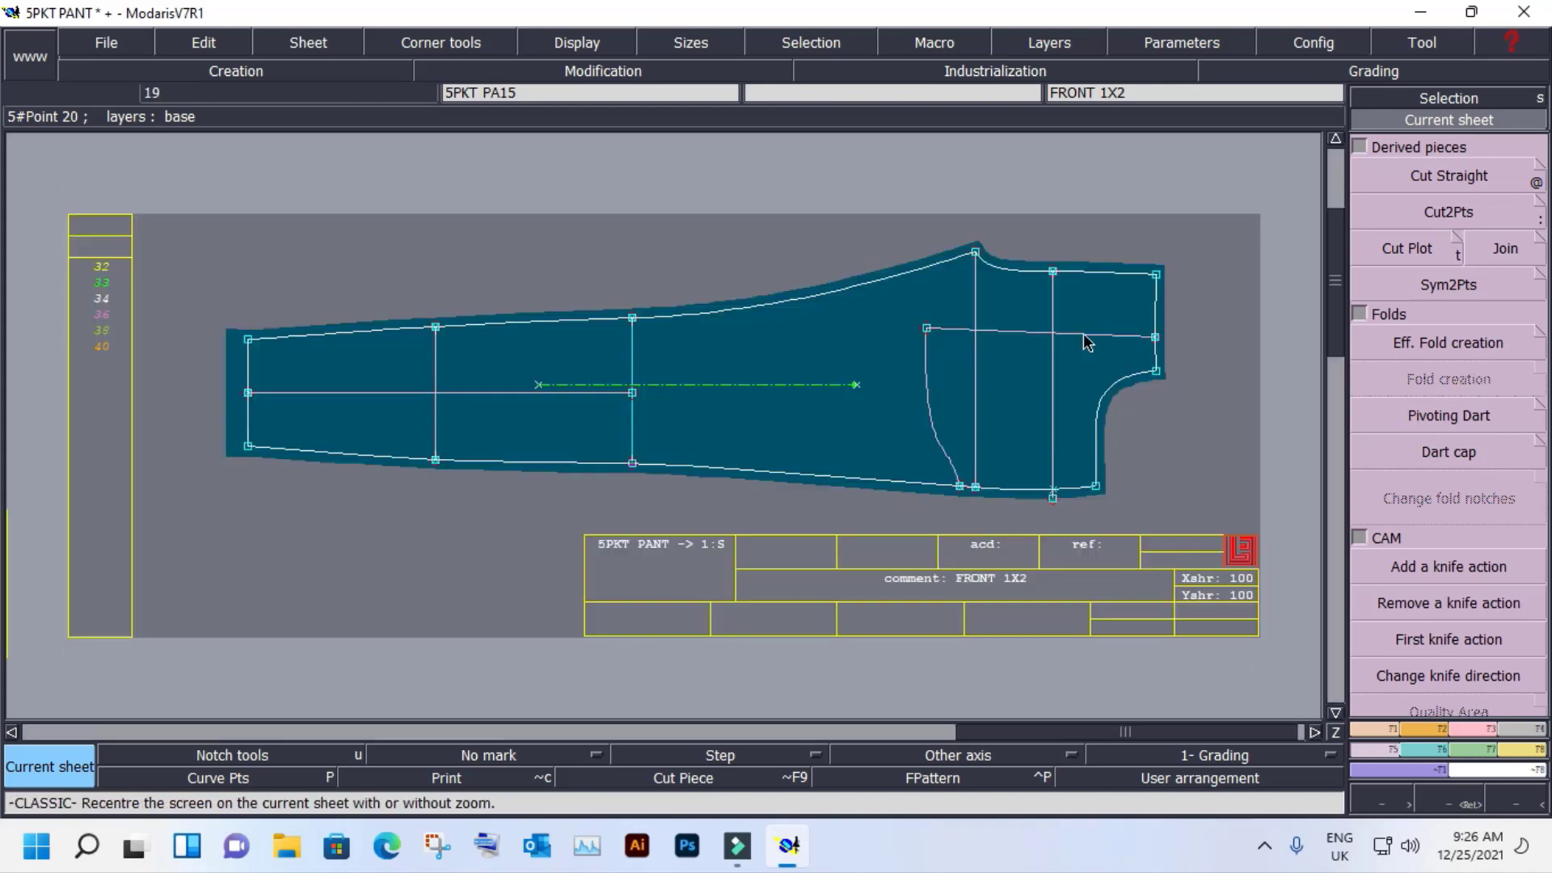
{"action": "key", "text": "space"}
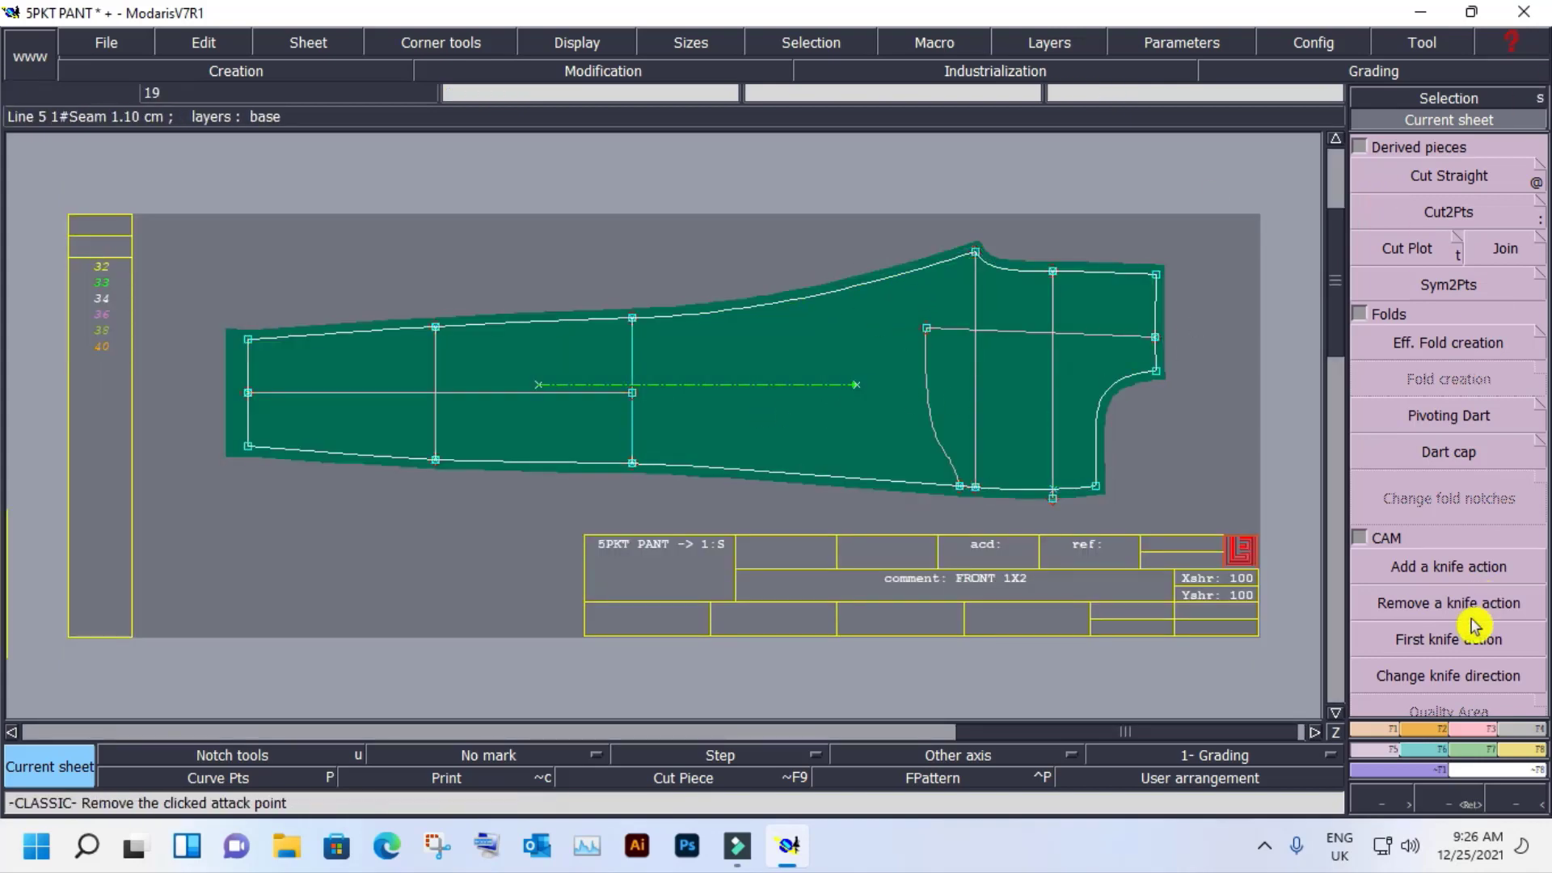
{"action": "left_click", "coordinate": [1428, 186]}
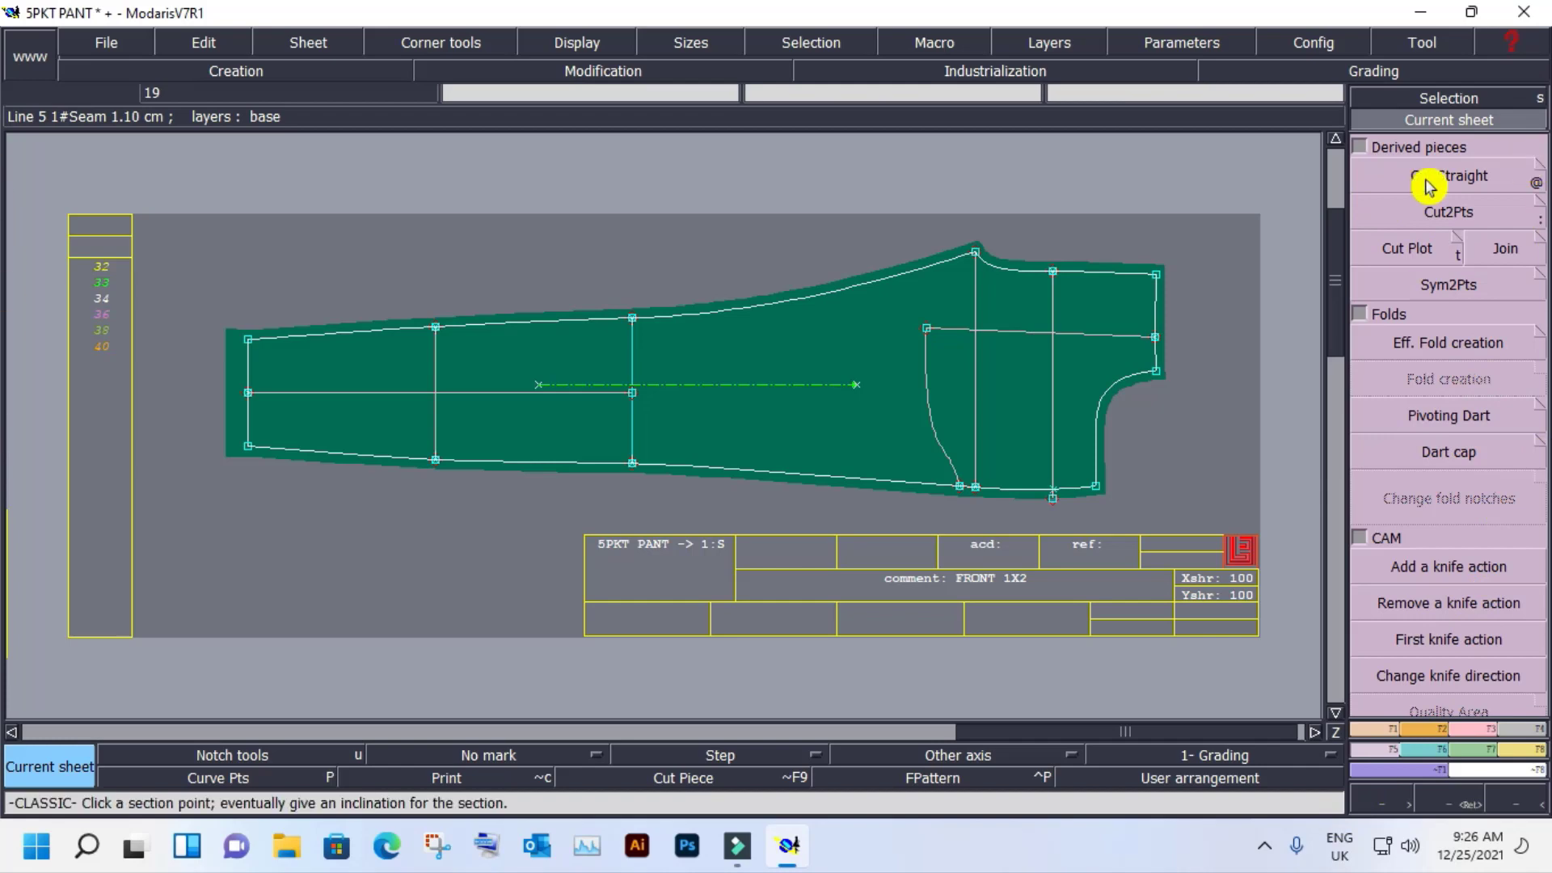
{"action": "left_click", "coordinate": [1470, 183]}
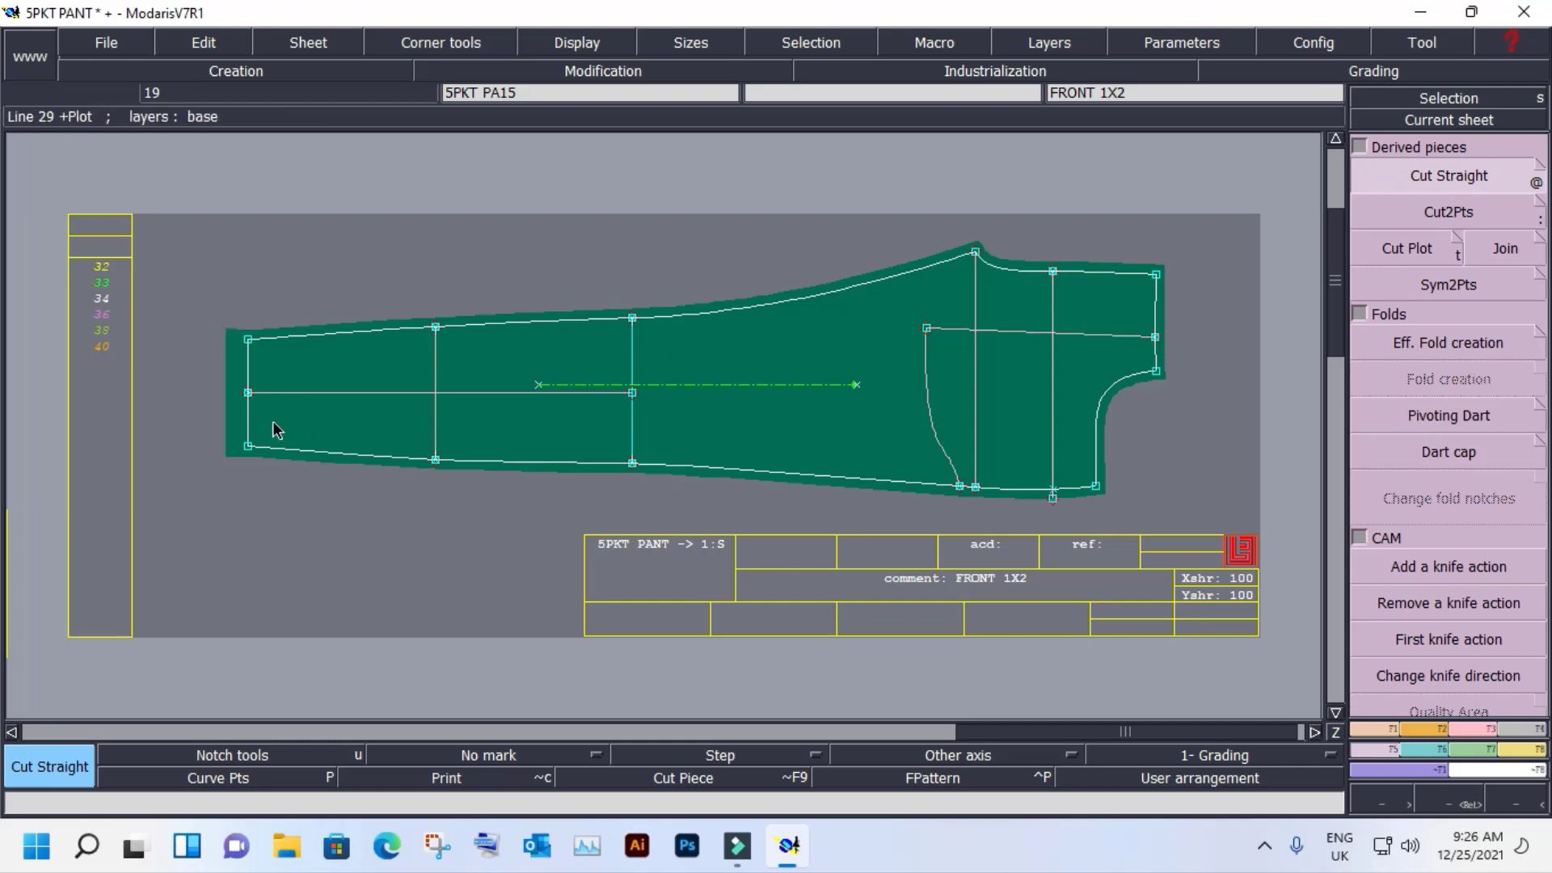
Cut the FRONT 1X2 piece straight across from its left to right edge.
{"action": "left_click", "coordinate": [247, 394]}
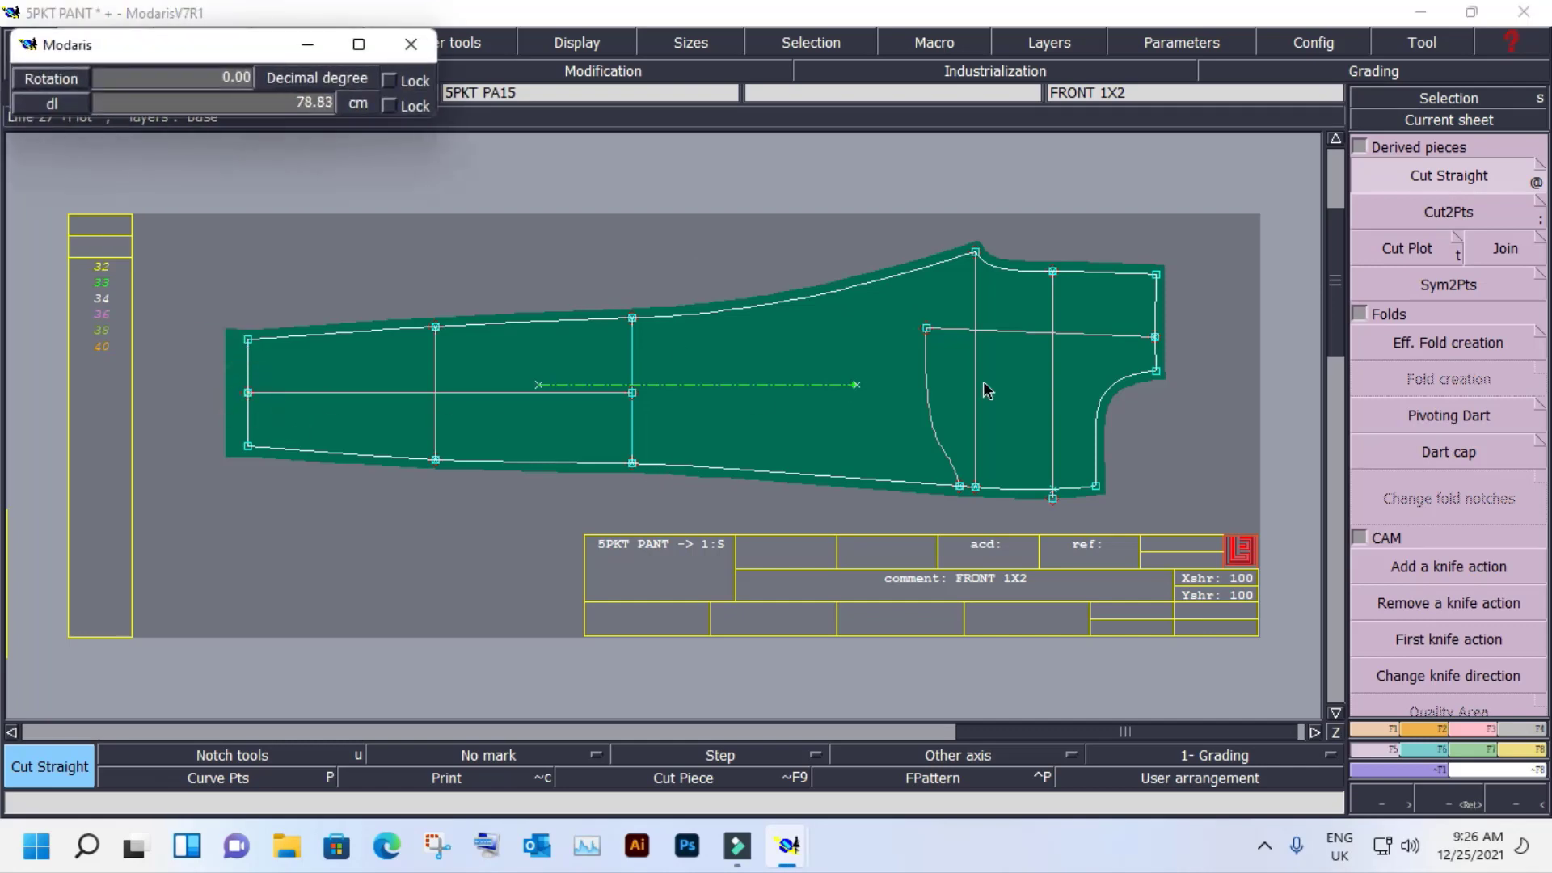
{"action": "left_click", "coordinate": [1157, 374]}
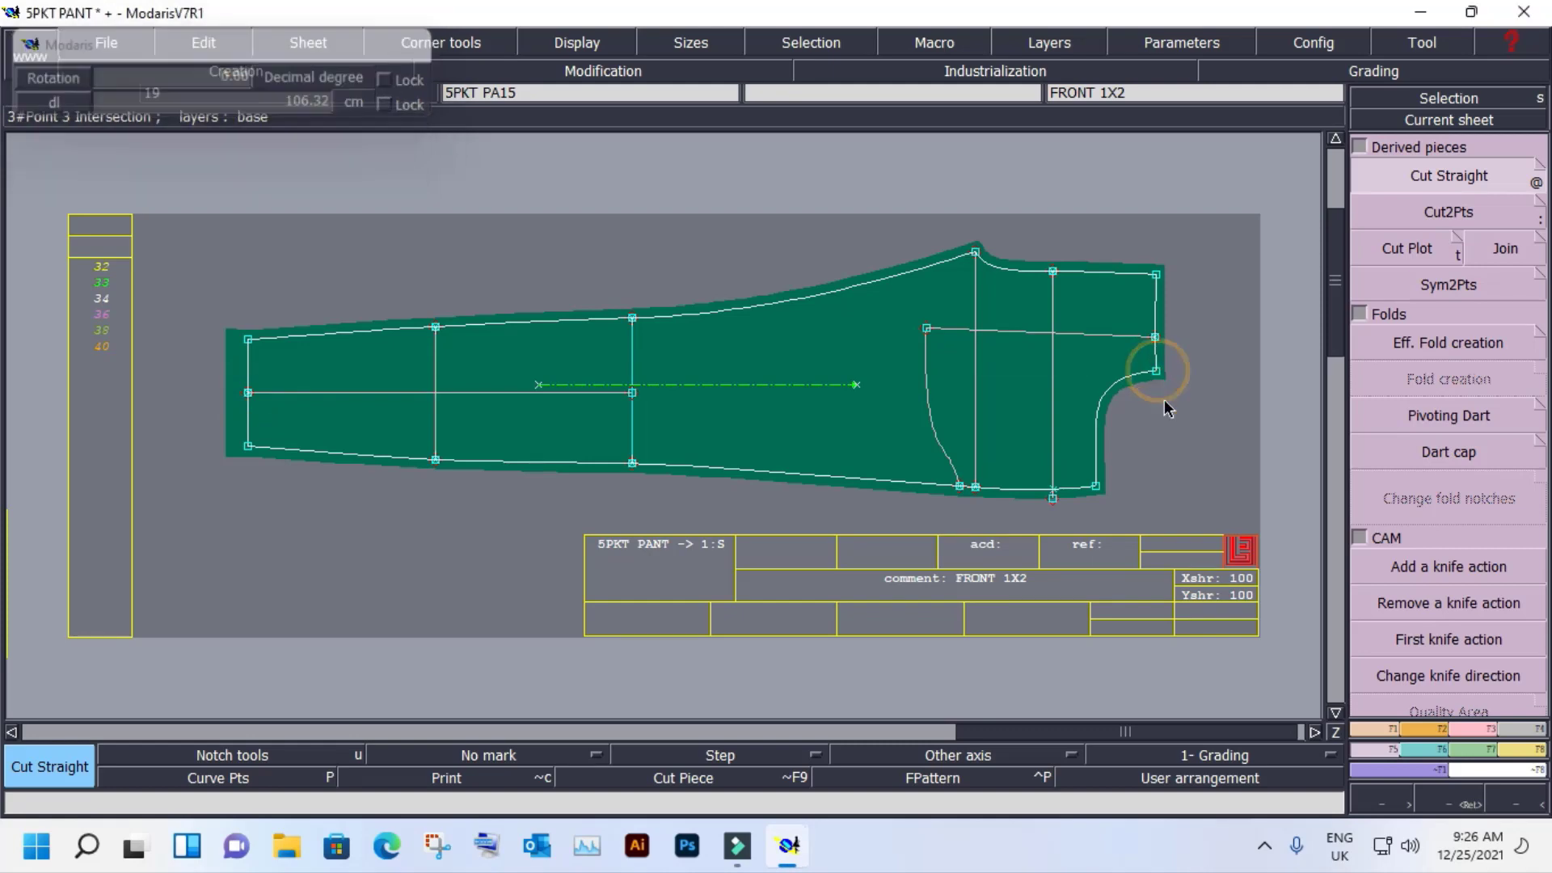
{"action": "key", "text": "space"}
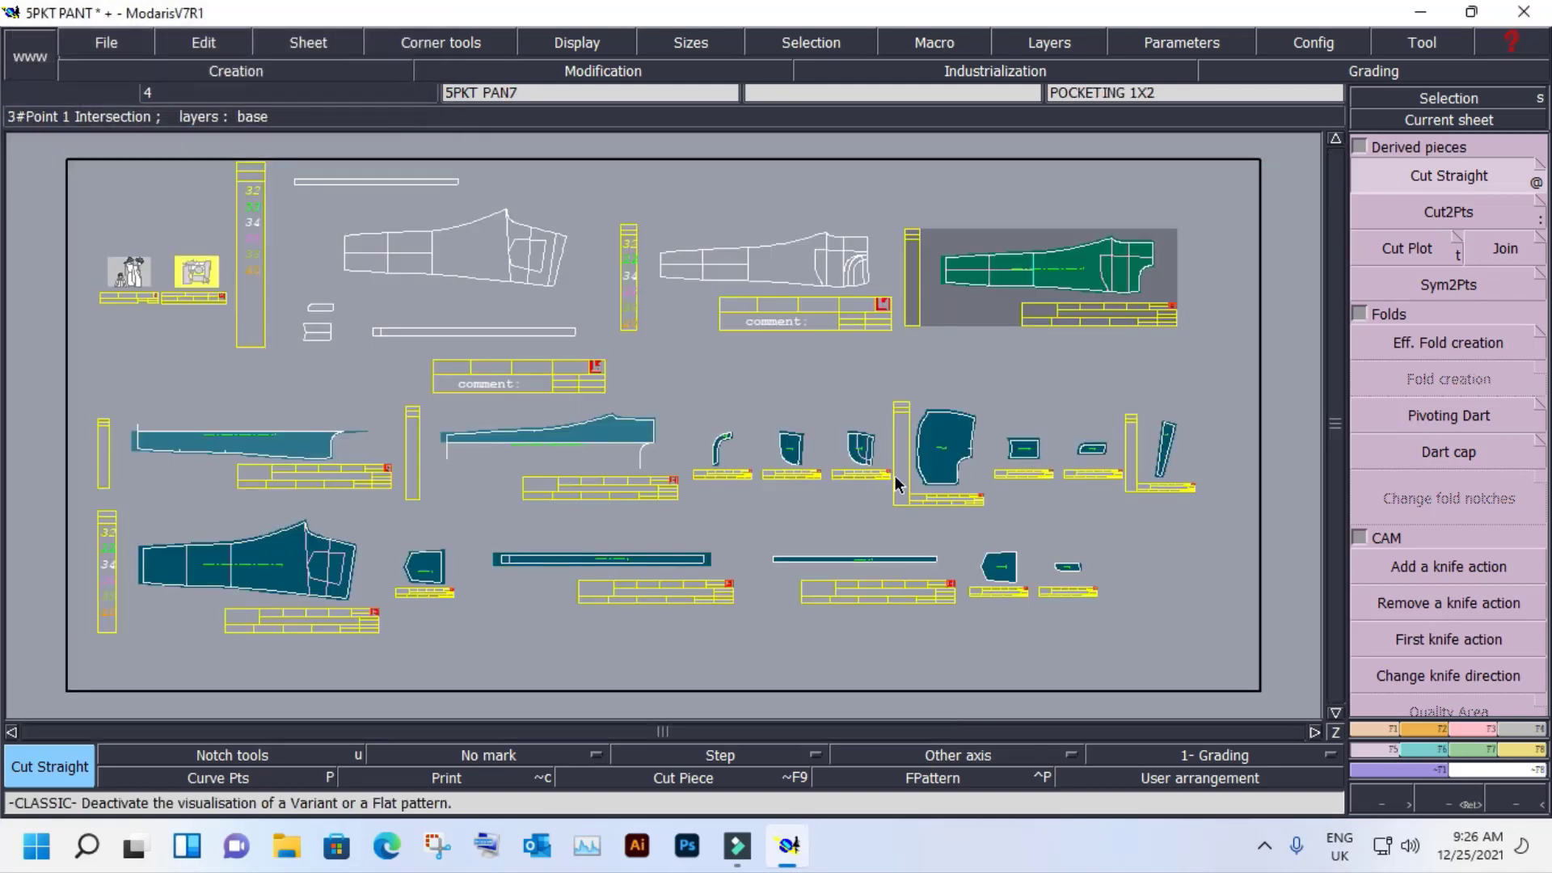
Select the two new cut pieces with the front piece and delete both cut sheets.
{"action": "key", "text": "s"}
{"action": "left_click", "coordinate": [243, 440]}
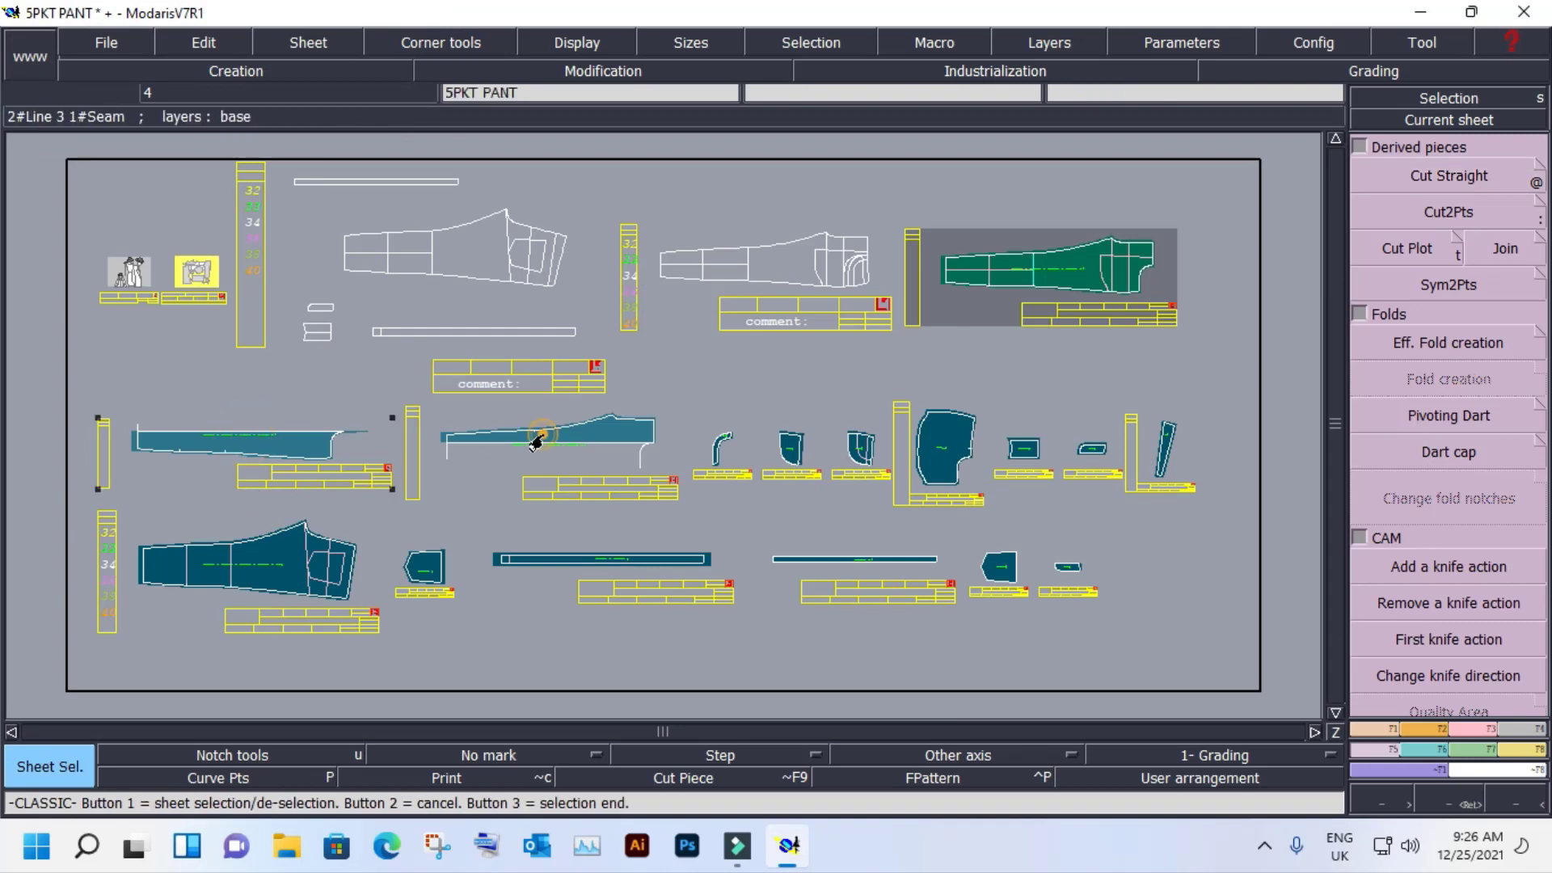
{"action": "left_click", "coordinate": [538, 428]}
{"action": "left_click", "coordinate": [1185, 477]}
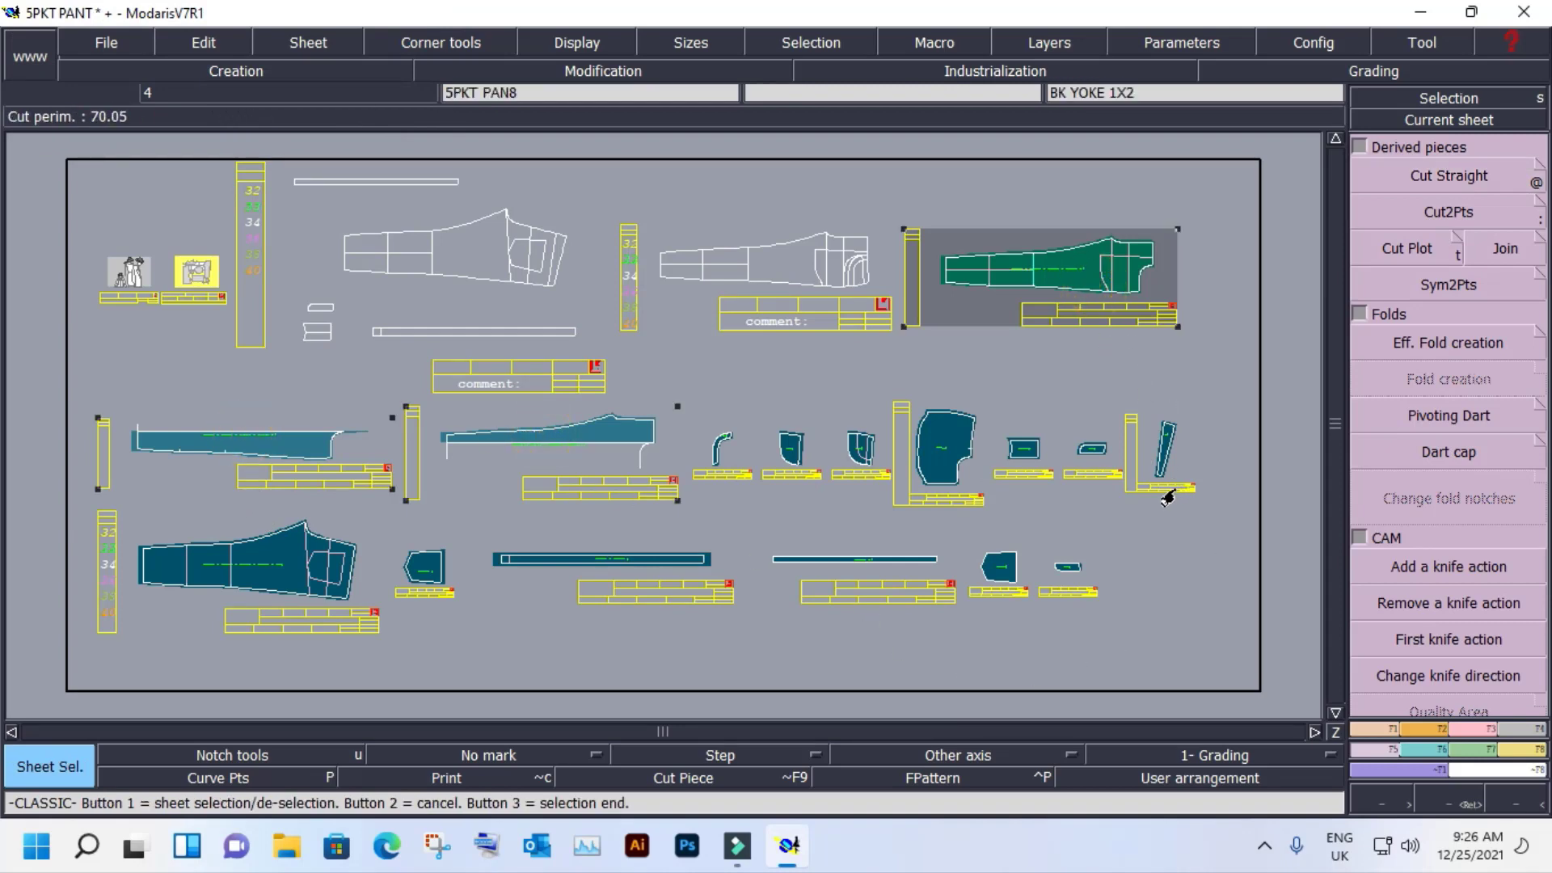
{"action": "left_click", "coordinate": [1075, 267]}
{"action": "right_click", "coordinate": [1076, 267]}
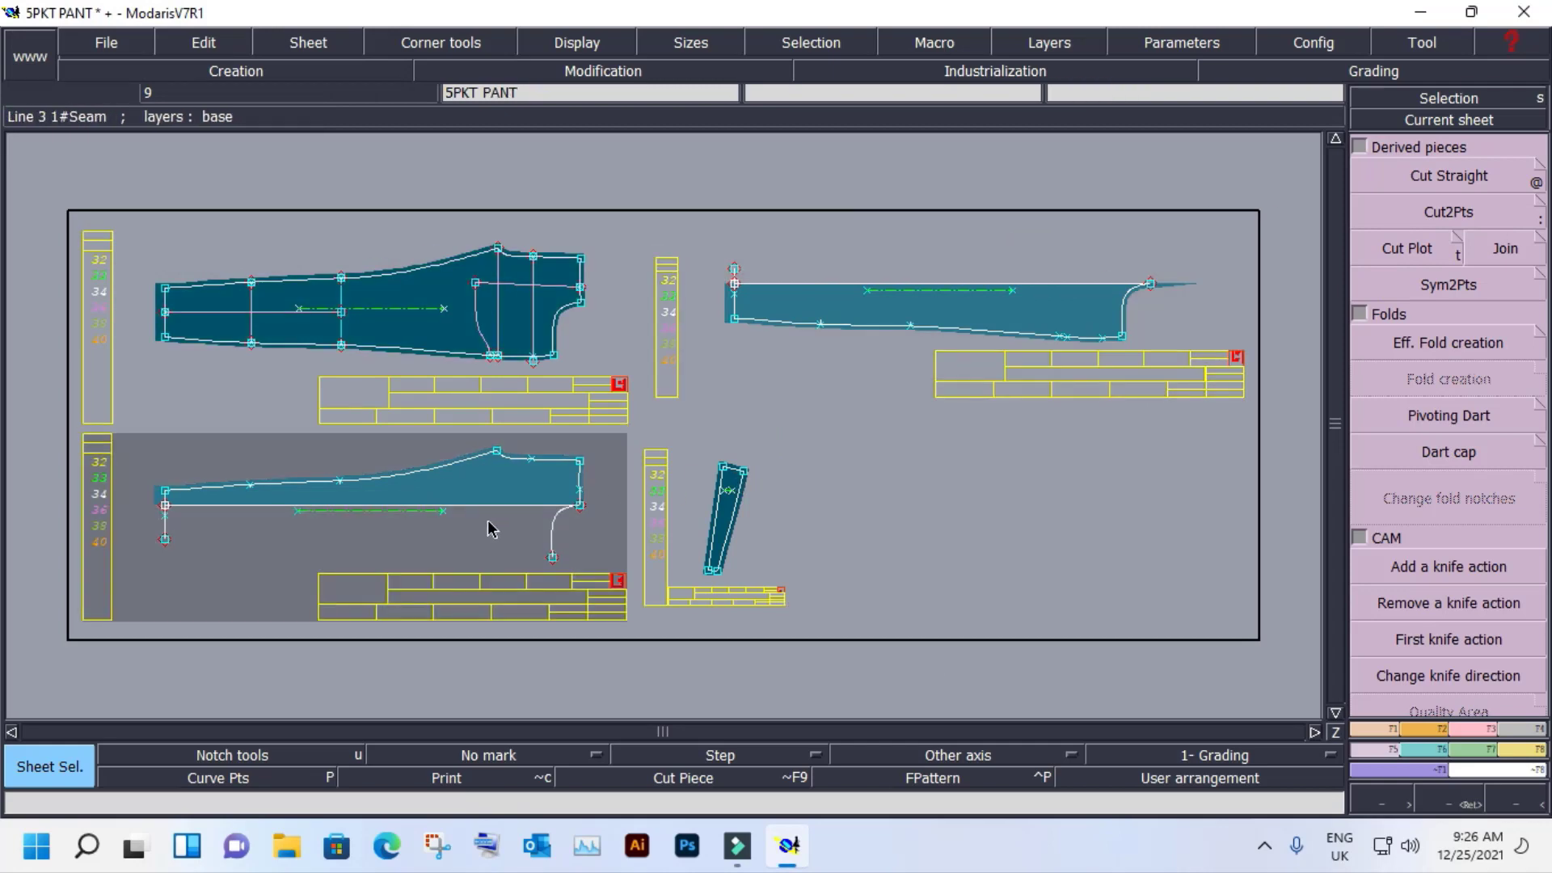
{"action": "key", "text": "Delete"}
{"action": "left_click", "coordinate": [503, 497]}
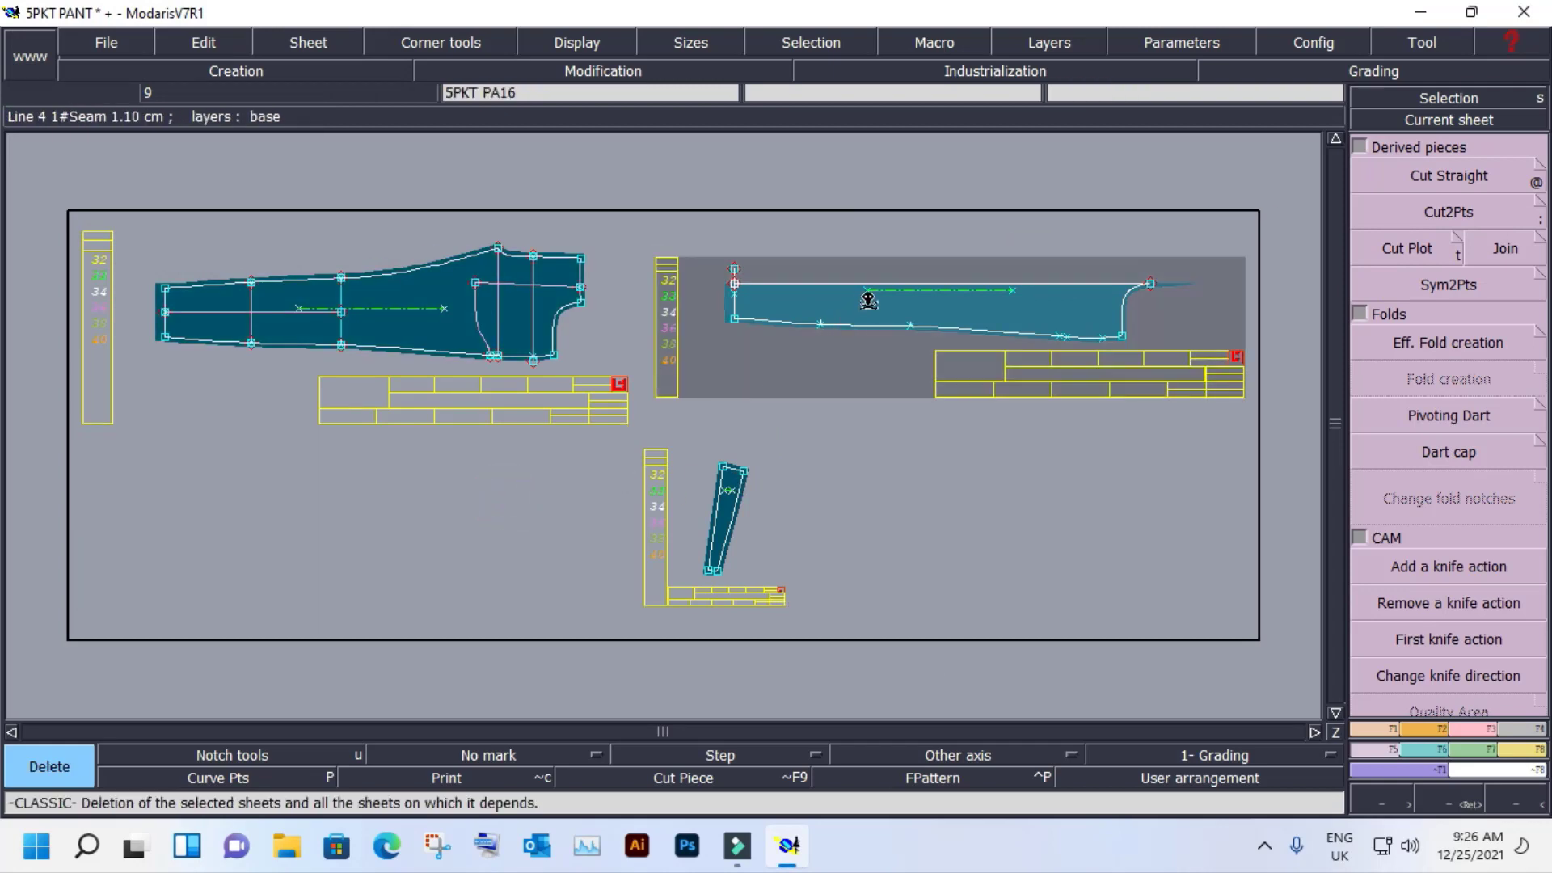
{"action": "left_click", "coordinate": [866, 302]}
Cut the front piece straight across again and zoom out to the whole sheet.
{"action": "left_click", "coordinate": [1479, 178]}
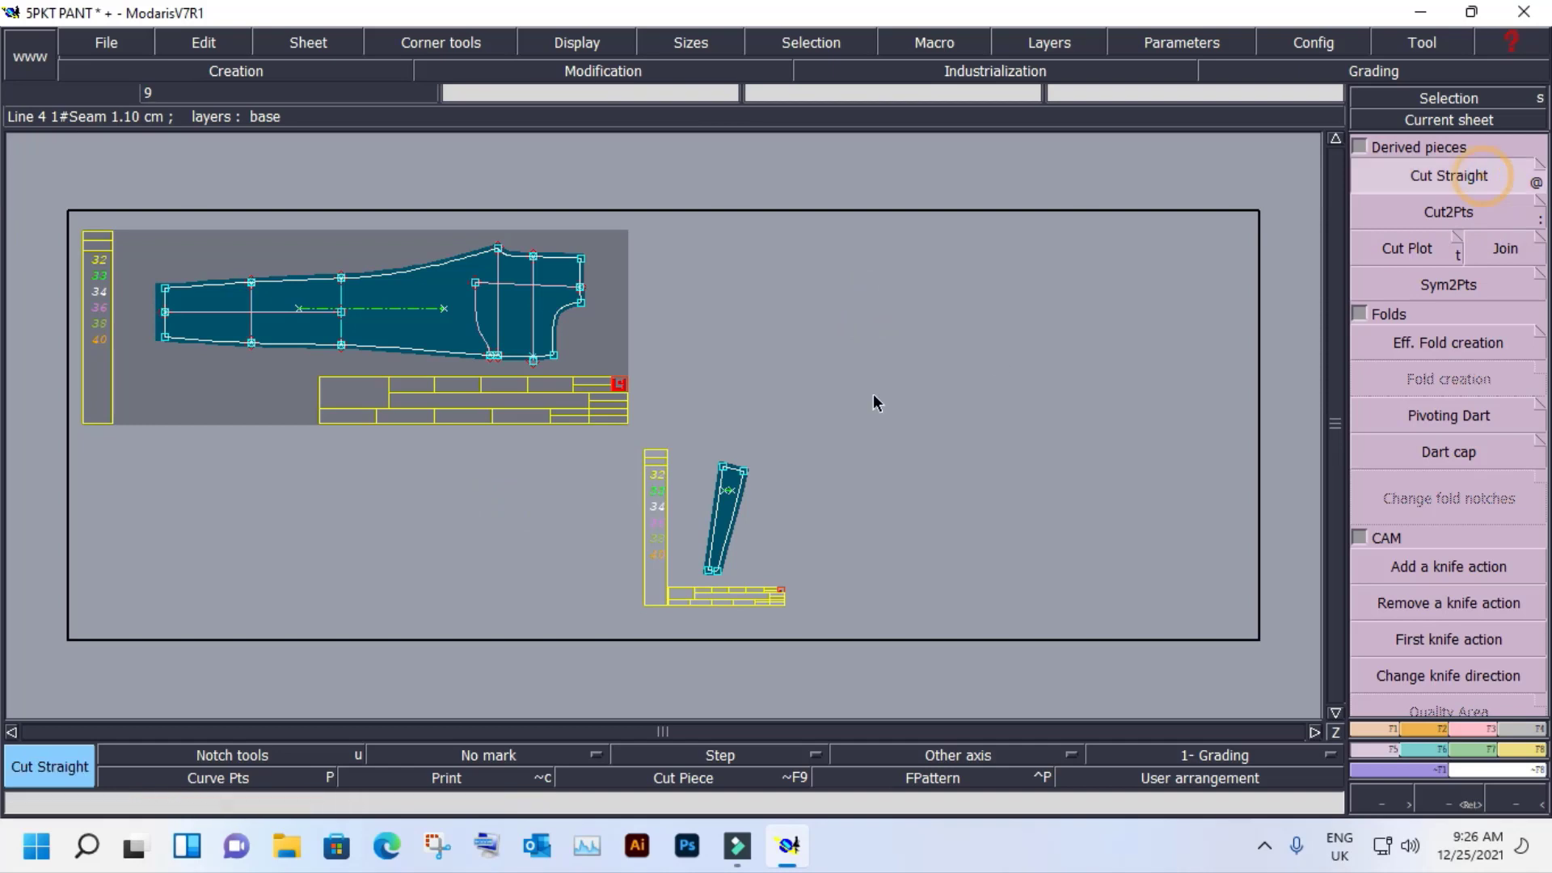
{"action": "left_click", "coordinate": [166, 312]}
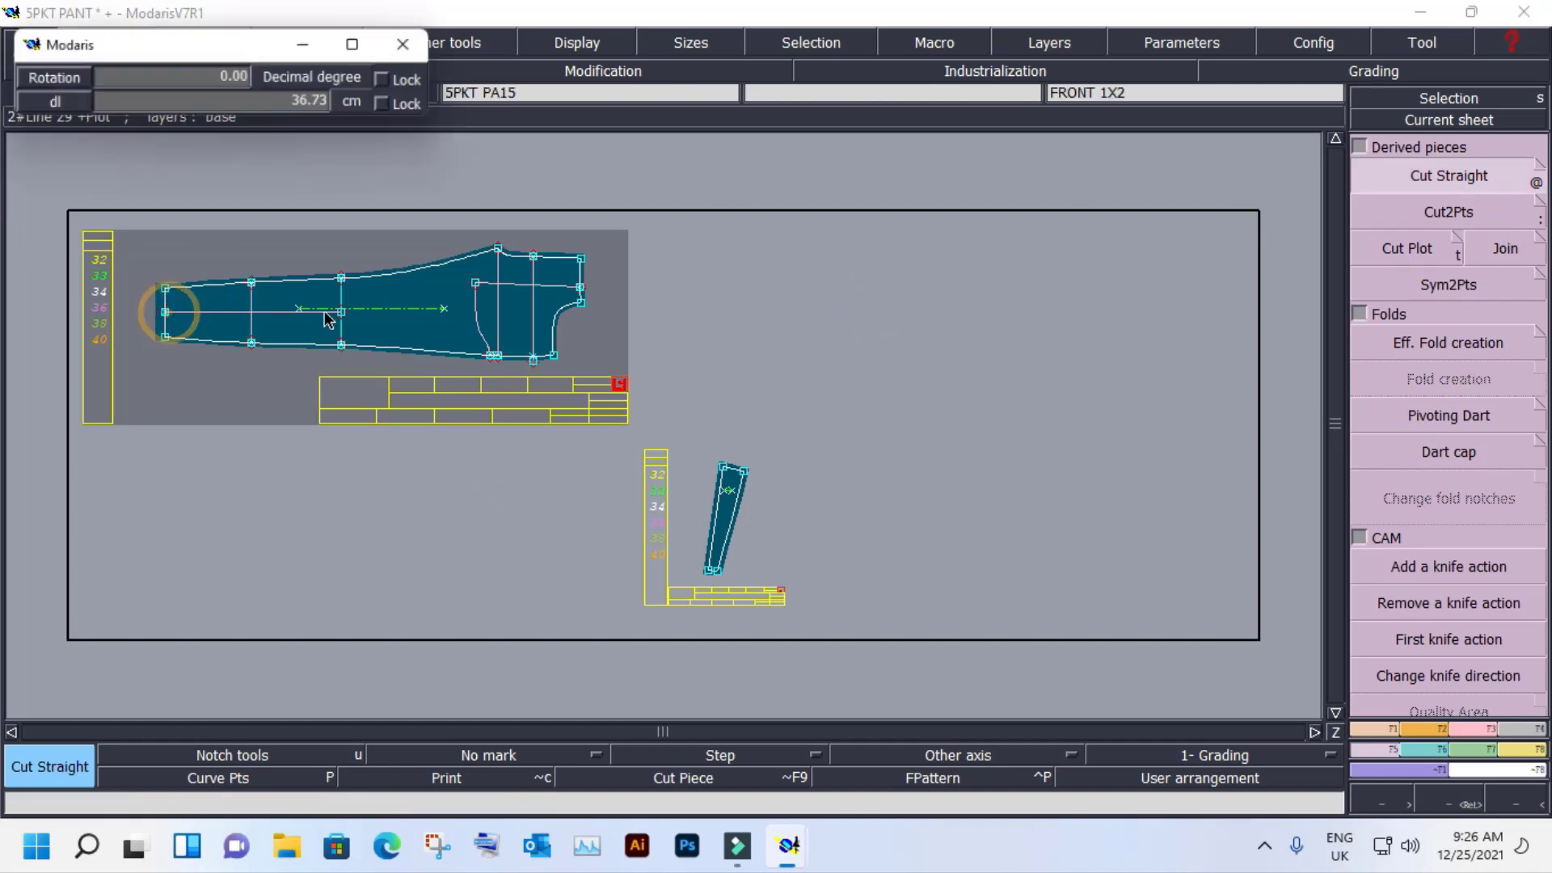
{"action": "left_click", "coordinate": [477, 337]}
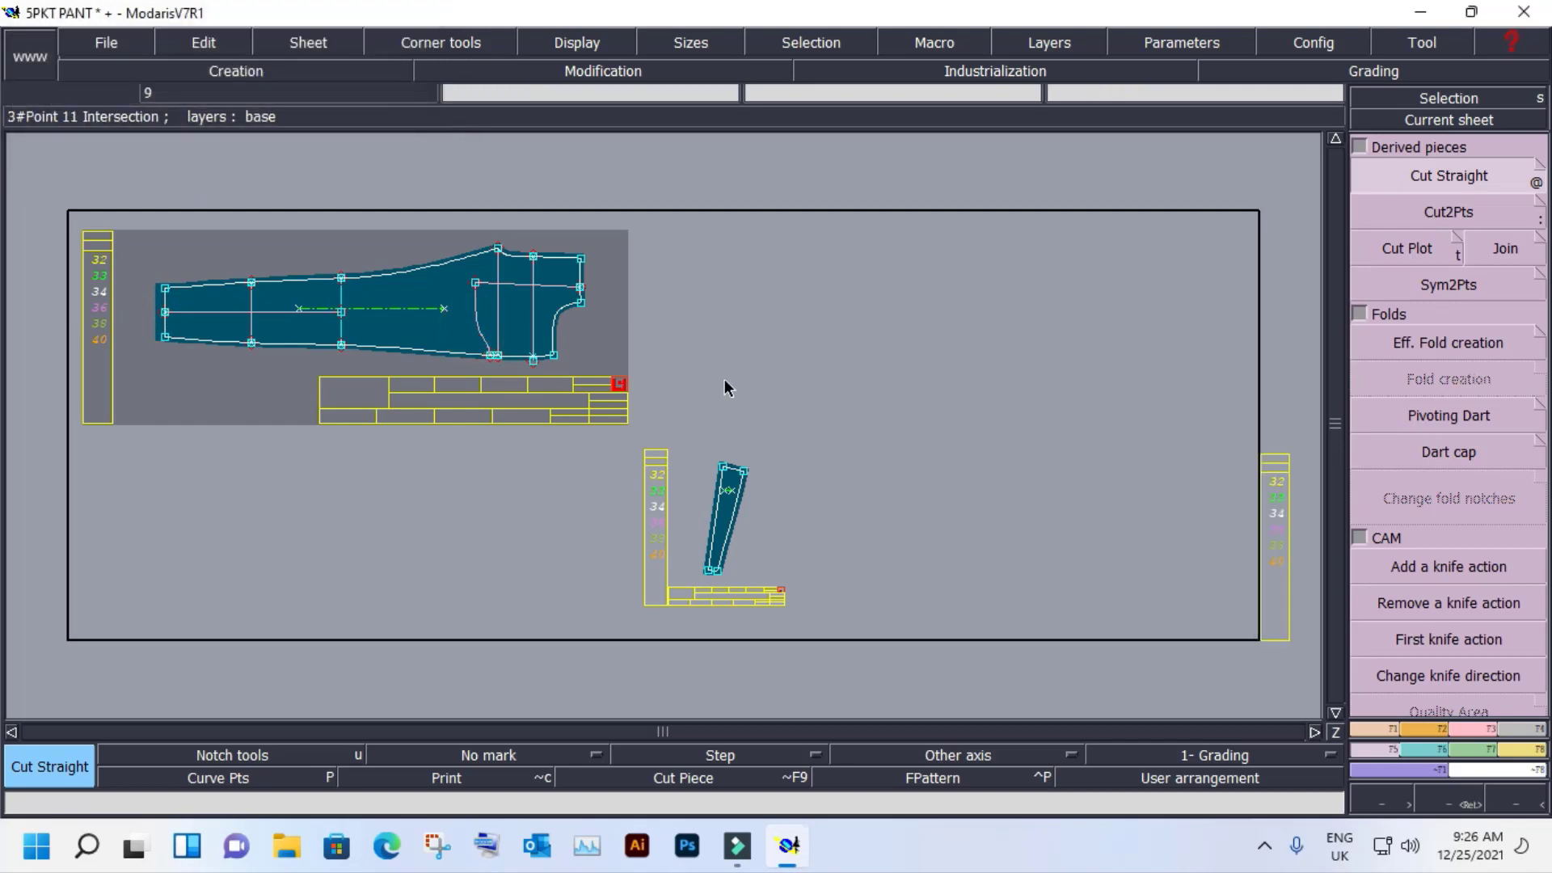
{"action": "key", "text": "F4"}
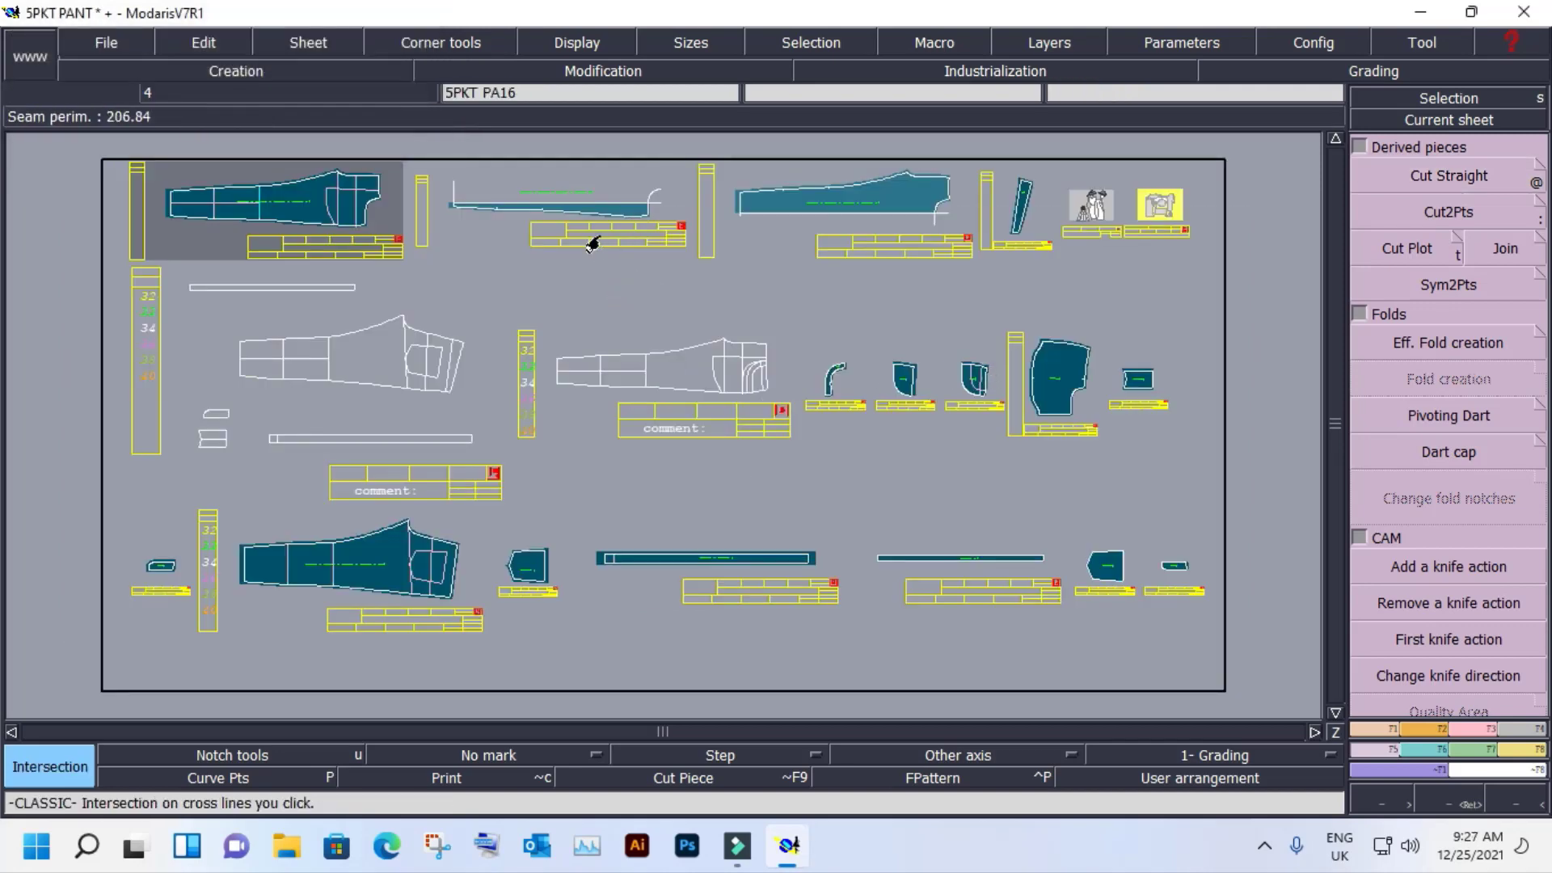
Select the front piece's sheet together with both new cut pieces' sheets.
{"action": "left_click", "coordinate": [584, 208]}
{"action": "left_click", "coordinate": [875, 183]}
{"action": "left_click", "coordinate": [324, 207]}
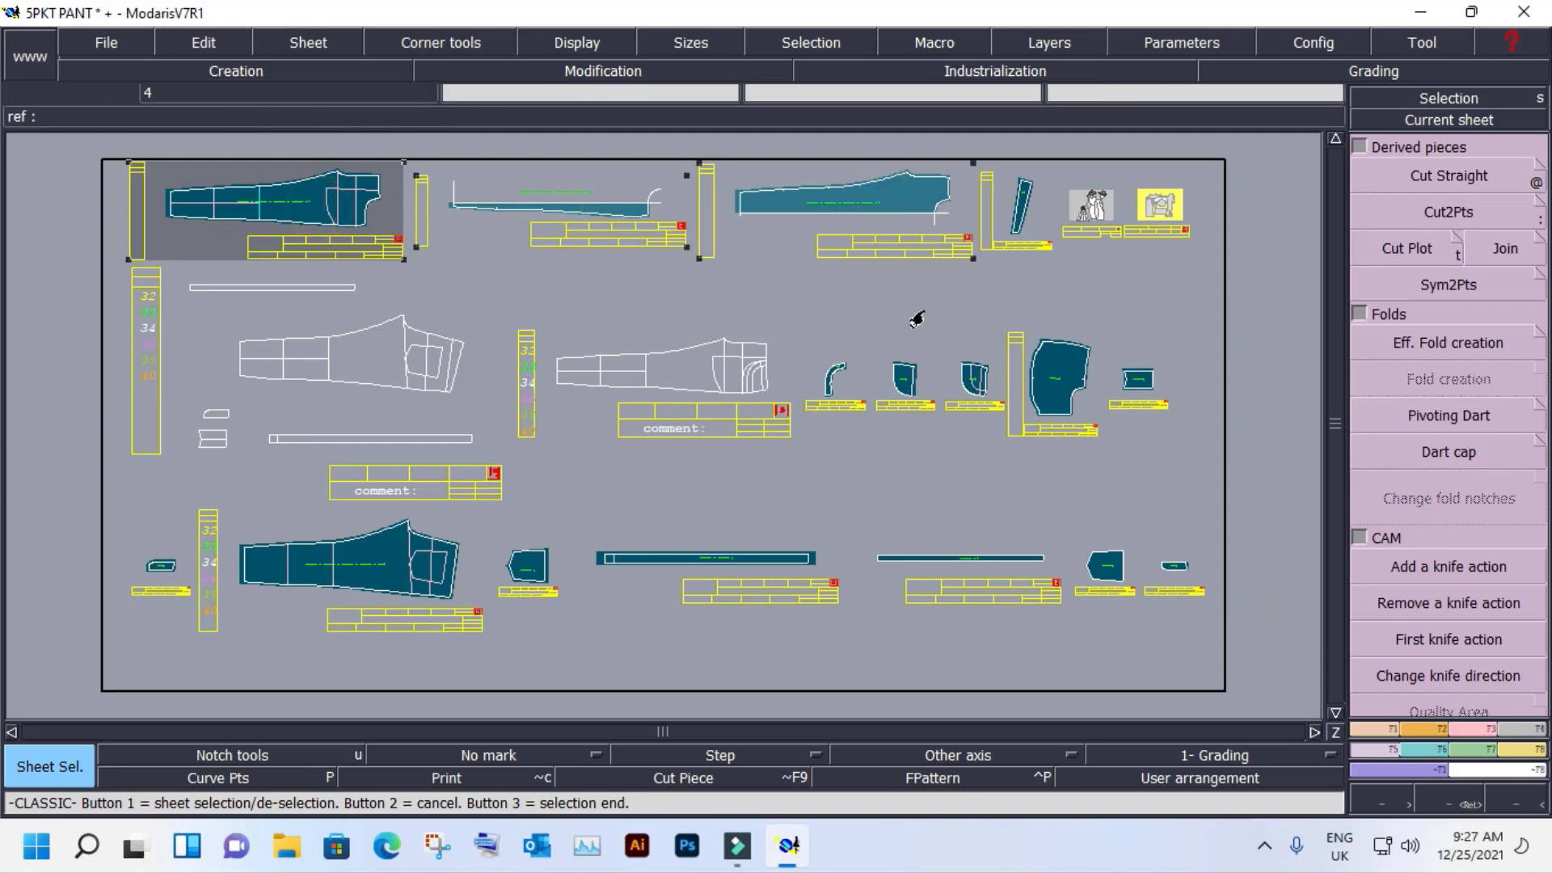
{"action": "right_click", "coordinate": [1230, 298]}
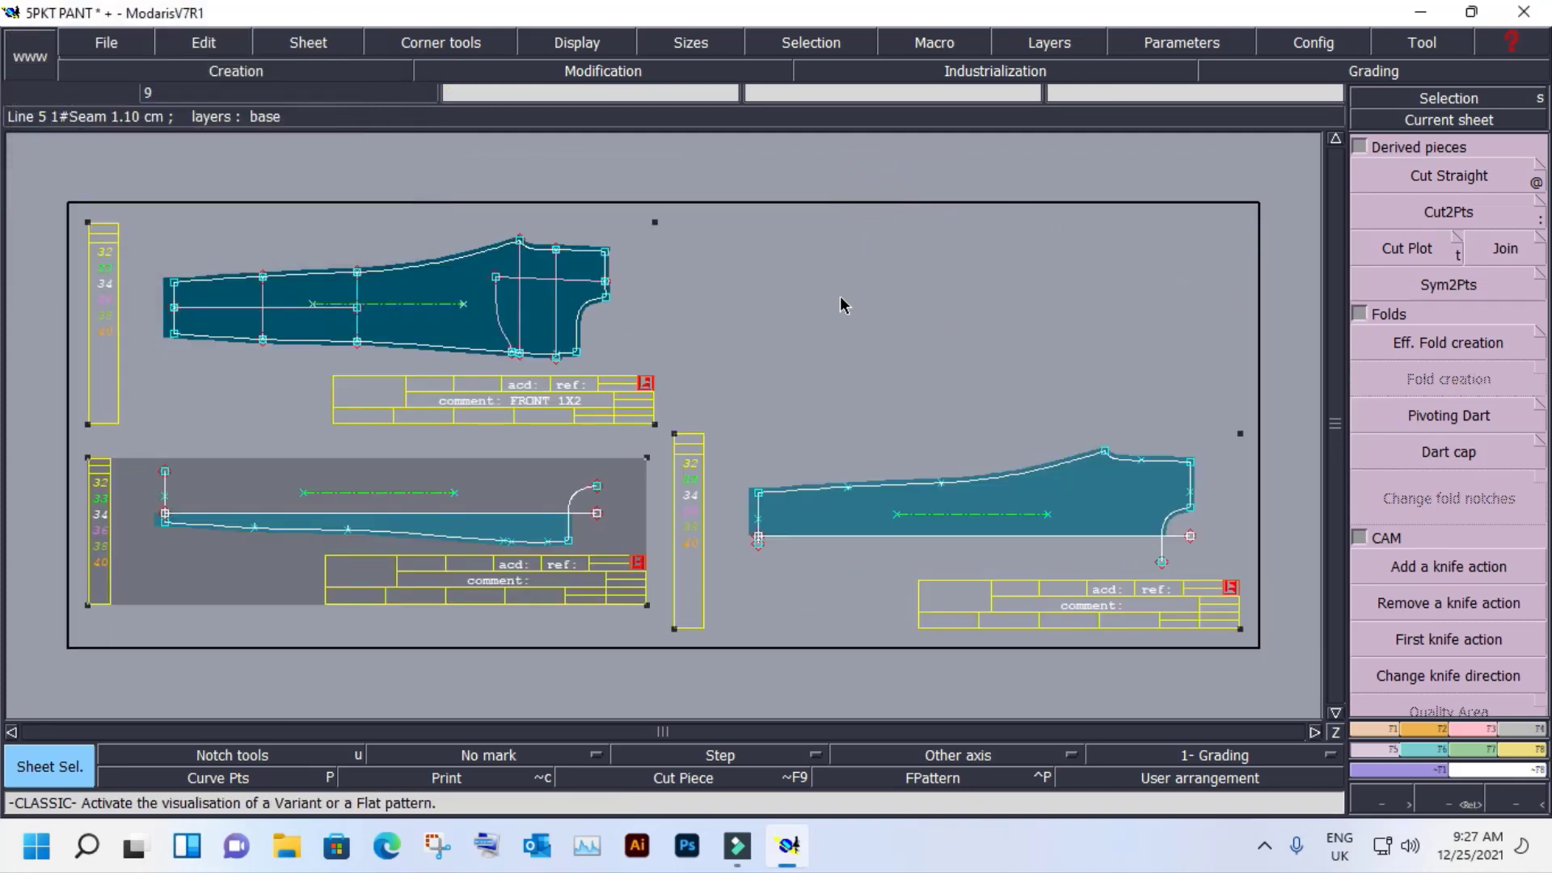
{"action": "left_click", "coordinate": [1116, 526]}
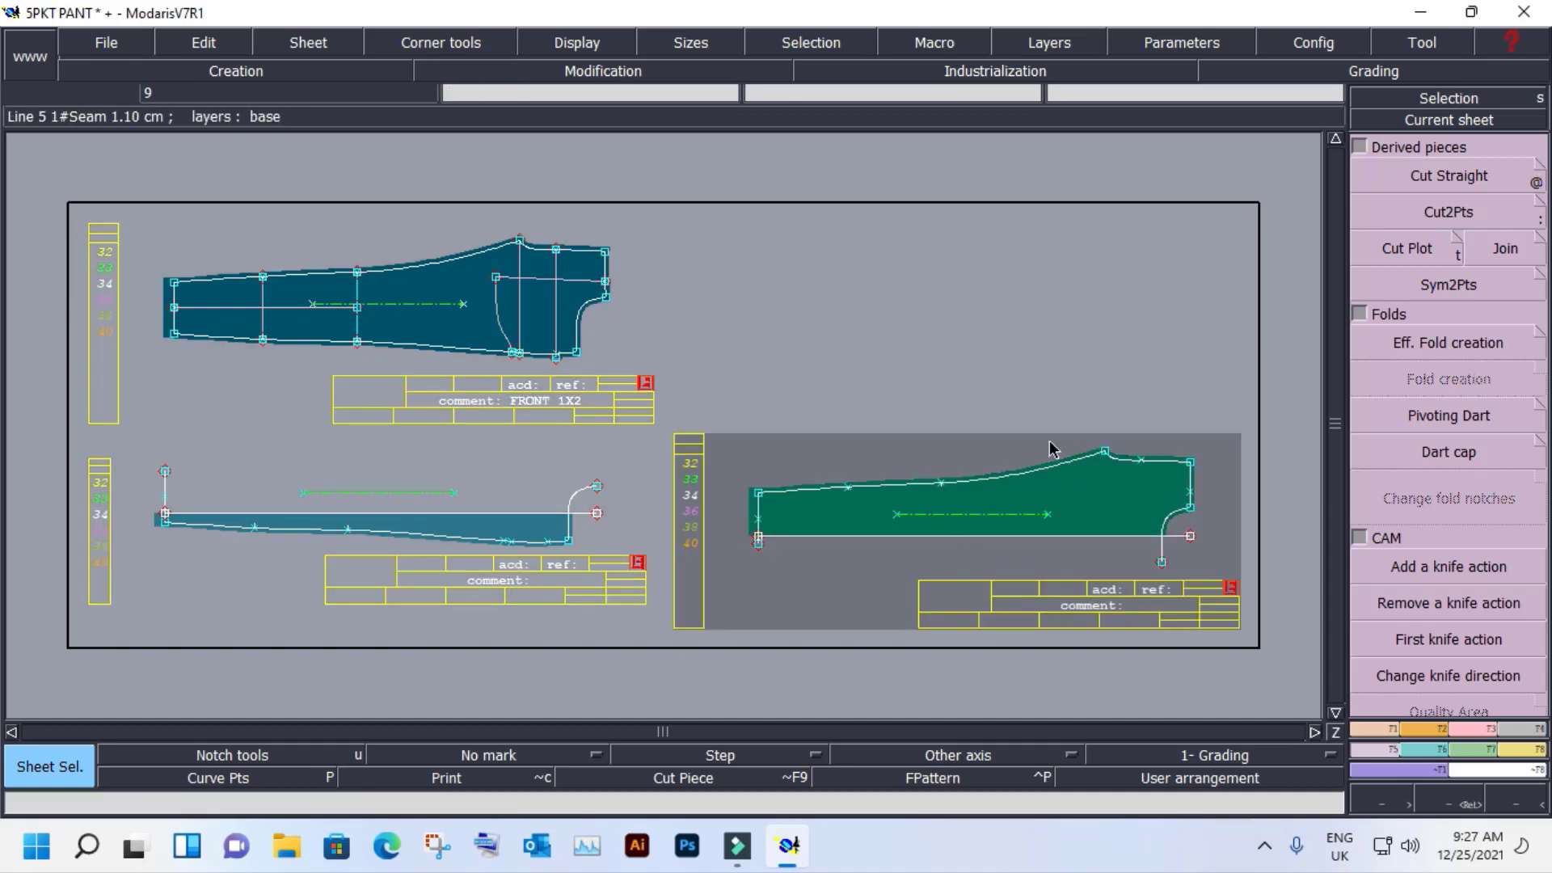
{"action": "left_click", "coordinate": [1023, 495]}
{"action": "left_click_drag", "start_coordinate": [993, 508], "coordinate": [960, 525]}
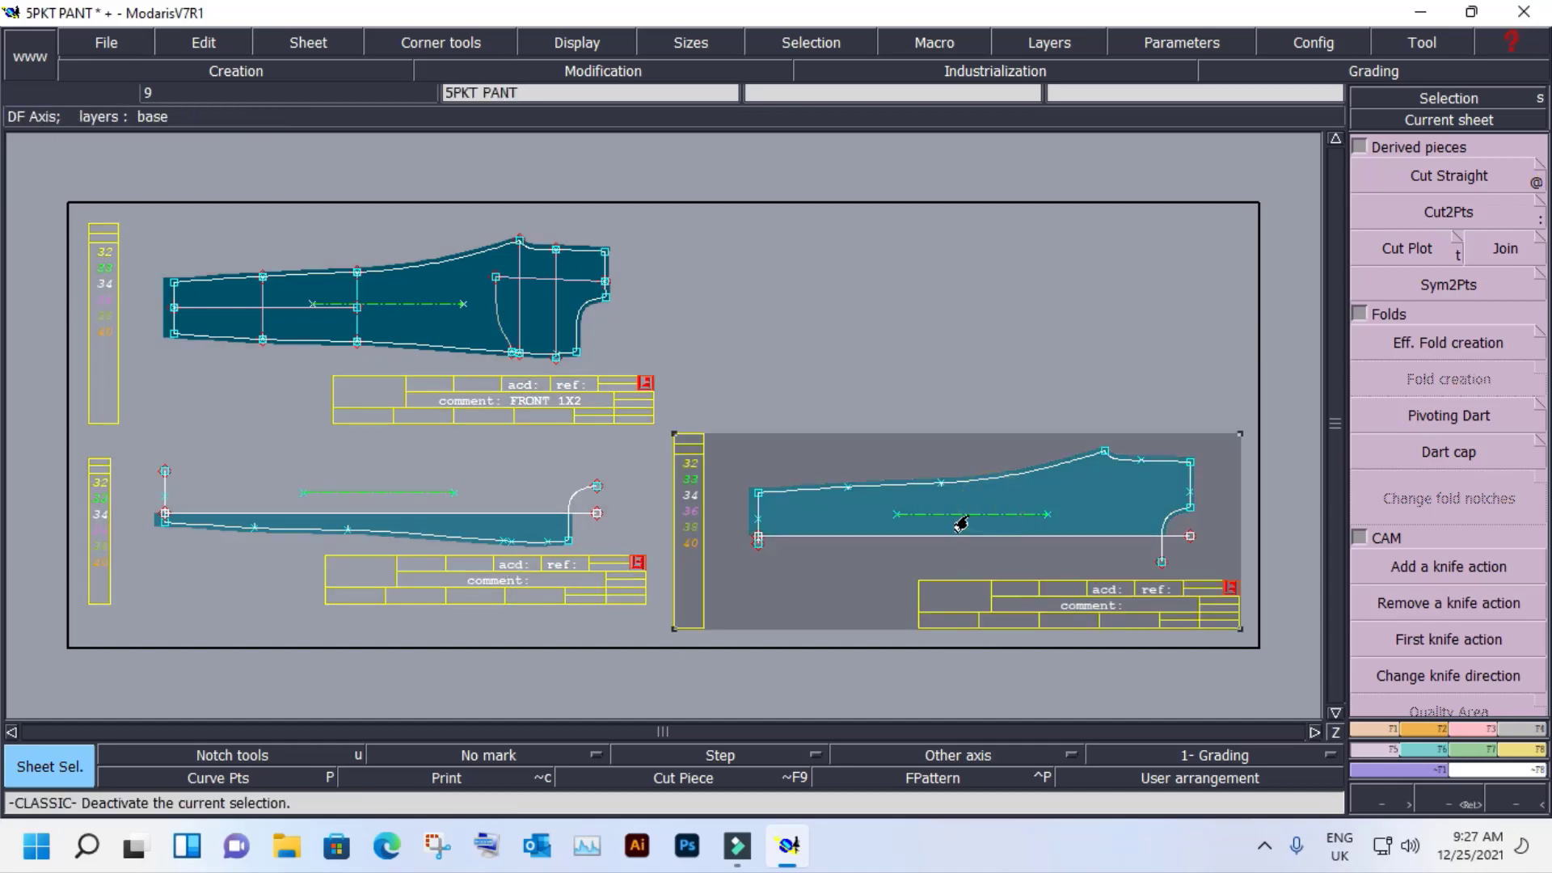
Delete the two cut pieces and show FRONT 1X2 as the current sheet.
{"action": "key", "text": "Delete"}
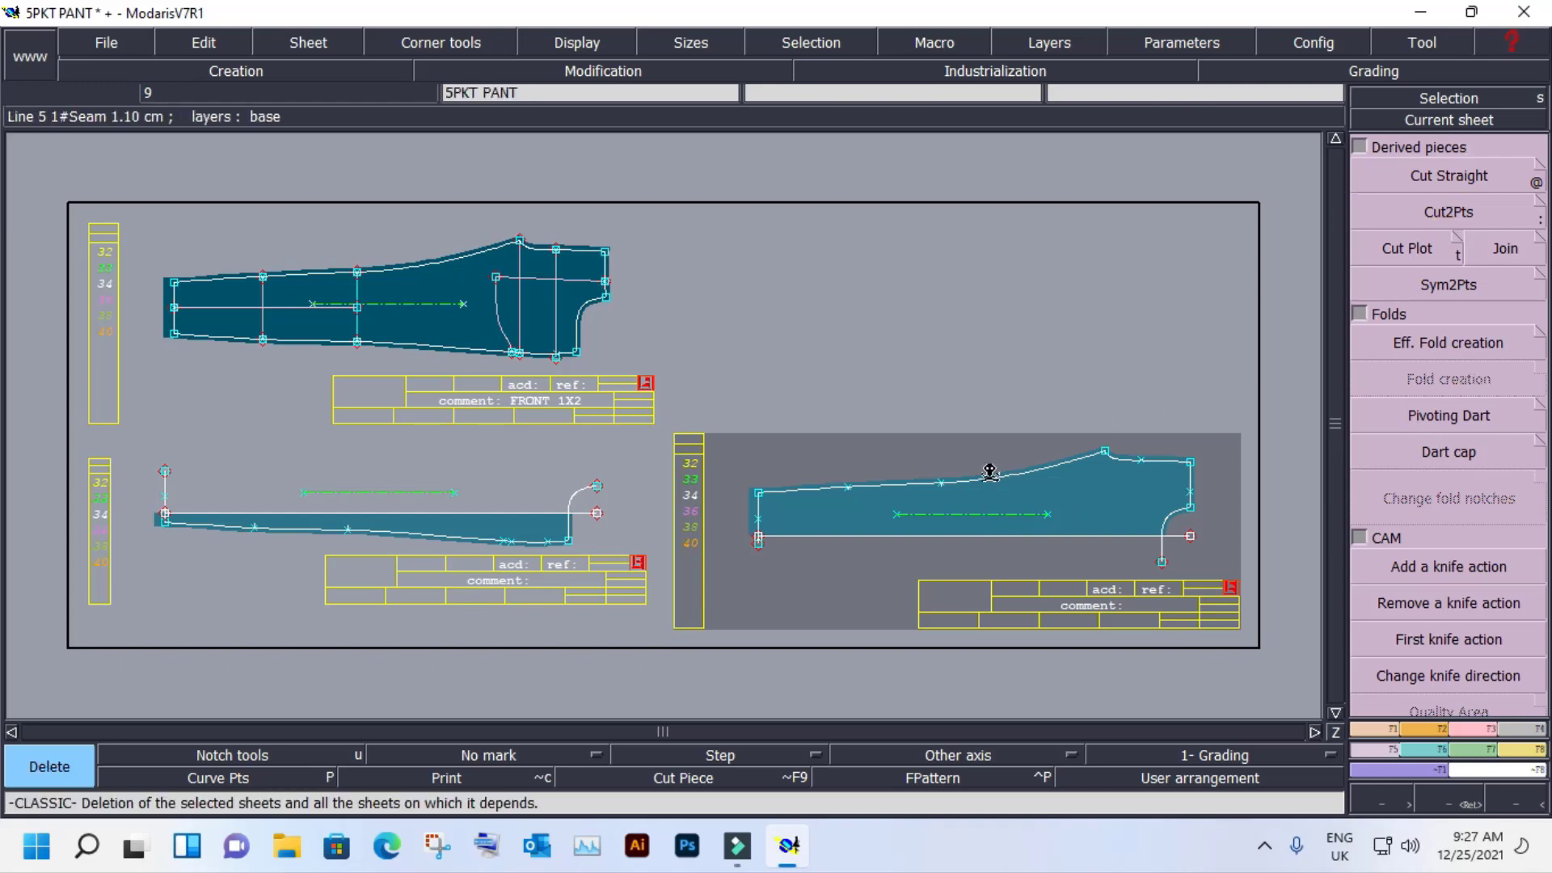
{"action": "left_click", "coordinate": [976, 500]}
{"action": "left_click", "coordinate": [513, 526]}
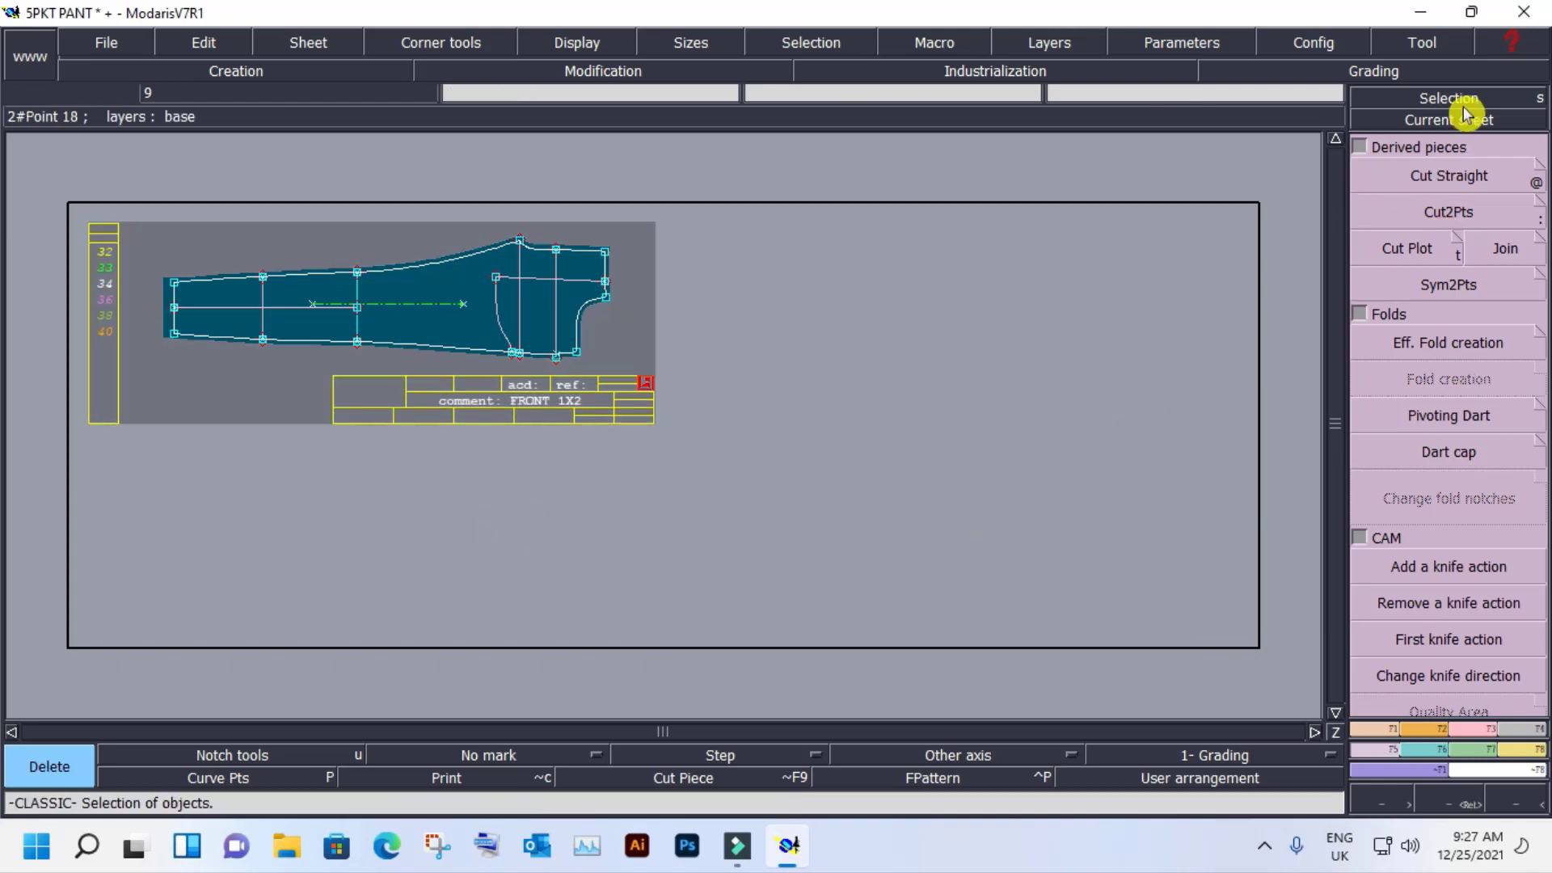
{"action": "left_click", "coordinate": [1436, 121]}
{"action": "left_click", "coordinate": [380, 295]}
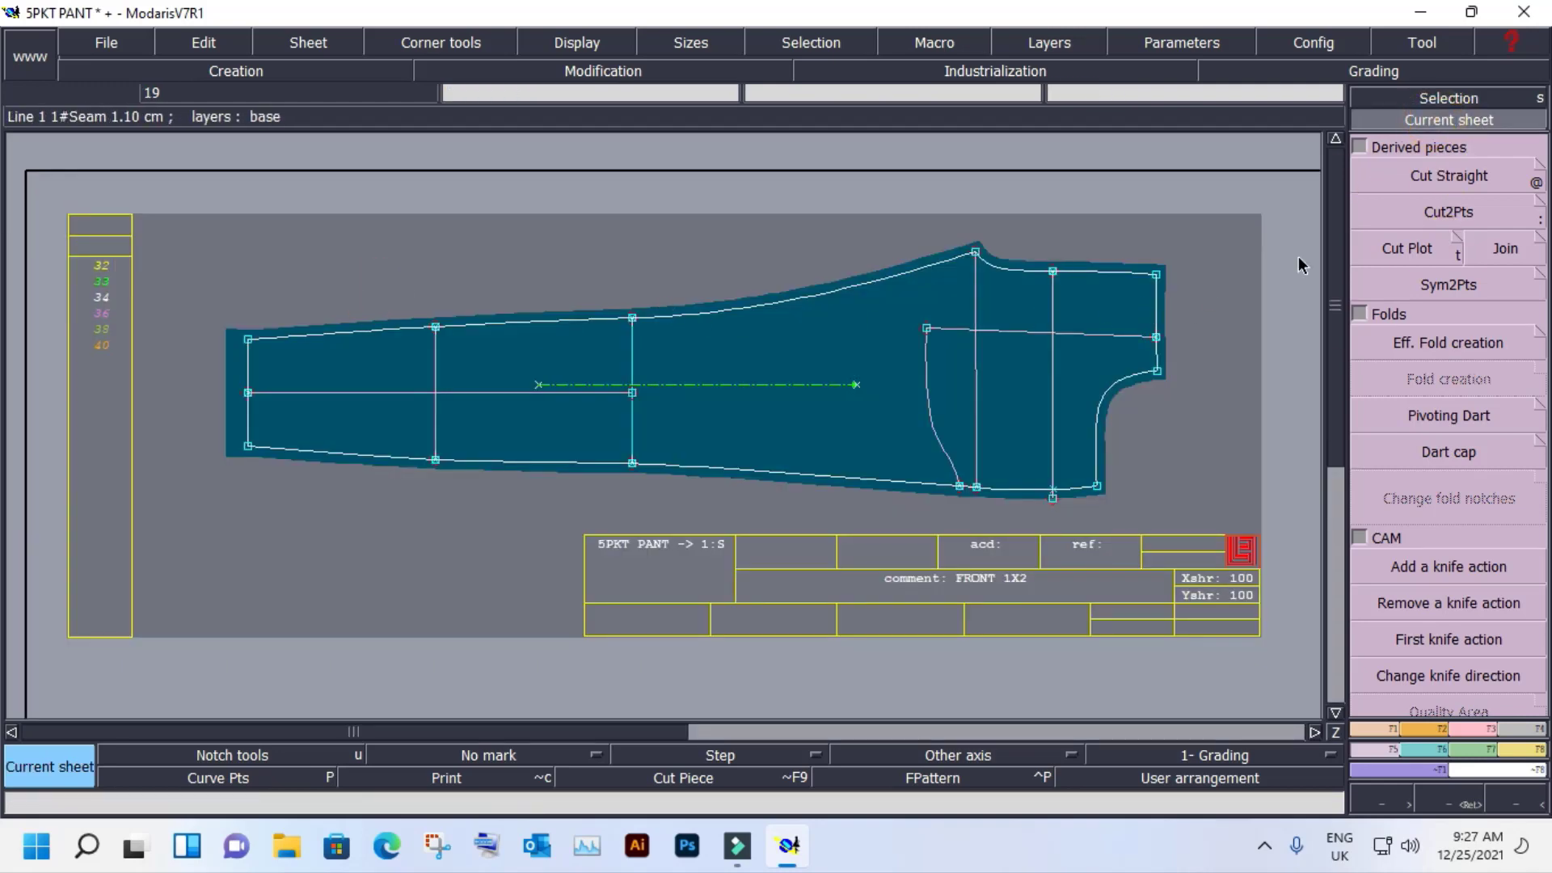
Cut the front piece between two points along its middle vertical line.
{"action": "left_click", "coordinate": [1467, 216]}
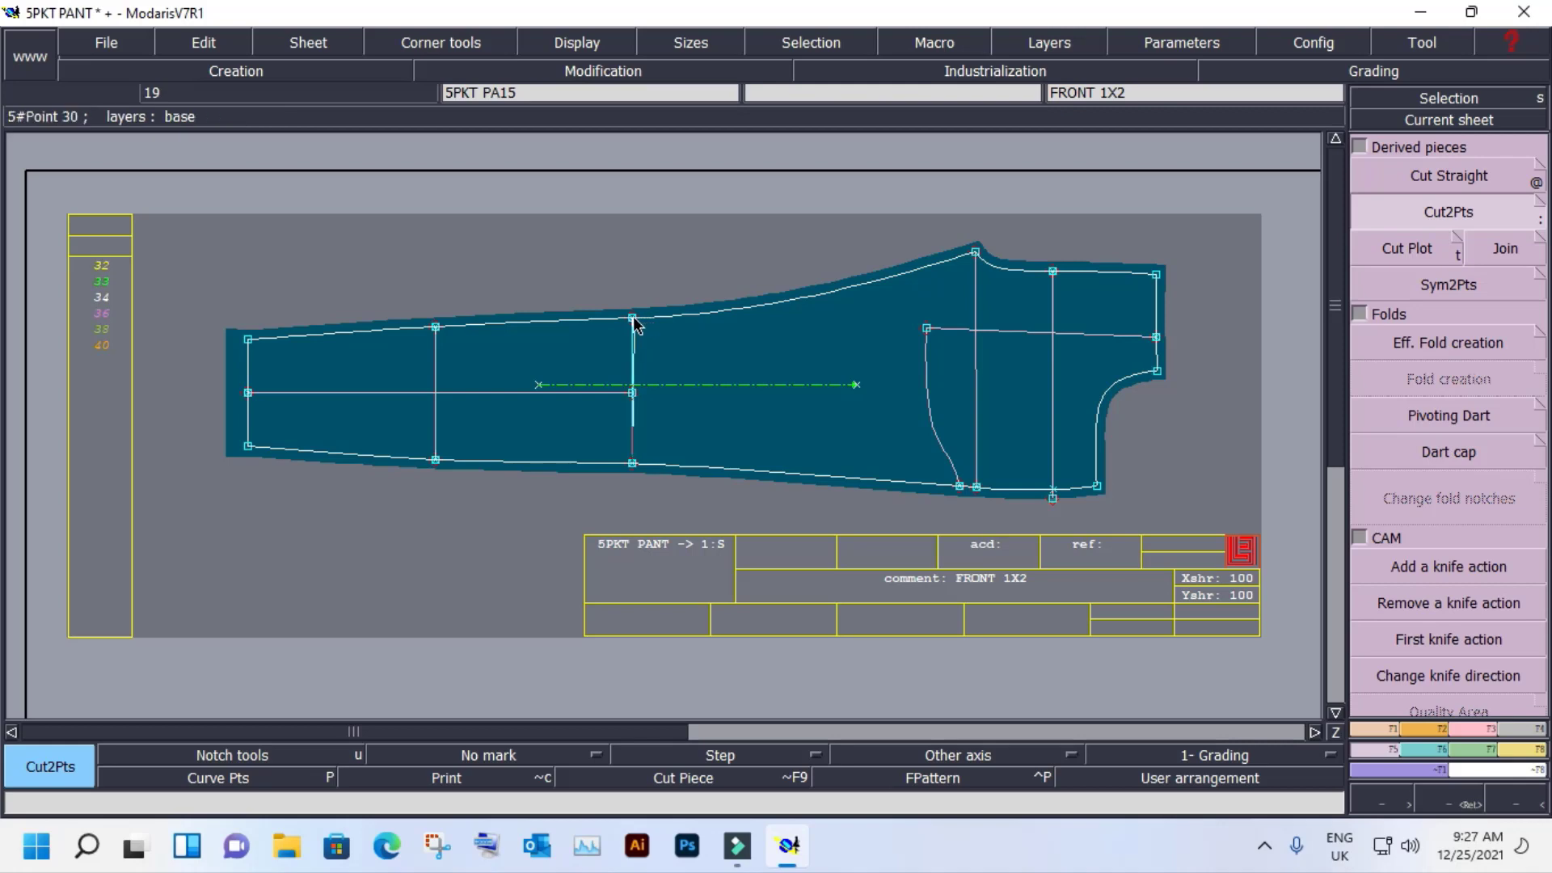
{"action": "left_click", "coordinate": [632, 319]}
{"action": "scroll", "coordinate": [718, 289], "scroll_direction": "down", "scroll_amount": 5}
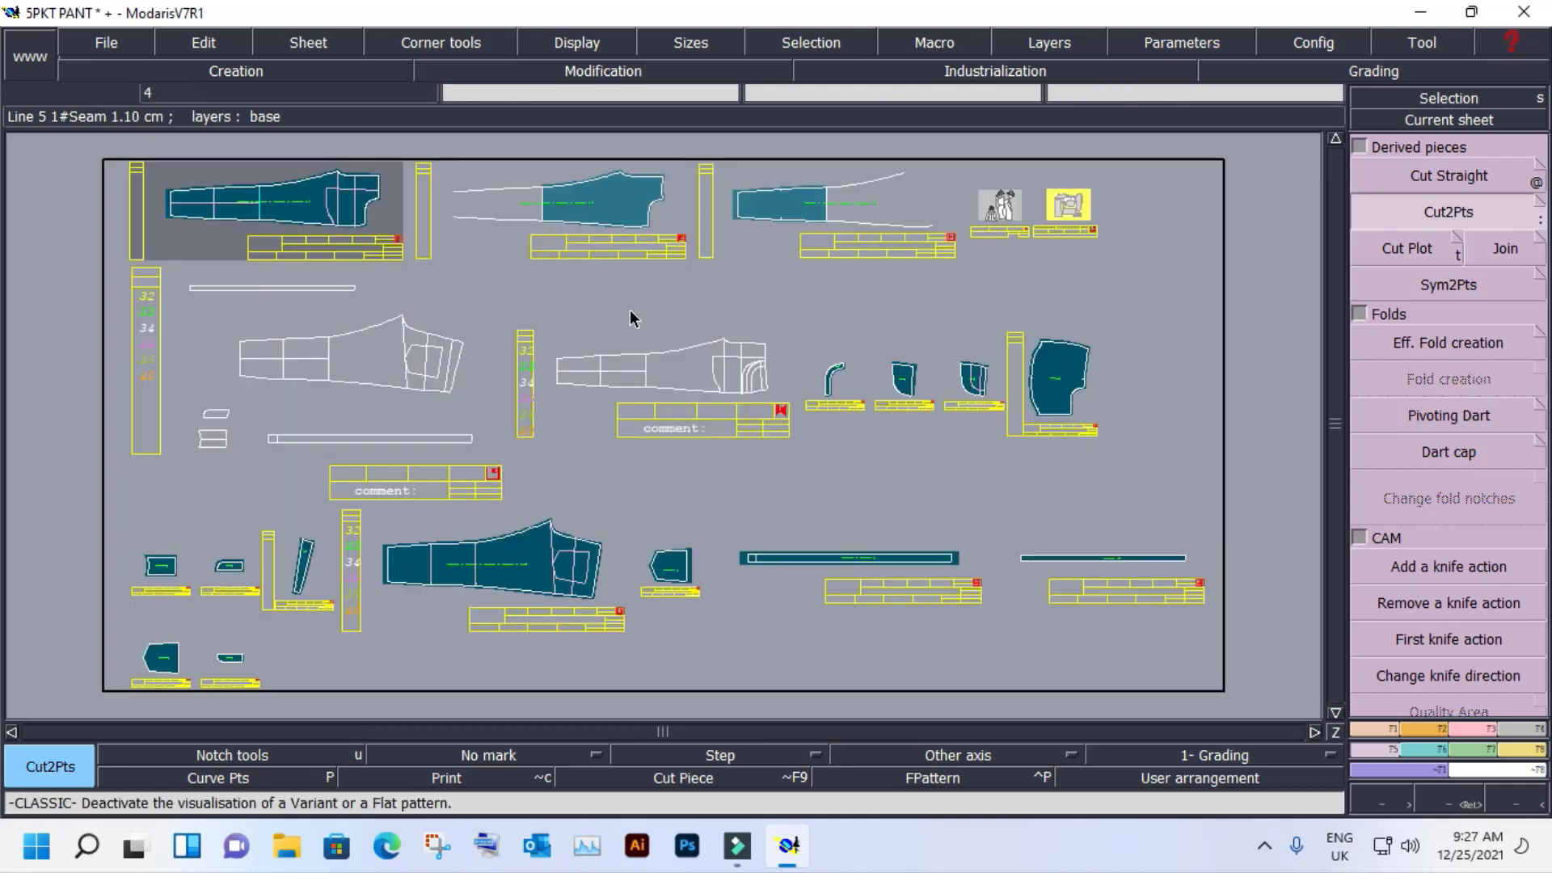
{"action": "left_click_drag", "start_coordinate": [243, 160], "coordinate": [919, 265]}
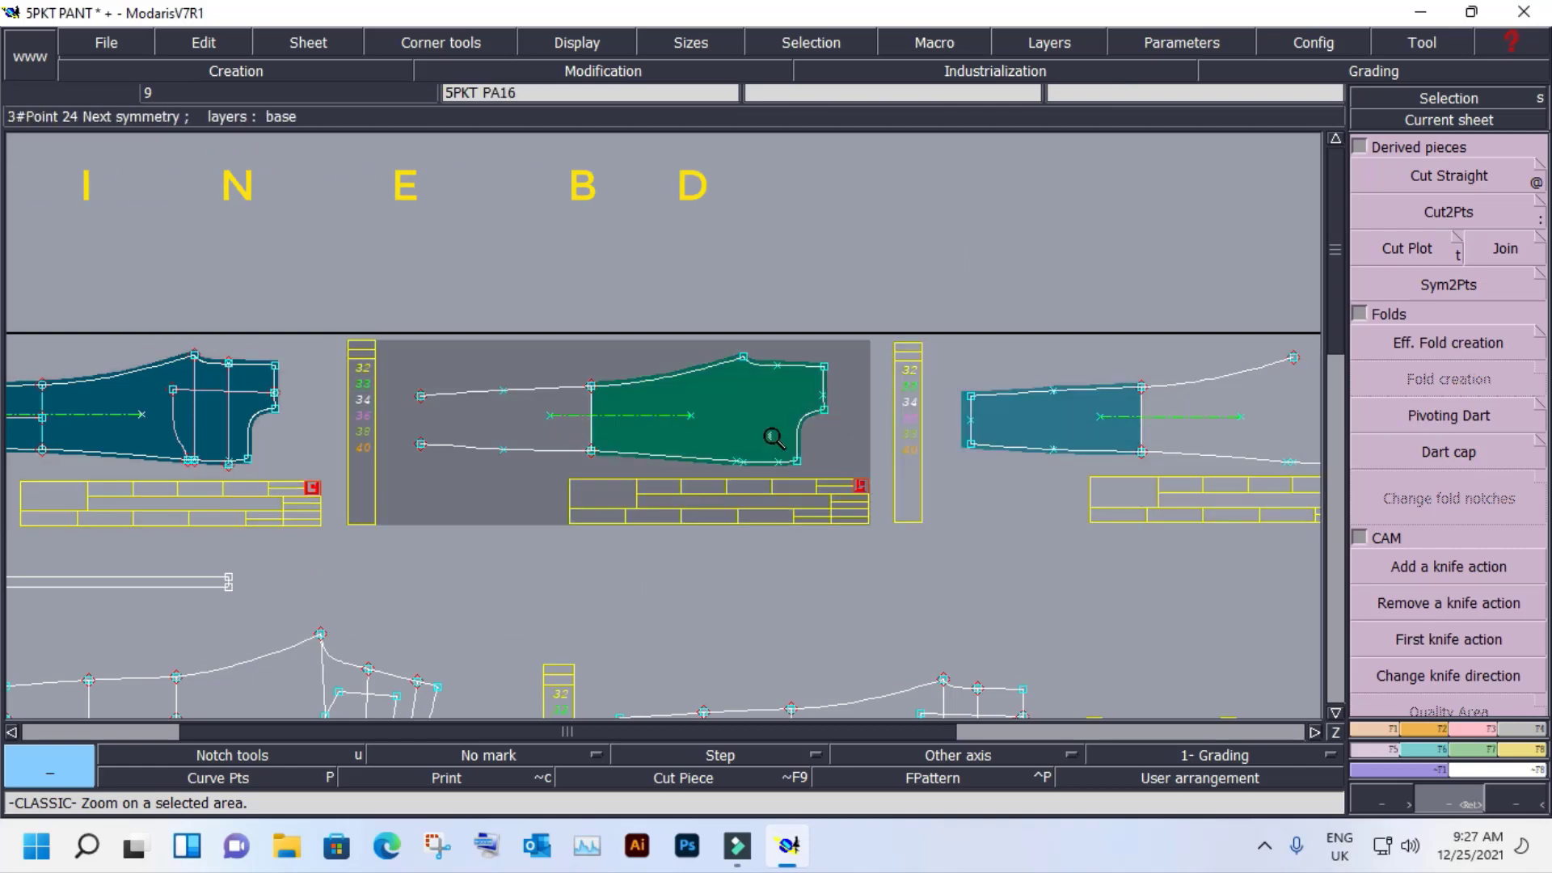
{"action": "left_click", "coordinate": [1095, 420]}
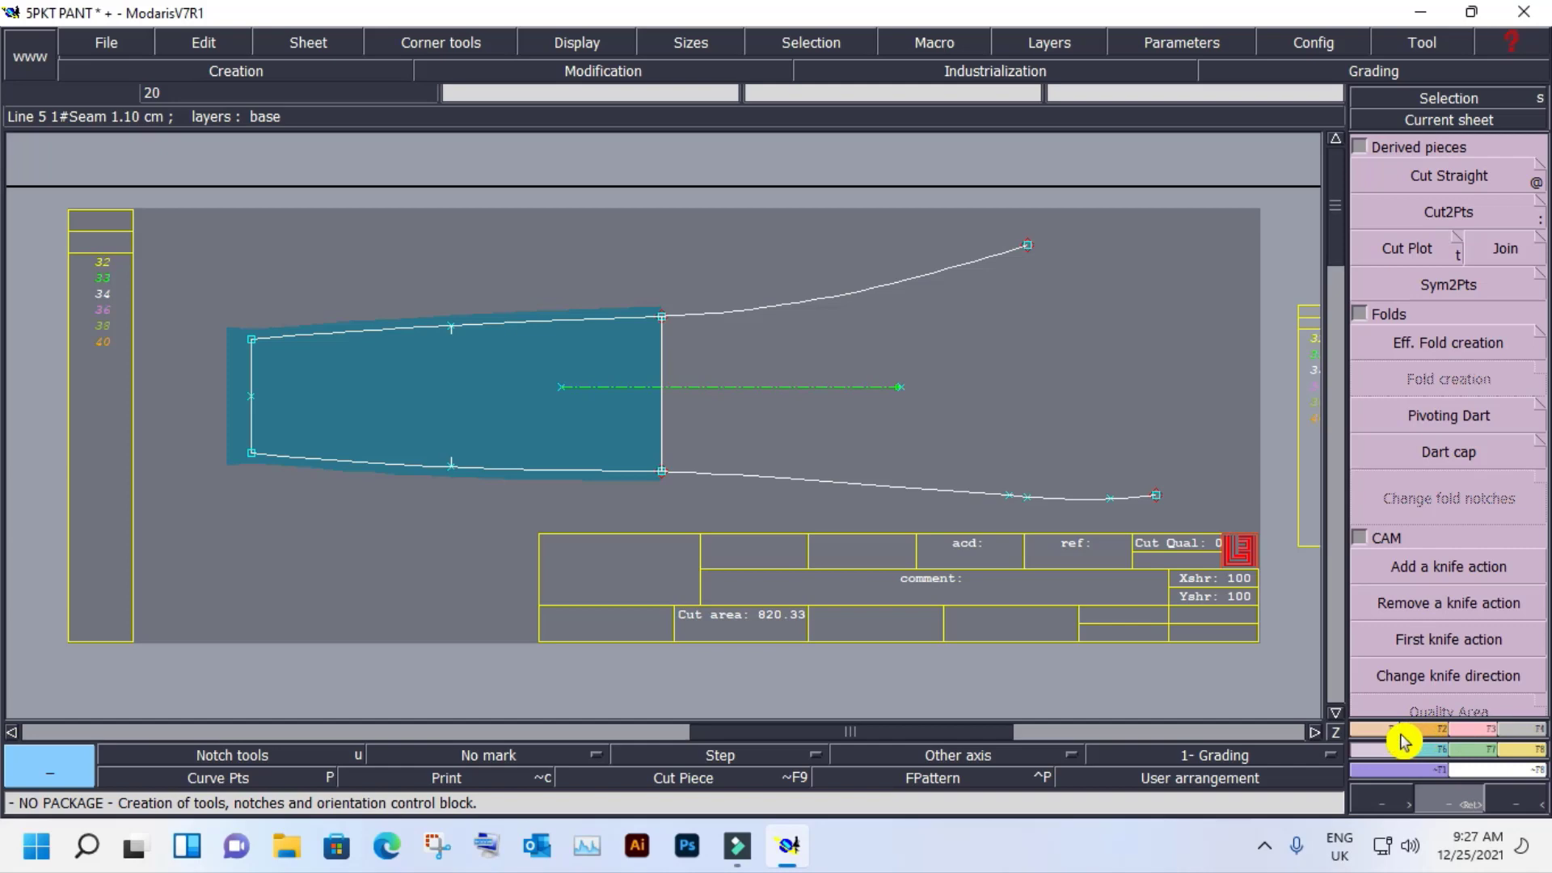
Tick All precision in Parall./Sym. settings and return to the whole worksheet.
{"action": "left_click", "coordinate": [1374, 737]}
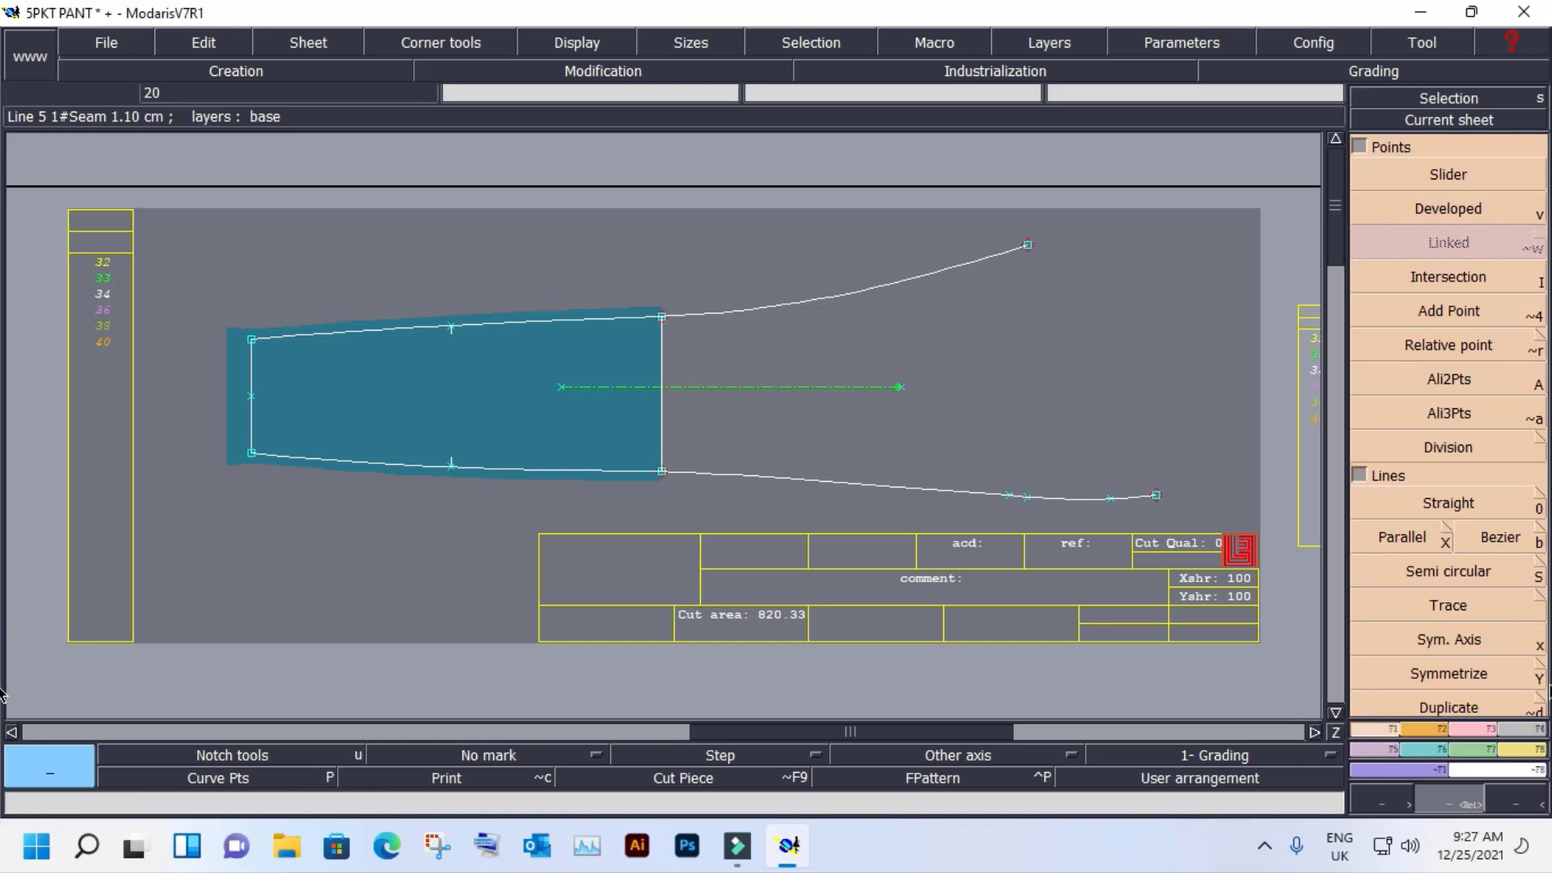
{"action": "left_click", "coordinate": [1540, 669]}
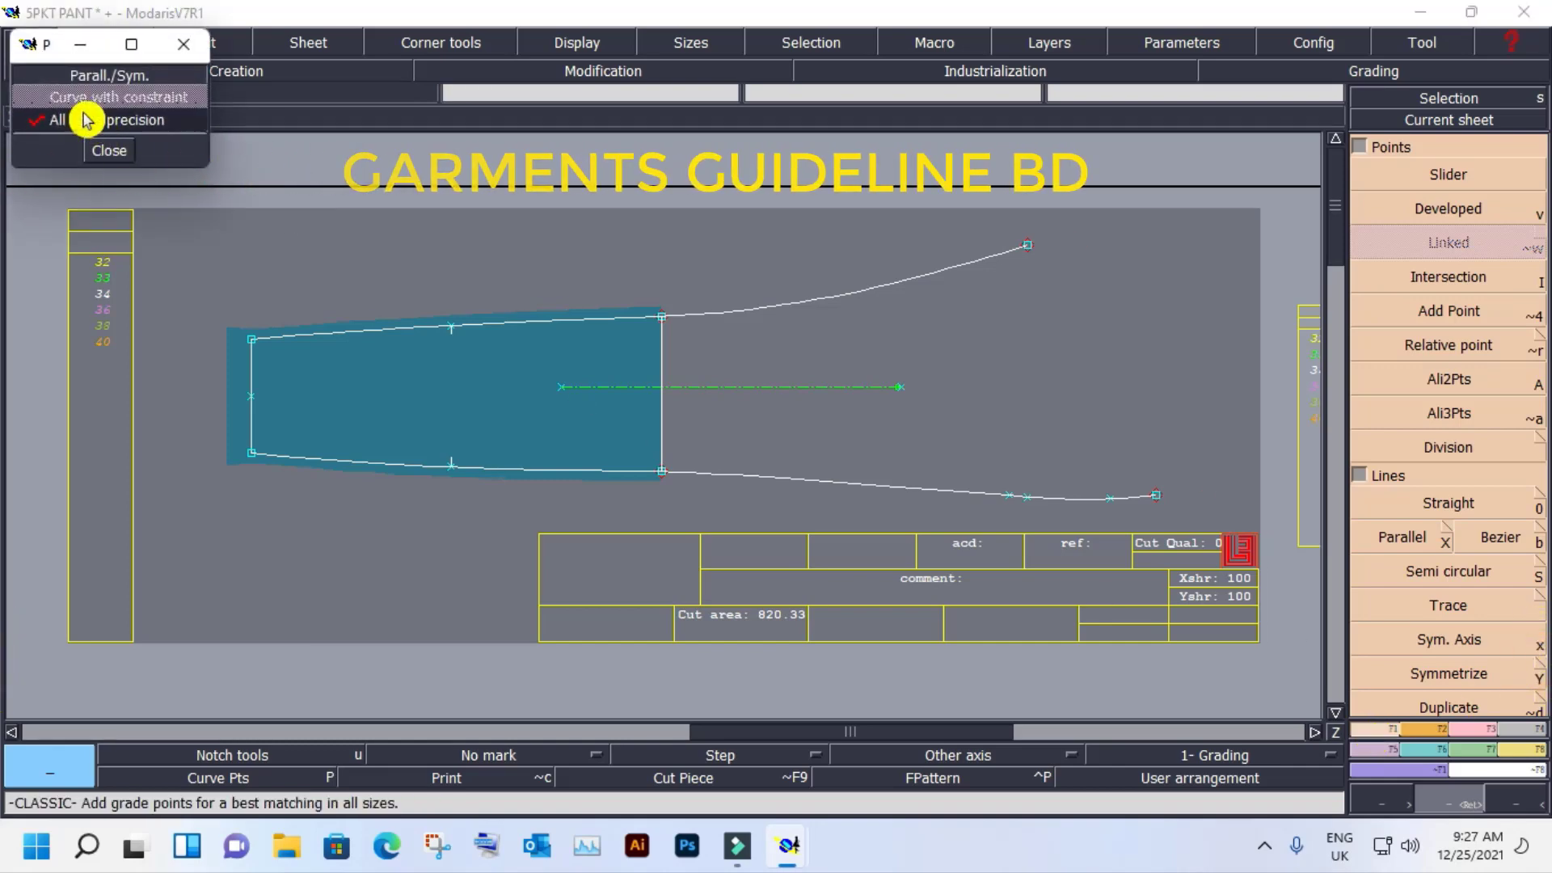
{"action": "left_click", "coordinate": [108, 150]}
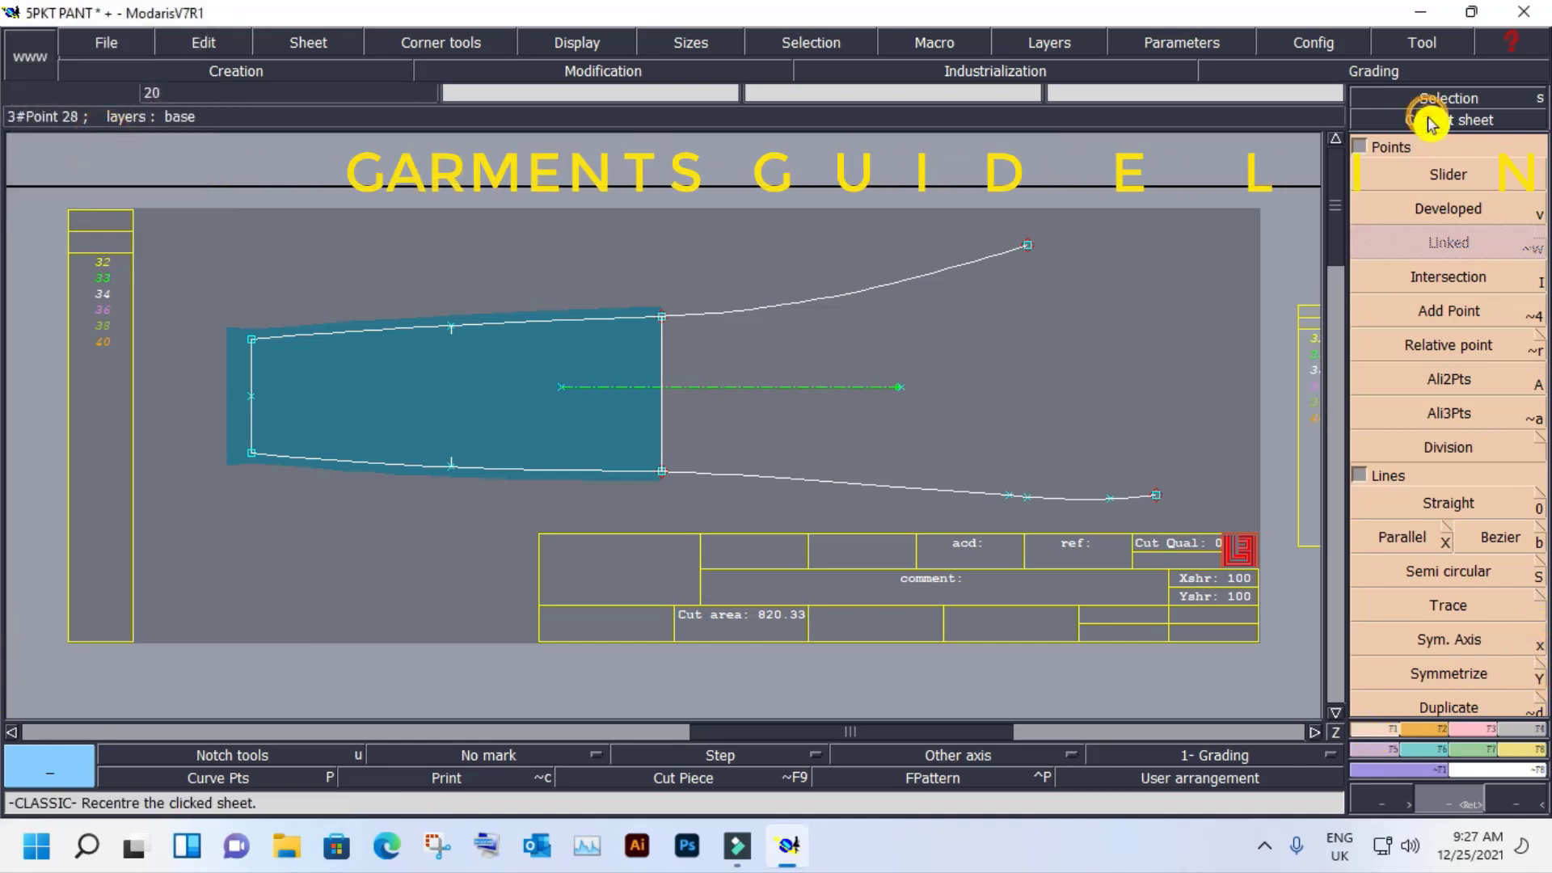
{"action": "left_click", "coordinate": [1420, 121]}
{"action": "left_click", "coordinate": [509, 409]}
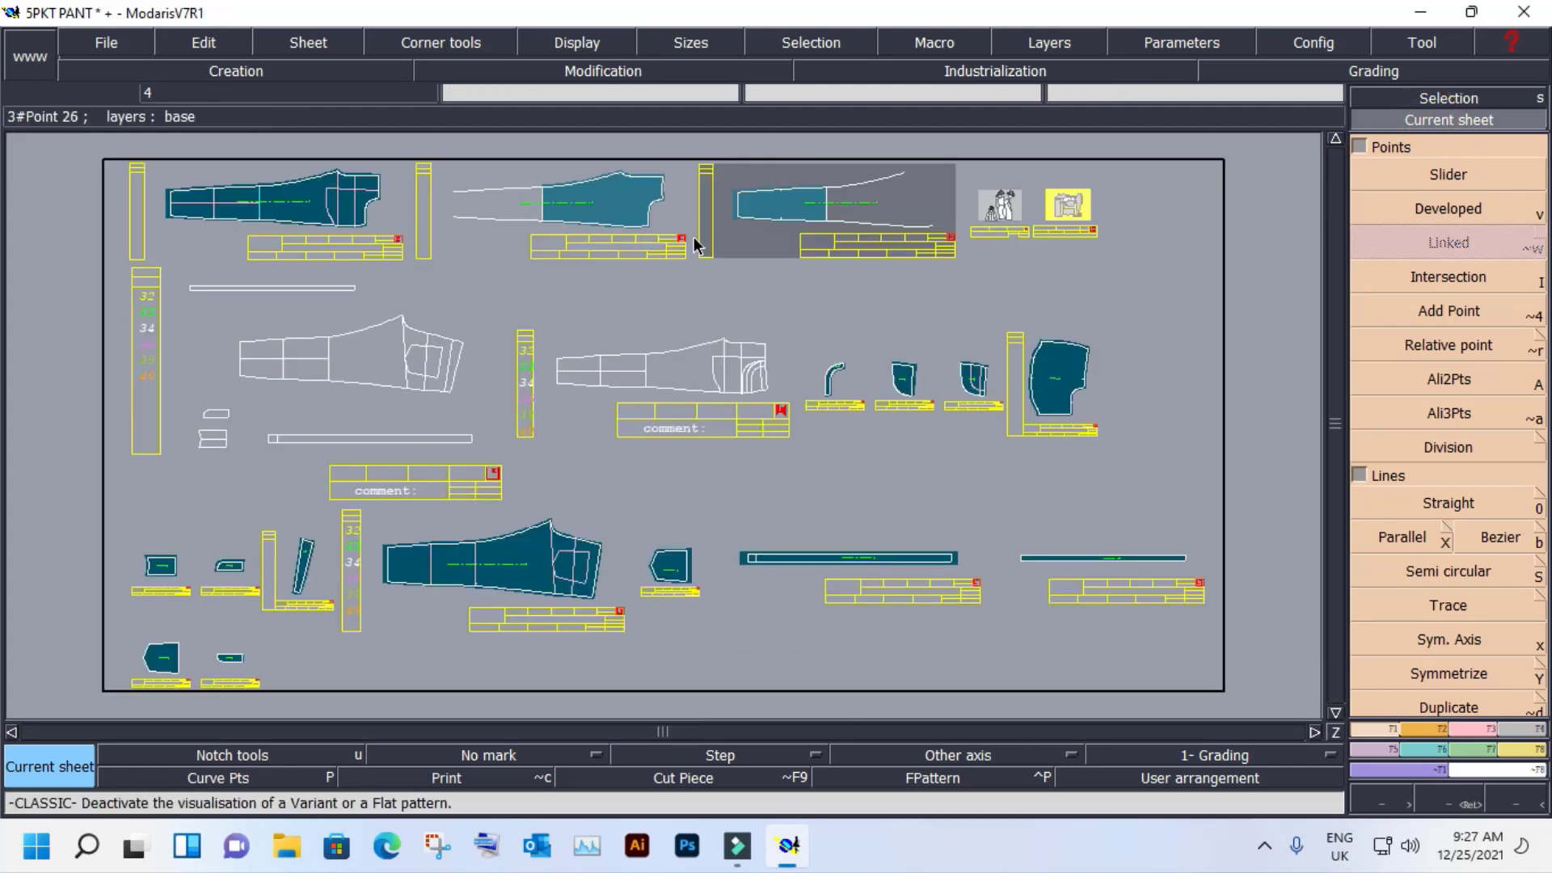
Delete the unwanted derived sheet and open FRONT 1X2 on its own.
{"action": "key", "text": "Delete"}
{"action": "left_click", "coordinate": [803, 202]}
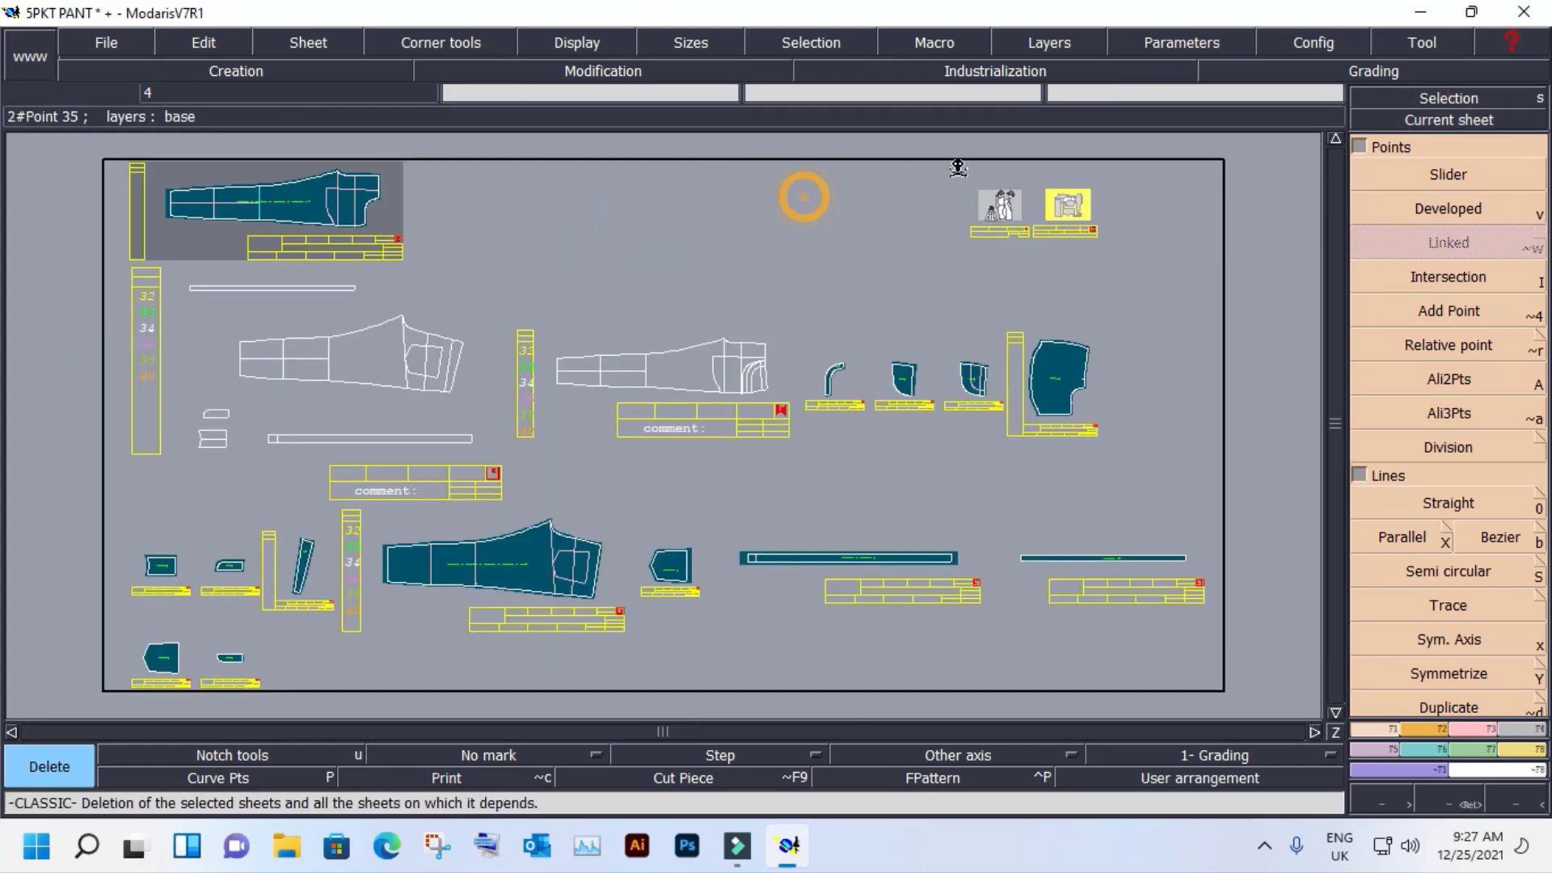
{"action": "left_click", "coordinate": [1427, 119]}
{"action": "left_click", "coordinate": [216, 216]}
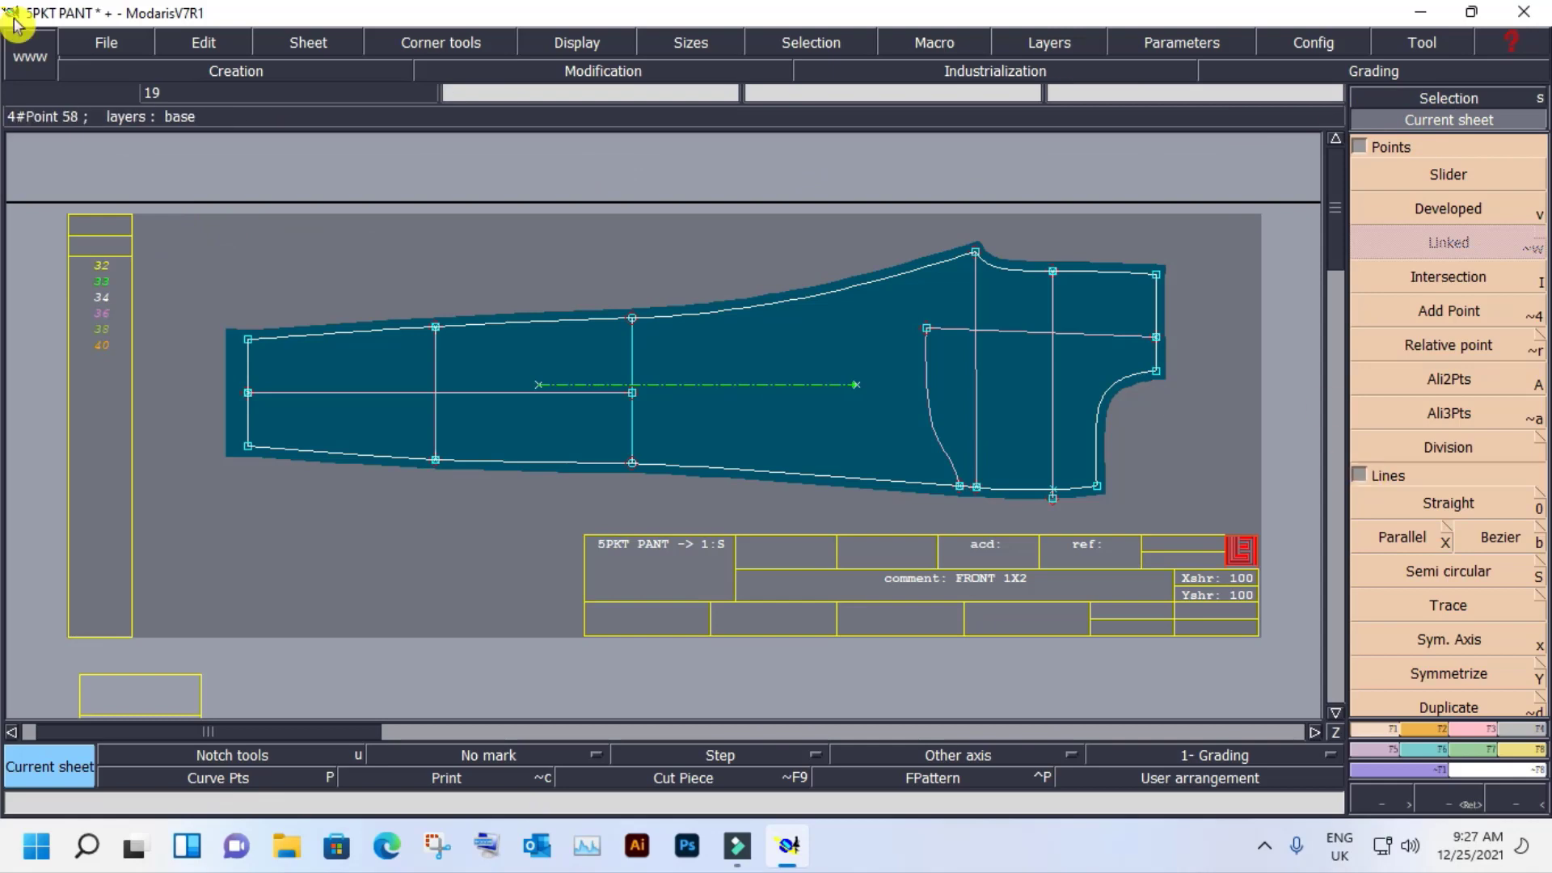
Try a Cut2Pts cut along the middle vertical line, then delete both resulting sheets.
{"action": "left_click", "coordinate": [1382, 749]}
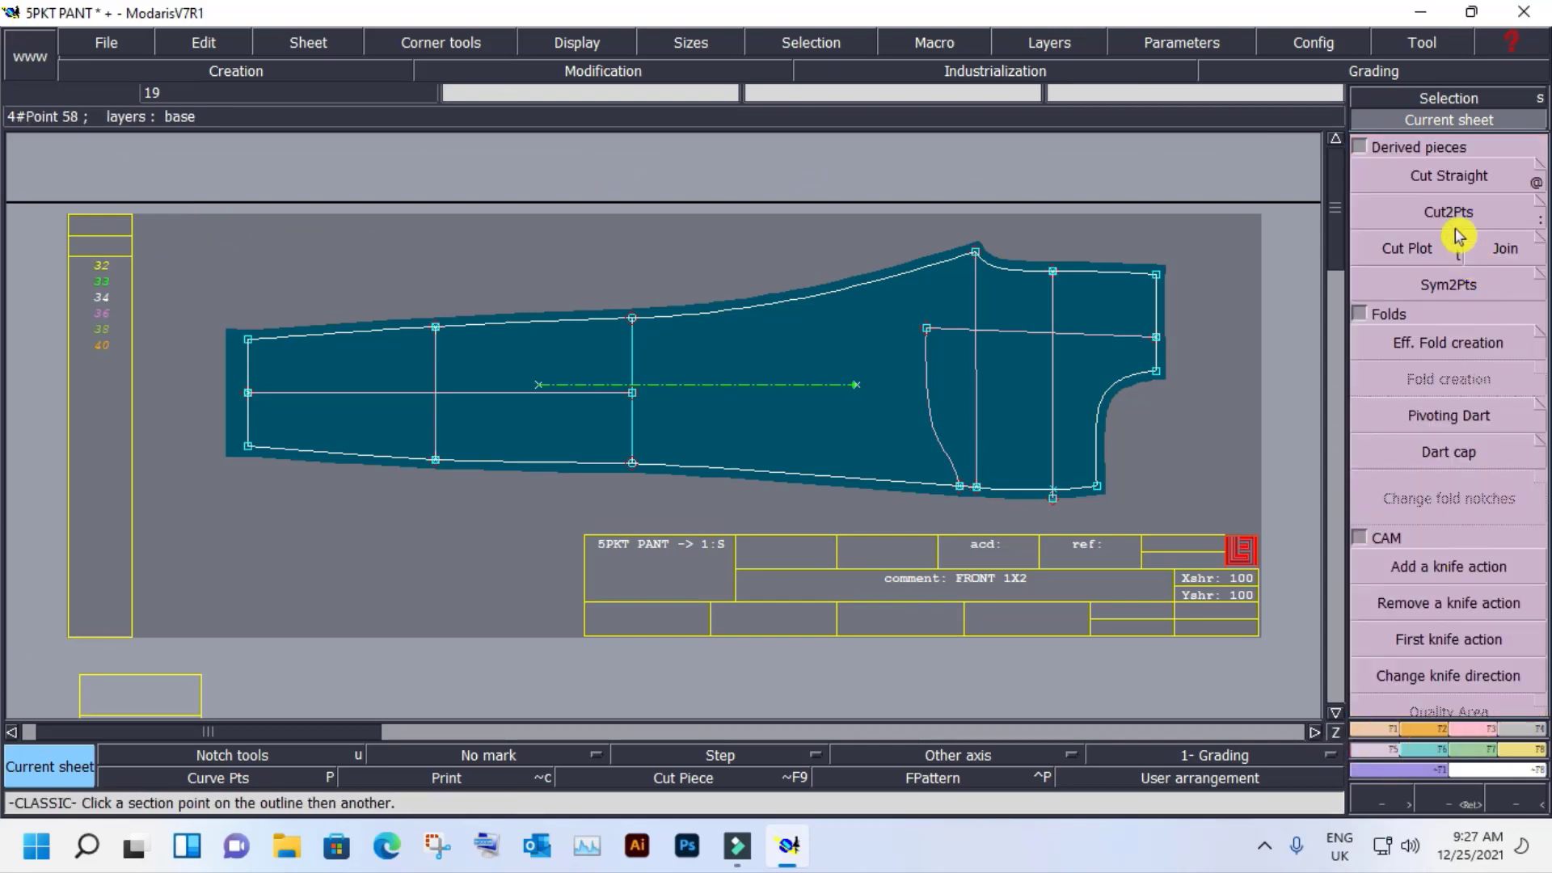
{"action": "left_click", "coordinate": [1456, 210]}
{"action": "left_click", "coordinate": [633, 464]}
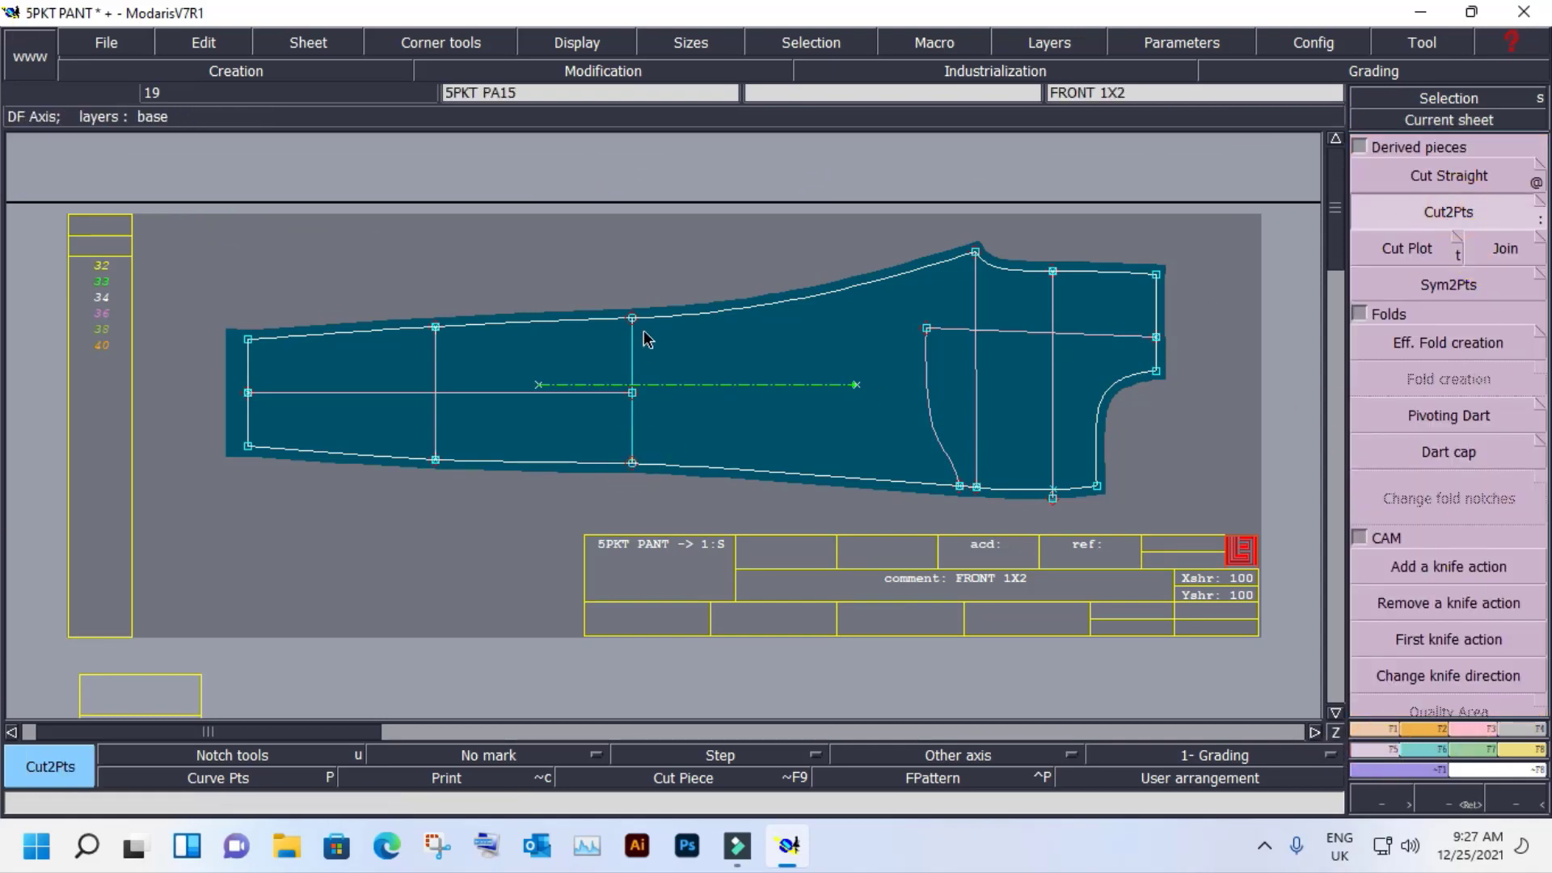
{"action": "left_click", "coordinate": [627, 321]}
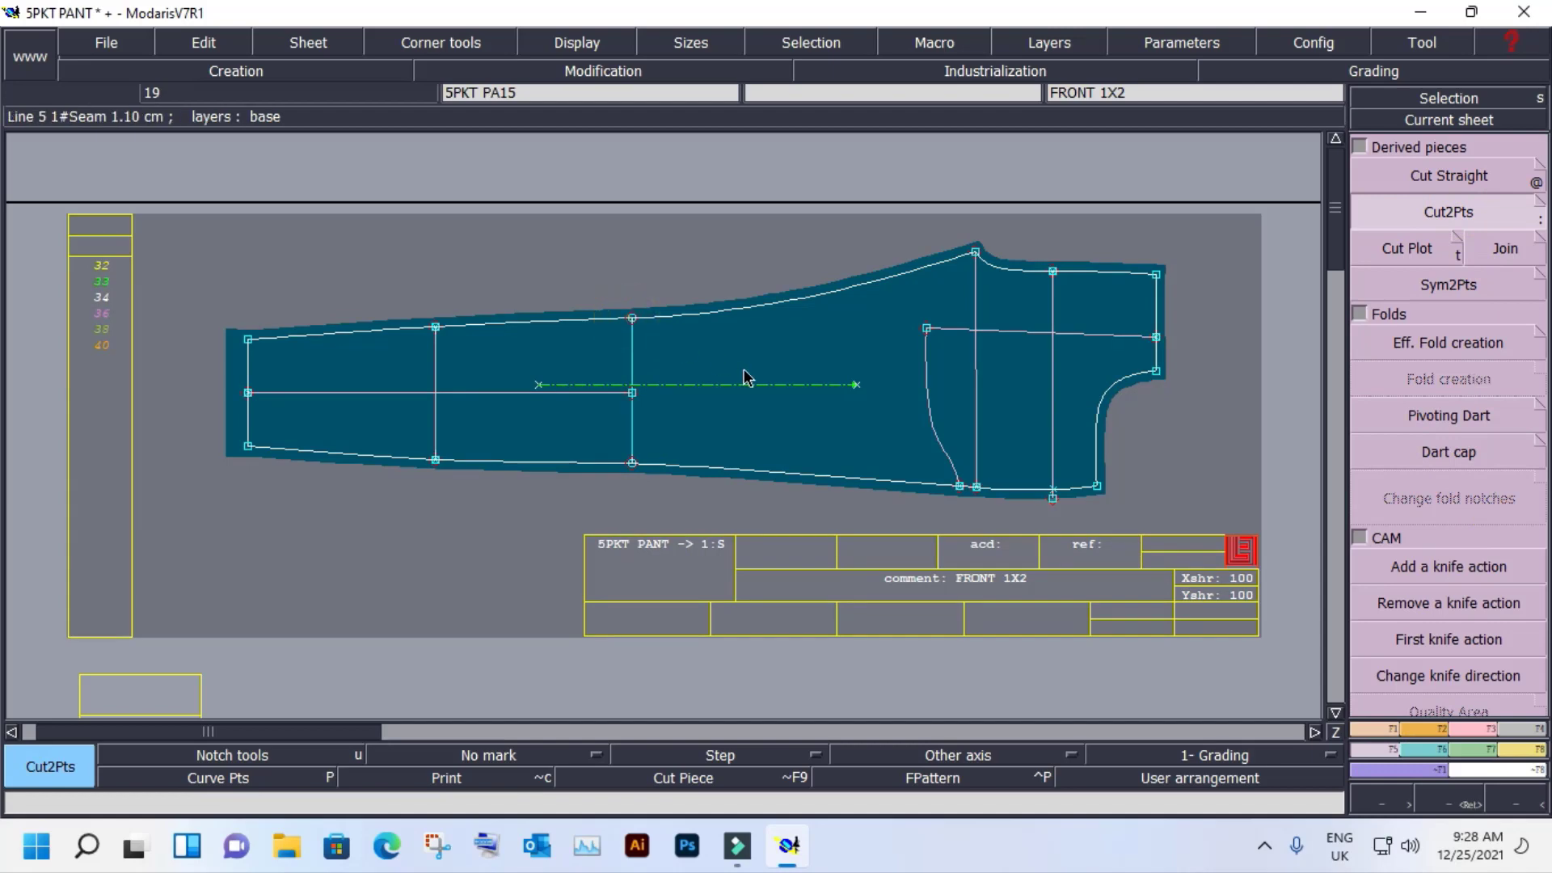
{"action": "key", "text": "space"}
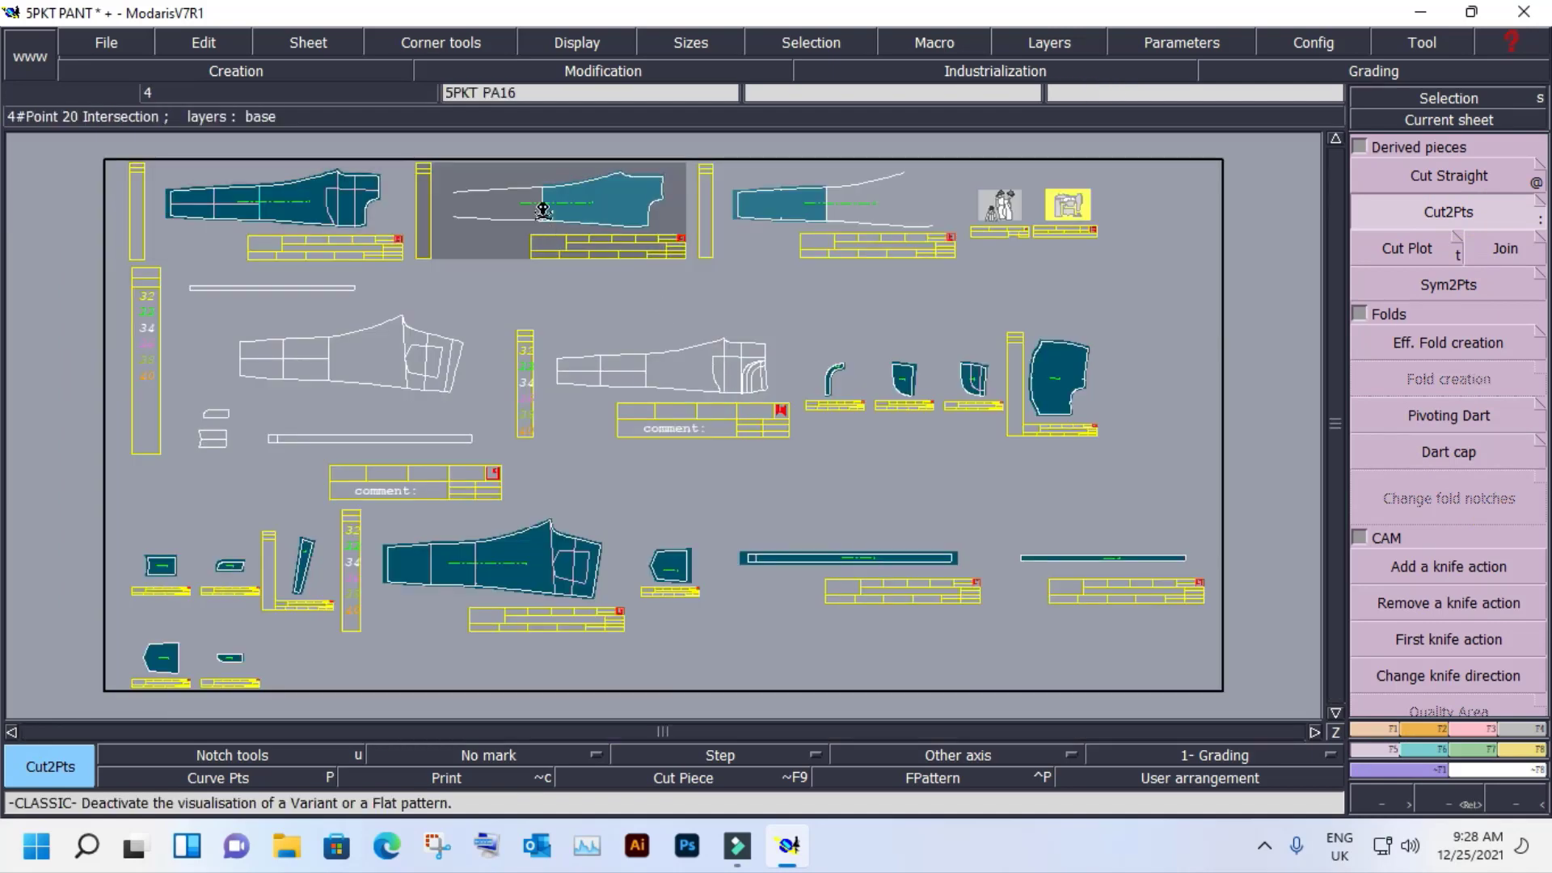
{"action": "key", "text": "Delete"}
{"action": "left_click", "coordinate": [565, 202]}
{"action": "left_click", "coordinate": [849, 194]}
Reopen FRONT 1X2, cut it straight across, then delete both cut-off pieces.
{"action": "left_click", "coordinate": [1423, 120]}
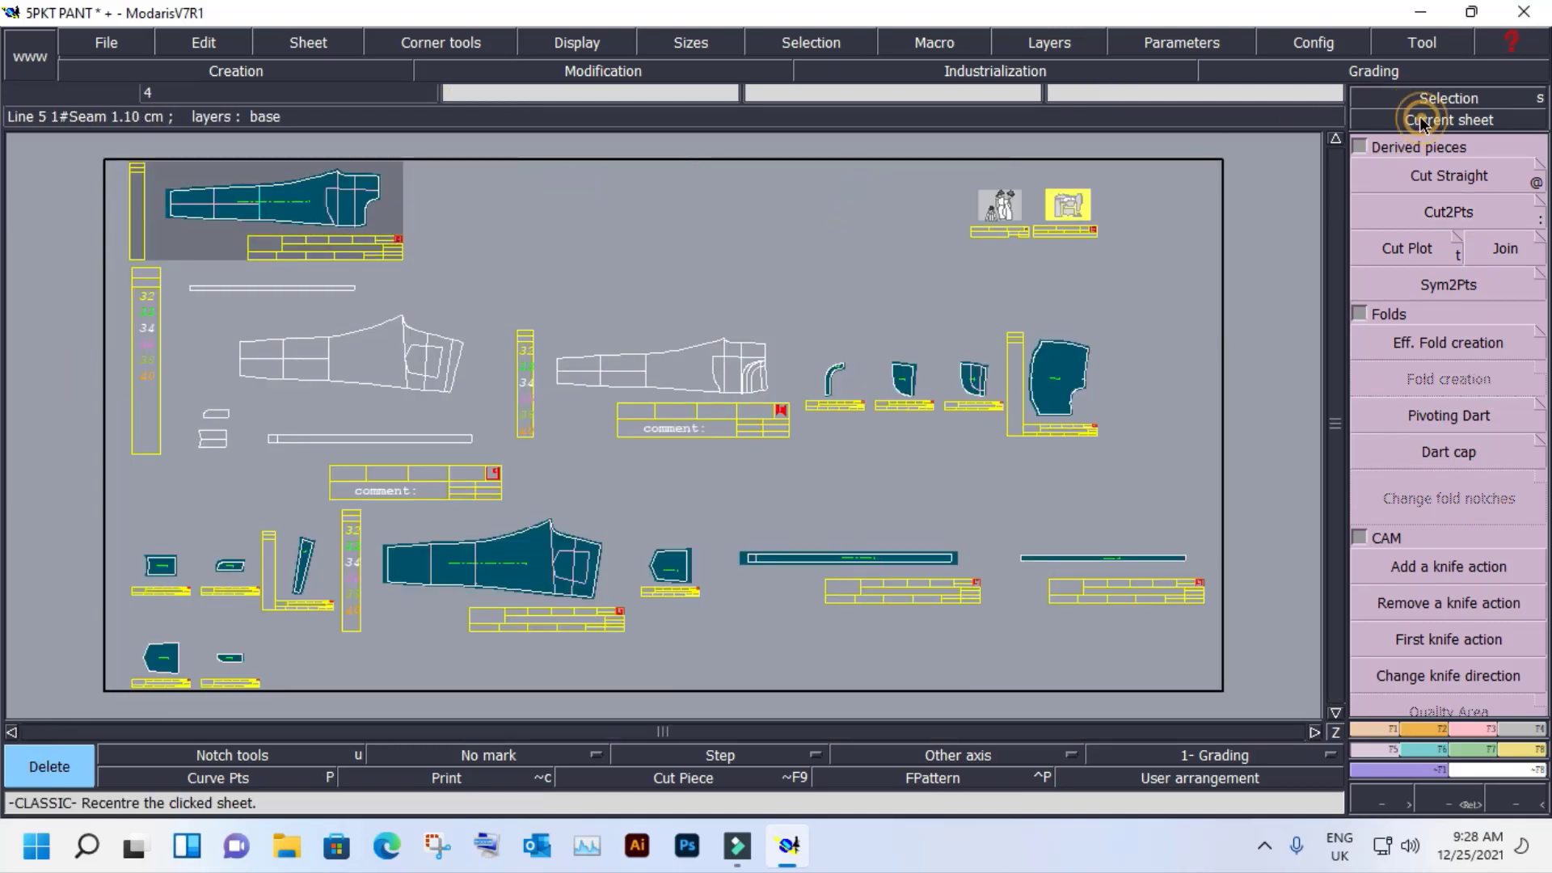
{"action": "left_click", "coordinate": [258, 199]}
{"action": "left_click", "coordinate": [1447, 343]}
{"action": "left_click", "coordinate": [1484, 293]}
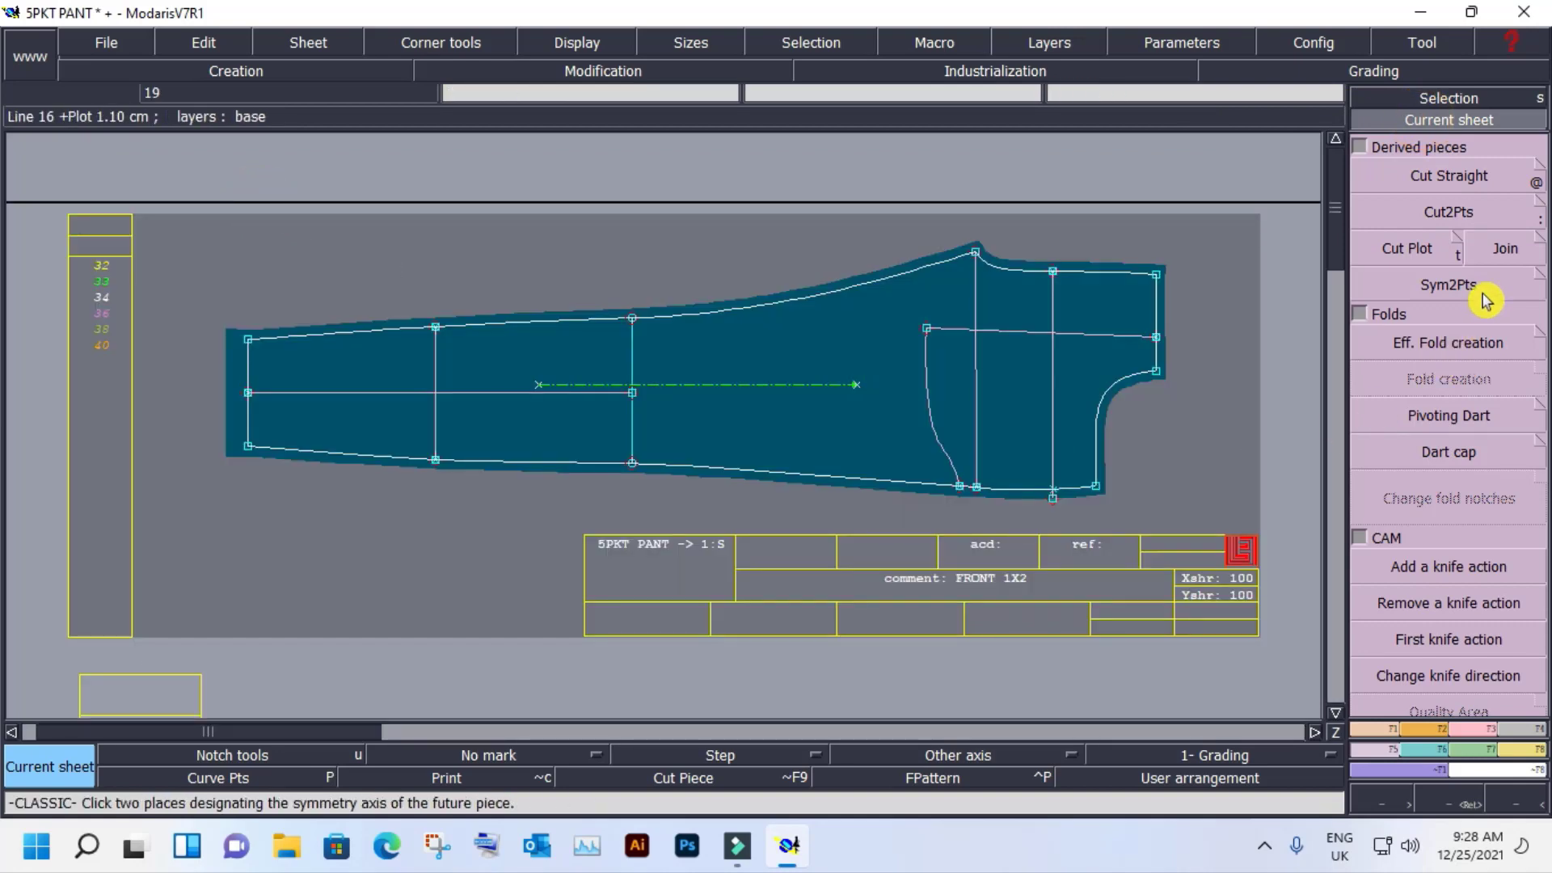
{"action": "left_click", "coordinate": [1455, 176]}
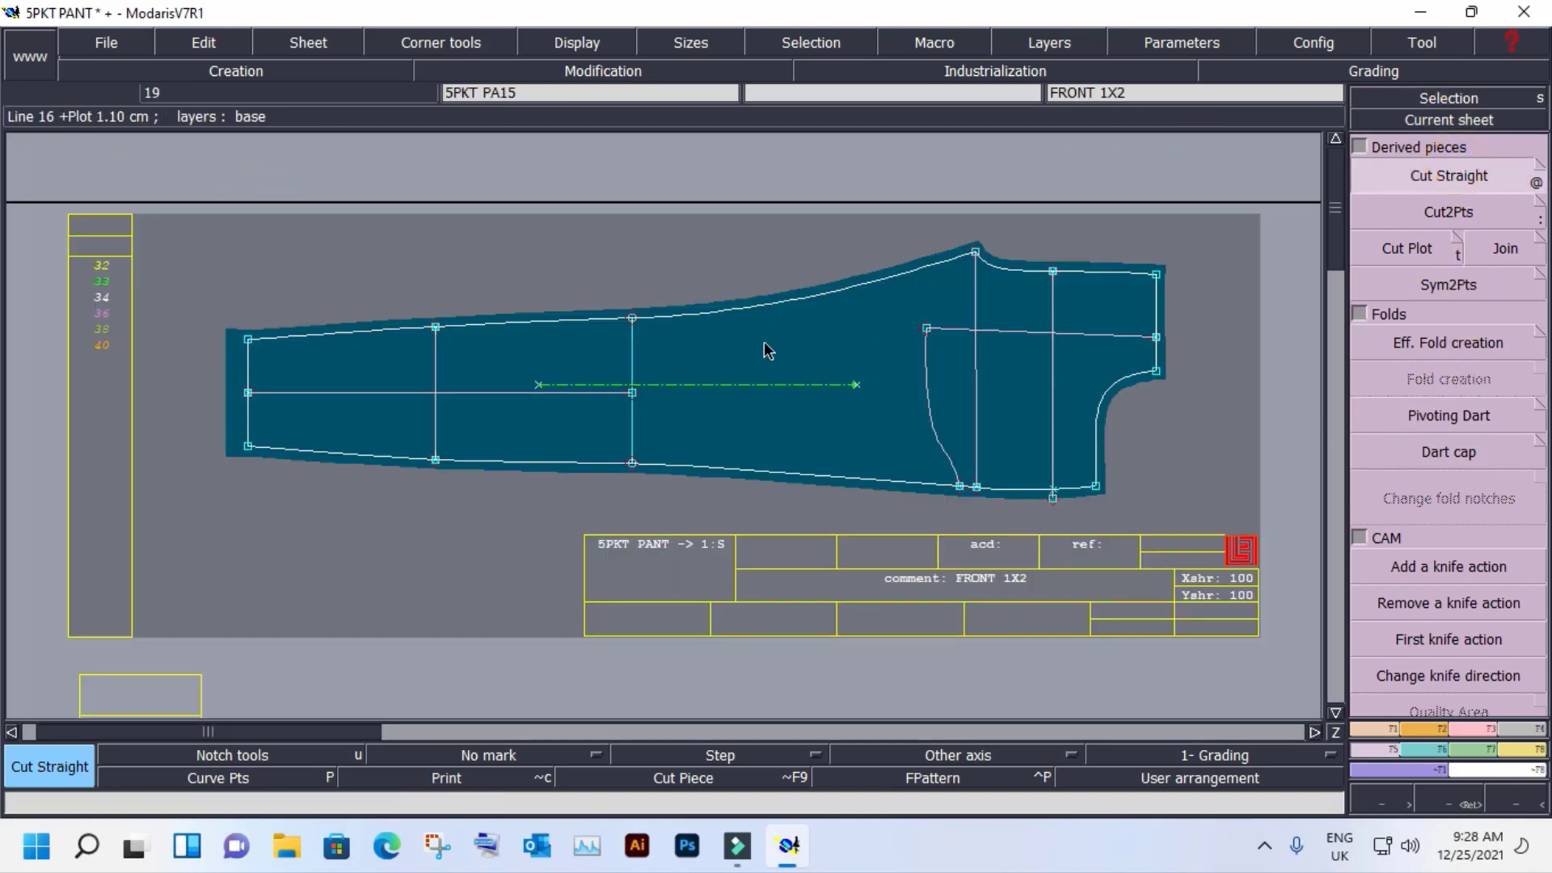
{"action": "left_click", "coordinate": [248, 396]}
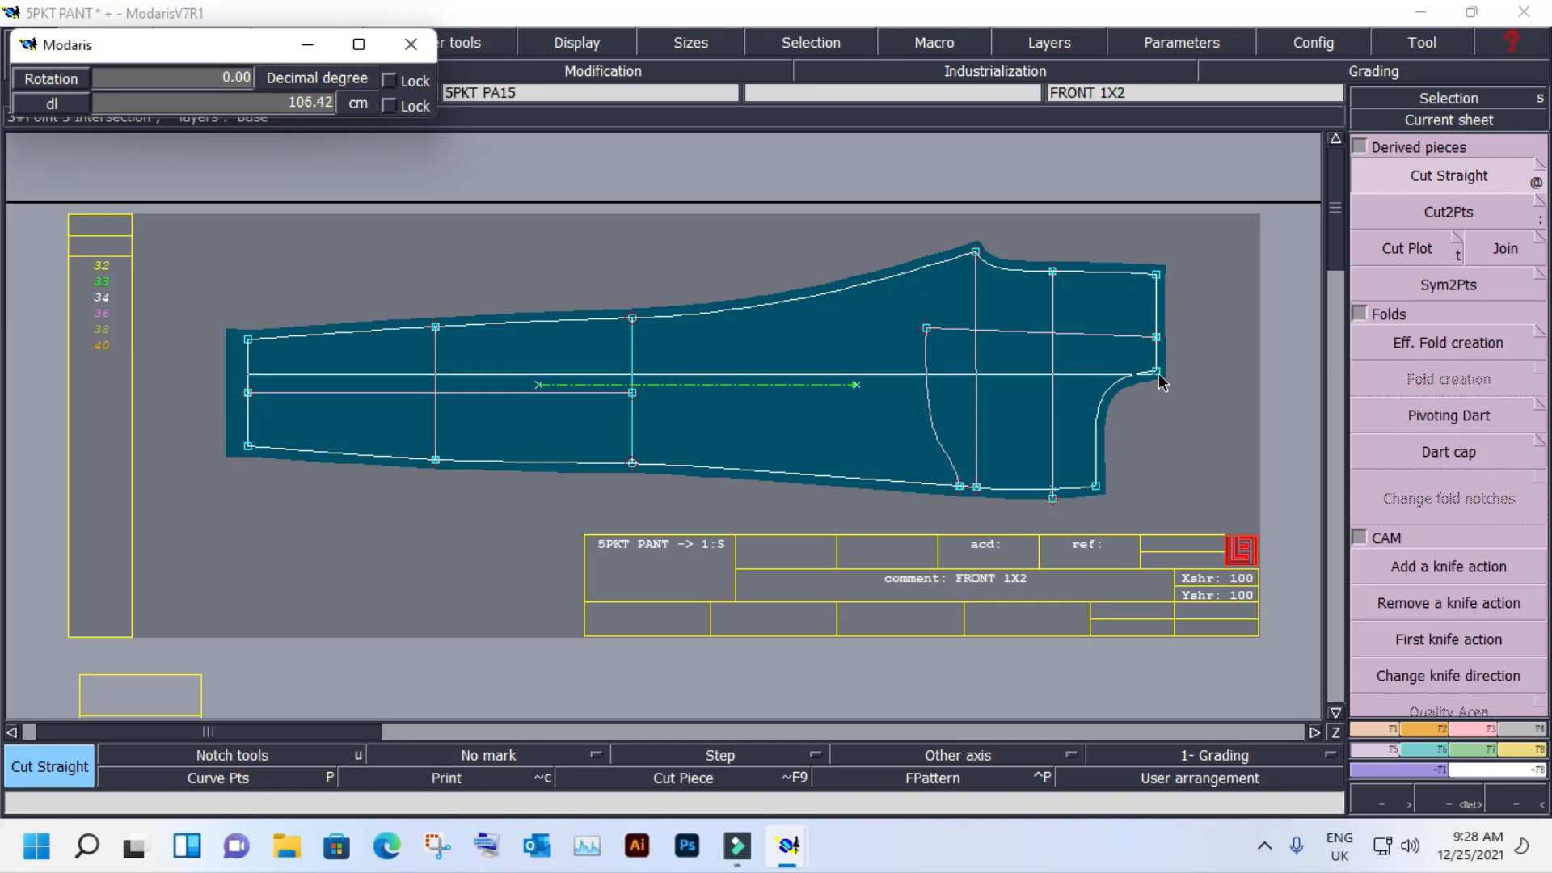
{"action": "left_click", "coordinate": [1158, 372]}
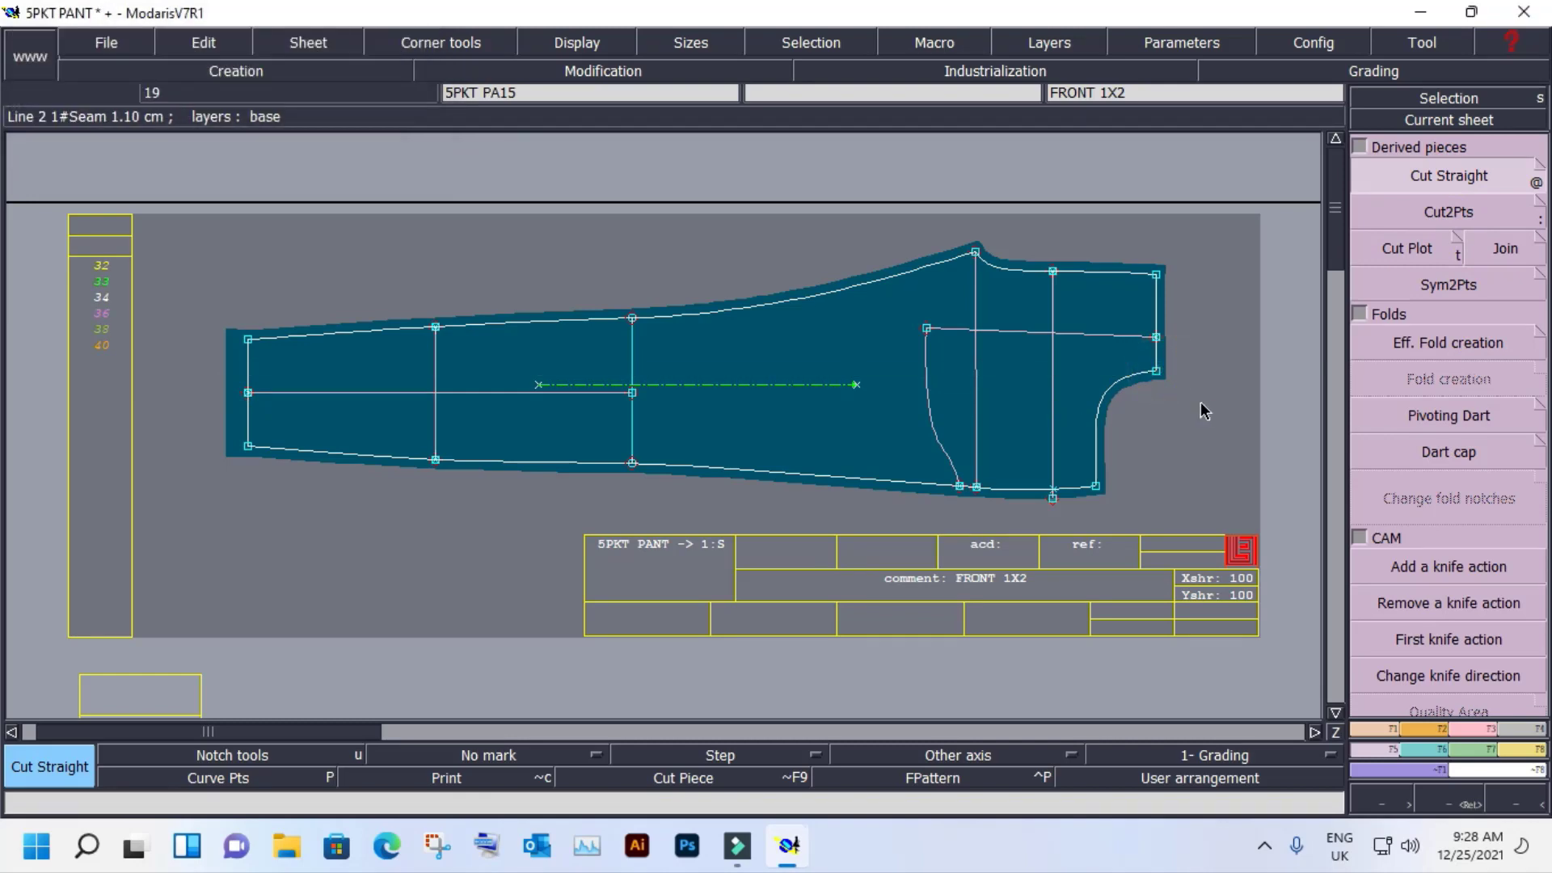
{"action": "key", "text": "Home"}
{"action": "key", "text": "Delete"}
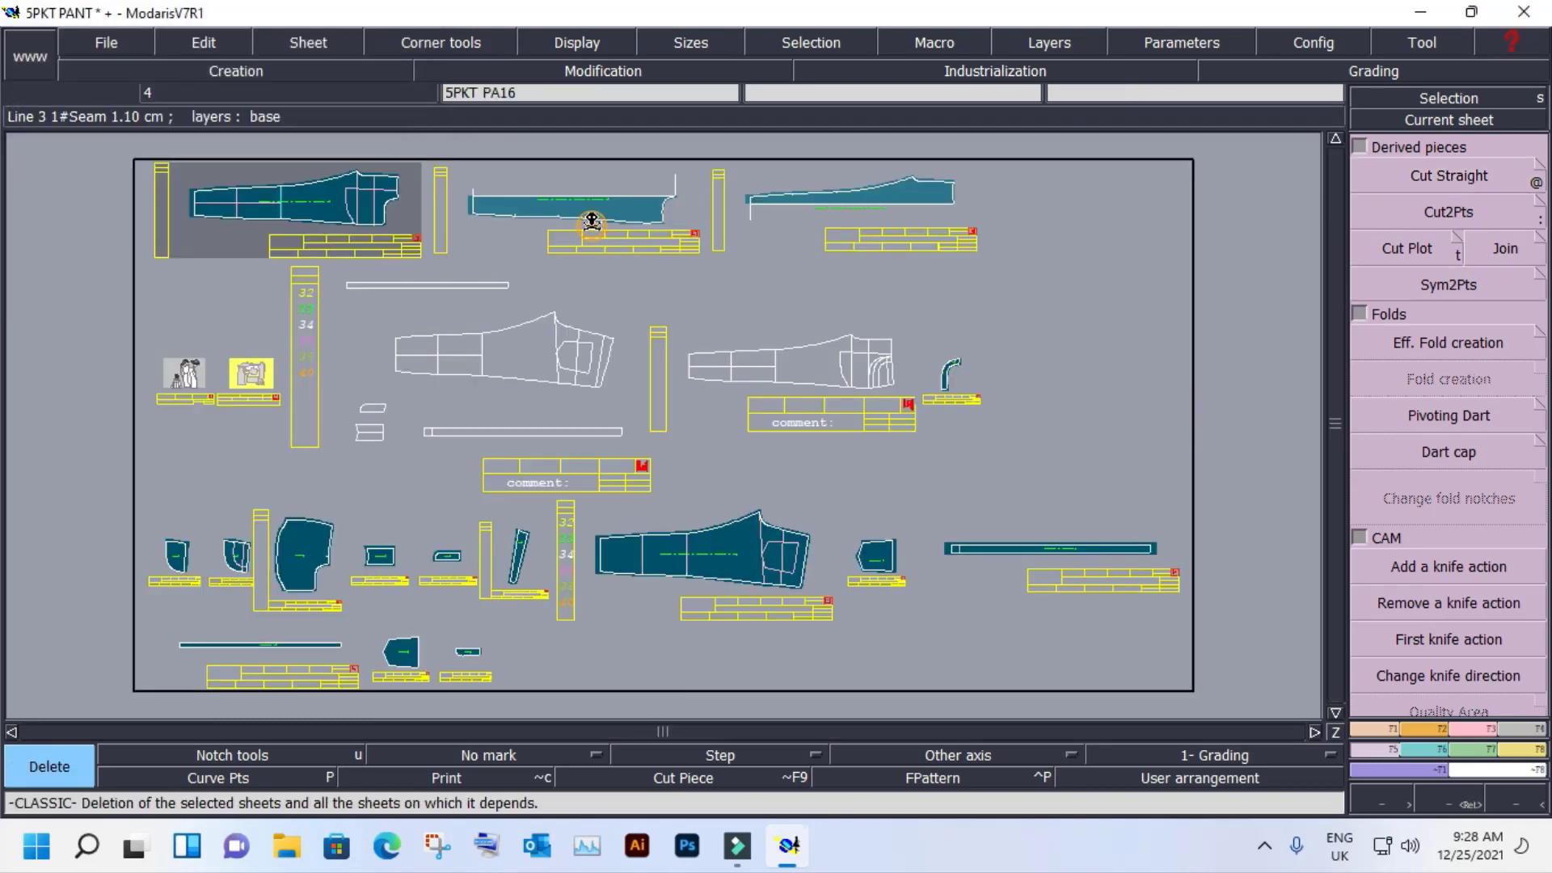
{"action": "left_click", "coordinate": [594, 212]}
{"action": "left_click", "coordinate": [817, 194]}
Reopen FRONT 1X2 on its own with Cut Plot selected.
{"action": "left_click", "coordinate": [1444, 119]}
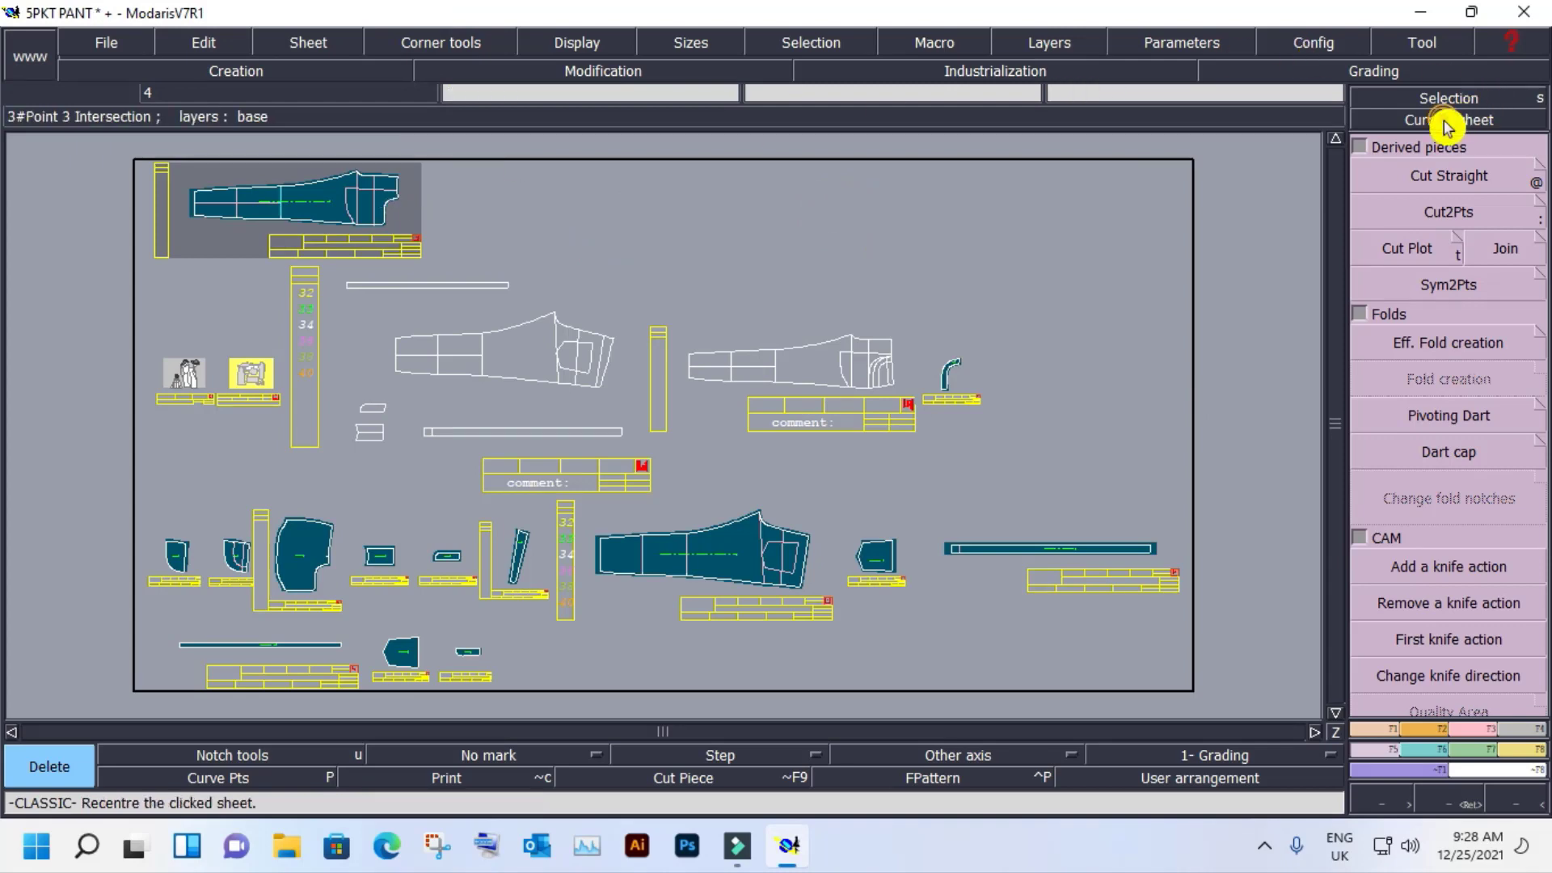
{"action": "left_click", "coordinate": [332, 202]}
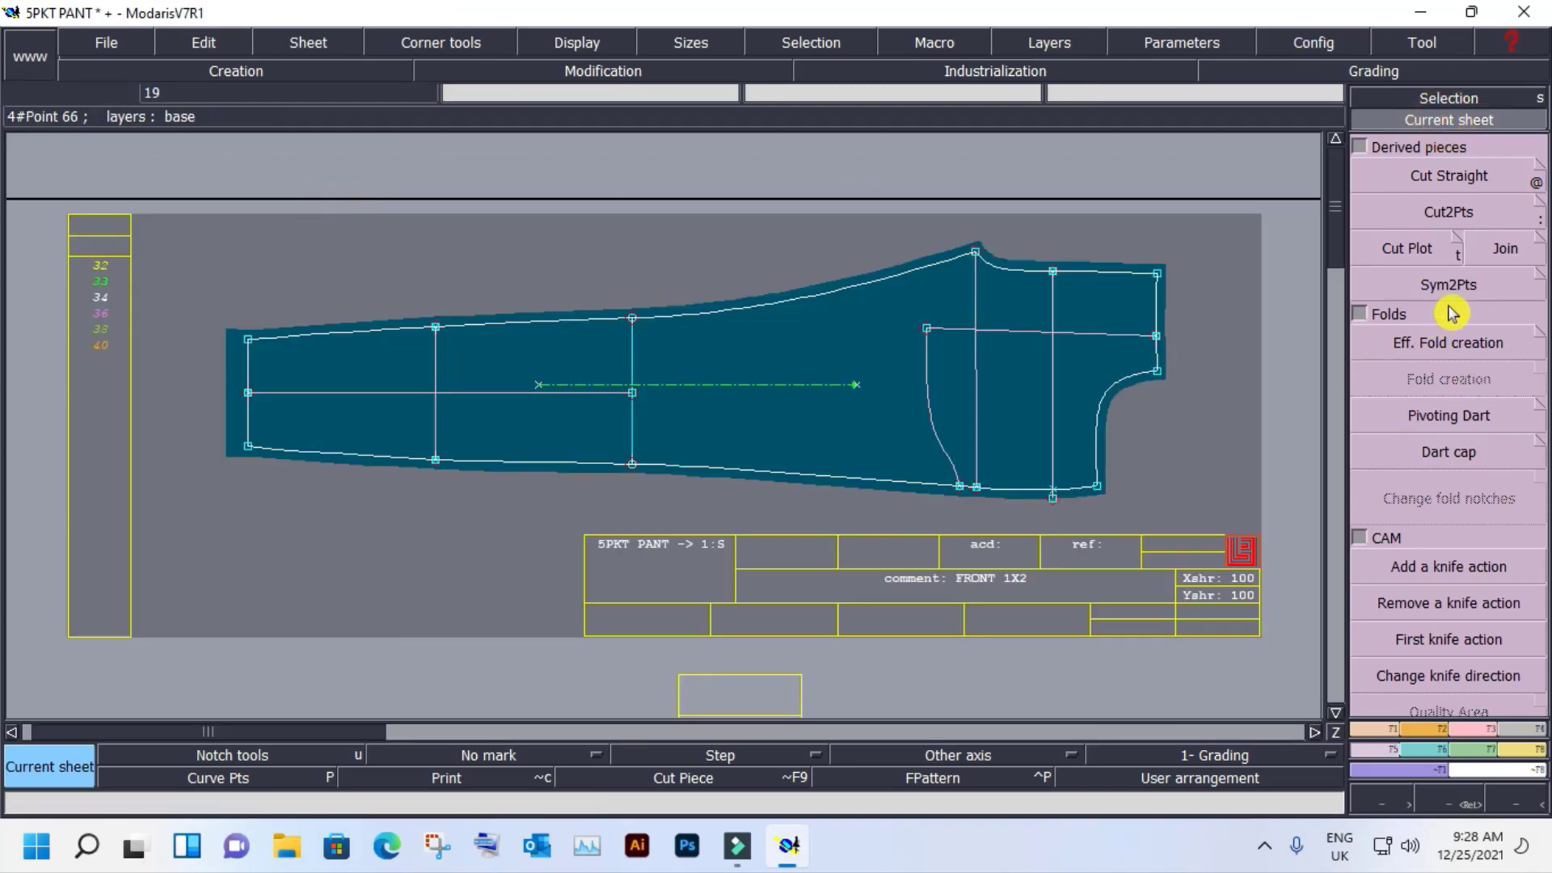
{"action": "left_click", "coordinate": [1532, 258]}
{"action": "left_click", "coordinate": [1416, 257]}
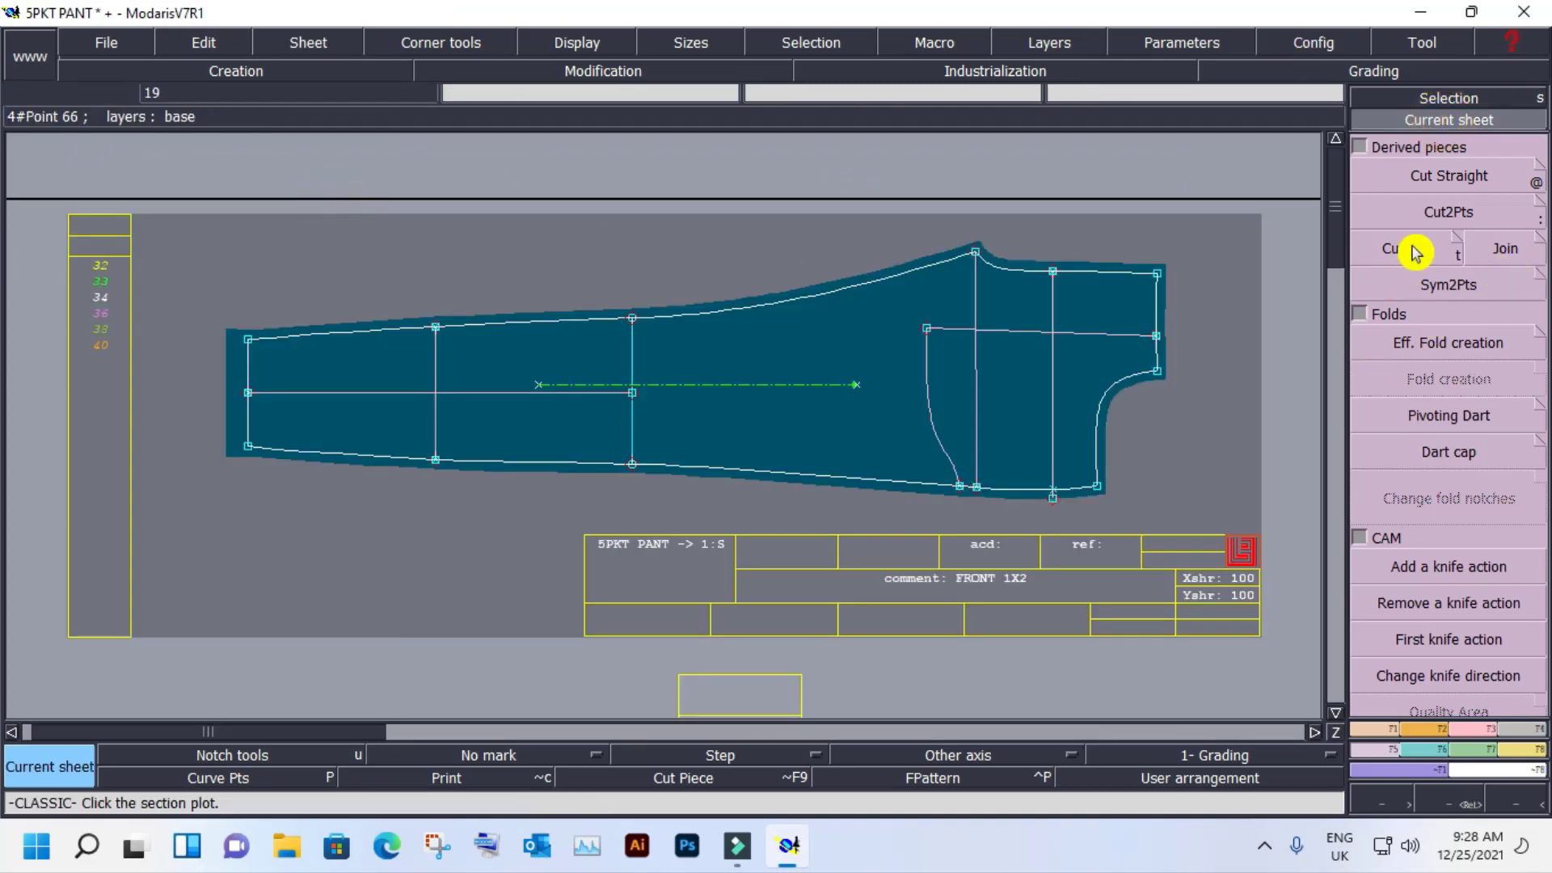
Cut Plot along FRONT 1X2's middle vertical line, delete both results, and reopen the front.
{"action": "left_click", "coordinate": [1404, 249]}
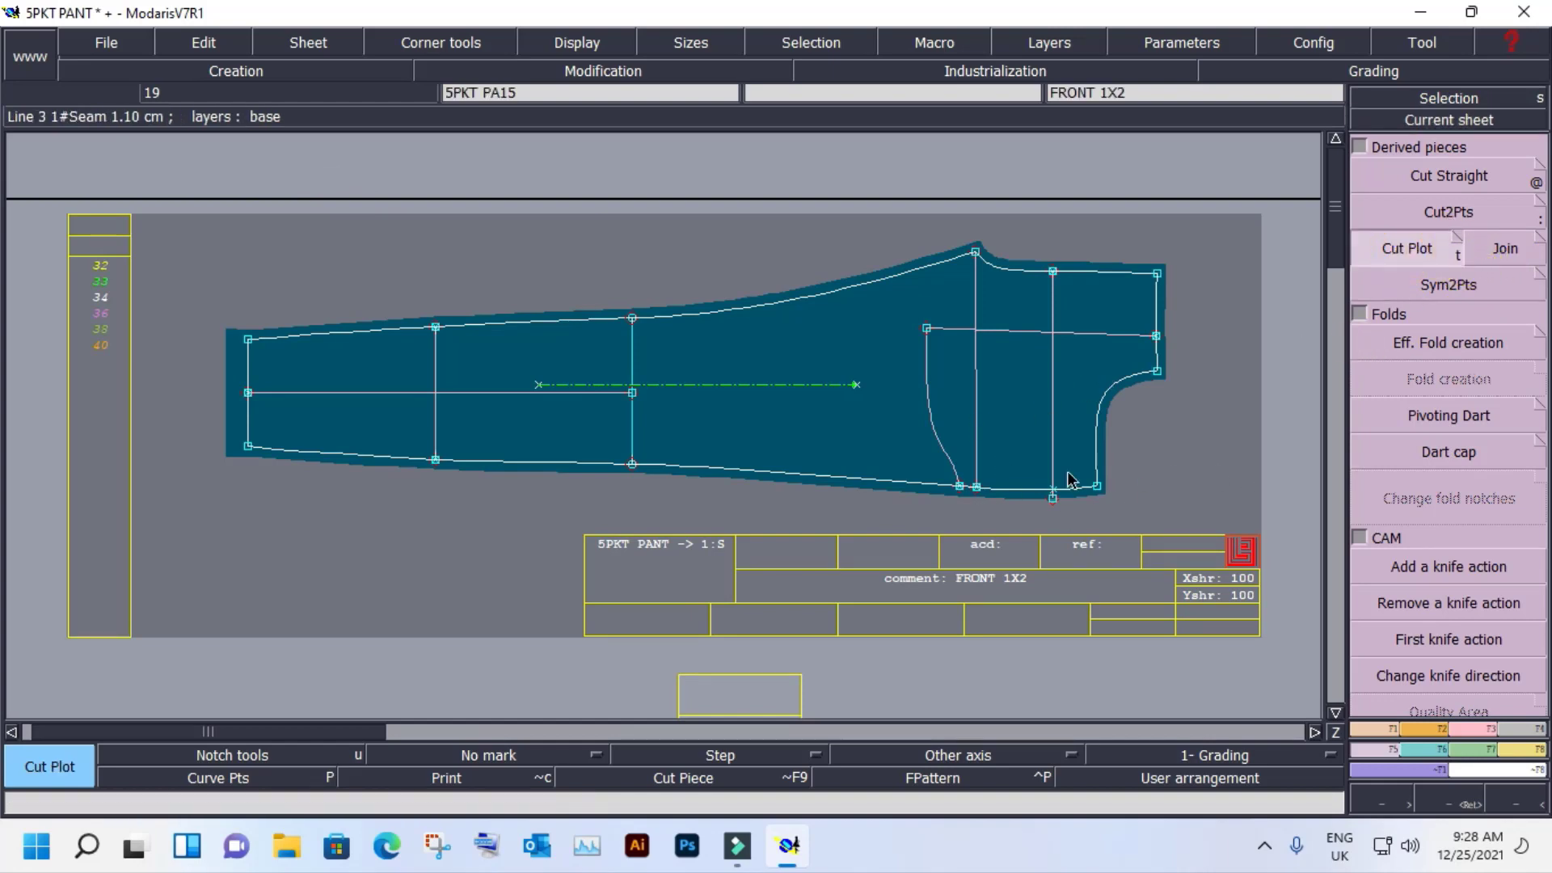
{"action": "left_click", "coordinate": [628, 464]}
{"action": "left_click", "coordinate": [628, 308]}
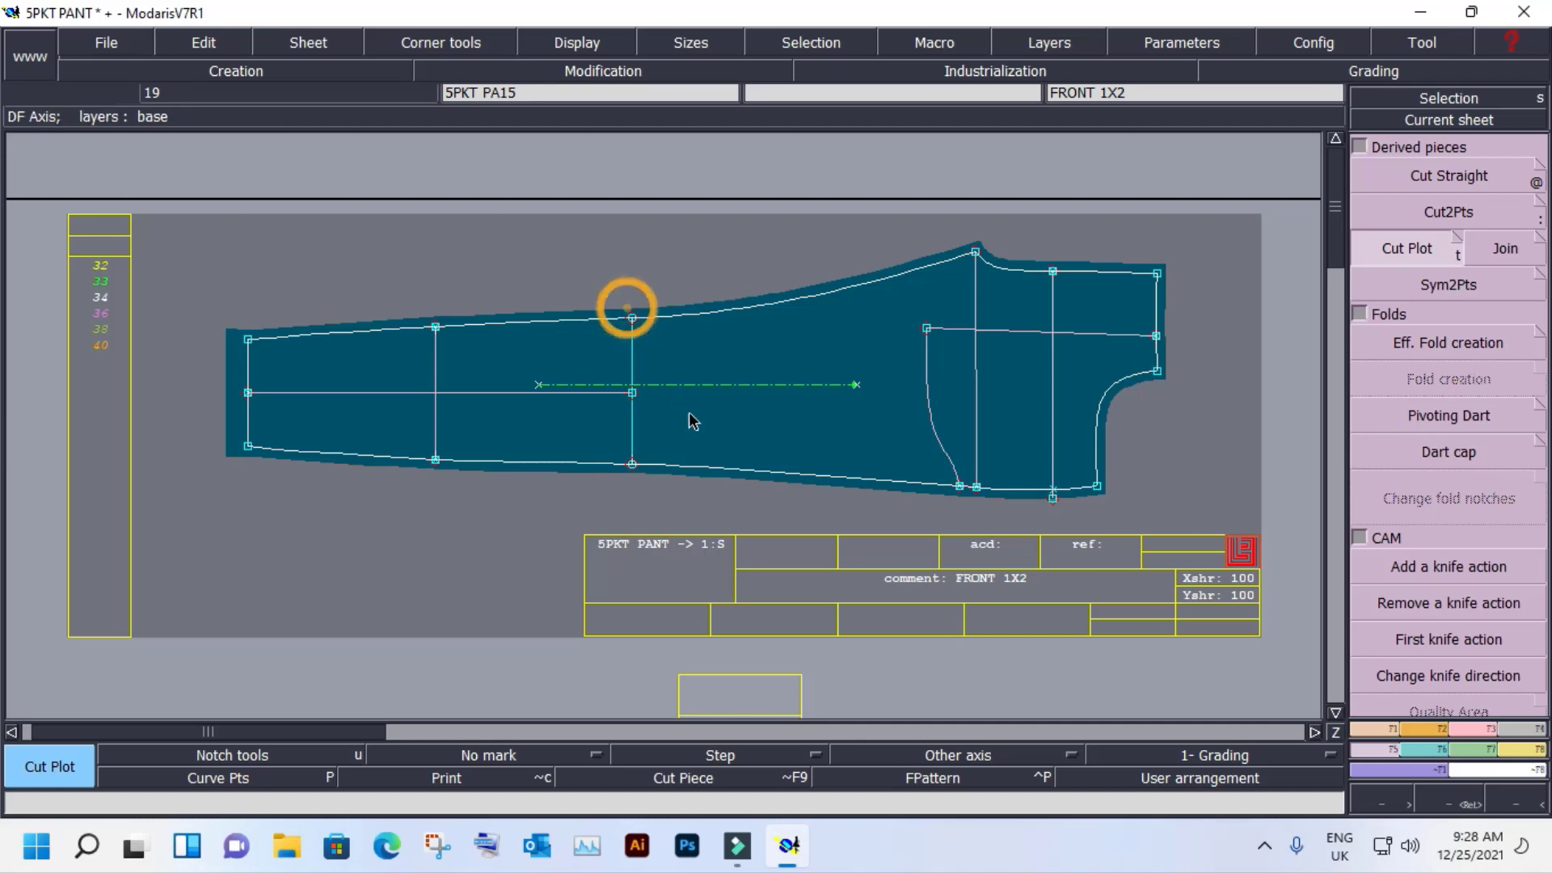
{"action": "scroll", "coordinate": [815, 458], "scroll_direction": "down", "scroll_amount": 3}
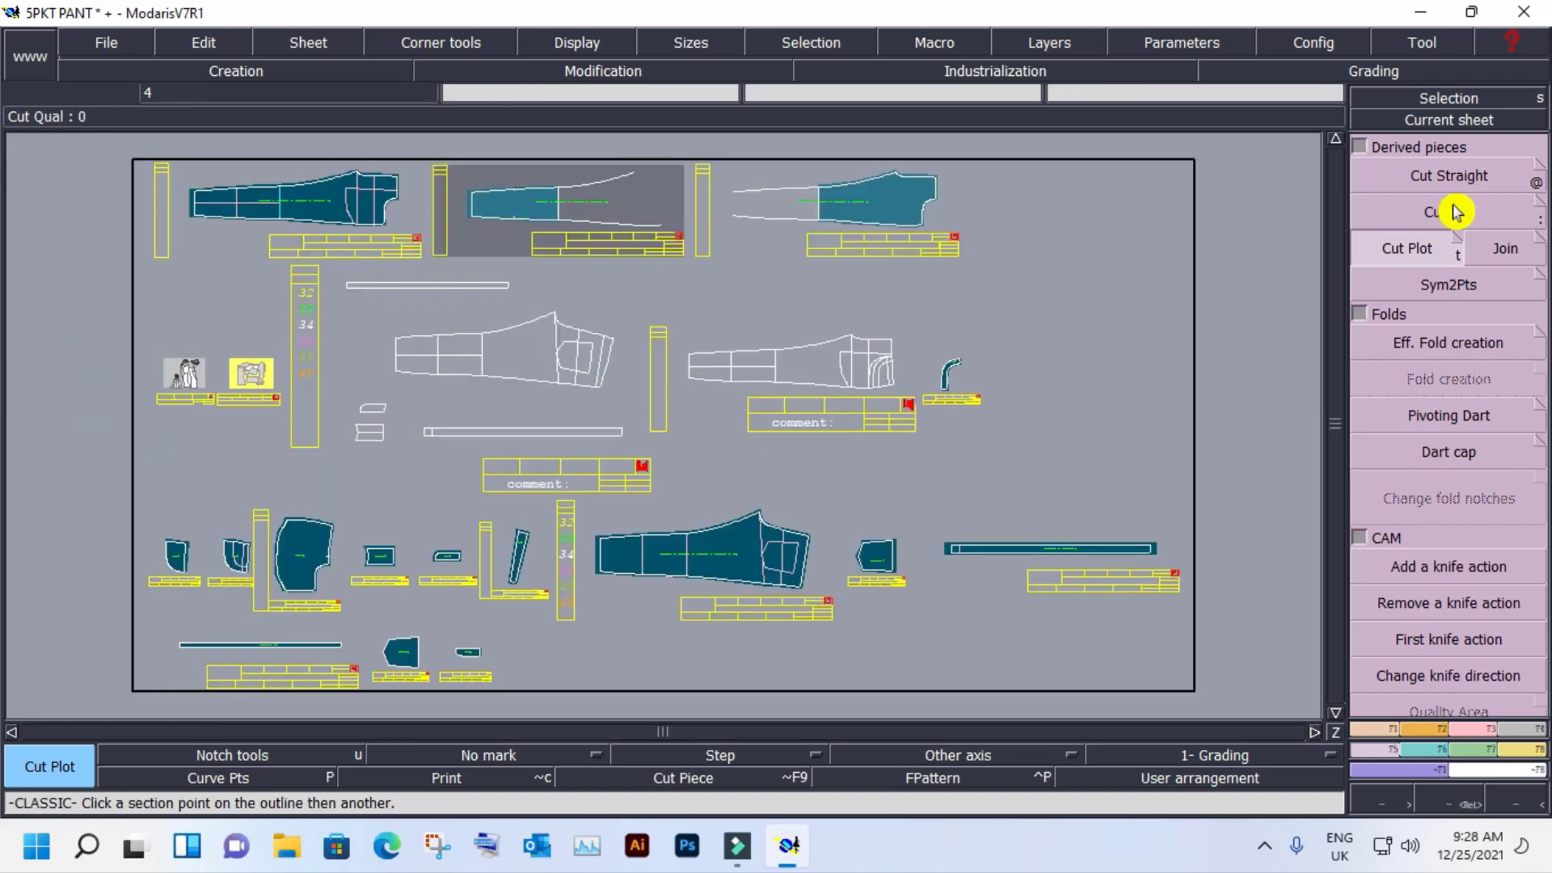
{"action": "key", "text": "Delete"}
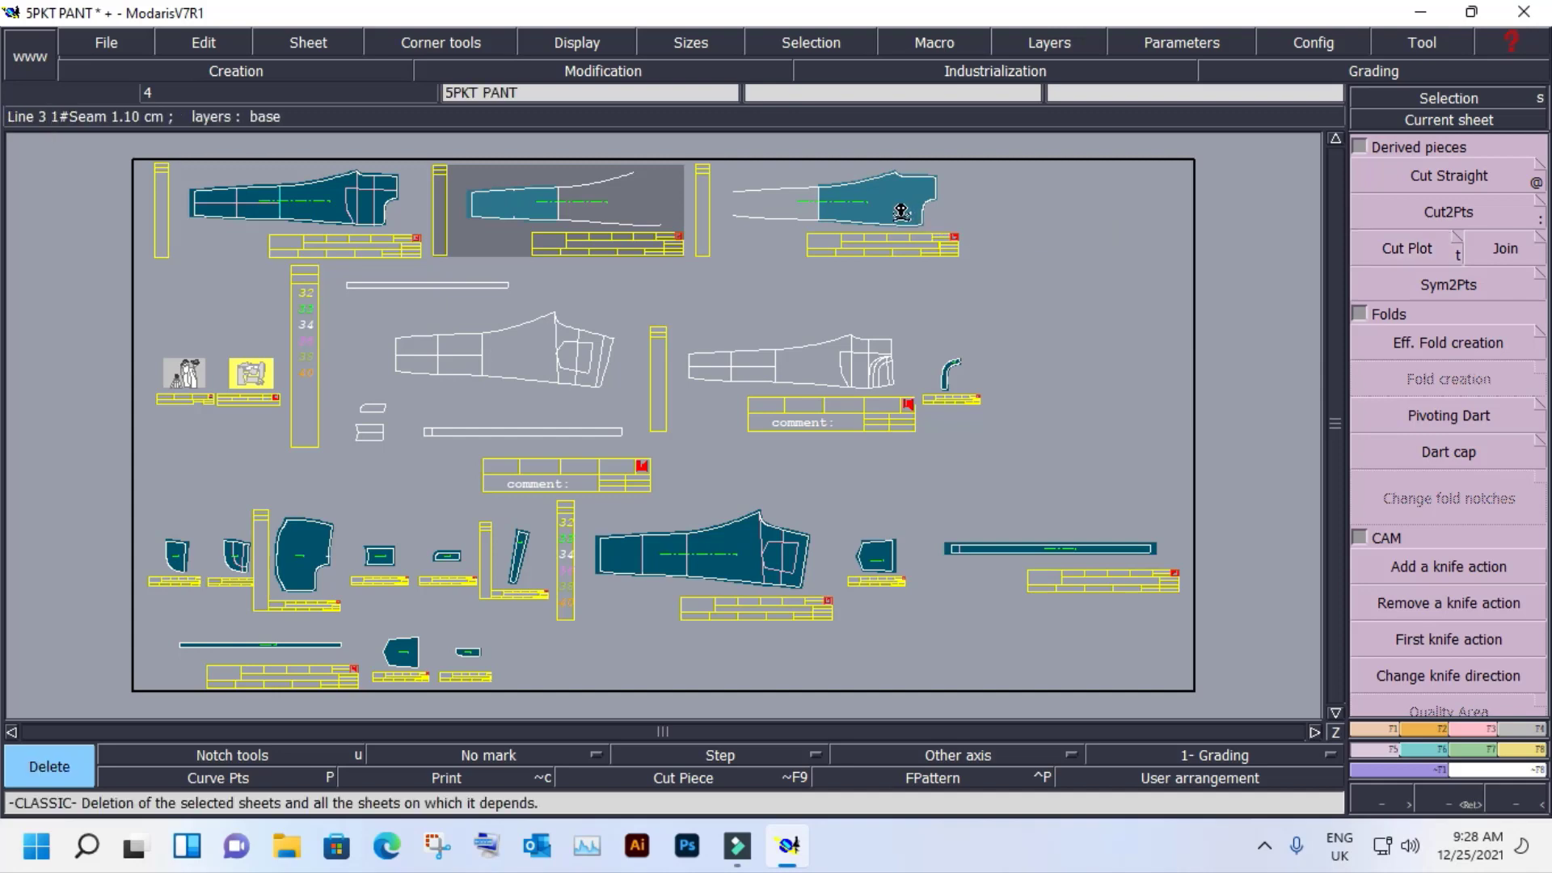
{"action": "left_click", "coordinate": [886, 208]}
{"action": "left_click", "coordinate": [588, 202]}
{"action": "left_click", "coordinate": [1447, 98]}
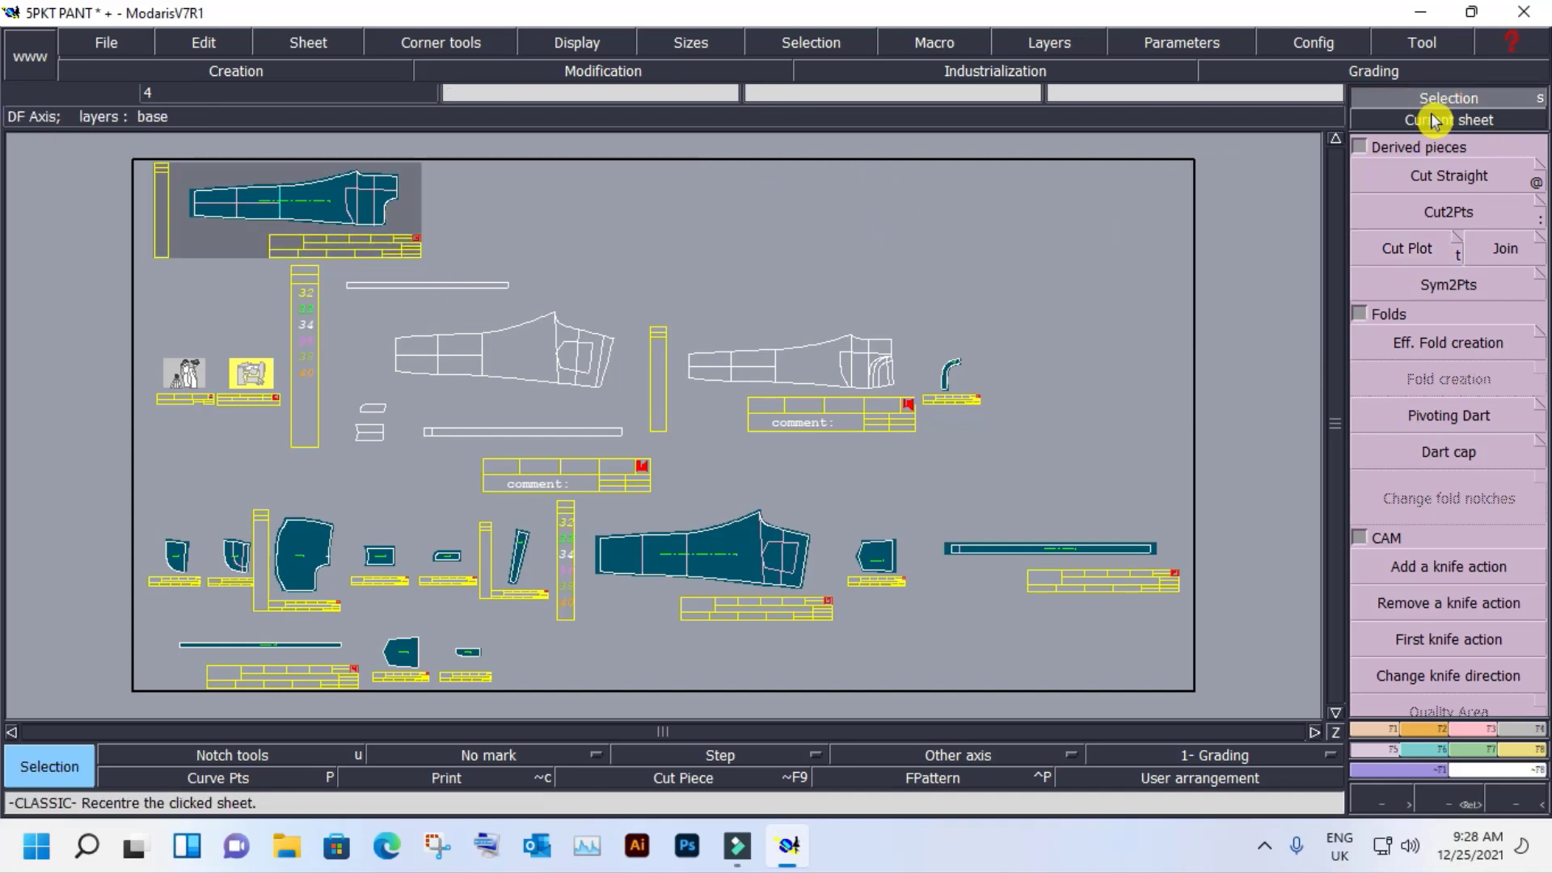
{"action": "left_click", "coordinate": [359, 208]}
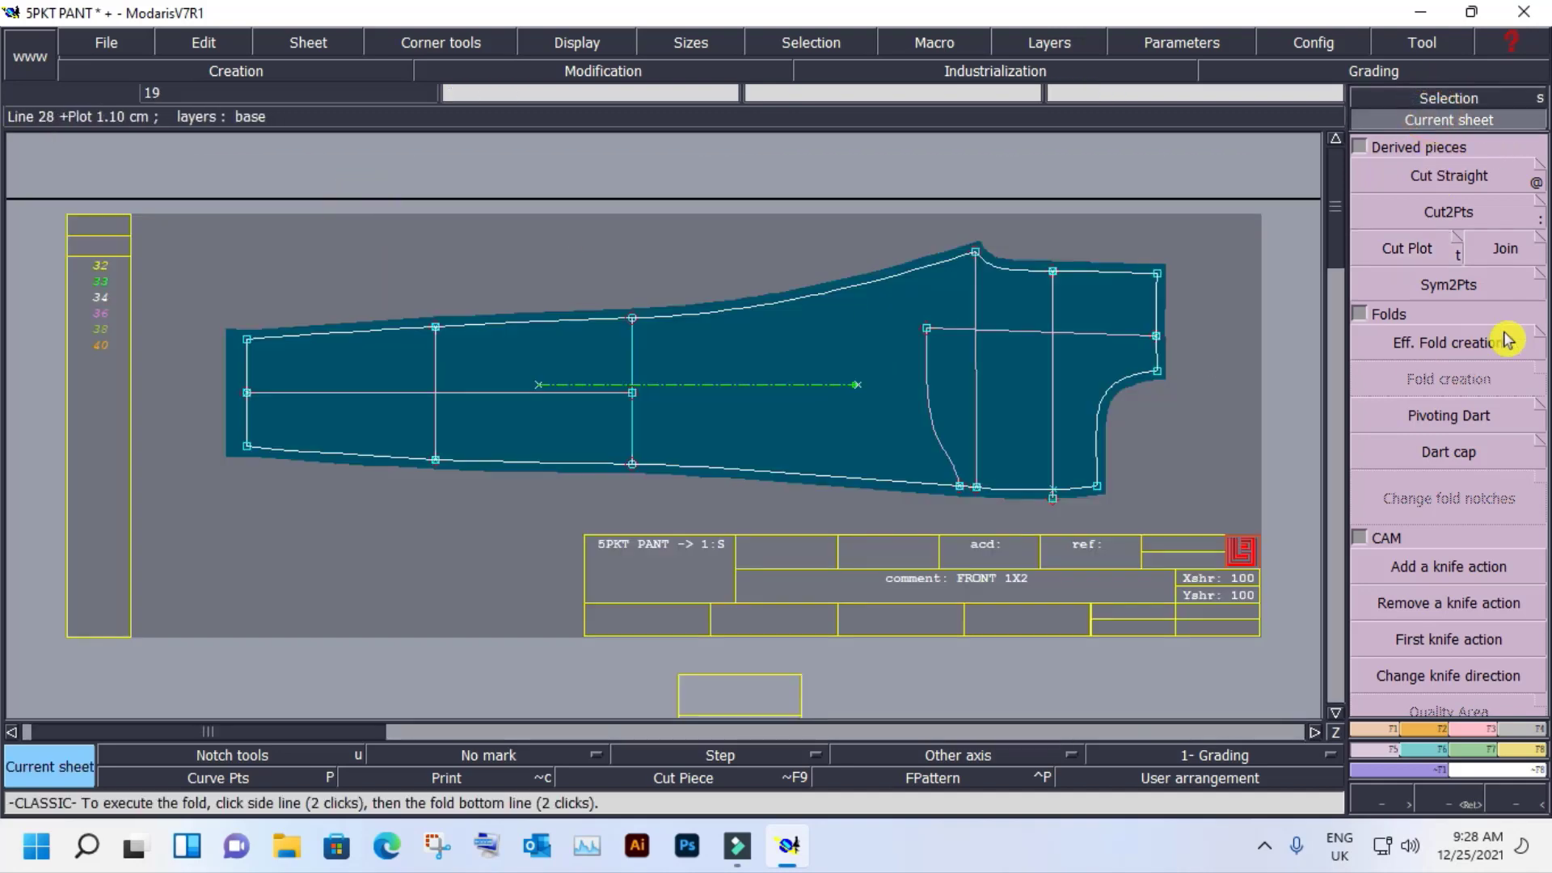
Cut Plot along the left vertical line, then delete the resulting pieces and seam-line piece.
{"action": "left_click", "coordinate": [1411, 249]}
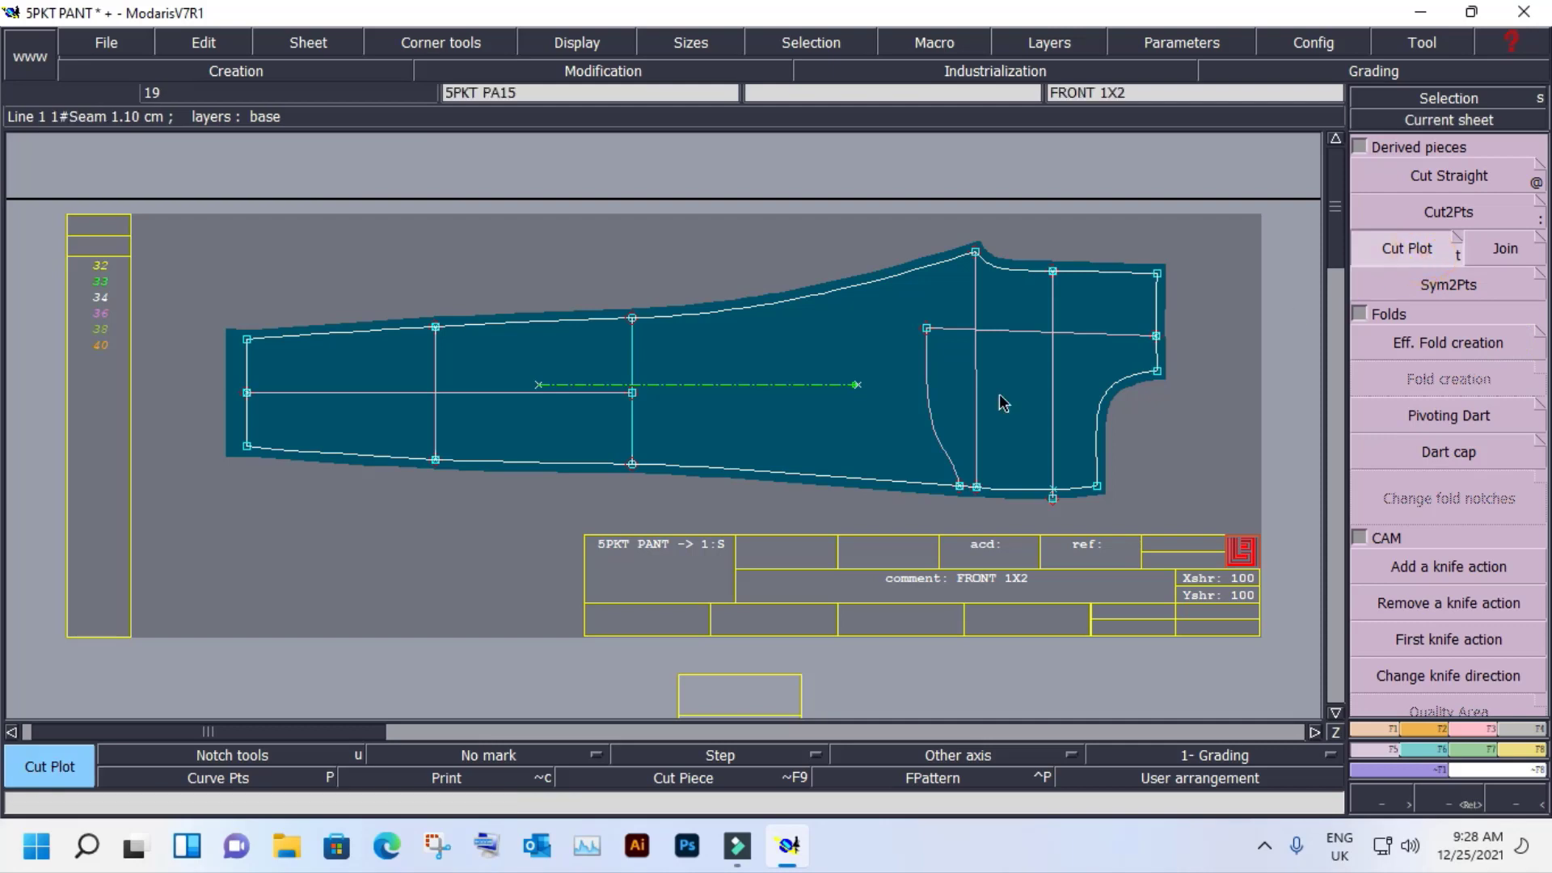
{"action": "left_click", "coordinate": [433, 457]}
{"action": "left_click", "coordinate": [437, 326]}
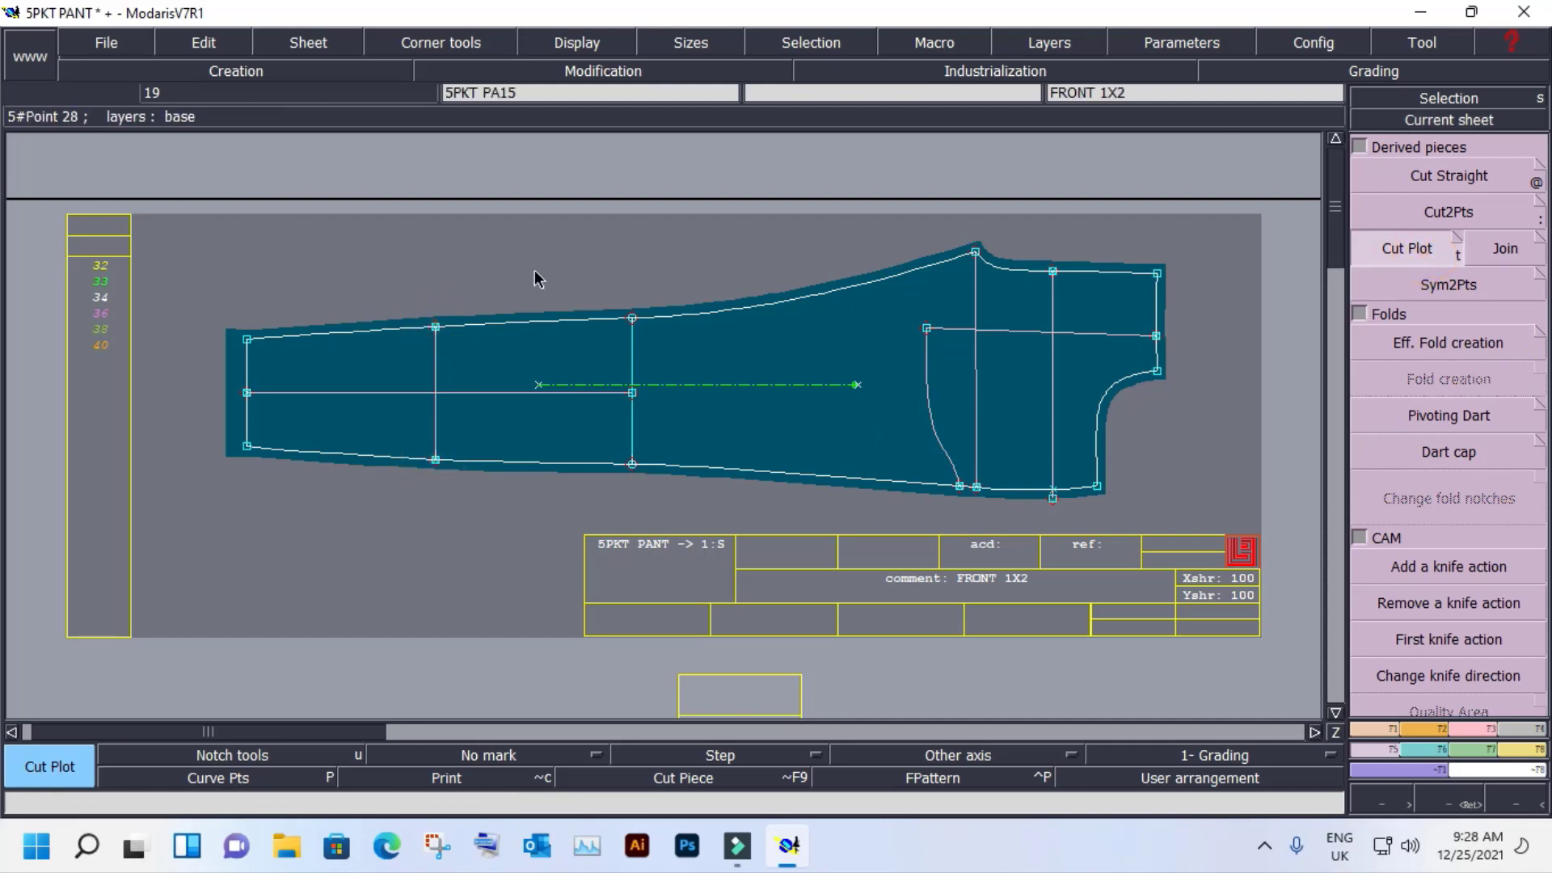
{"action": "key", "text": "space"}
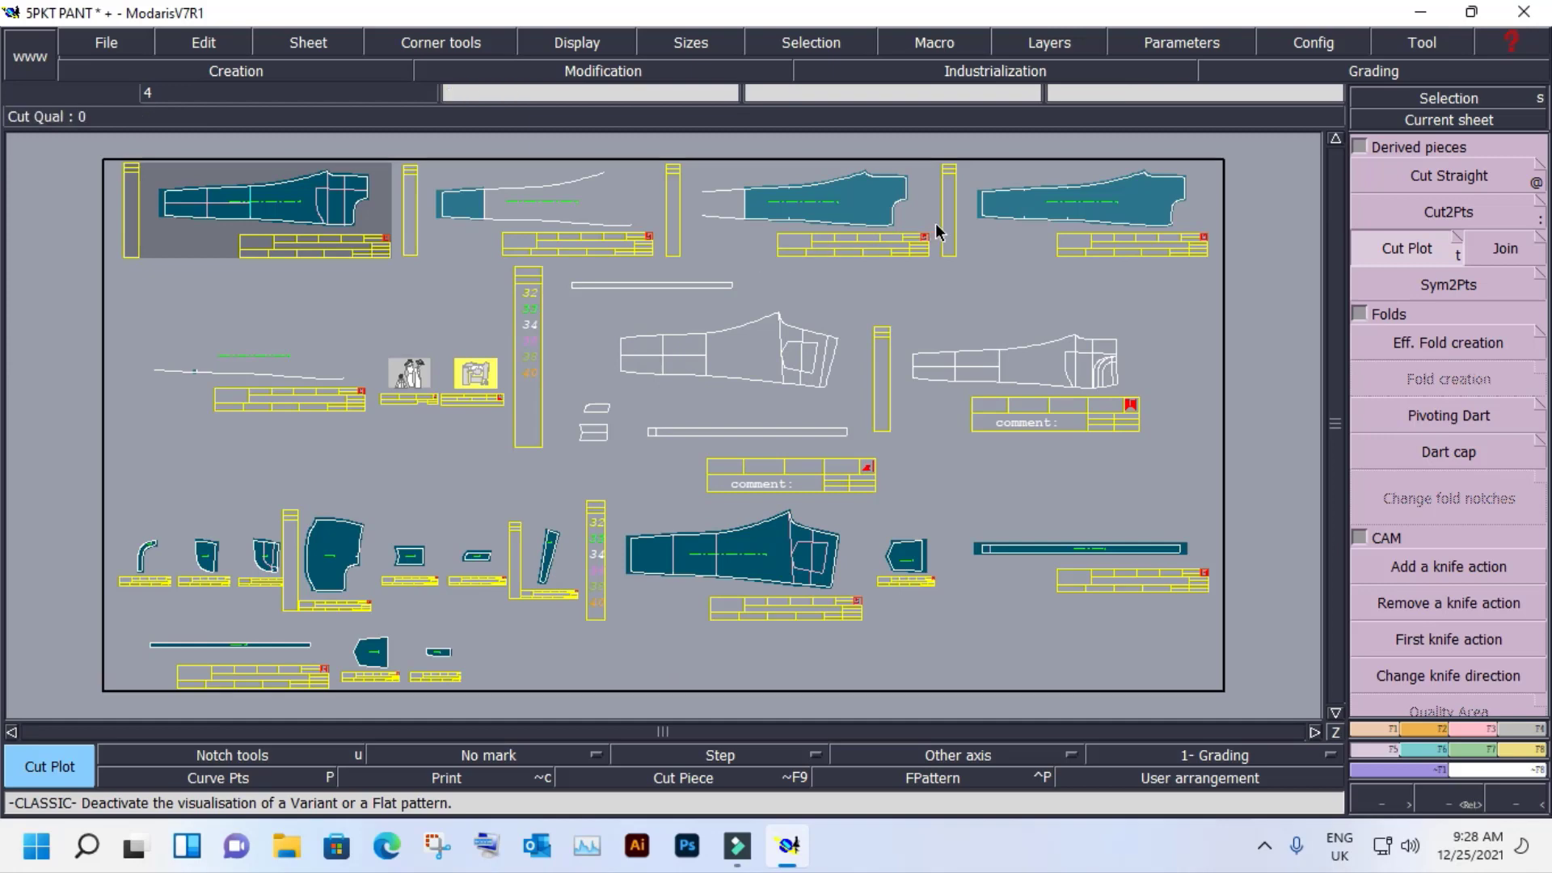
{"action": "key", "text": "Delete"}
{"action": "left_click", "coordinate": [833, 198]}
{"action": "left_click", "coordinate": [510, 207]}
{"action": "left_click", "coordinate": [1114, 209]}
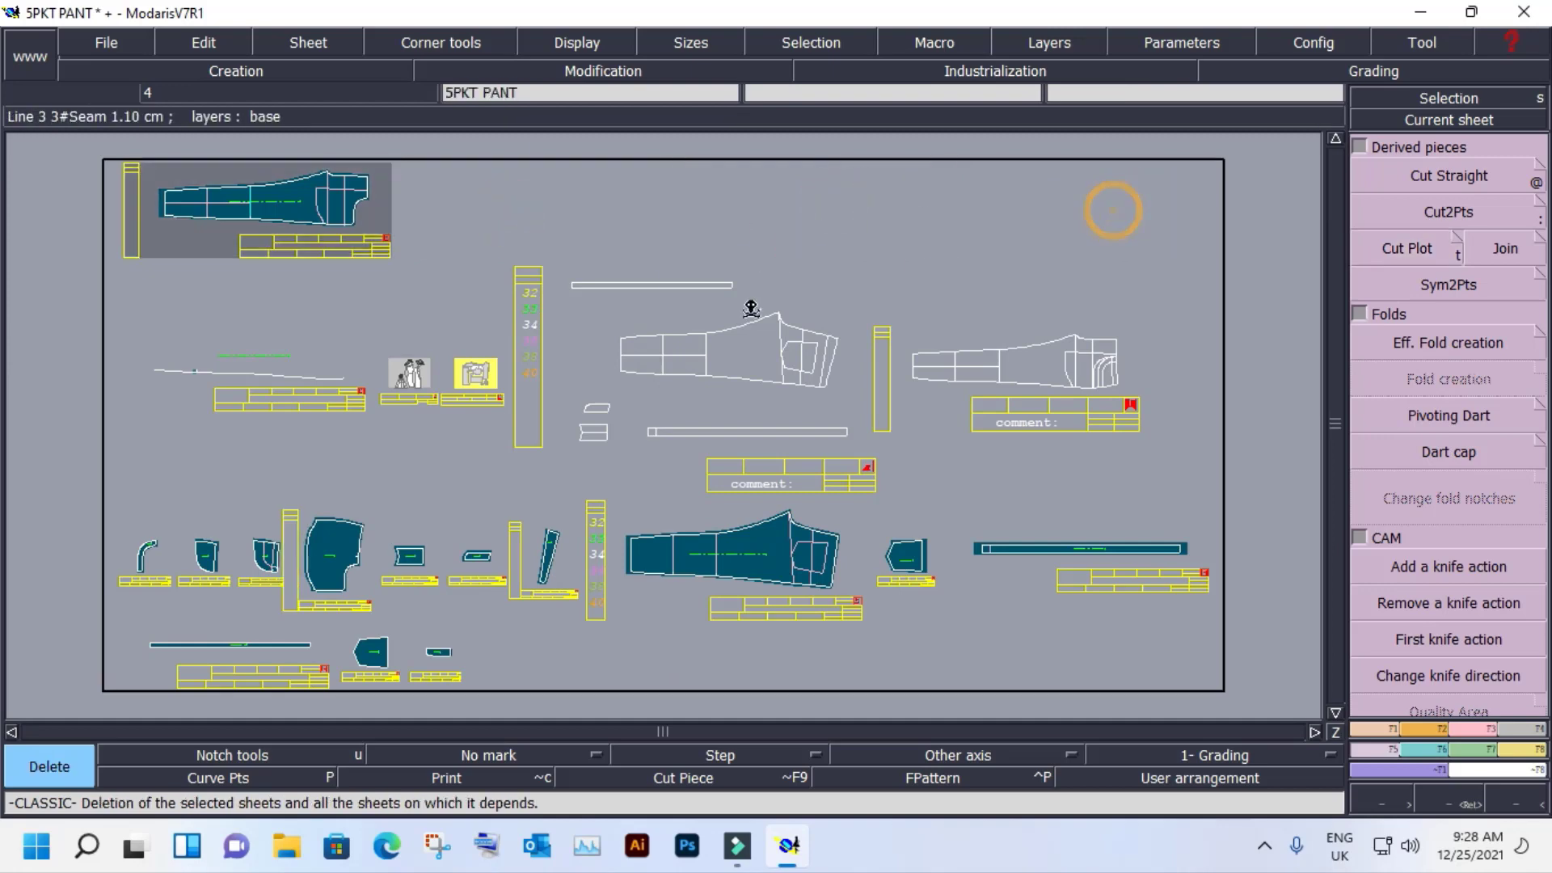
{"action": "left_click", "coordinate": [257, 368]}
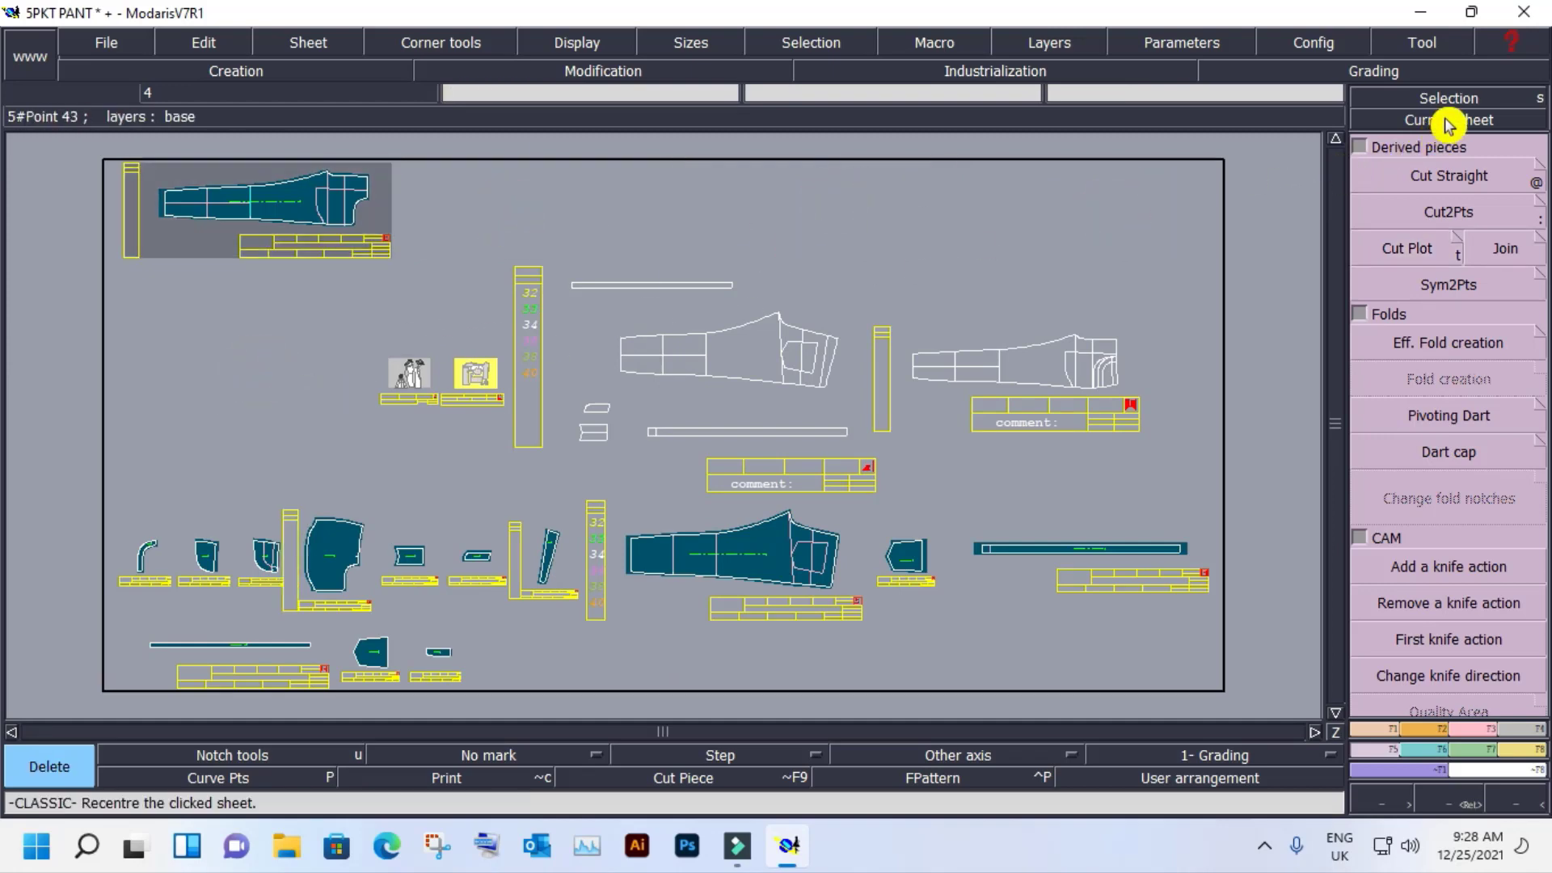
Make FRONT 1X2 the current enlarged sheet, after trying and cancelling the Join tool.
{"action": "left_click", "coordinate": [1449, 120]}
{"action": "left_click", "coordinate": [266, 197]}
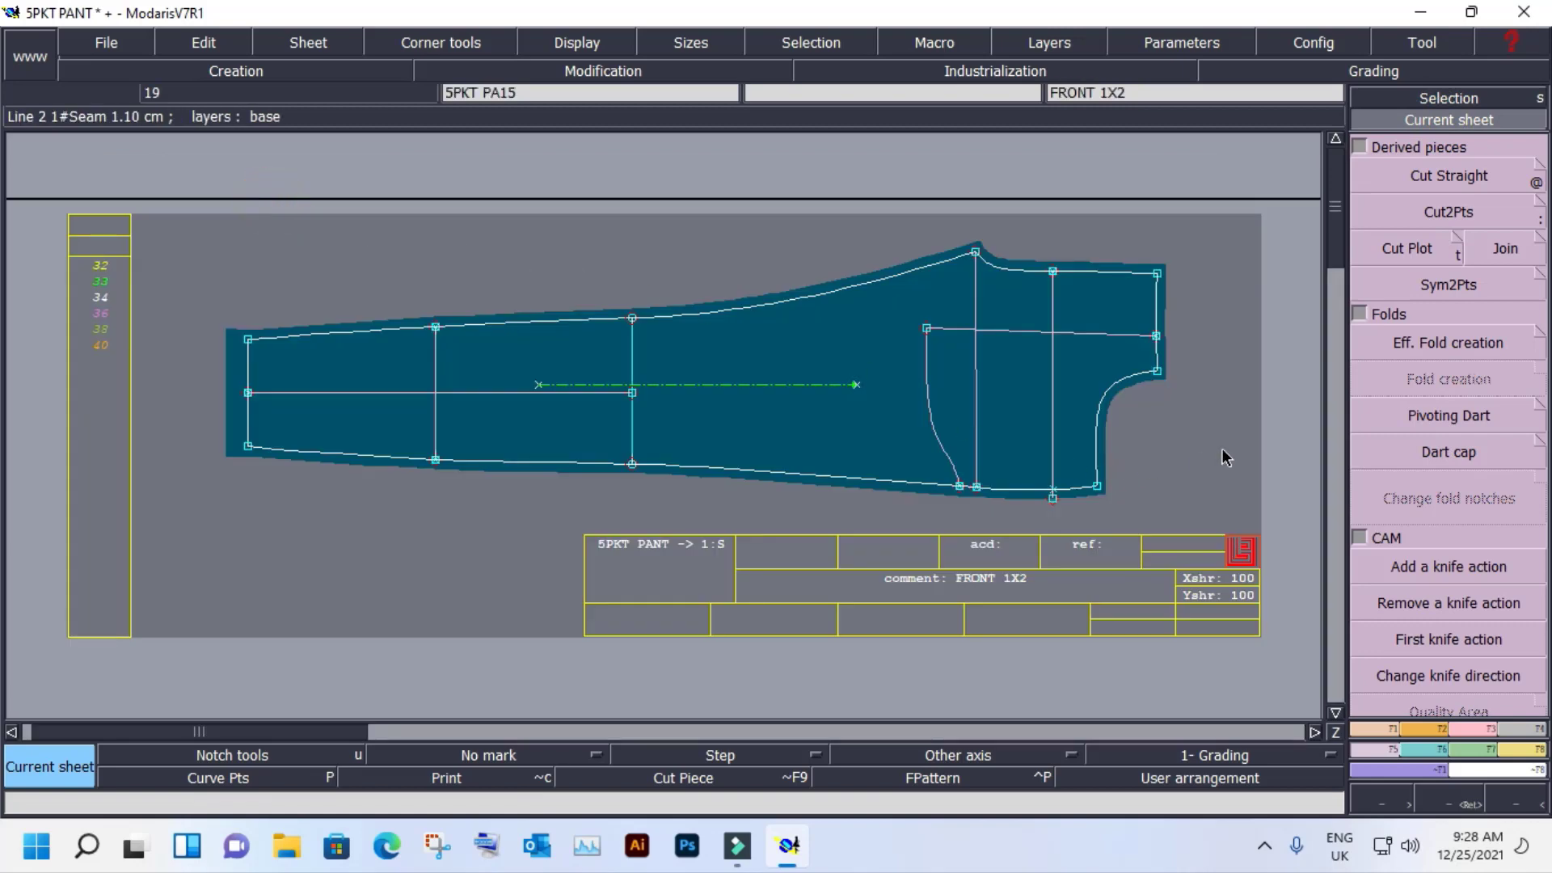
{"action": "left_click", "coordinate": [1511, 254]}
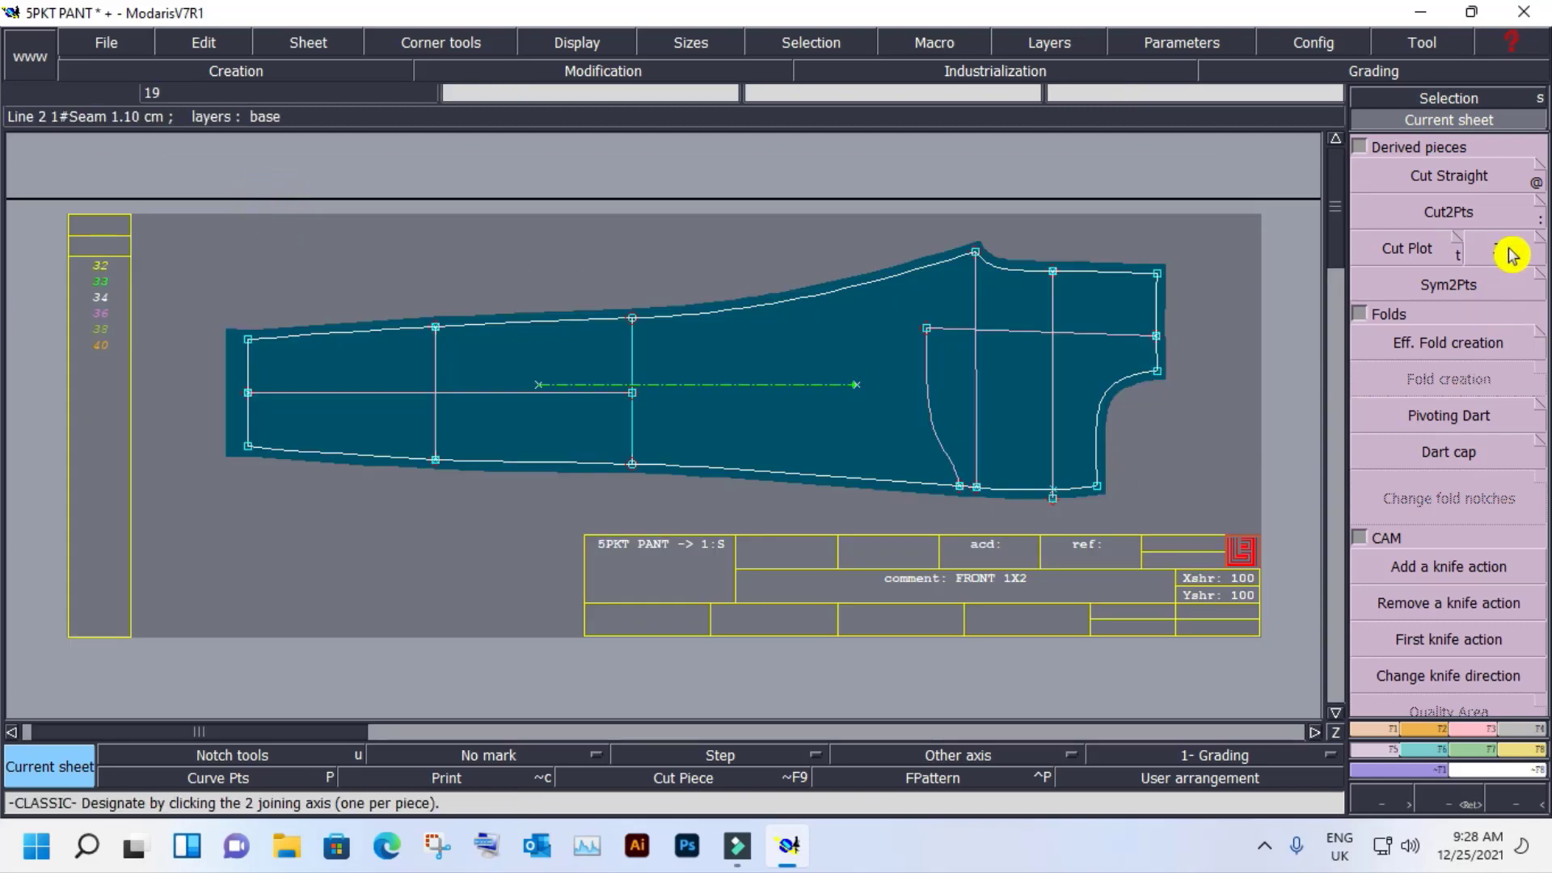
{"action": "left_click", "coordinate": [1508, 257]}
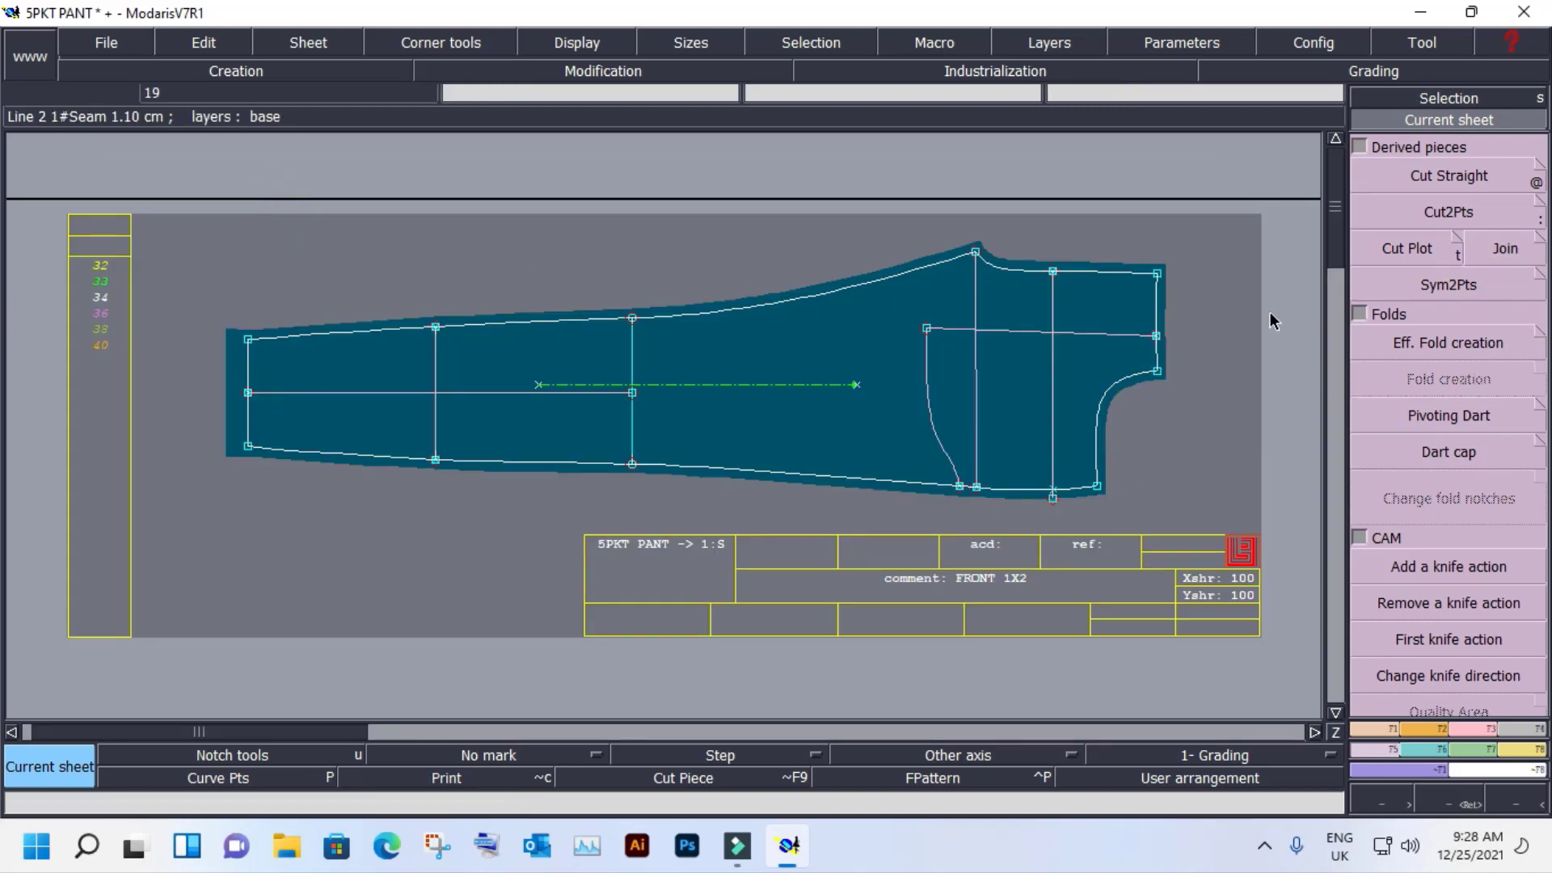
{"action": "left_click", "coordinate": [1431, 284]}
{"action": "left_click", "coordinate": [1415, 250]}
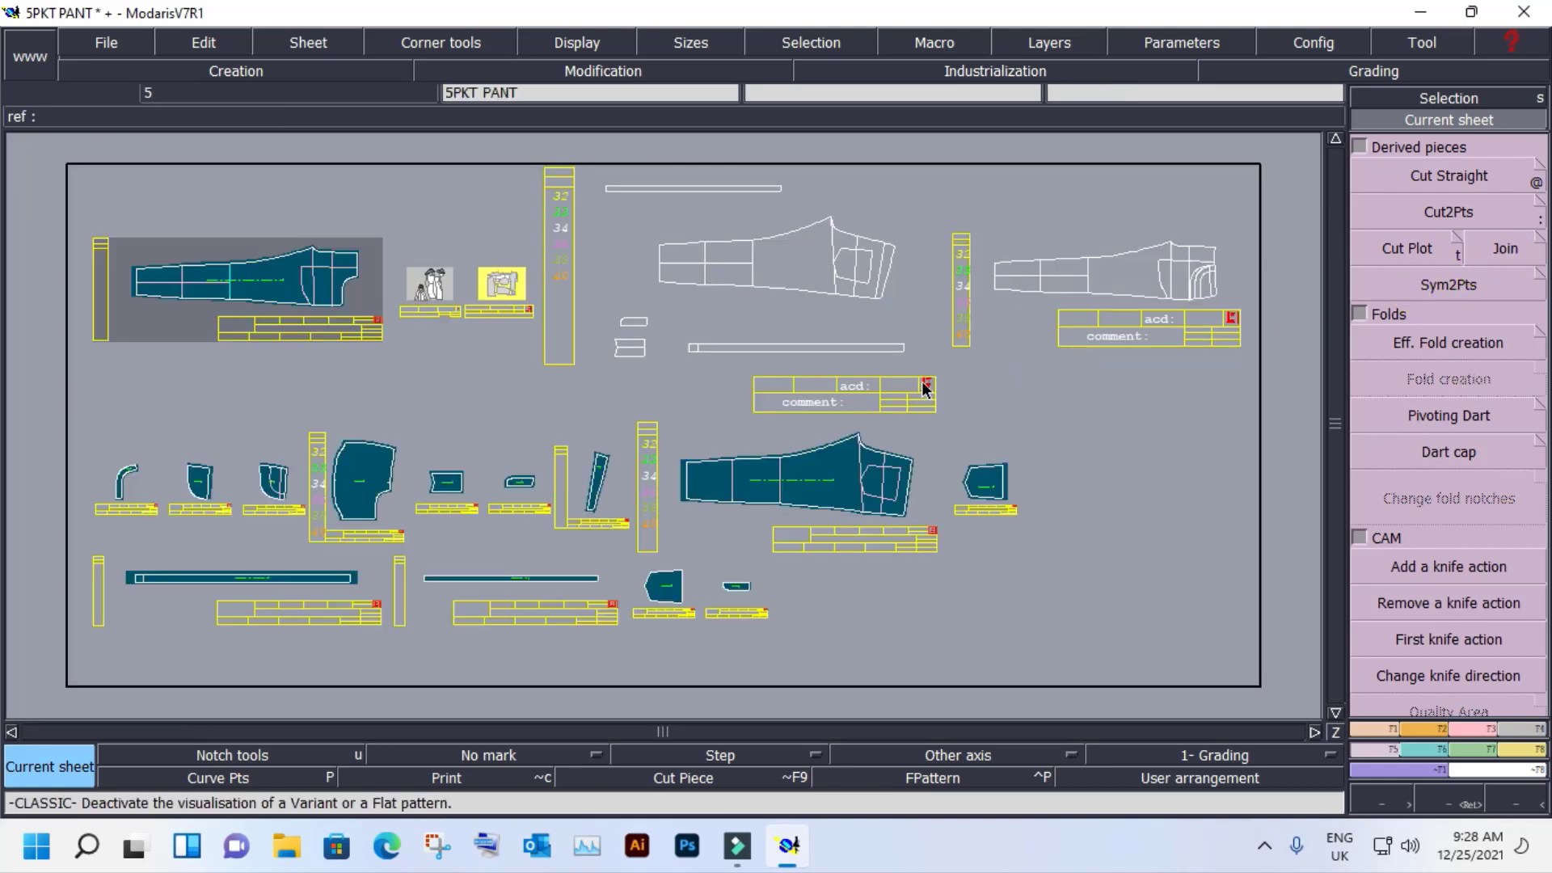
{"action": "left_click", "coordinate": [1485, 250]}
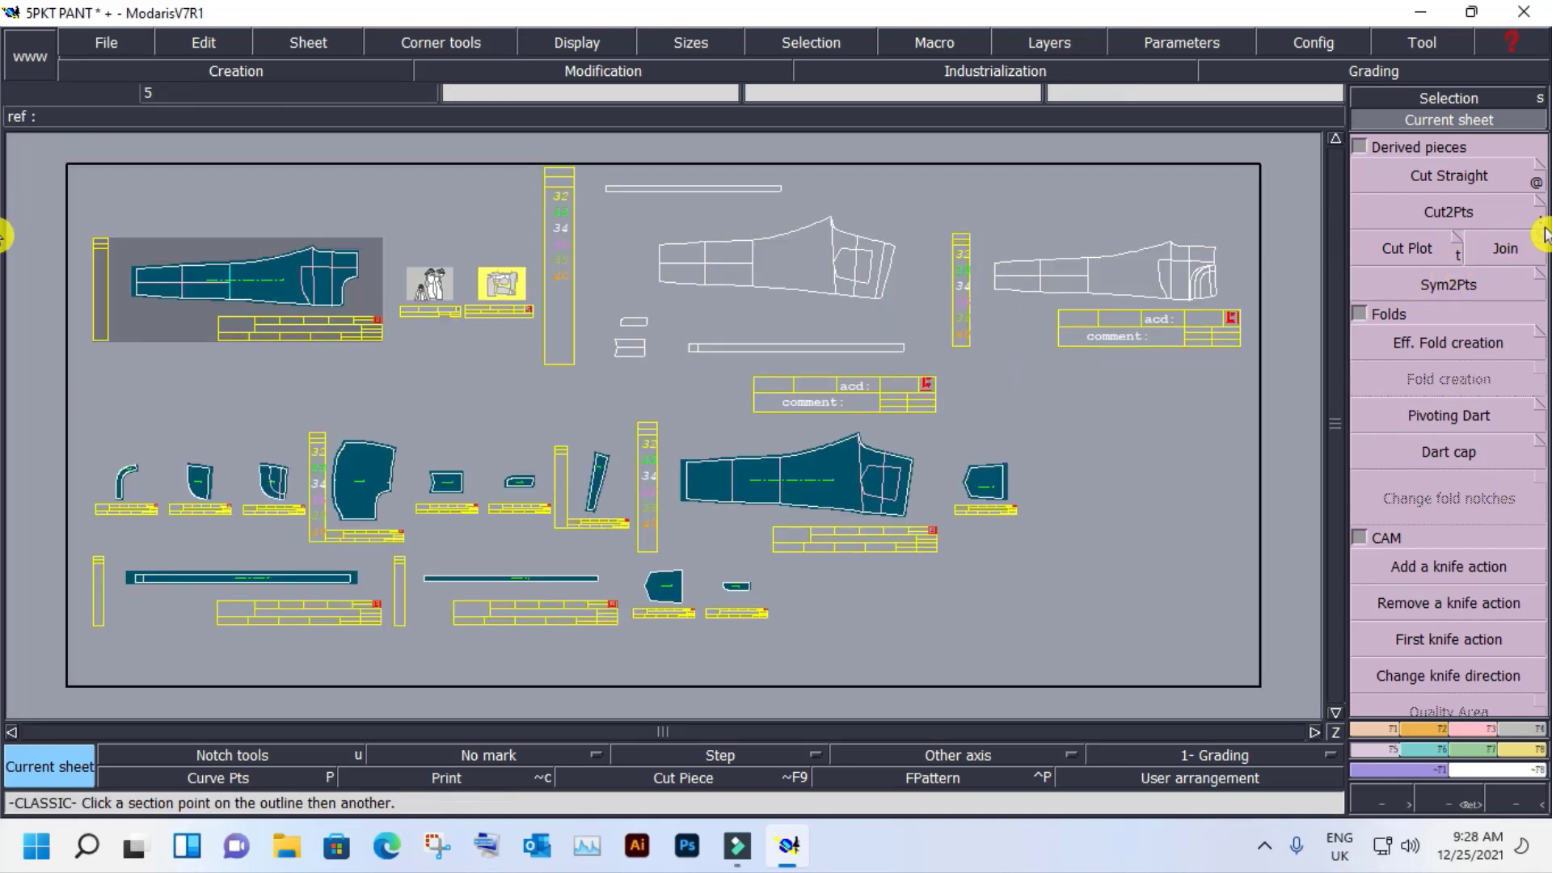
{"action": "left_click", "coordinate": [1534, 258]}
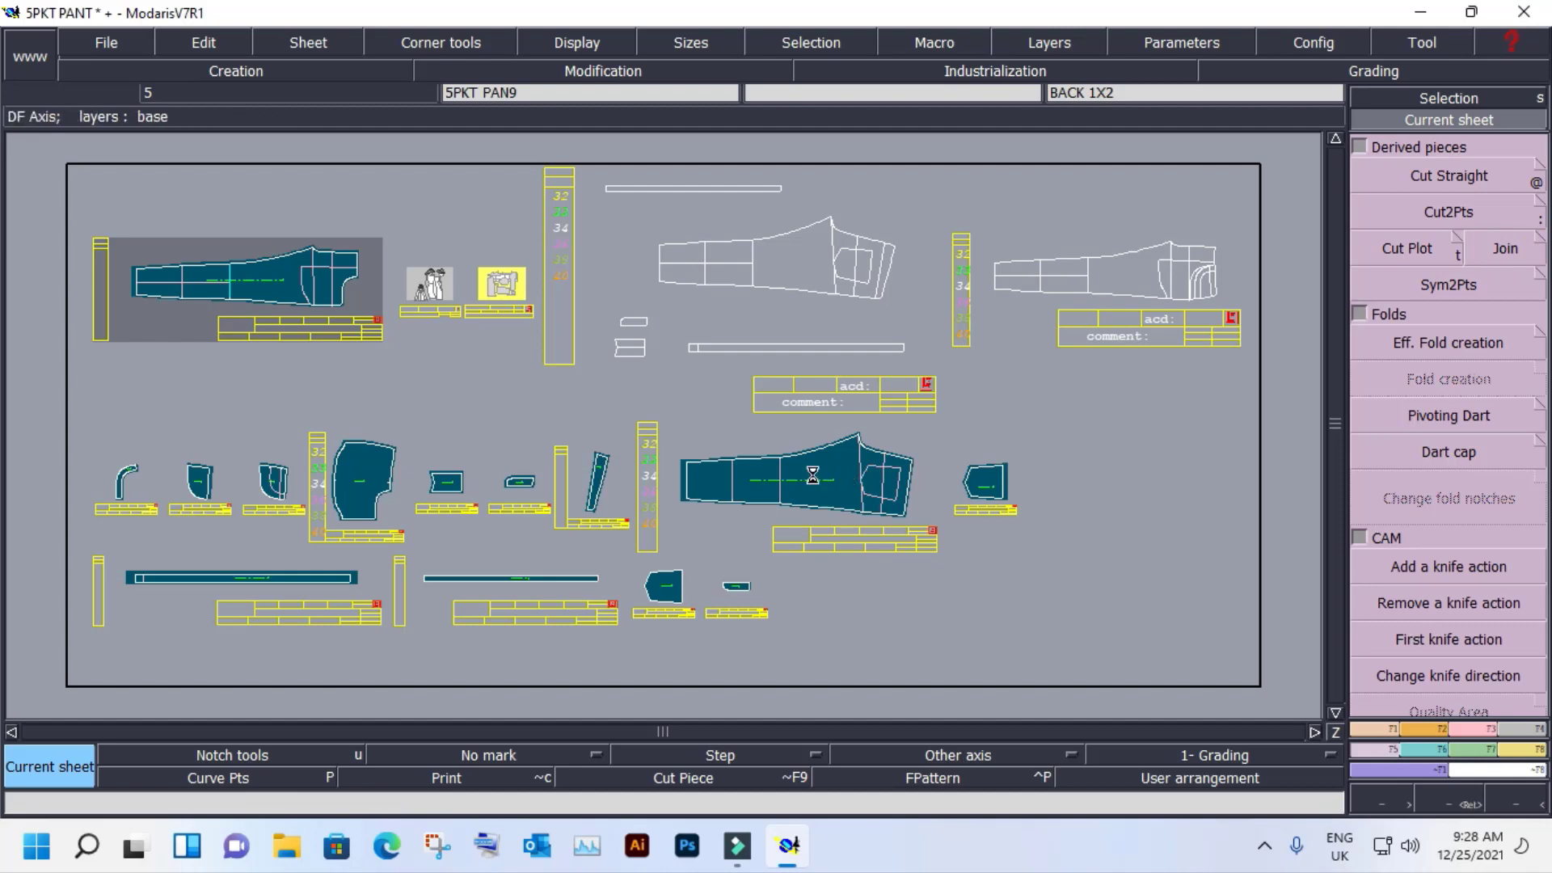
{"action": "left_click", "coordinate": [770, 490]}
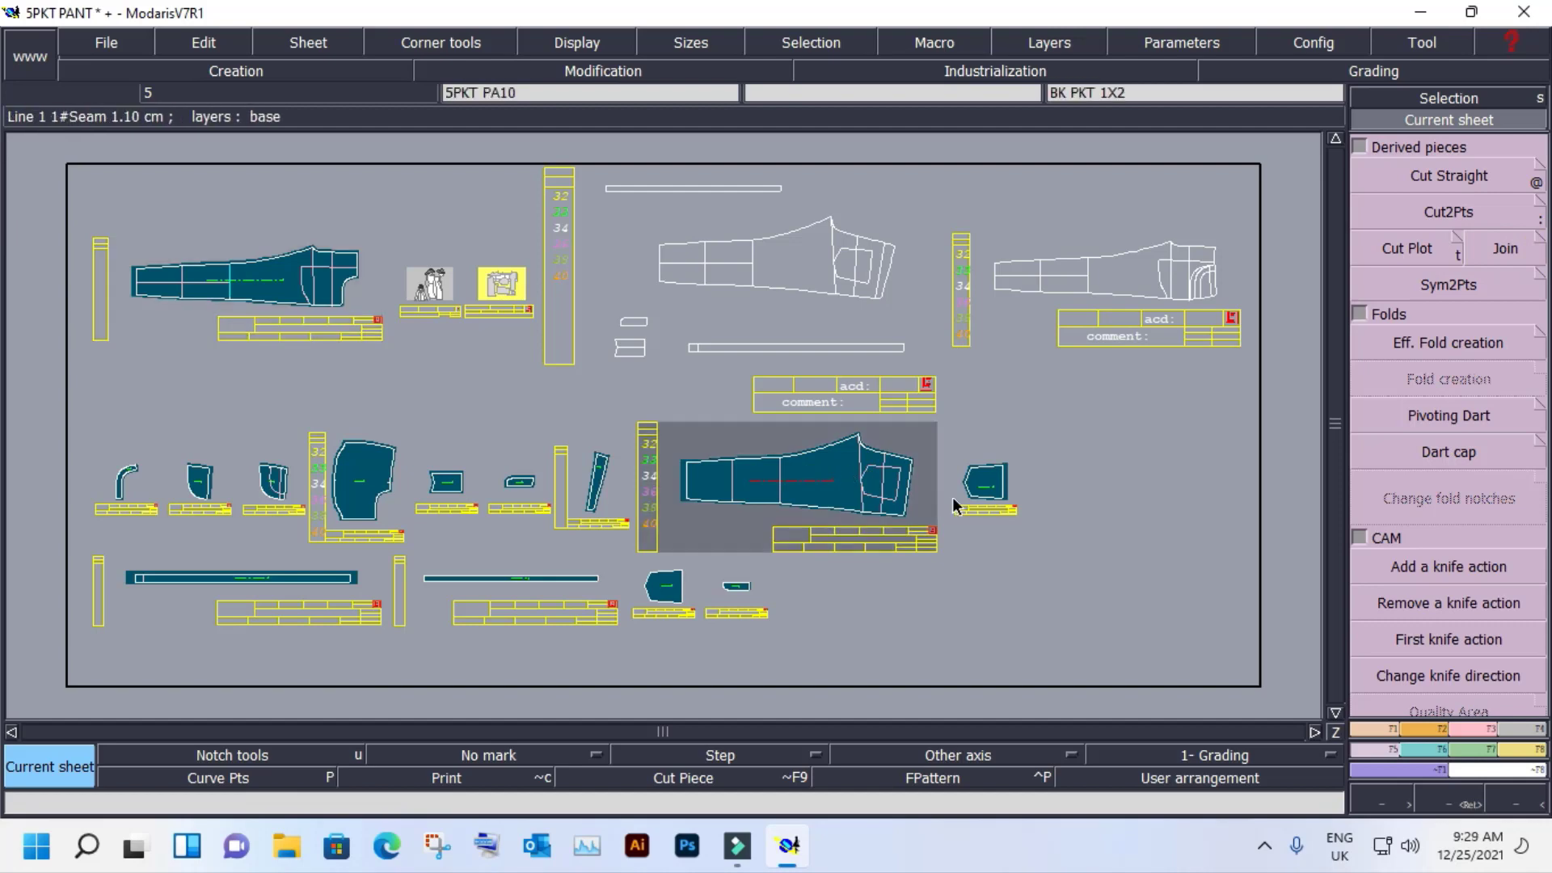
{"action": "left_click", "coordinate": [250, 295]}
Cut the front piece across its knee line with Cut2Pts into two pieces.
{"action": "left_click", "coordinate": [1422, 259]}
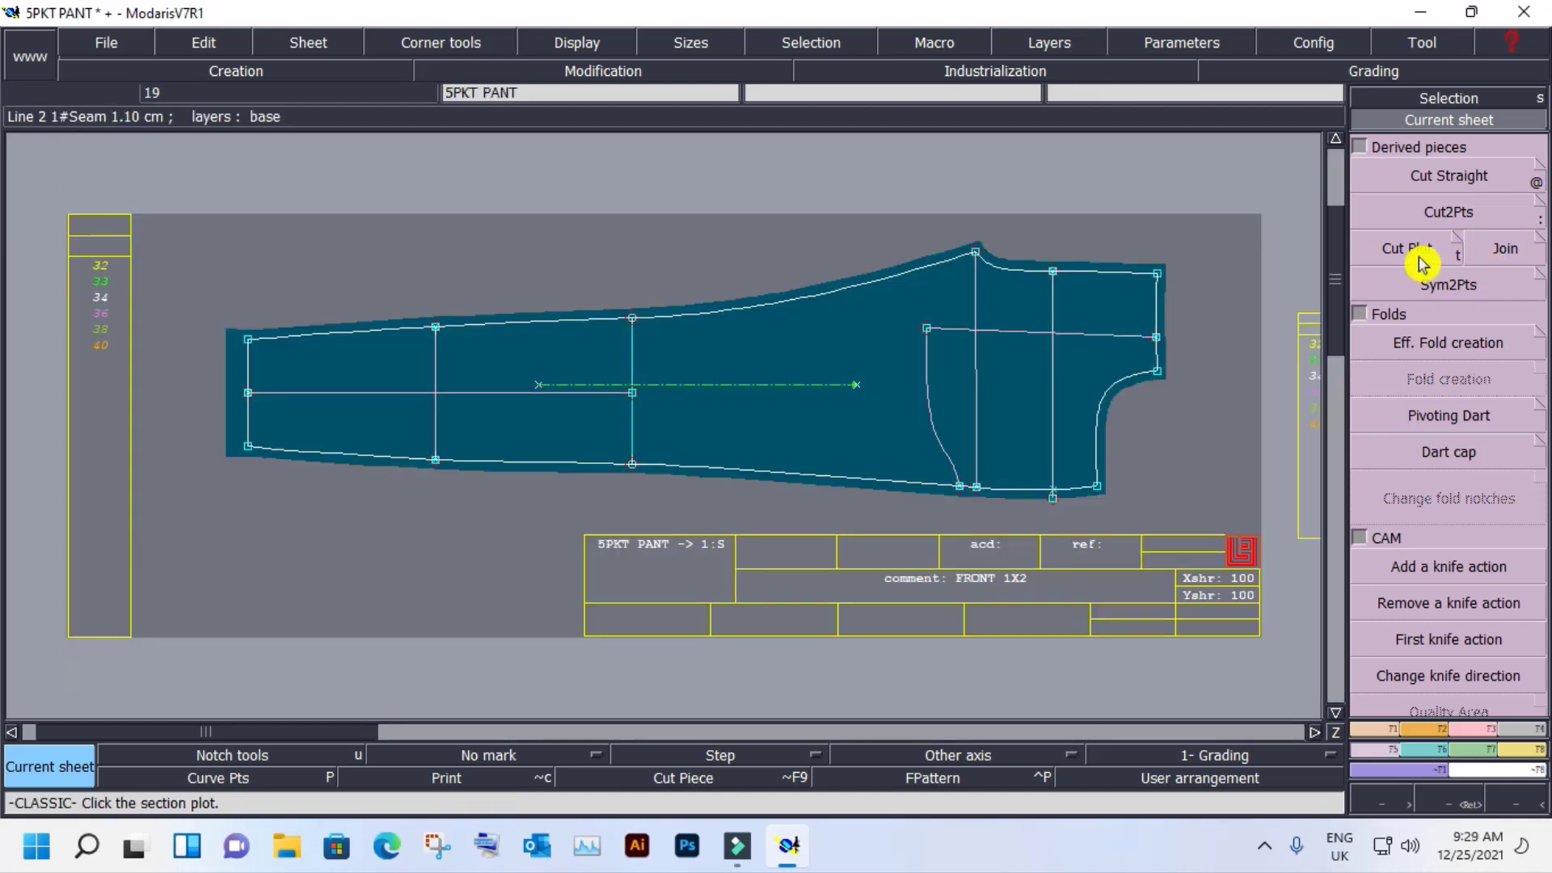
{"action": "left_click", "coordinate": [1443, 212]}
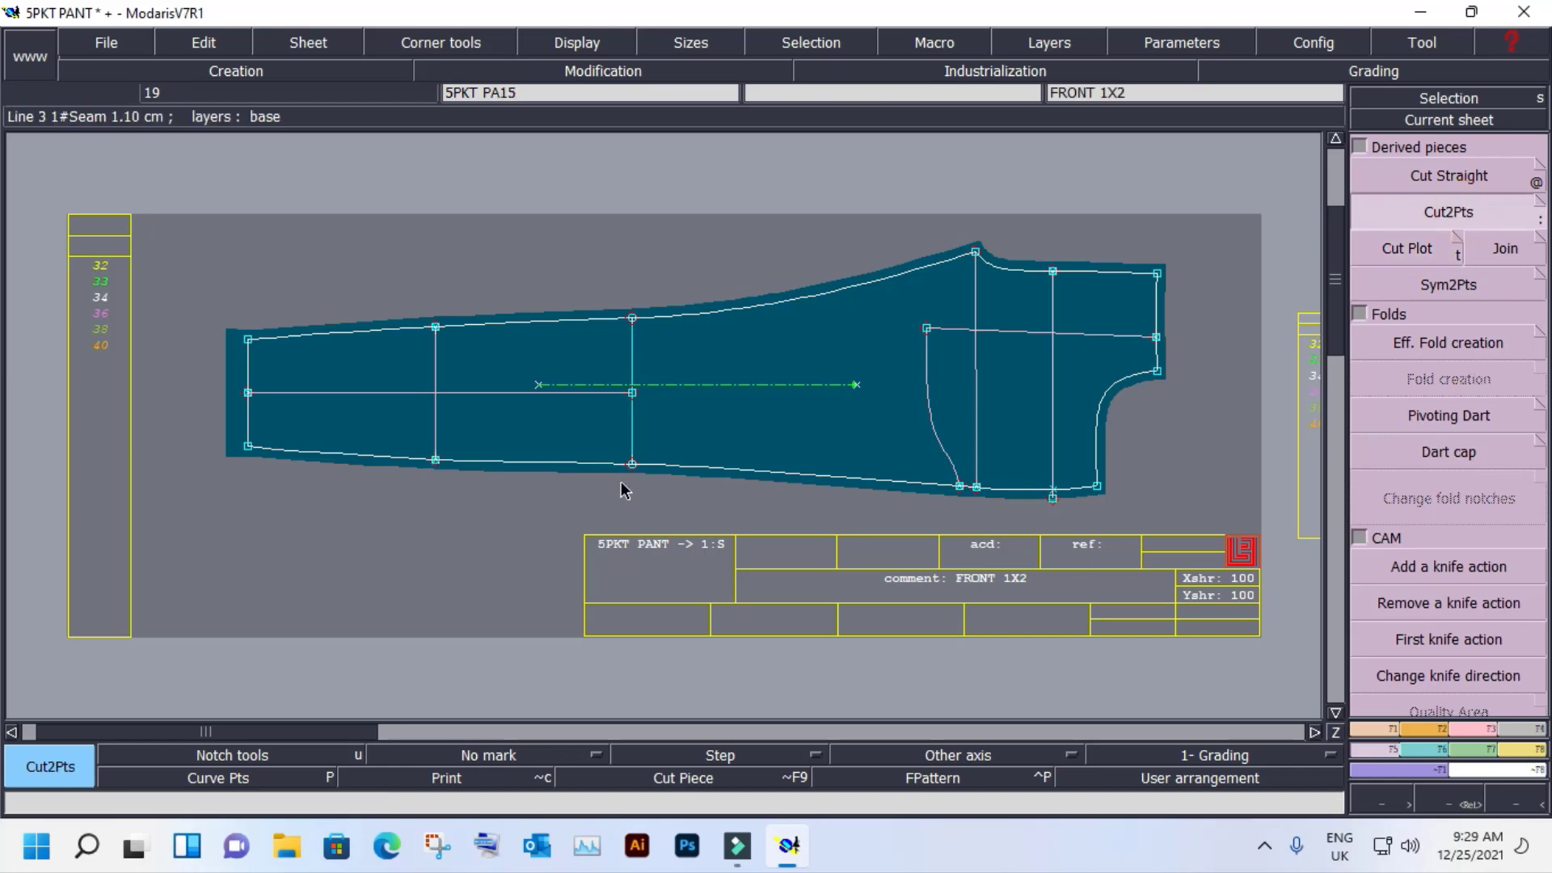
{"action": "left_click", "coordinate": [632, 464]}
{"action": "left_click", "coordinate": [632, 318]}
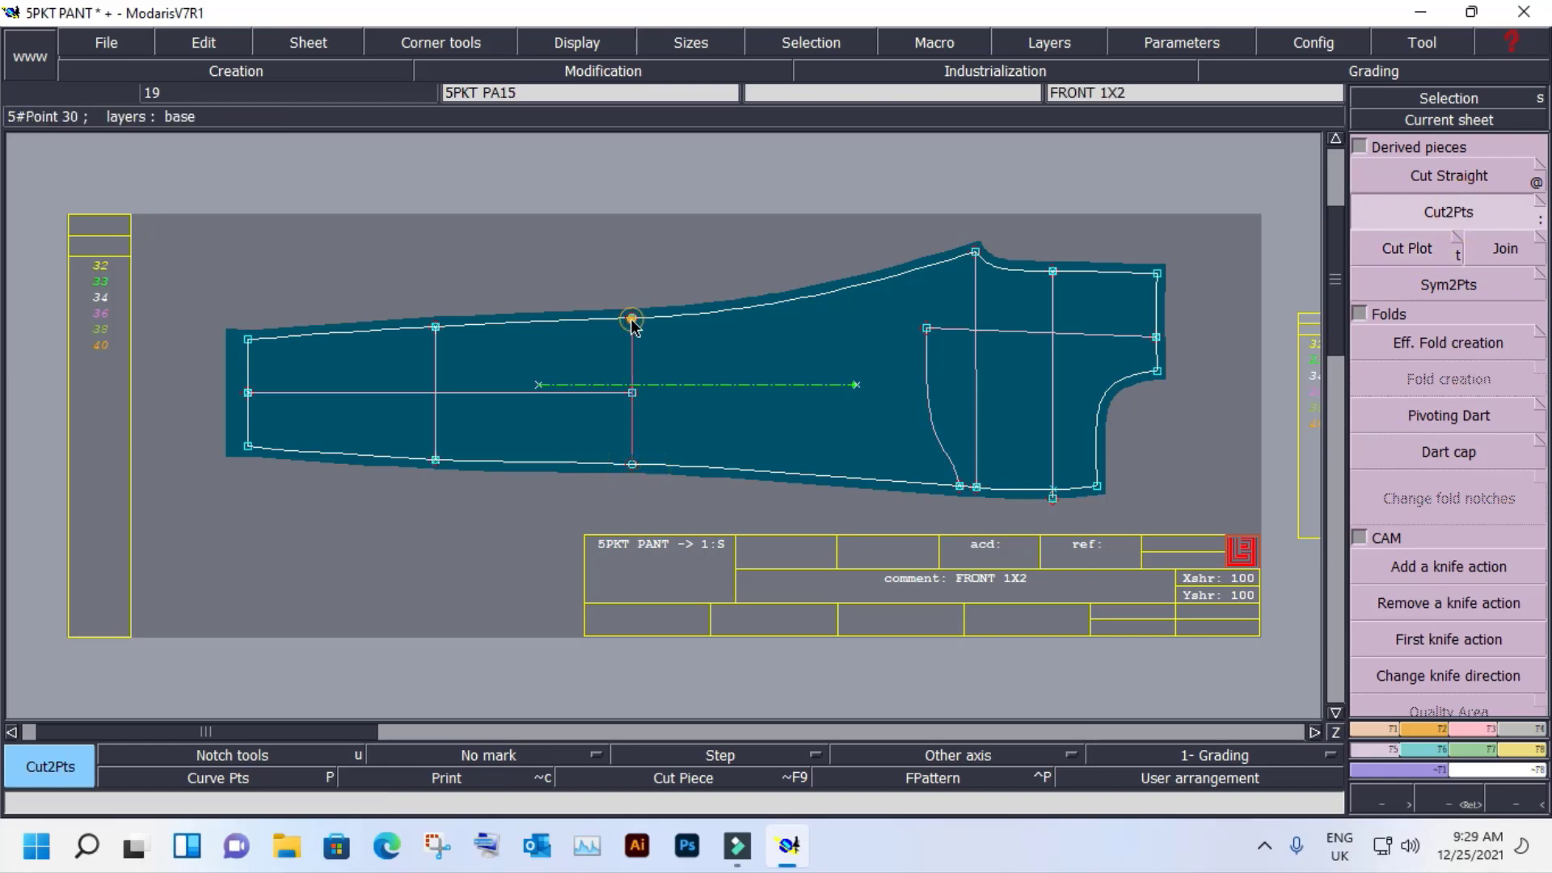
{"action": "middle_click", "coordinate": [661, 365]}
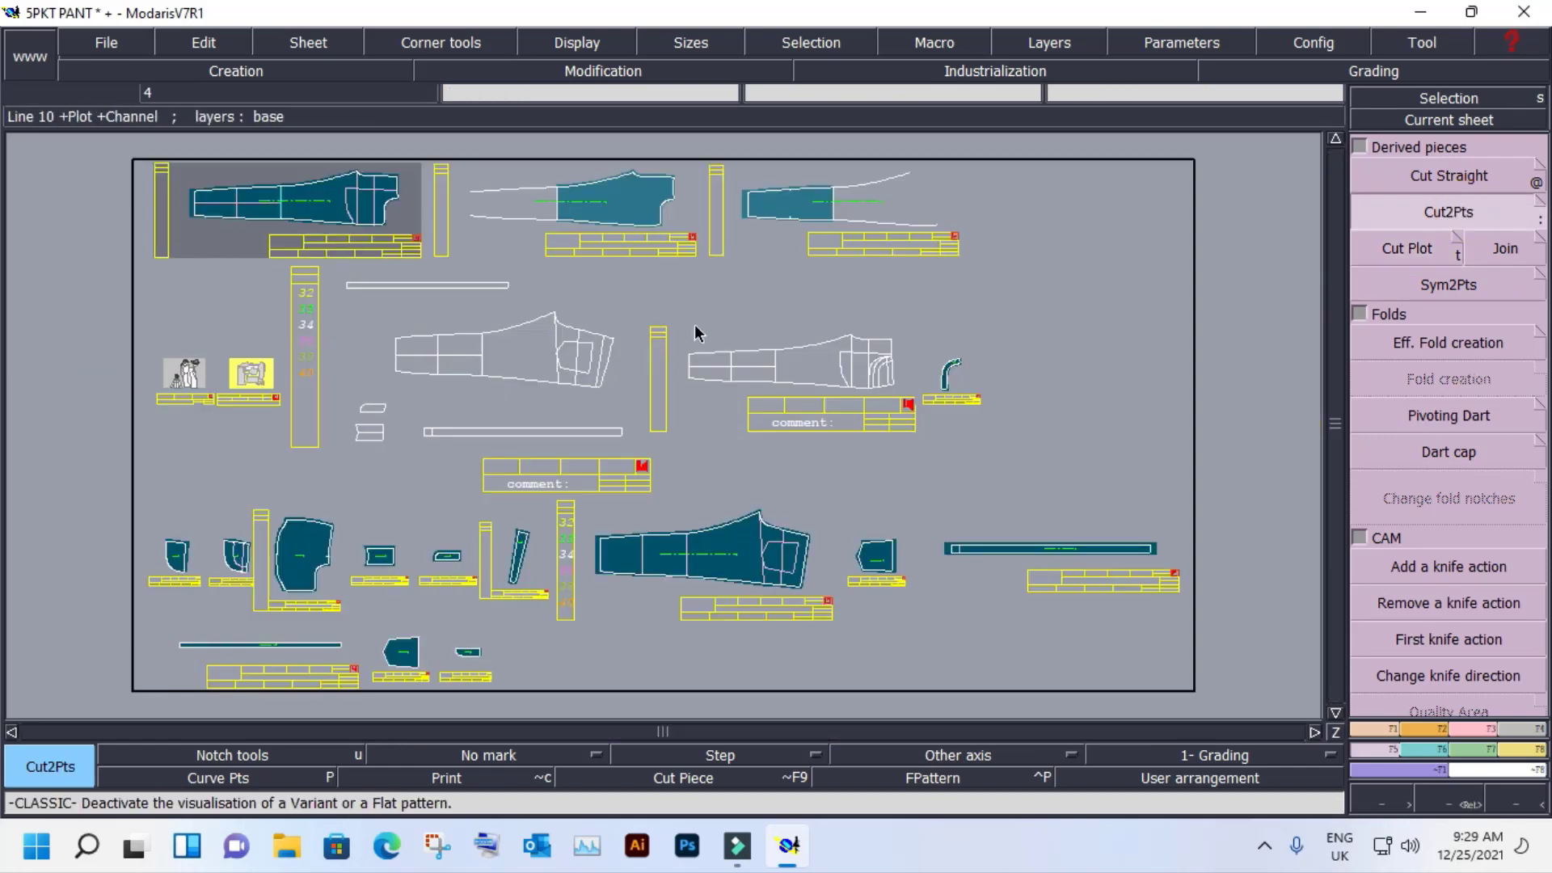
{"action": "key", "text": "Escape"}
Select both cut pieces' sheets and display them together enlarged.
{"action": "key", "text": "s"}
{"action": "left_click", "coordinate": [608, 187]}
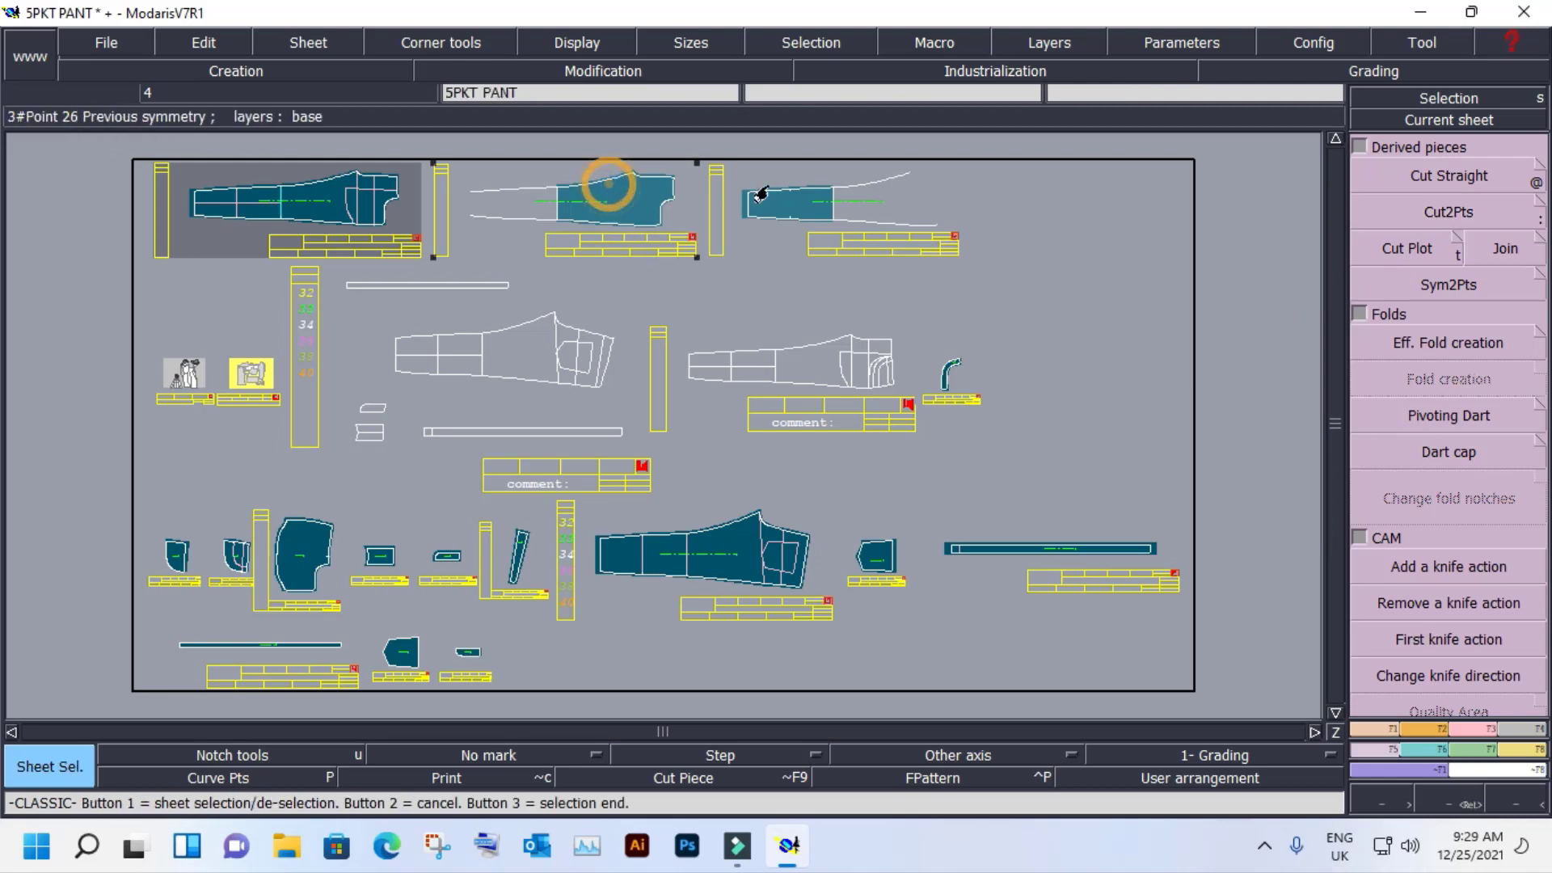
{"action": "left_click", "coordinate": [814, 217]}
{"action": "key", "text": "v"}
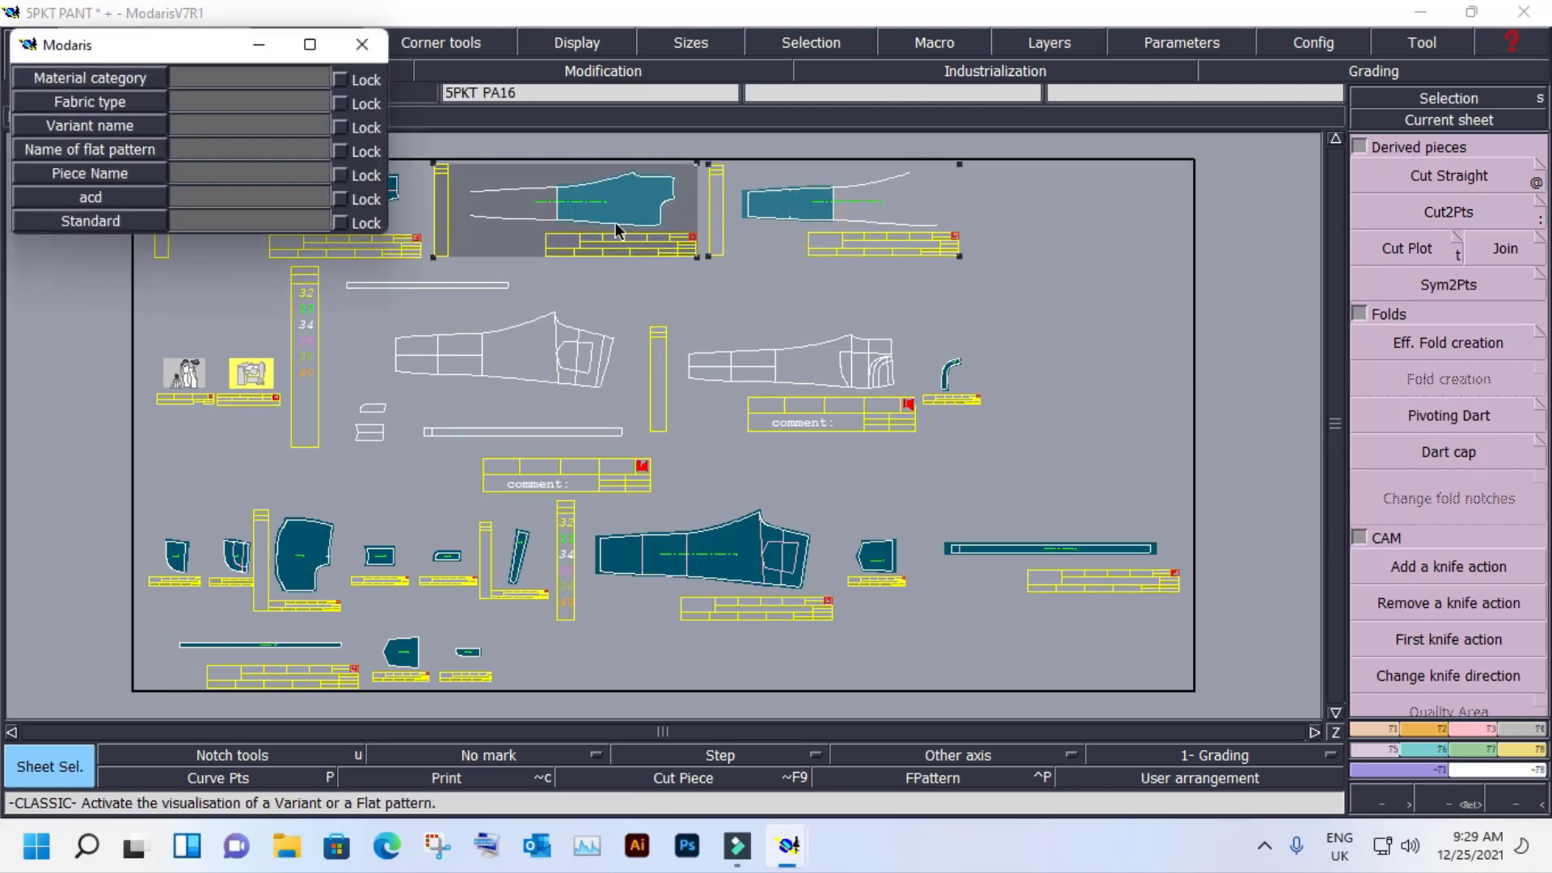
Join the two front halves along their cut axis into PA17, then view all sheets.
{"action": "left_click", "coordinate": [1505, 249]}
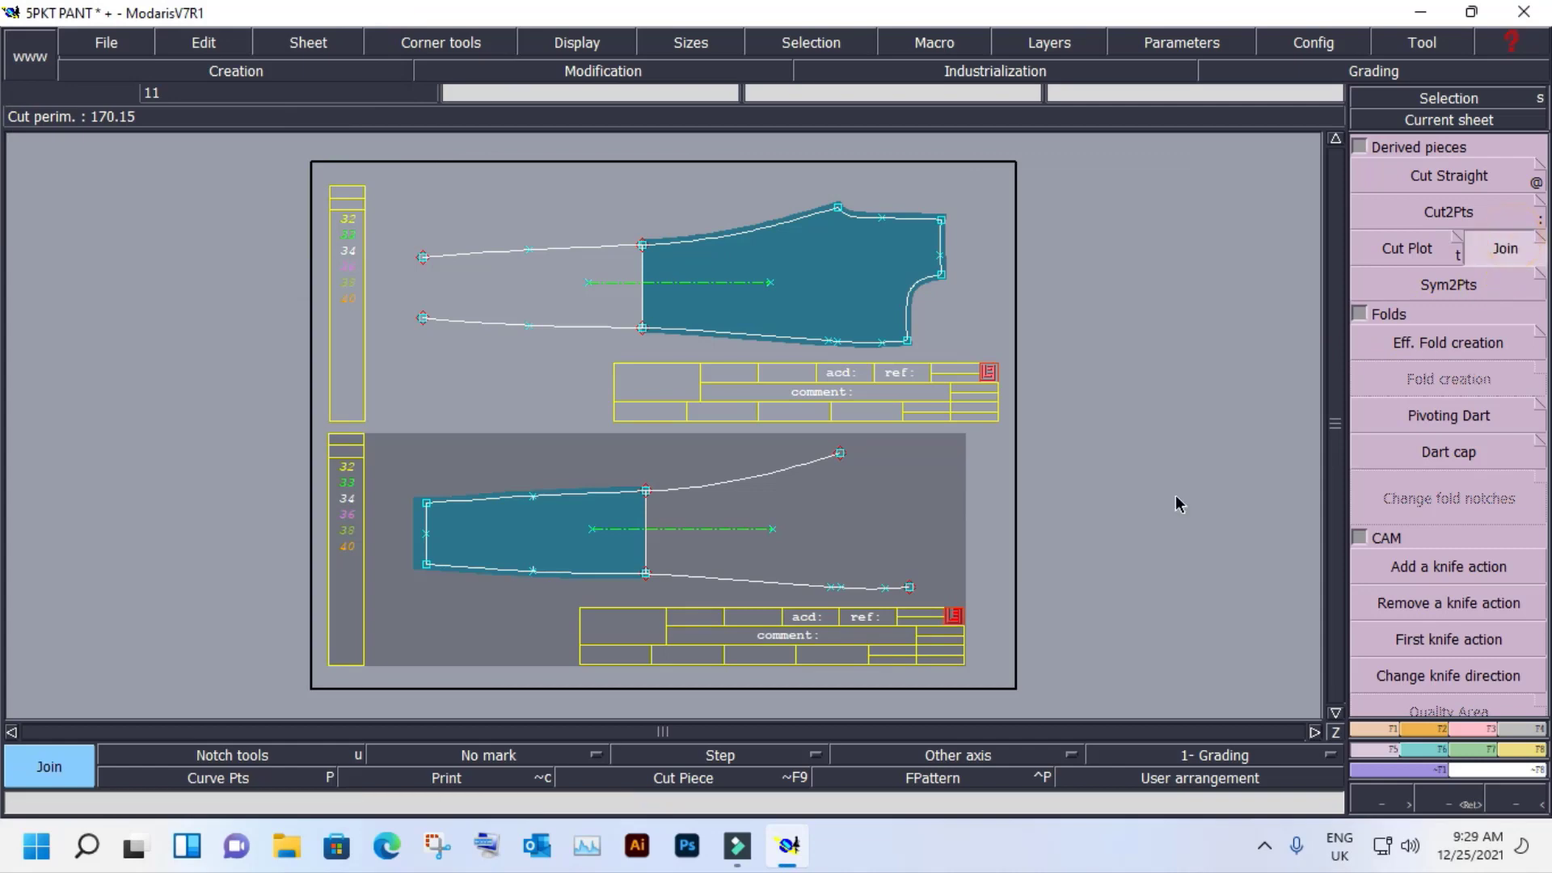
{"action": "left_click", "coordinate": [646, 575]}
{"action": "left_click", "coordinate": [647, 492]}
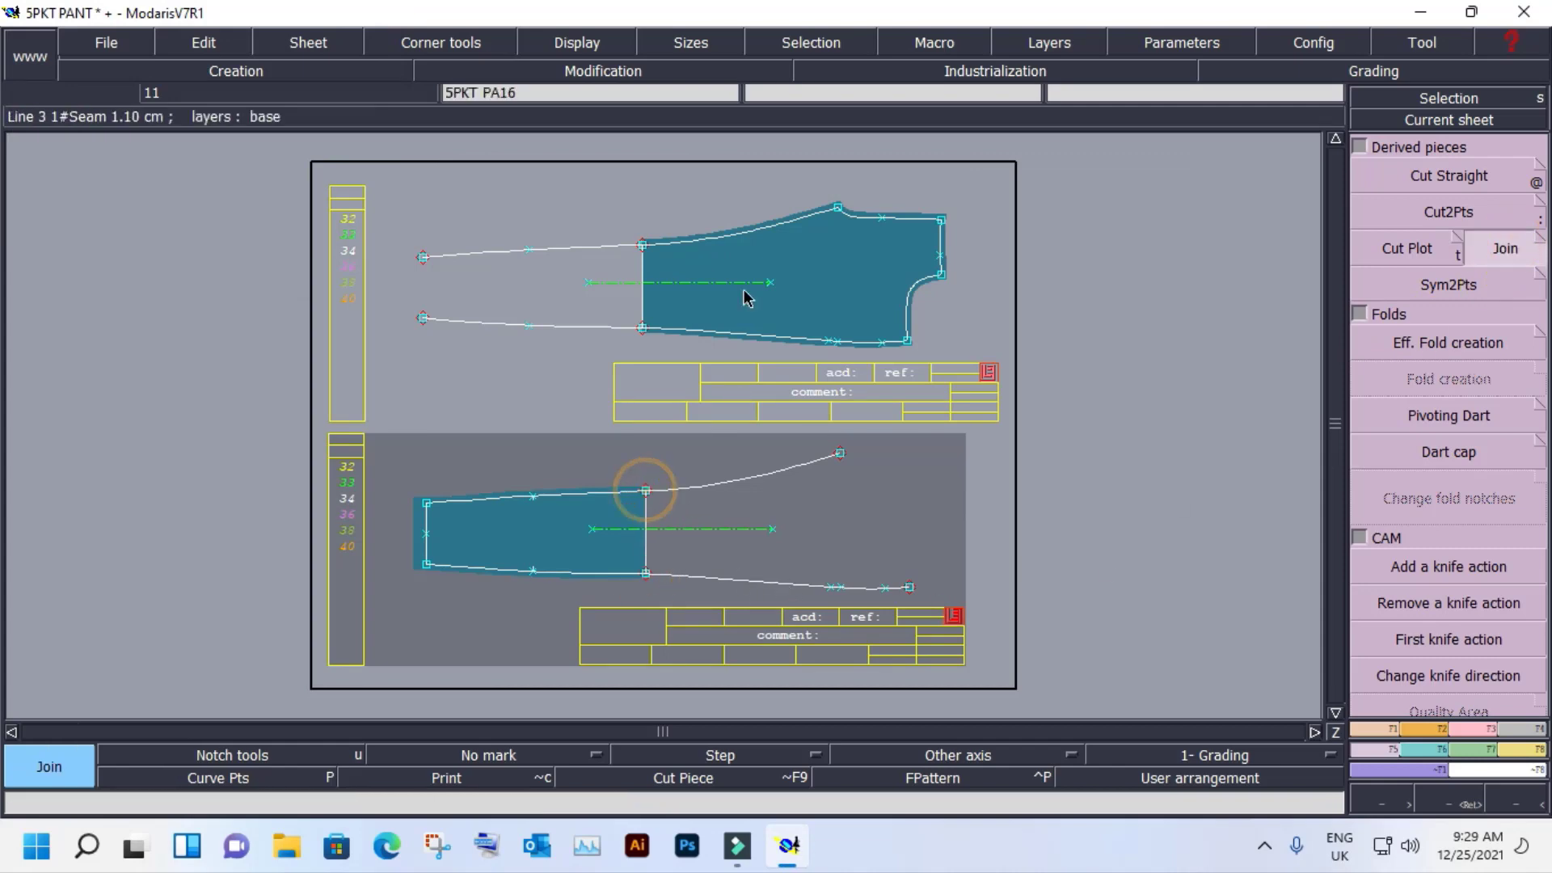
{"action": "left_click", "coordinate": [644, 328]}
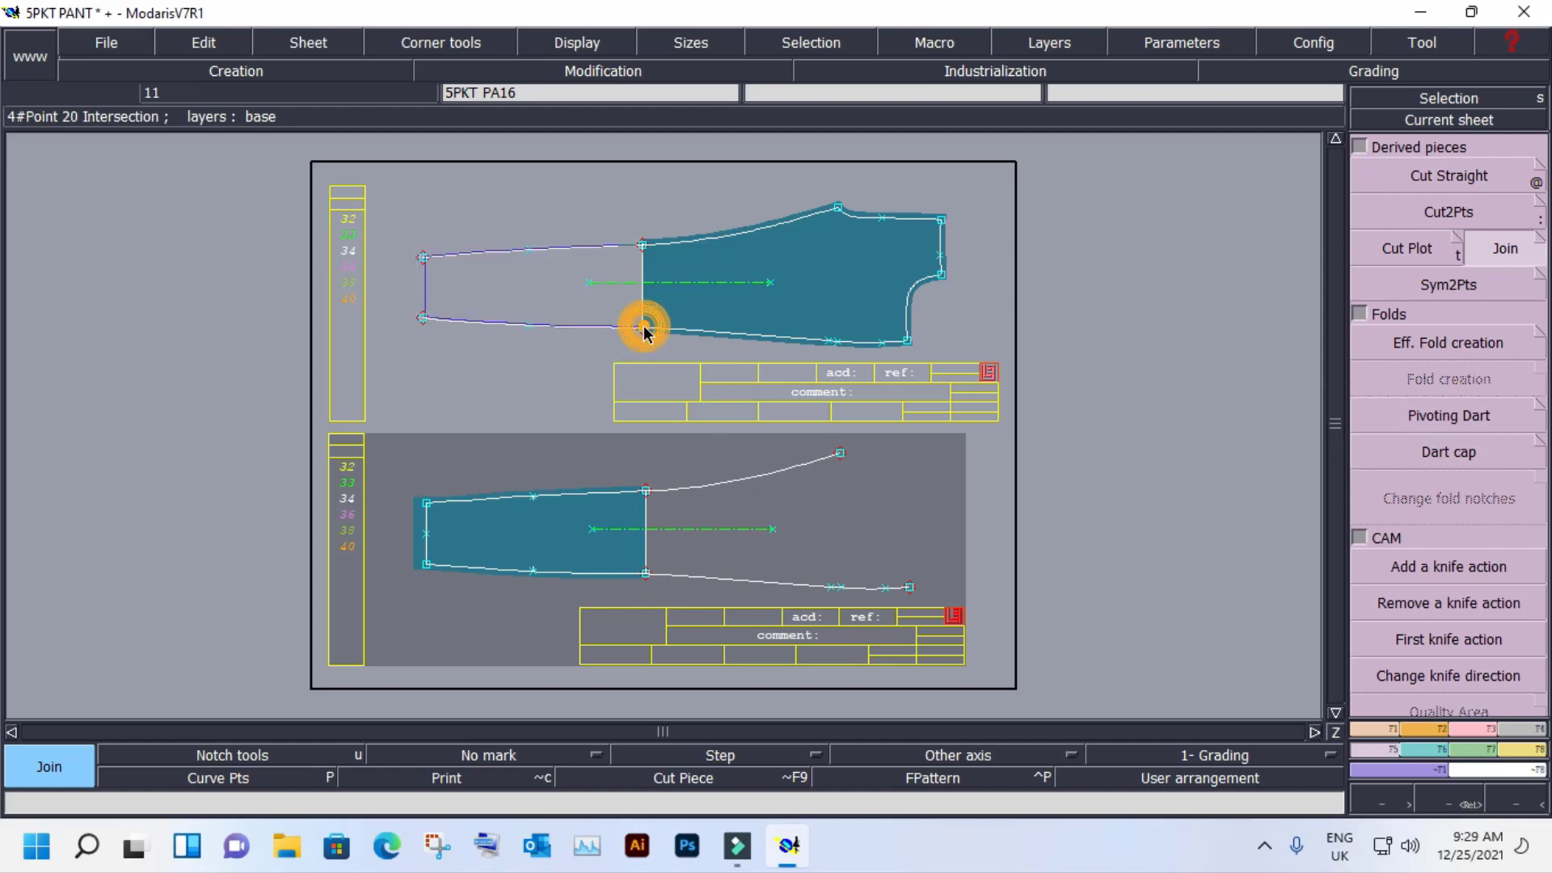
{"action": "left_click", "coordinate": [643, 245]}
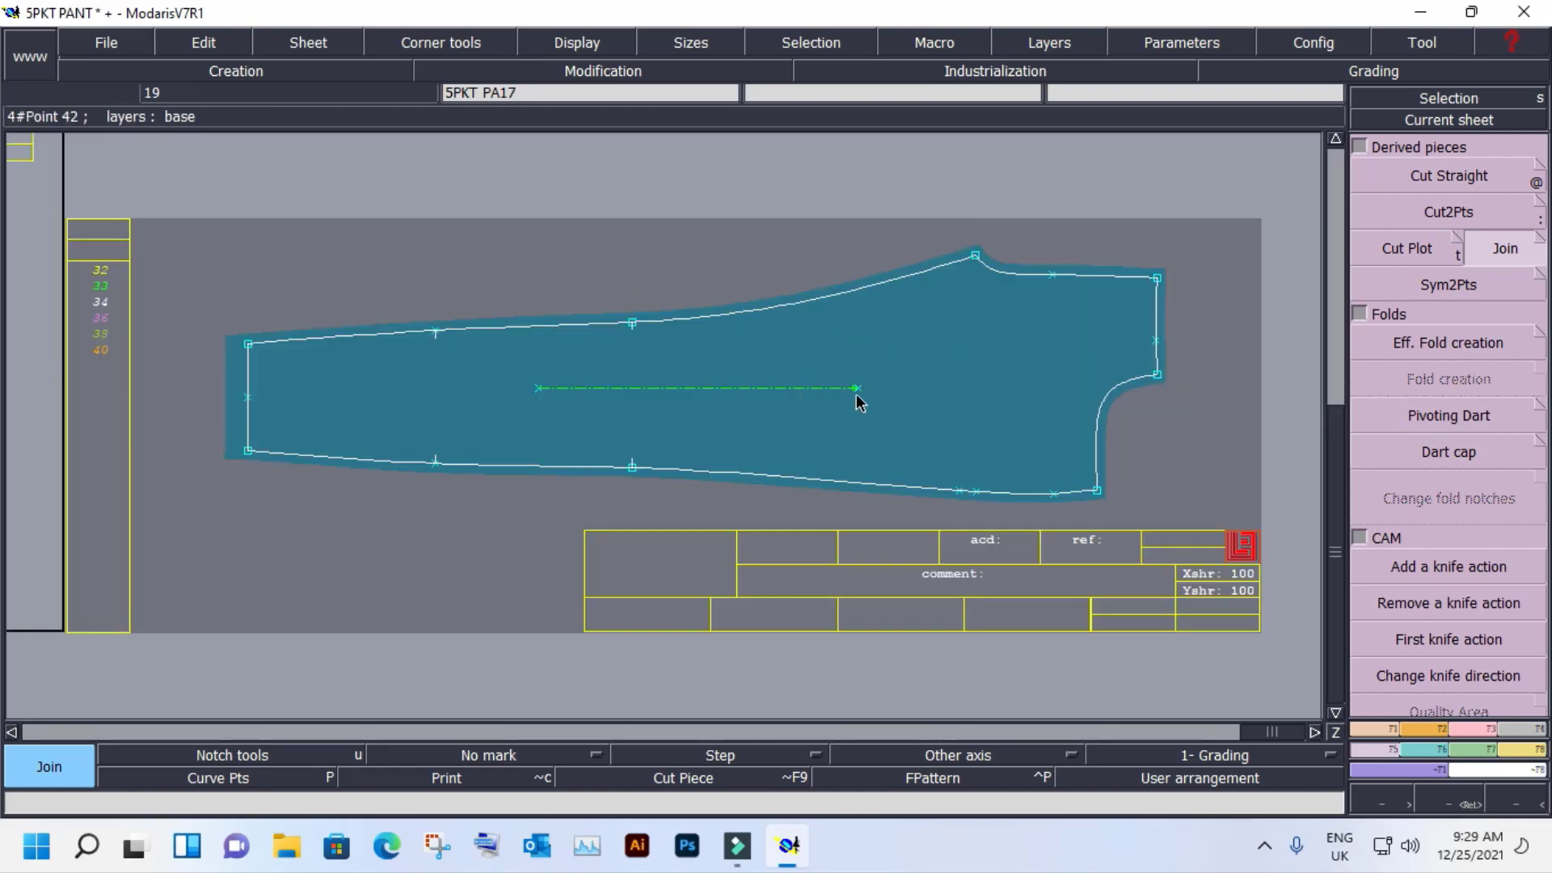
{"action": "left_click", "coordinate": [881, 404]}
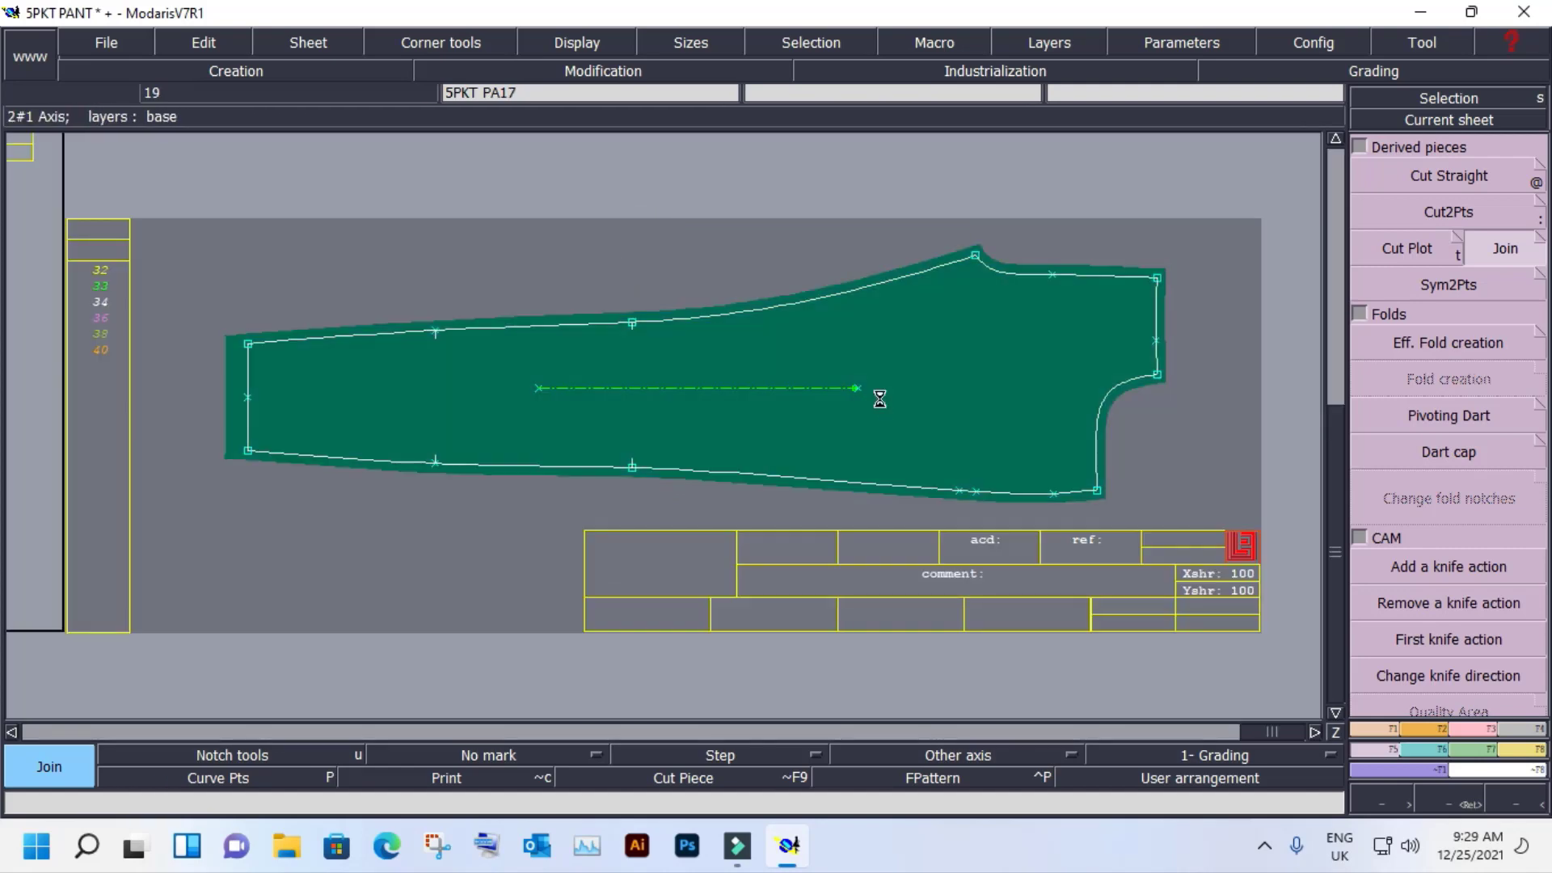
{"action": "key", "text": "Home"}
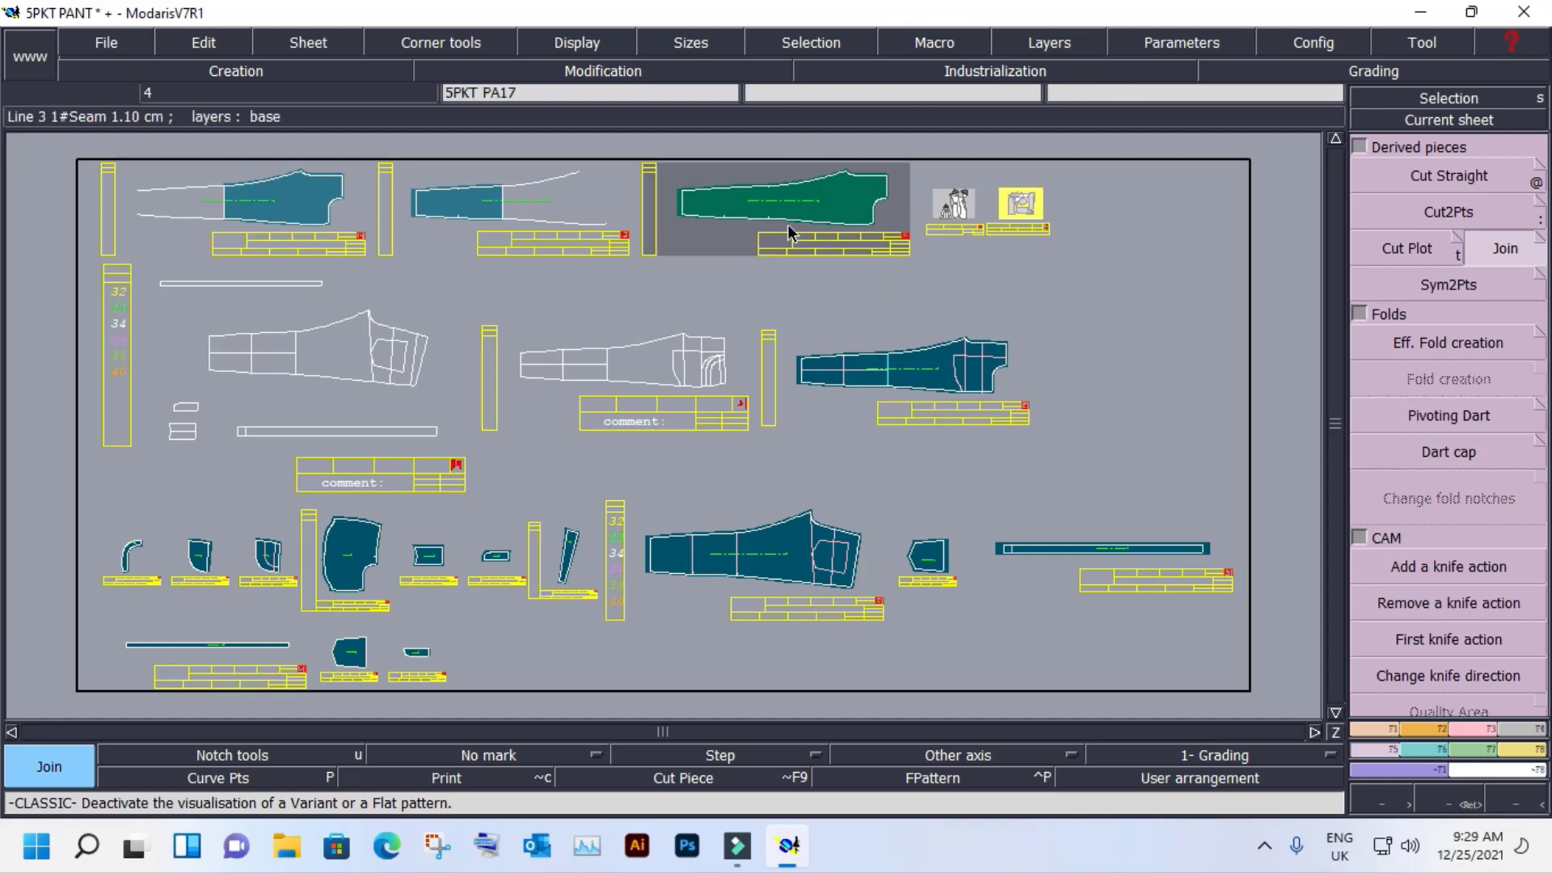
Delete the two cut-piece sheets and the joined pant sheet.
{"action": "left_click", "coordinate": [556, 268]}
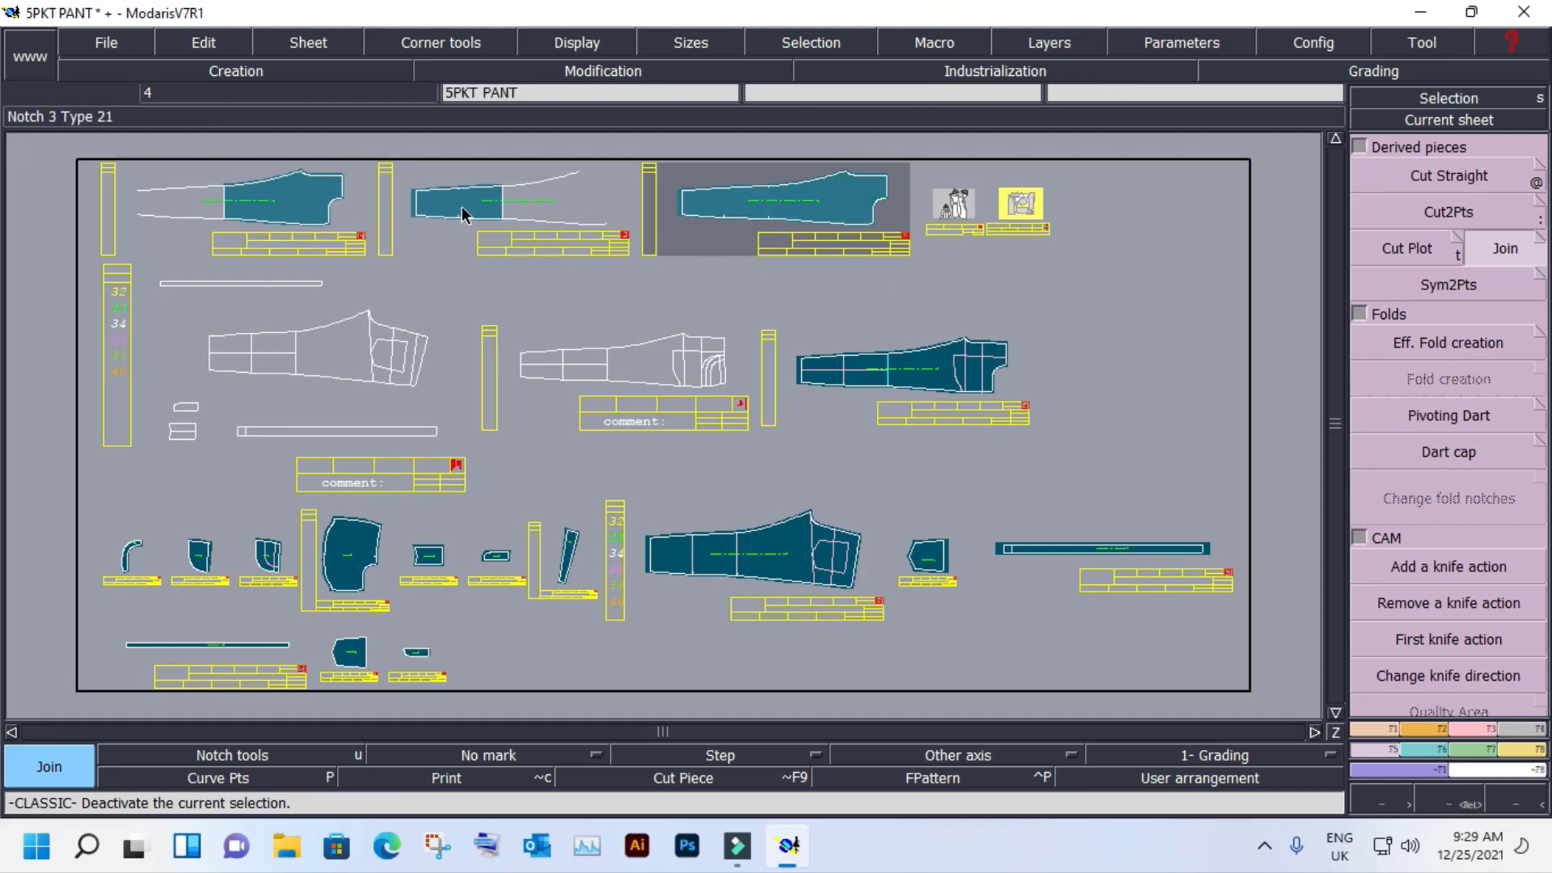
{"action": "key", "text": "Delete"}
{"action": "left_click", "coordinate": [298, 207]}
{"action": "left_click", "coordinate": [502, 202]}
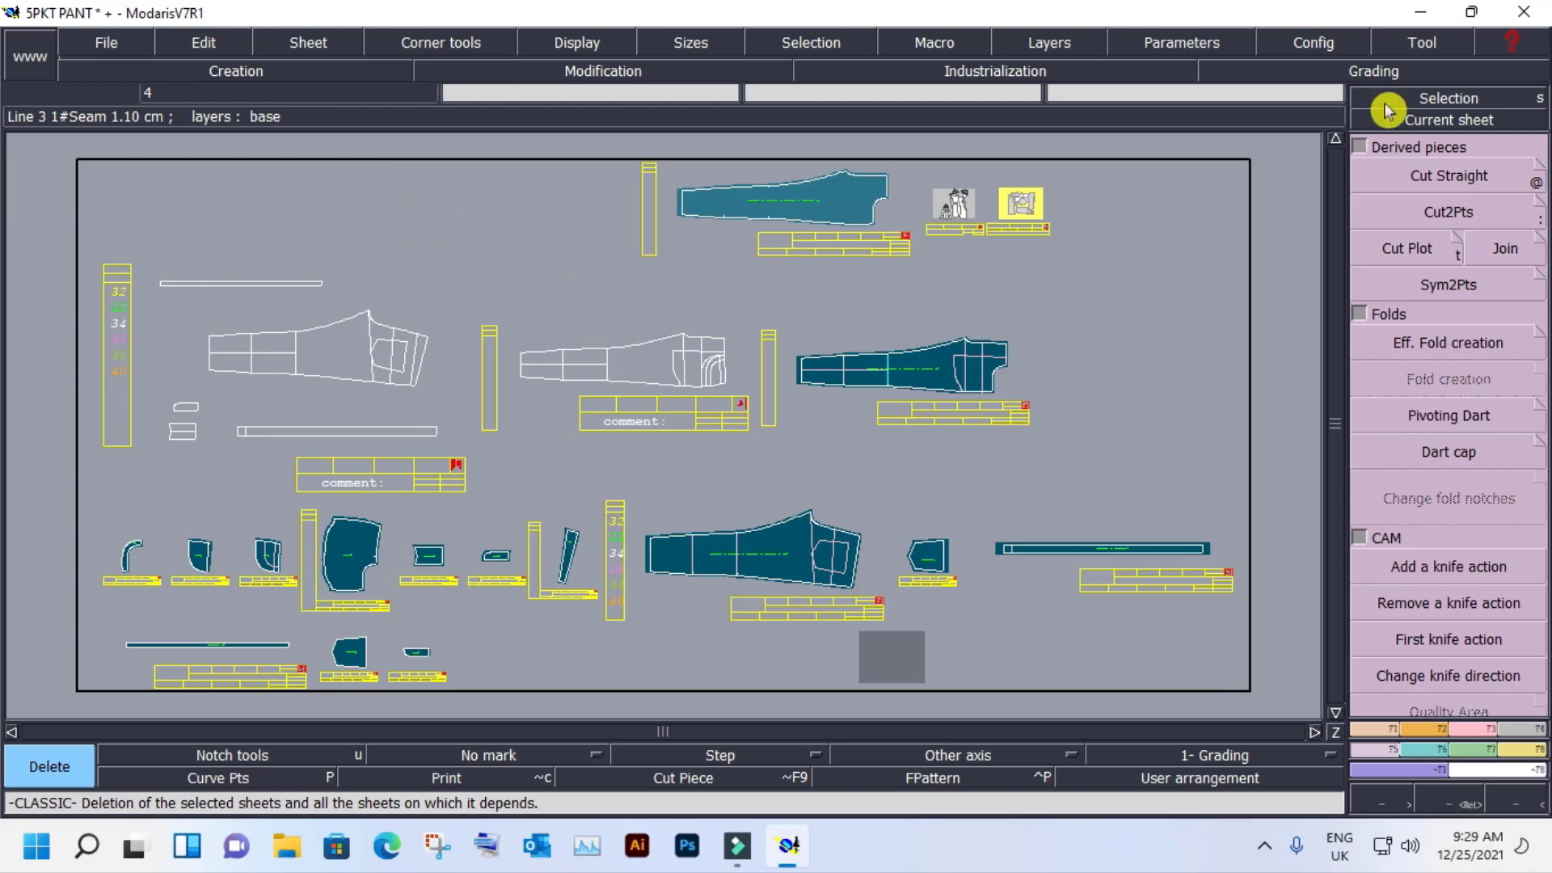
{"action": "left_click", "coordinate": [1455, 119]}
{"action": "left_click", "coordinate": [857, 194]}
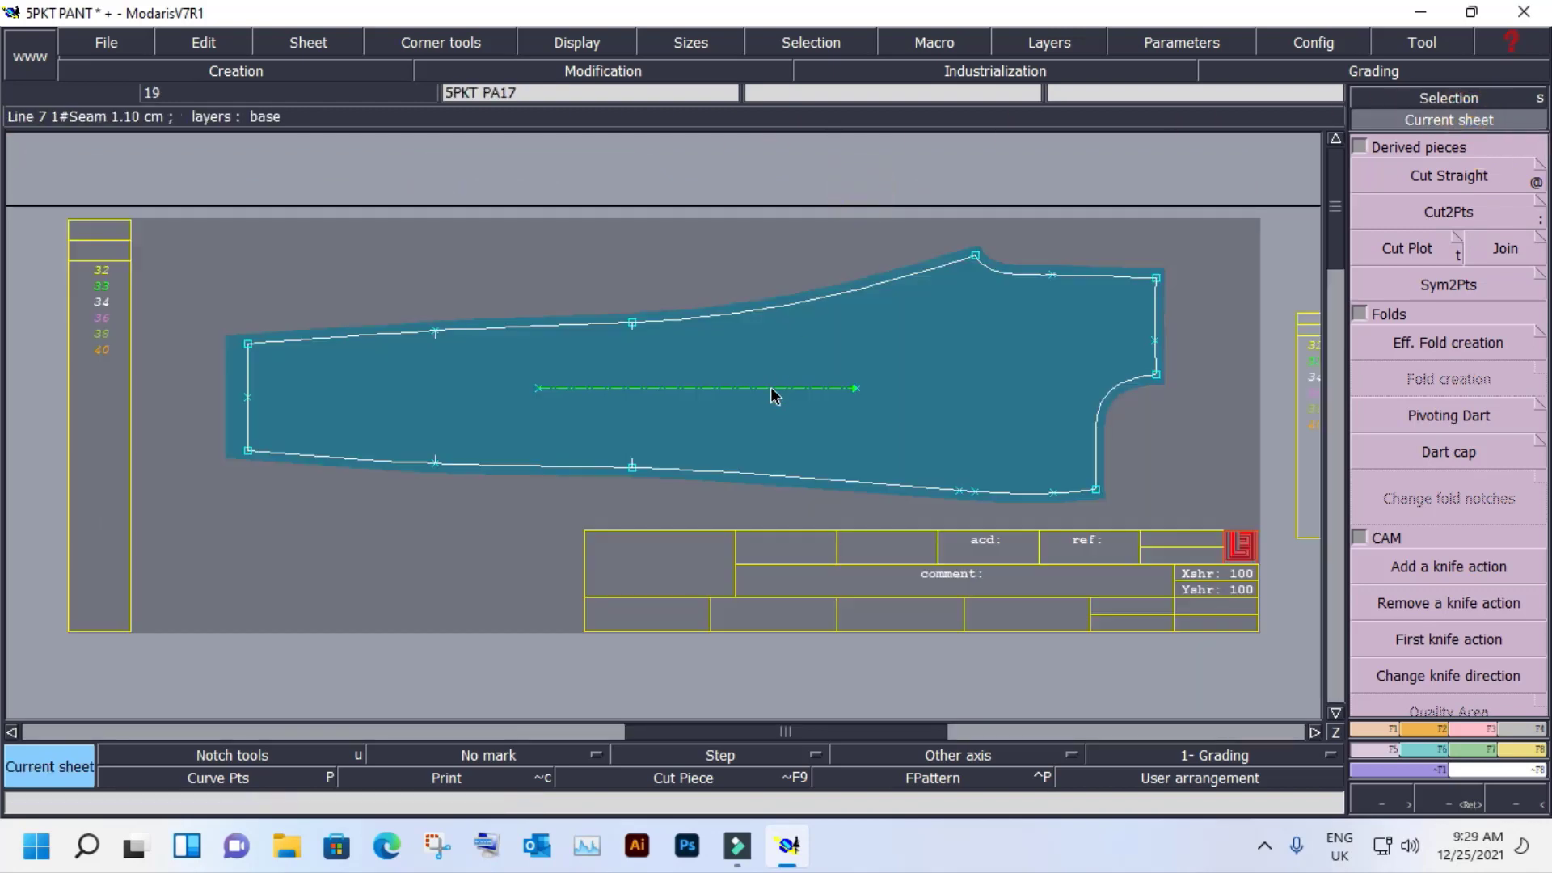
{"action": "key", "text": "Delete"}
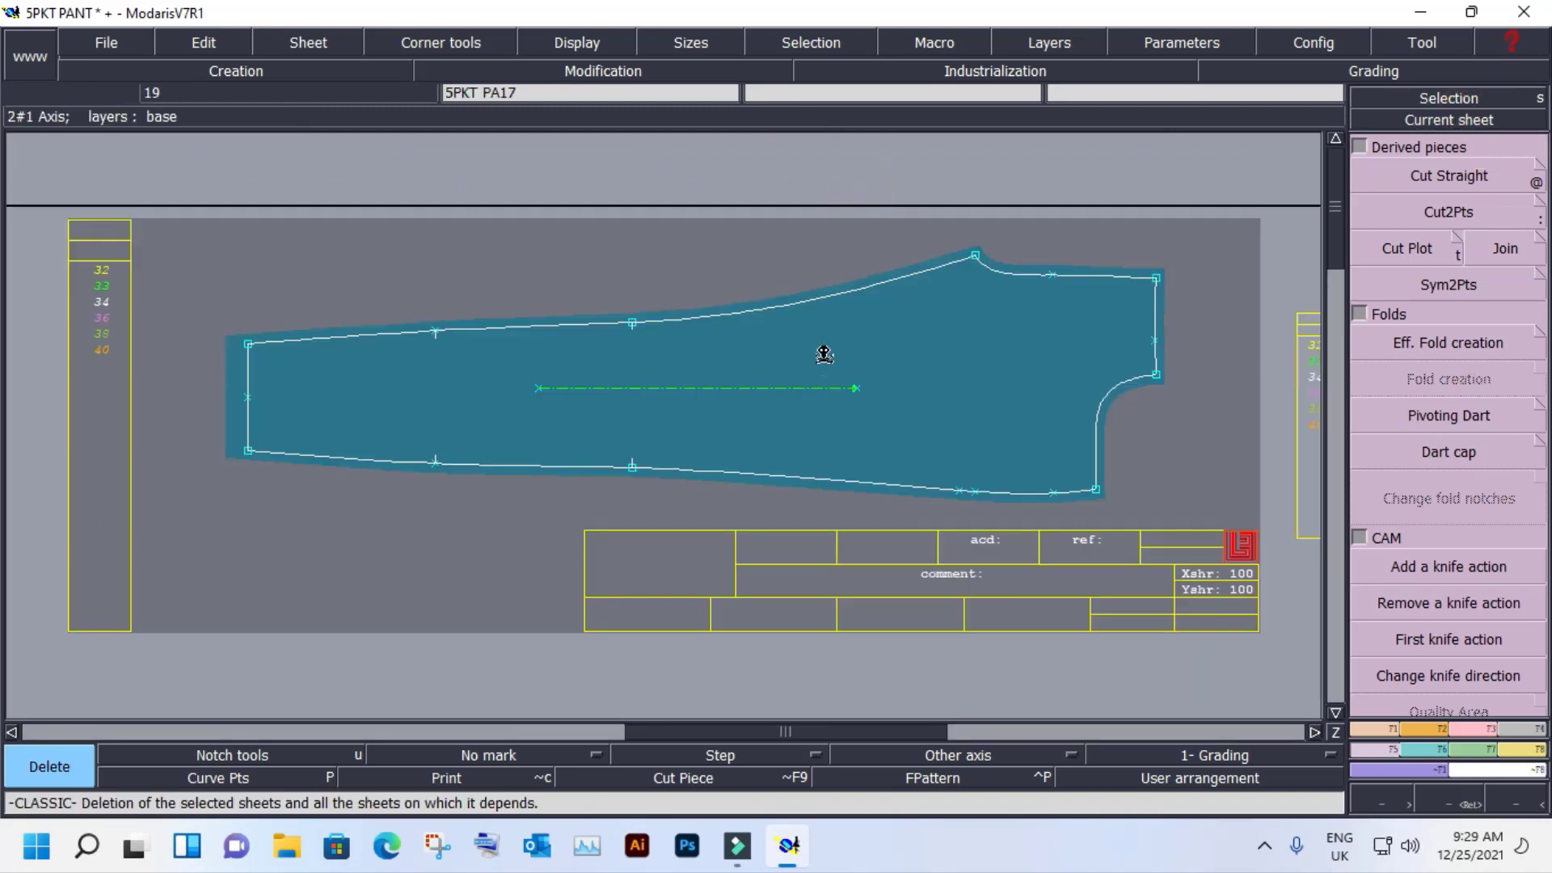
{"action": "left_click", "coordinate": [824, 356]}
{"action": "left_click", "coordinate": [1435, 120]}
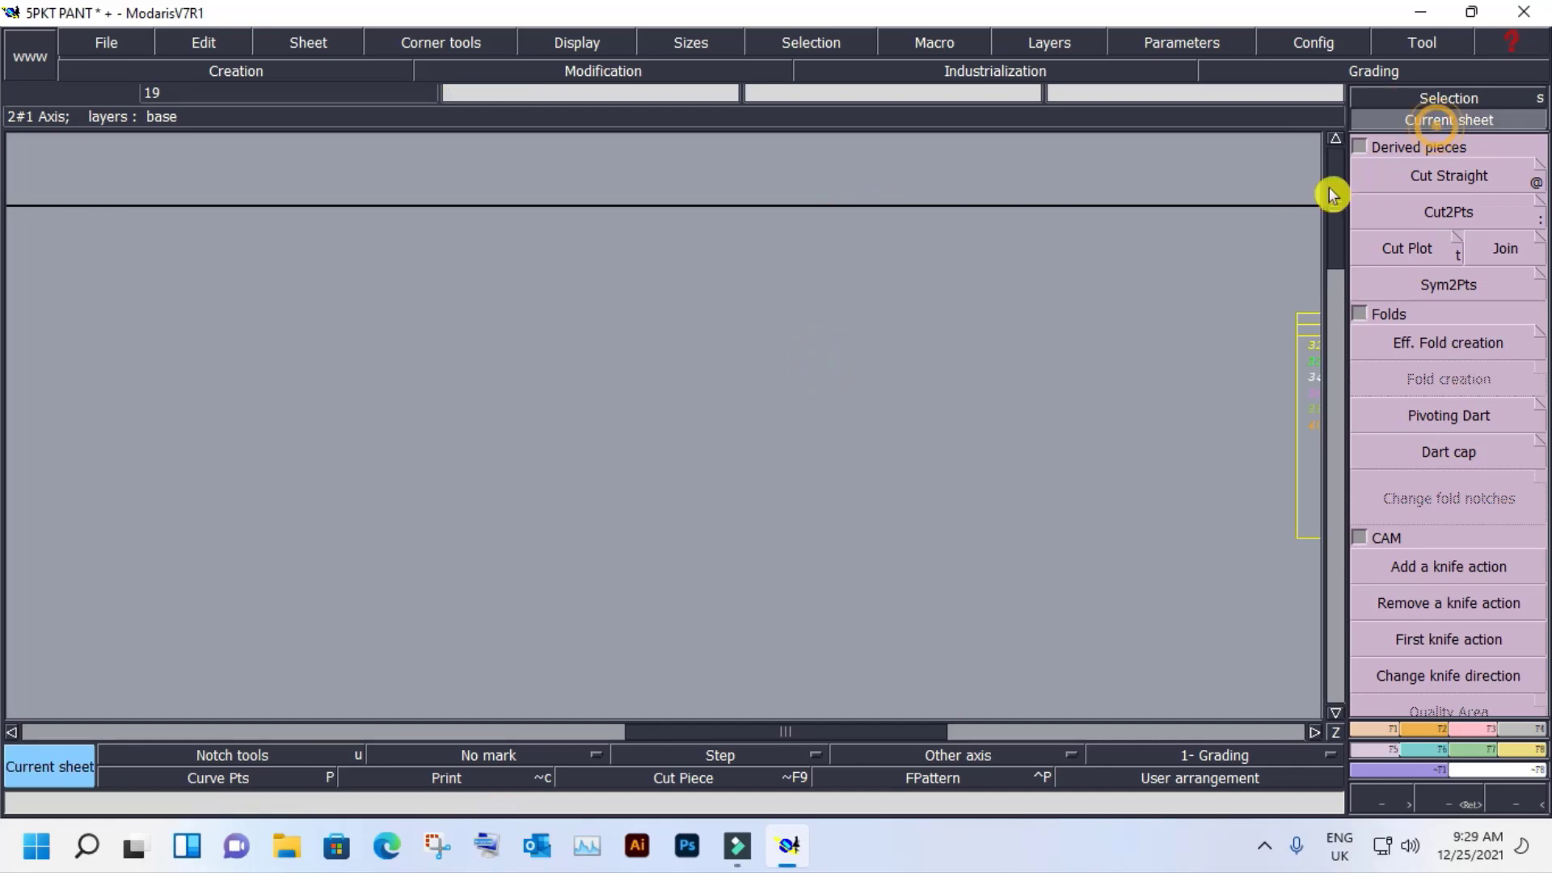
Zoom out and select the front pant piece for axis joining.
{"action": "left_click", "coordinate": [755, 451]}
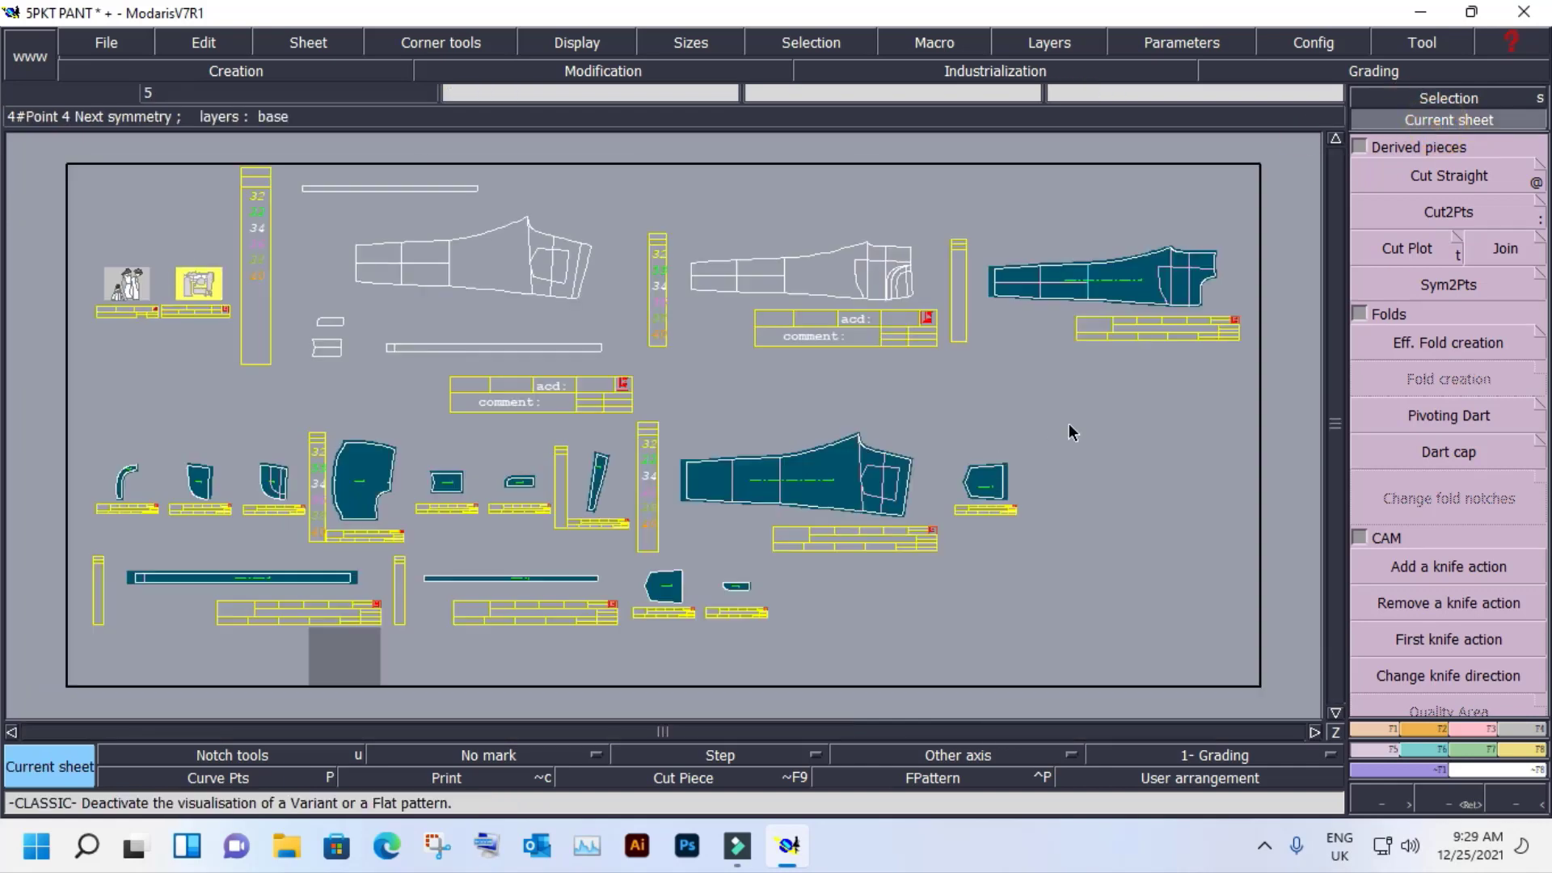
{"action": "left_click", "coordinate": [1505, 248]}
{"action": "left_click", "coordinate": [1496, 279]}
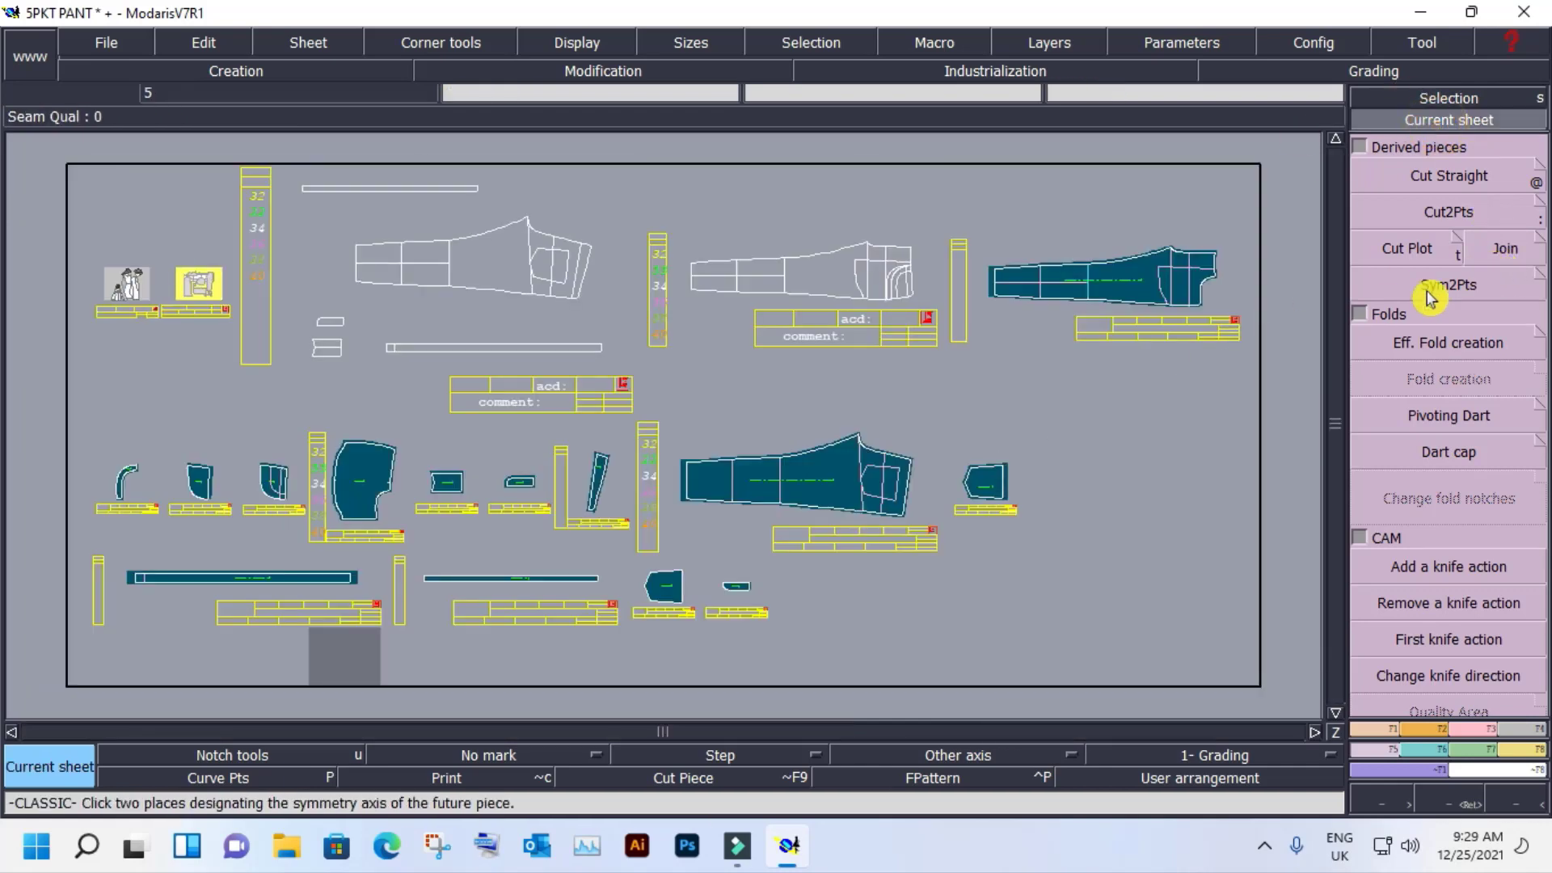
{"action": "left_click", "coordinate": [1134, 293]}
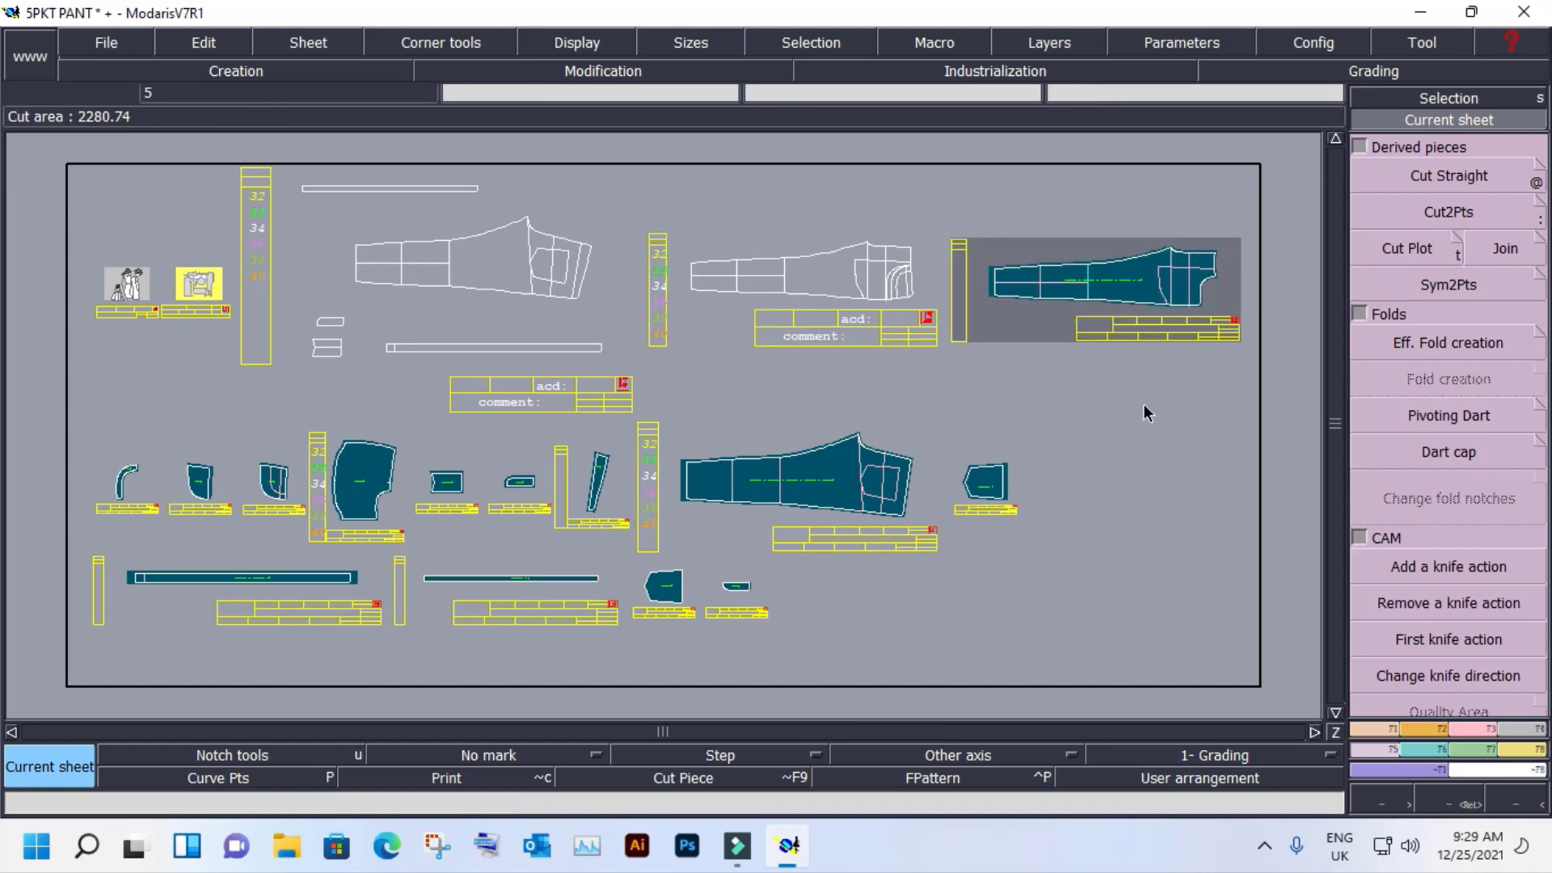
{"action": "left_click", "coordinate": [1531, 252]}
{"action": "left_click", "coordinate": [1492, 279]}
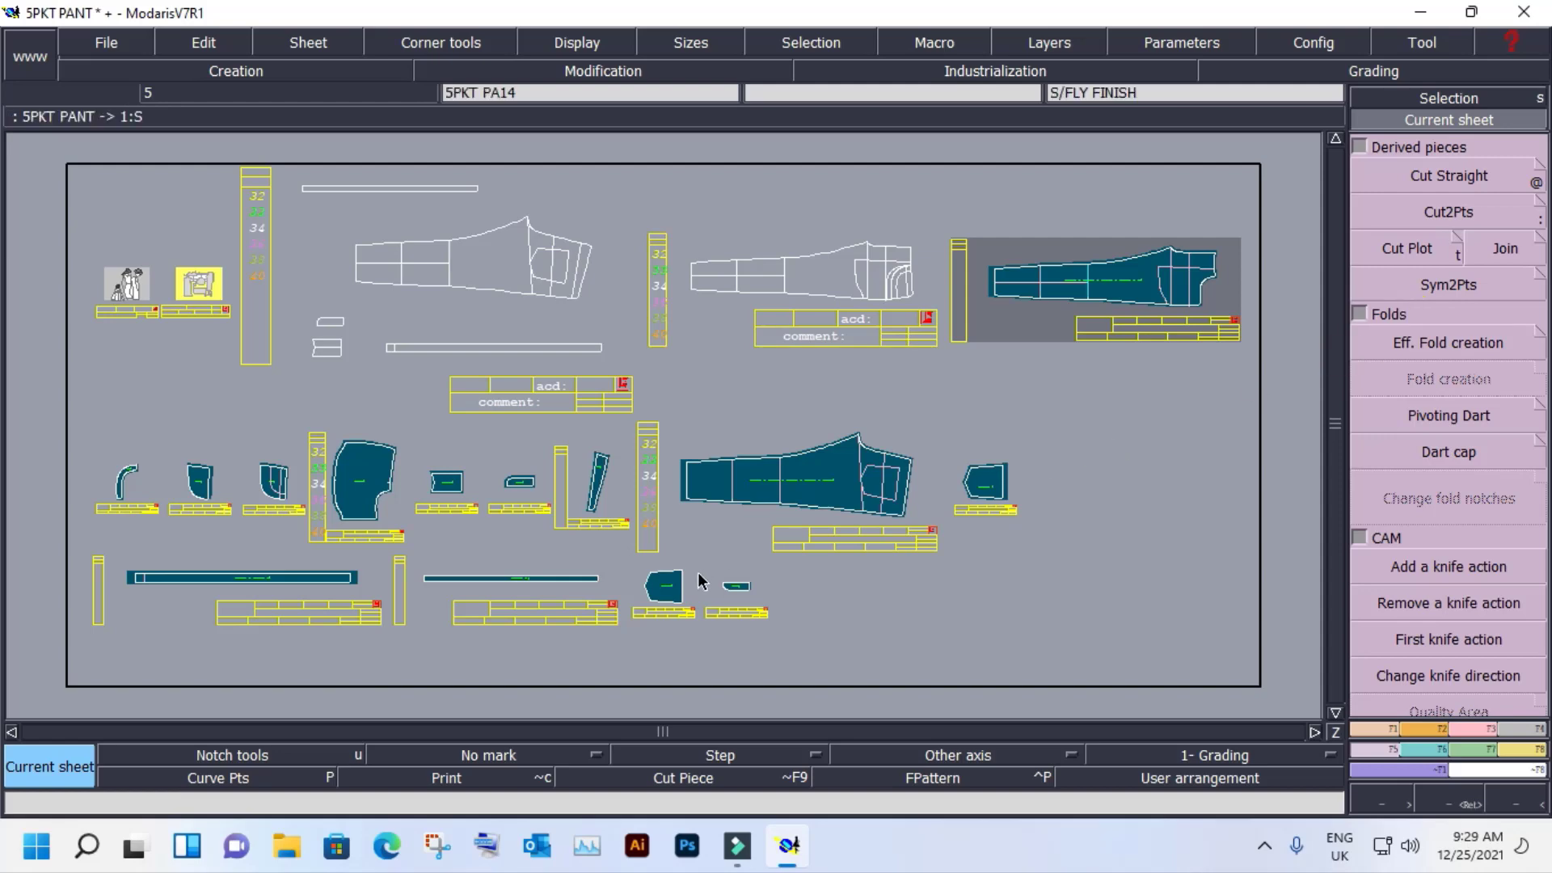
Mirror the back pocket finish piece about its right edge with Sym2Pts.
{"action": "left_click", "coordinate": [698, 603]}
{"action": "key", "text": "F1"}
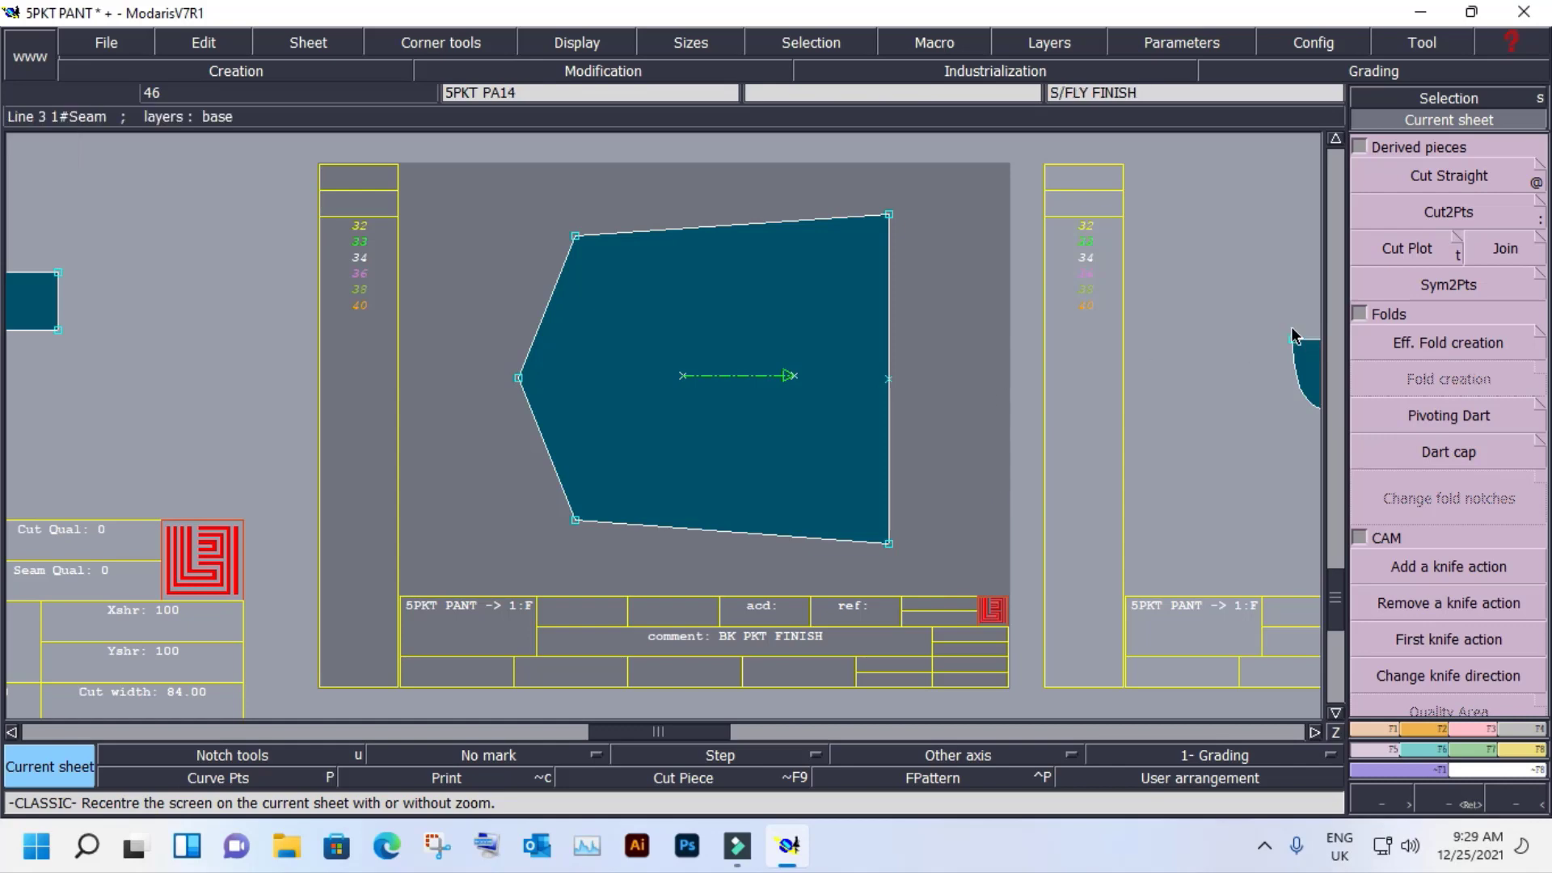
{"action": "left_click", "coordinate": [700, 405]}
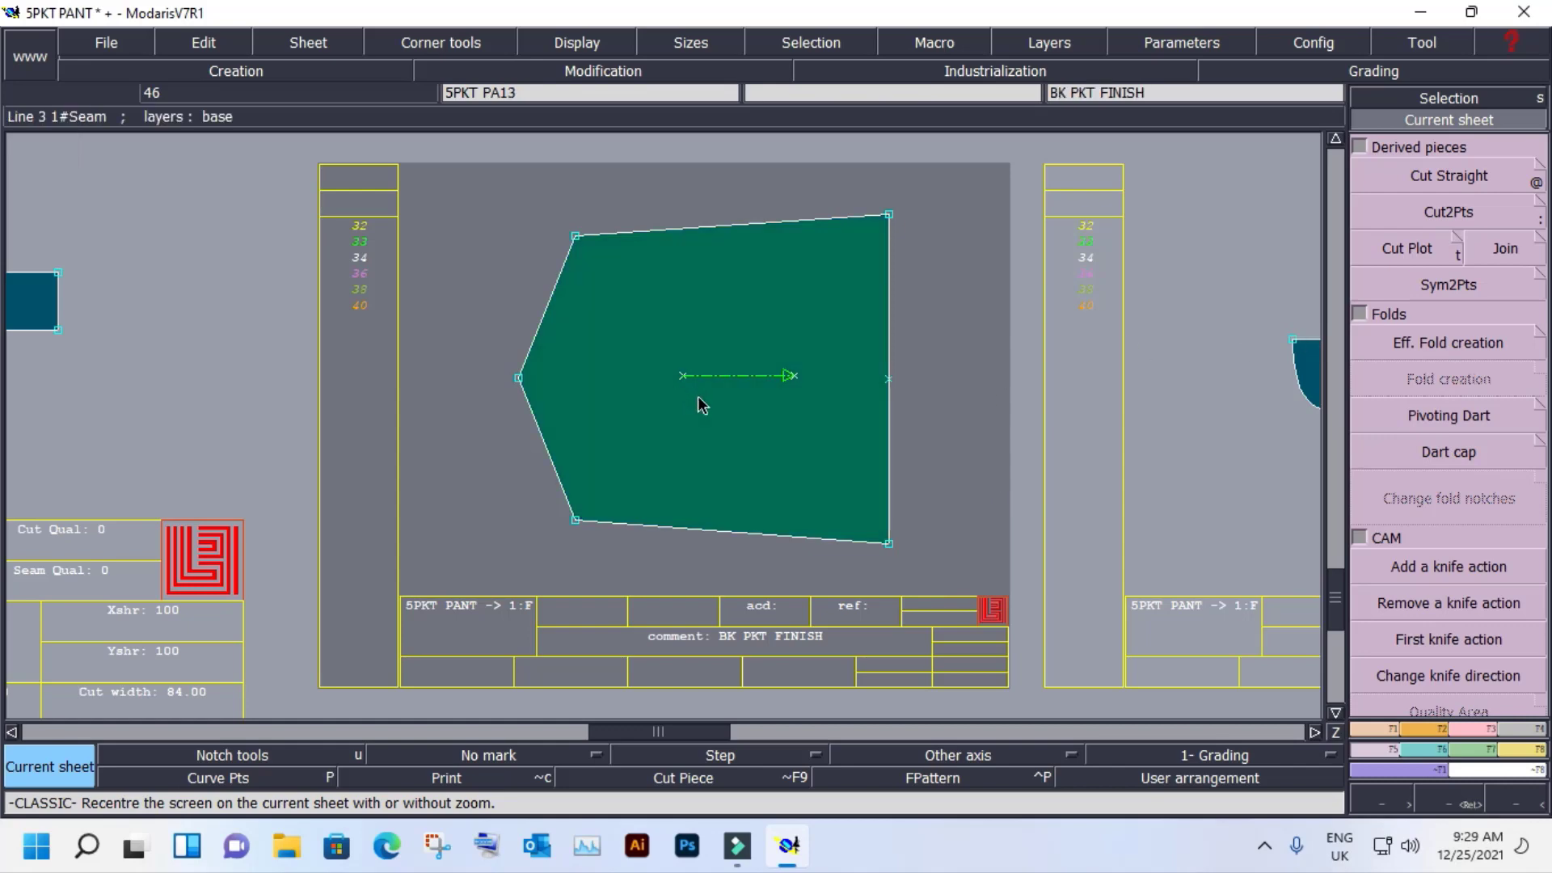
{"action": "left_click", "coordinate": [1448, 284]}
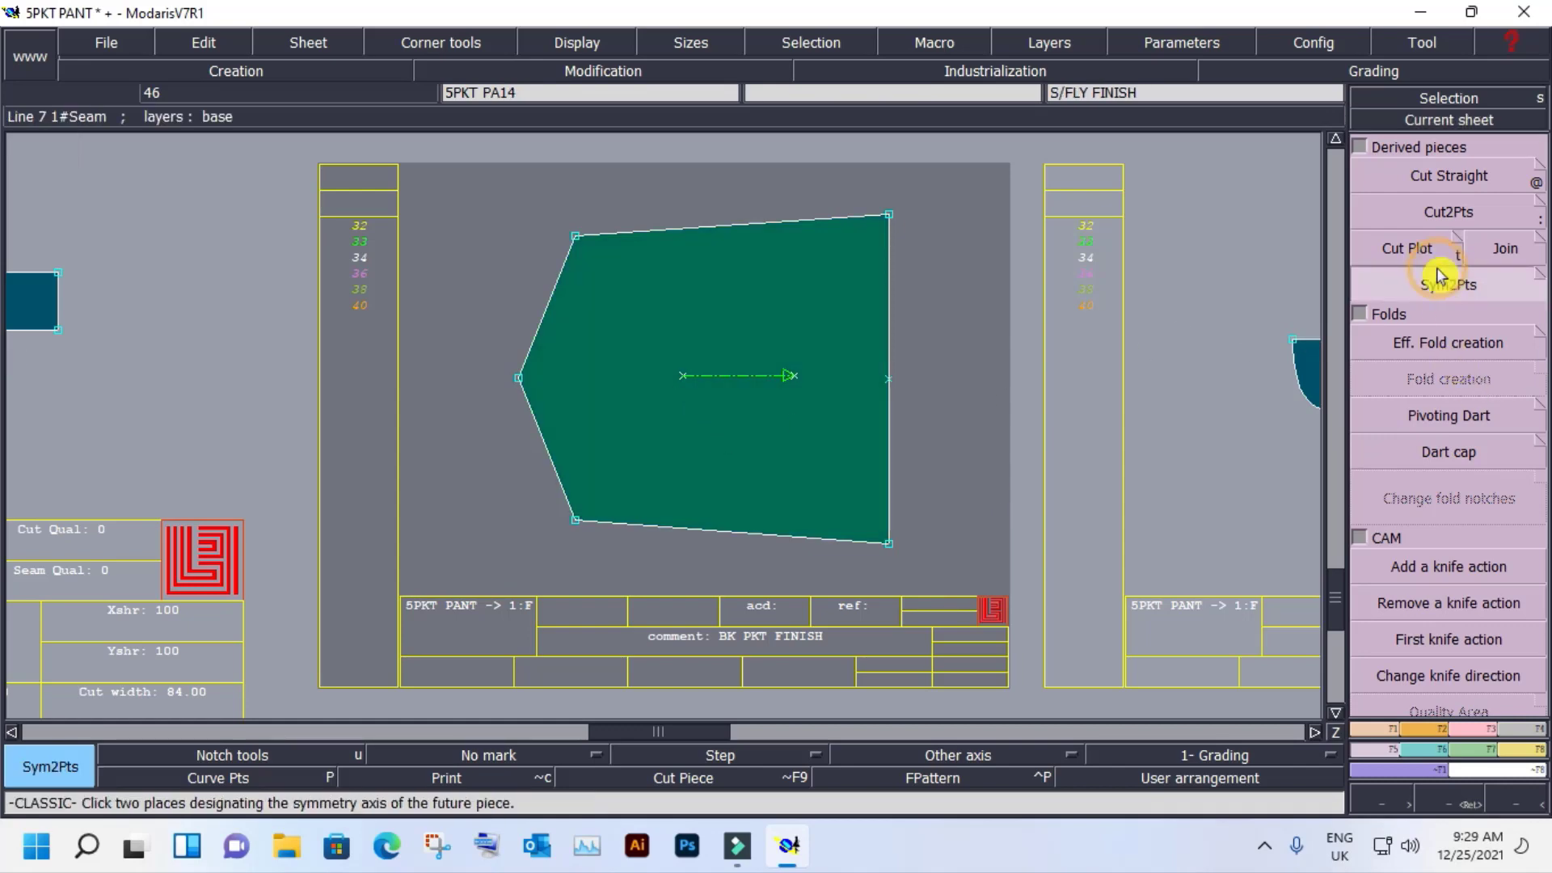
{"action": "left_click", "coordinate": [889, 546]}
{"action": "left_click", "coordinate": [889, 215]}
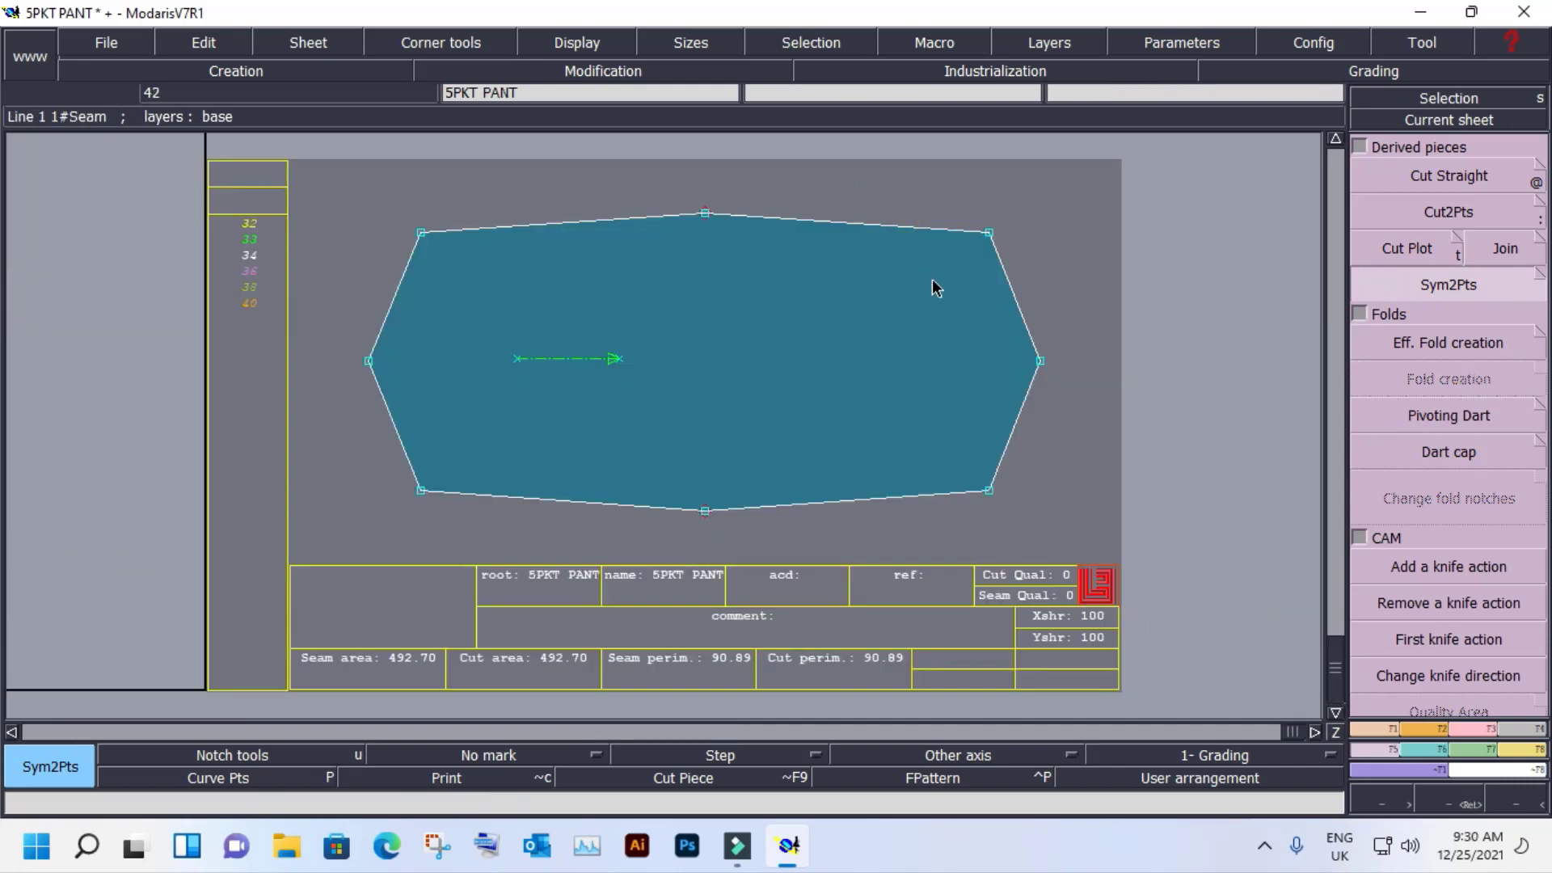
Draw a vertical centre line from the pocket's bottom middle point to its top.
{"action": "key", "text": "d"}
{"action": "left_click", "coordinate": [705, 511]}
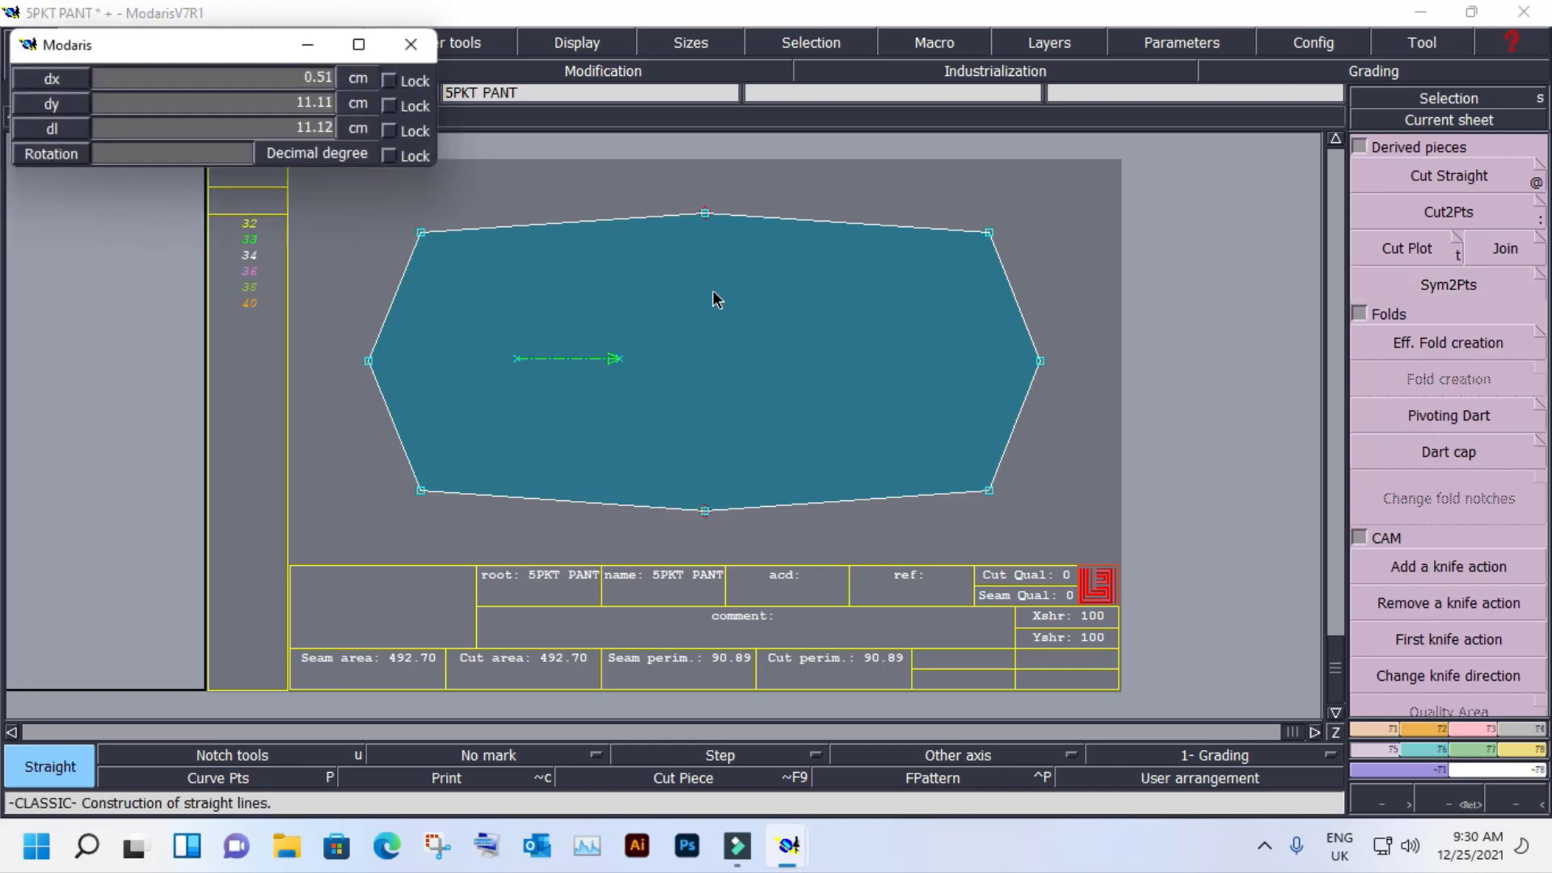
{"action": "left_click", "coordinate": [705, 215]}
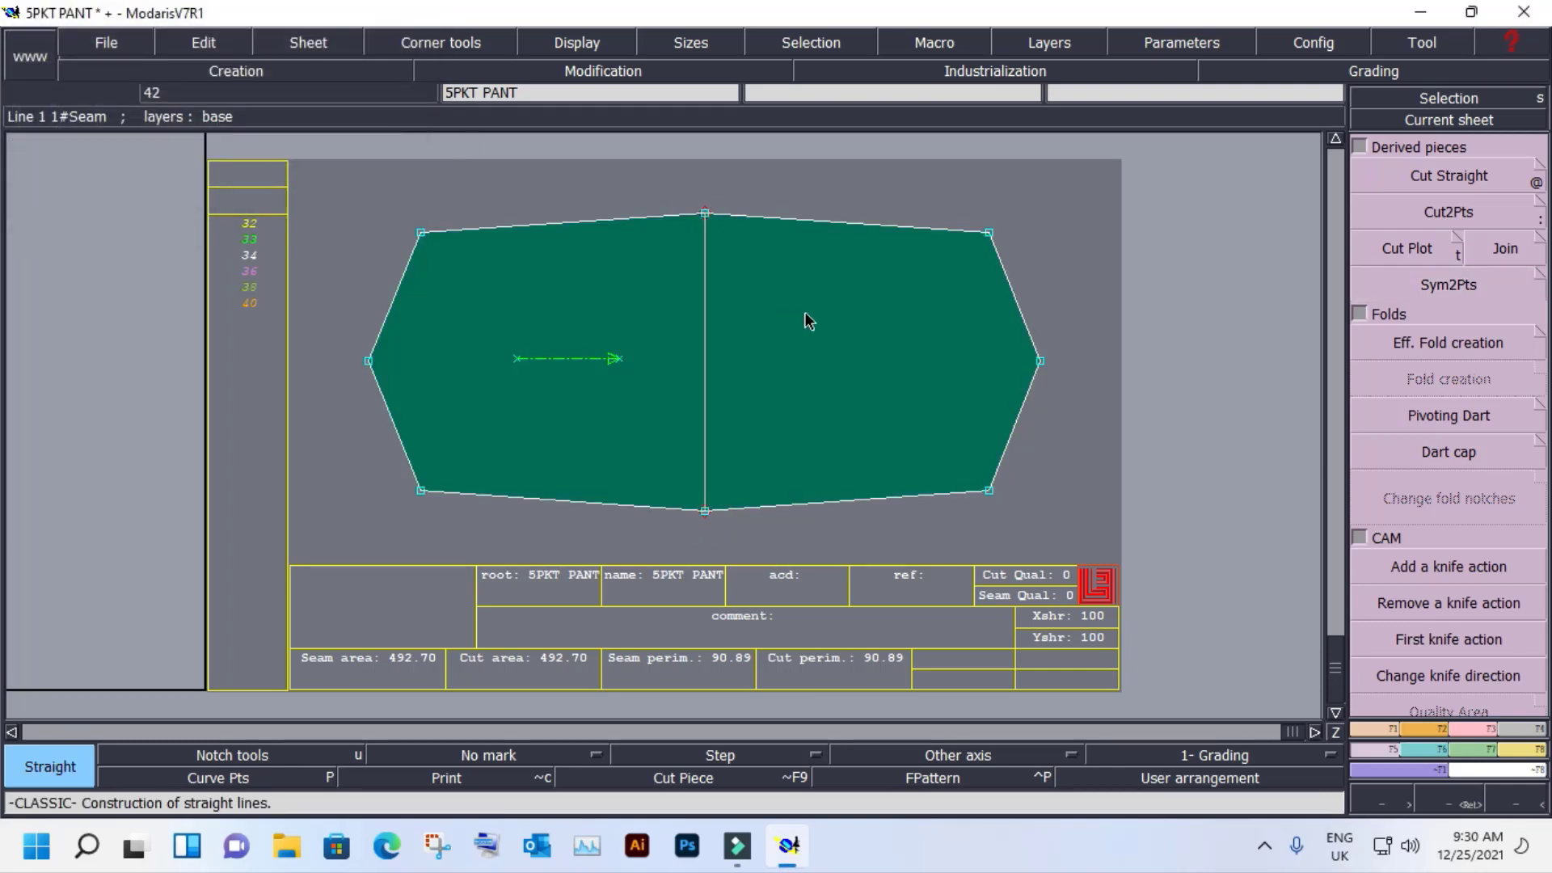
Delete the mirrored pocket sheet.
{"action": "left_click", "coordinate": [774, 335]}
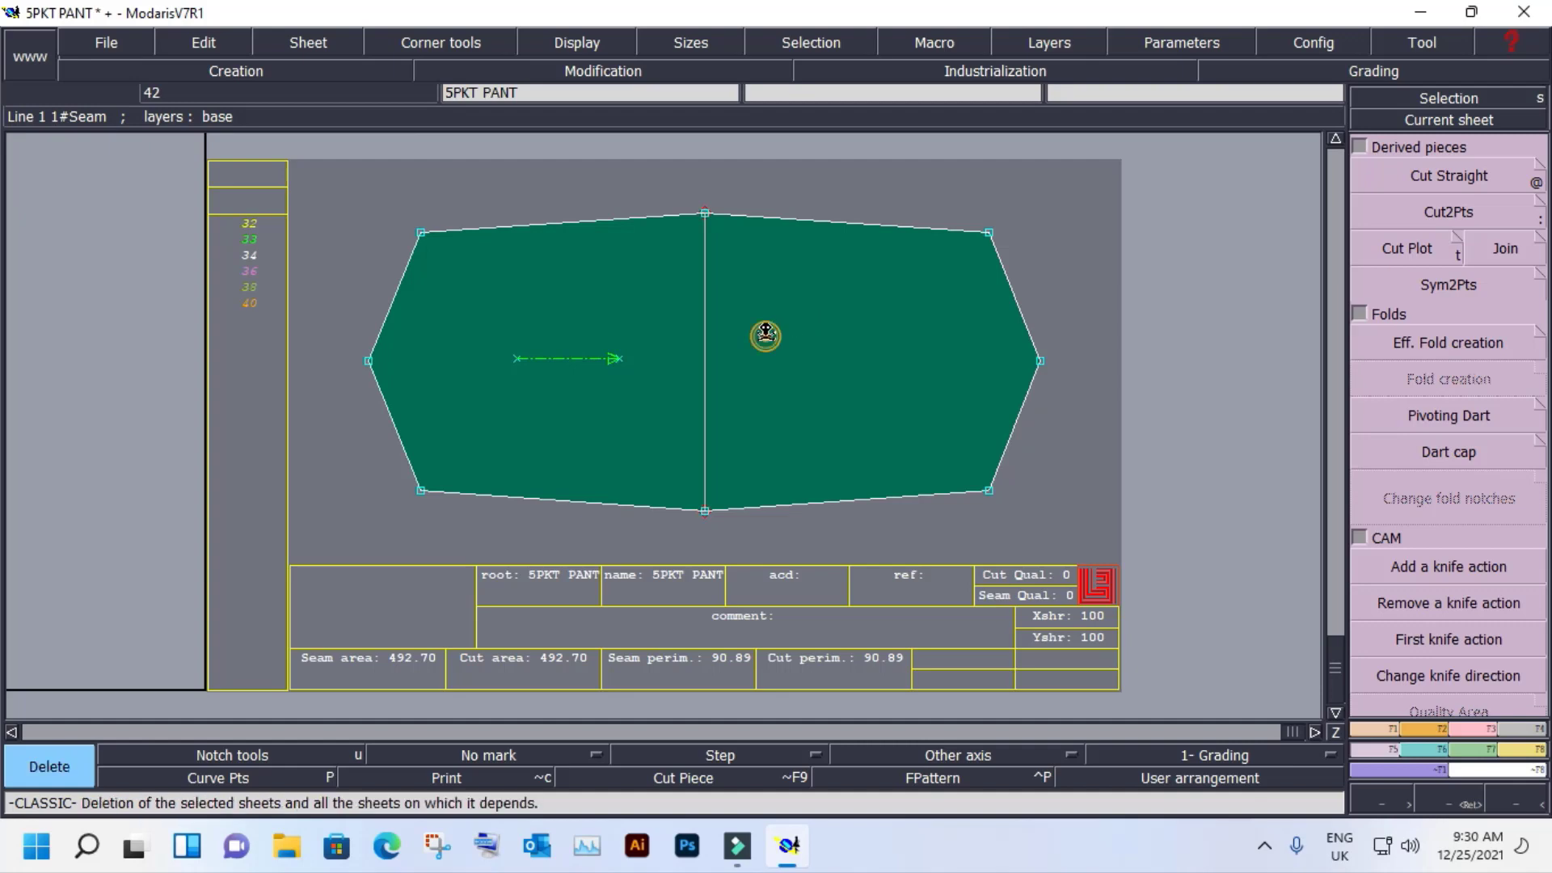
{"action": "left_click", "coordinate": [1449, 120]}
{"action": "left_click", "coordinate": [1018, 376]}
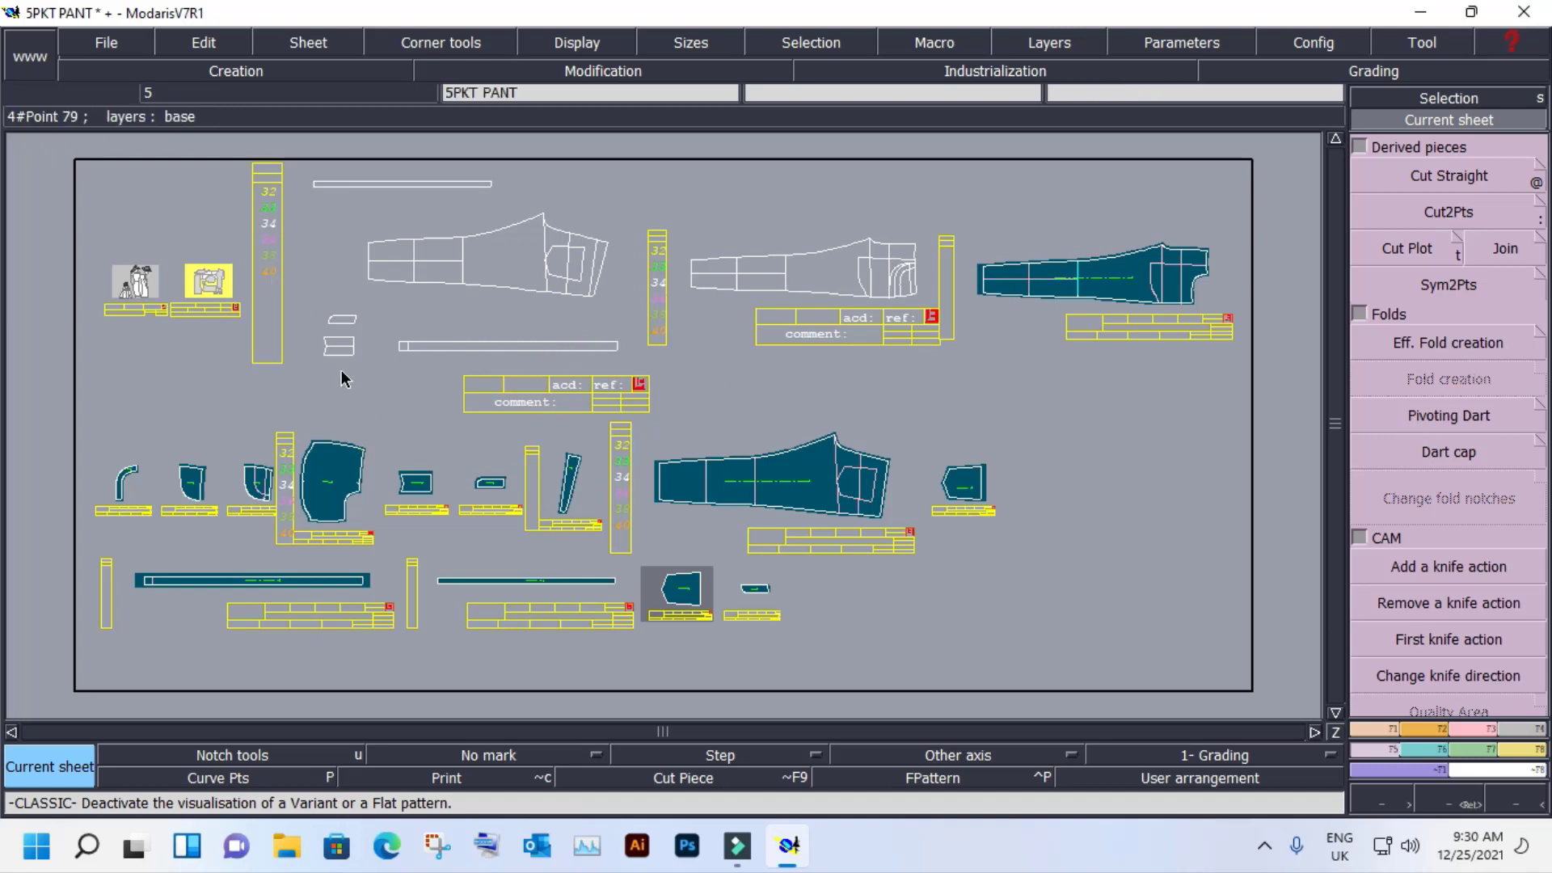
Zoom onto the small pocket outlines and make their lower half a separate piece.
{"action": "left_click_drag", "start_coordinate": [250, 163], "coordinate": [650, 415]}
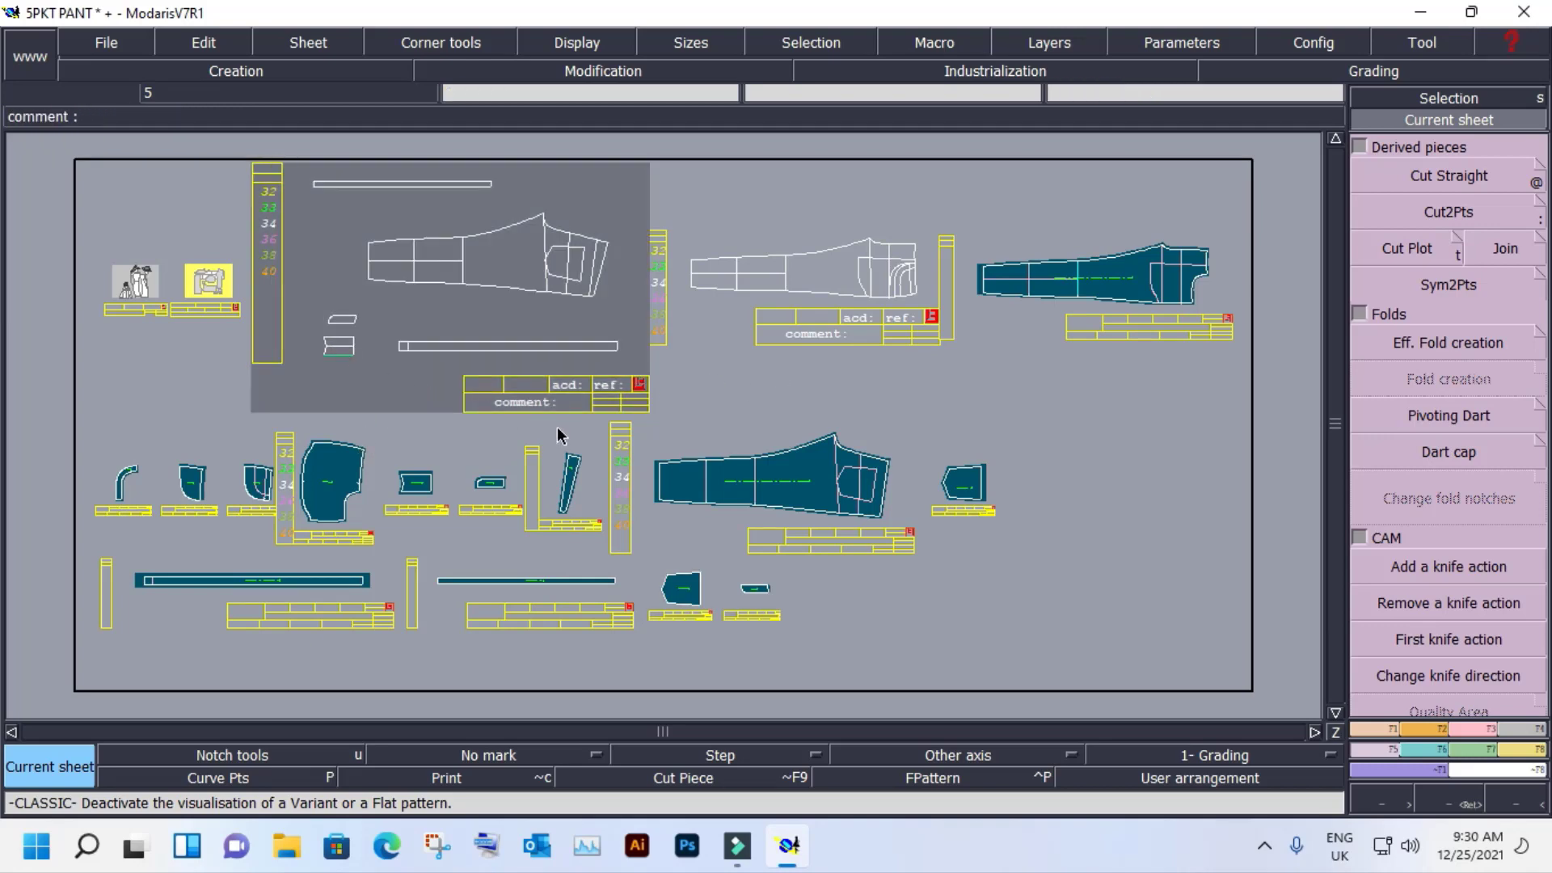
{"action": "key", "text": "z"}
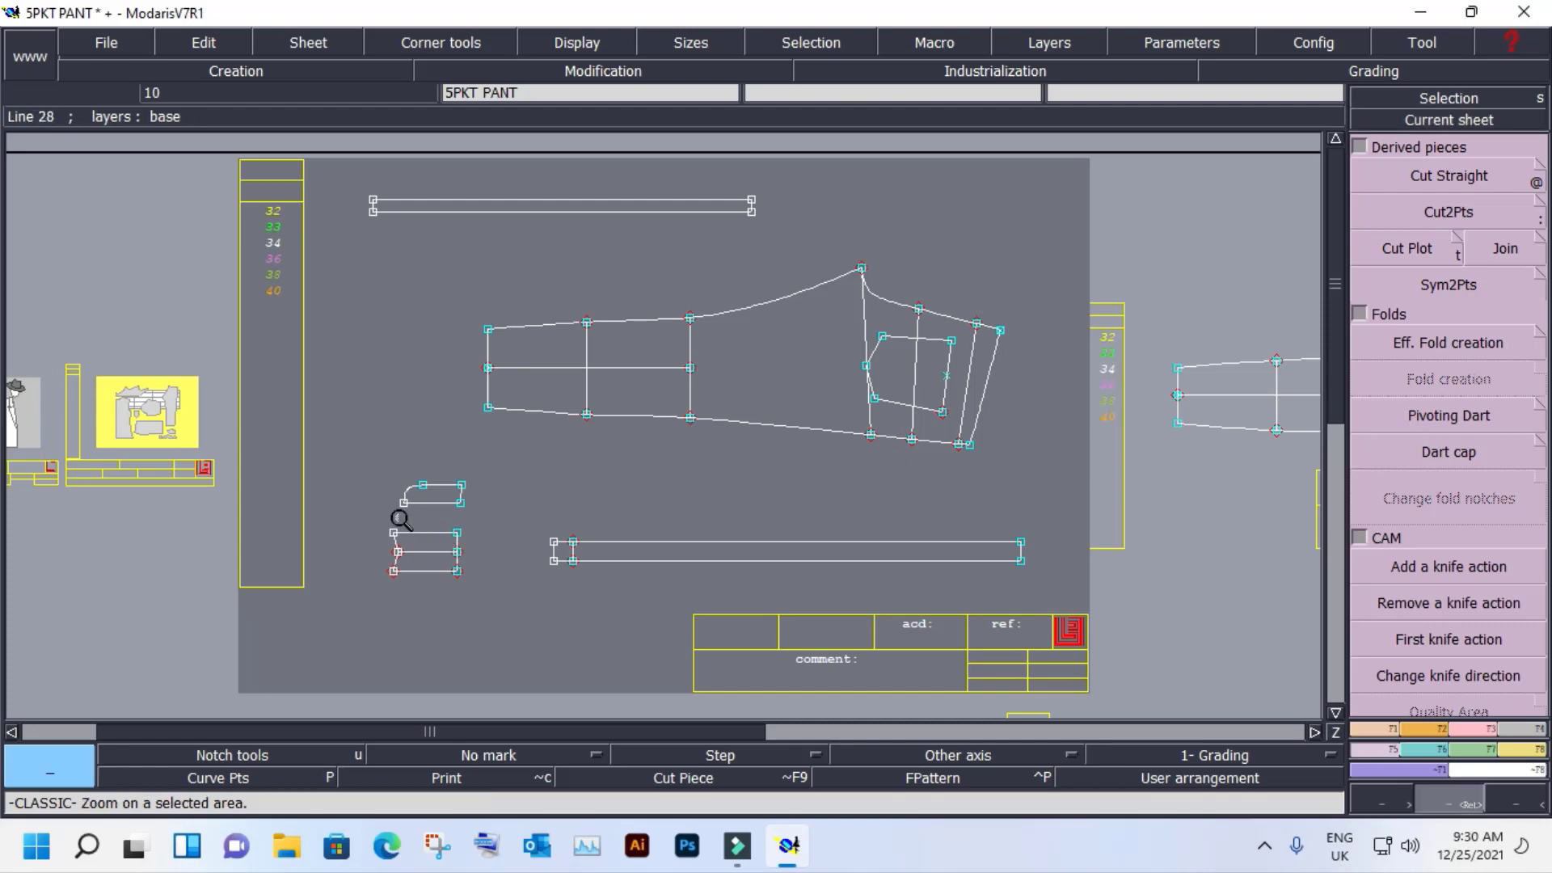
{"action": "left_click_drag", "start_coordinate": [363, 468], "coordinate": [485, 634]}
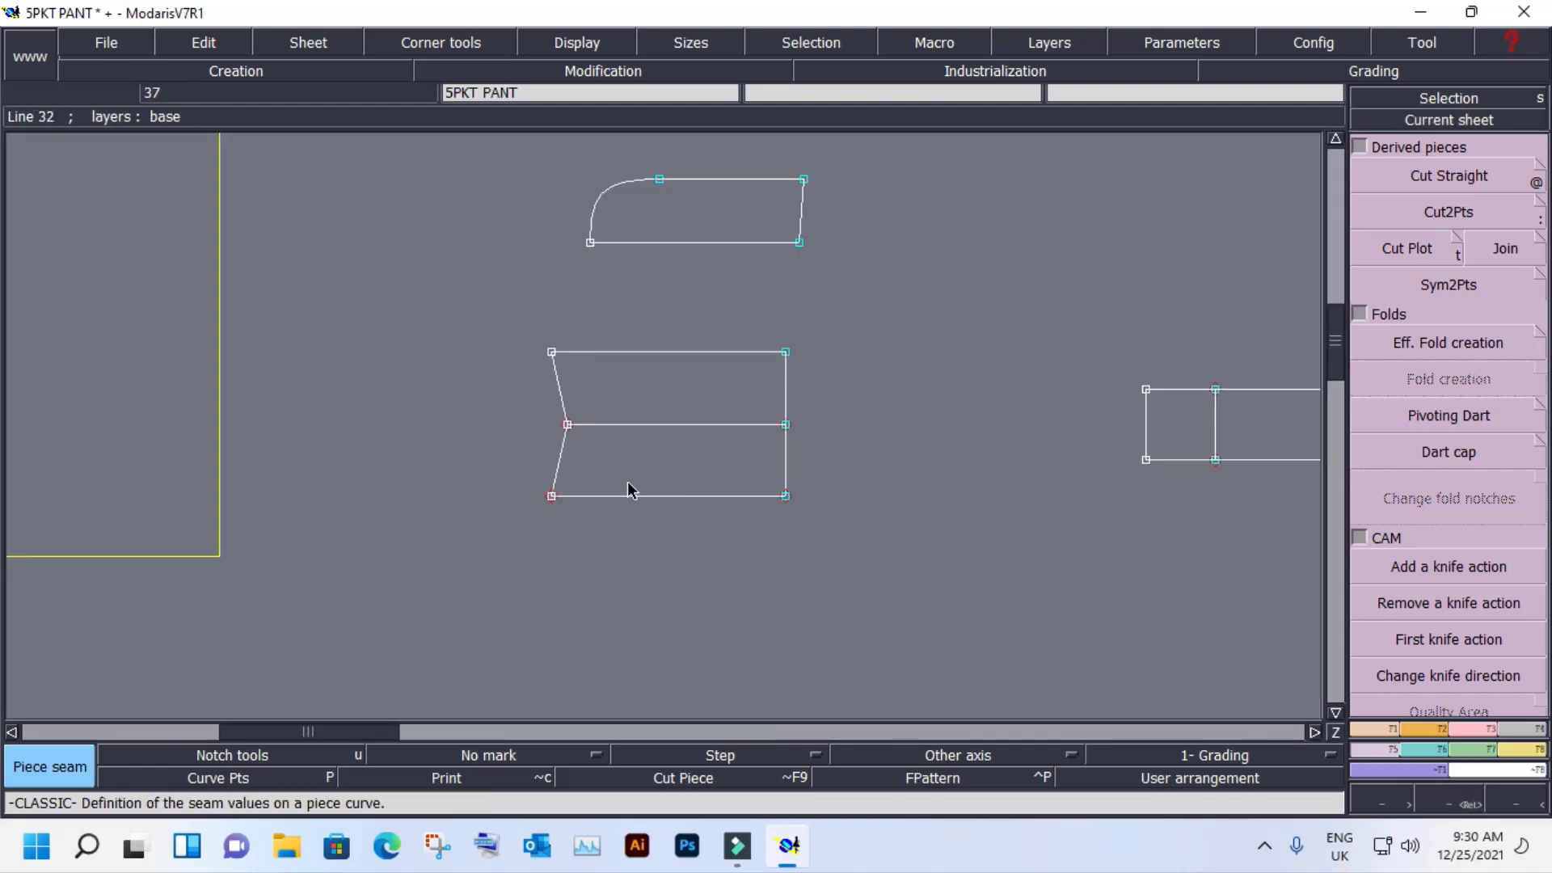
{"action": "left_click", "coordinate": [600, 455]}
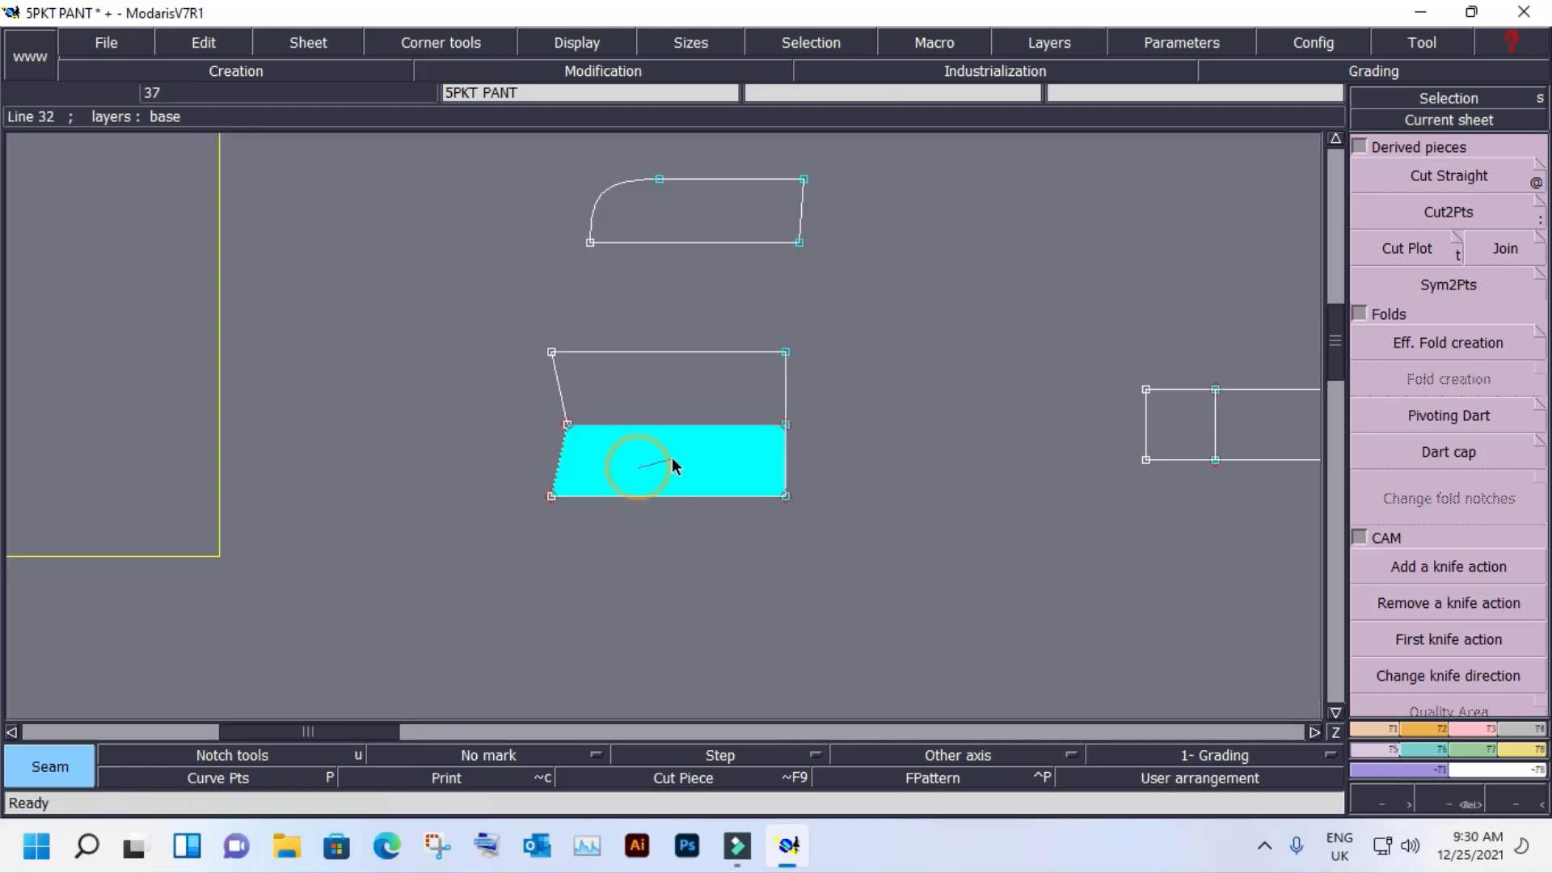
{"action": "key", "text": "Home"}
Mirror the new small pocket piece about its right edge with Sym2Pts.
{"action": "left_click", "coordinate": [736, 311]}
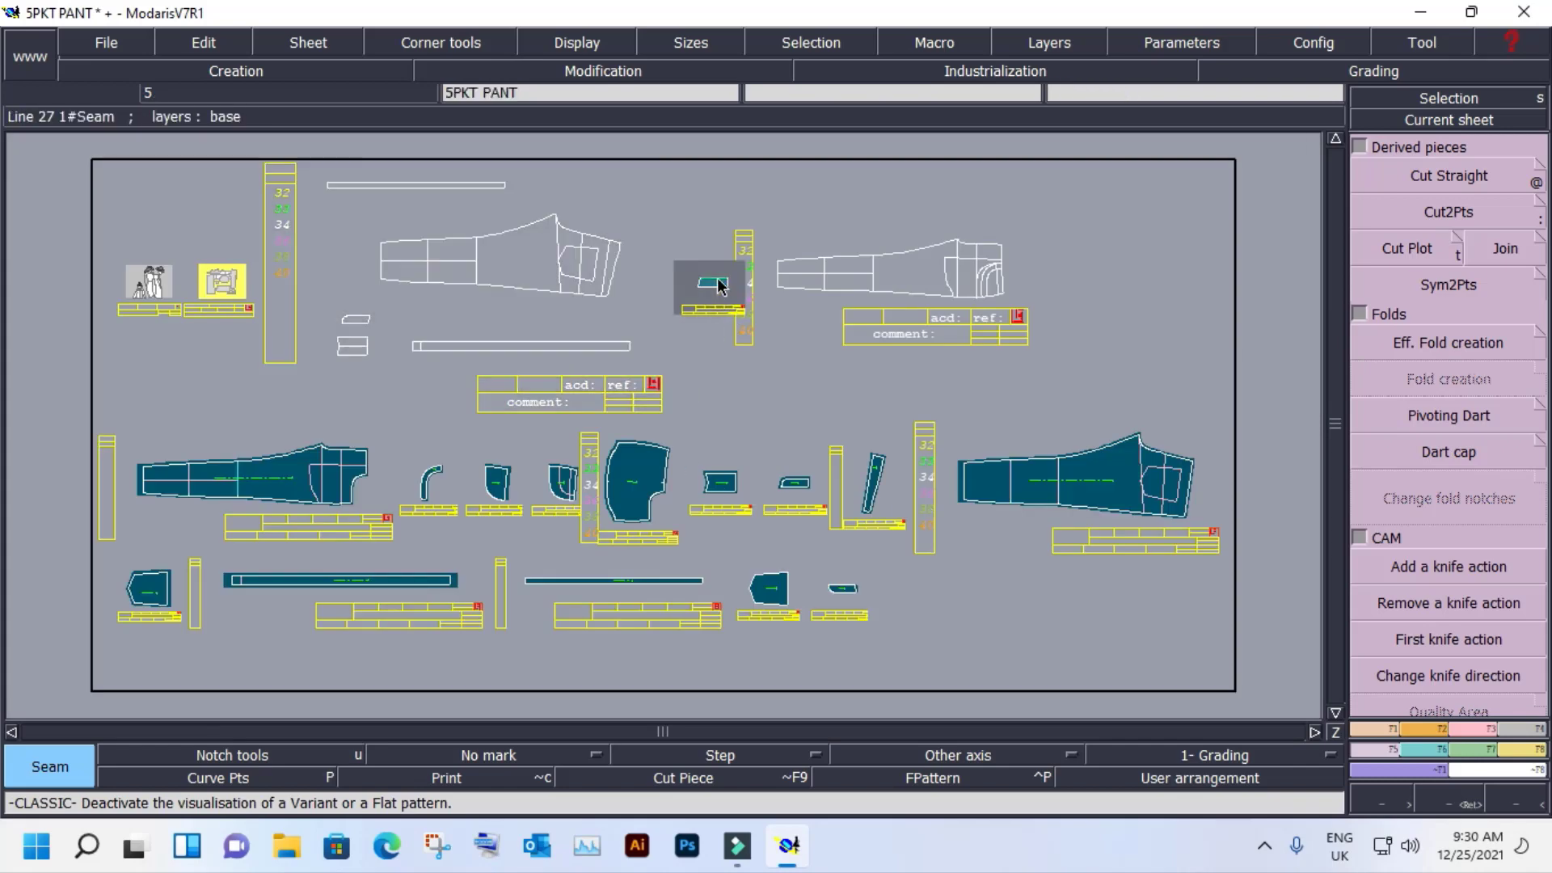
{"action": "key", "text": "End"}
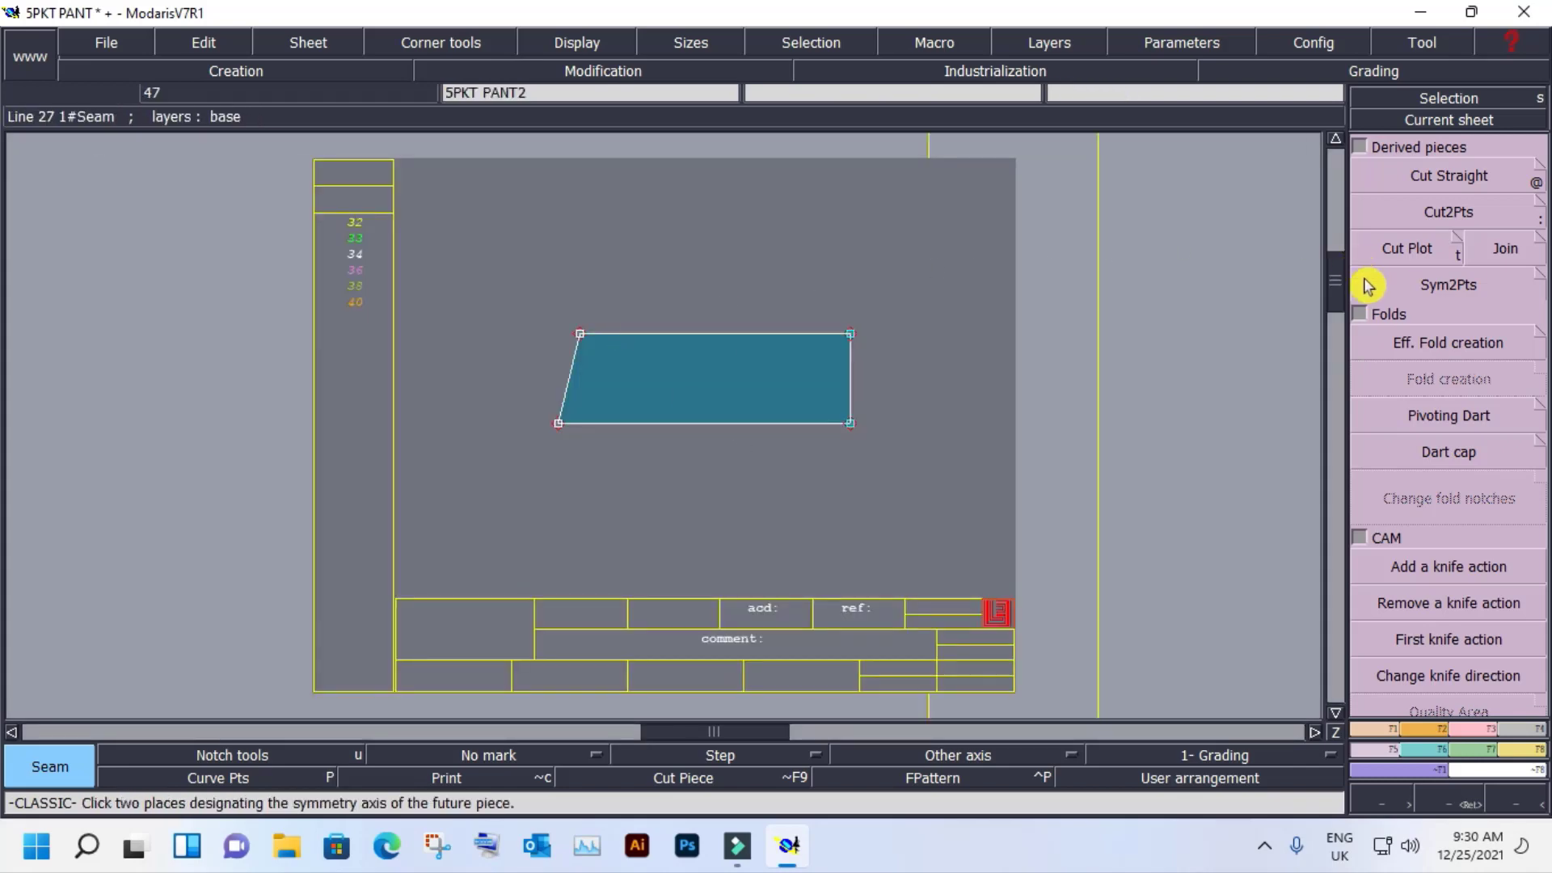
{"action": "left_click", "coordinate": [1460, 285]}
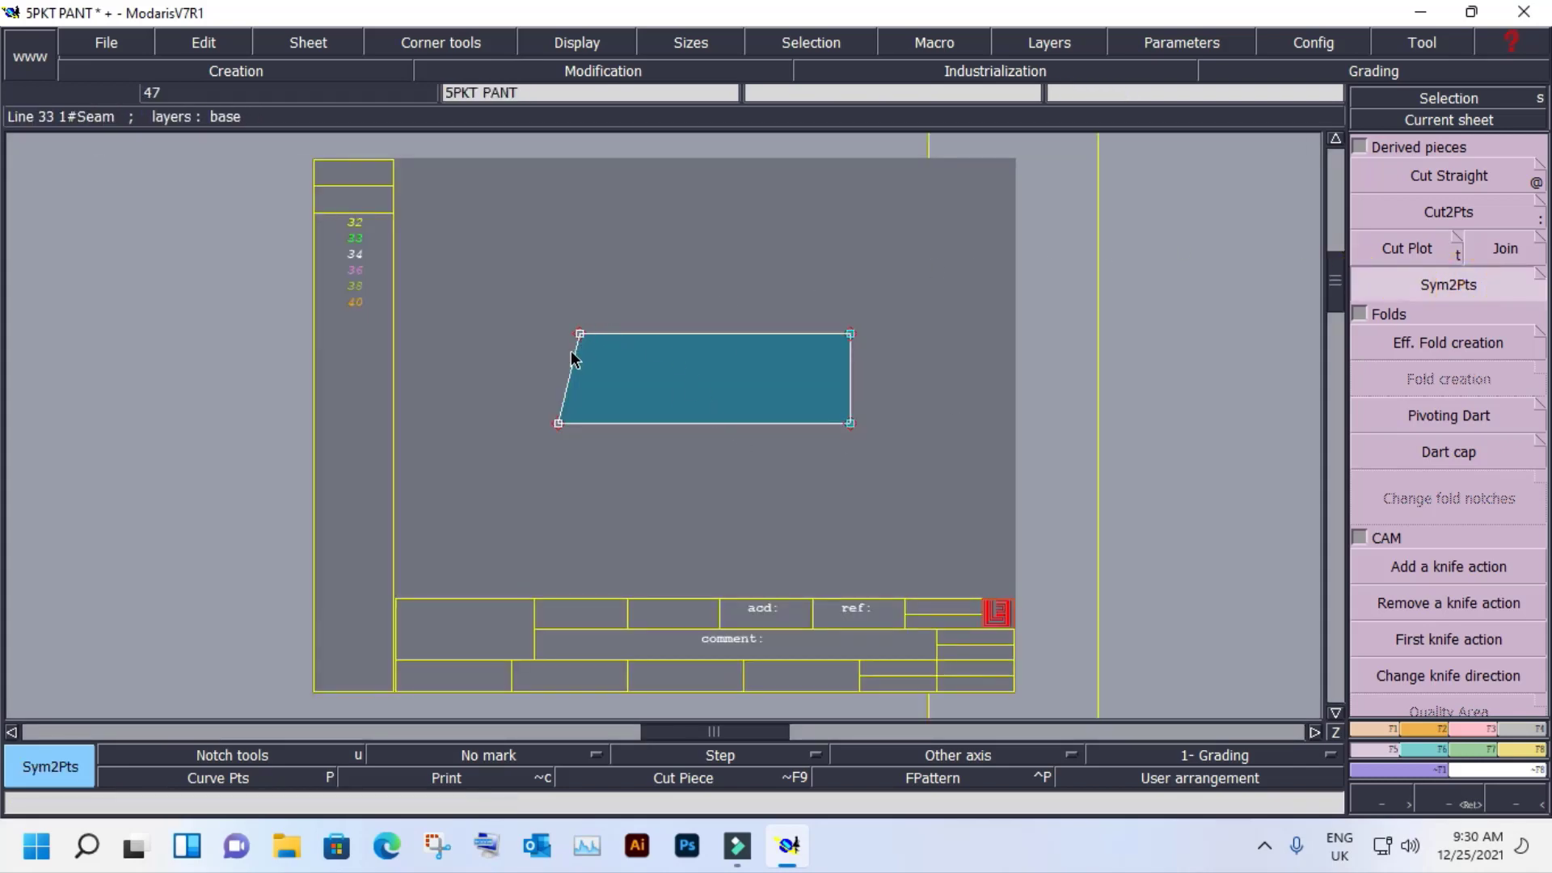
{"action": "left_click", "coordinate": [851, 334]}
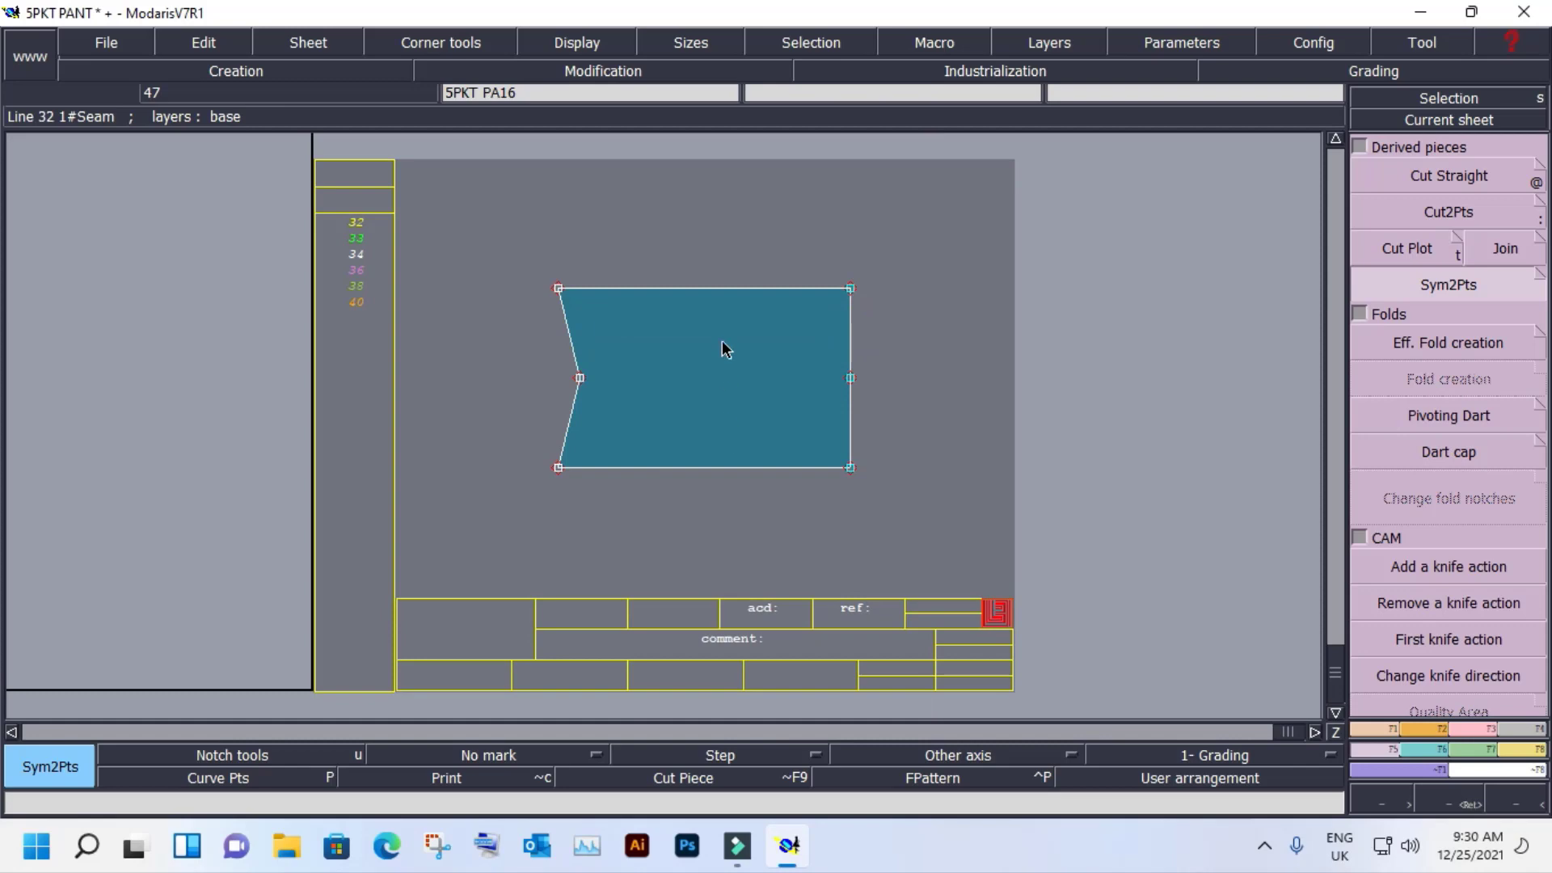
{"action": "left_click", "coordinate": [752, 394]}
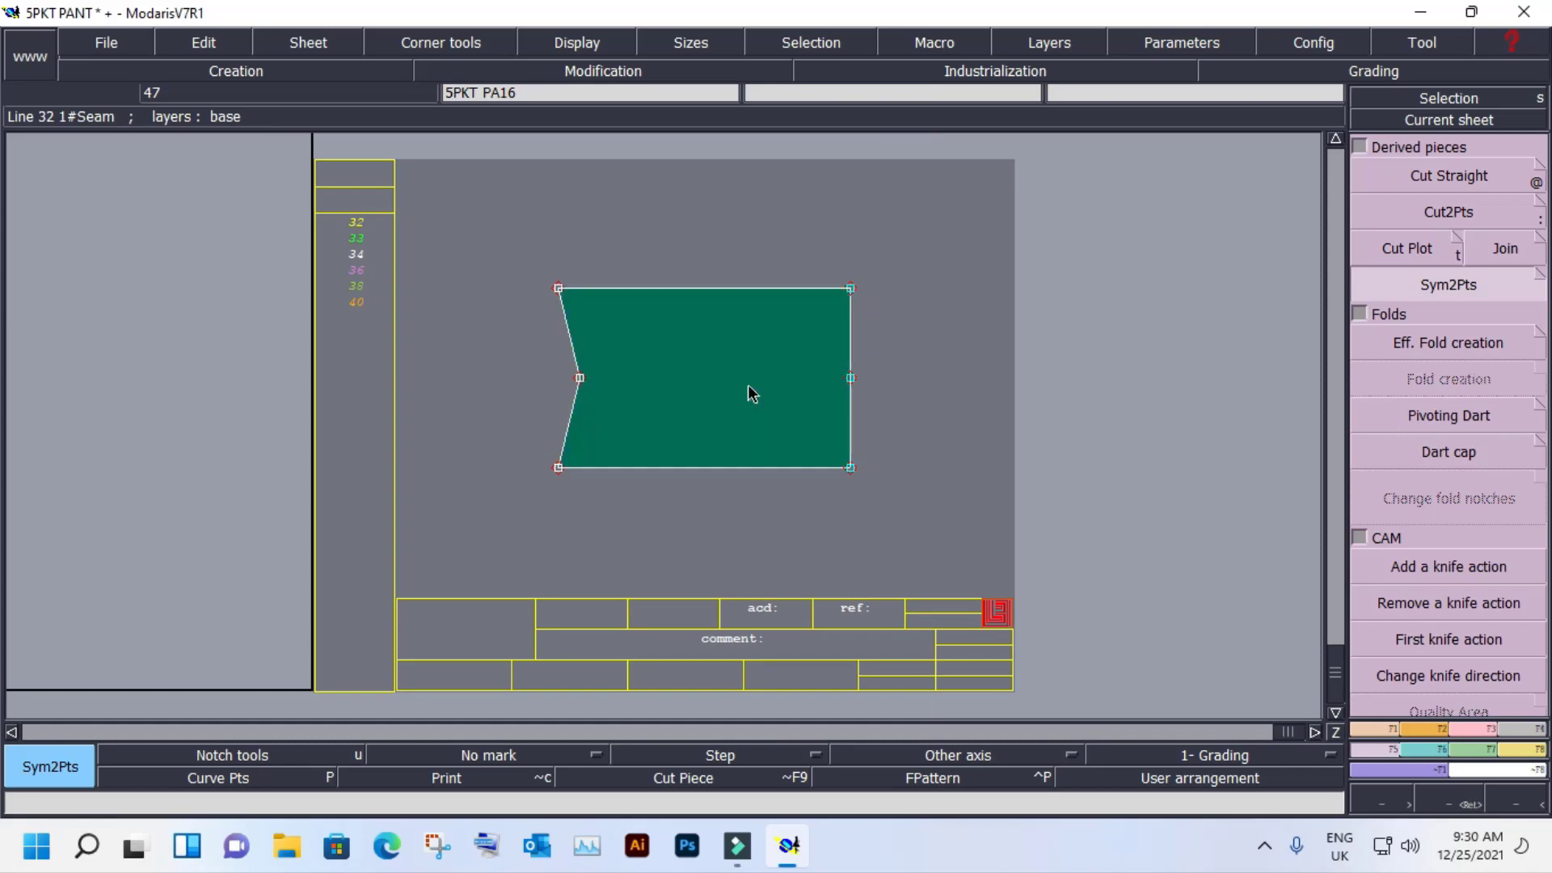
{"action": "key", "text": "F12"}
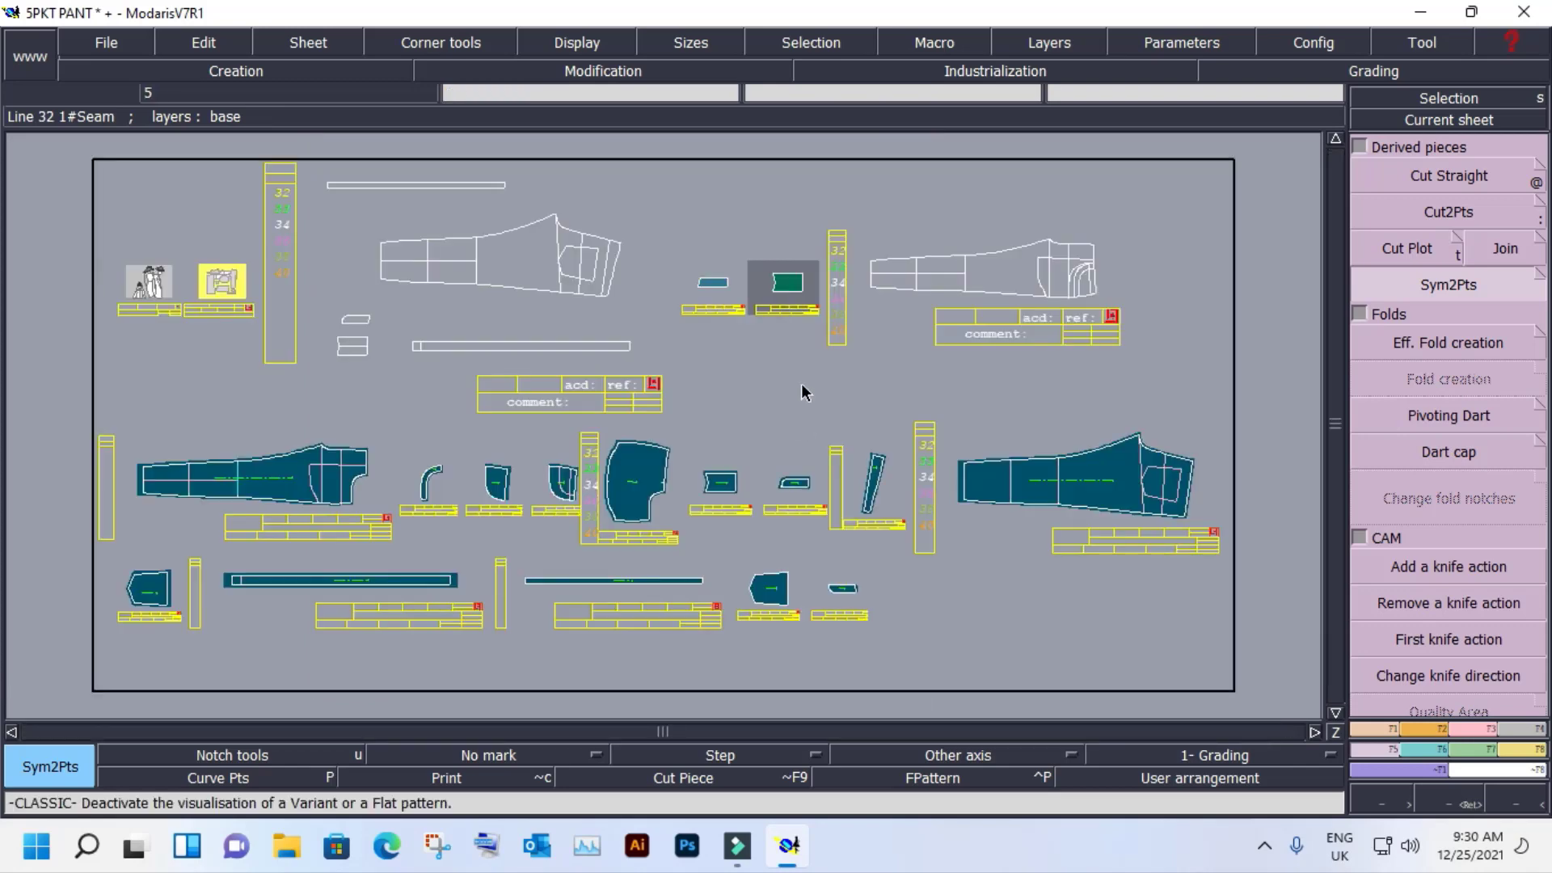
Delete both small pocket sheets from the layout.
{"action": "key", "text": "Delete"}
{"action": "left_click", "coordinate": [784, 297]}
{"action": "left_click", "coordinate": [741, 312]}
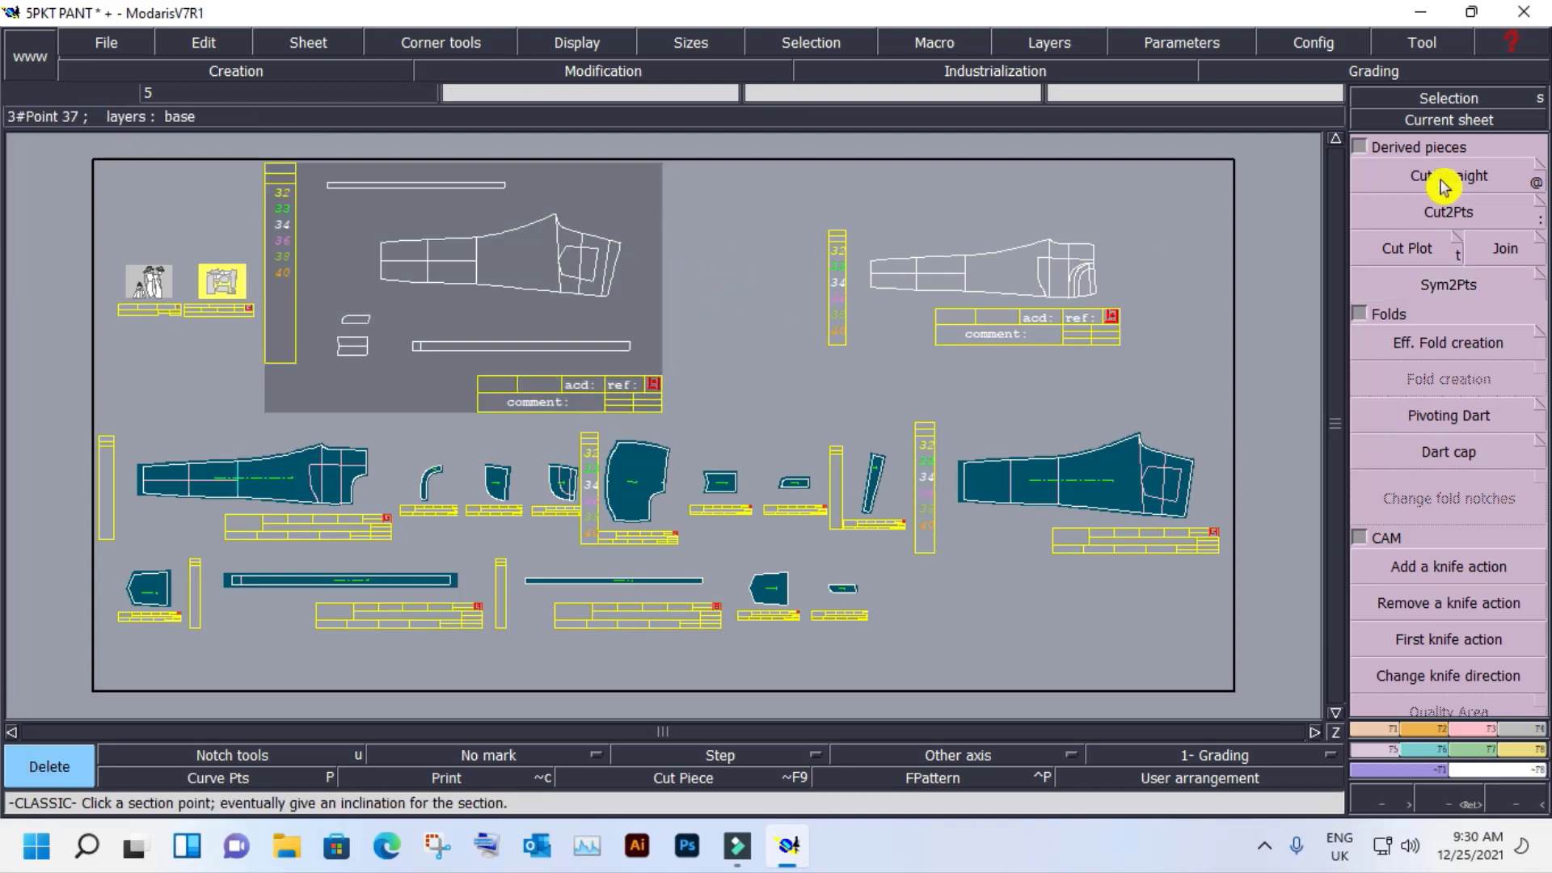
Make the FRONT 1X2 sheet current and zoom in on the front pant piece.
{"action": "left_click", "coordinate": [1440, 121]}
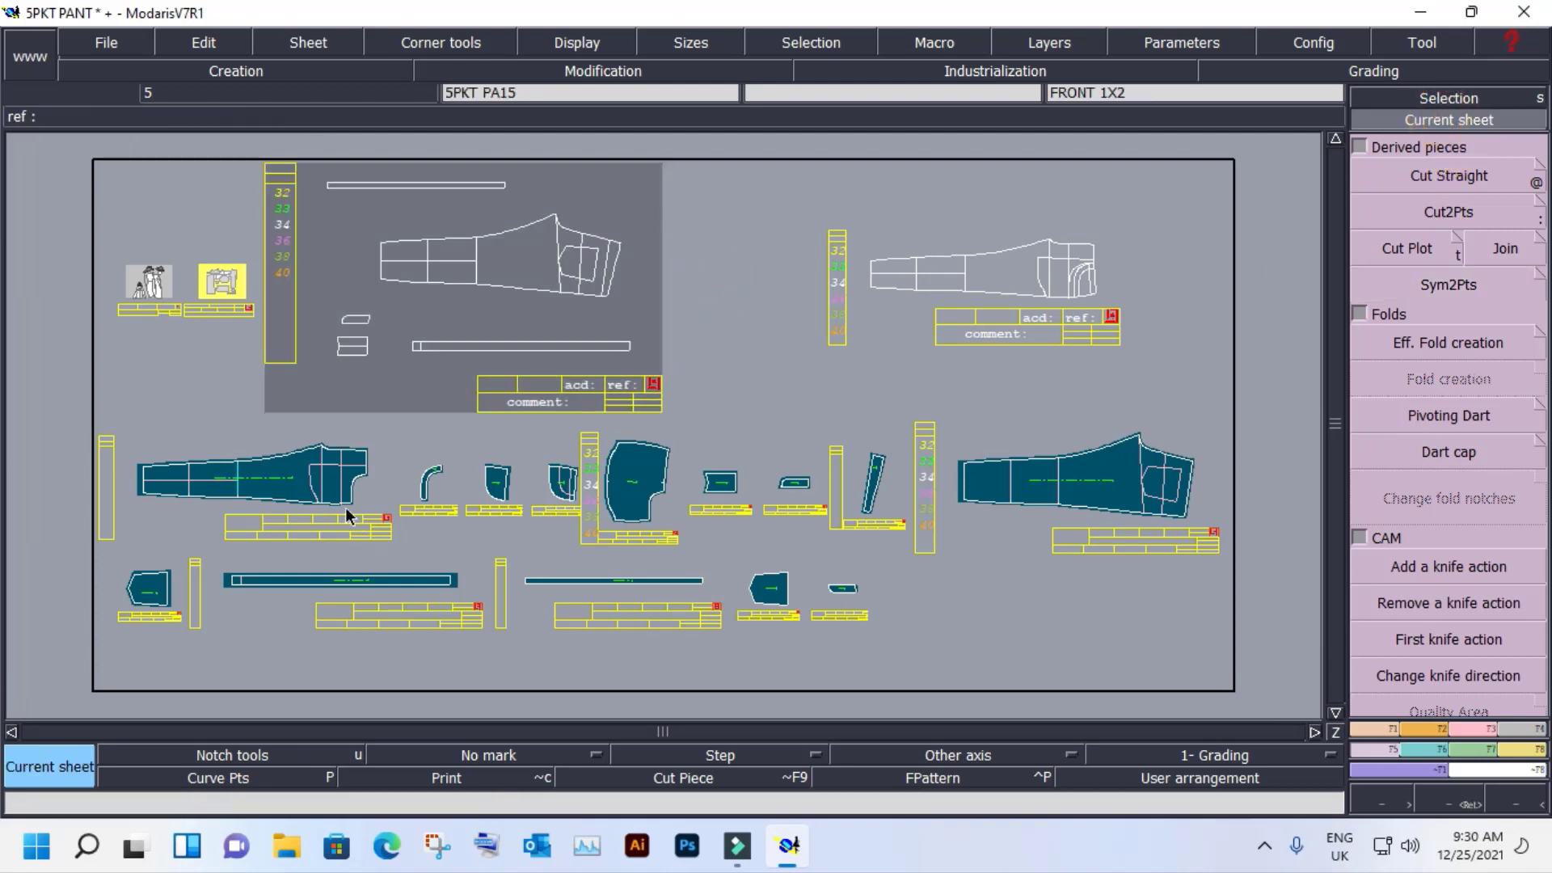
{"action": "left_click", "coordinate": [304, 482]}
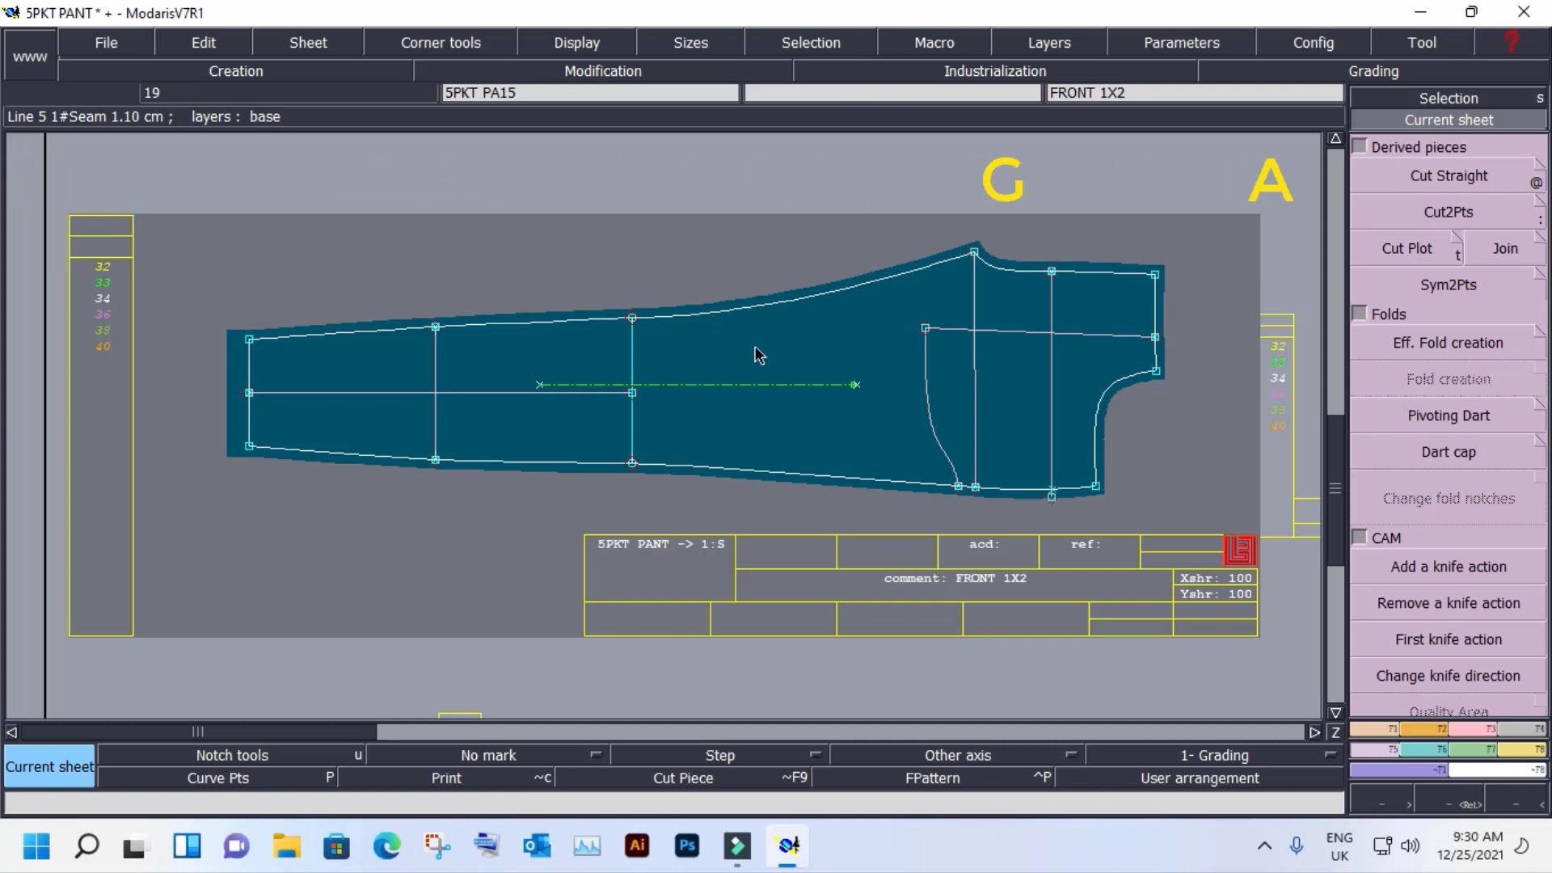
{"action": "key", "text": "z"}
{"action": "left_click_drag", "start_coordinate": [180, 208], "coordinate": [1133, 543]}
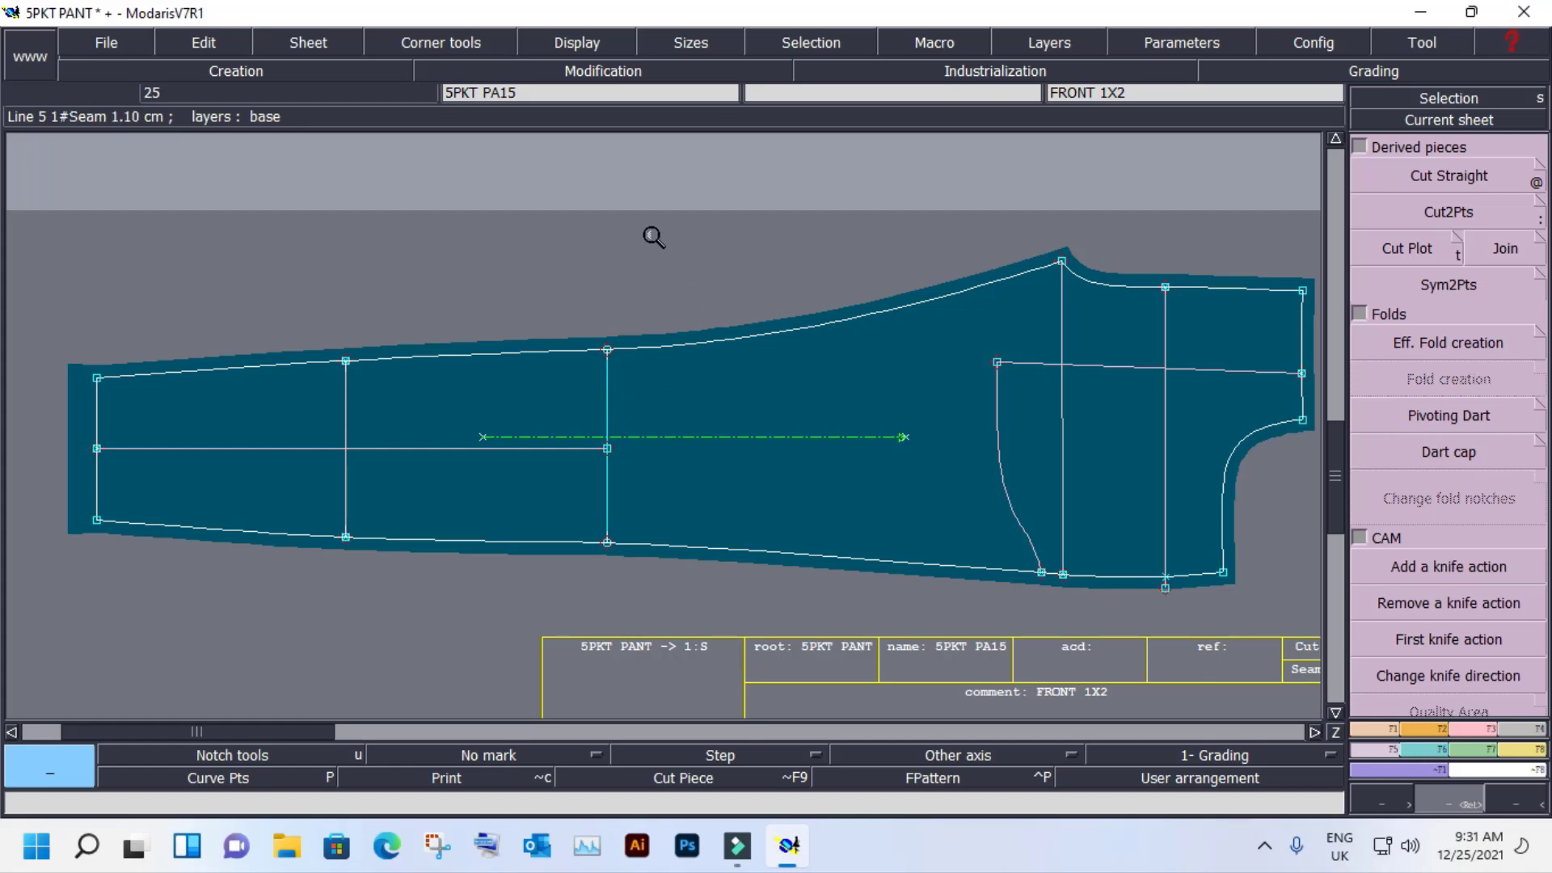
Save the 5PKT PANT pattern file, continuing past the Anomalies warning.
{"action": "key", "text": "ctrl+s"}
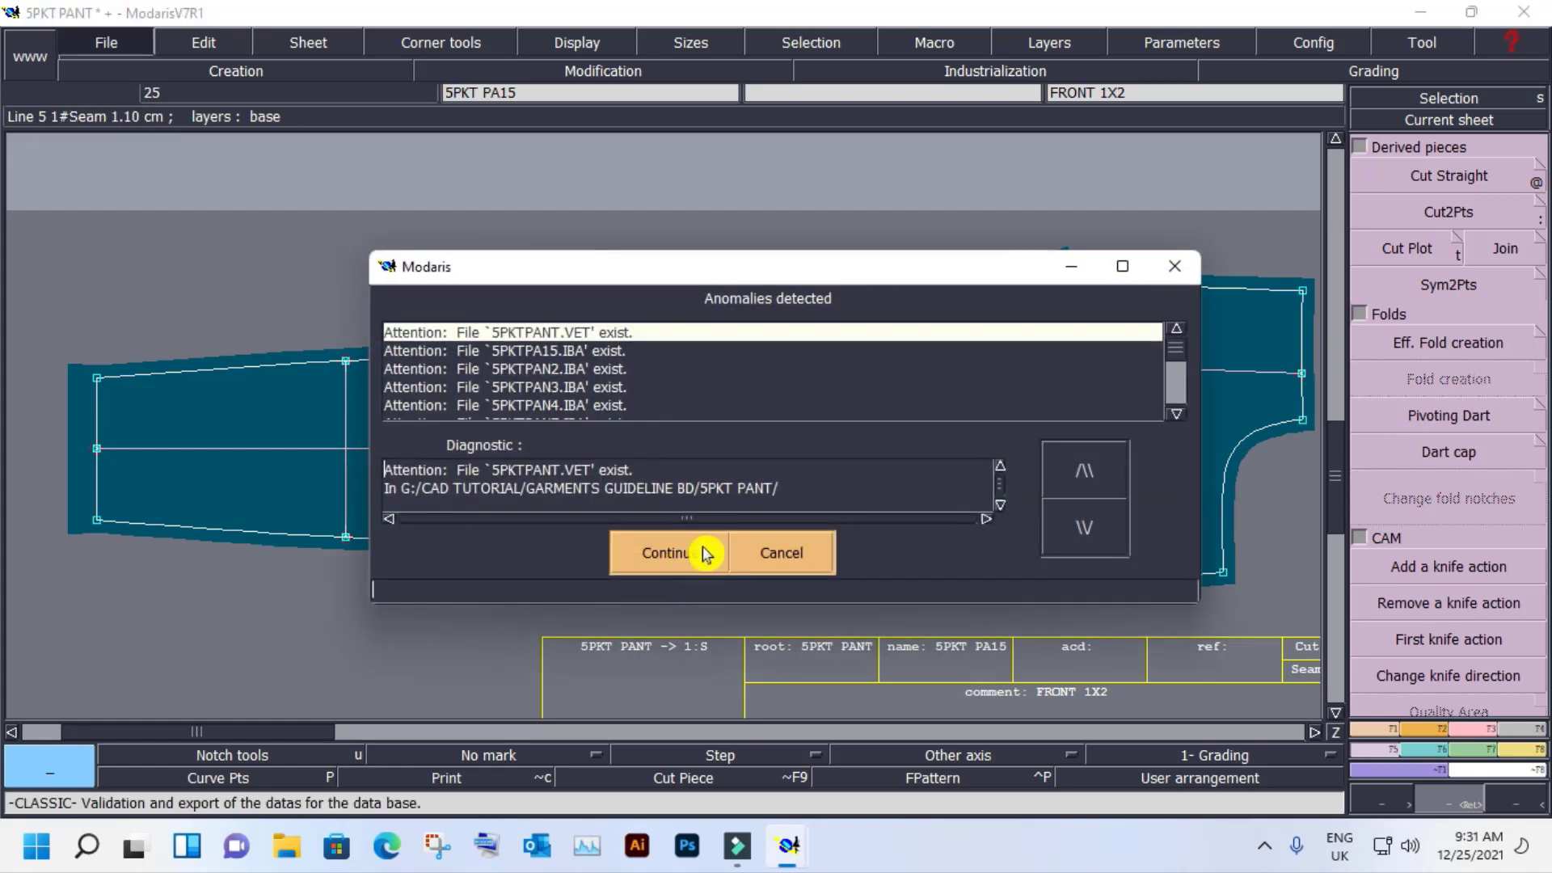
{"action": "left_click", "coordinate": [705, 550]}
{"action": "left_click", "coordinate": [1492, 377]}
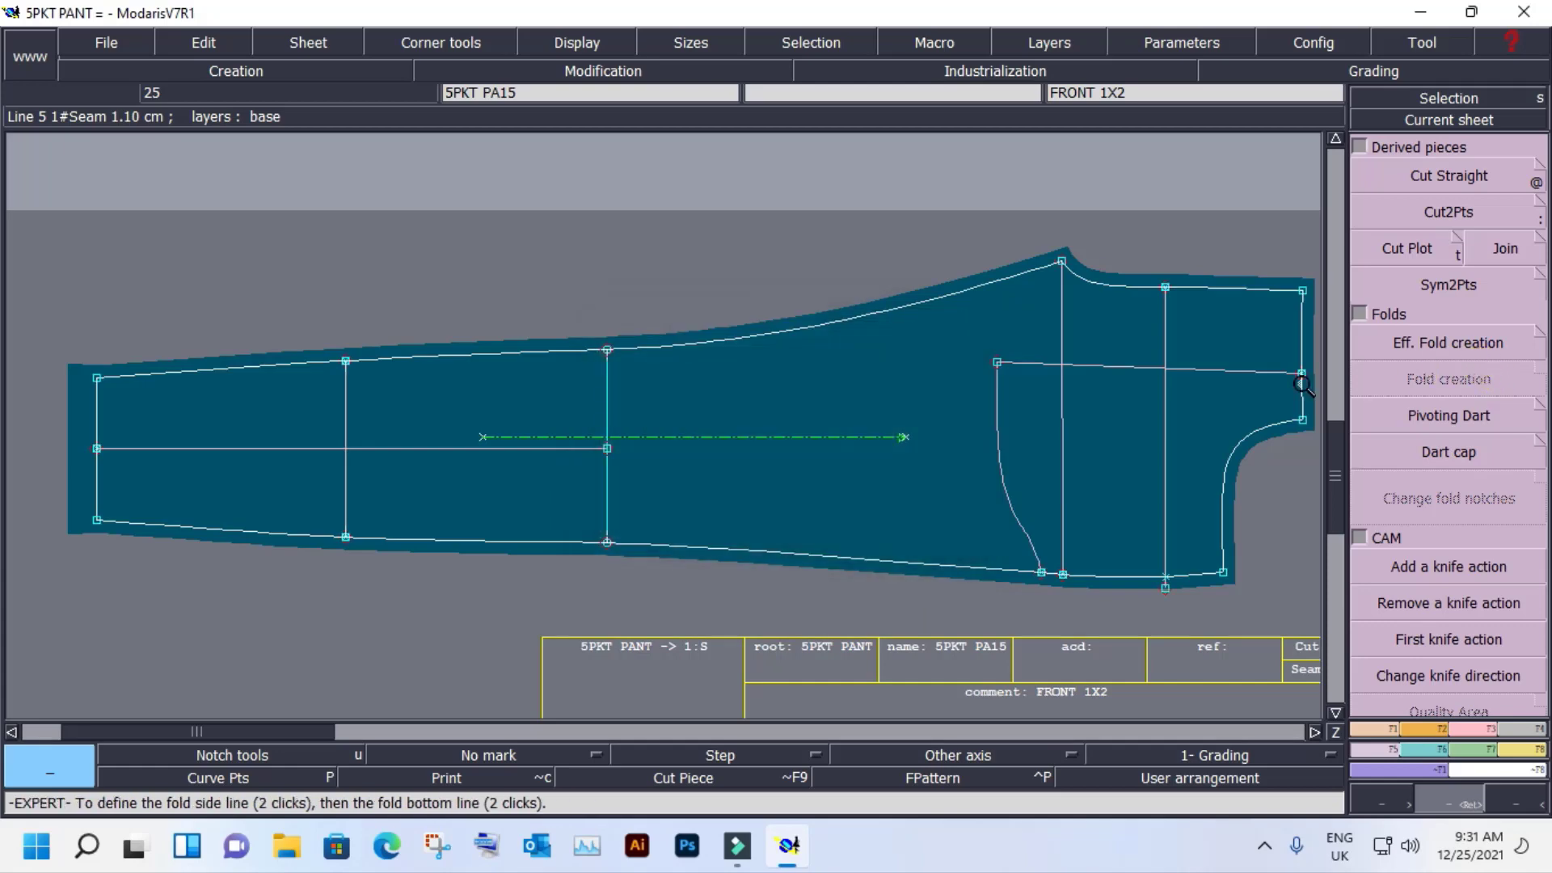
Add 1 and -1 cm developed points on the middle line's seam points, then delete the left horizontal line.
{"action": "left_click", "coordinate": [607, 350]}
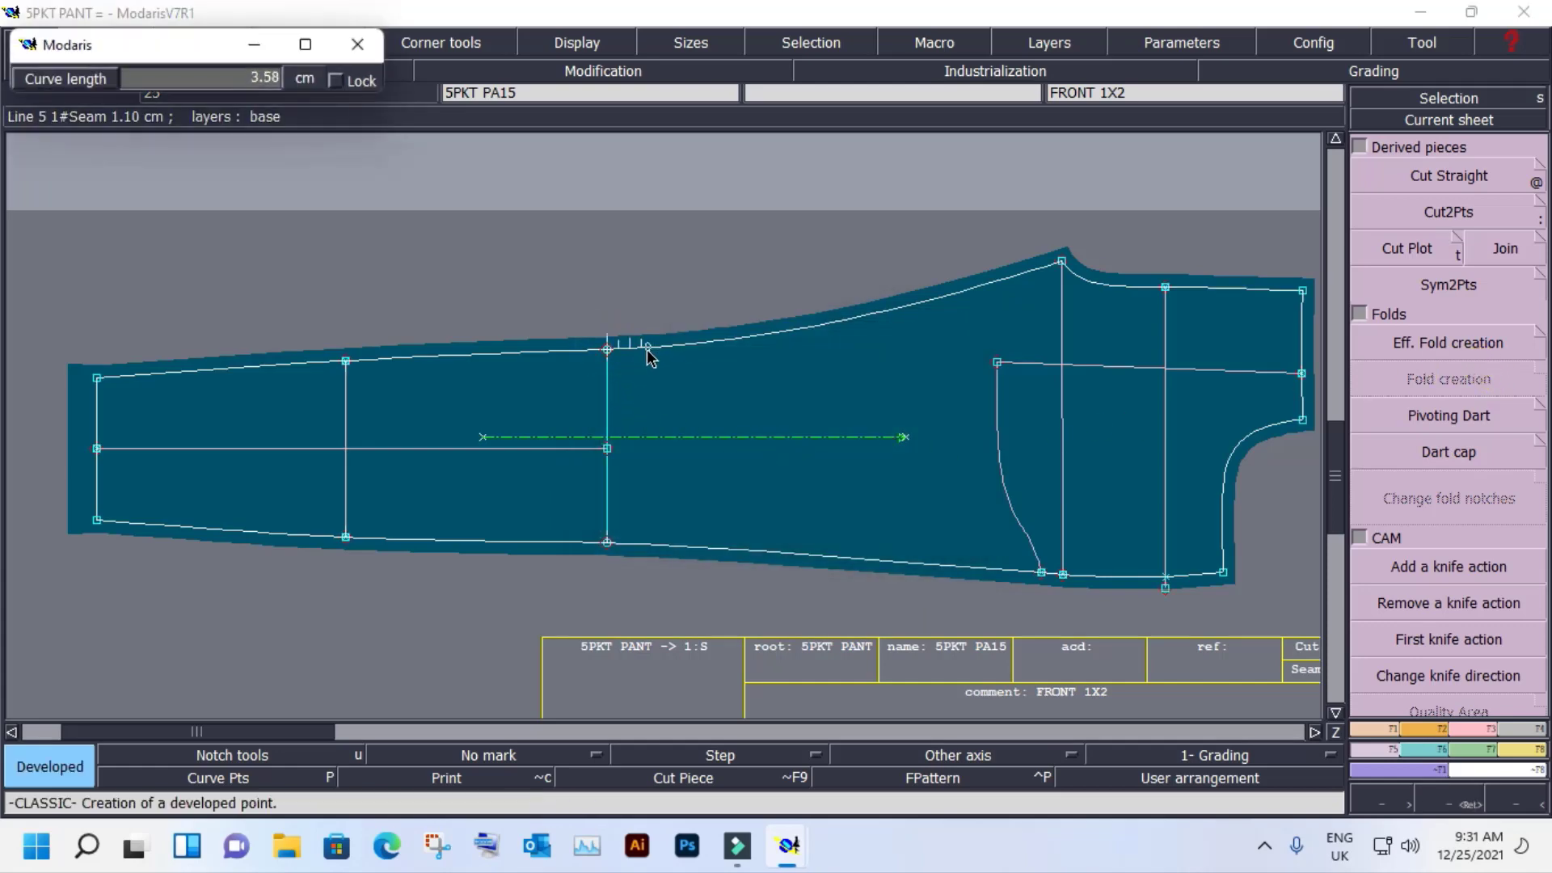
{"action": "key", "text": "Return"}
{"action": "left_click", "coordinate": [608, 543]}
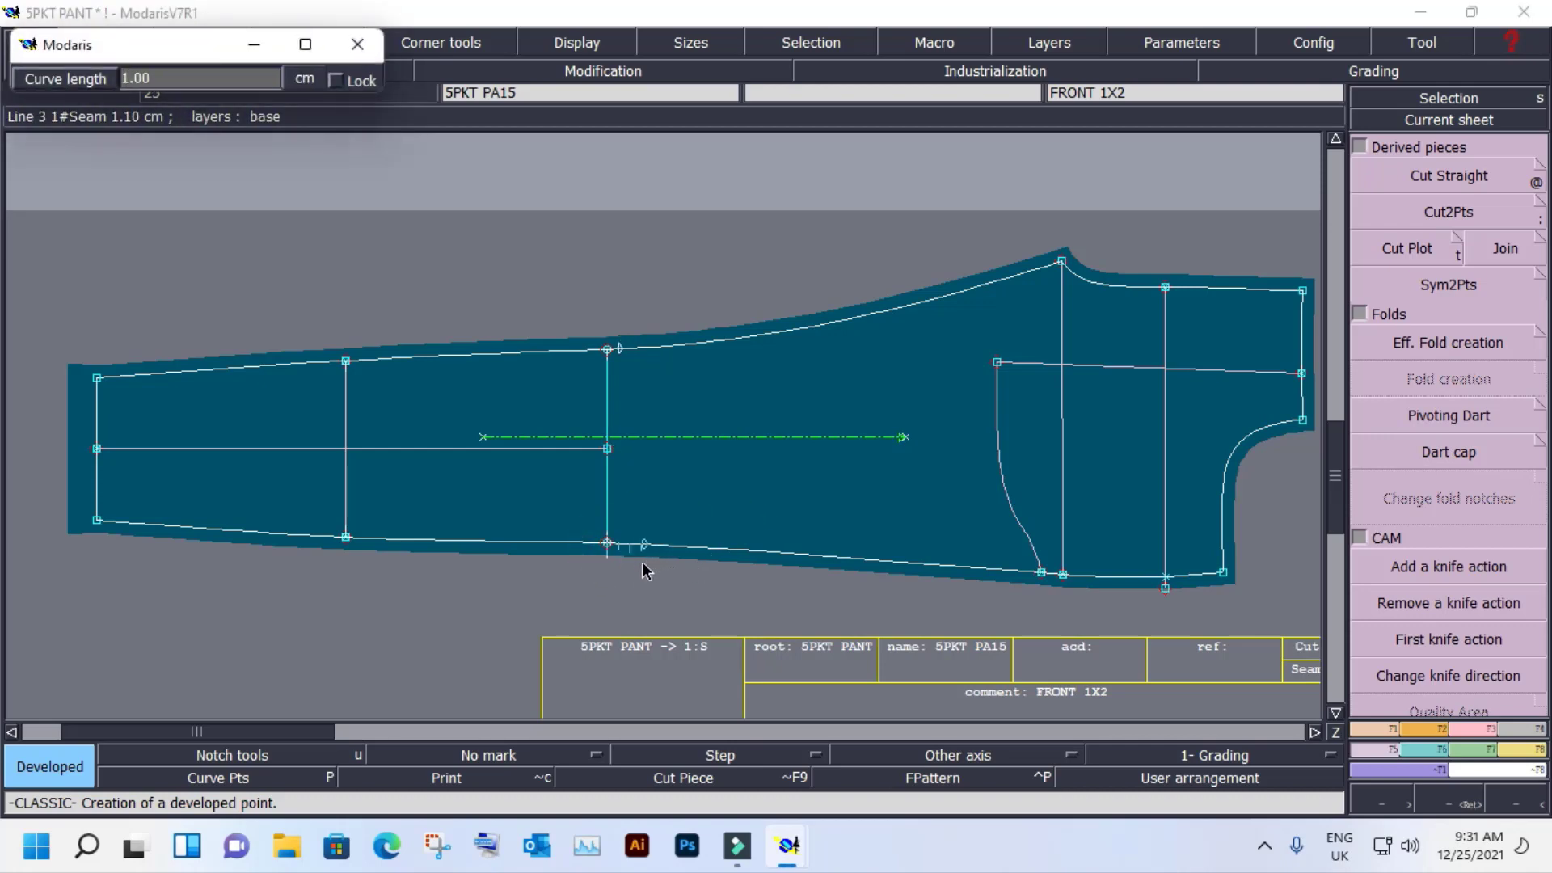
{"action": "key", "text": "Return"}
{"action": "key", "text": "ctrl+z"}
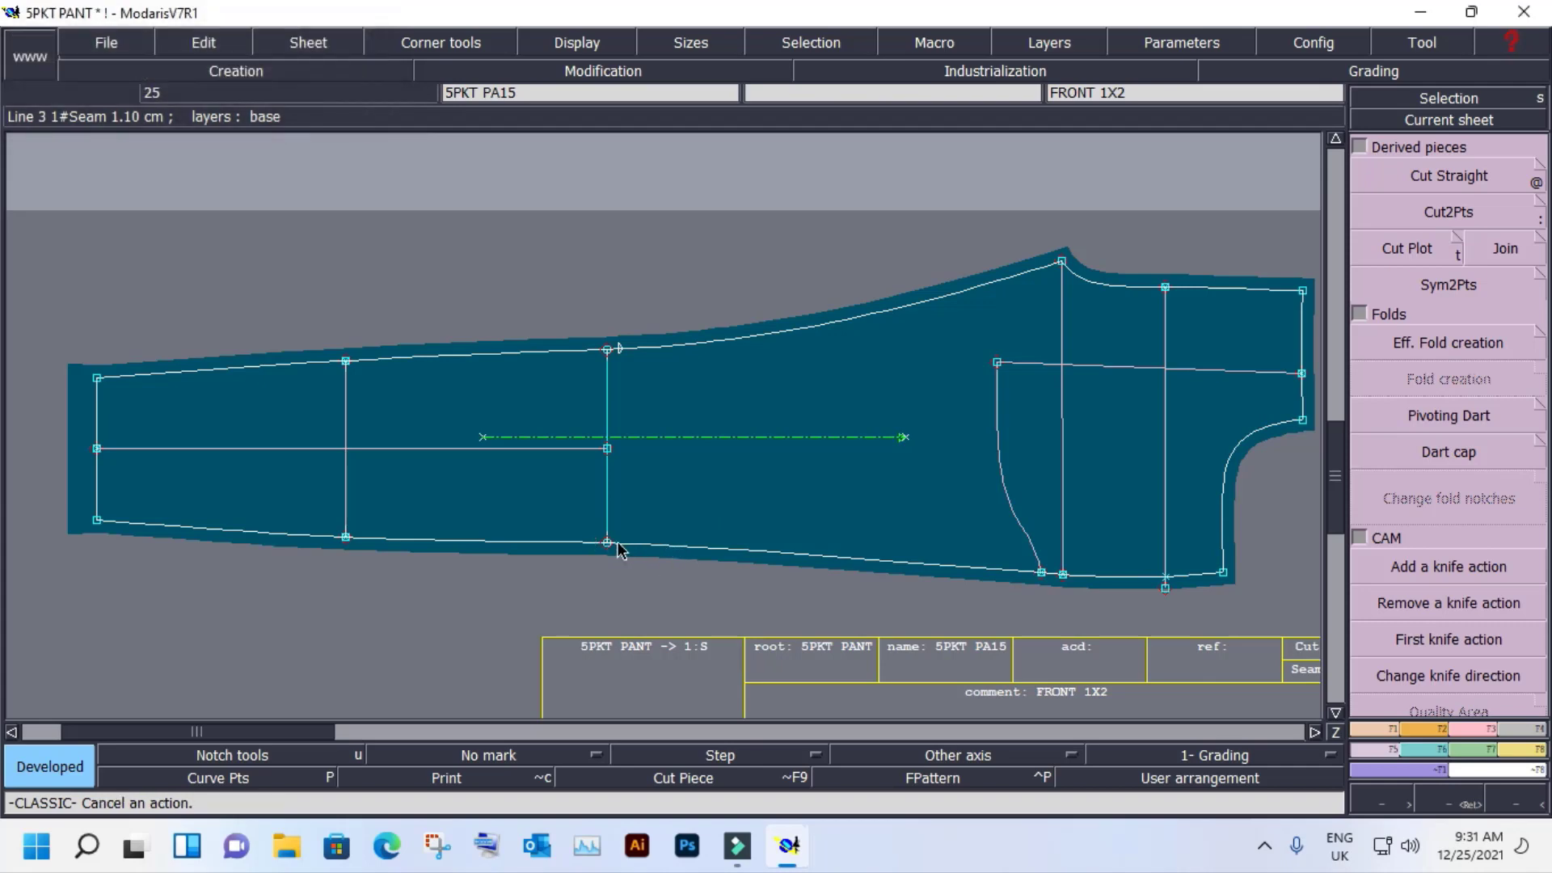
{"action": "left_click", "coordinate": [606, 543]}
{"action": "type", "text": "-1"}
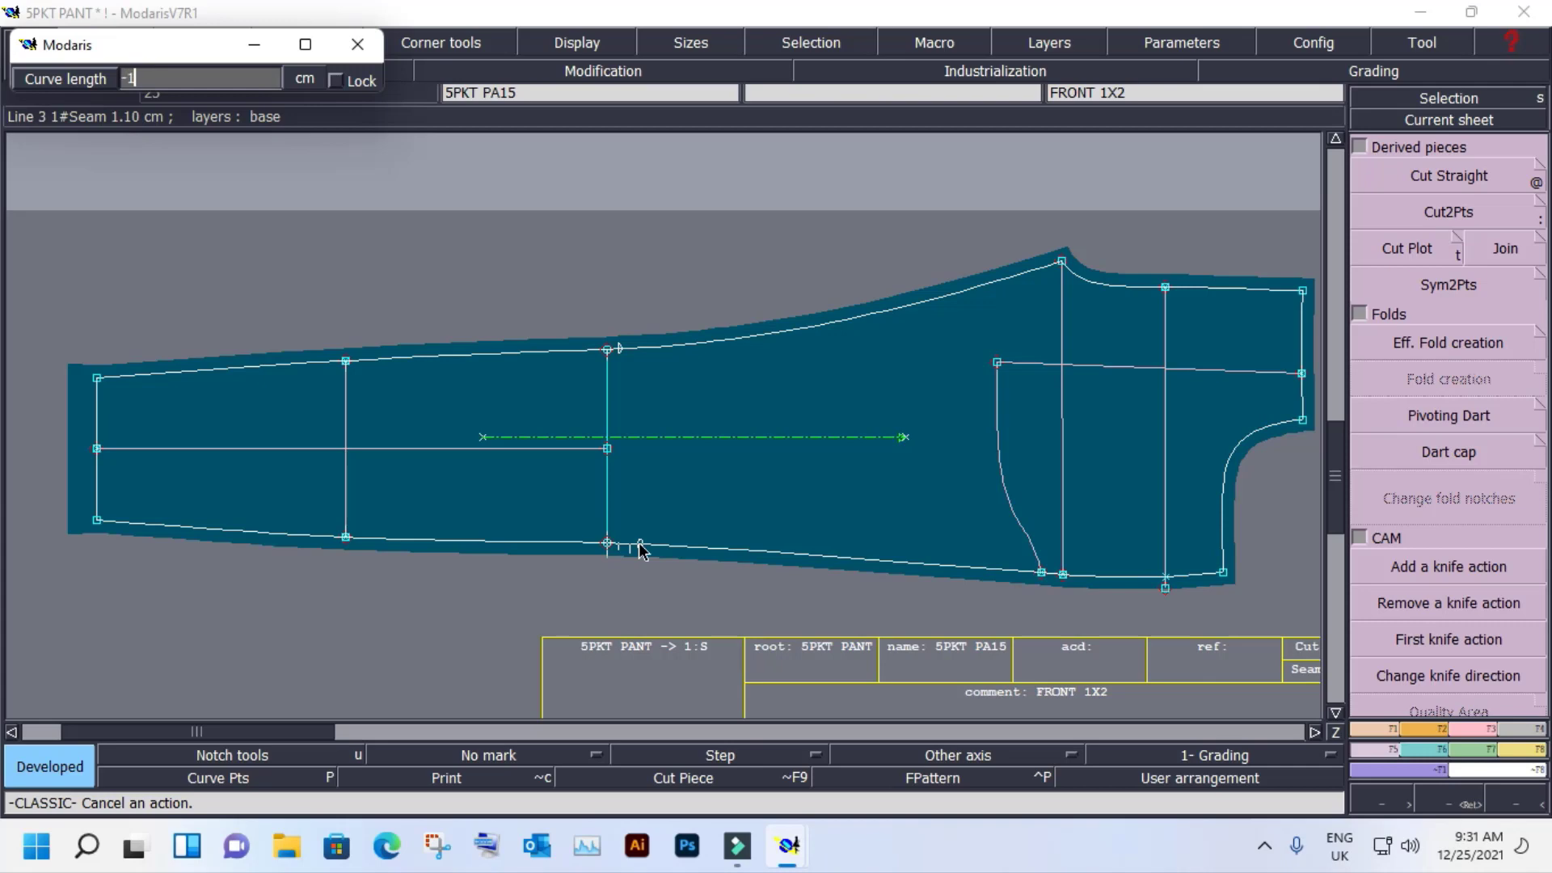
{"action": "key", "text": "Escape"}
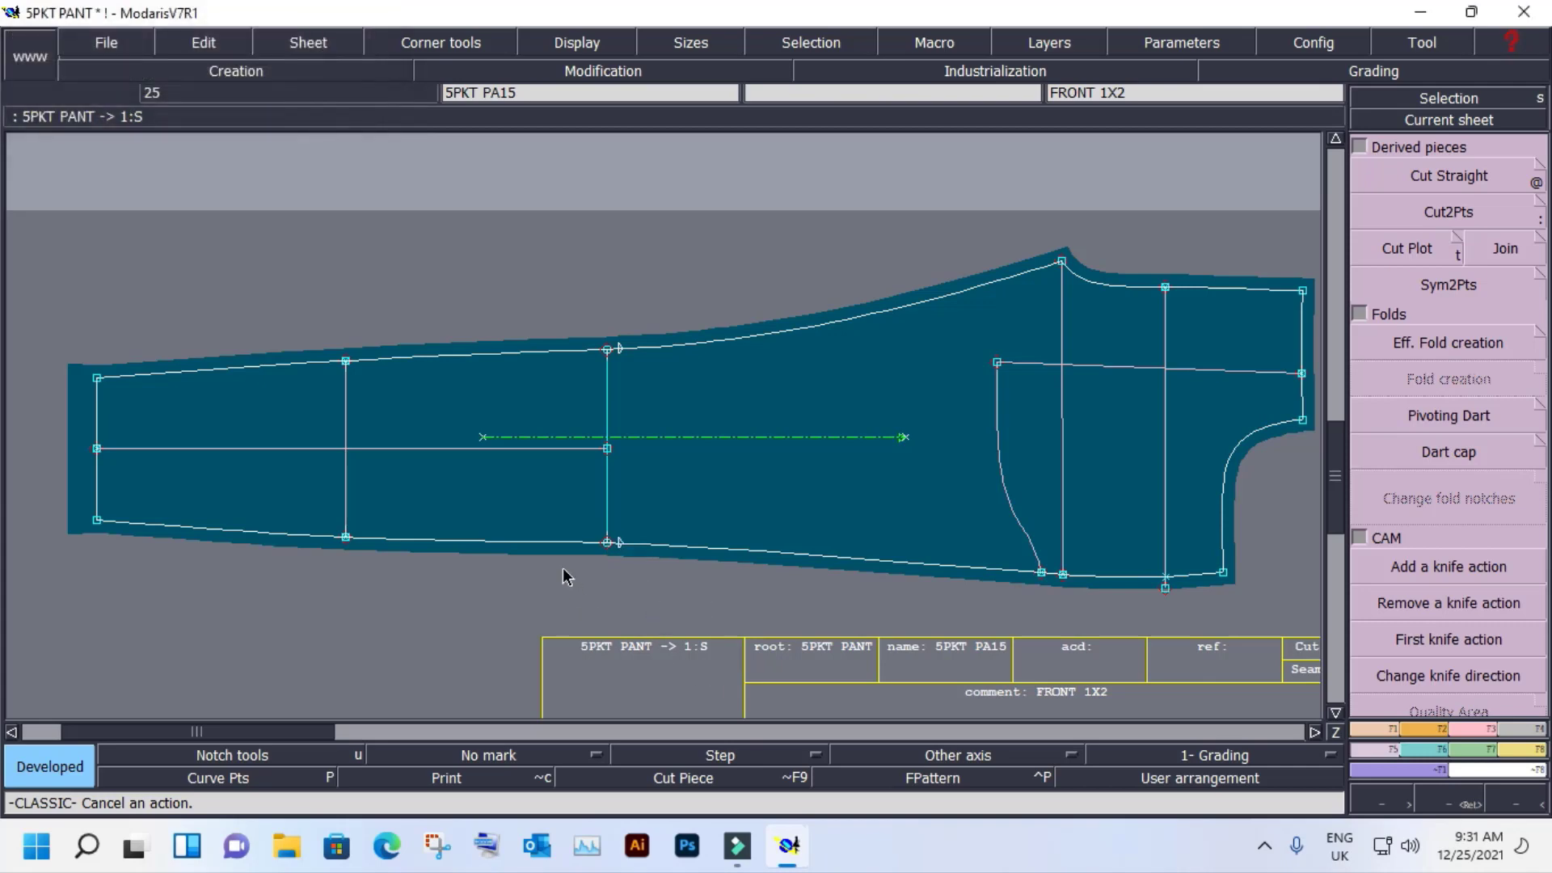
{"action": "key", "text": "Delete"}
{"action": "left_click", "coordinate": [434, 449]}
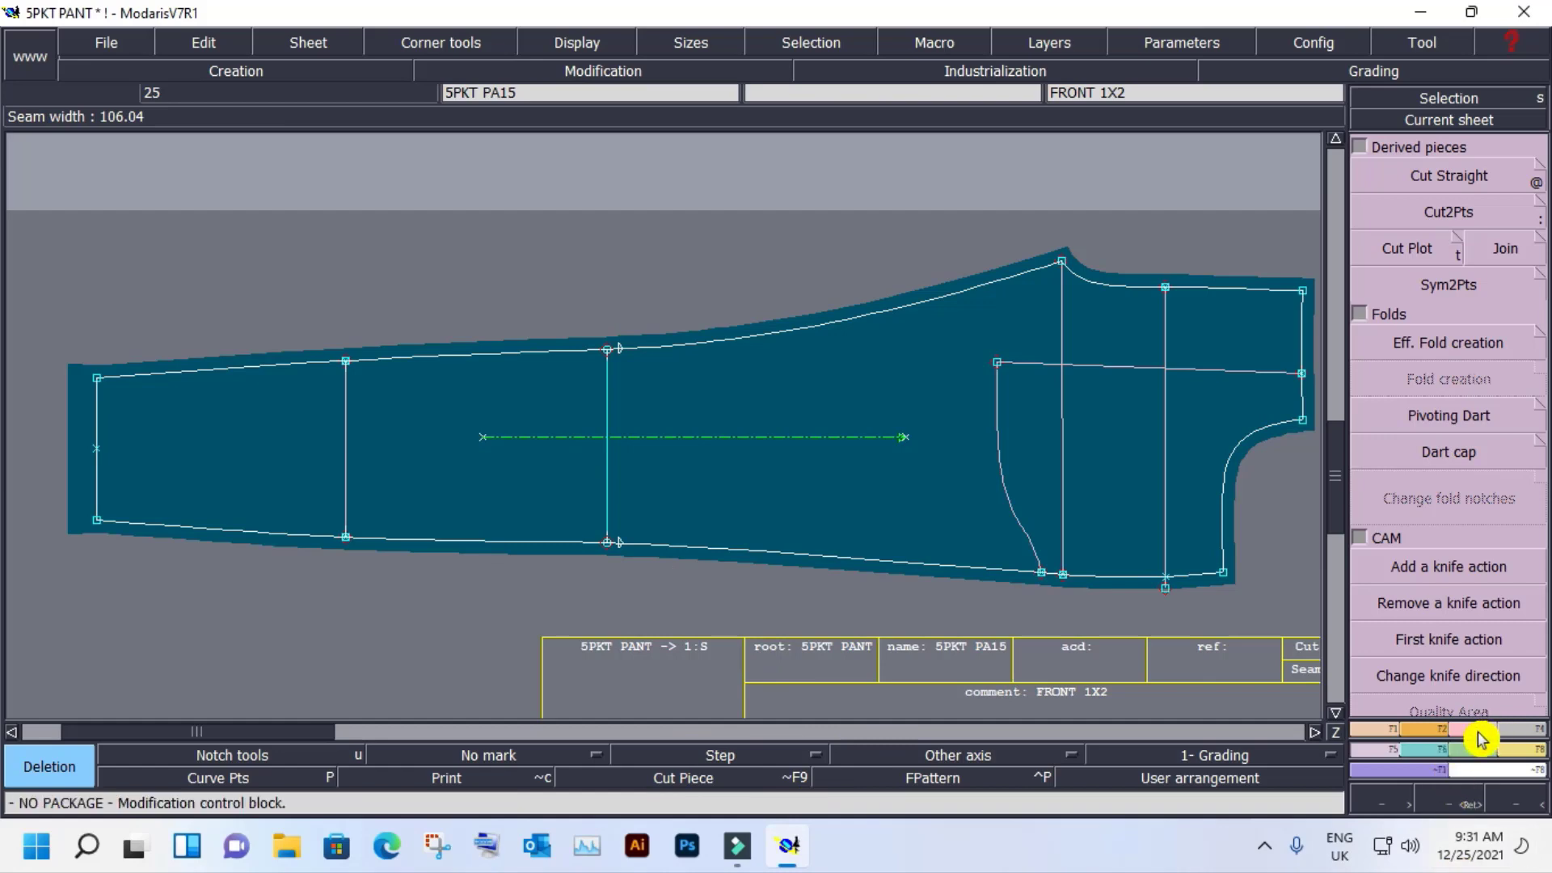
Insert points 1.00 cm beside the knee line's top and bottom nodes.
{"action": "scroll", "coordinate": [1504, 703], "scroll_direction": "up", "scroll_amount": 5}
{"action": "left_click", "coordinate": [1447, 571]}
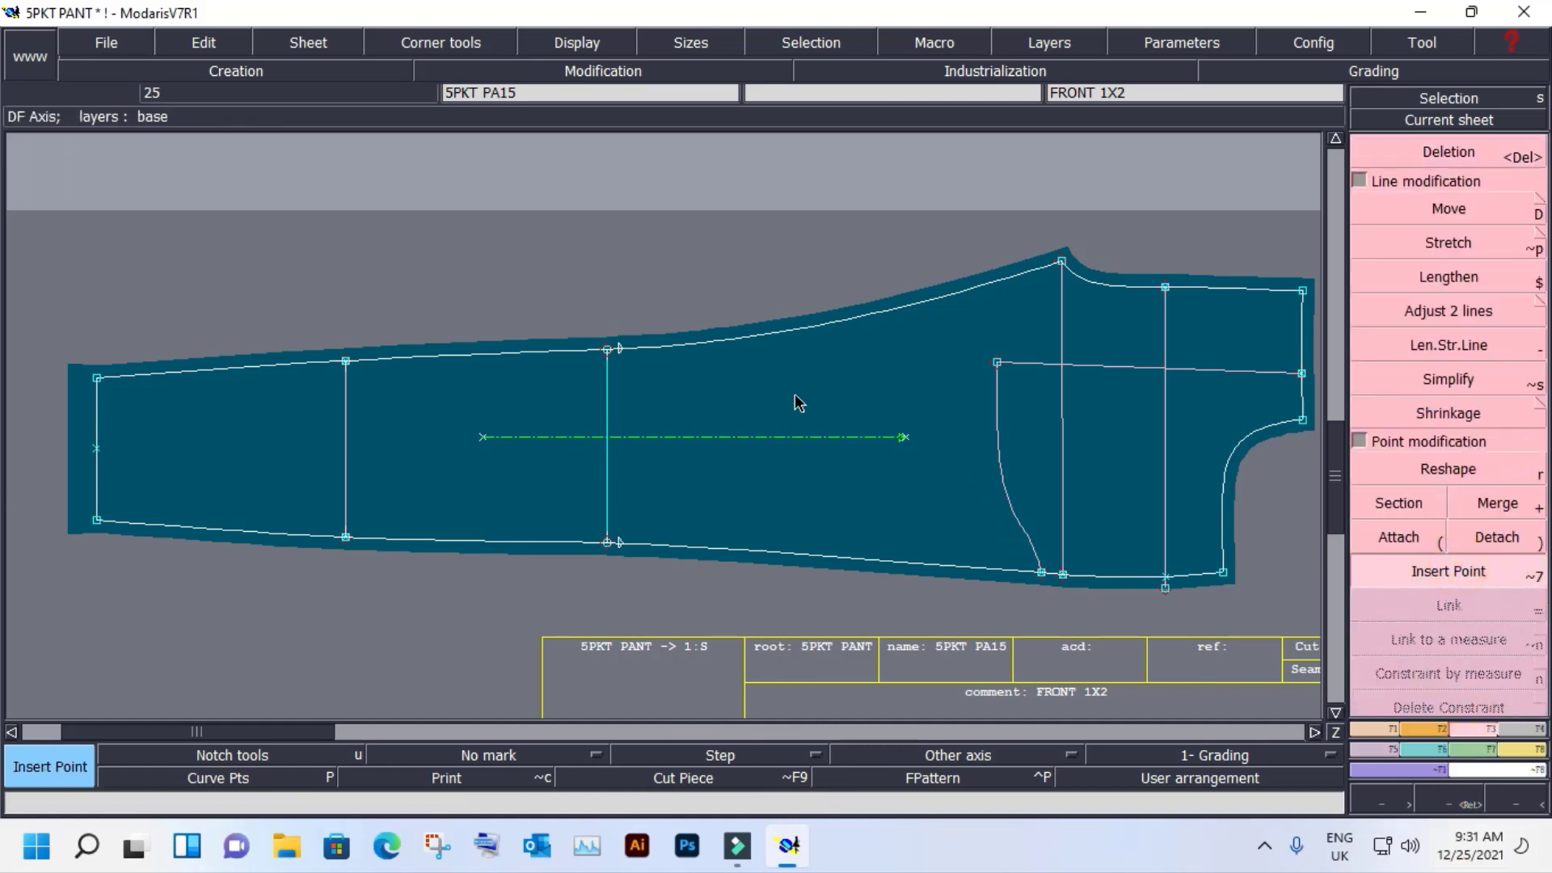
{"action": "left_click", "coordinate": [619, 349]}
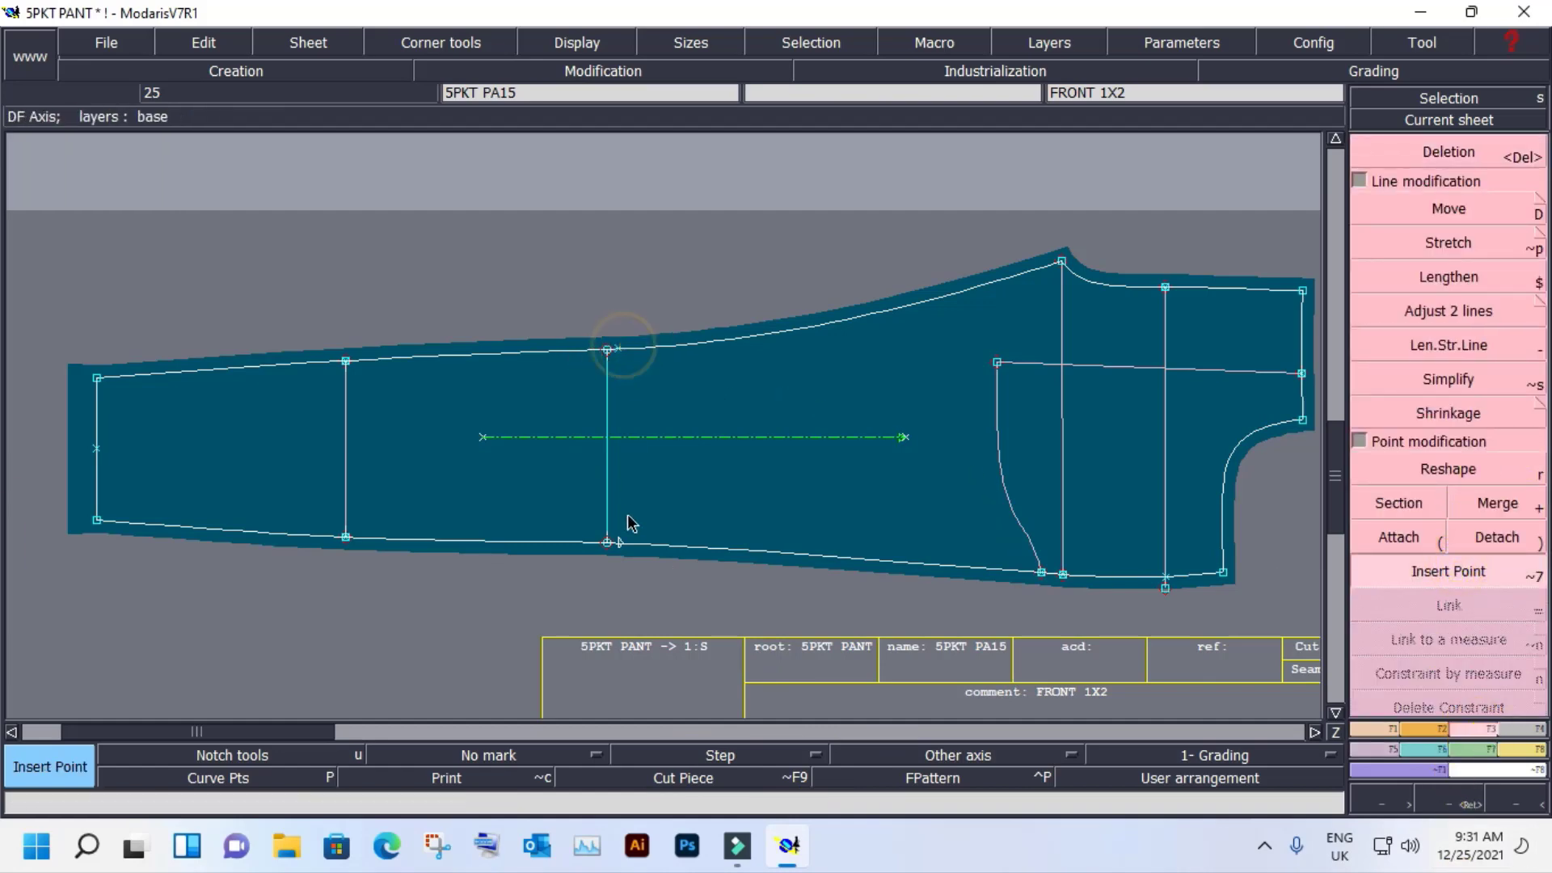
{"action": "left_click", "coordinate": [620, 556]}
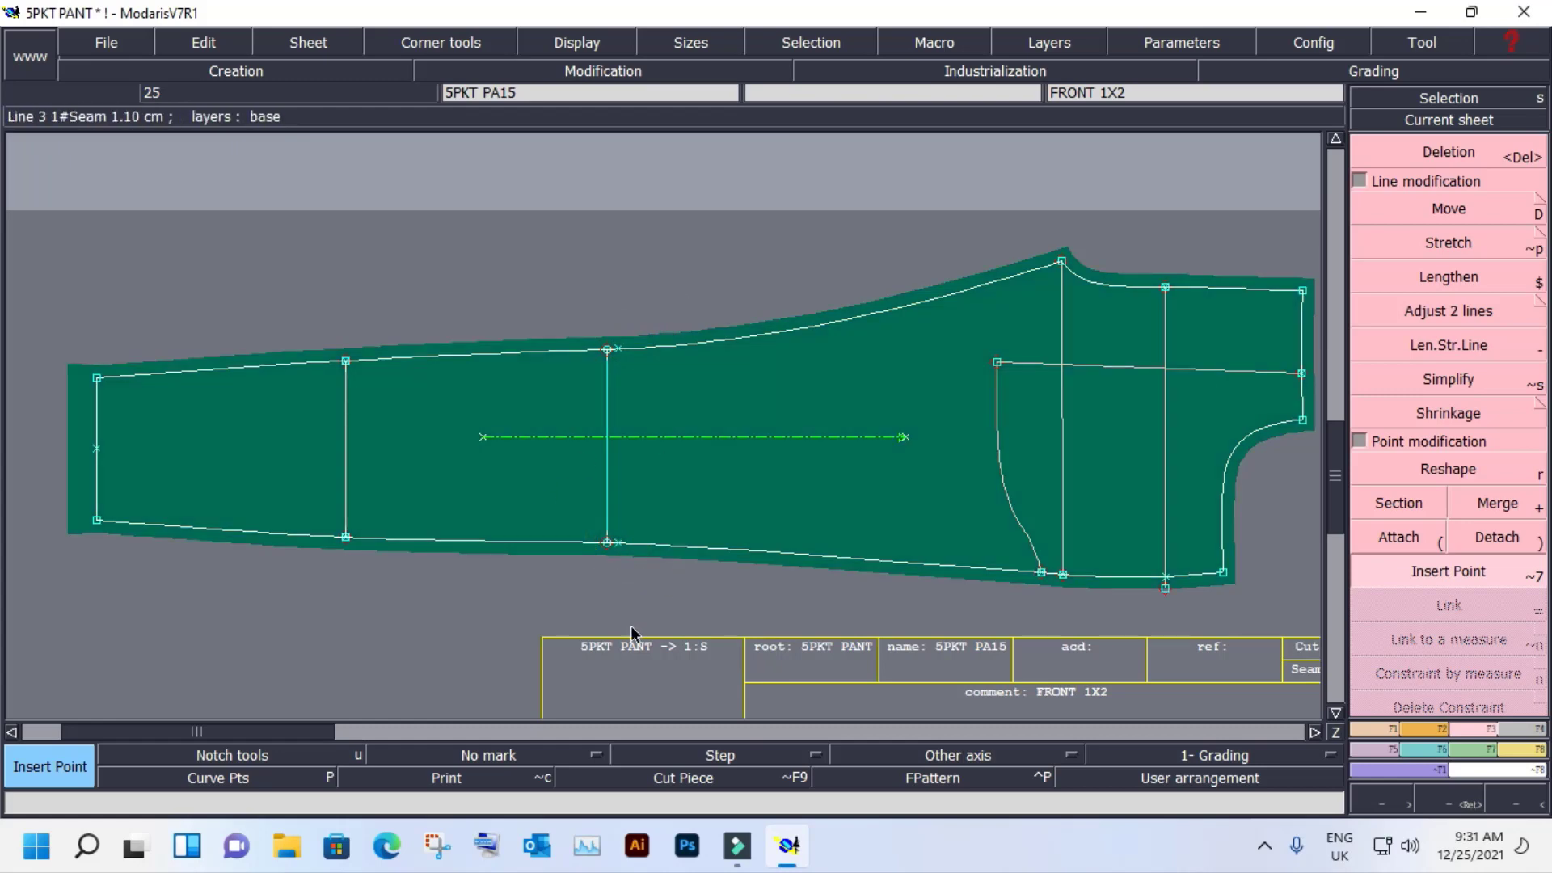
{"action": "left_click", "coordinate": [1372, 760]}
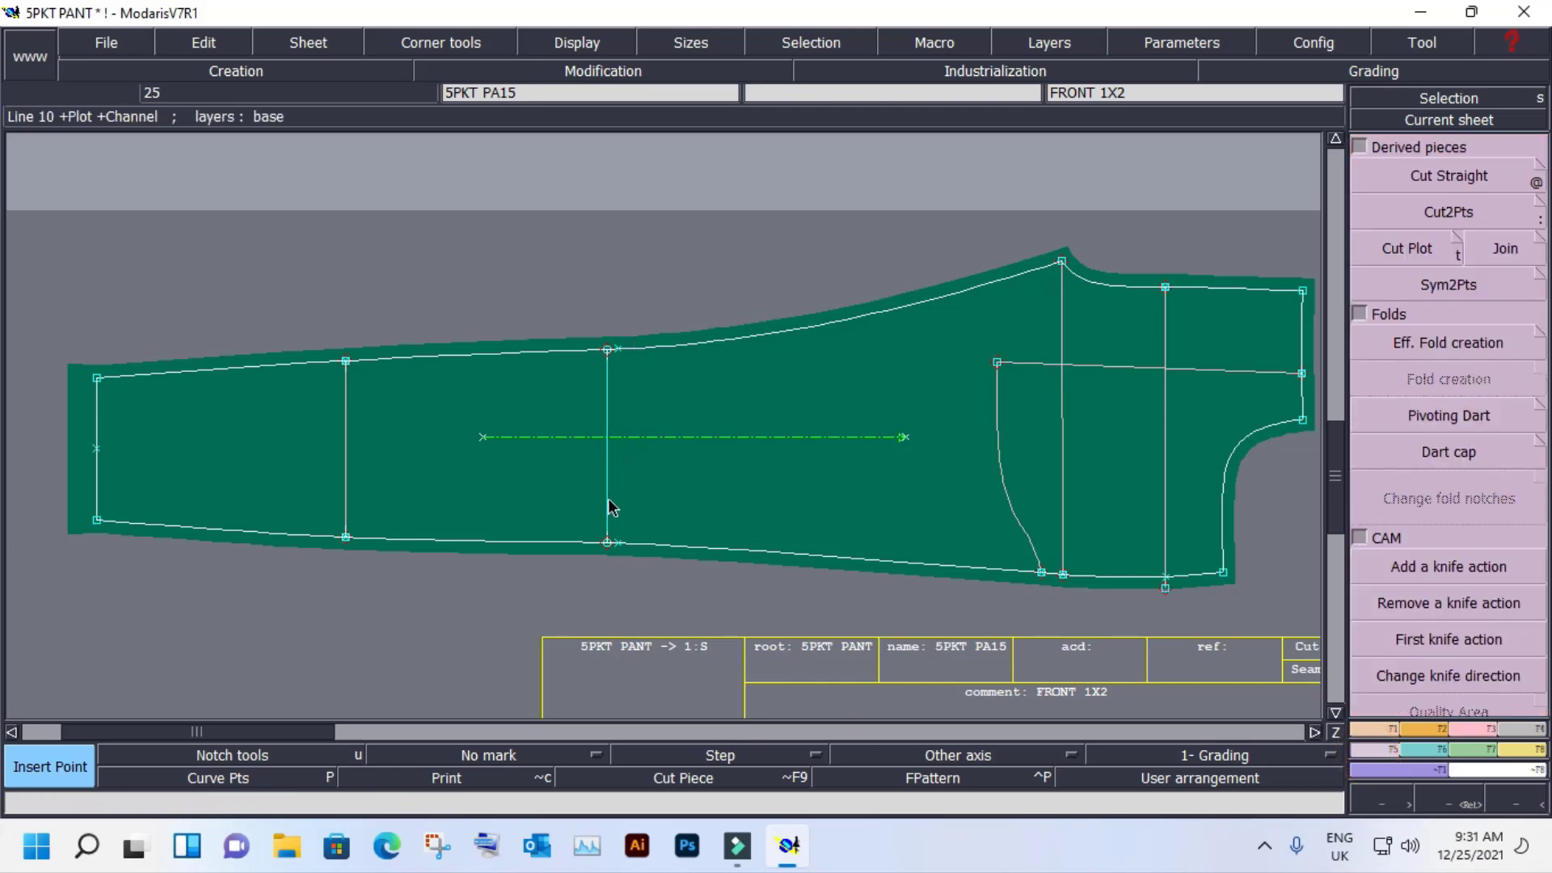
{"action": "left_click", "coordinate": [1475, 364]}
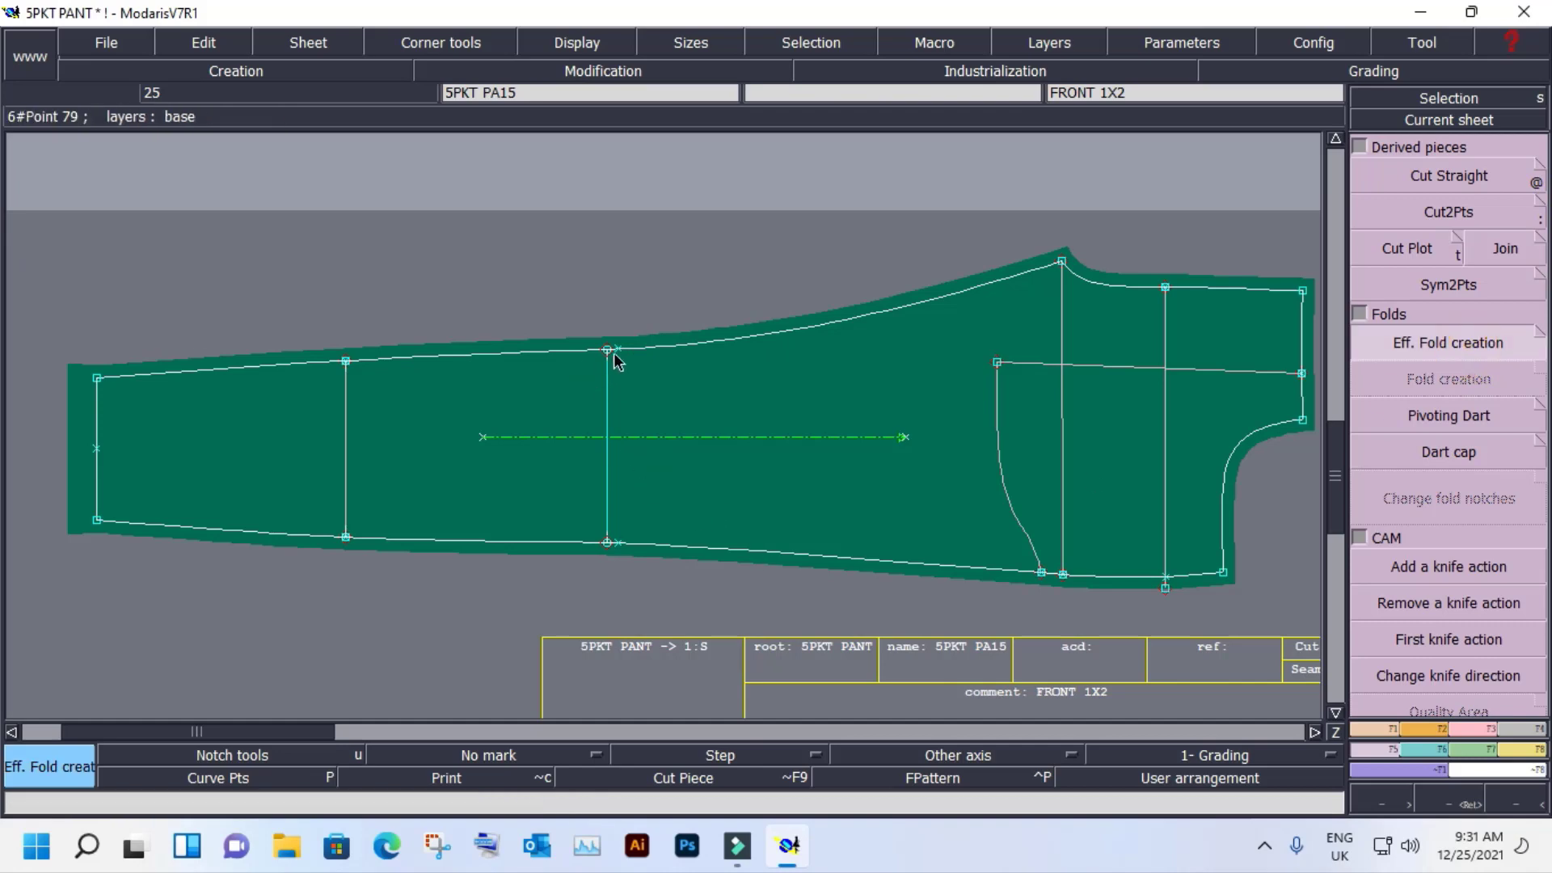
Create an effective fold on the knee line with widths 1.29 cm and 0.99 cm.
{"action": "left_click", "coordinate": [608, 542]}
{"action": "left_click", "coordinate": [608, 550]}
{"action": "left_click", "coordinate": [620, 350]}
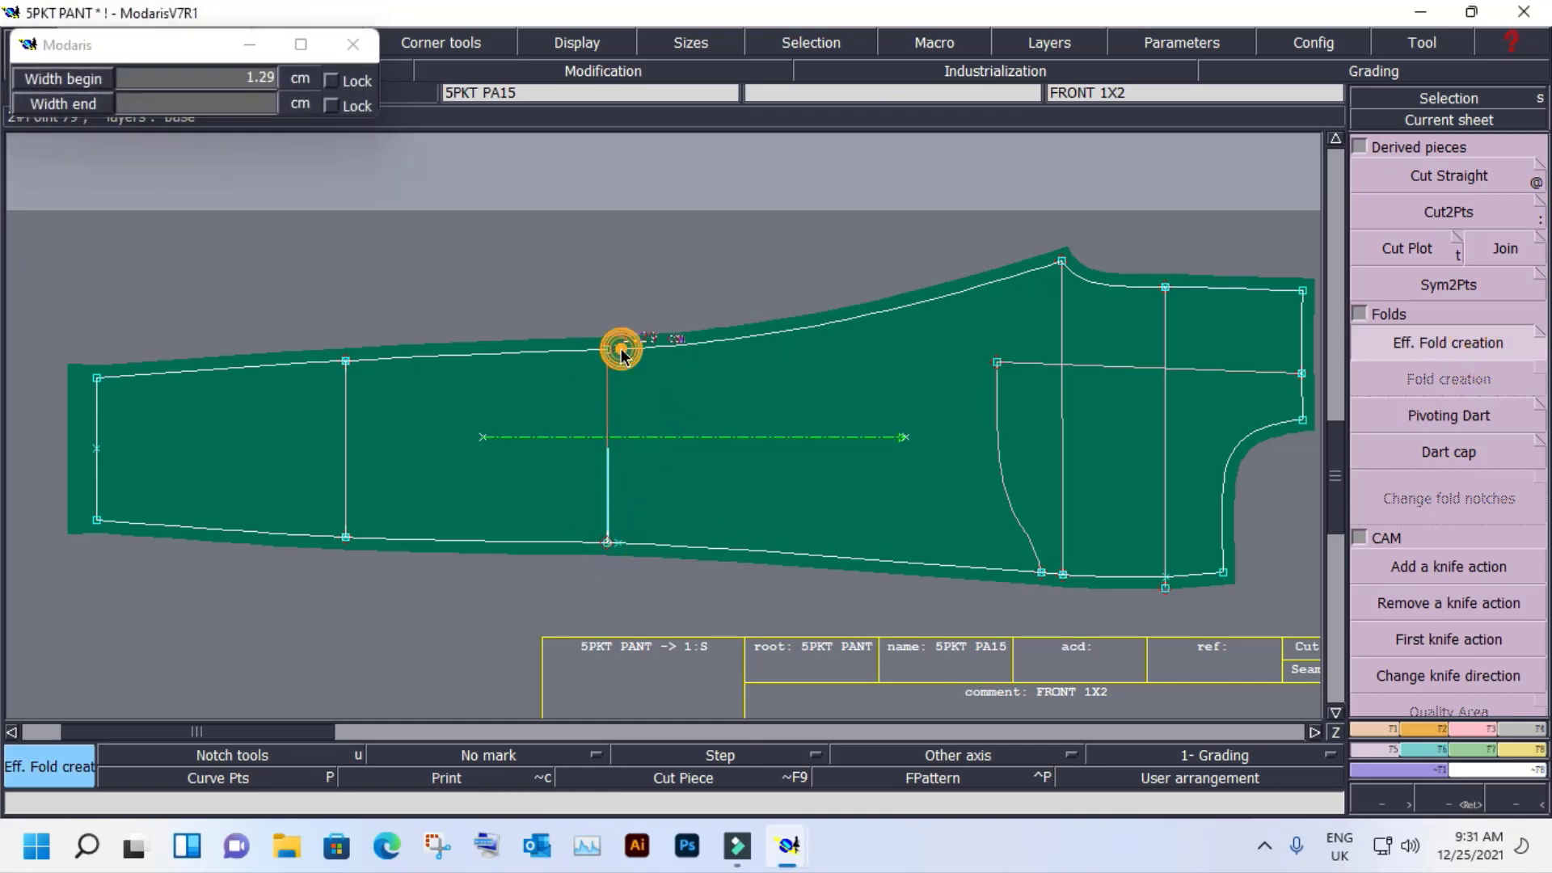
{"action": "left_click", "coordinate": [617, 544]}
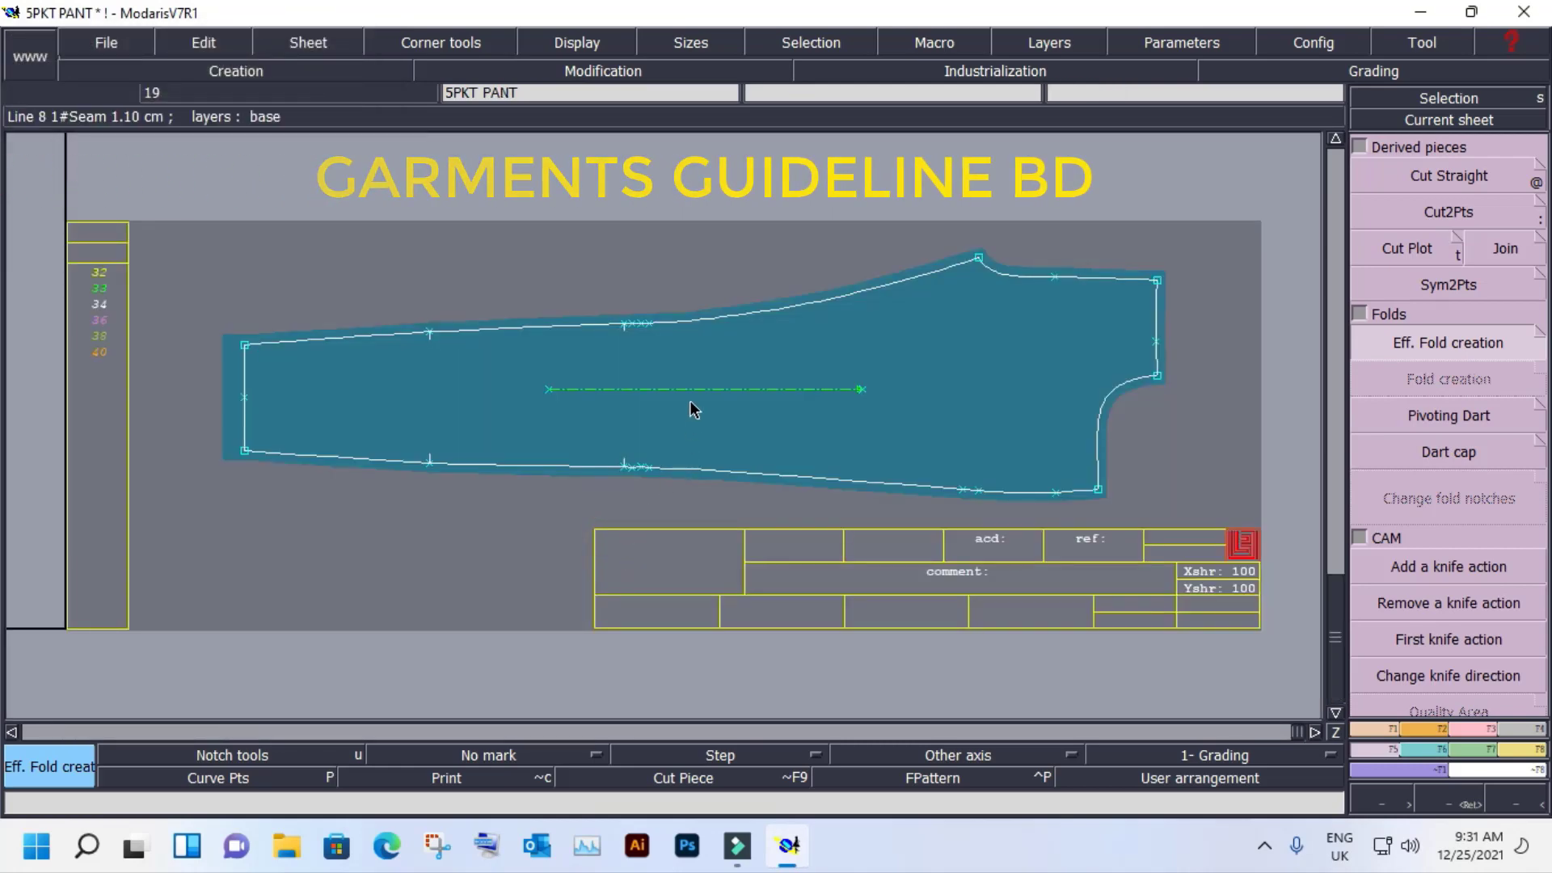
Zoom into the knee and draw three vertical lines between the top and bottom seams.
{"action": "key", "text": "z"}
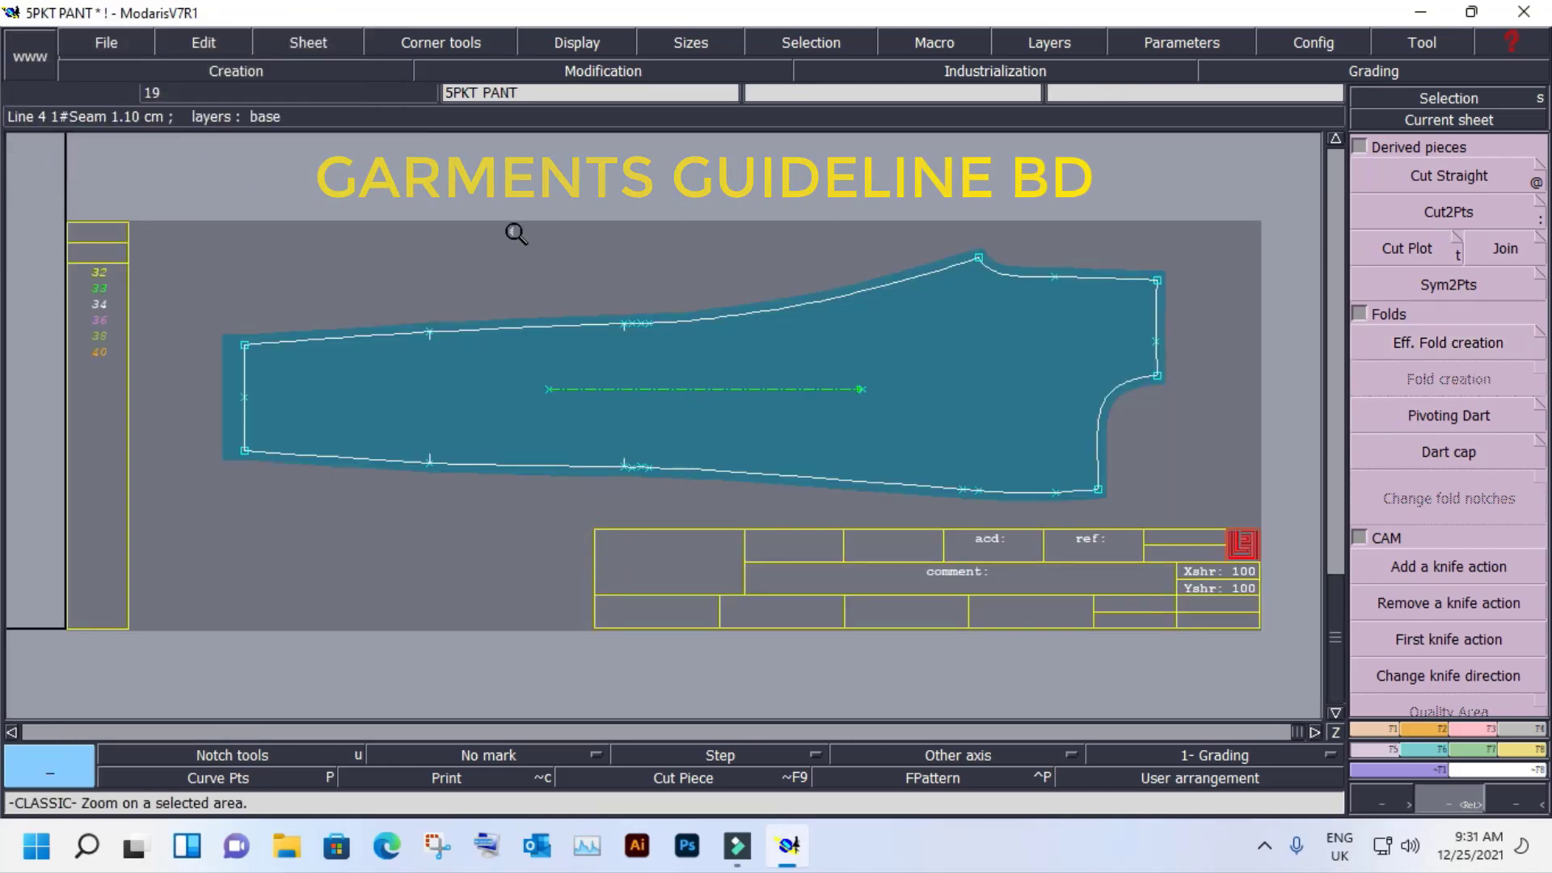
{"action": "left_click", "coordinate": [518, 256]}
{"action": "left_click", "coordinate": [720, 514]}
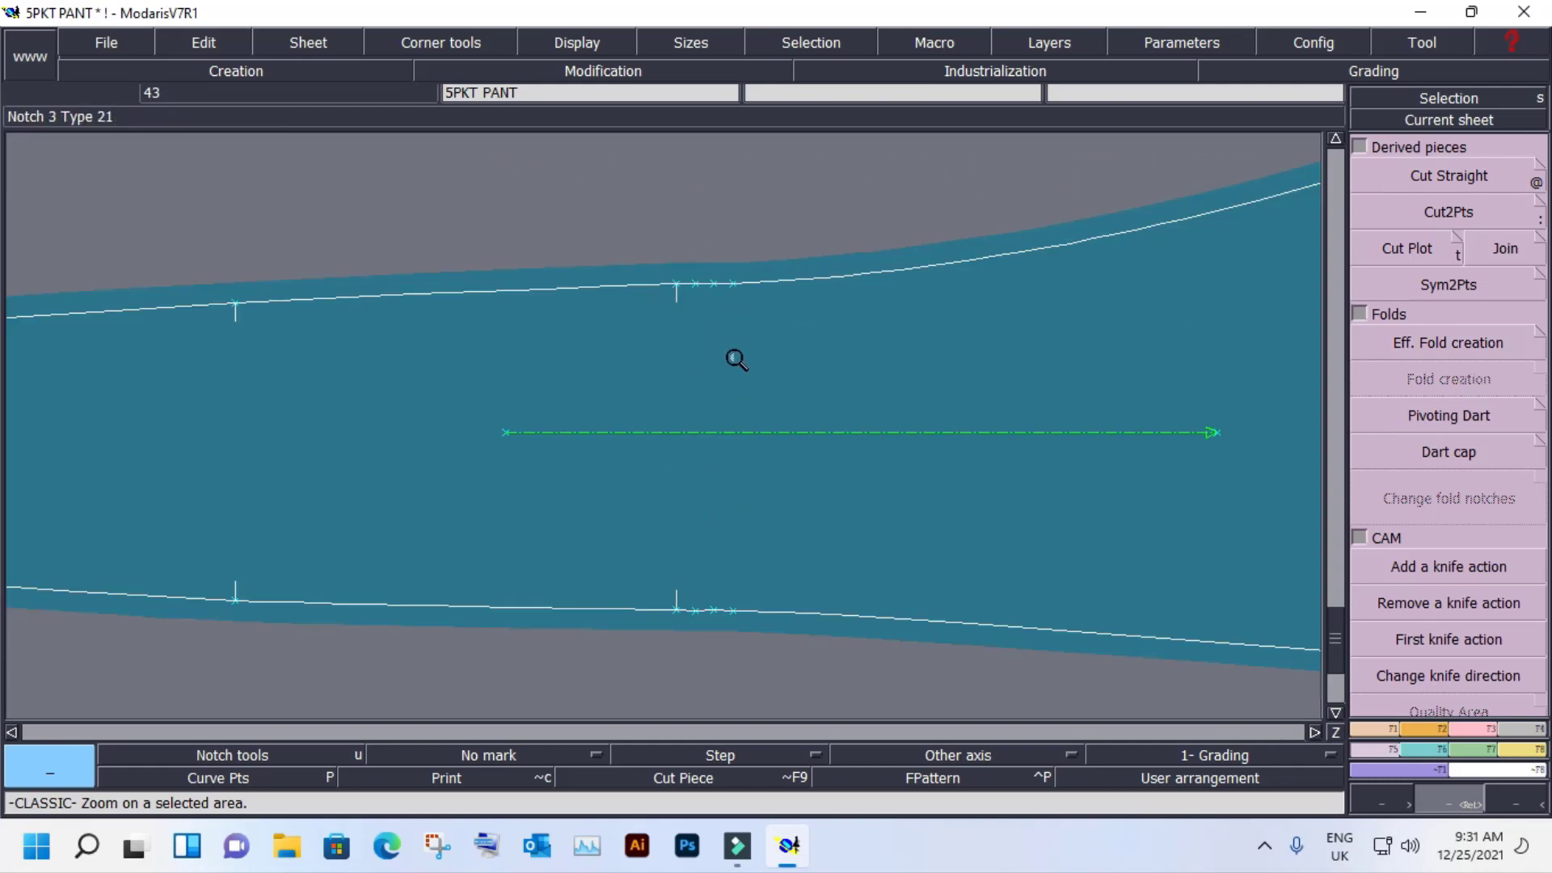
{"action": "key", "text": "Return"}
{"action": "left_click", "coordinate": [677, 285]}
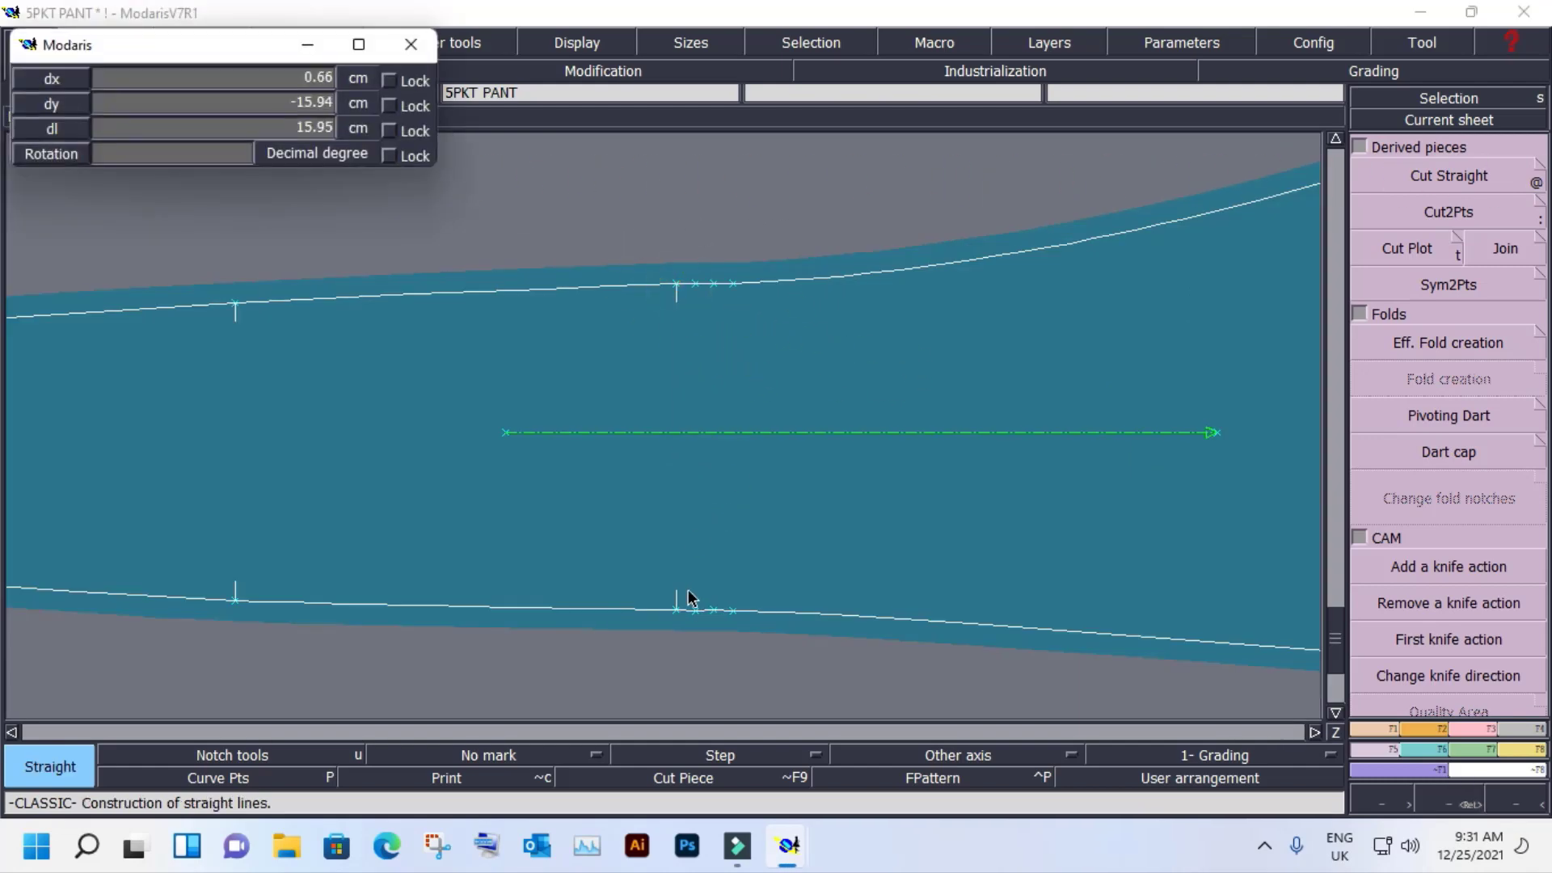
{"action": "left_click", "coordinate": [676, 610]}
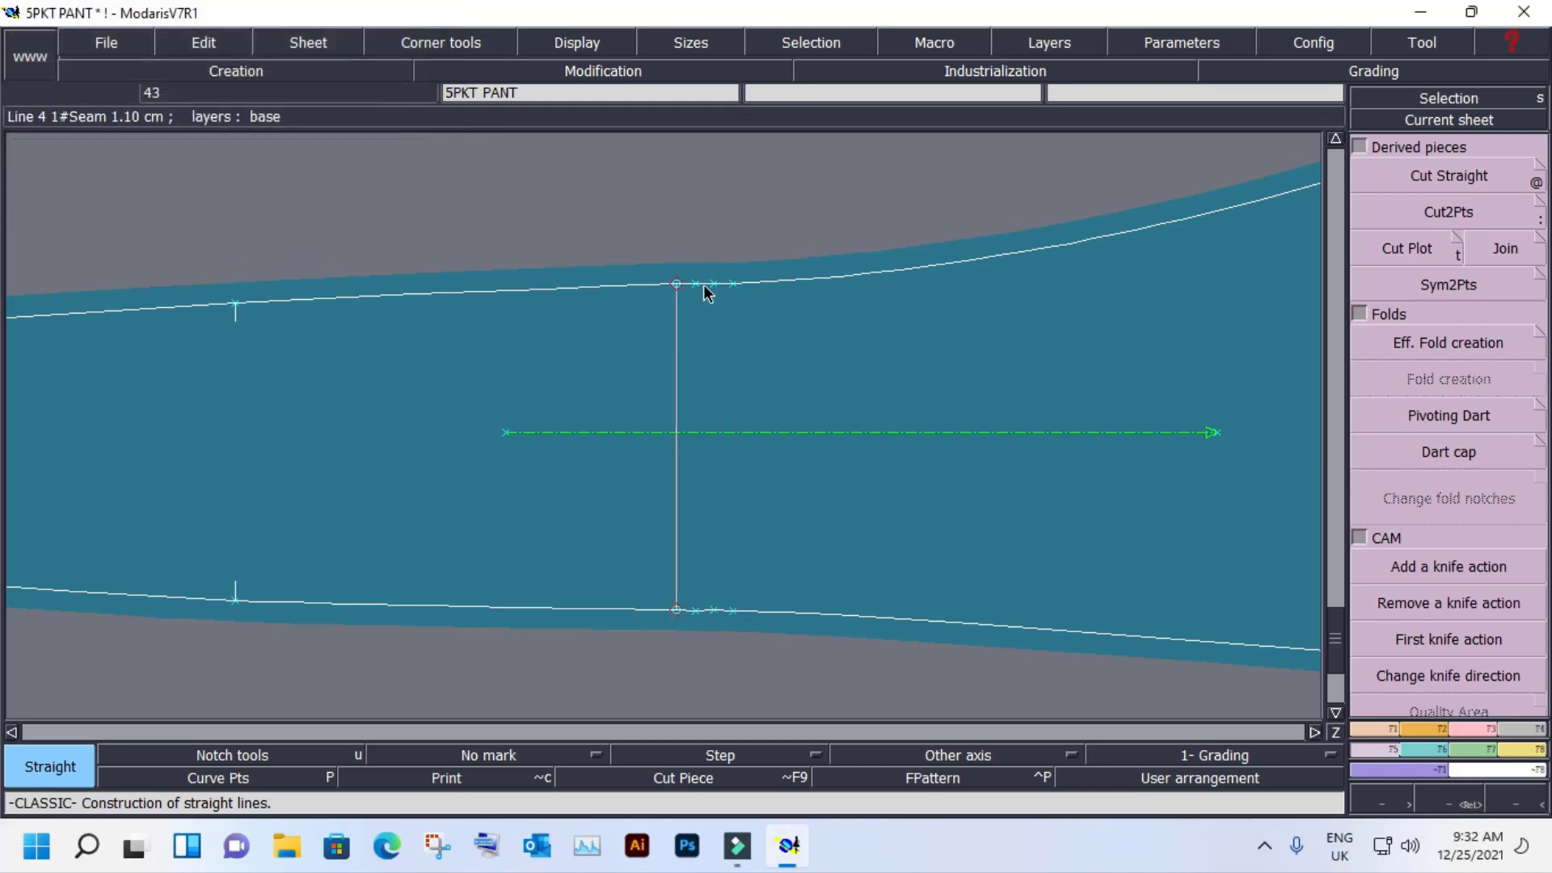
{"action": "left_click", "coordinate": [692, 286]}
{"action": "left_click", "coordinate": [696, 612]}
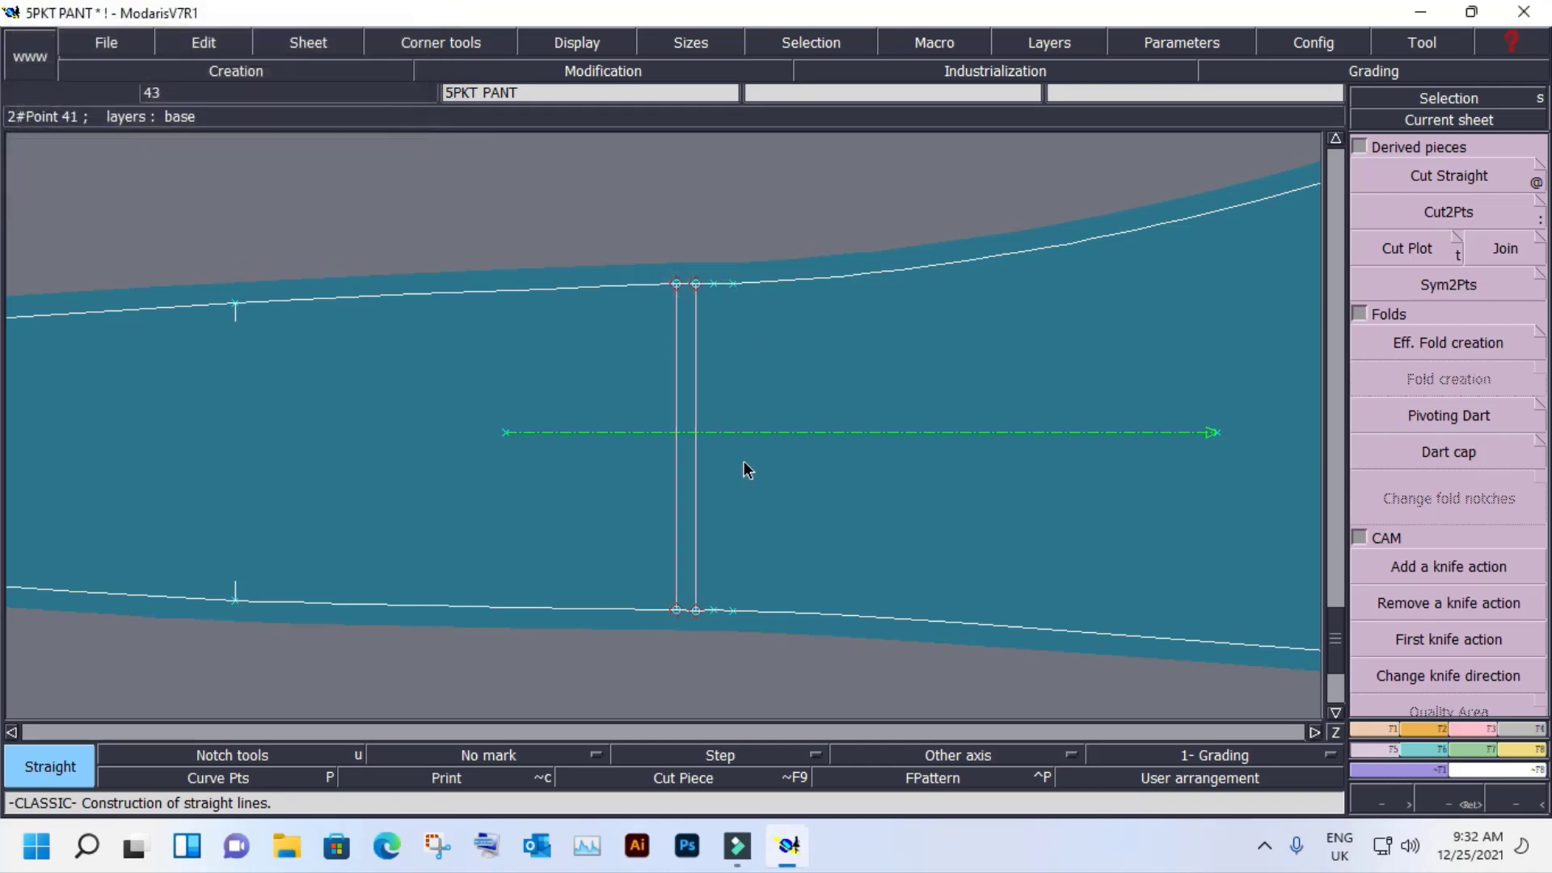
{"action": "left_click", "coordinate": [715, 285]}
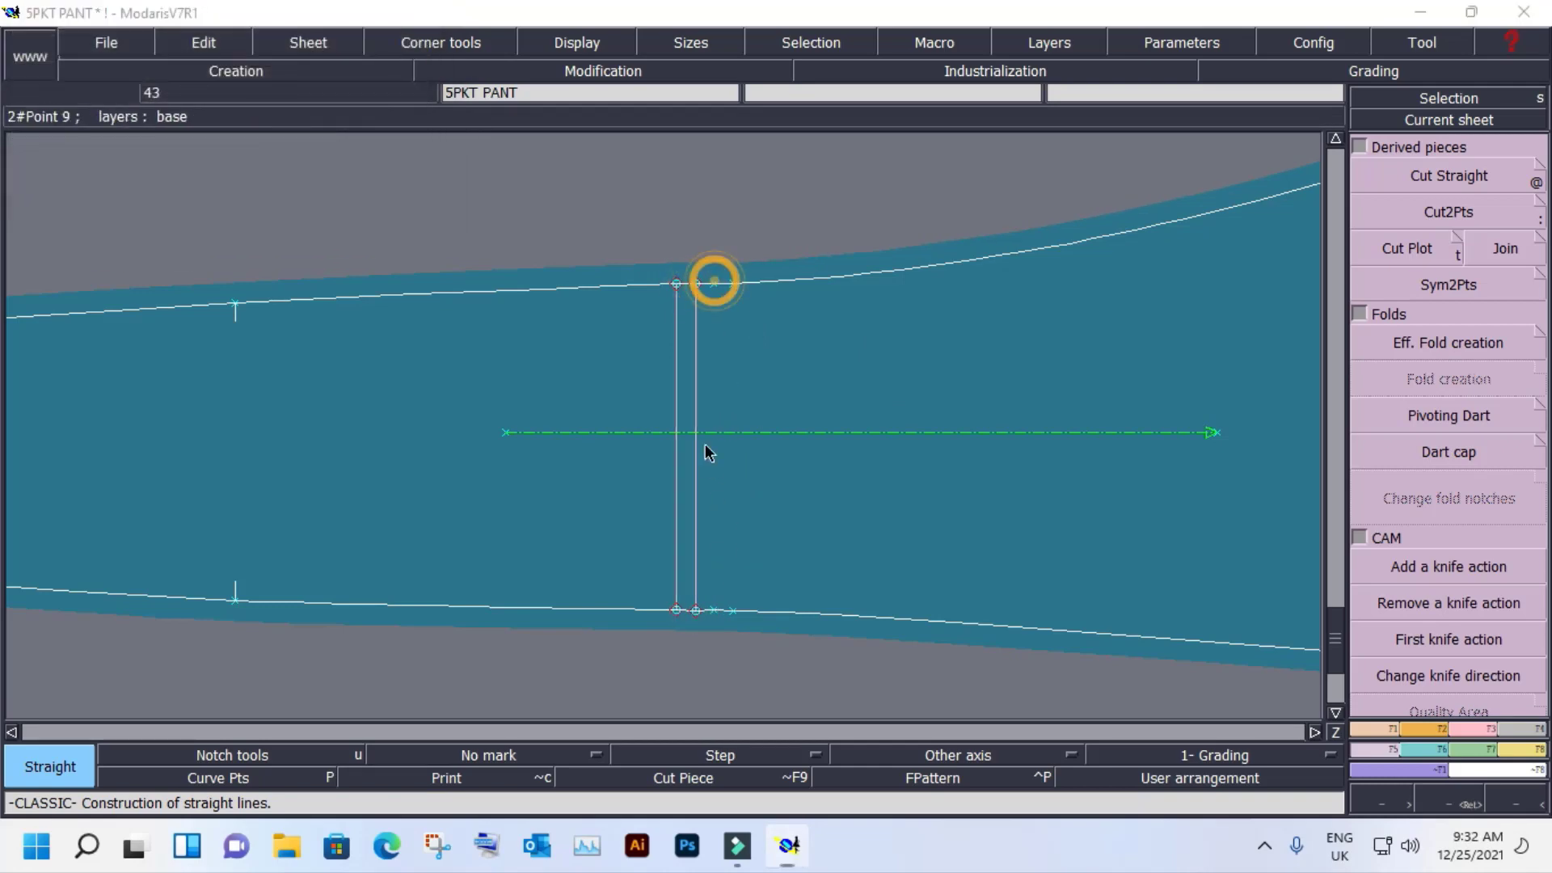
{"action": "left_click", "coordinate": [716, 612]}
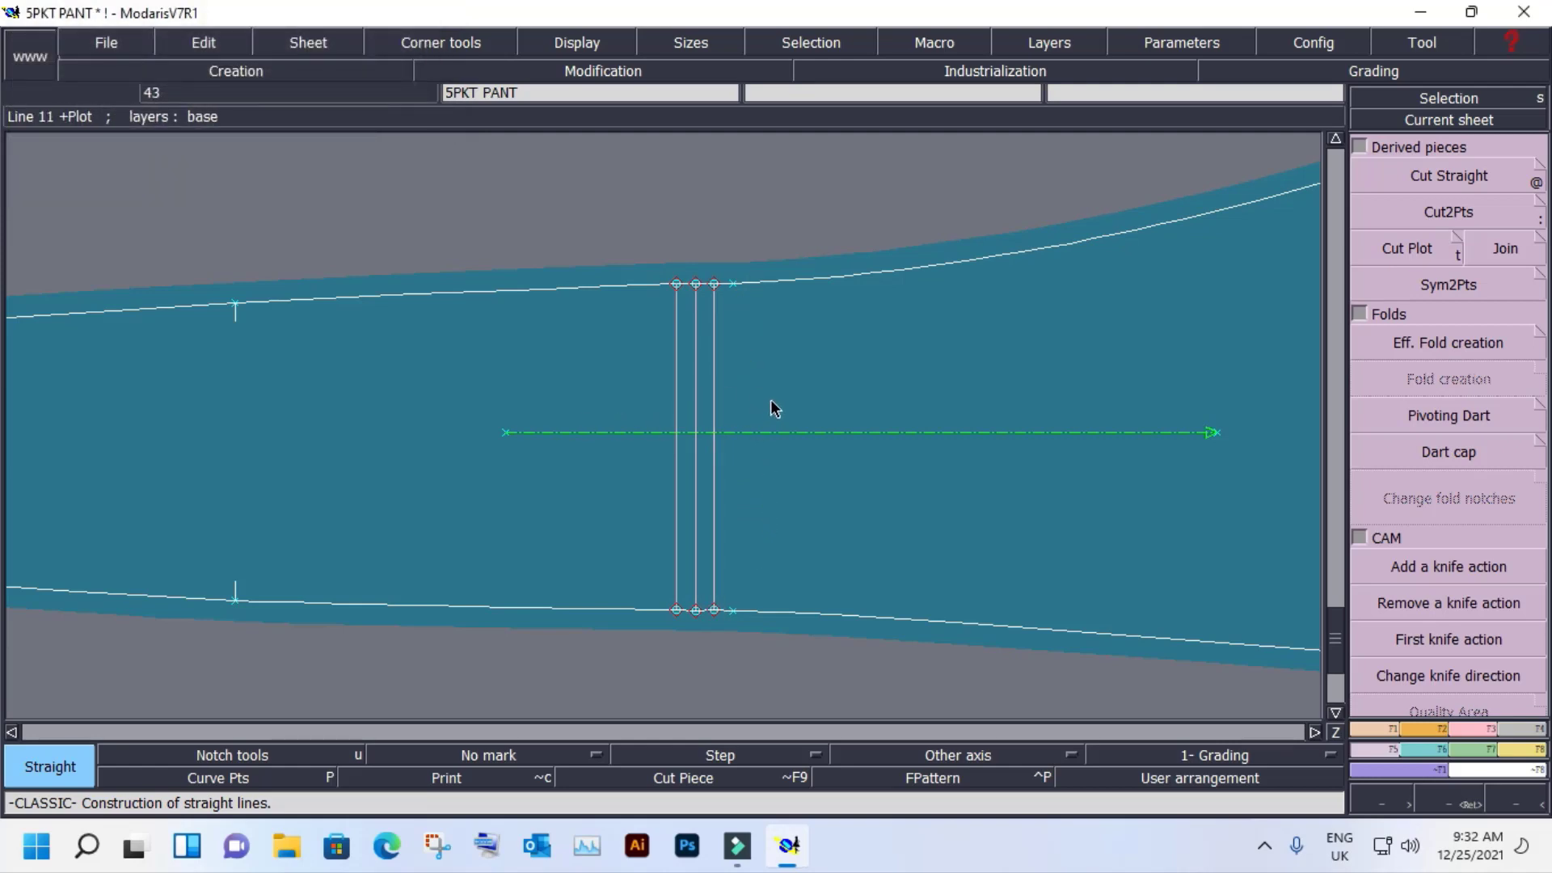
Delete the stray points on the top and bottom edges.
{"action": "key", "text": "Delete"}
{"action": "left_click", "coordinate": [732, 283]}
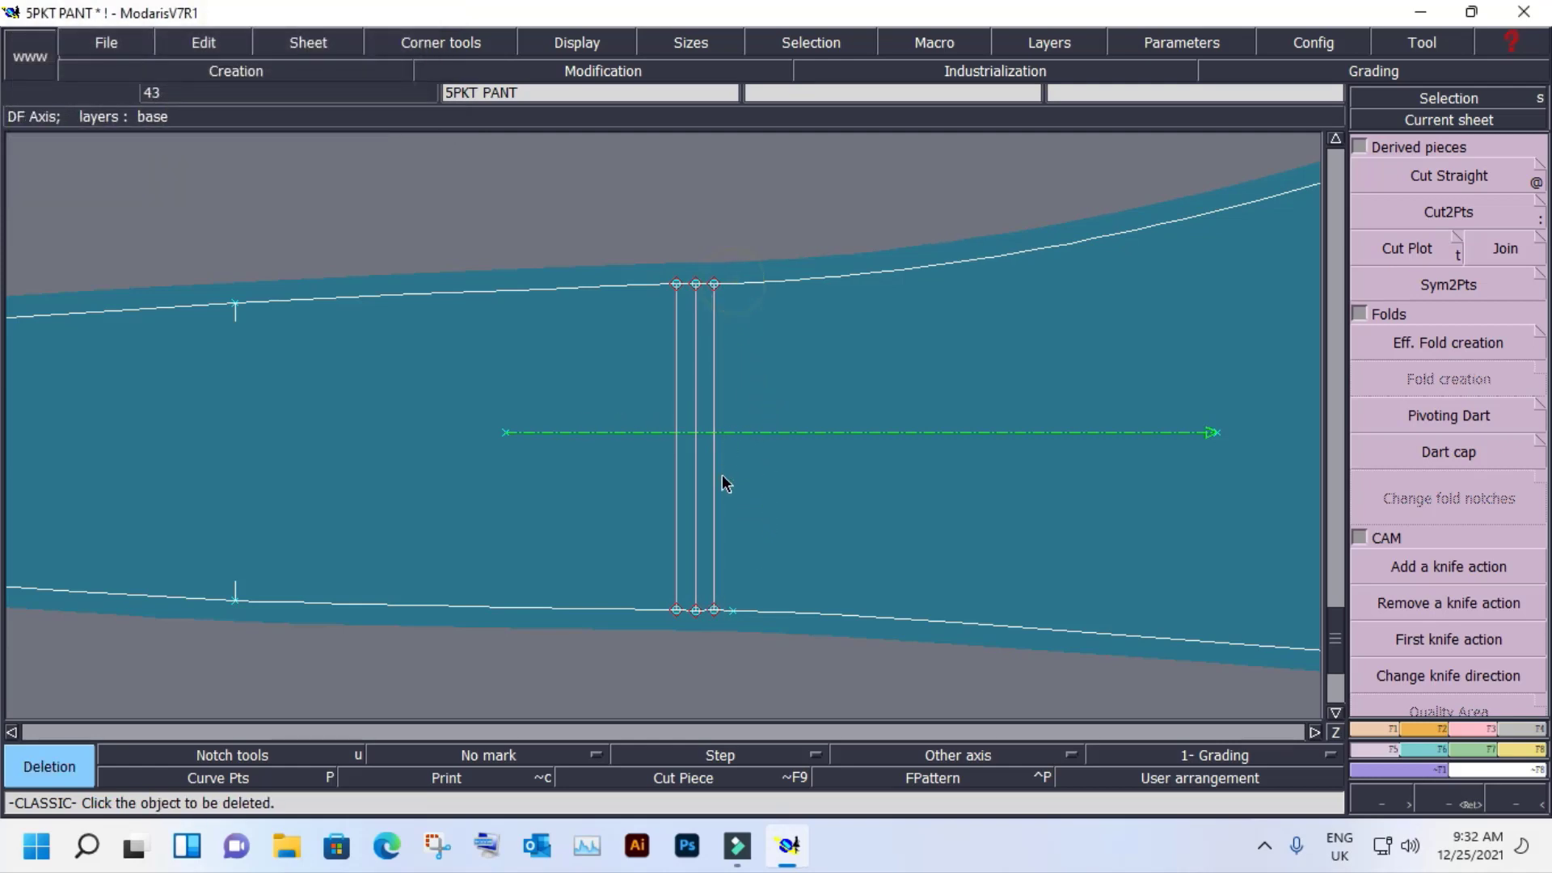
{"action": "left_click", "coordinate": [732, 612]}
{"action": "left_click", "coordinate": [1386, 176]}
{"action": "left_click", "coordinate": [1423, 121]}
Display only the folded front pant sheet and the lined 5PKT PANT sheet.
{"action": "left_click", "coordinate": [857, 439]}
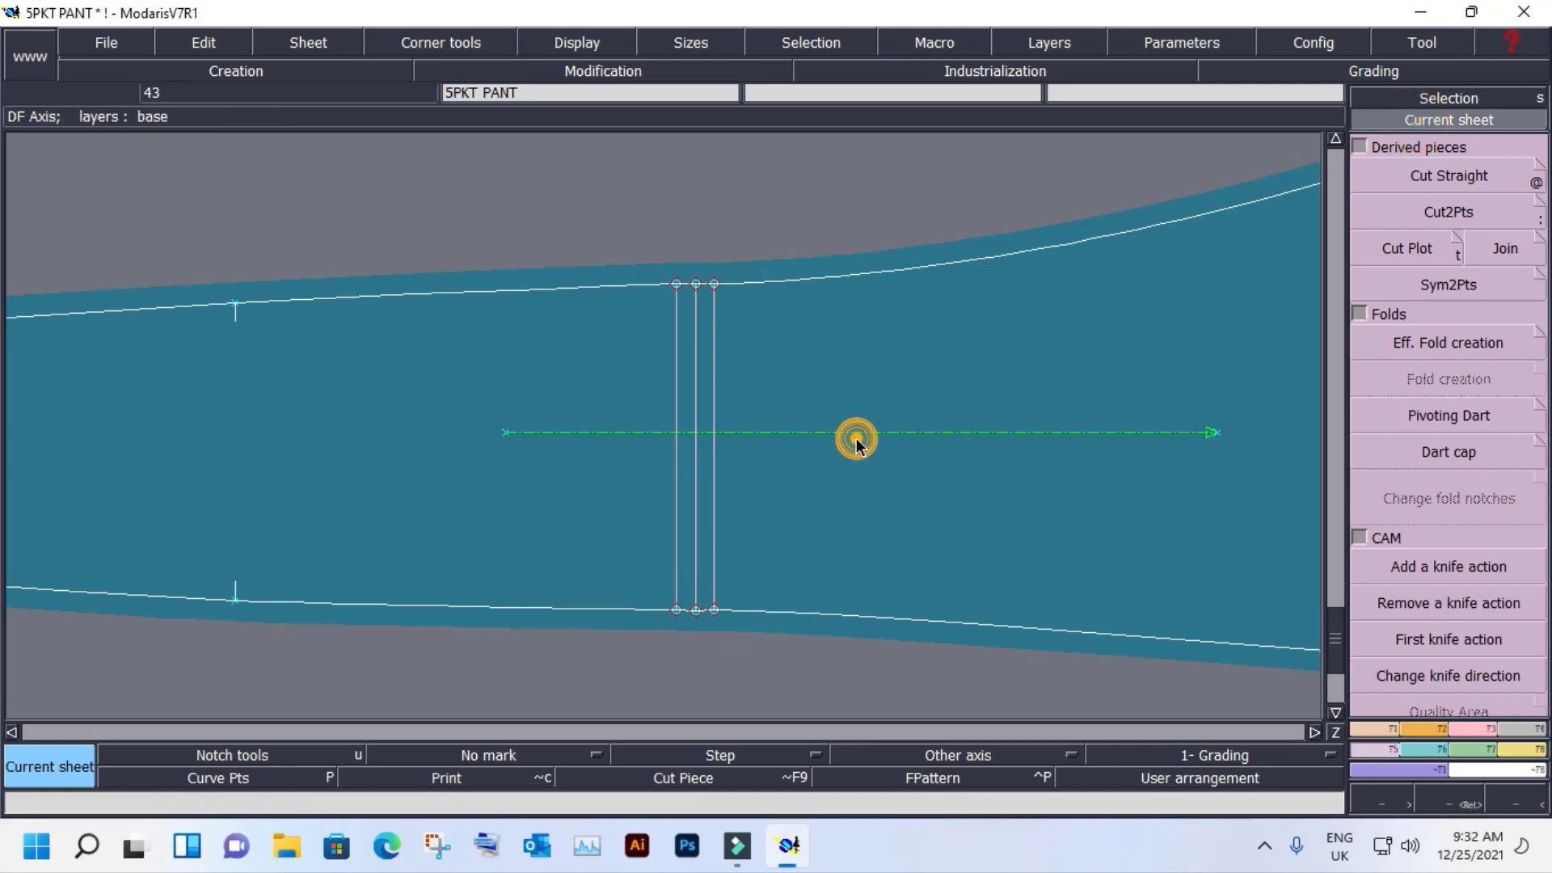
{"action": "key", "text": "Home"}
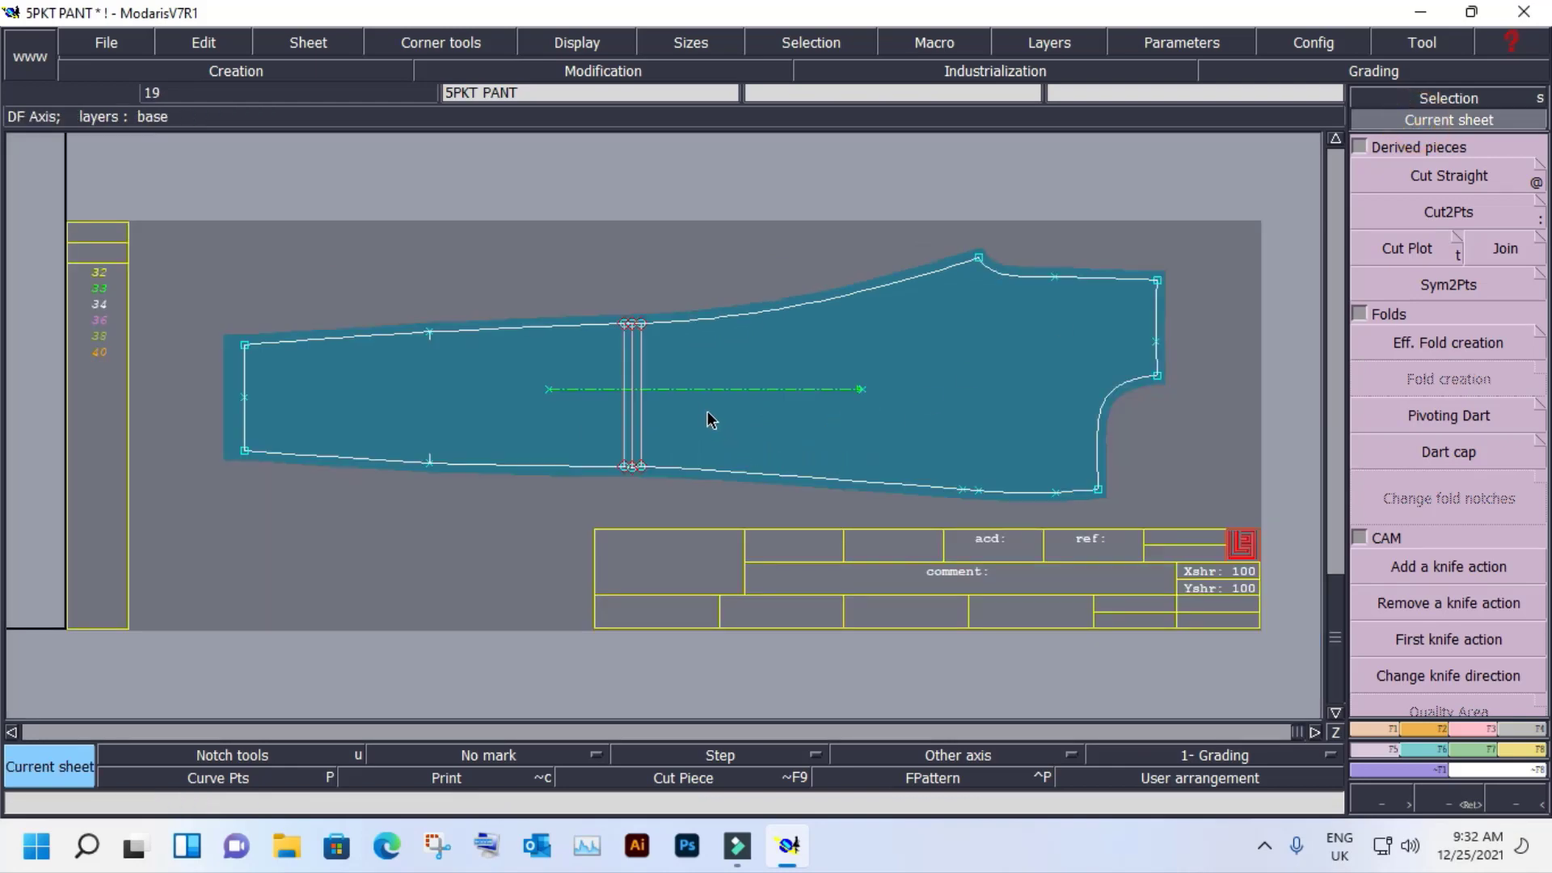
{"action": "key", "text": "Home"}
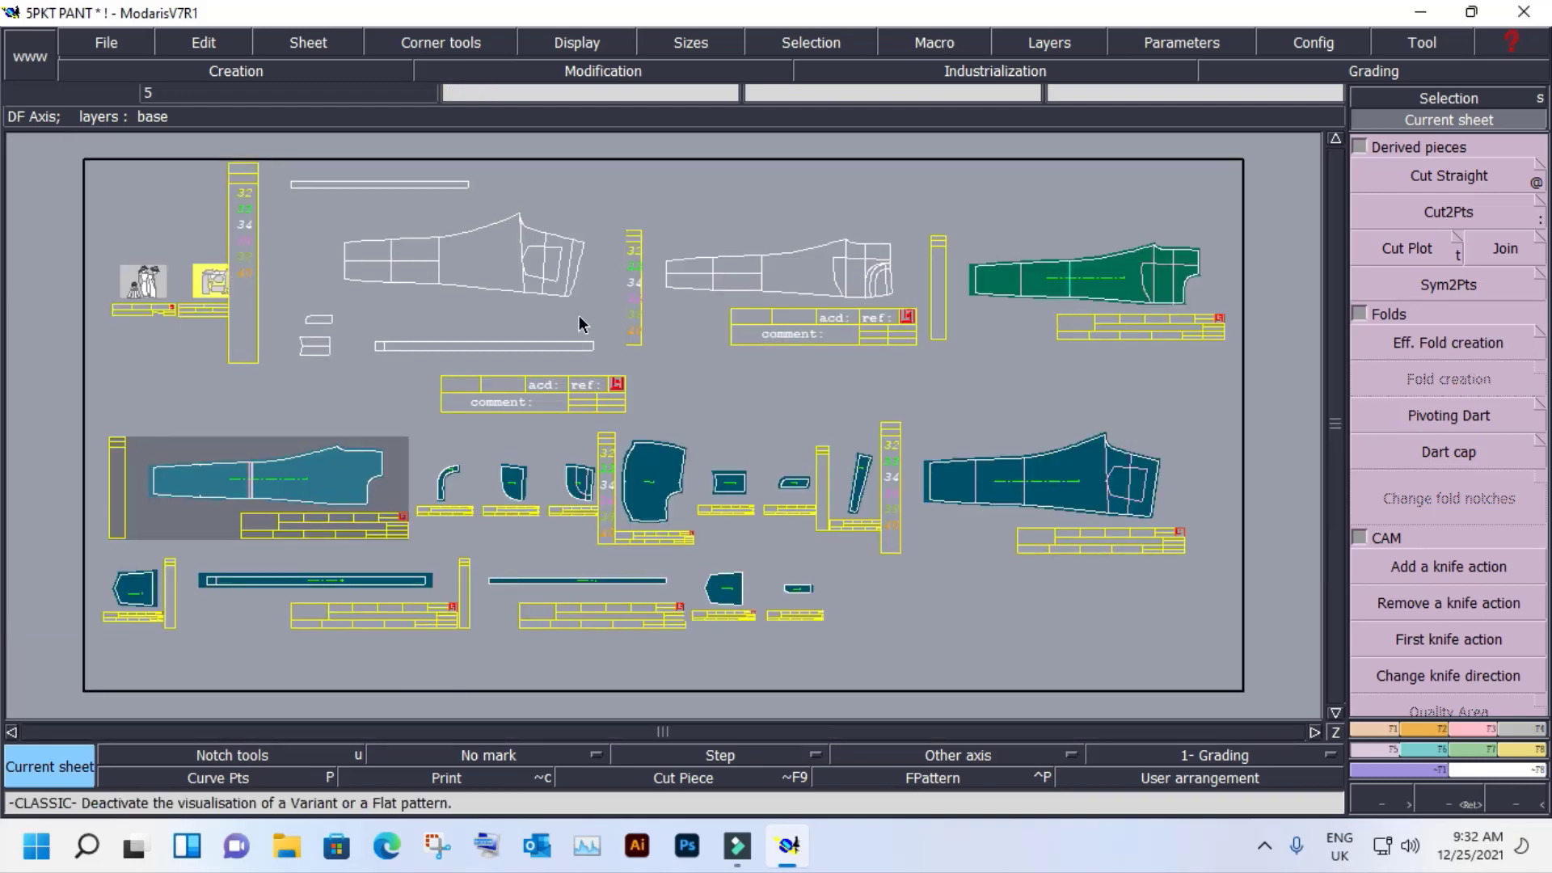
{"action": "left_click", "coordinate": [296, 464]}
{"action": "left_click", "coordinate": [1183, 276]}
{"action": "key", "text": "ctrl+p"}
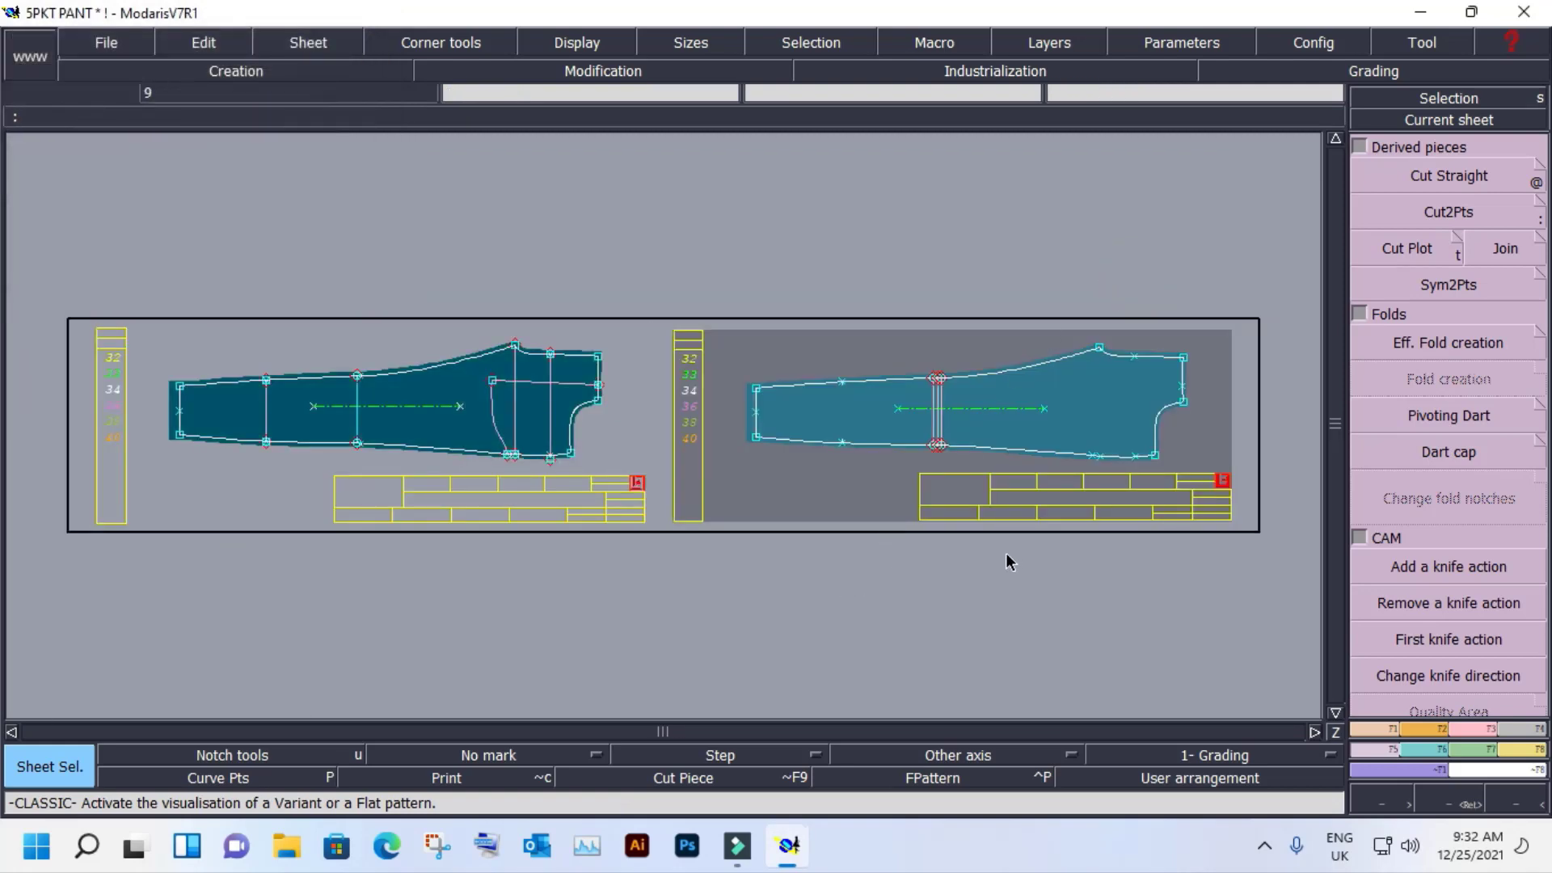
Marry the front piece's top point onto the lined piece, inspect the overlay, then divorce them.
{"action": "key", "text": "m"}
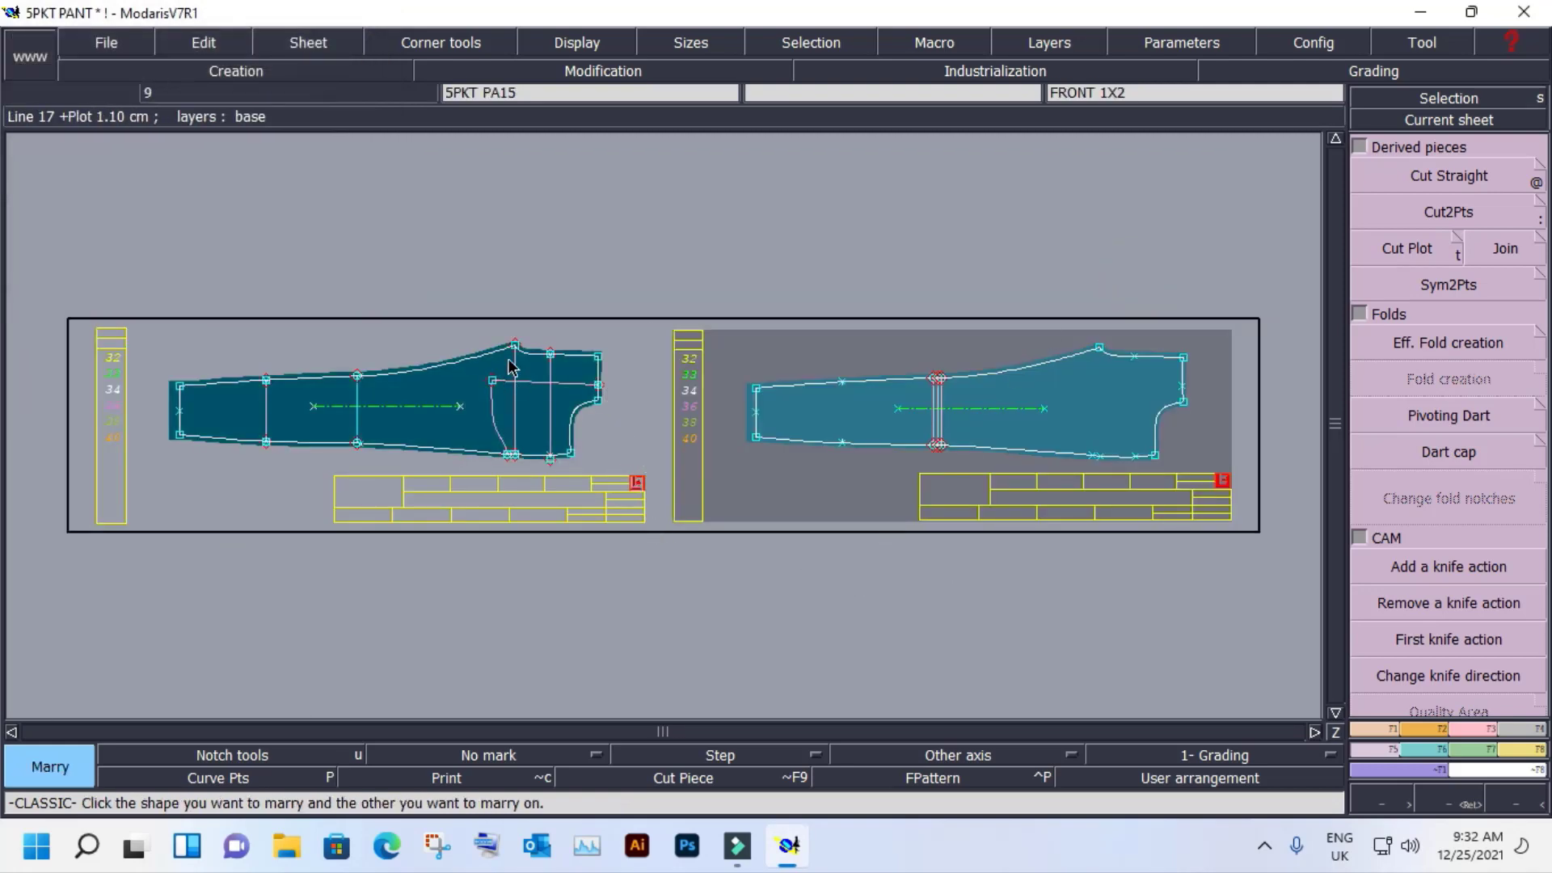
{"action": "left_click", "coordinate": [515, 345]}
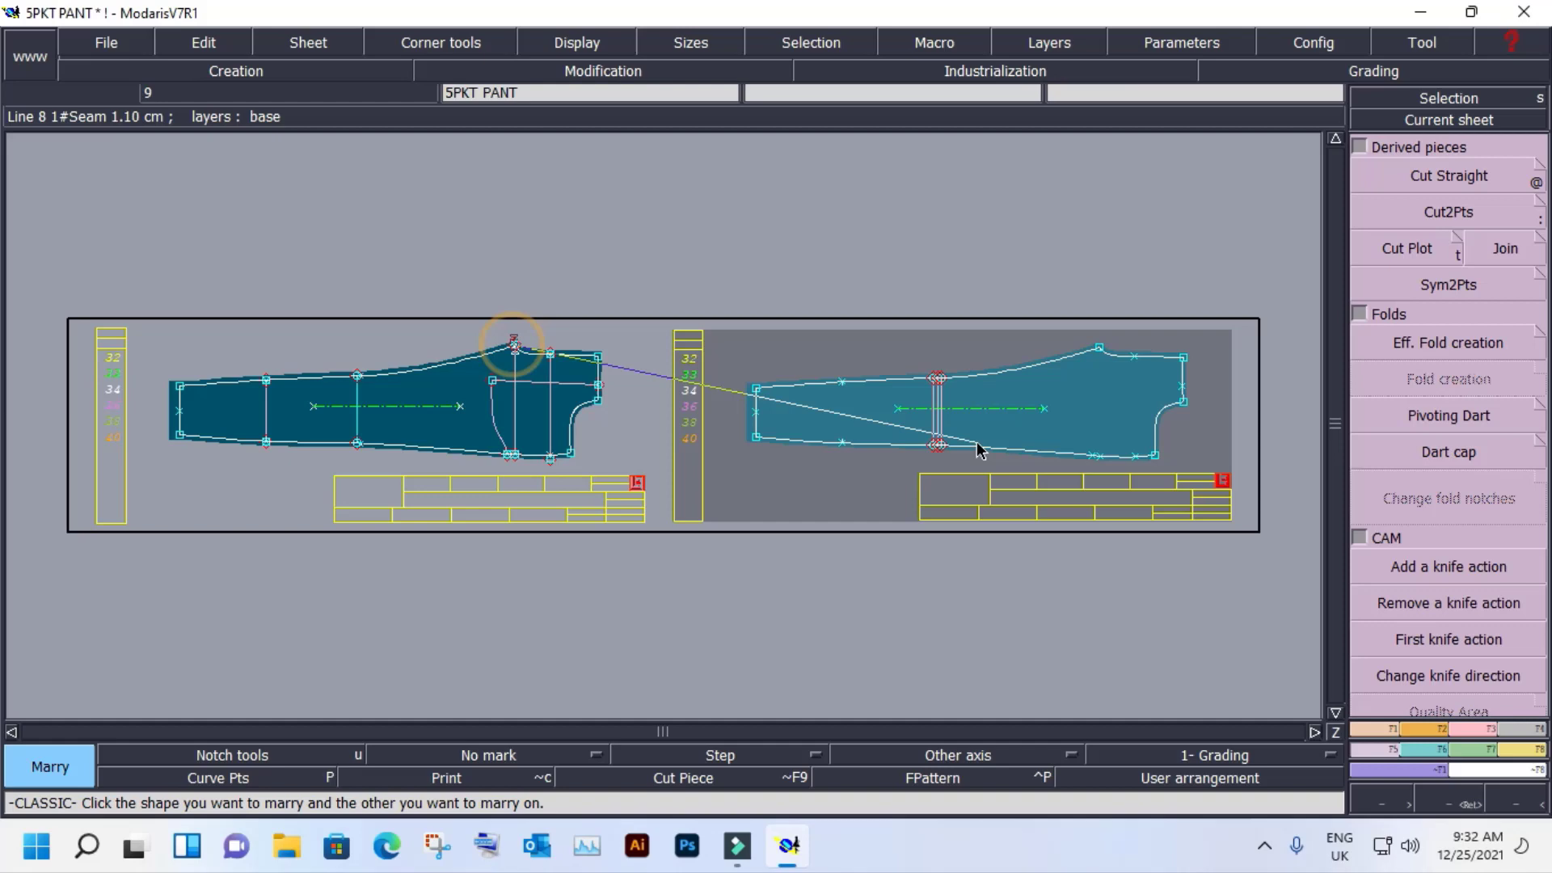
{"action": "left_click", "coordinate": [1100, 349]}
{"action": "key", "text": "z"}
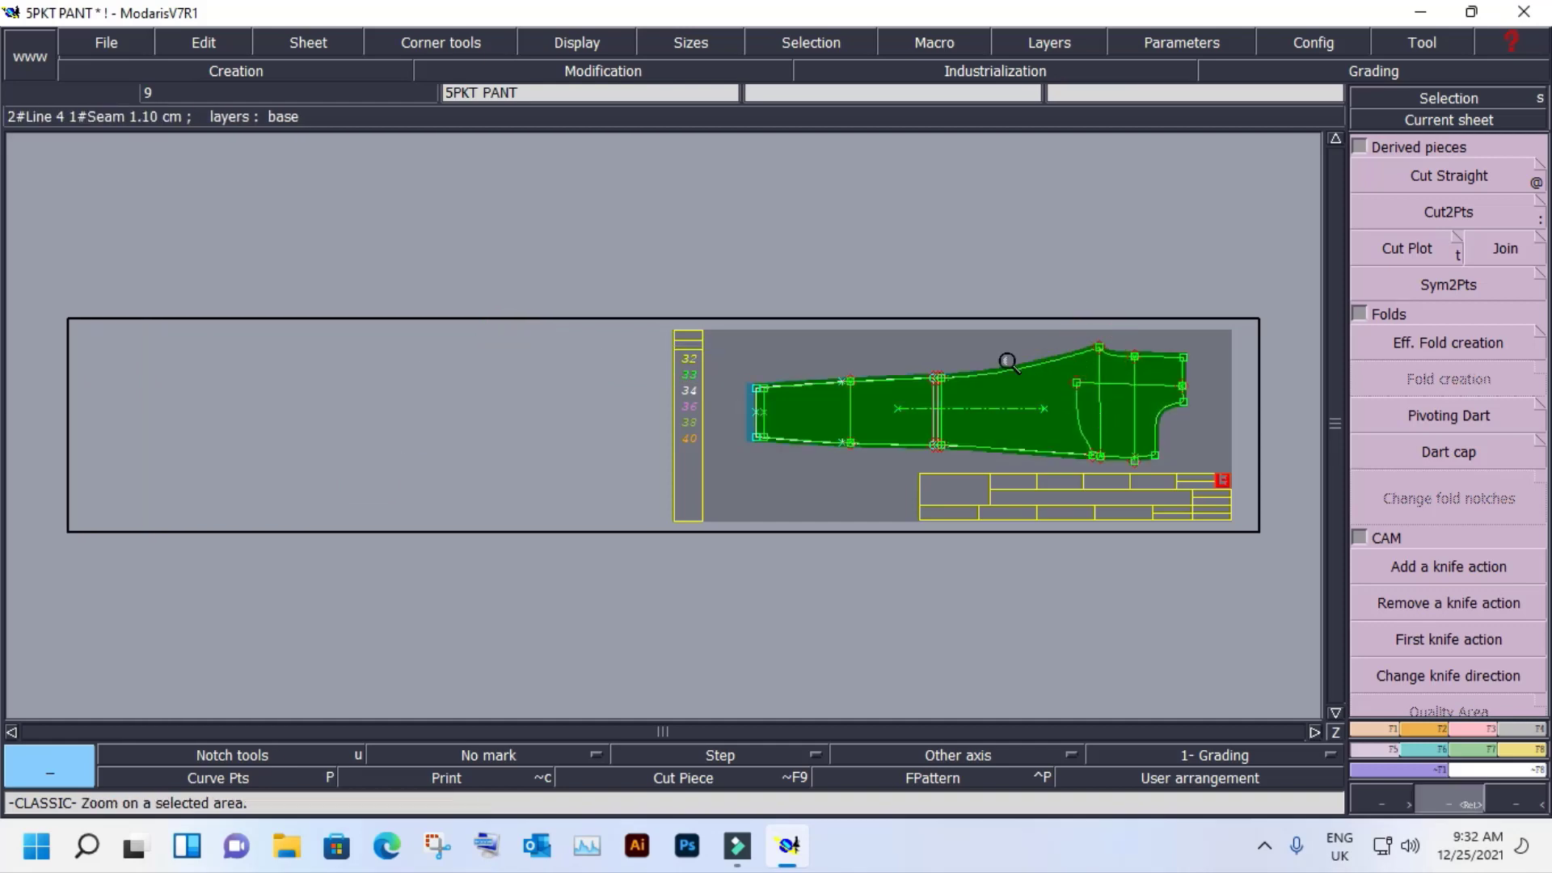
{"action": "left_click_drag", "start_coordinate": [825, 362], "coordinate": [1205, 530]}
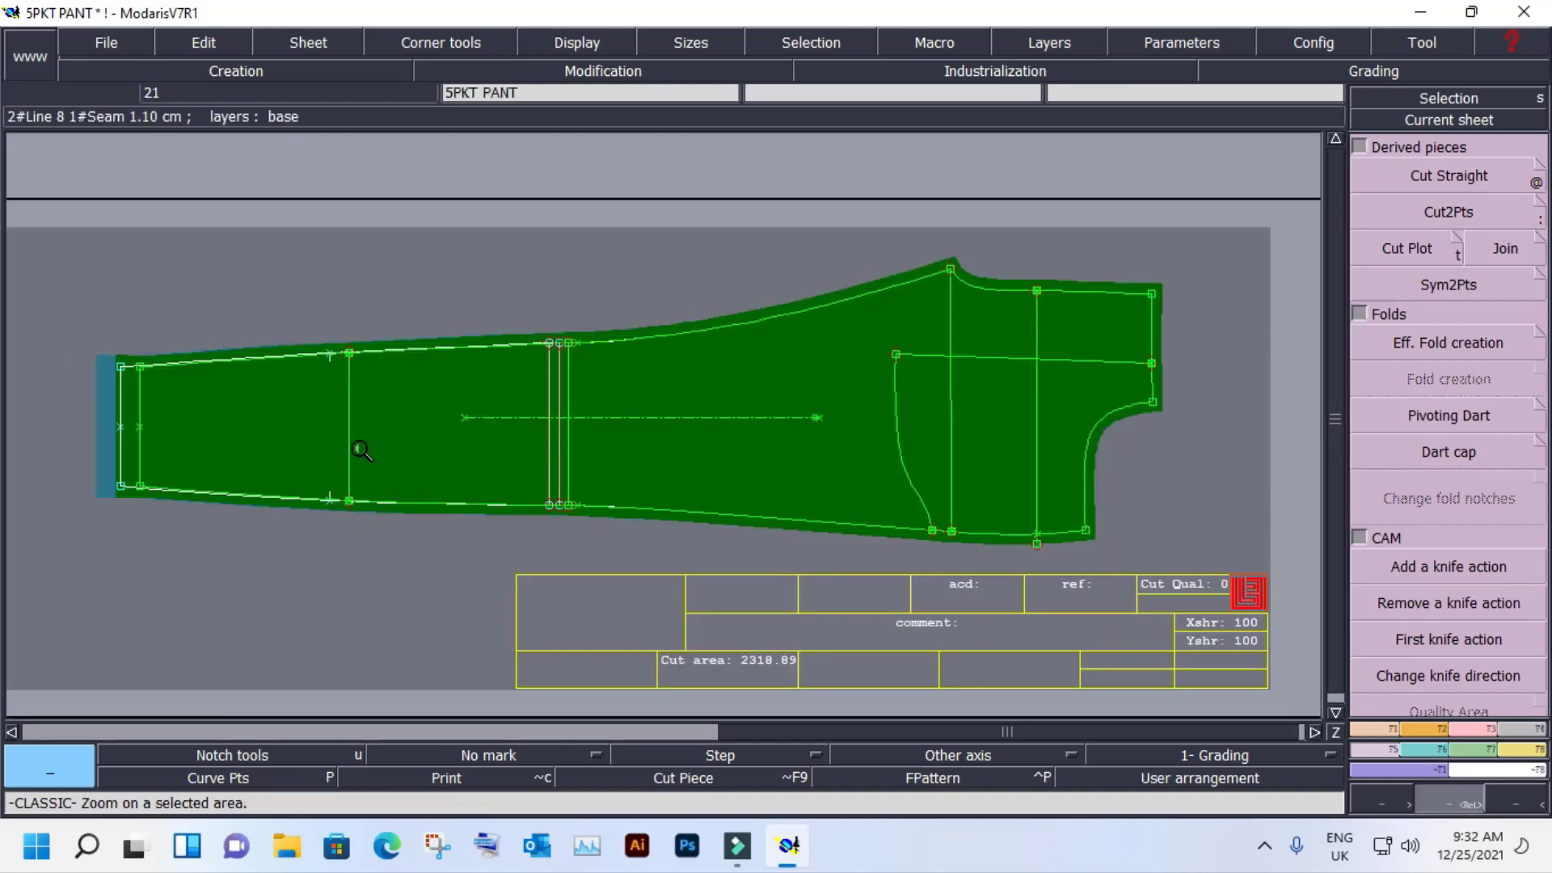
{"action": "key", "text": "d"}
{"action": "left_click", "coordinate": [655, 456]}
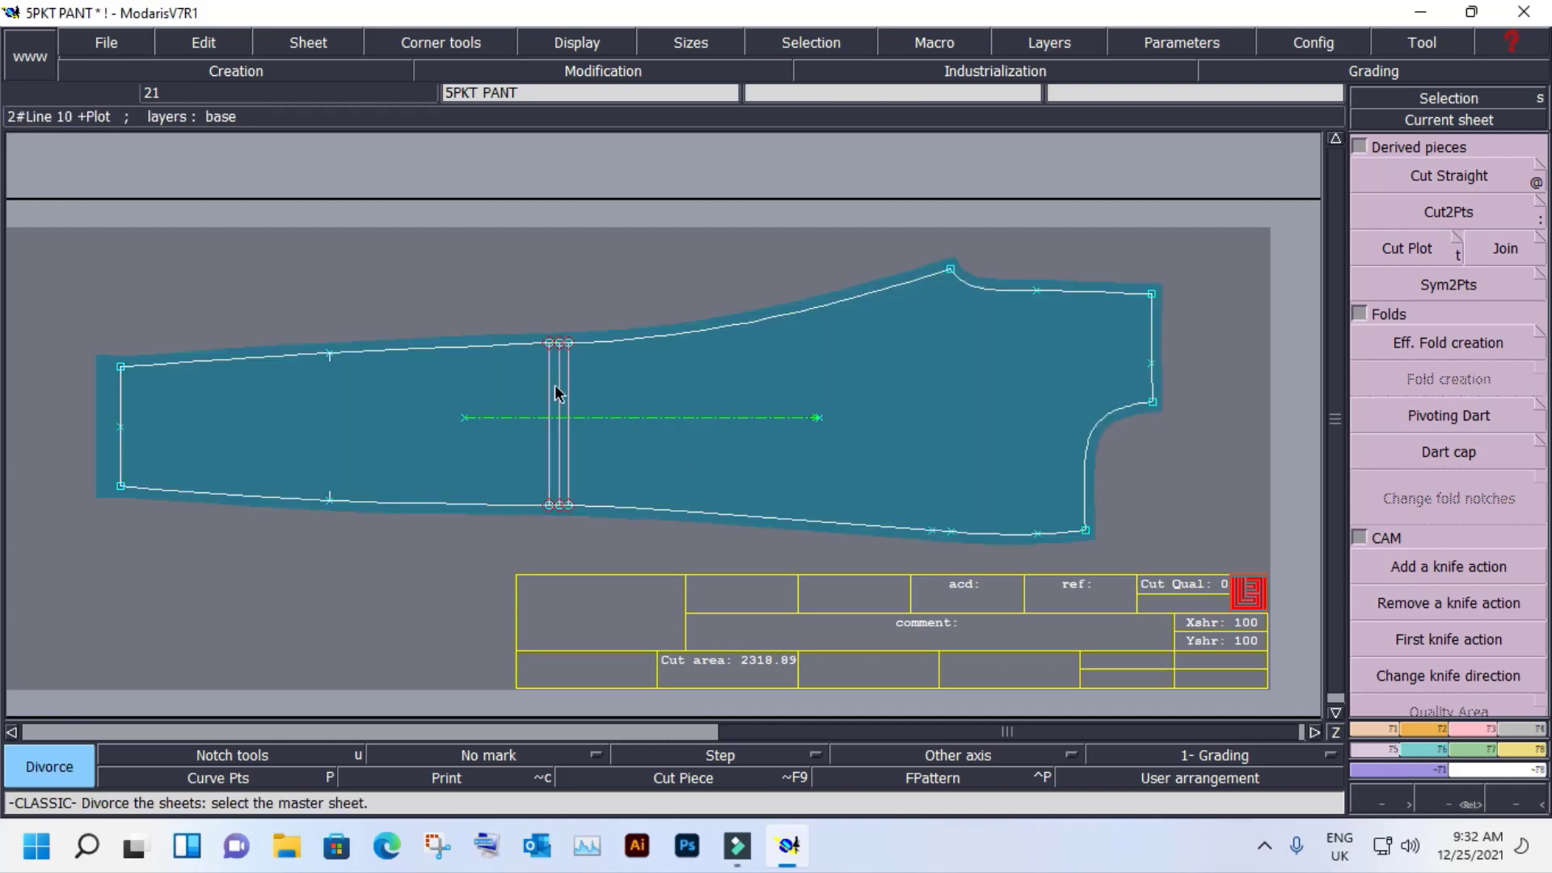
Make the pant sheet current and zoom into the knee region of the top-left pant piece.
{"action": "left_click", "coordinate": [1464, 115]}
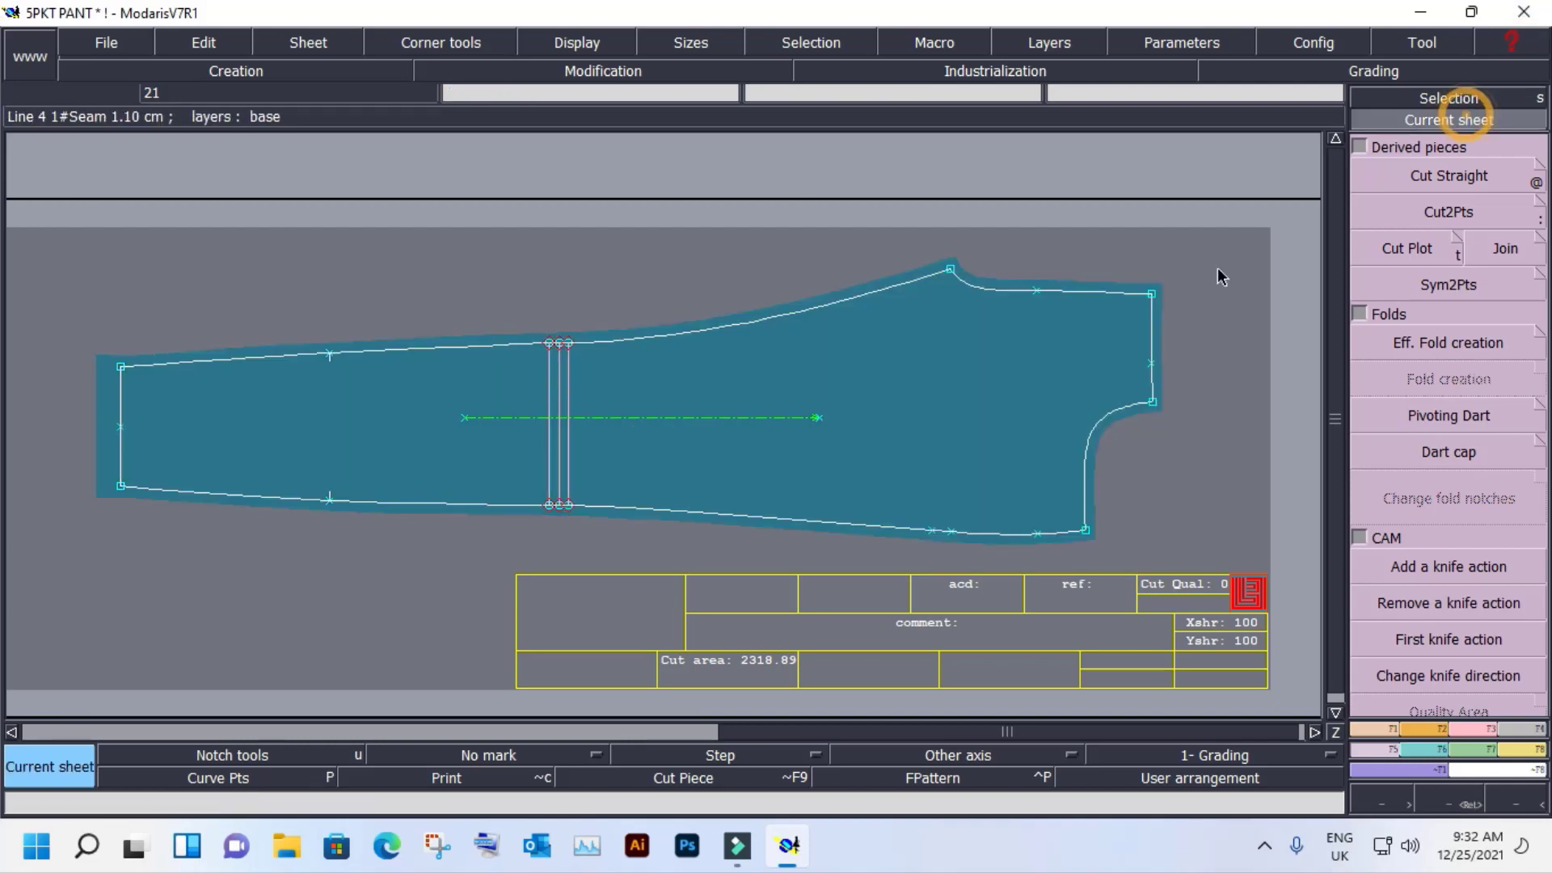
{"action": "left_click", "coordinate": [834, 417]}
{"action": "left_click", "coordinate": [892, 441]}
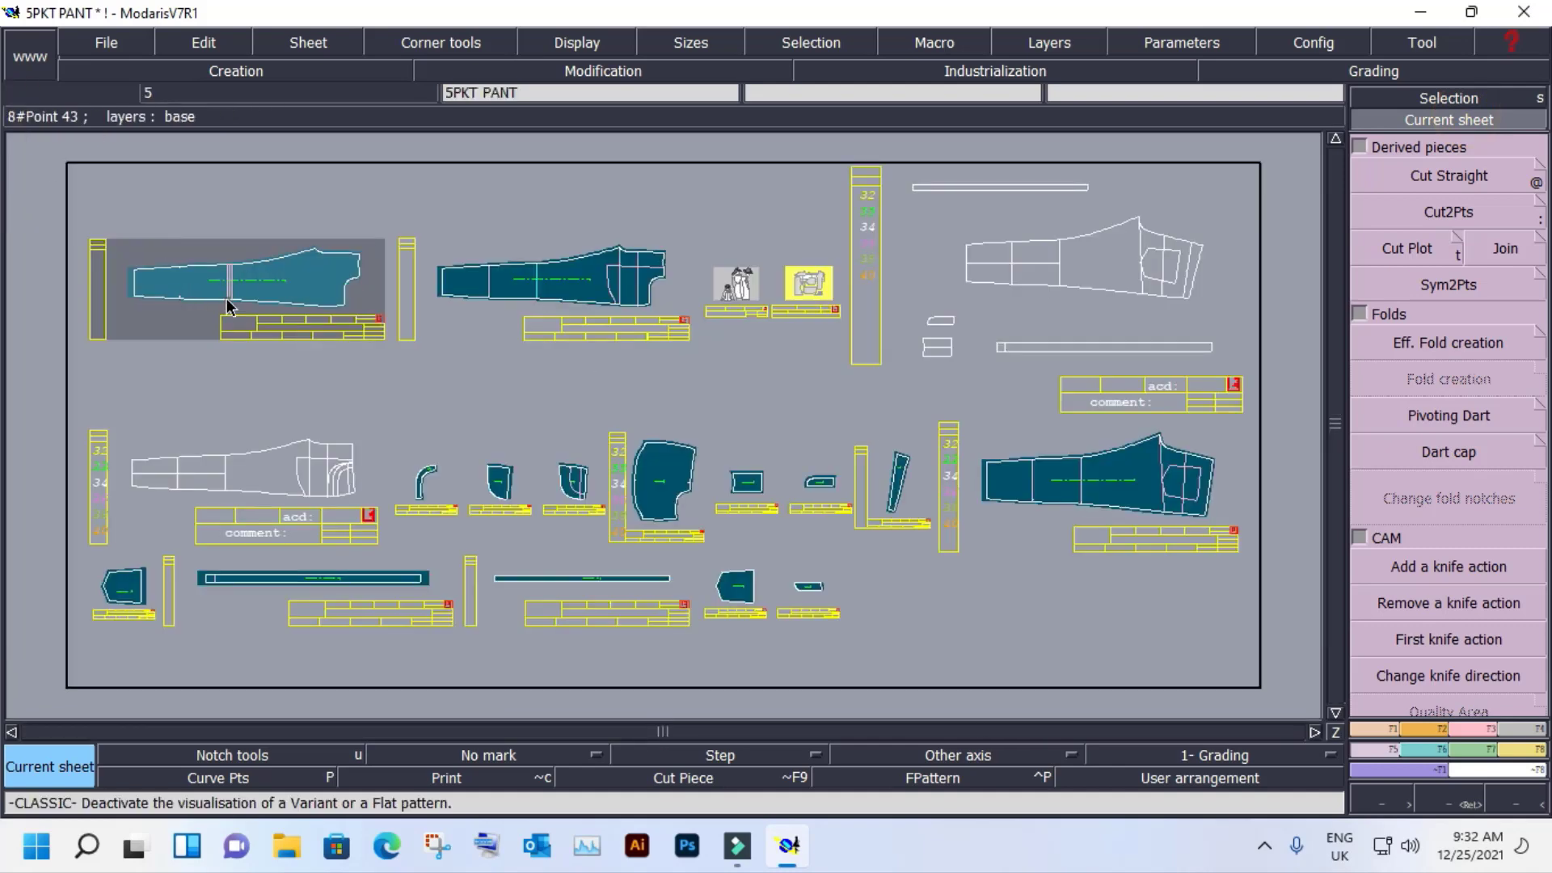
{"action": "left_click", "coordinate": [230, 301]}
{"action": "key", "text": "z"}
{"action": "left_click", "coordinate": [579, 270]}
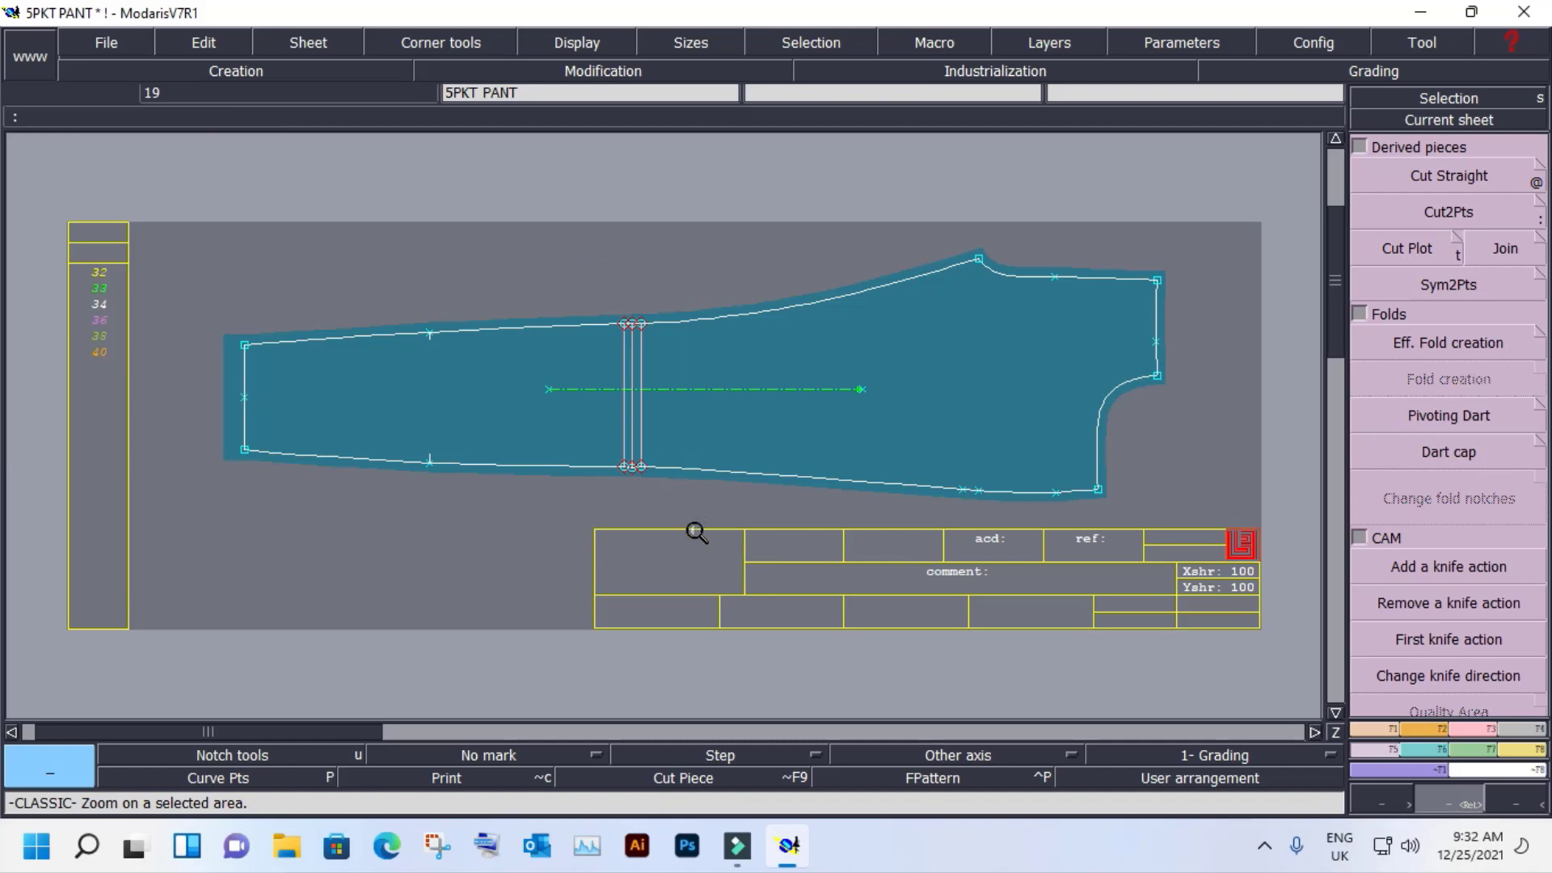
{"action": "left_click", "coordinate": [693, 530]}
Zoom in on the seam where the three dart lines meet, then return to the full overview.
{"action": "left_click", "coordinate": [1449, 120]}
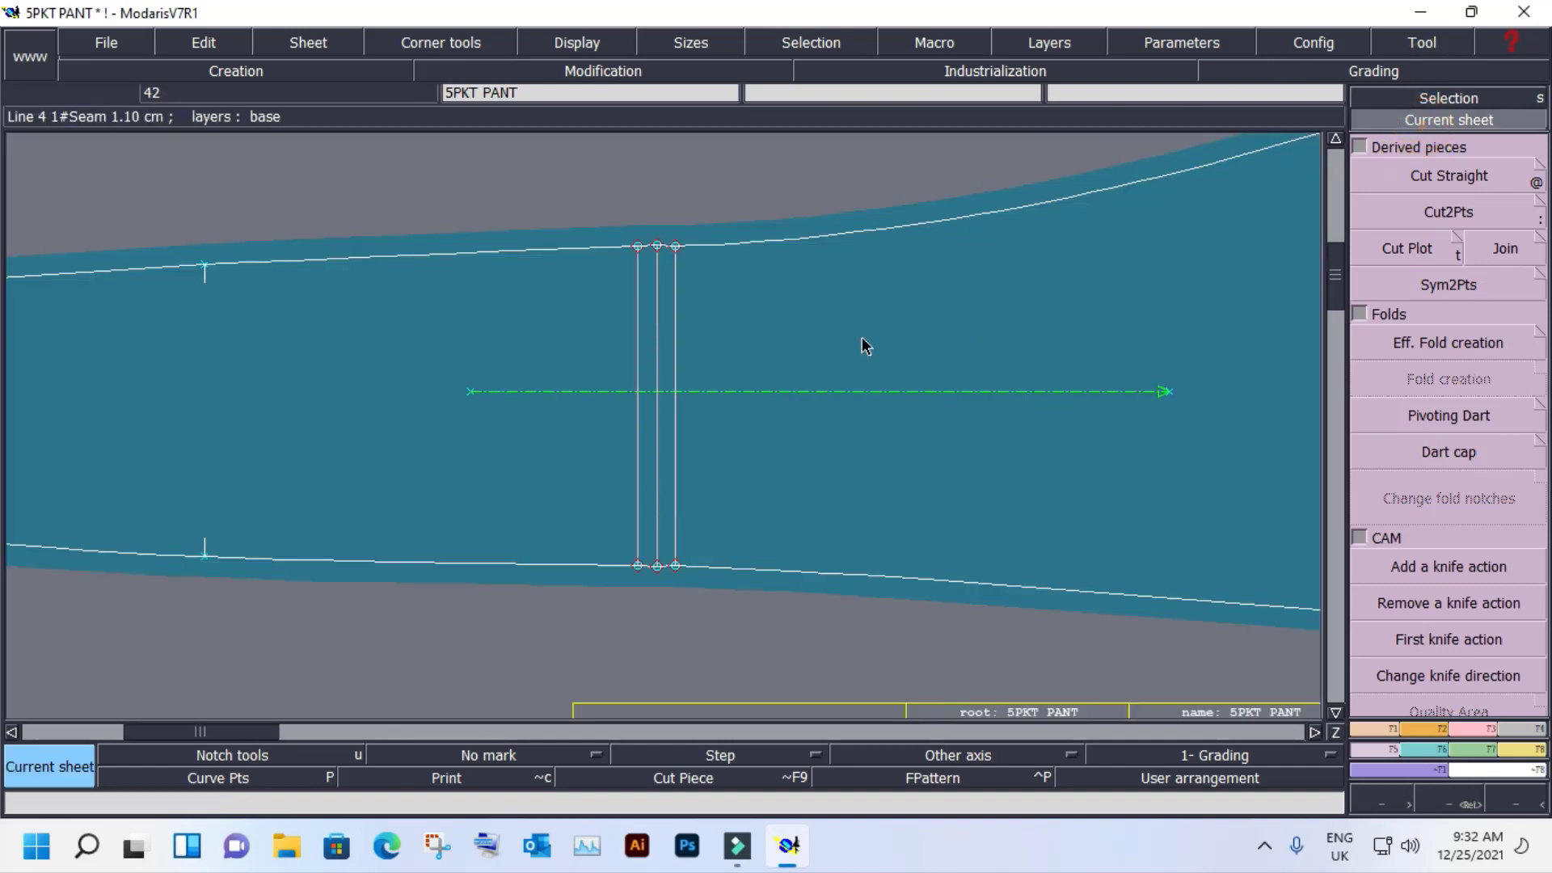
{"action": "left_click", "coordinate": [861, 339]}
{"action": "key", "text": "z"}
{"action": "left_click", "coordinate": [565, 277]}
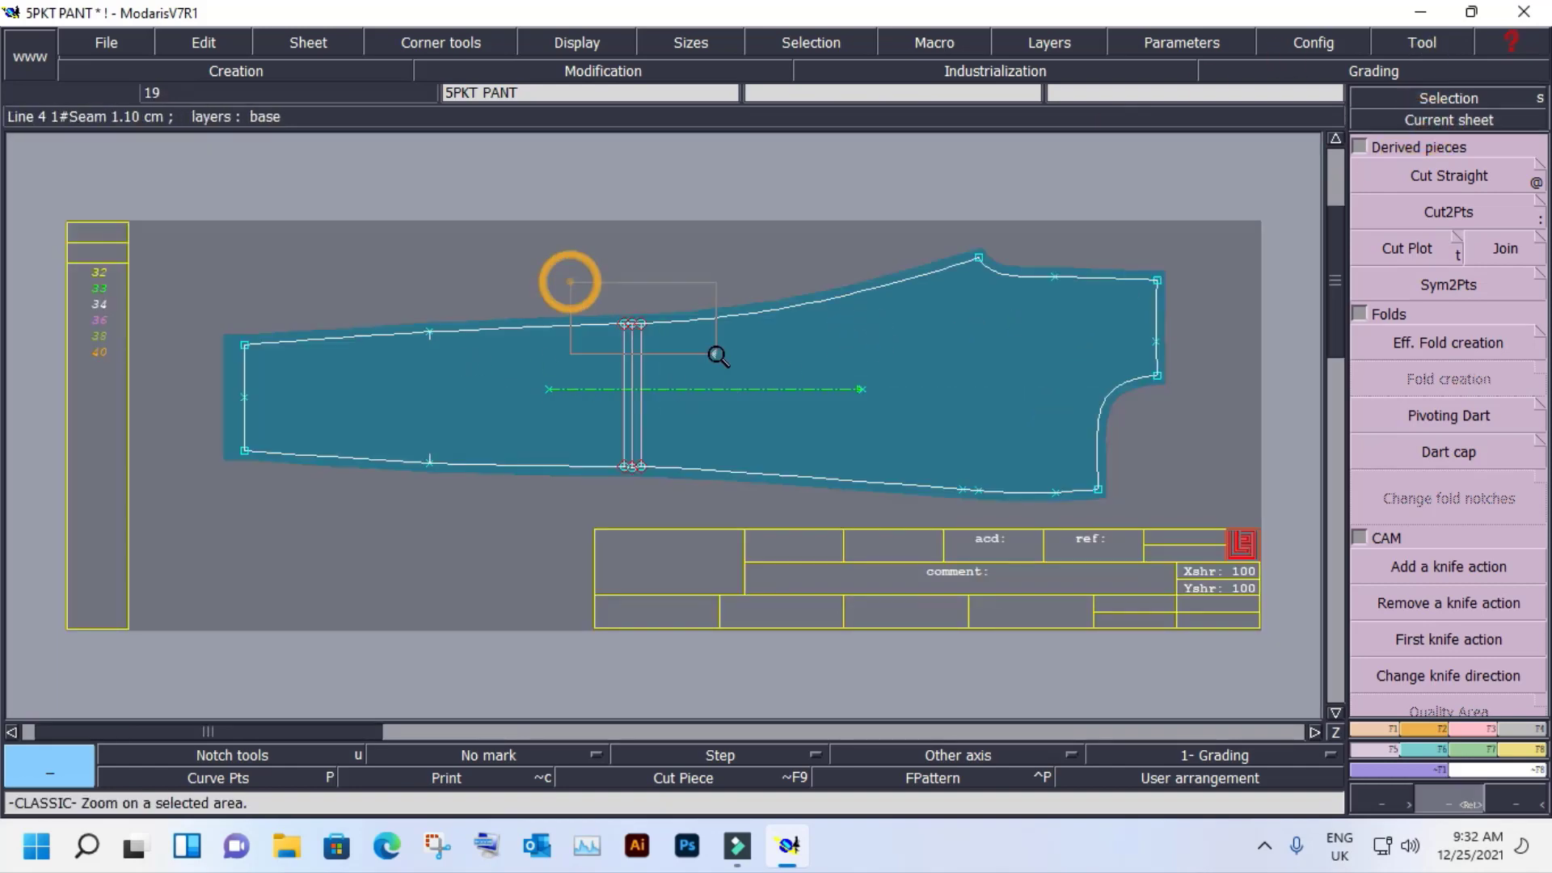
{"action": "left_click", "coordinate": [721, 356]}
{"action": "left_click", "coordinate": [336, 381]}
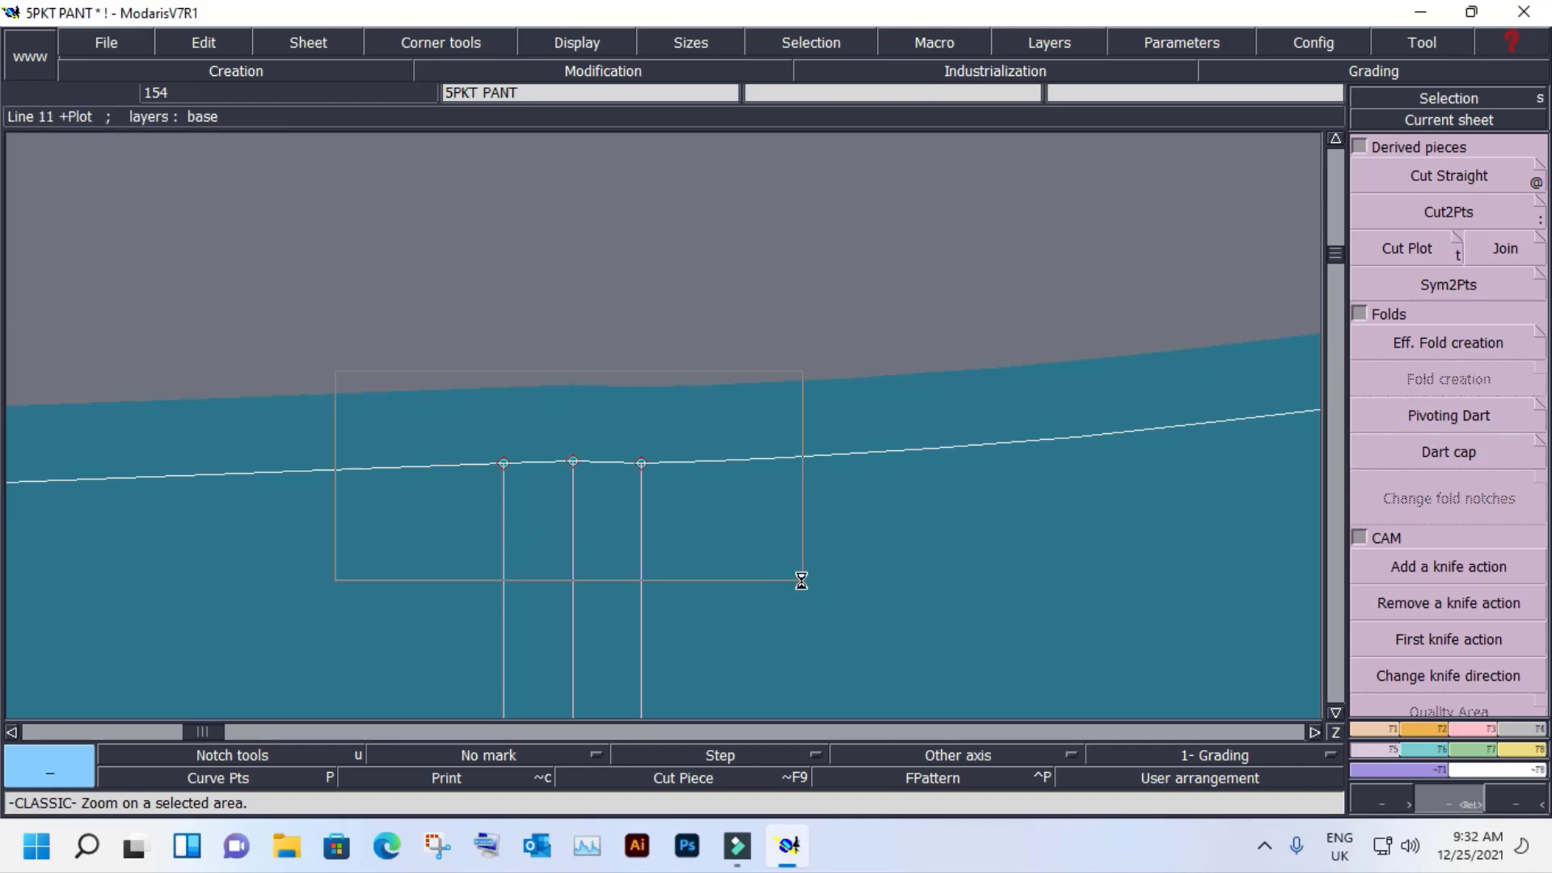
{"action": "left_click", "coordinate": [804, 579]}
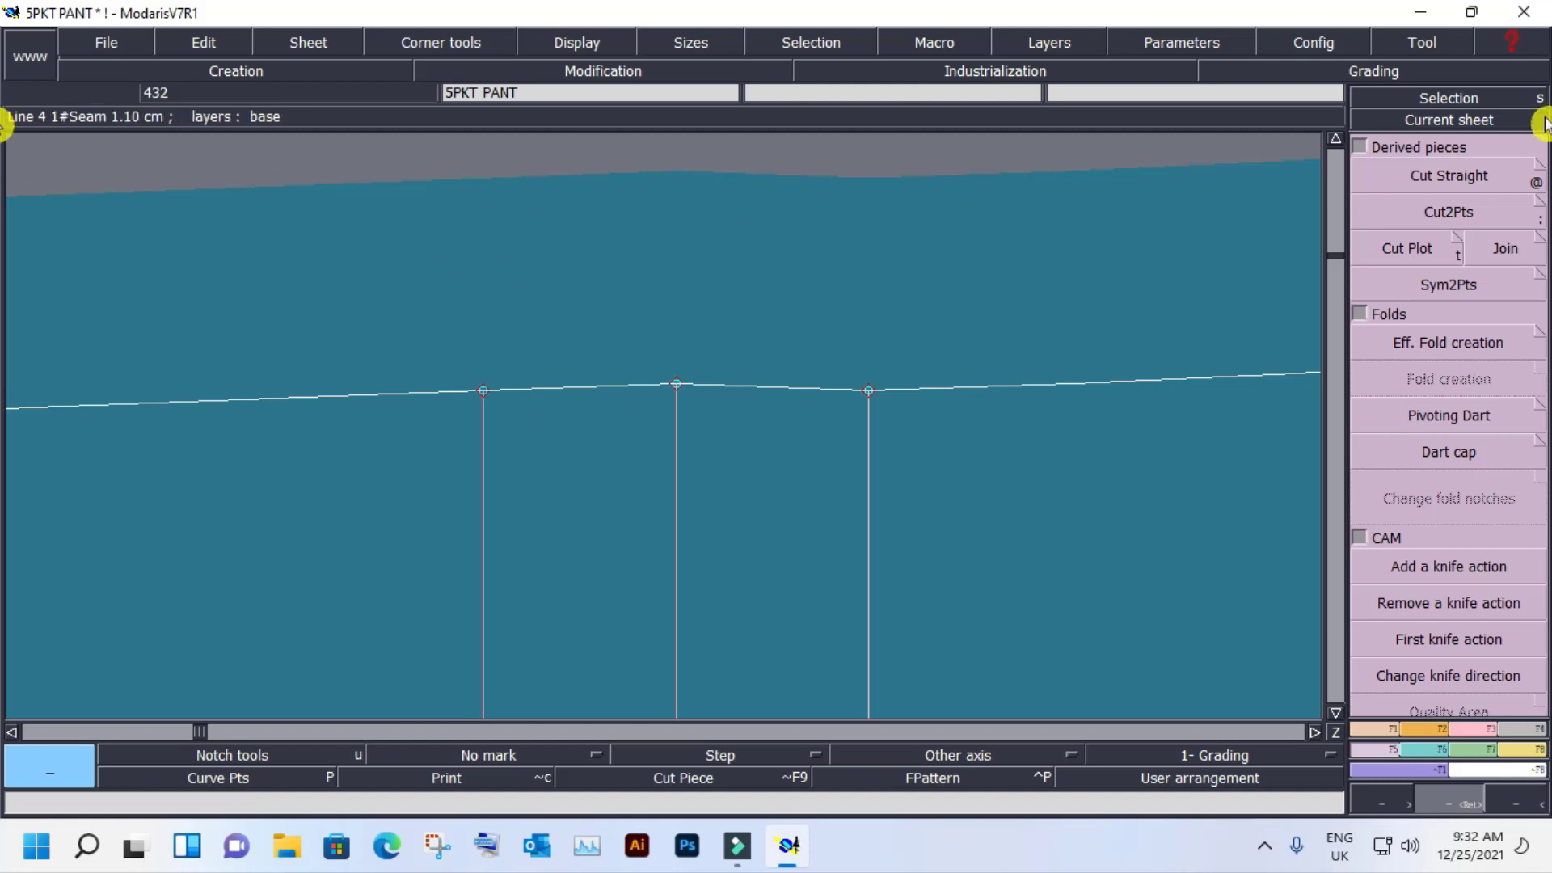
{"action": "left_click", "coordinate": [1459, 120]}
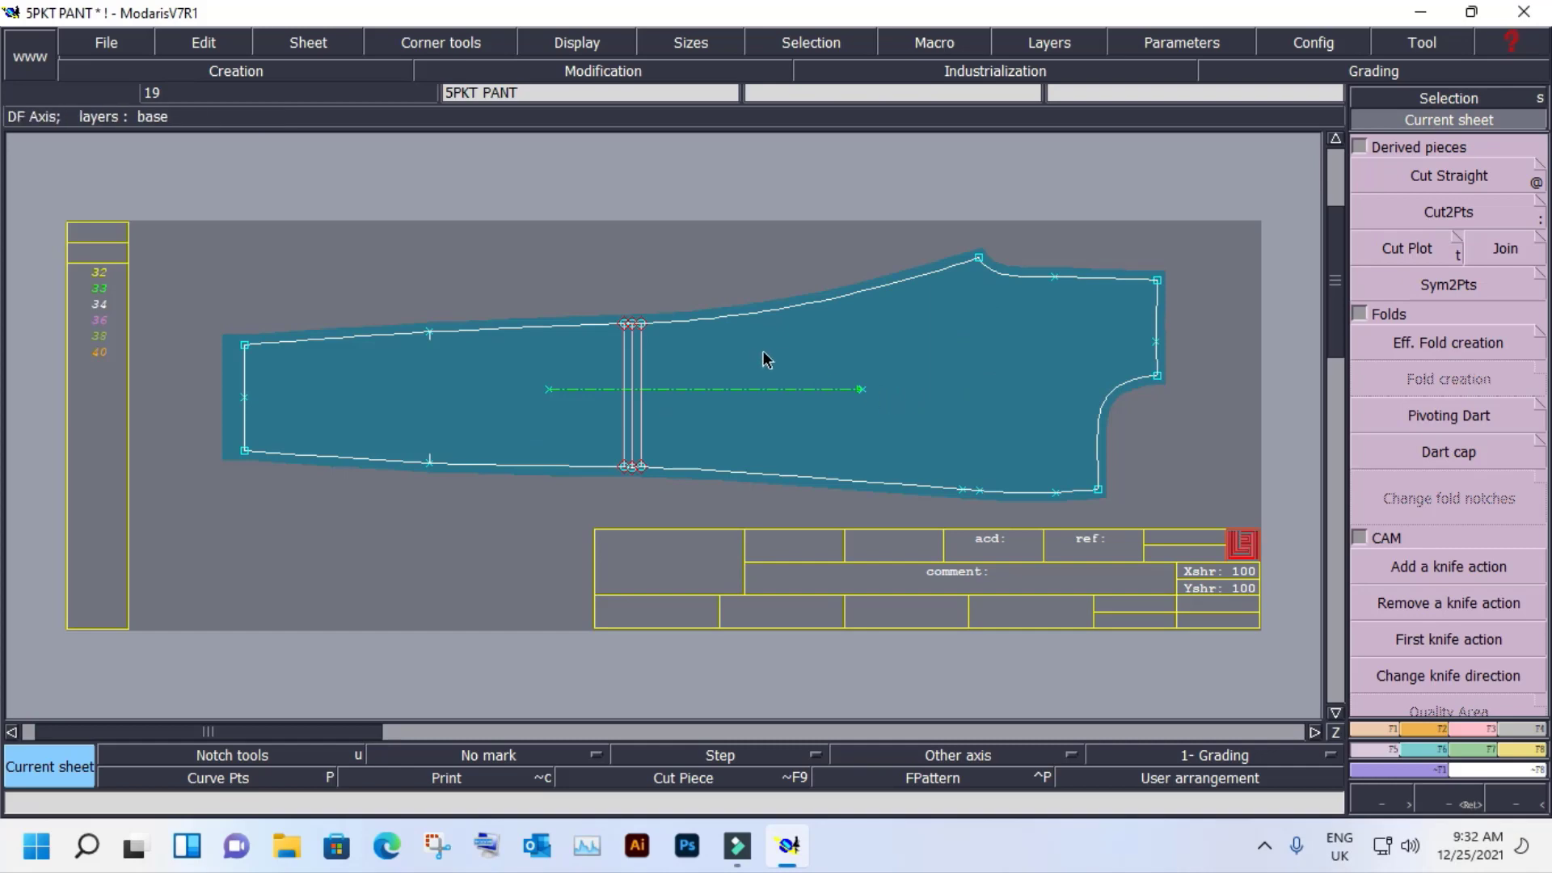
{"action": "left_click_drag", "start_coordinate": [770, 563], "coordinate": [416, 226]}
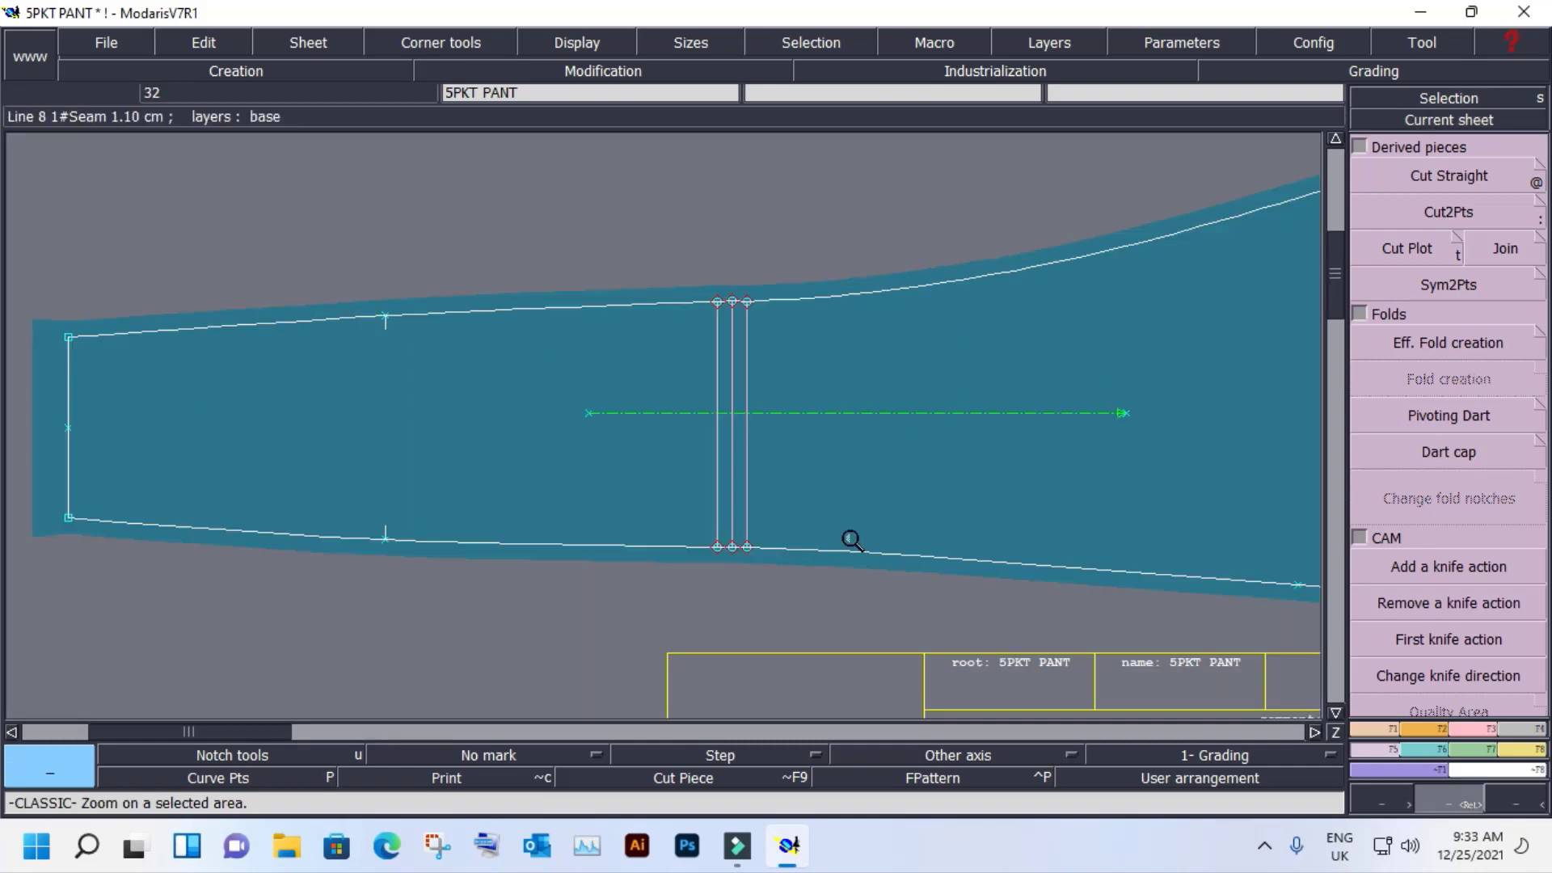
{"action": "left_click", "coordinate": [1022, 492]}
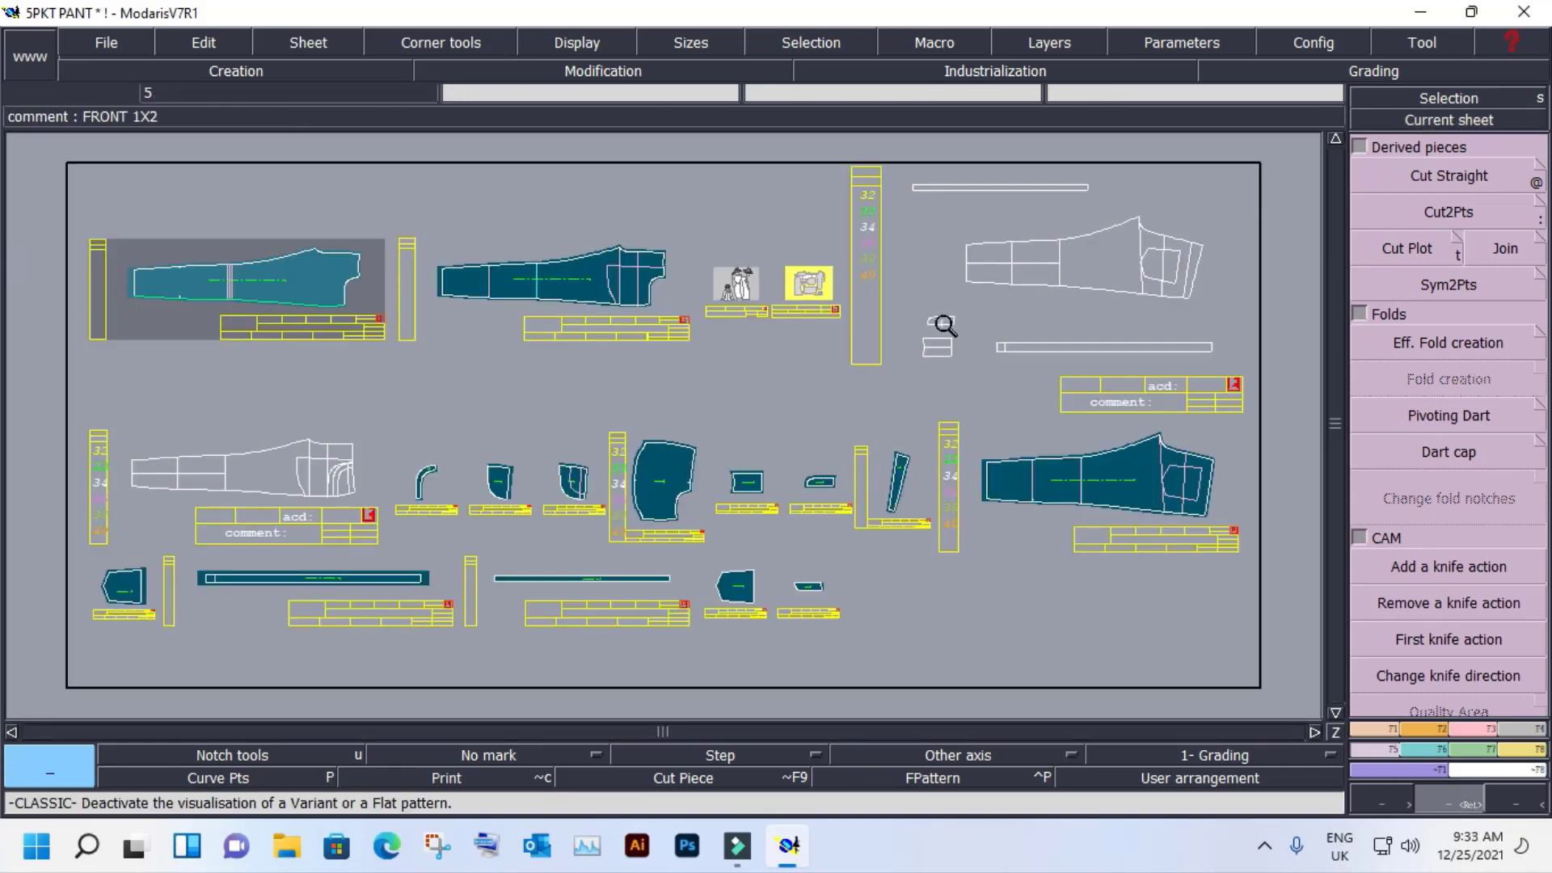
Delete the top-left pant sheet and show FRONT 1X2 as the single current sheet.
{"action": "key", "text": "Delete"}
{"action": "left_click", "coordinate": [258, 283]}
{"action": "left_click", "coordinate": [1415, 122]}
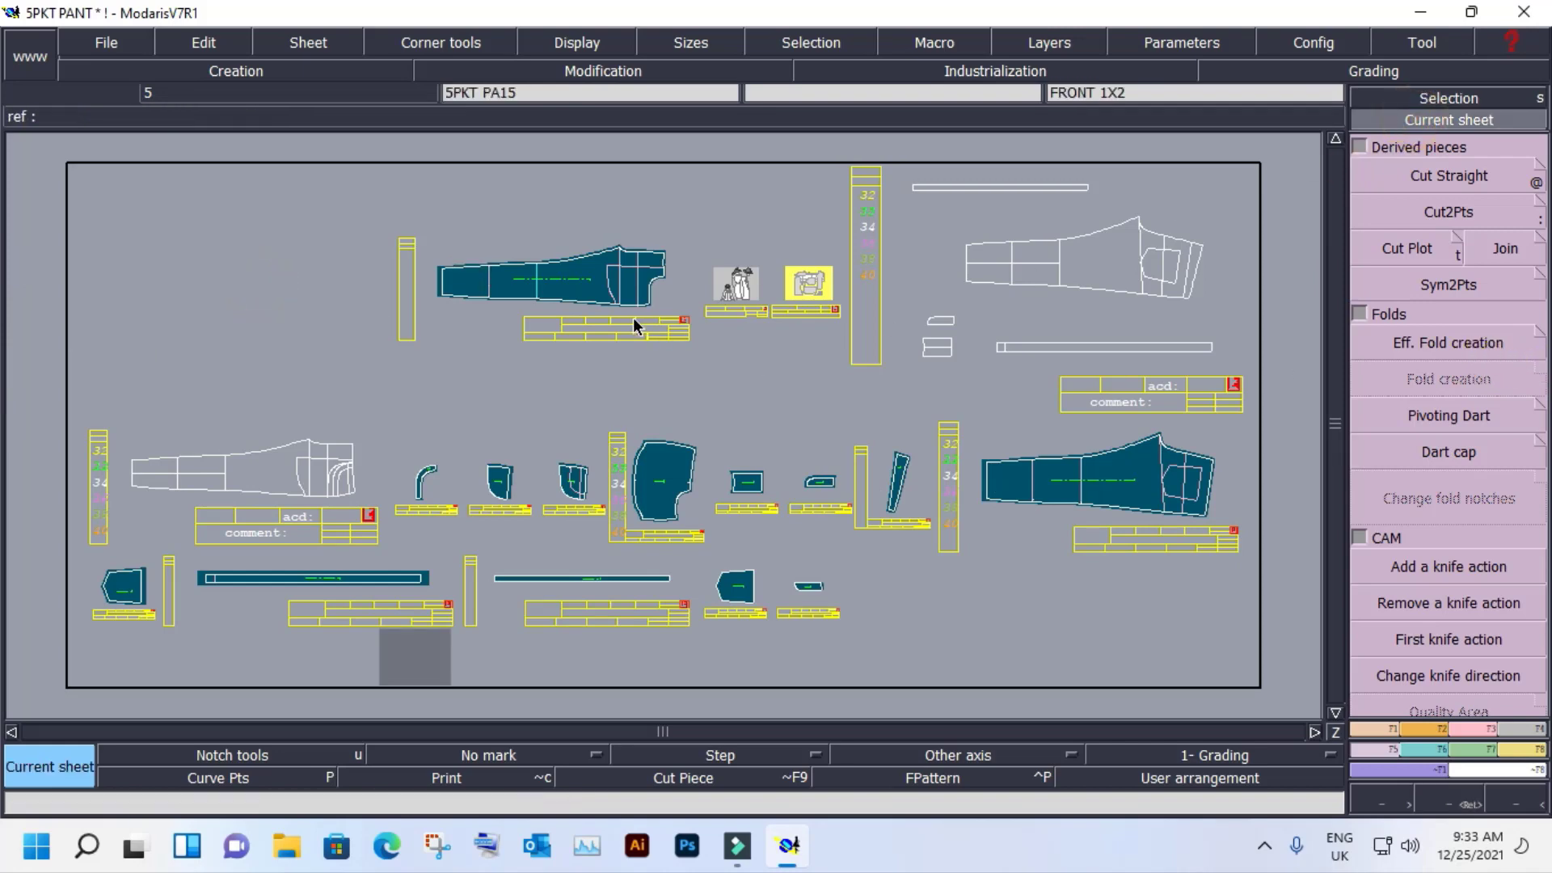
{"action": "left_click", "coordinate": [611, 285]}
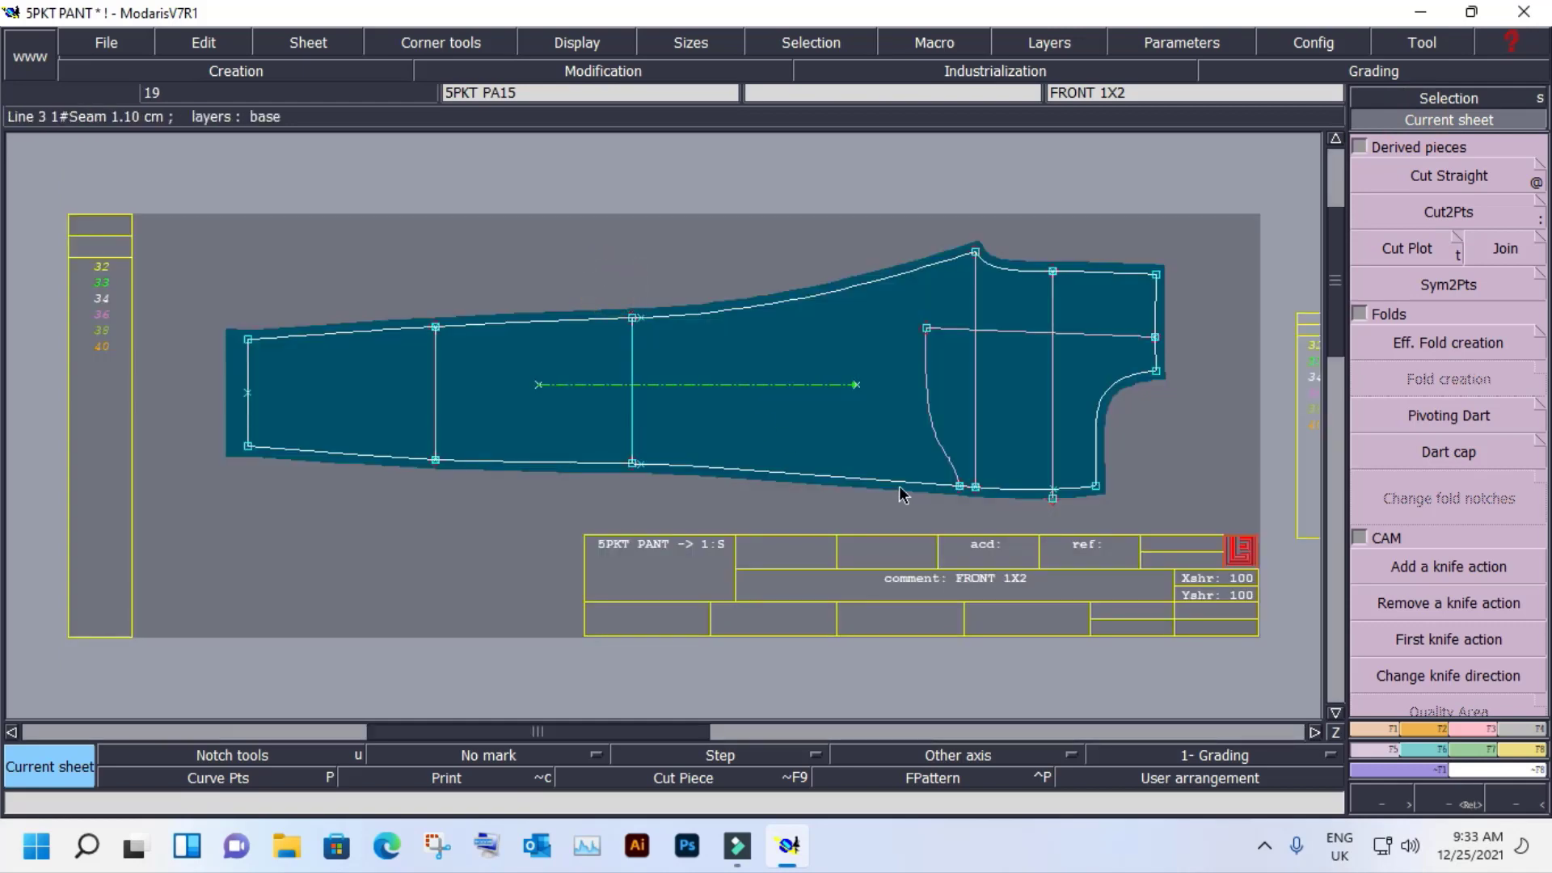
Apply a Pivoting Dart along the middle line of FRONT 1X2, confirming the settings.
{"action": "left_click", "coordinate": [1403, 465]}
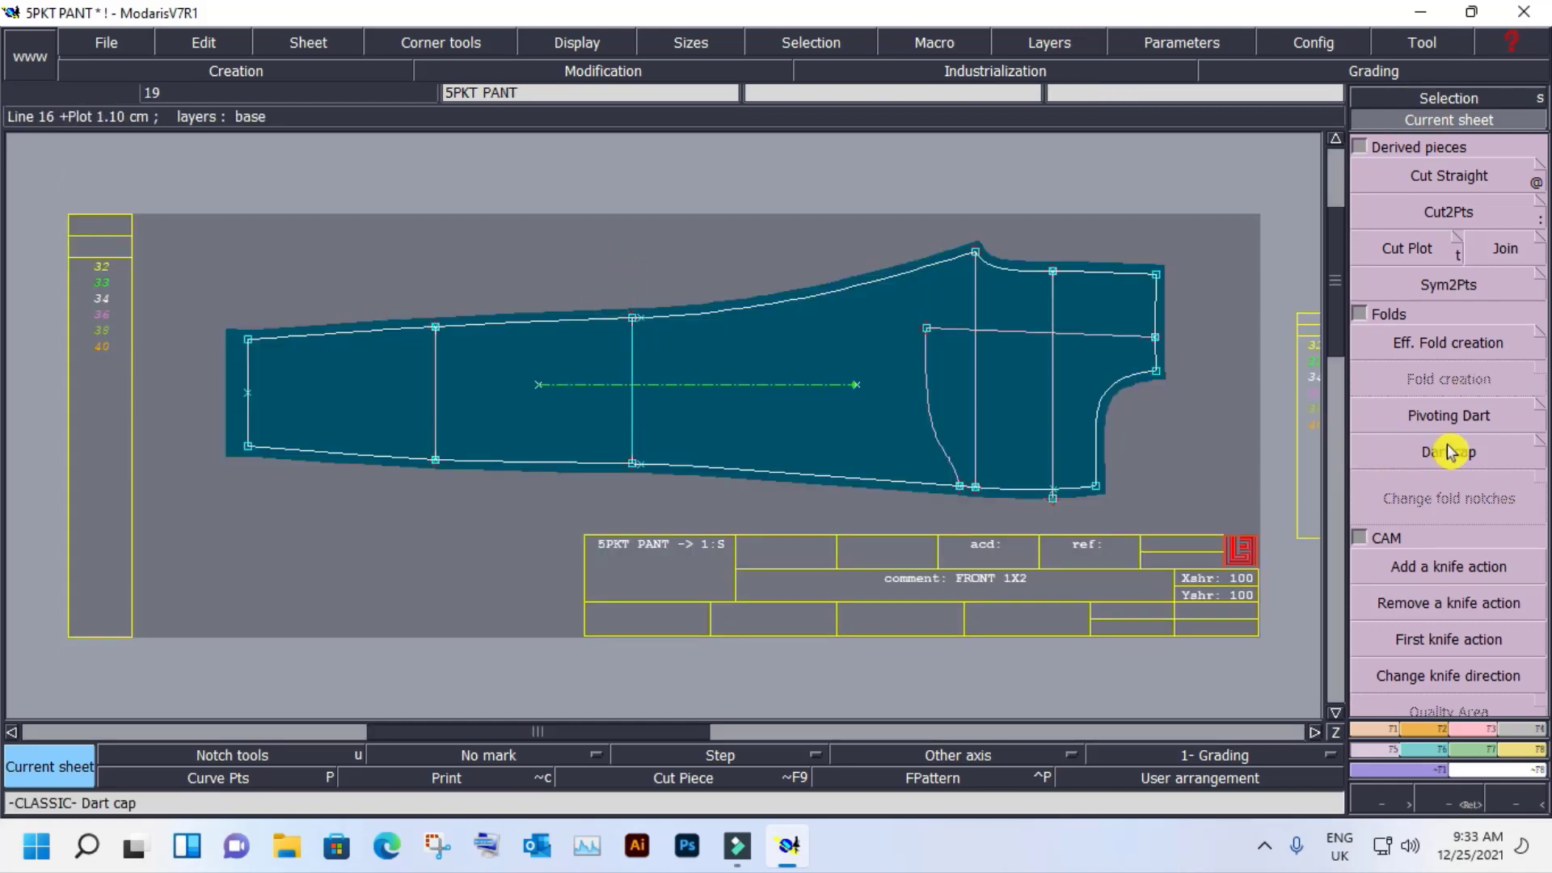
{"action": "left_click", "coordinate": [1455, 417]}
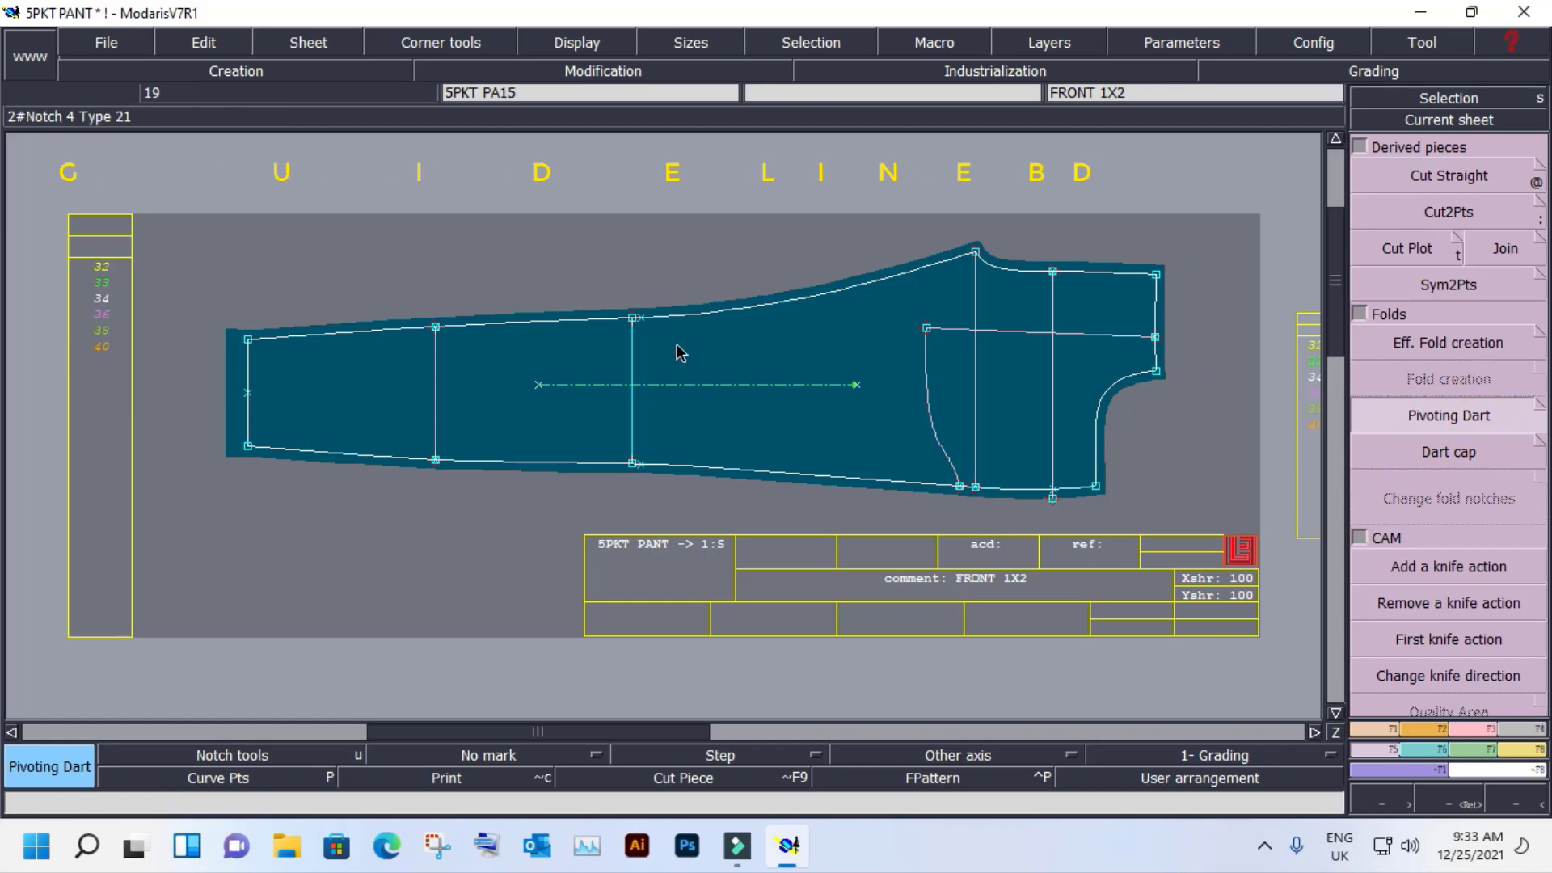
{"action": "left_click", "coordinate": [643, 317]}
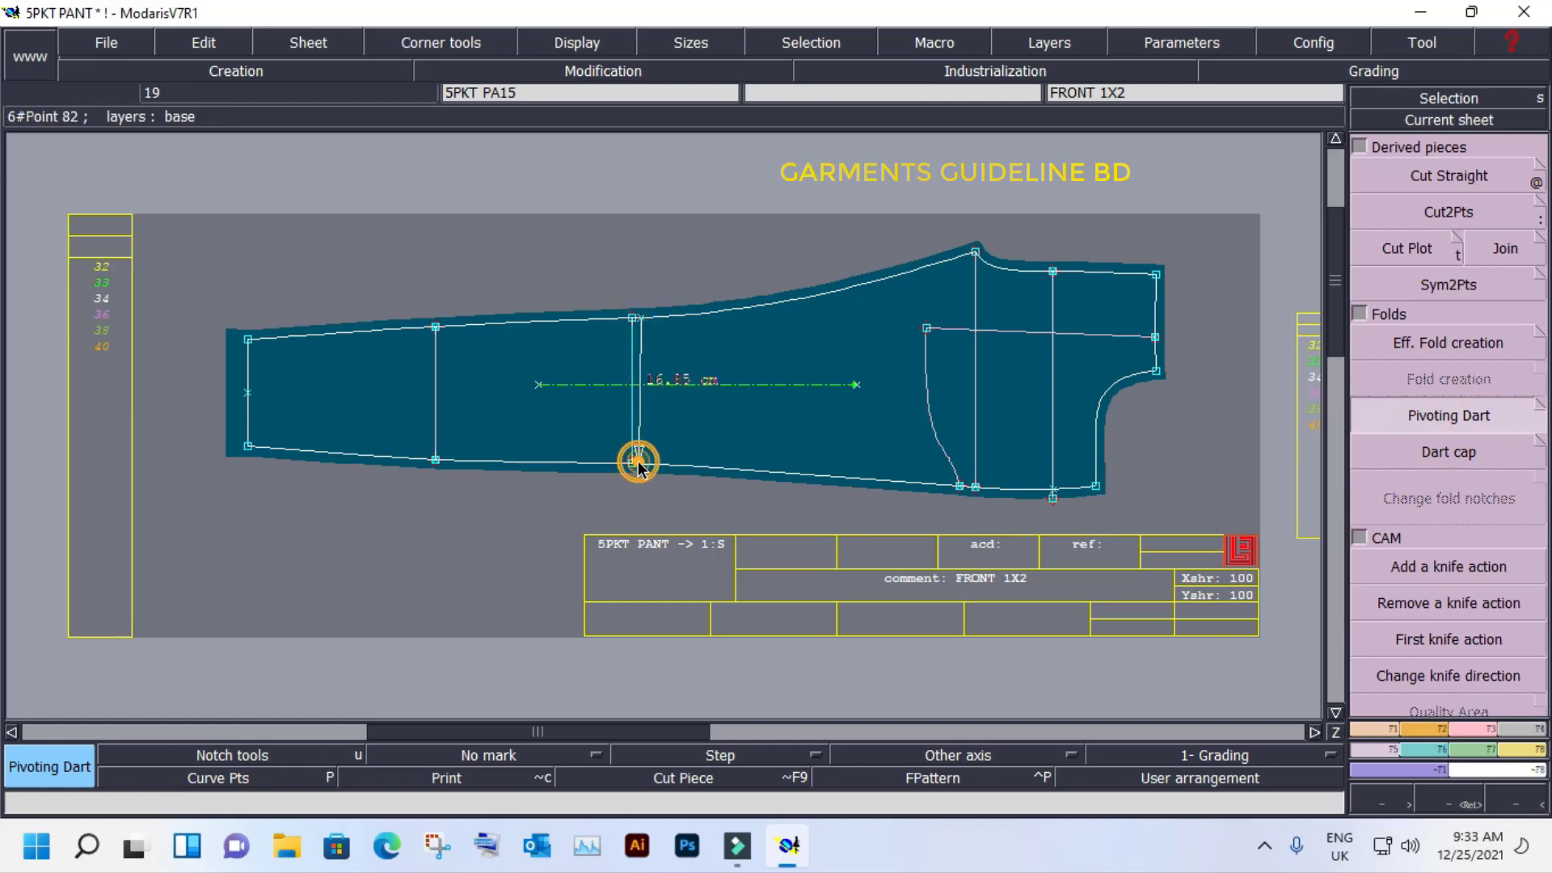
{"action": "left_click", "coordinate": [635, 459]}
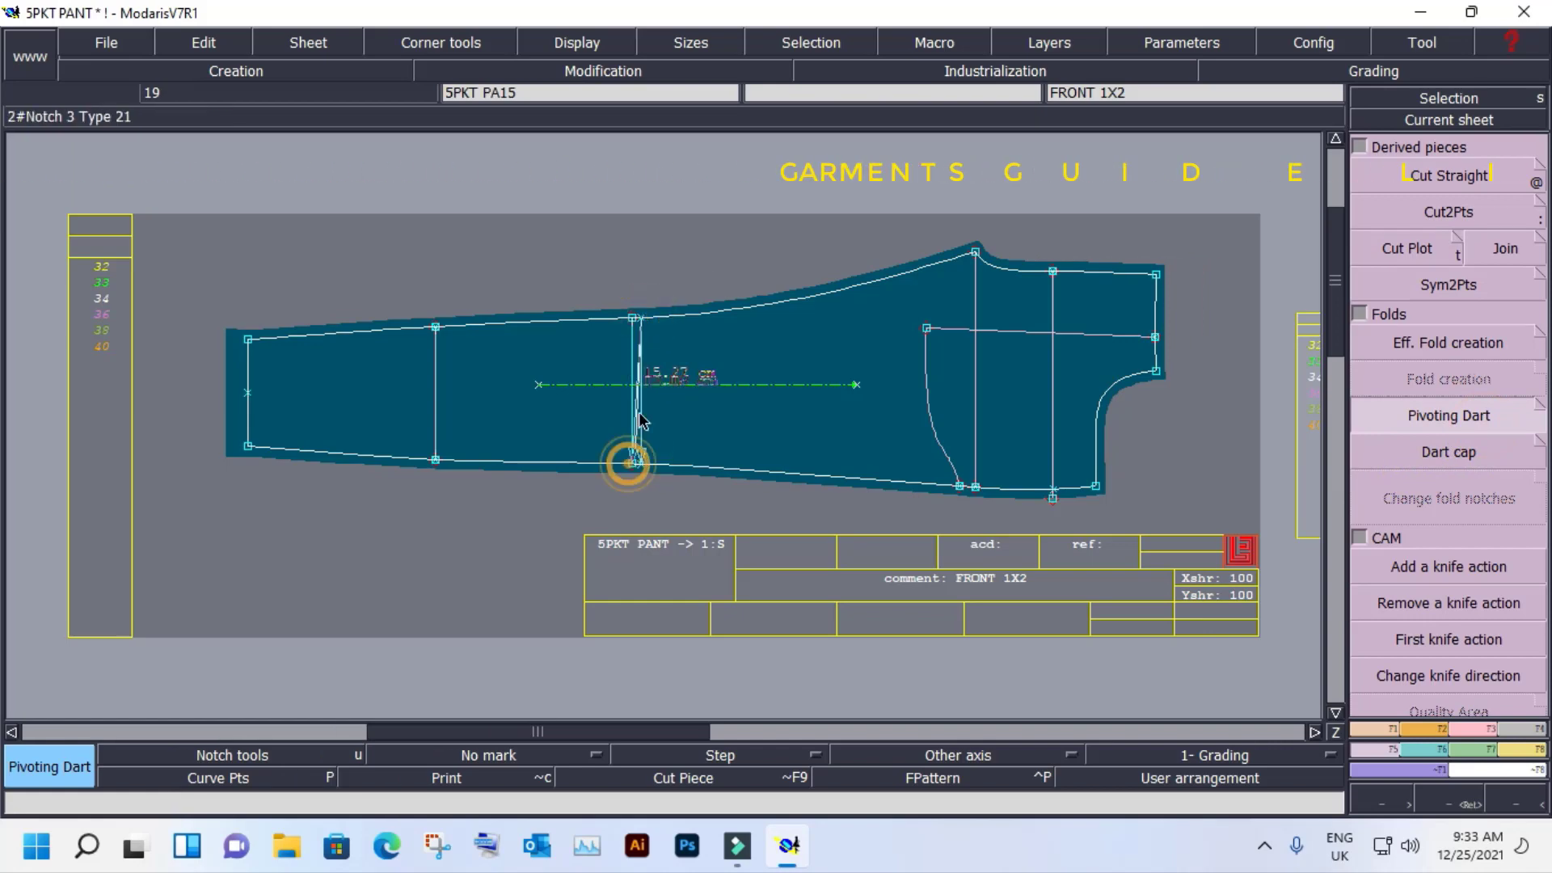
{"action": "left_click", "coordinate": [632, 323]}
{"action": "left_click", "coordinate": [643, 463]}
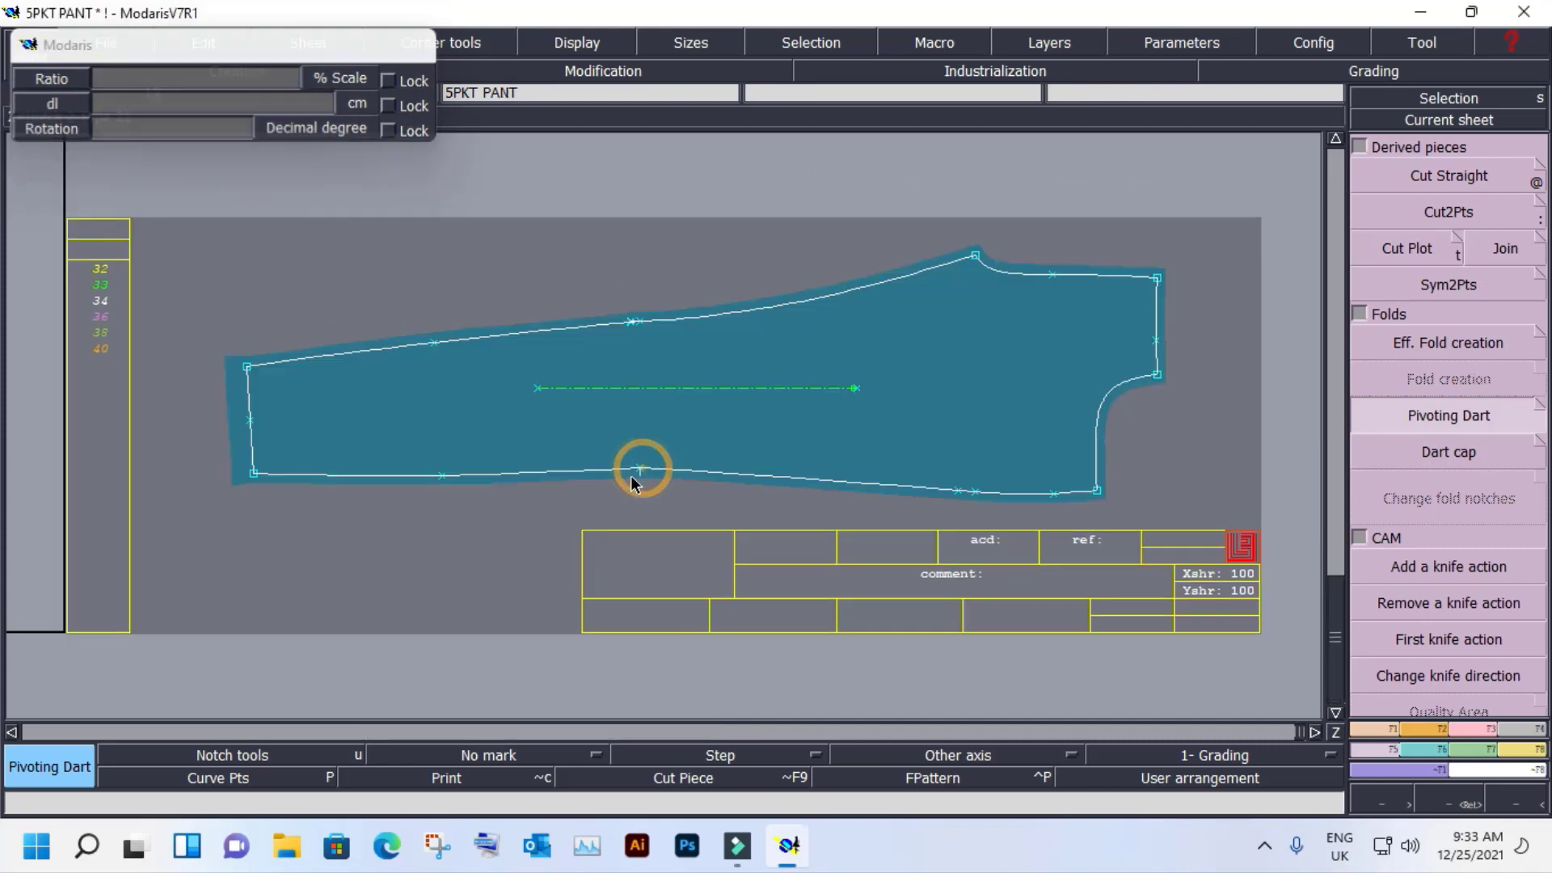
{"action": "left_click", "coordinate": [678, 440]}
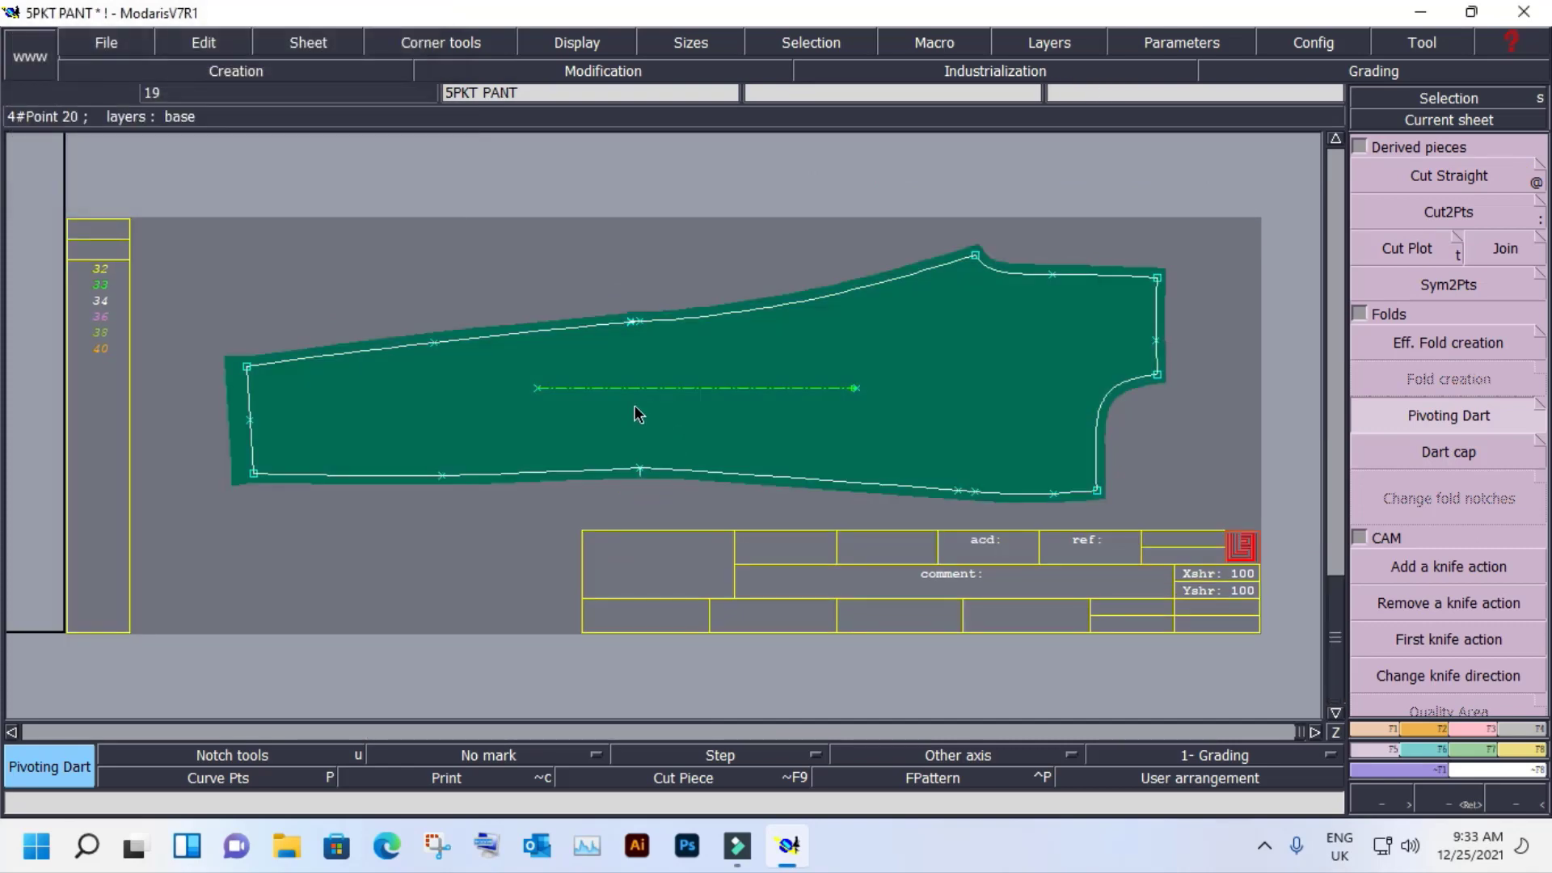
Zoom in on the derived pant piece and pick its grain line.
{"action": "key", "text": "z"}
{"action": "left_click", "coordinate": [1075, 540]}
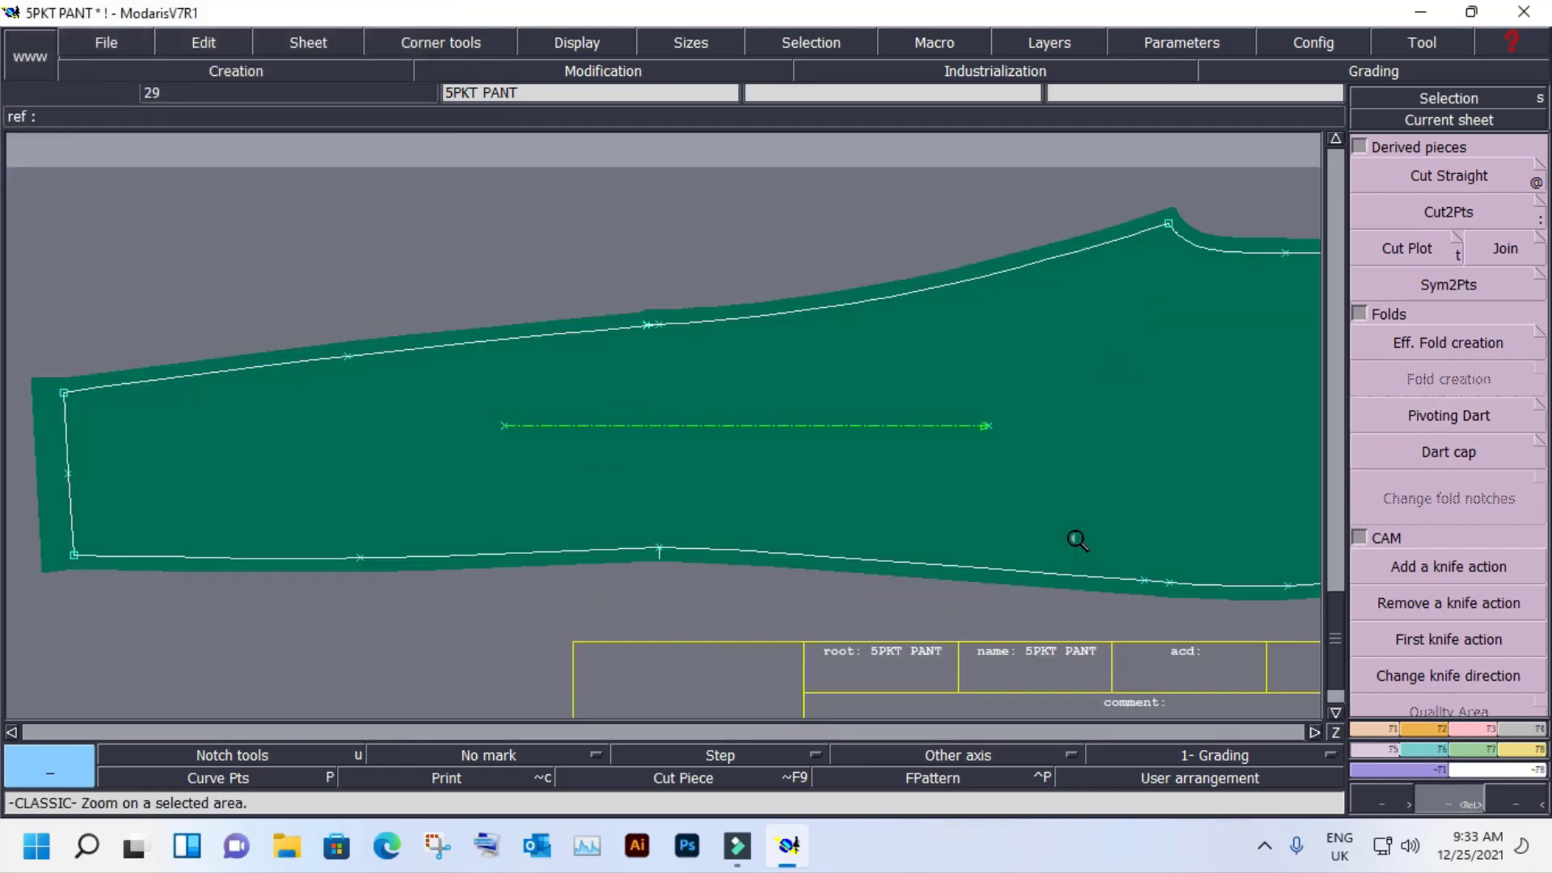
{"action": "left_click", "coordinate": [1473, 349]}
{"action": "left_click", "coordinate": [677, 426]}
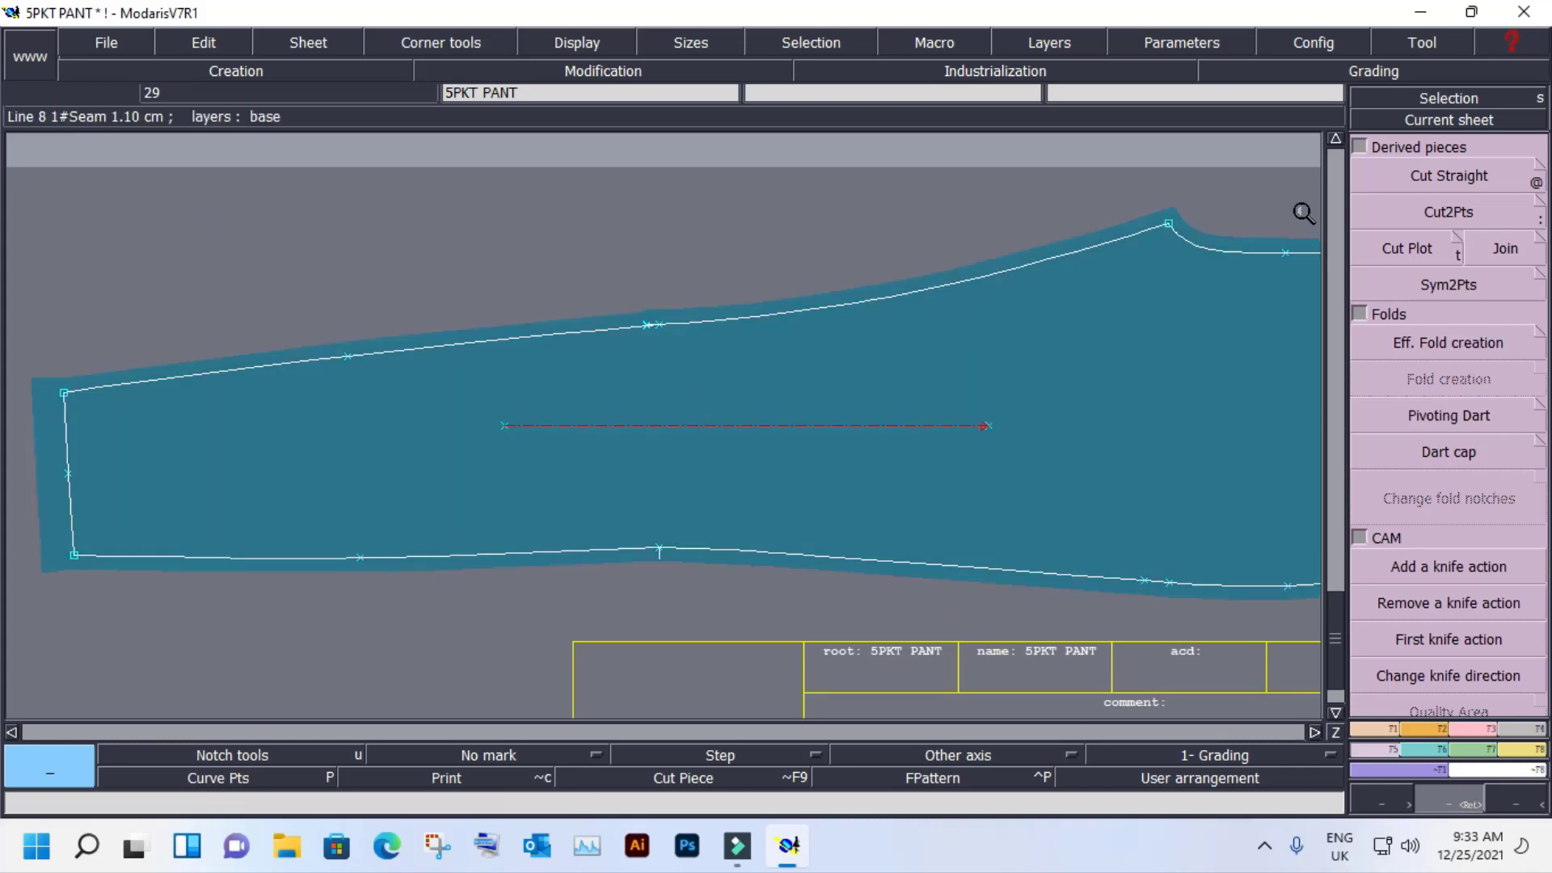
{"action": "left_click", "coordinate": [1492, 461]}
Make the derived green pant sheet current and delete it.
{"action": "left_click", "coordinate": [519, 424]}
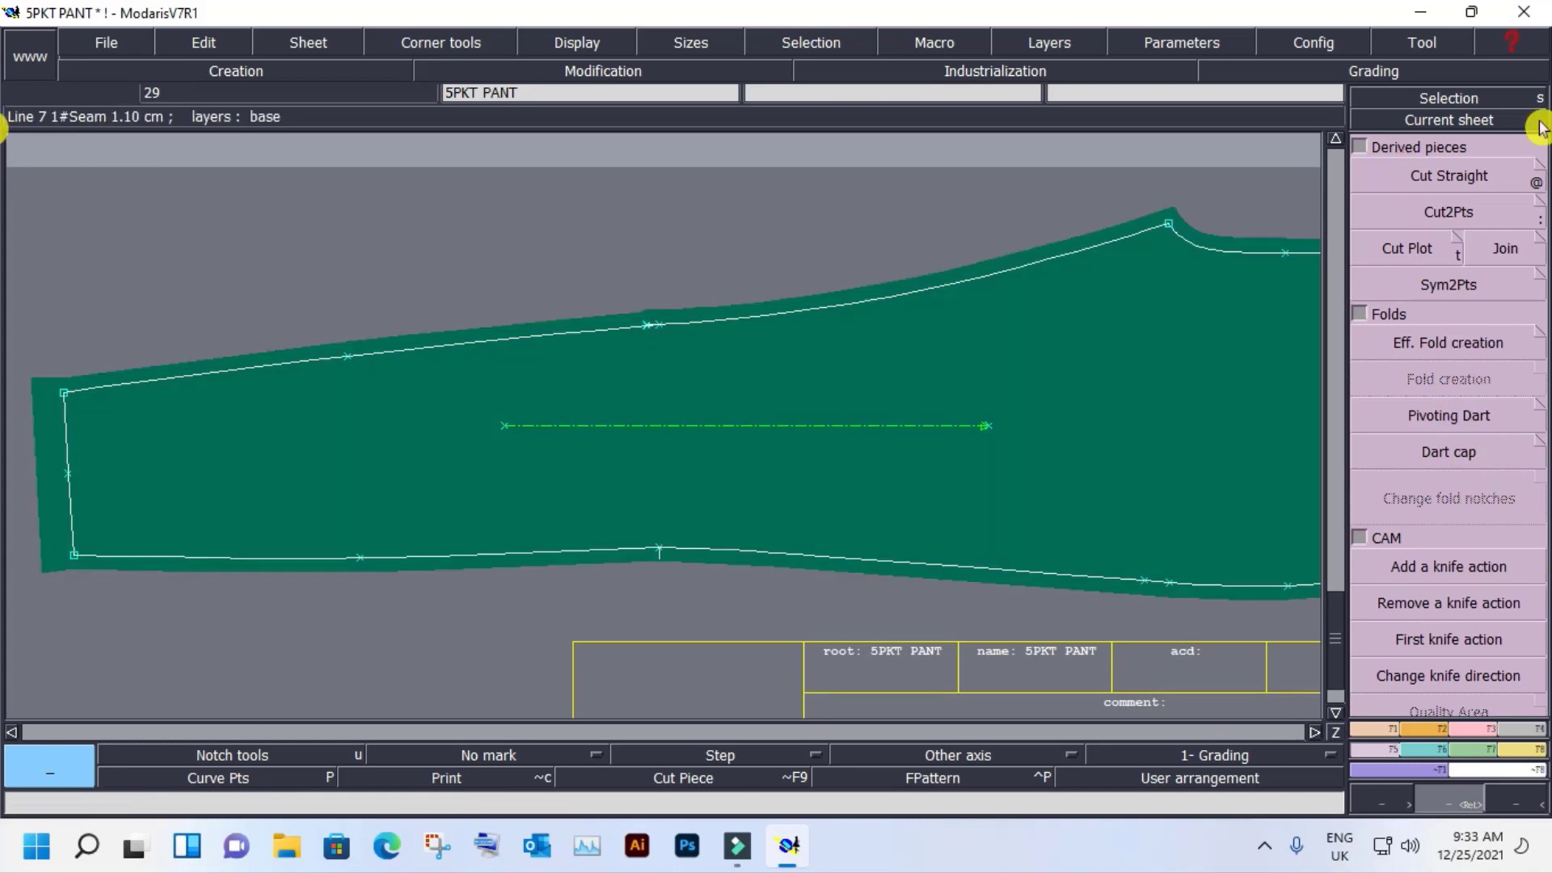
{"action": "left_click", "coordinate": [1465, 120]}
{"action": "left_click", "coordinate": [791, 413]}
{"action": "key", "text": "Delete"}
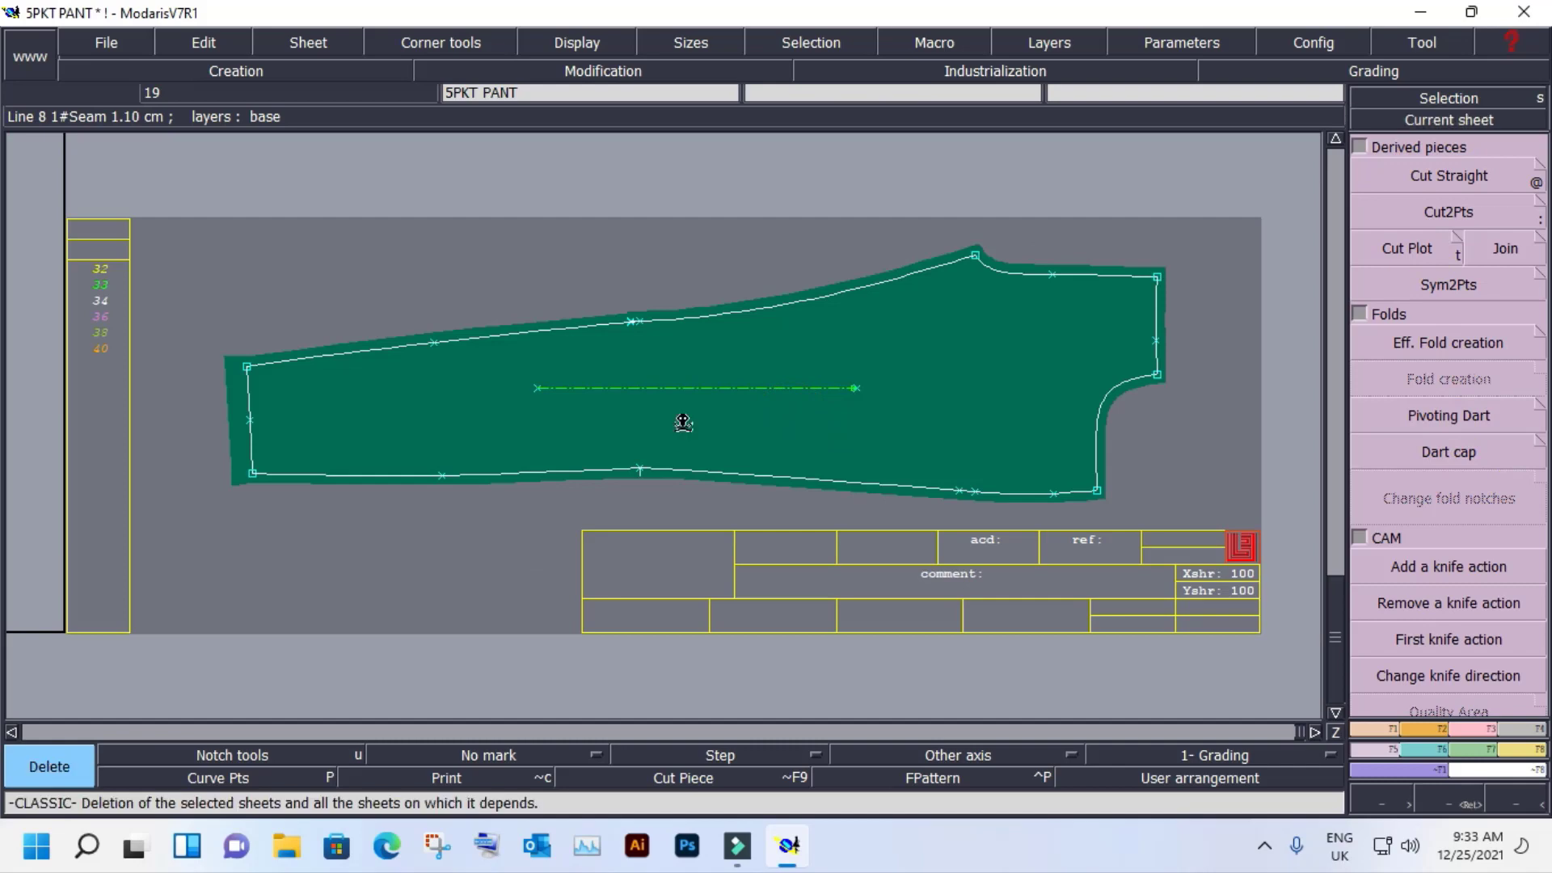
{"action": "left_click", "coordinate": [684, 414]}
On FRONT 1X2, replace the middle line with a straight line between the top and bottom seam points.
{"action": "left_click", "coordinate": [1399, 119]}
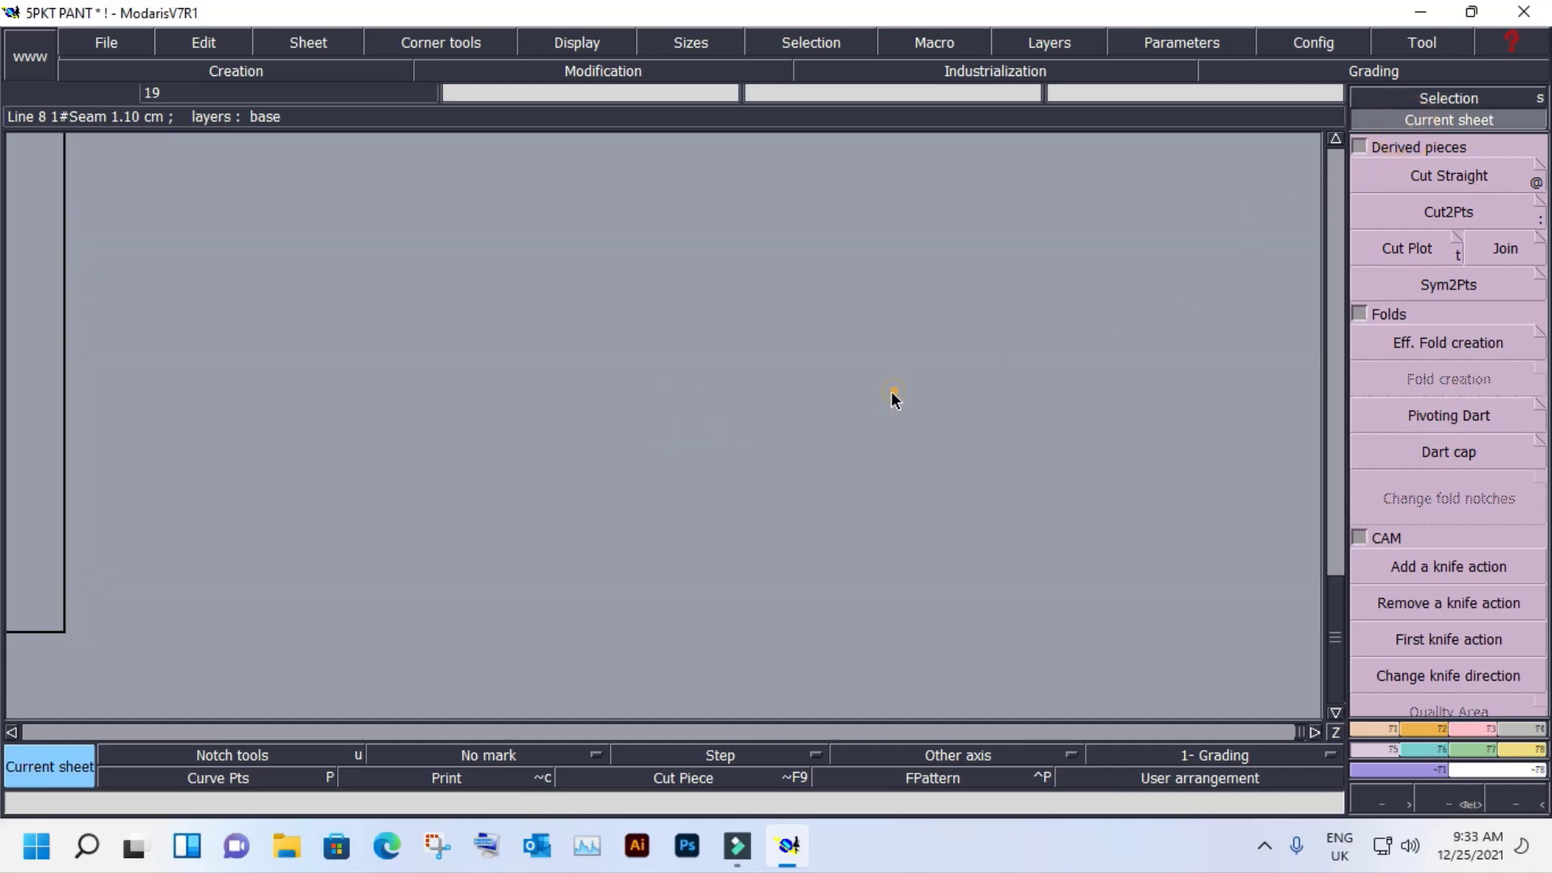
{"action": "left_click", "coordinate": [894, 398]}
{"action": "left_click", "coordinate": [632, 413]}
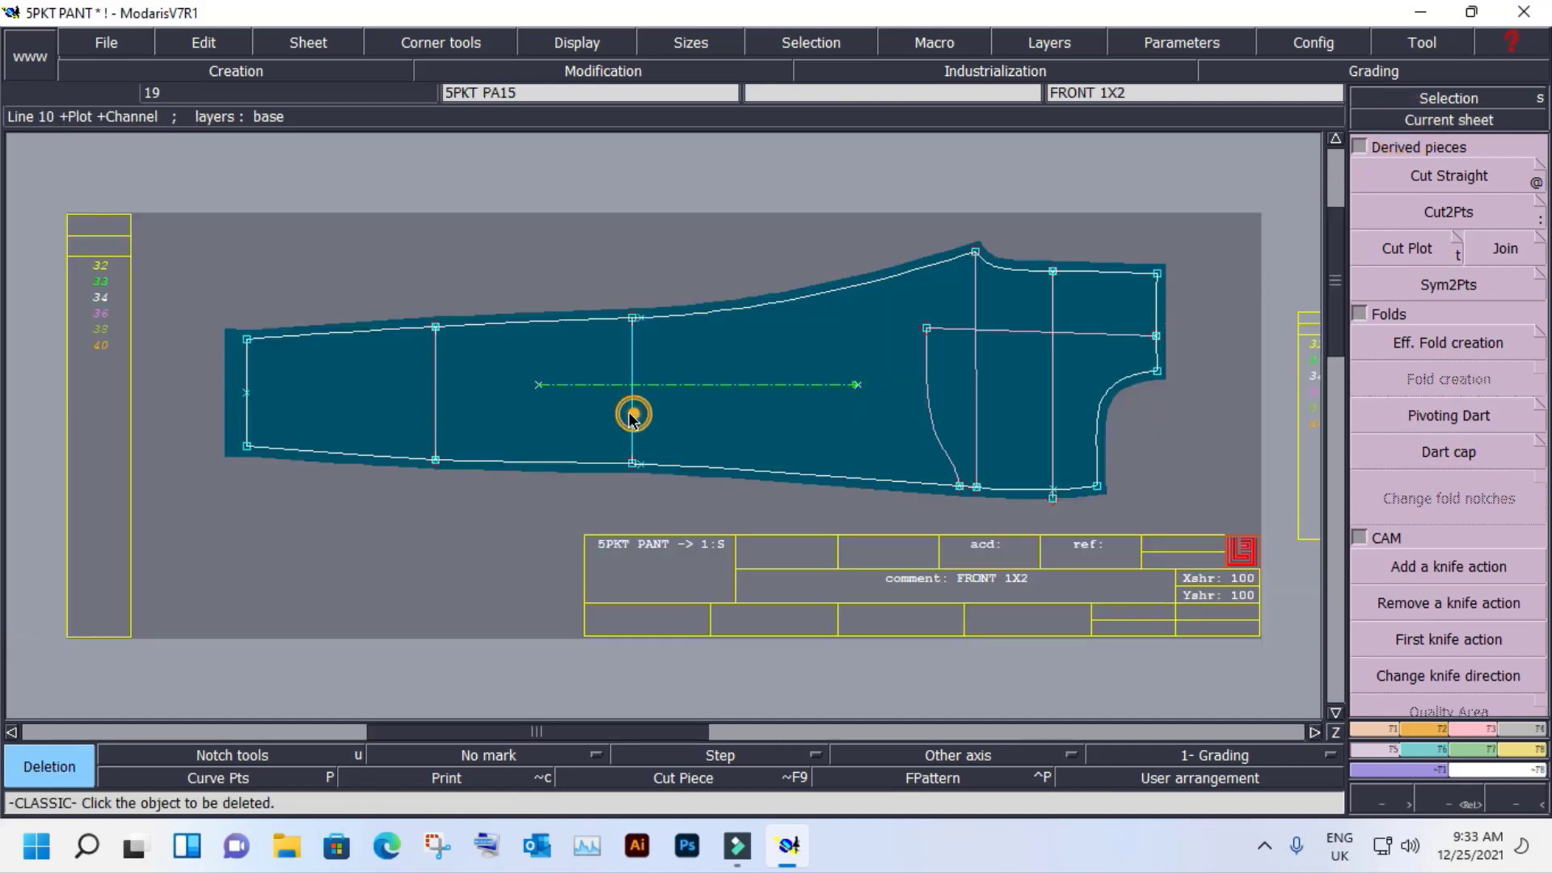
{"action": "key", "text": "z"}
{"action": "left_click_drag", "start_coordinate": [522, 233], "coordinate": [716, 554]}
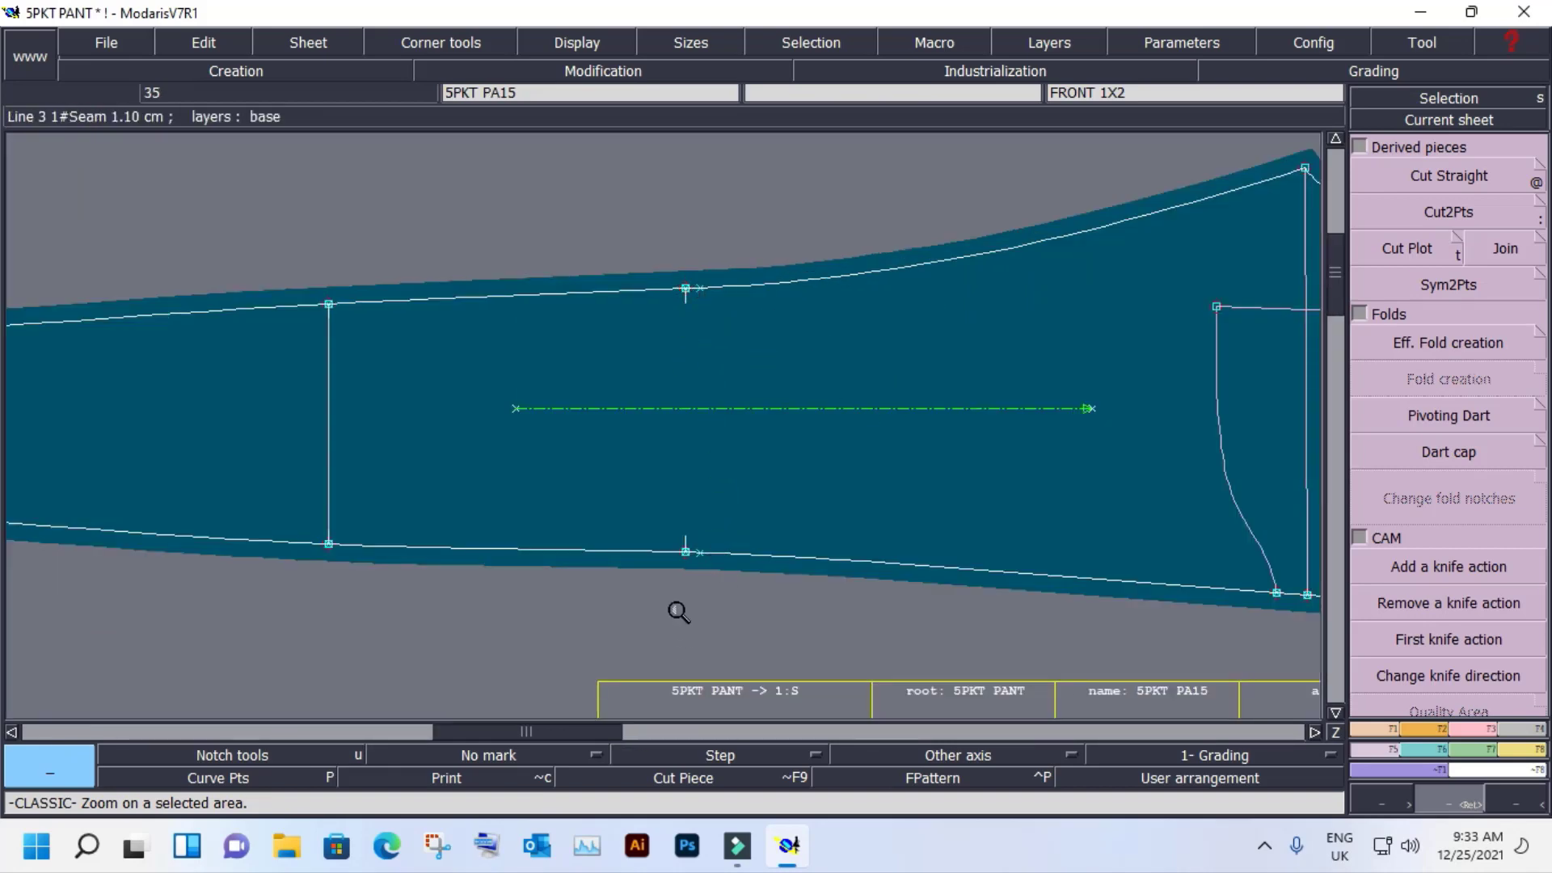
{"action": "middle_click", "coordinate": [745, 508]}
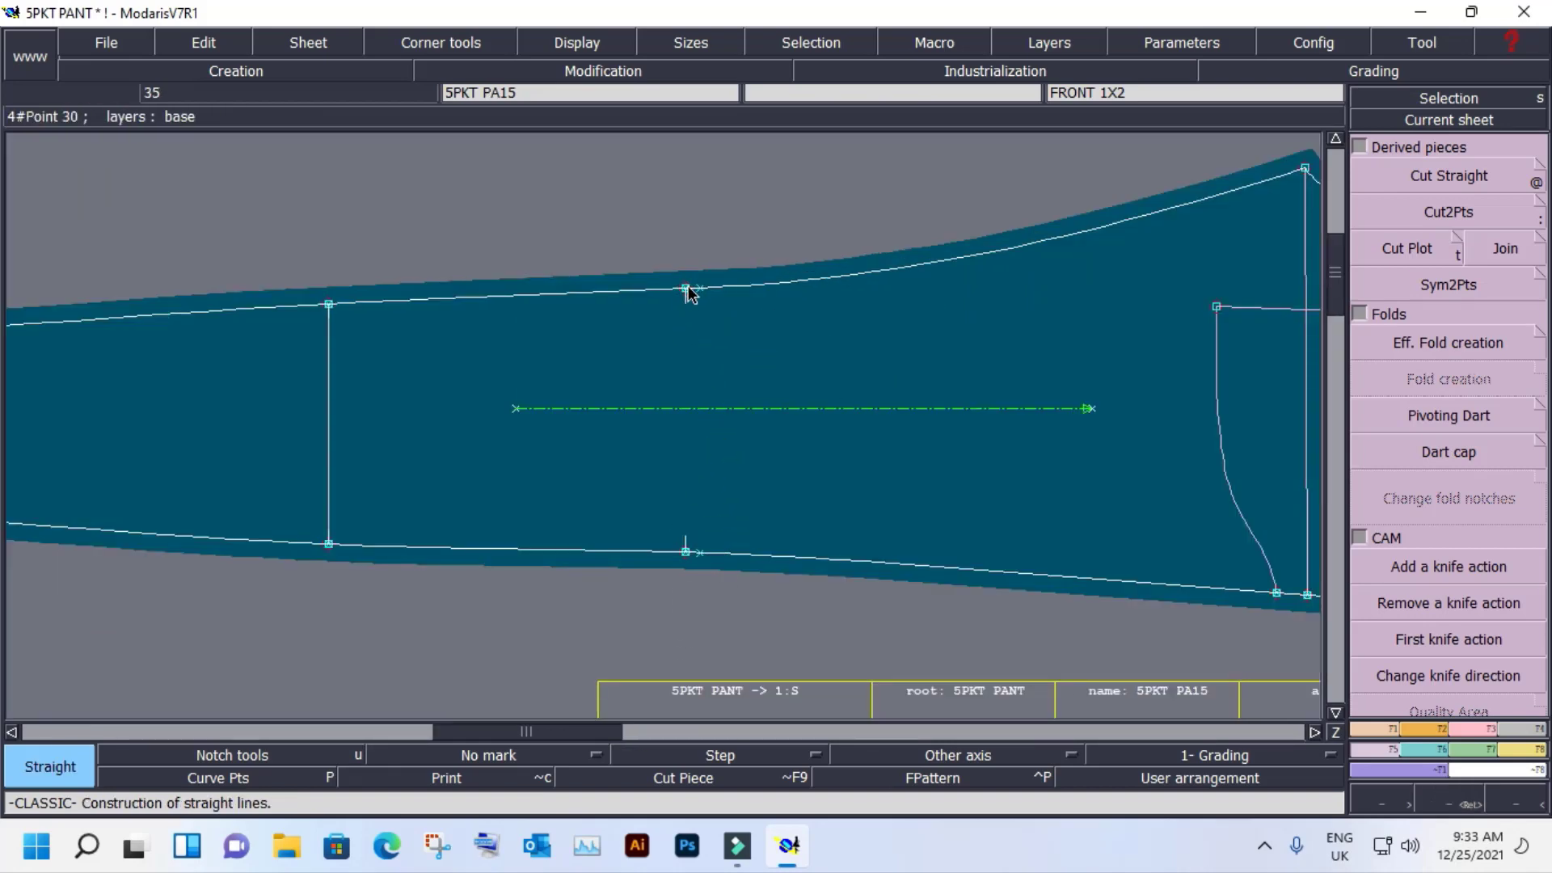
{"action": "left_click", "coordinate": [686, 289]}
{"action": "left_click", "coordinate": [687, 558]}
Apply a Pivoting Dart along the new middle line, setting its top and bottom dart points.
{"action": "left_click", "coordinate": [1452, 416]}
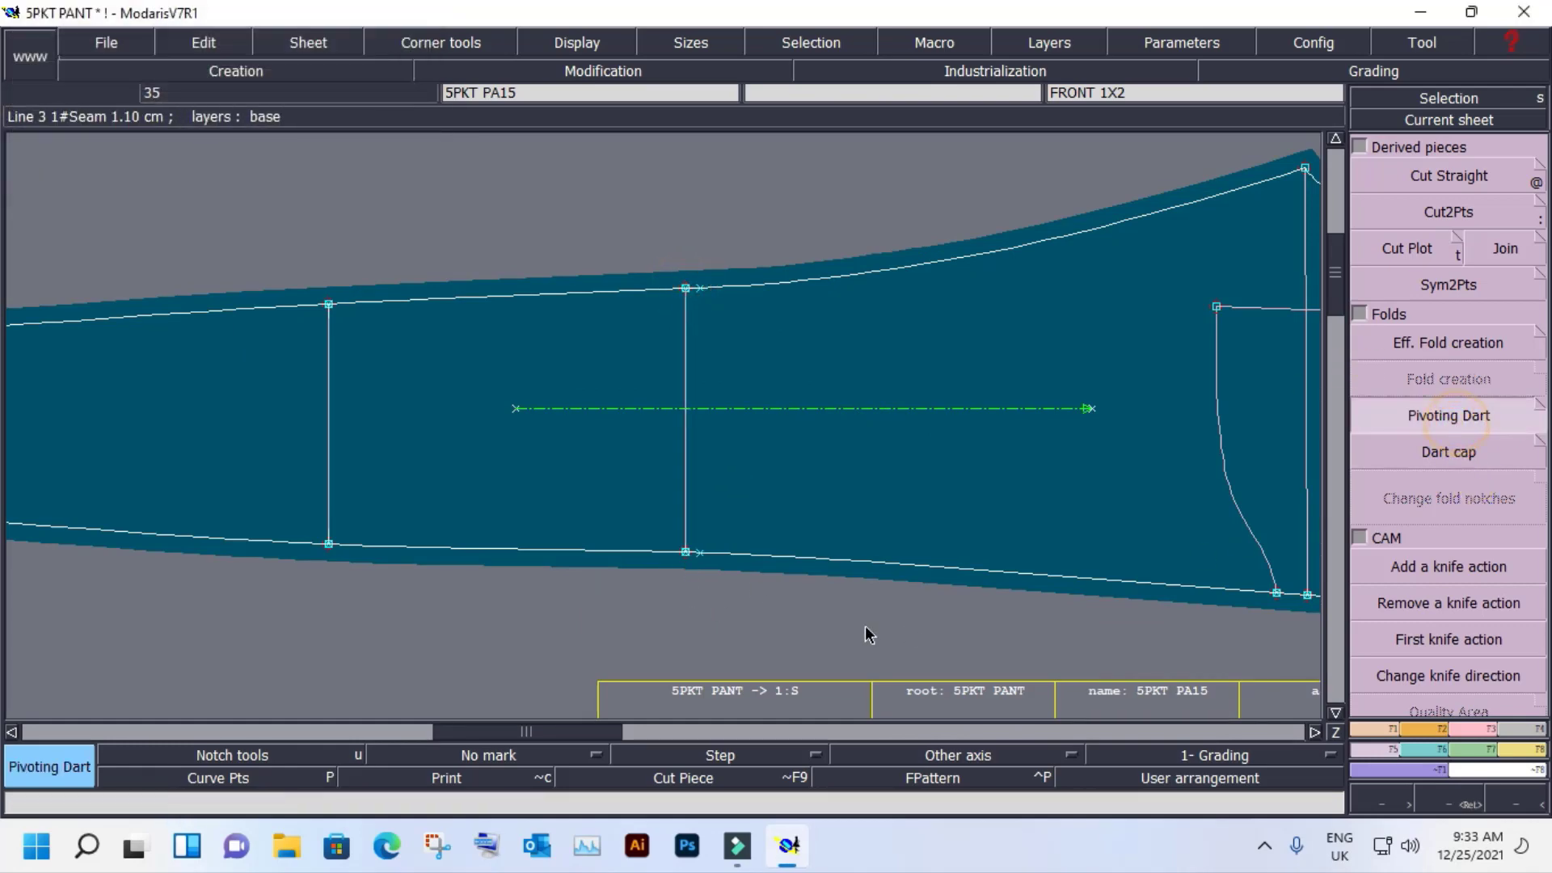
{"action": "left_click", "coordinate": [686, 553]}
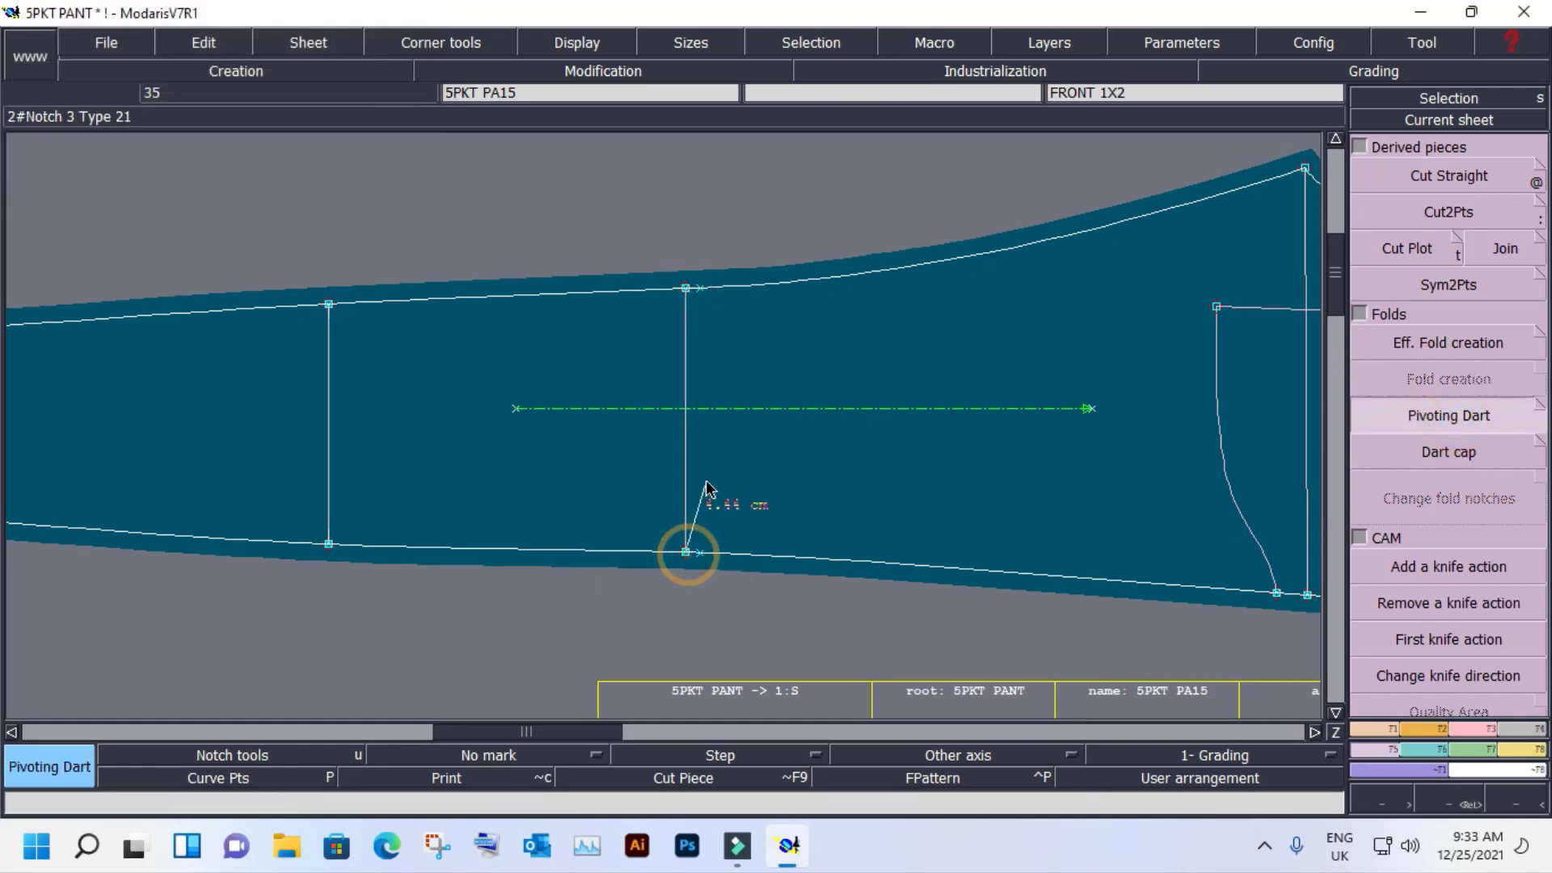
{"action": "left_click", "coordinate": [685, 289]}
{"action": "left_click", "coordinate": [701, 294]}
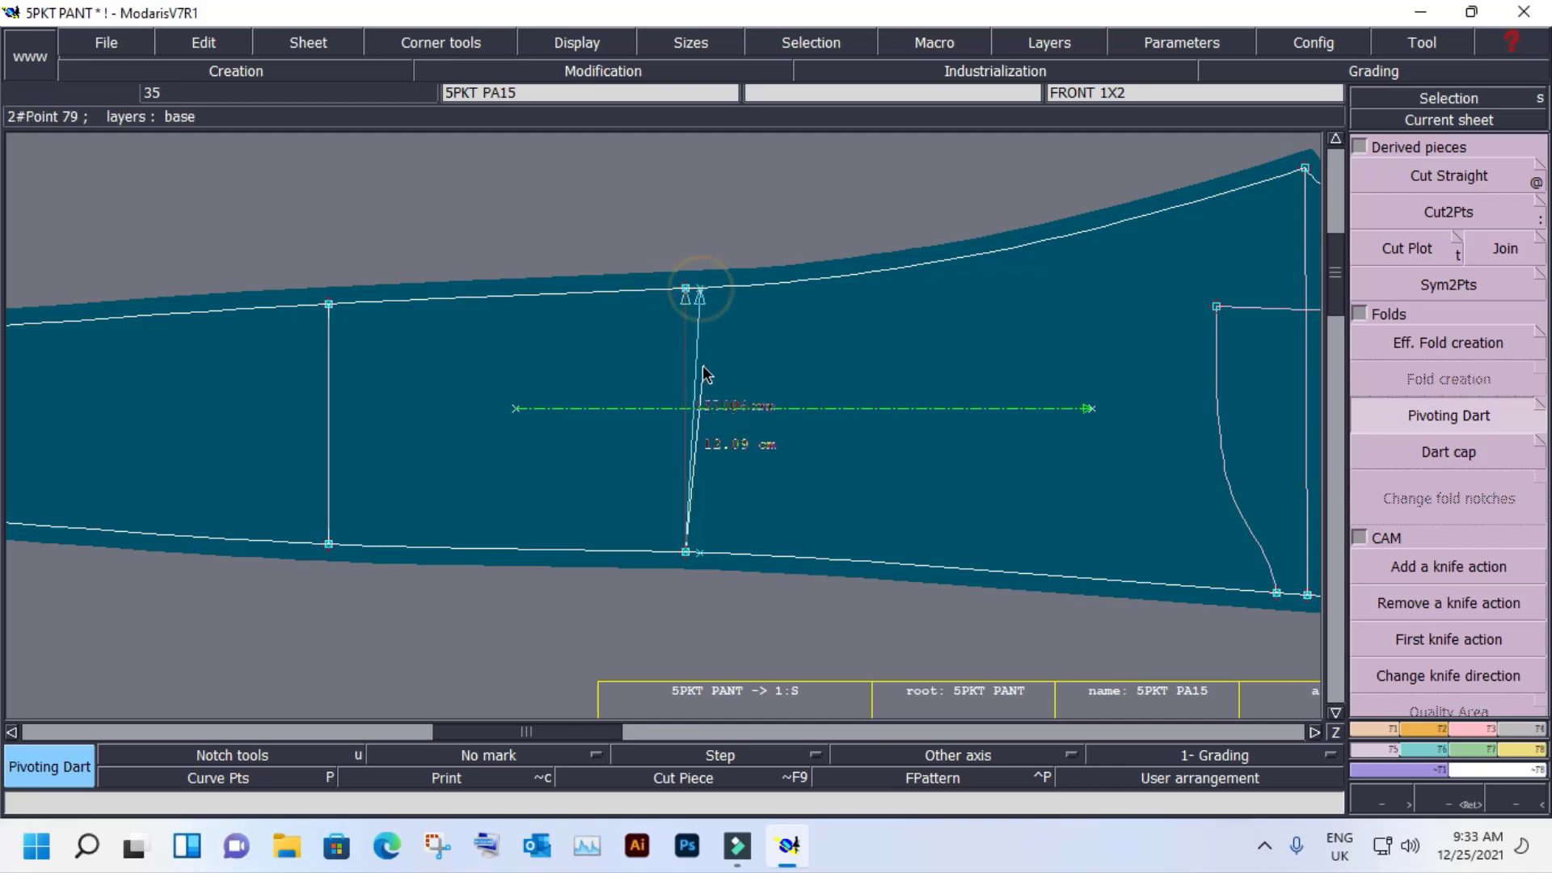
{"action": "left_click", "coordinate": [688, 554]}
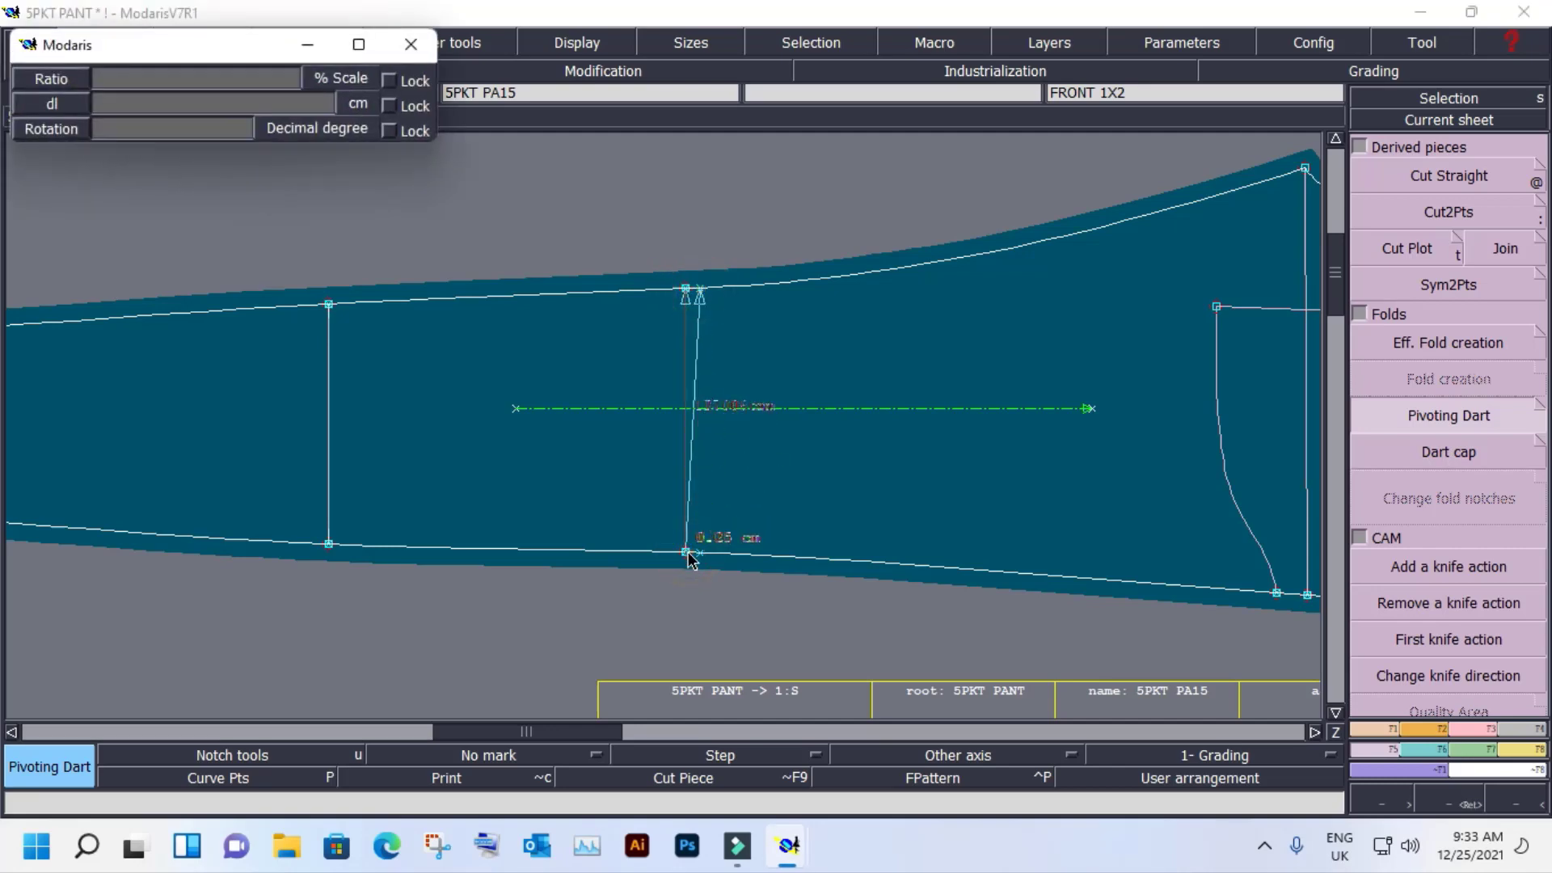
{"action": "left_click", "coordinate": [693, 291]}
Confirm the dart, inspect the new pant piece, then delete its sheet.
{"action": "key", "text": "Home"}
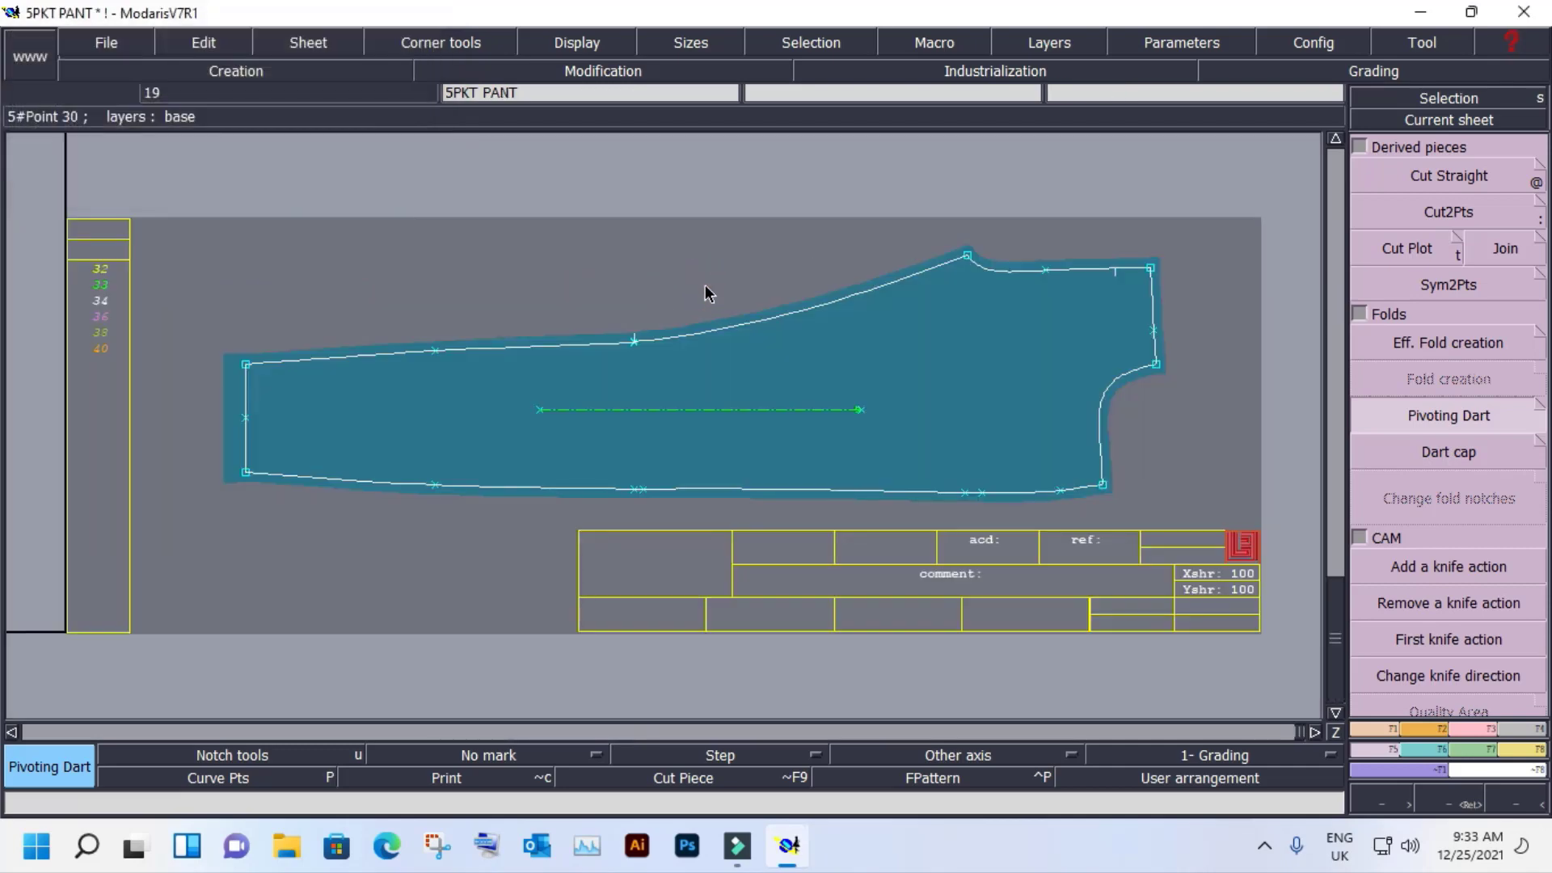
{"action": "key", "text": "z"}
{"action": "left_click_drag", "start_coordinate": [503, 274], "coordinate": [744, 579]}
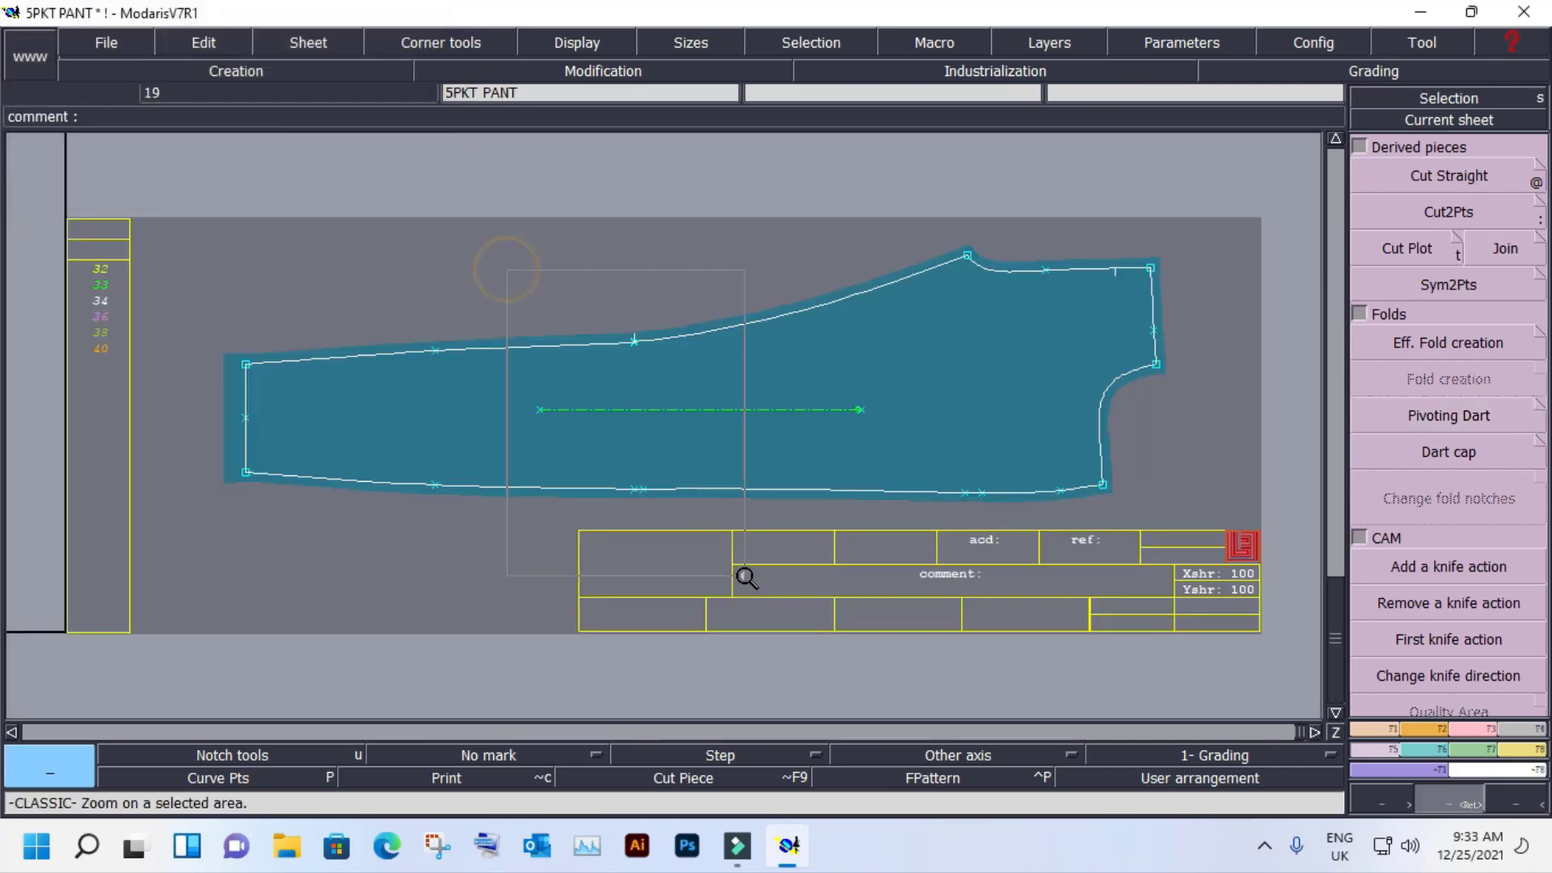
{"action": "left_click", "coordinate": [1421, 121]}
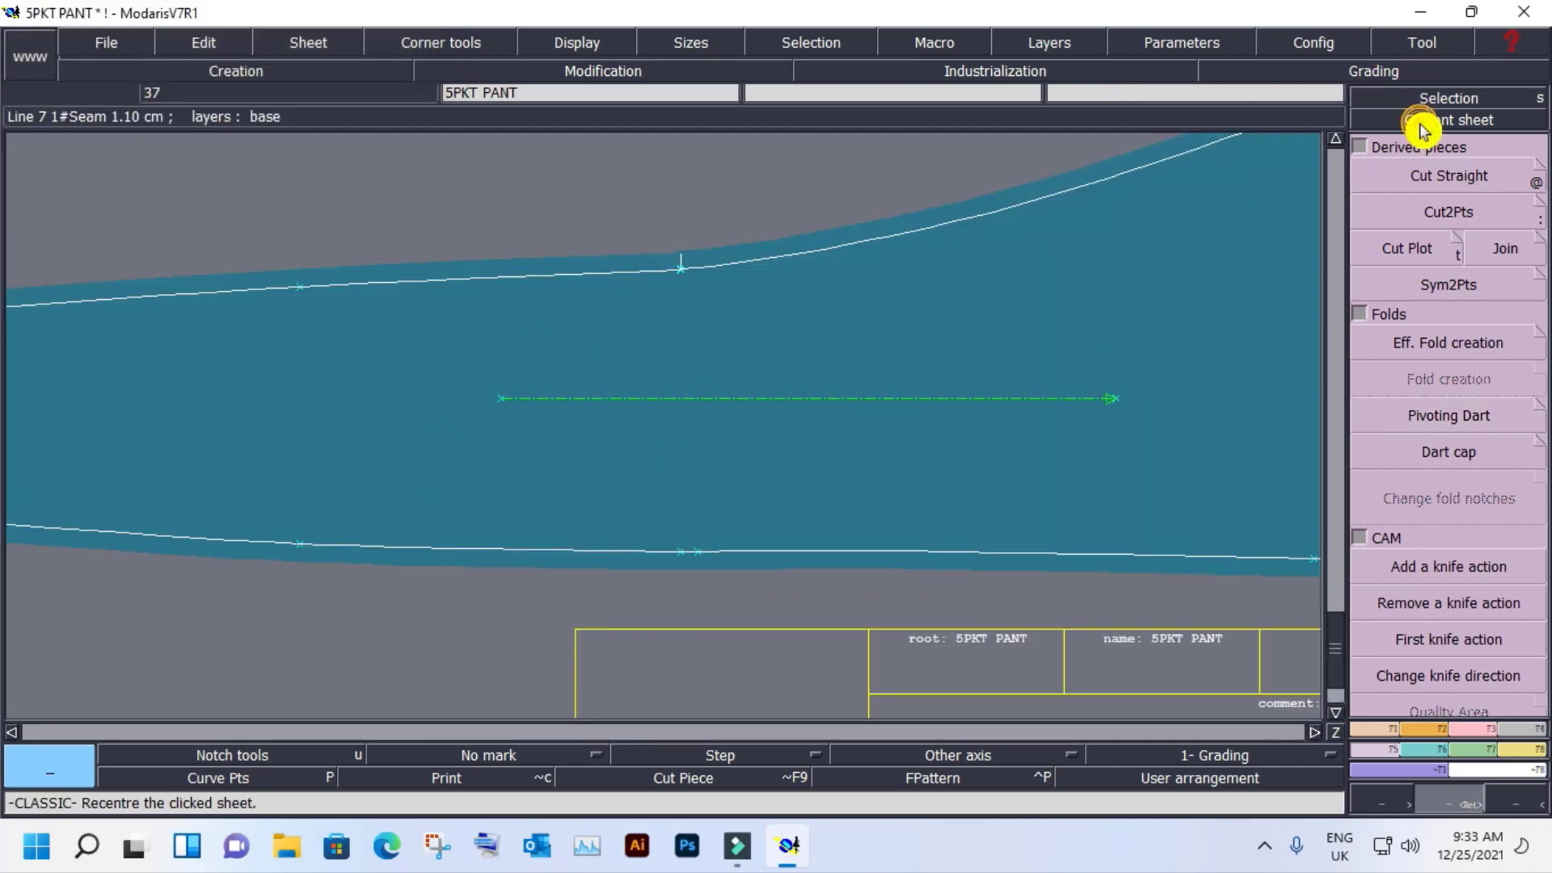
{"action": "left_click", "coordinate": [716, 386]}
{"action": "key", "text": "Delete"}
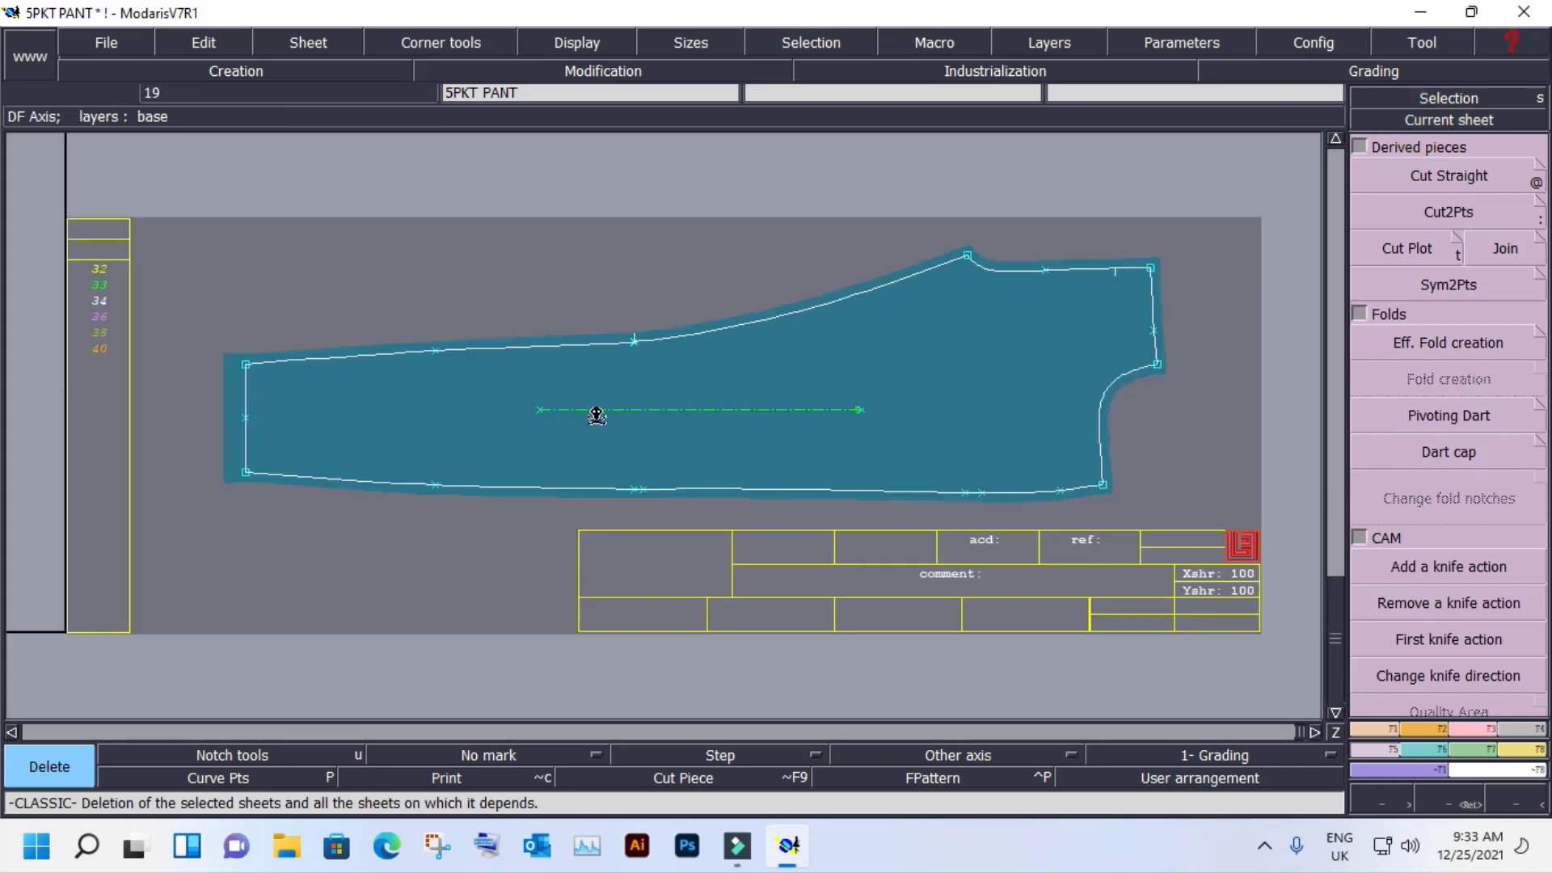
{"action": "left_click", "coordinate": [598, 412]}
Make the front pant sheet current and zoom in on the front leg.
{"action": "left_click", "coordinate": [1450, 125]}
{"action": "left_click", "coordinate": [752, 460]}
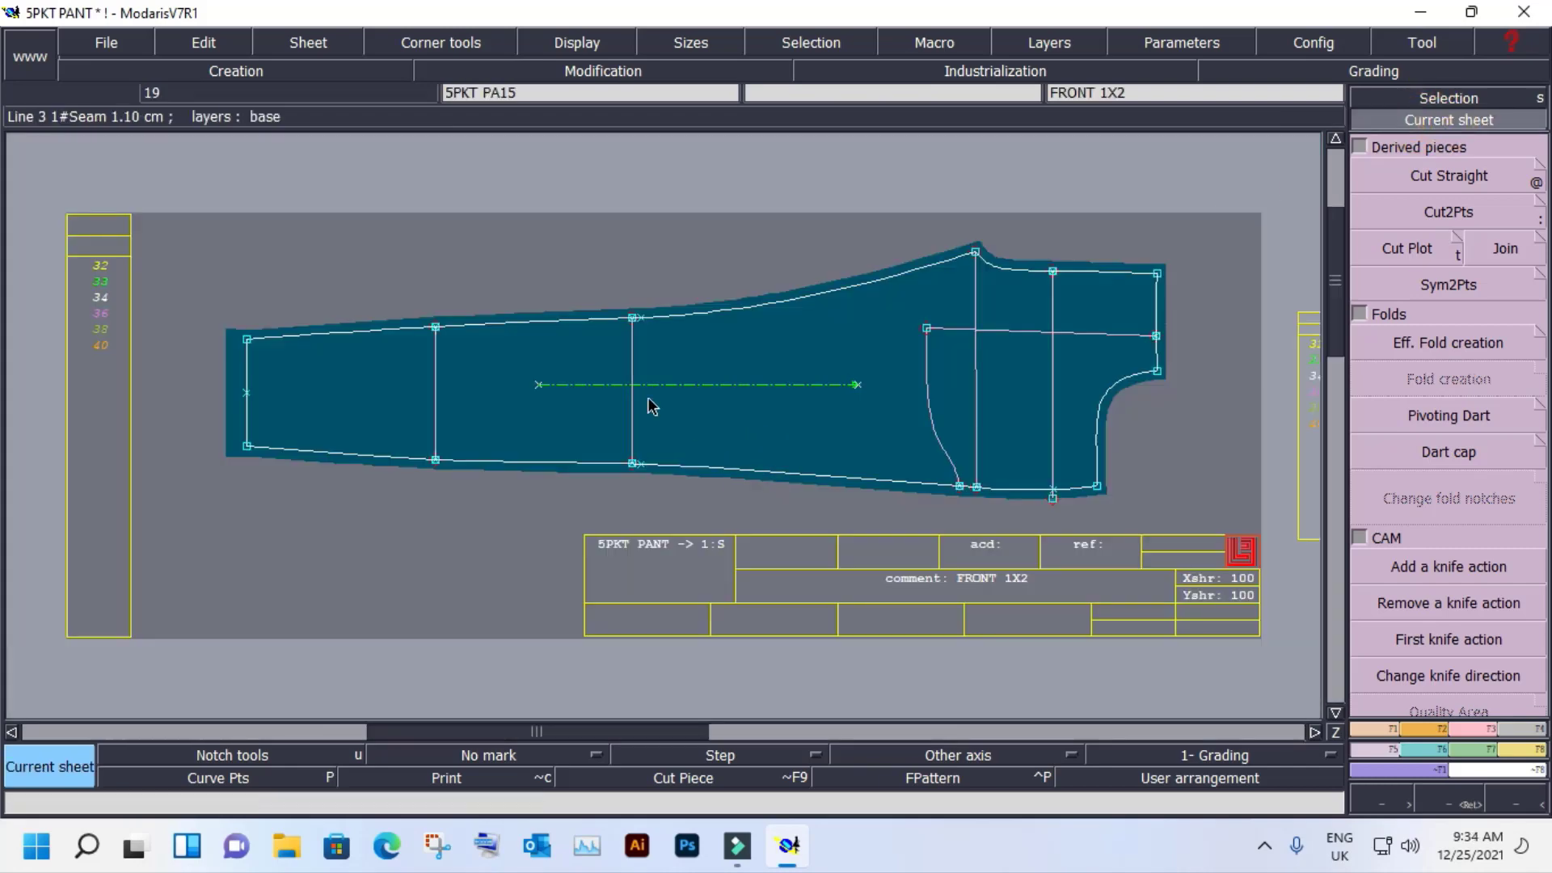
{"action": "key", "text": "z"}
{"action": "left_click_drag", "start_coordinate": [413, 245], "coordinate": [716, 541]}
{"action": "left_click", "coordinate": [717, 544]}
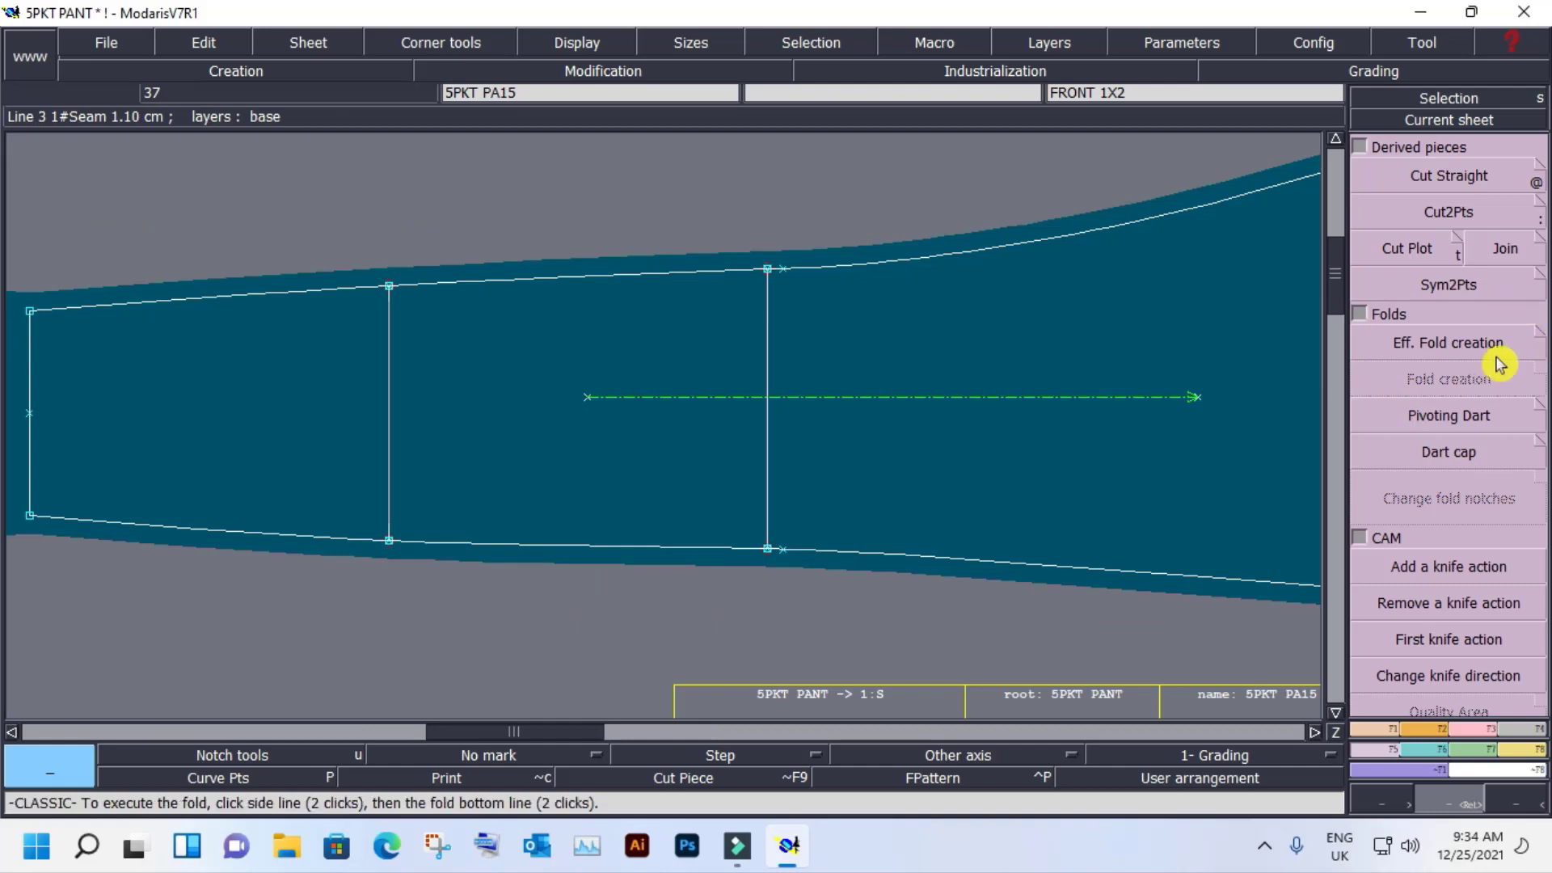
Pivot a dart on the leg's vertical line, opening at the top and pivoting at the bottom.
{"action": "left_click", "coordinate": [1449, 415]}
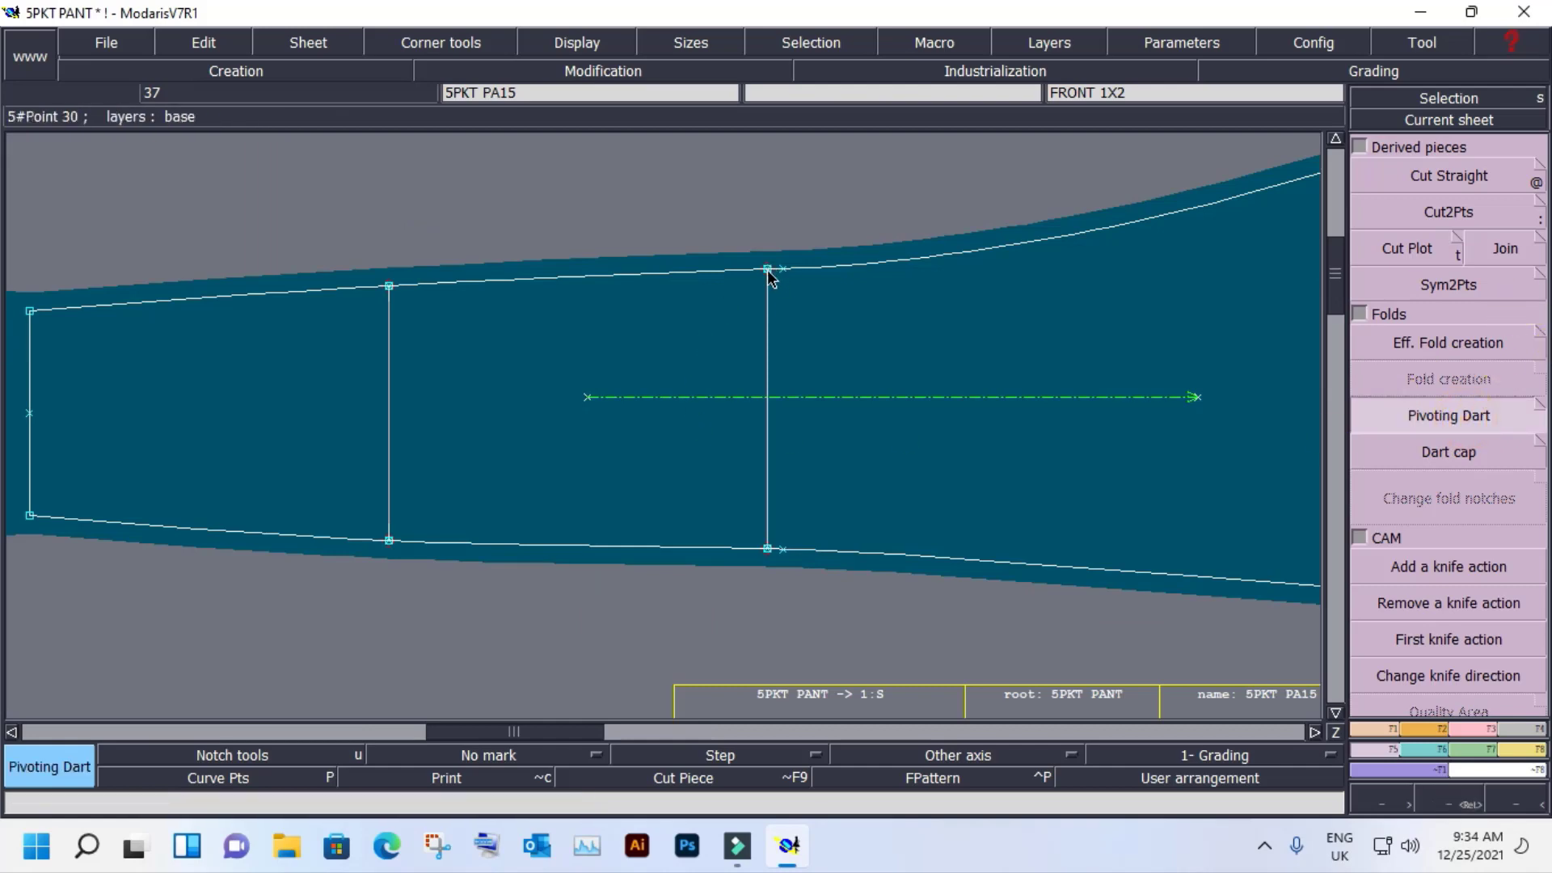
{"action": "left_click", "coordinate": [768, 270]}
{"action": "left_click", "coordinate": [768, 547]}
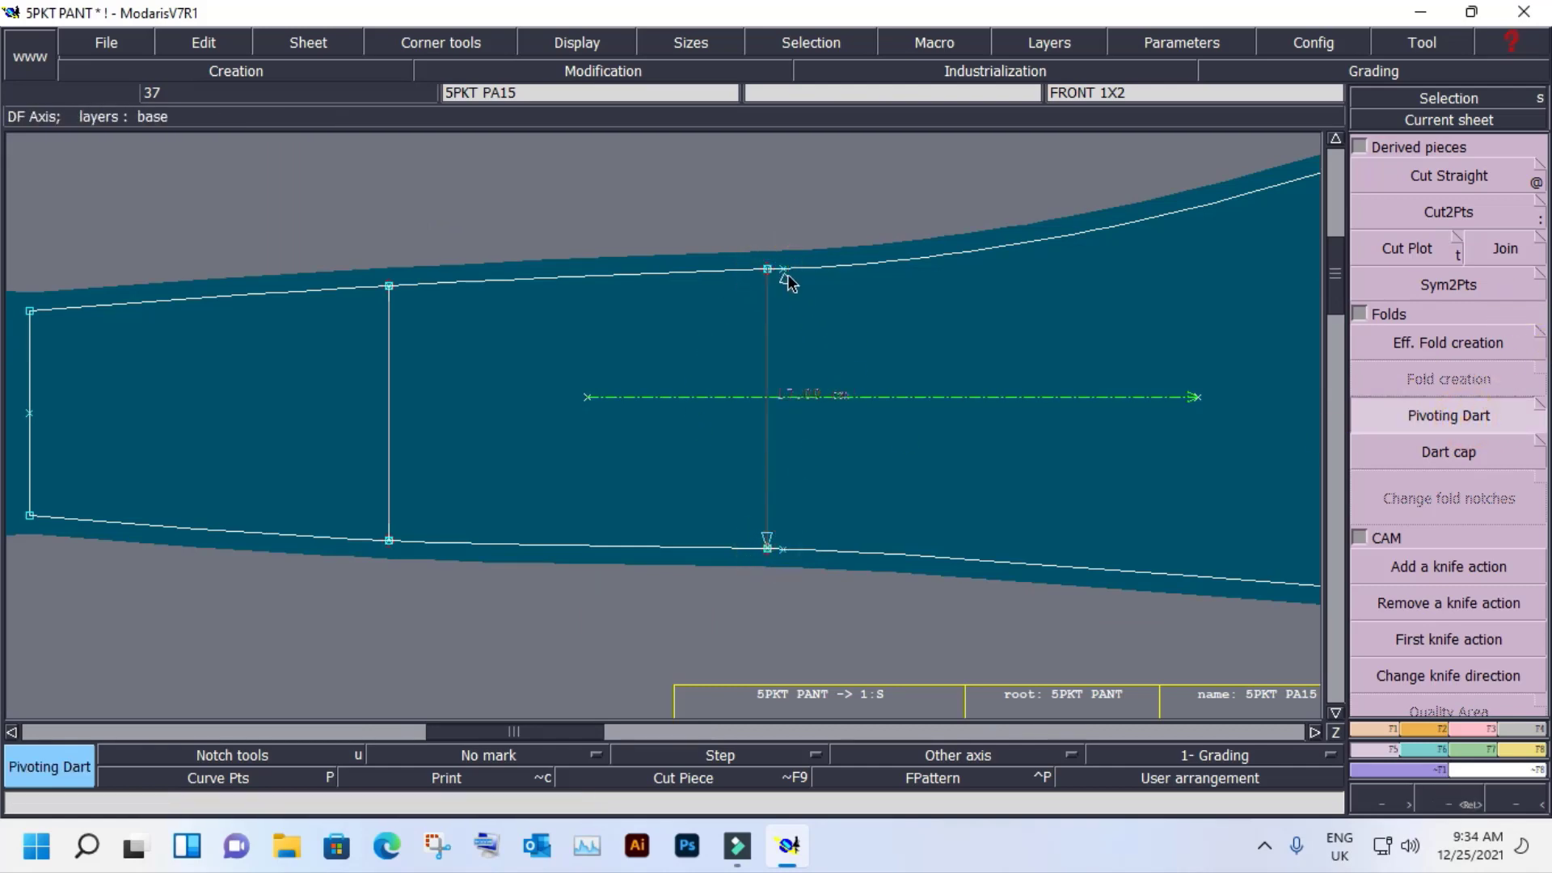
{"action": "left_click", "coordinate": [779, 267]}
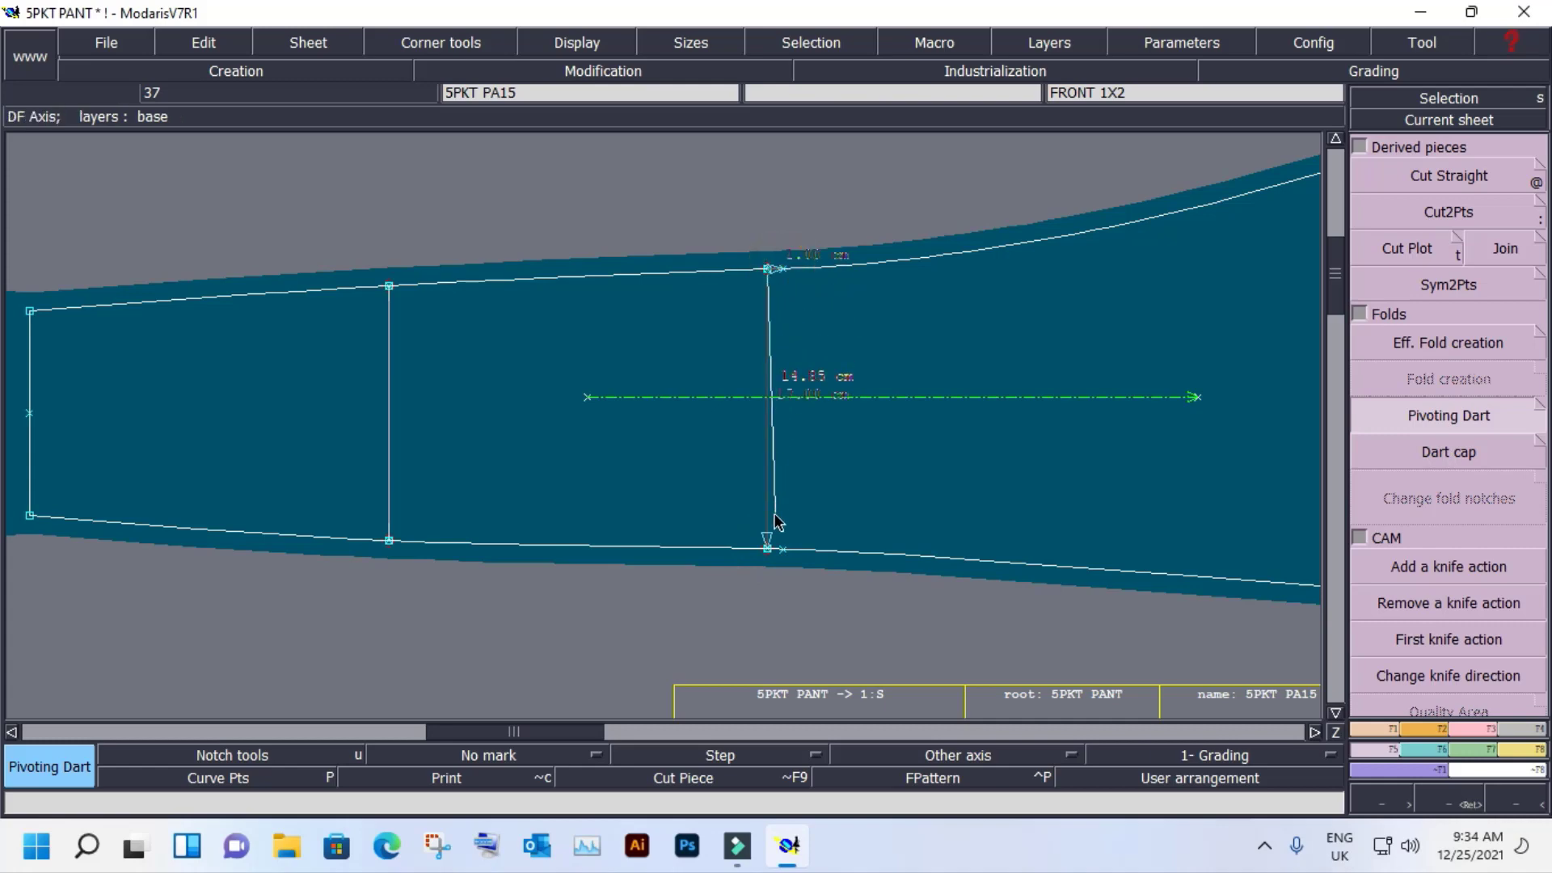
{"action": "left_click", "coordinate": [768, 550]}
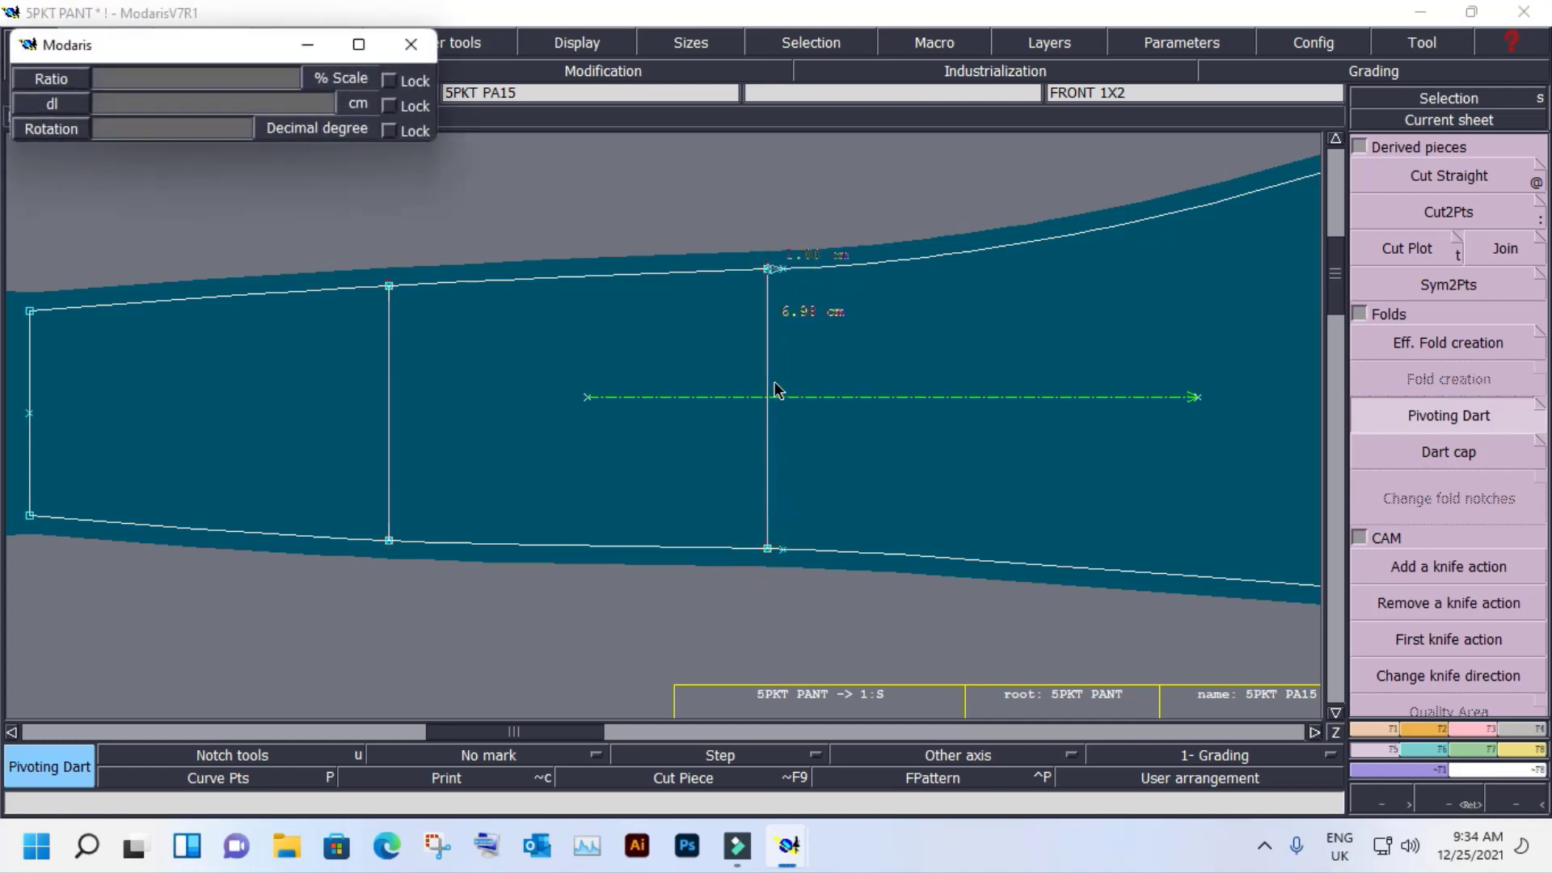
{"action": "left_click", "coordinate": [772, 277]}
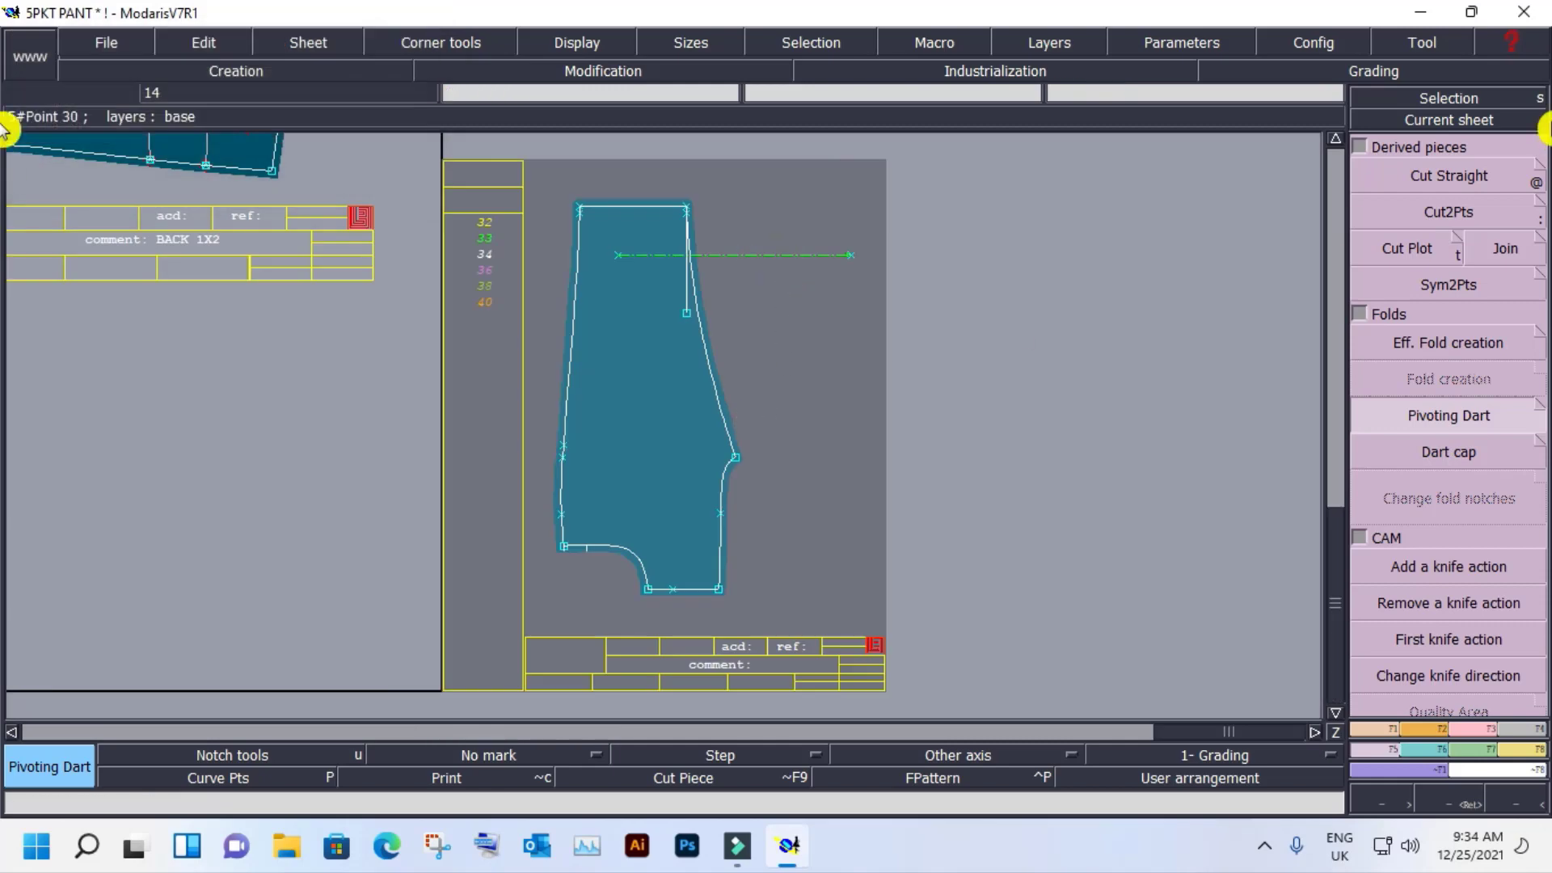
Select the stray extra sheet and delete it.
{"action": "left_click", "coordinate": [1449, 120]}
{"action": "left_click", "coordinate": [693, 374]}
{"action": "key", "text": "Delete"}
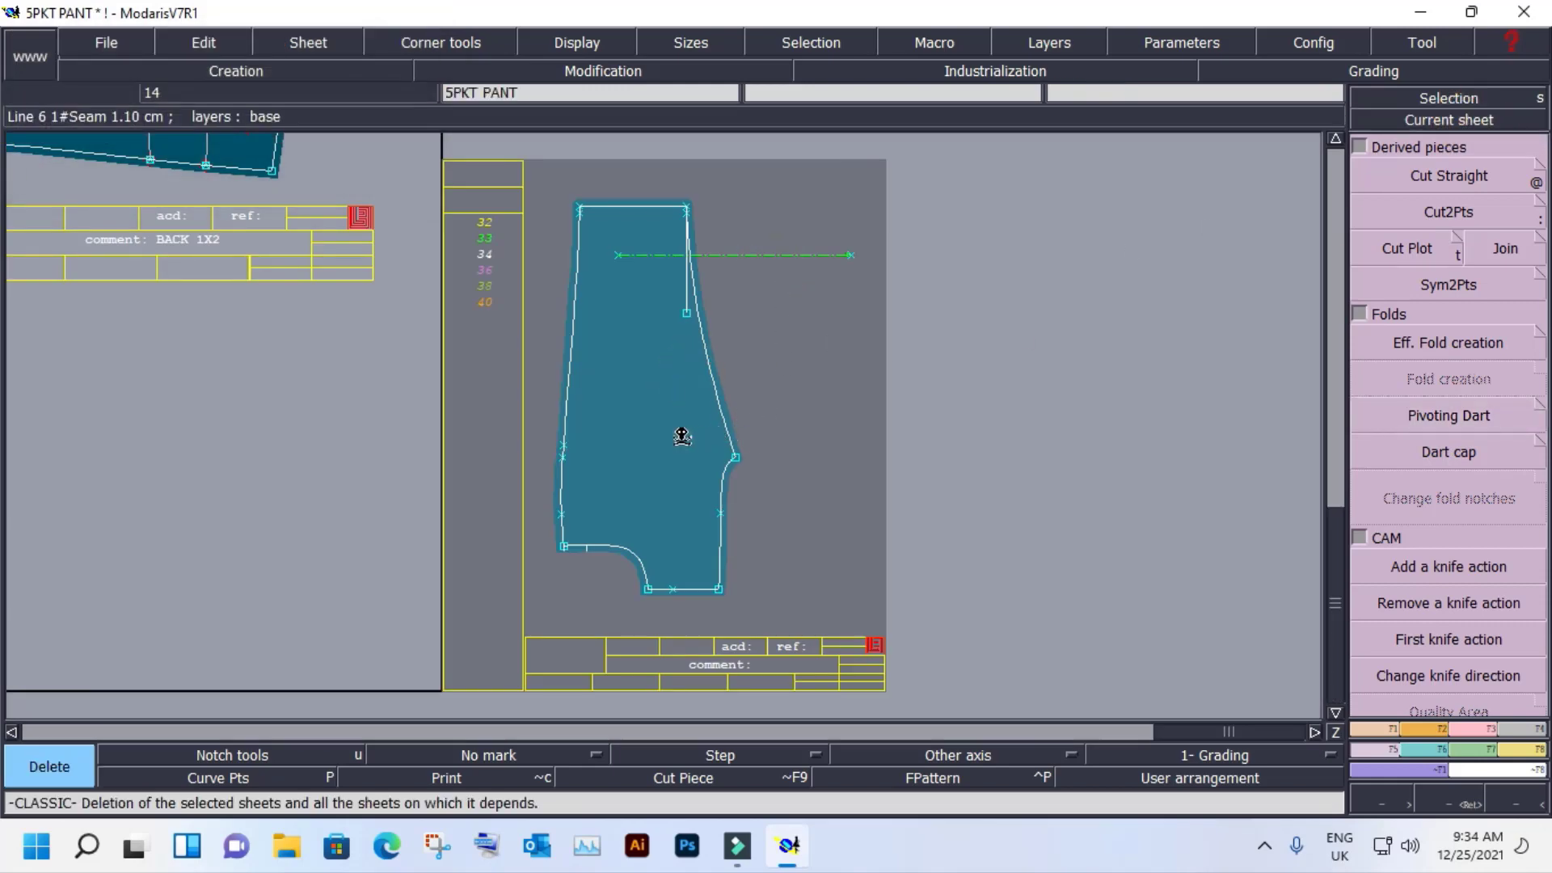
{"action": "left_click", "coordinate": [681, 436]}
Pivot a dart on FRONT 1X2's left vertical line, then close the Ratio/dl/Rotation values.
{"action": "left_click", "coordinate": [1449, 120]}
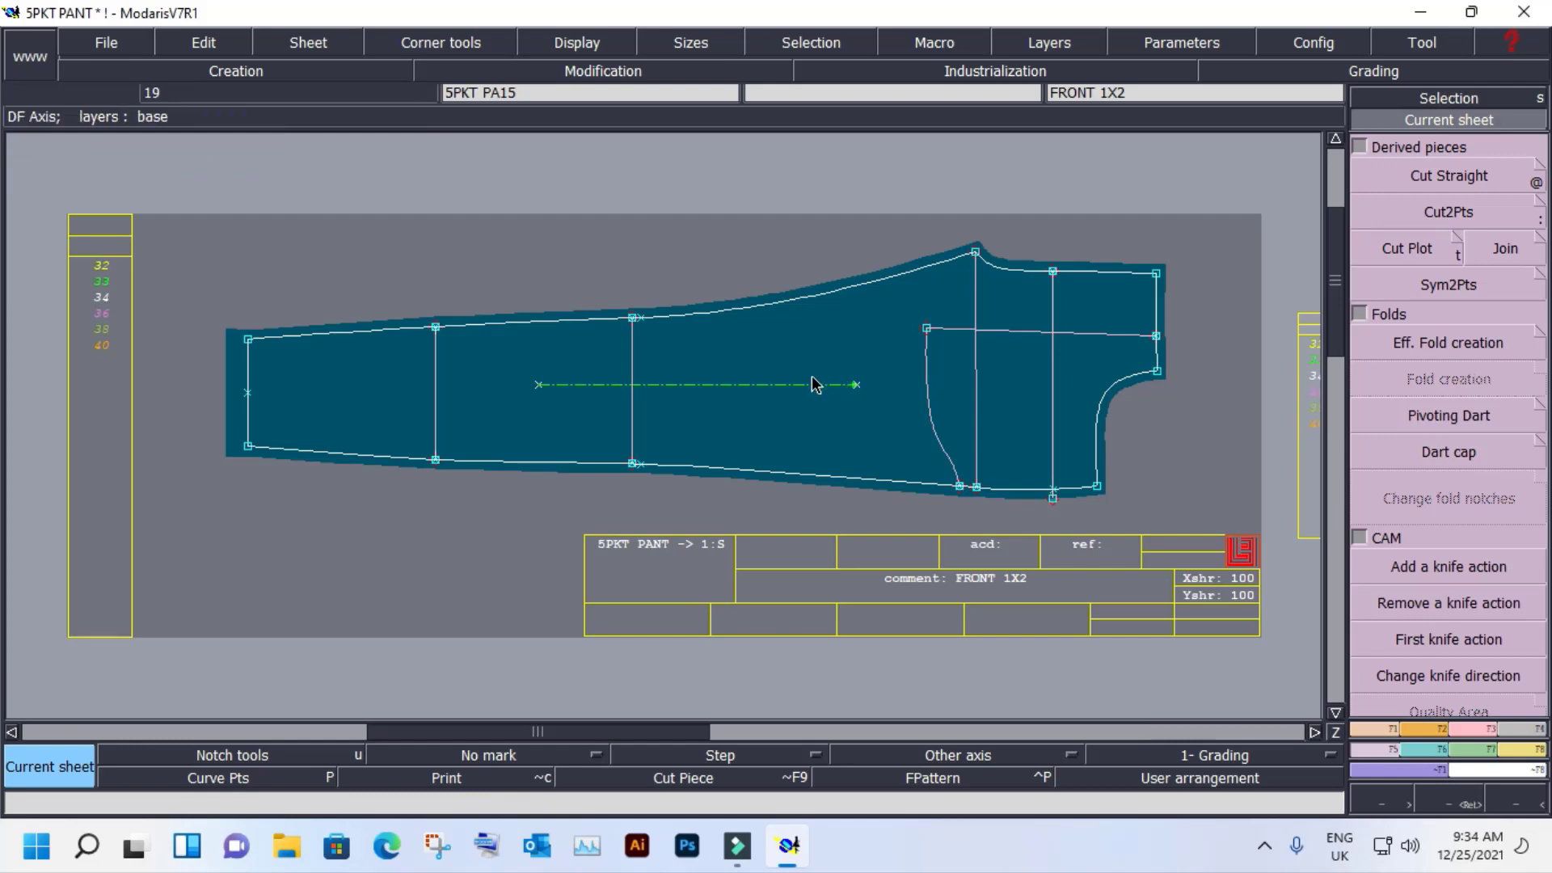
{"action": "key", "text": "z"}
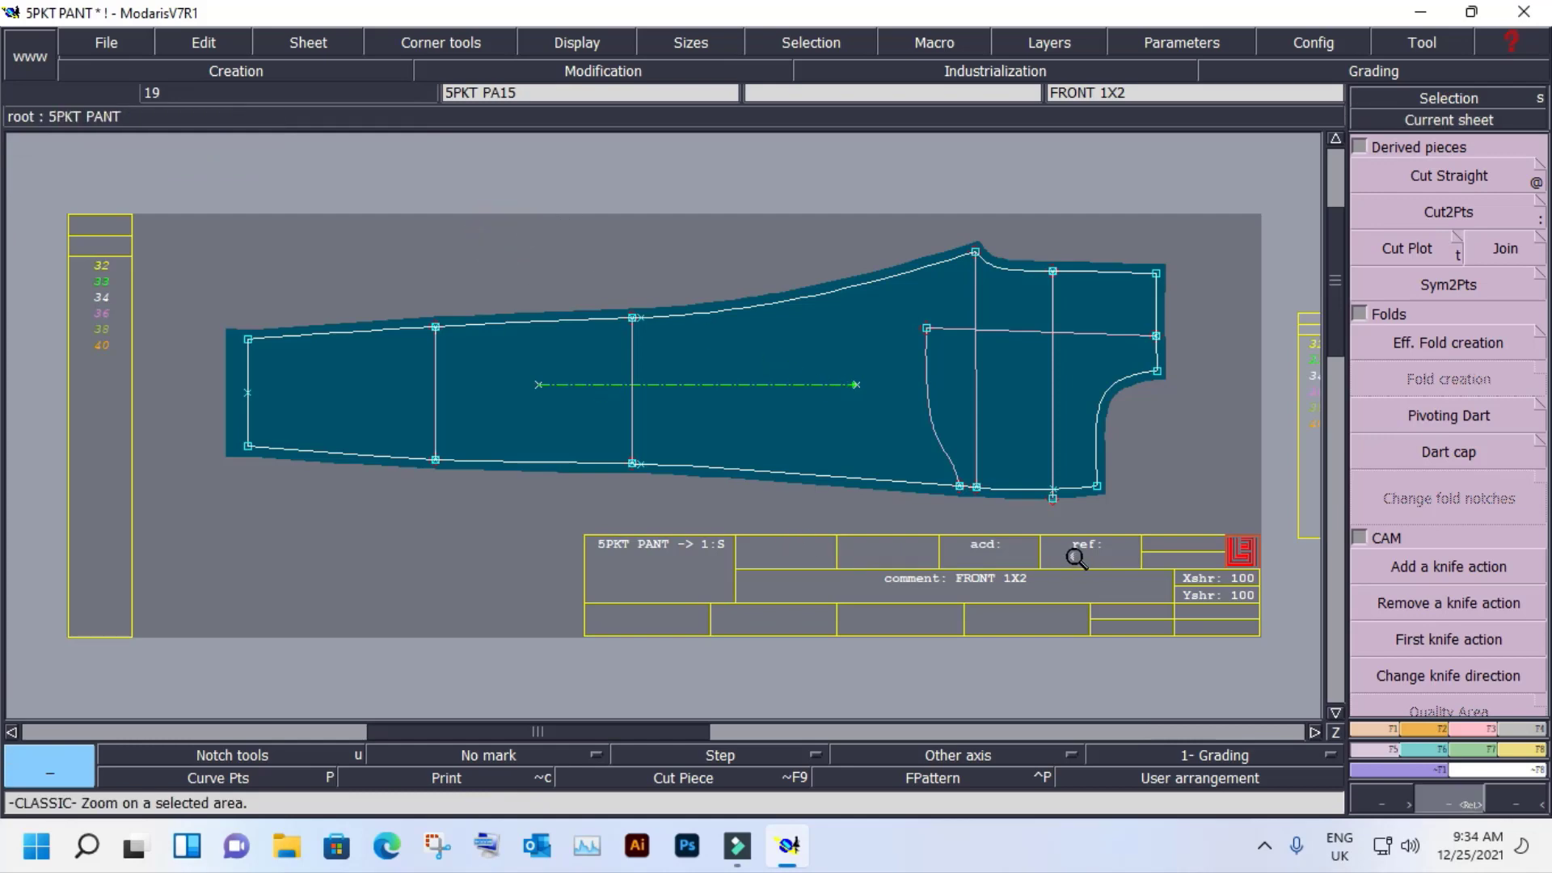
{"action": "left_click_drag", "start_coordinate": [1076, 557], "coordinate": [495, 232]}
{"action": "left_click", "coordinate": [1447, 421]}
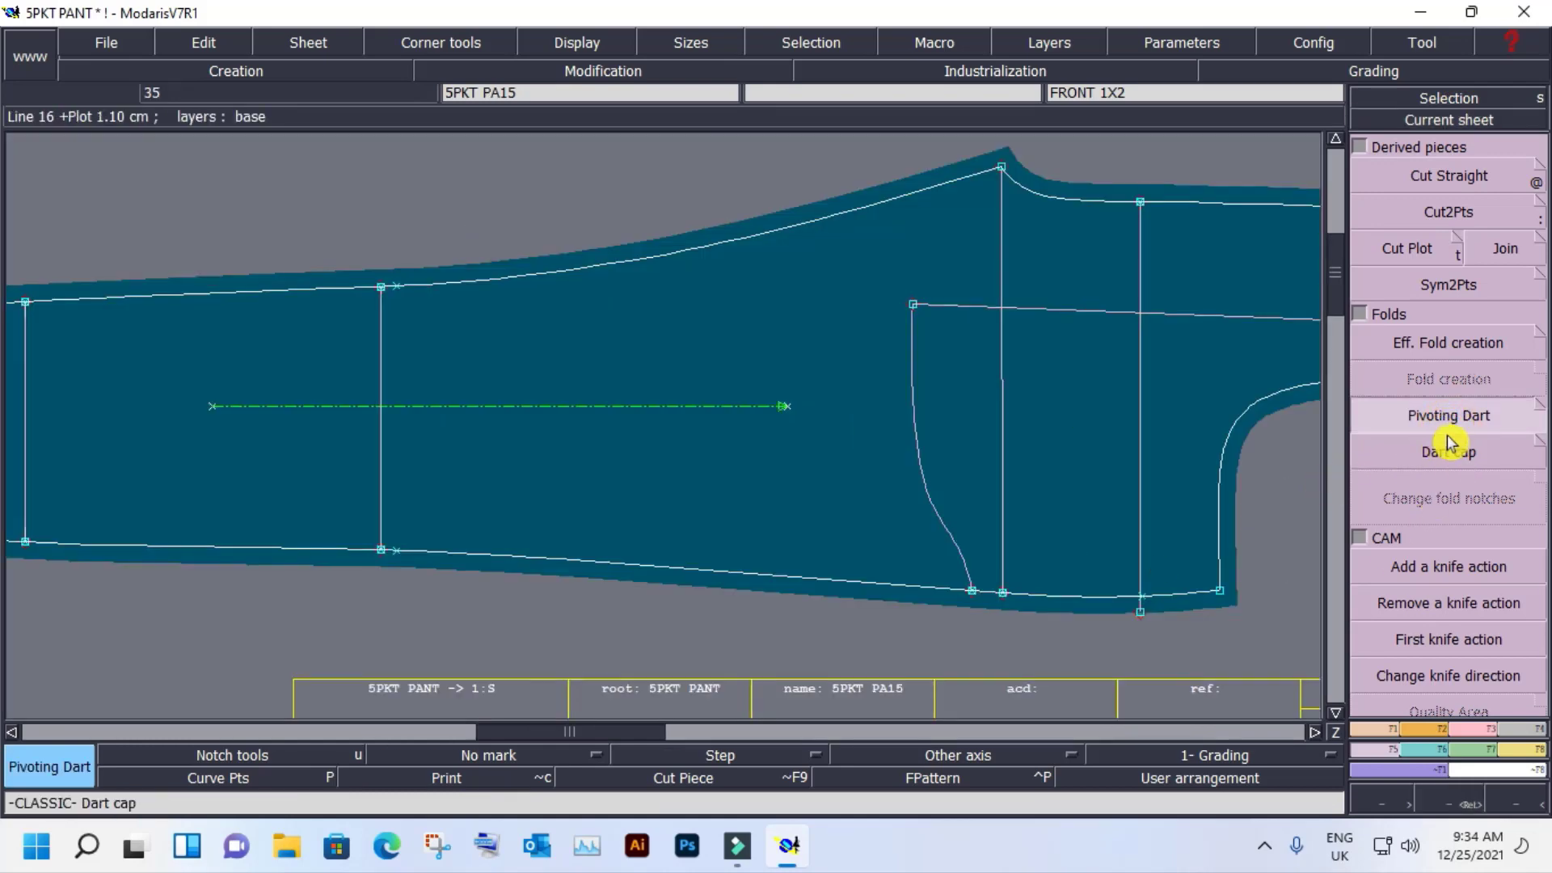
{"action": "left_click", "coordinate": [397, 287]}
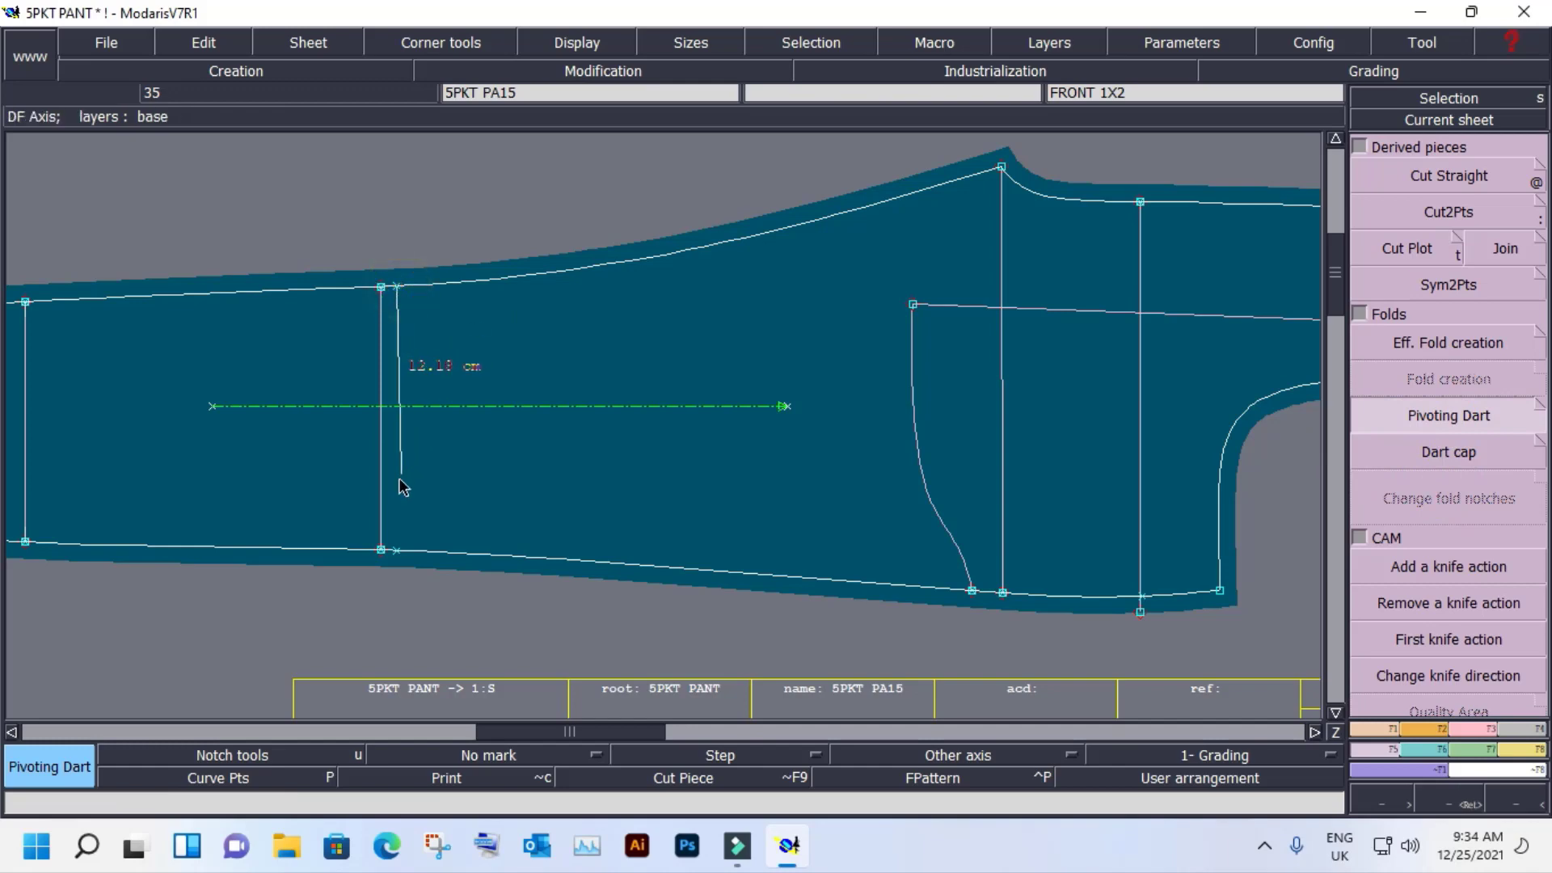
{"action": "left_click", "coordinate": [380, 551]}
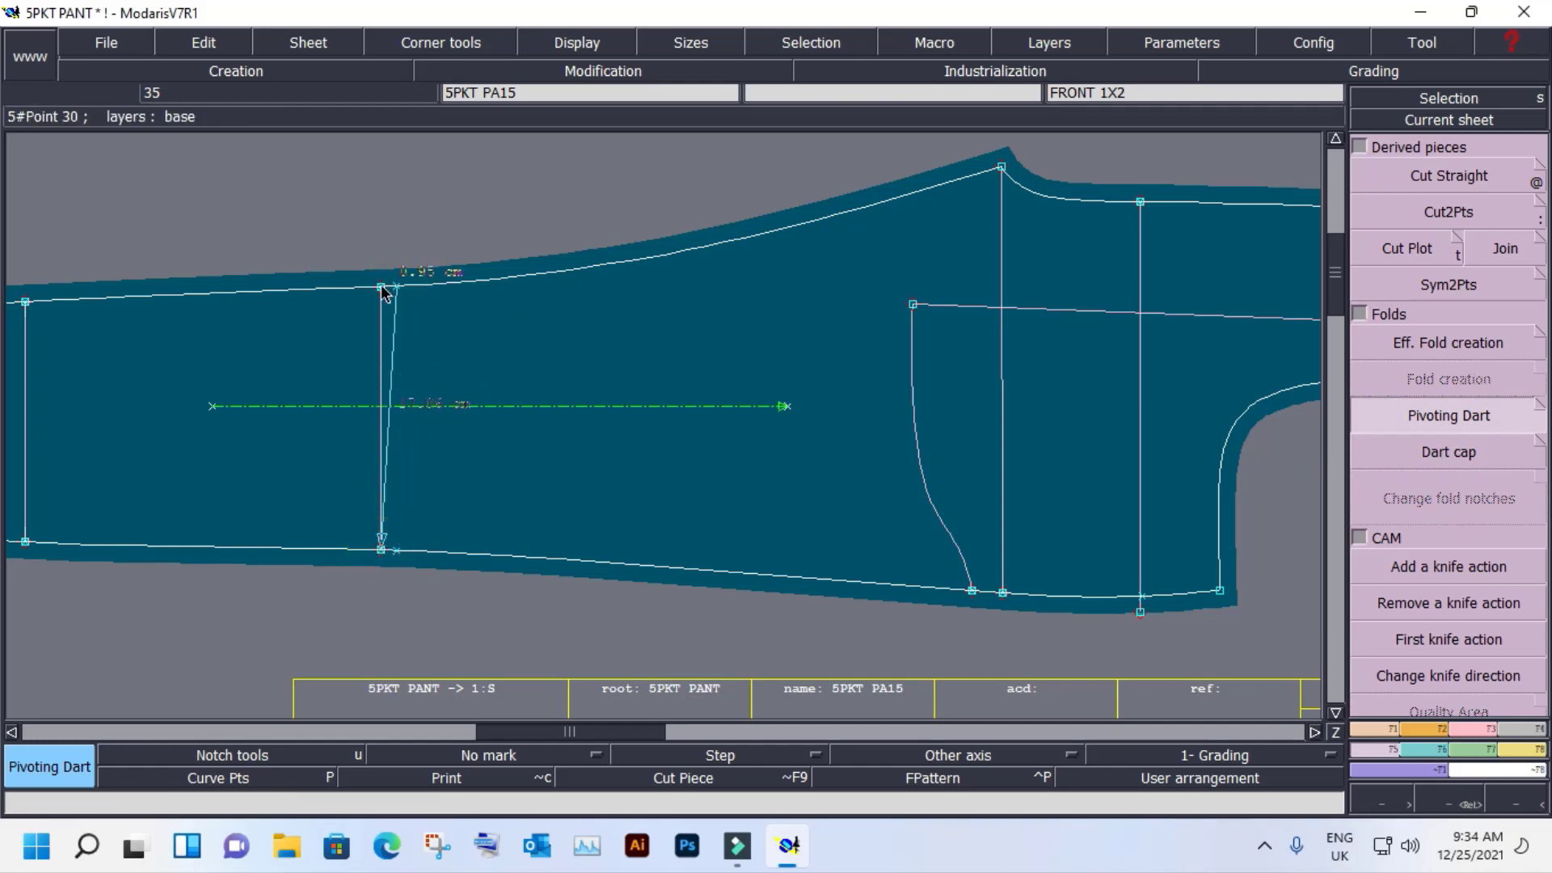
{"action": "left_click", "coordinate": [380, 285]}
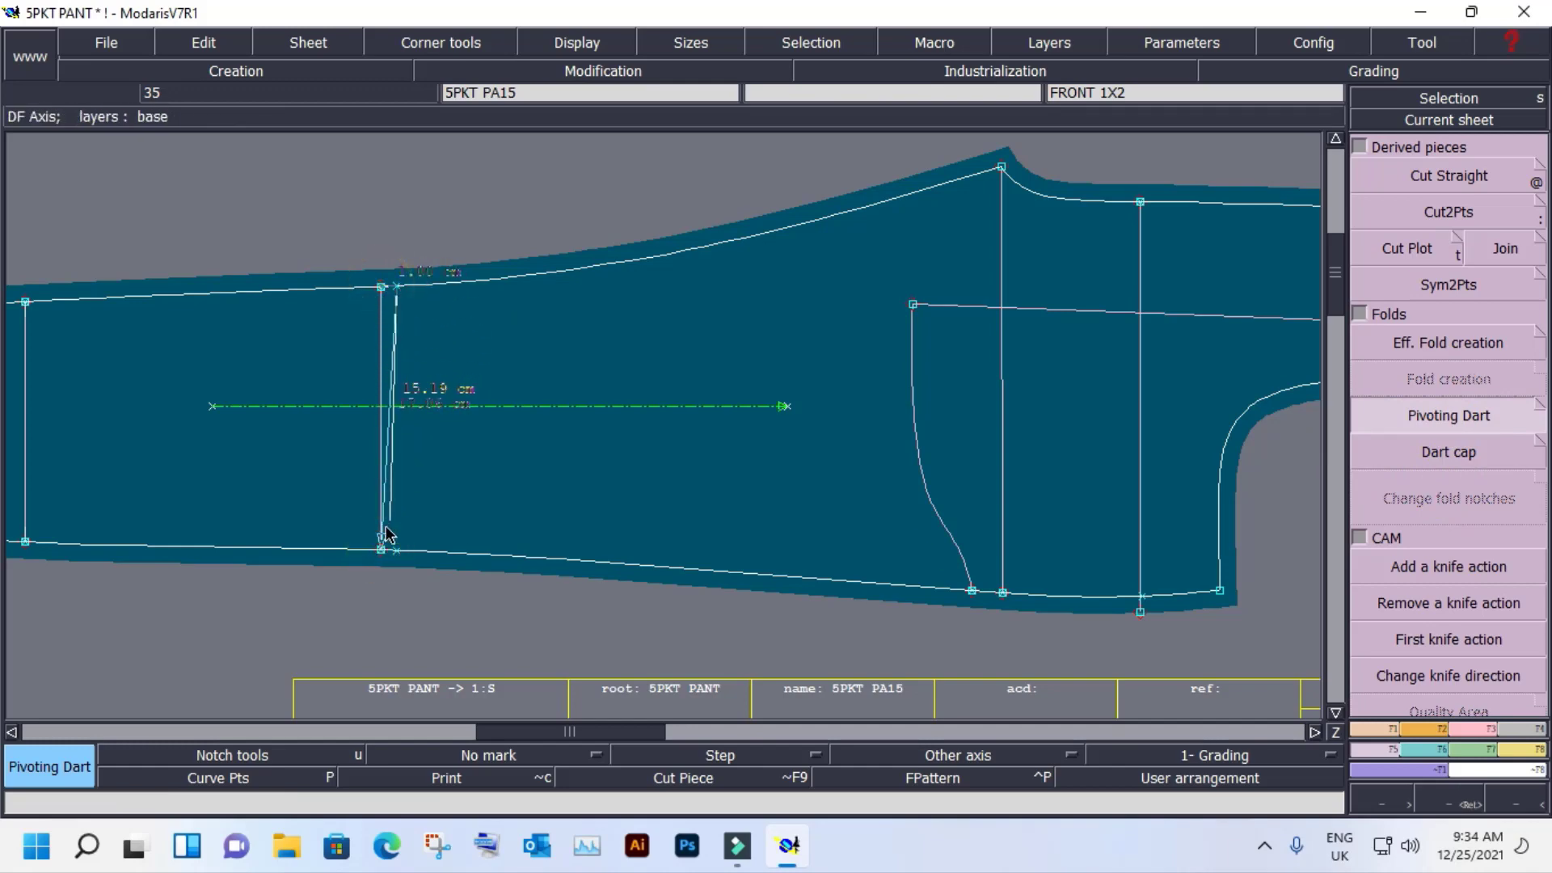
{"action": "left_click", "coordinate": [381, 540]}
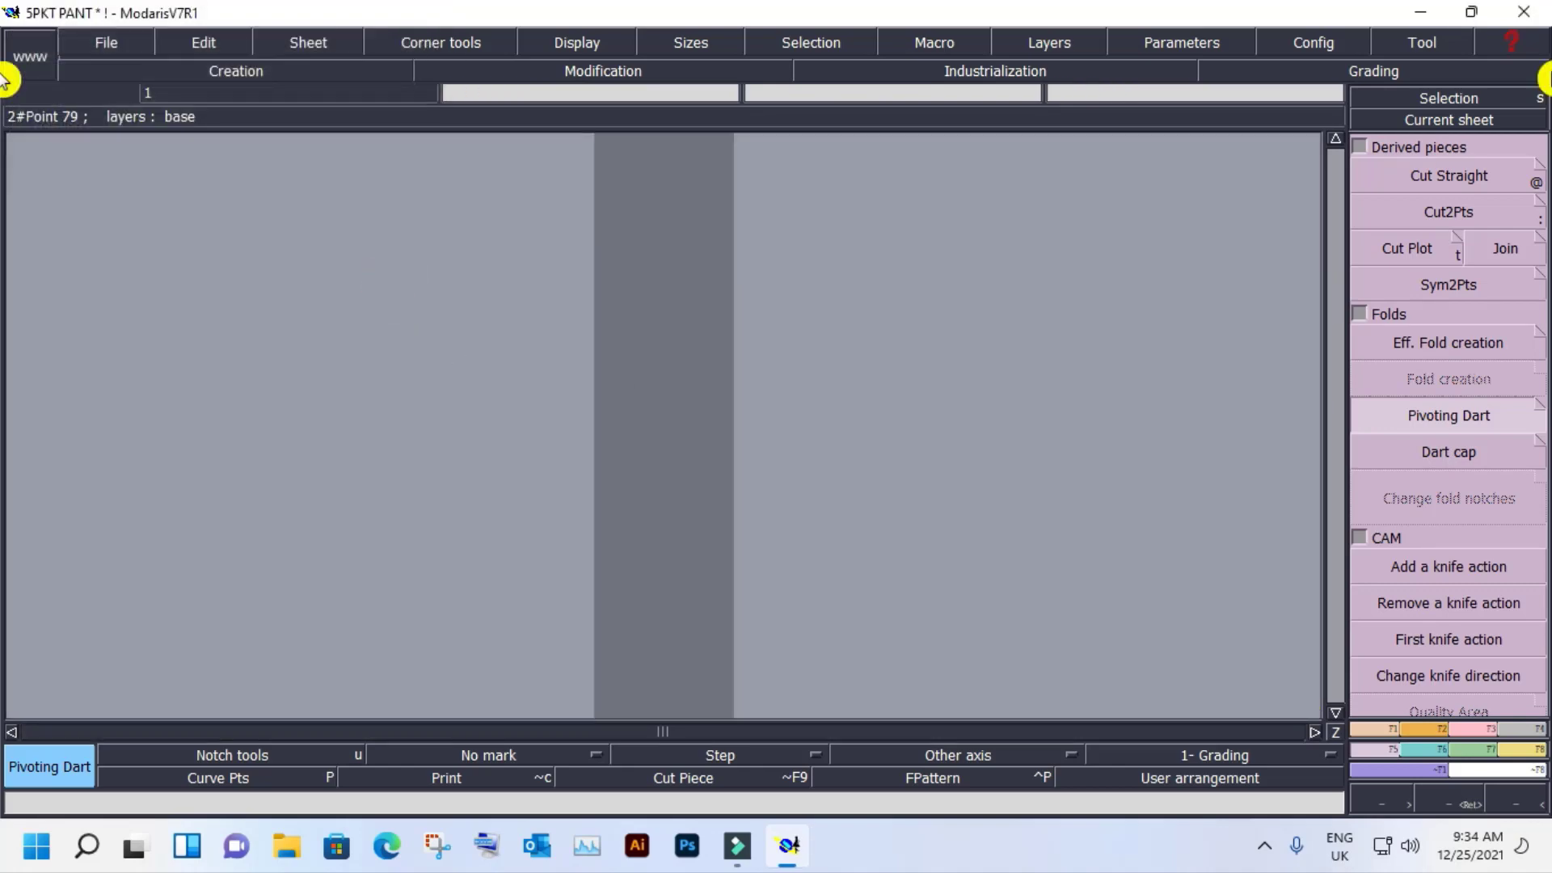
{"action": "left_click", "coordinate": [1448, 120]}
{"action": "left_click", "coordinate": [759, 437]}
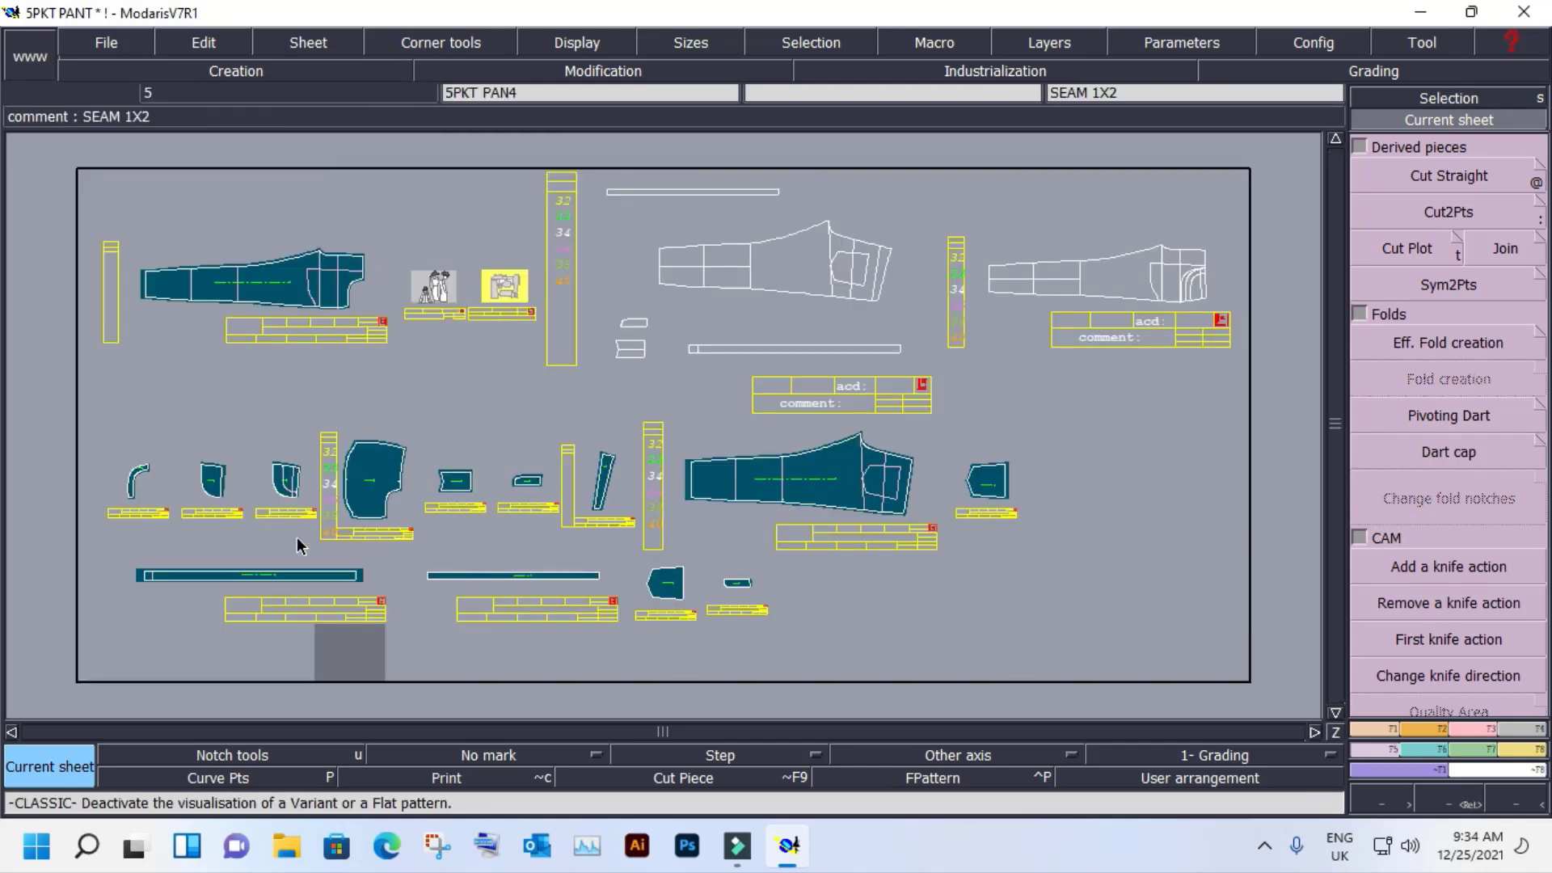
Make the BK PKT 1X2 back pocket sheet current and zoom onto it.
{"action": "left_click", "coordinate": [347, 673]}
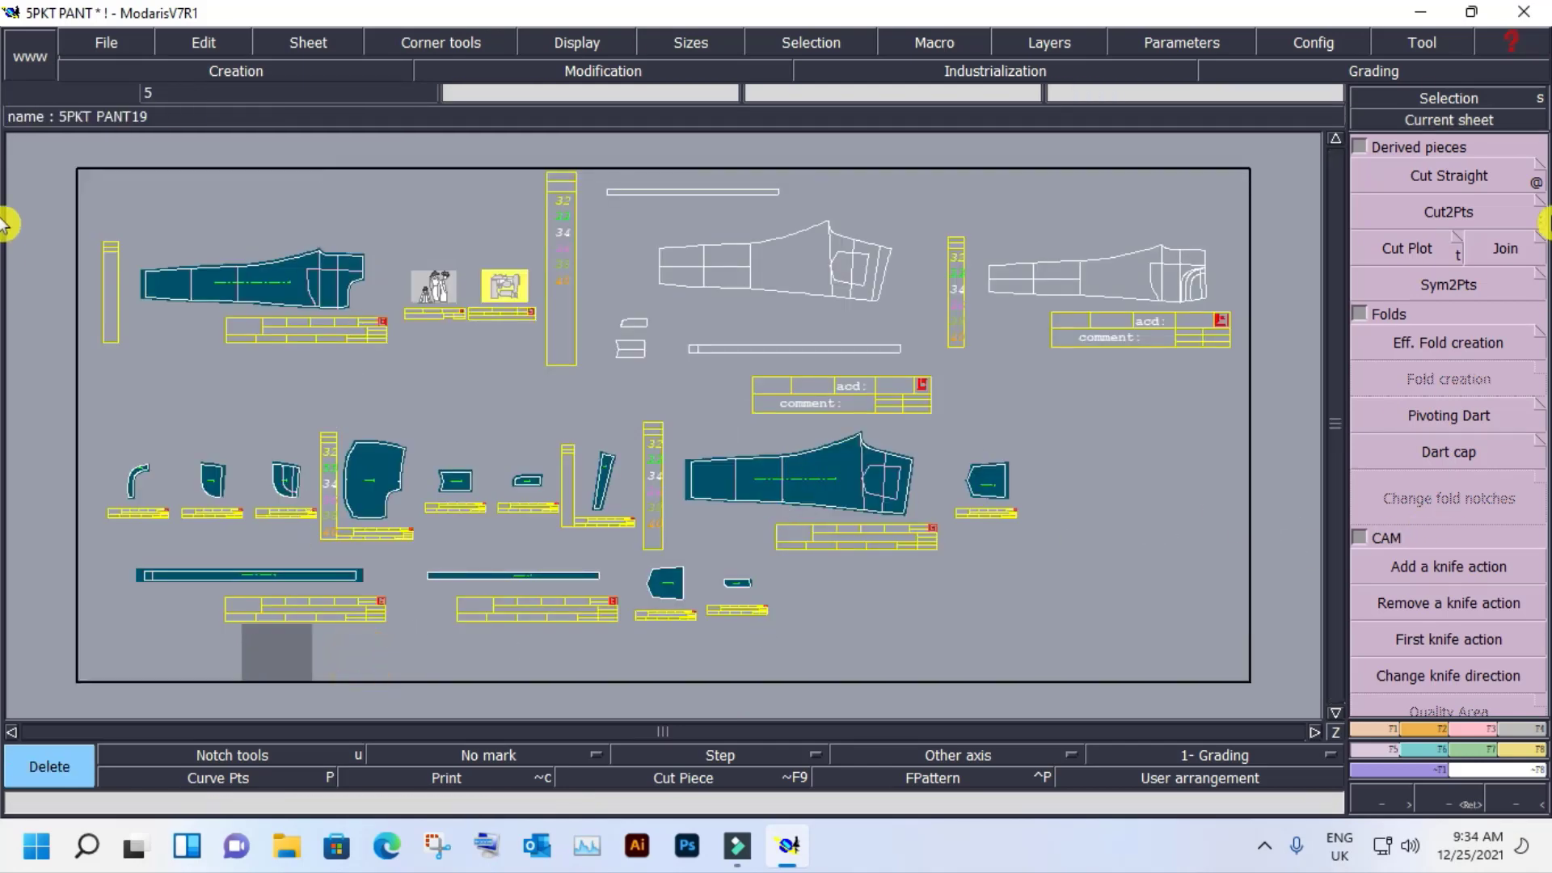
{"action": "left_click", "coordinate": [1431, 123]}
{"action": "left_click", "coordinate": [1435, 460]}
{"action": "left_click", "coordinate": [1512, 417]}
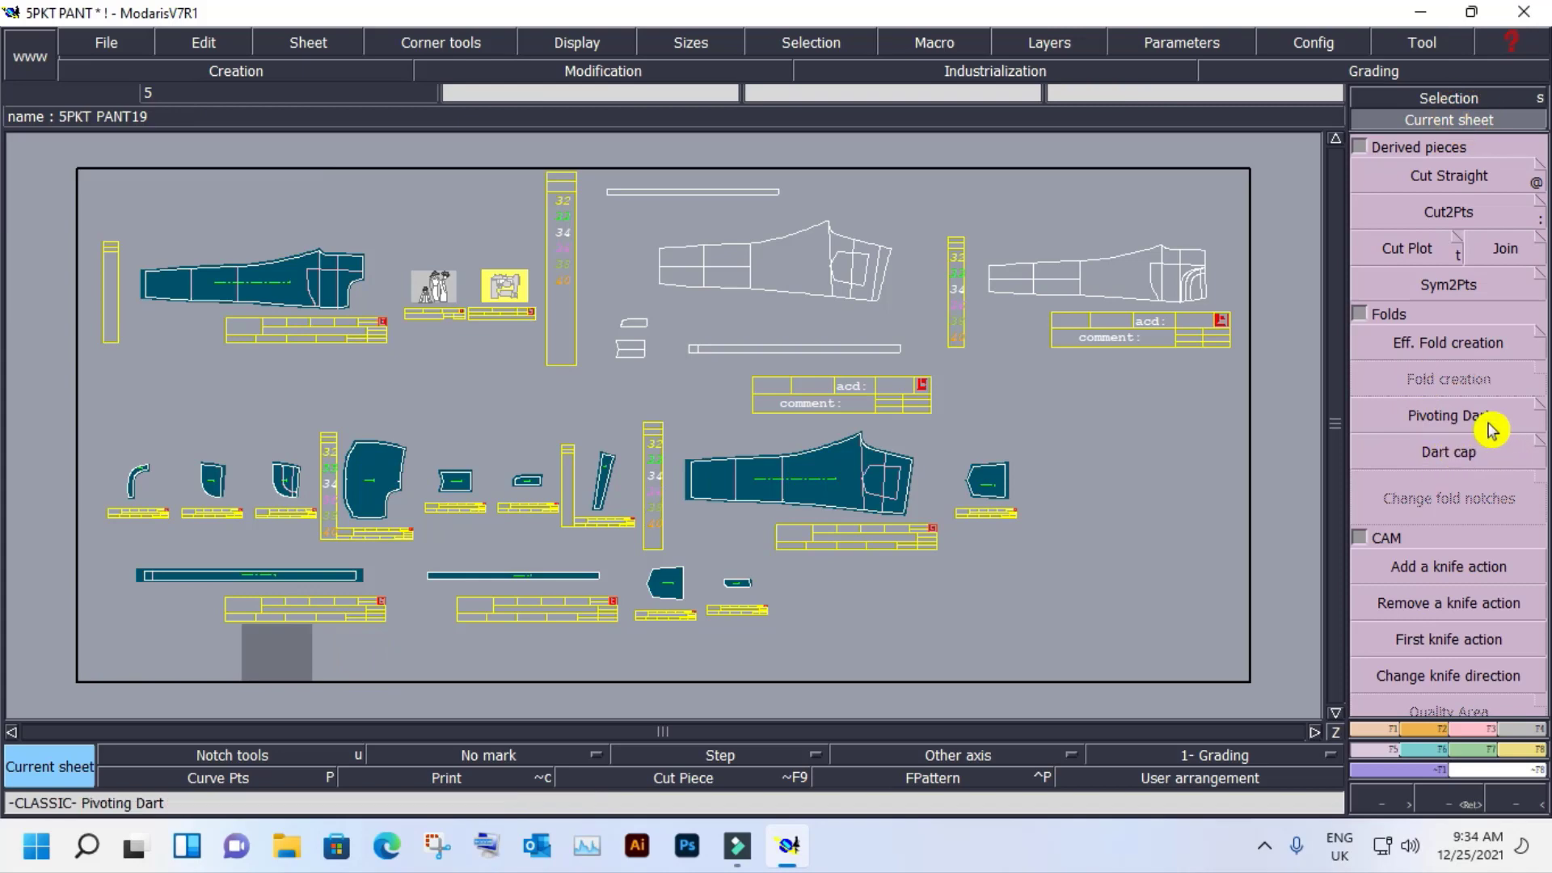
{"action": "left_click", "coordinate": [983, 485]}
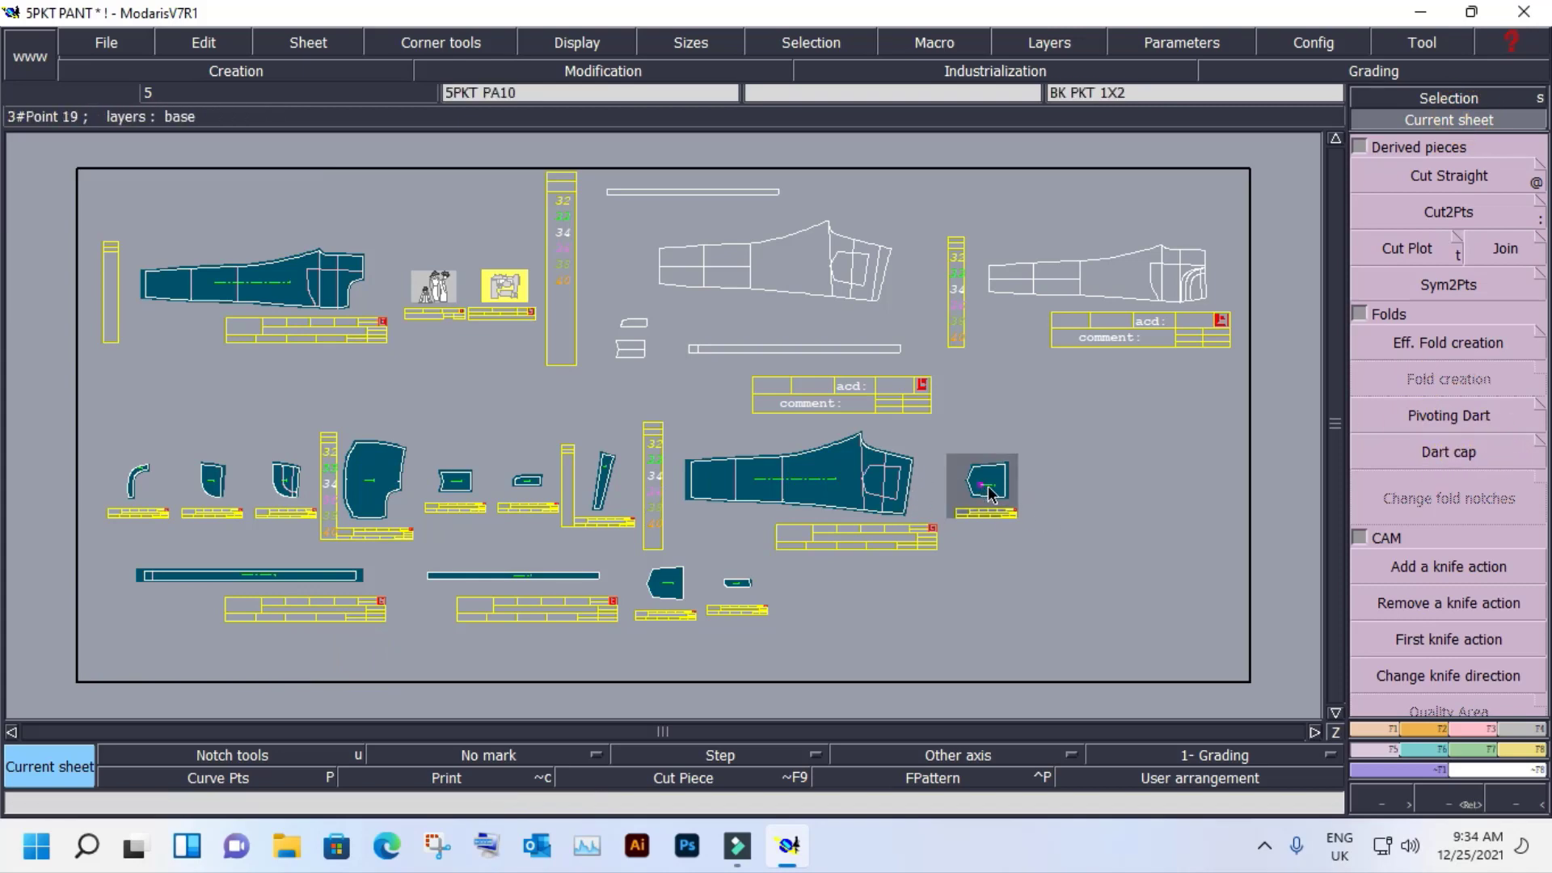
{"action": "key", "text": "space"}
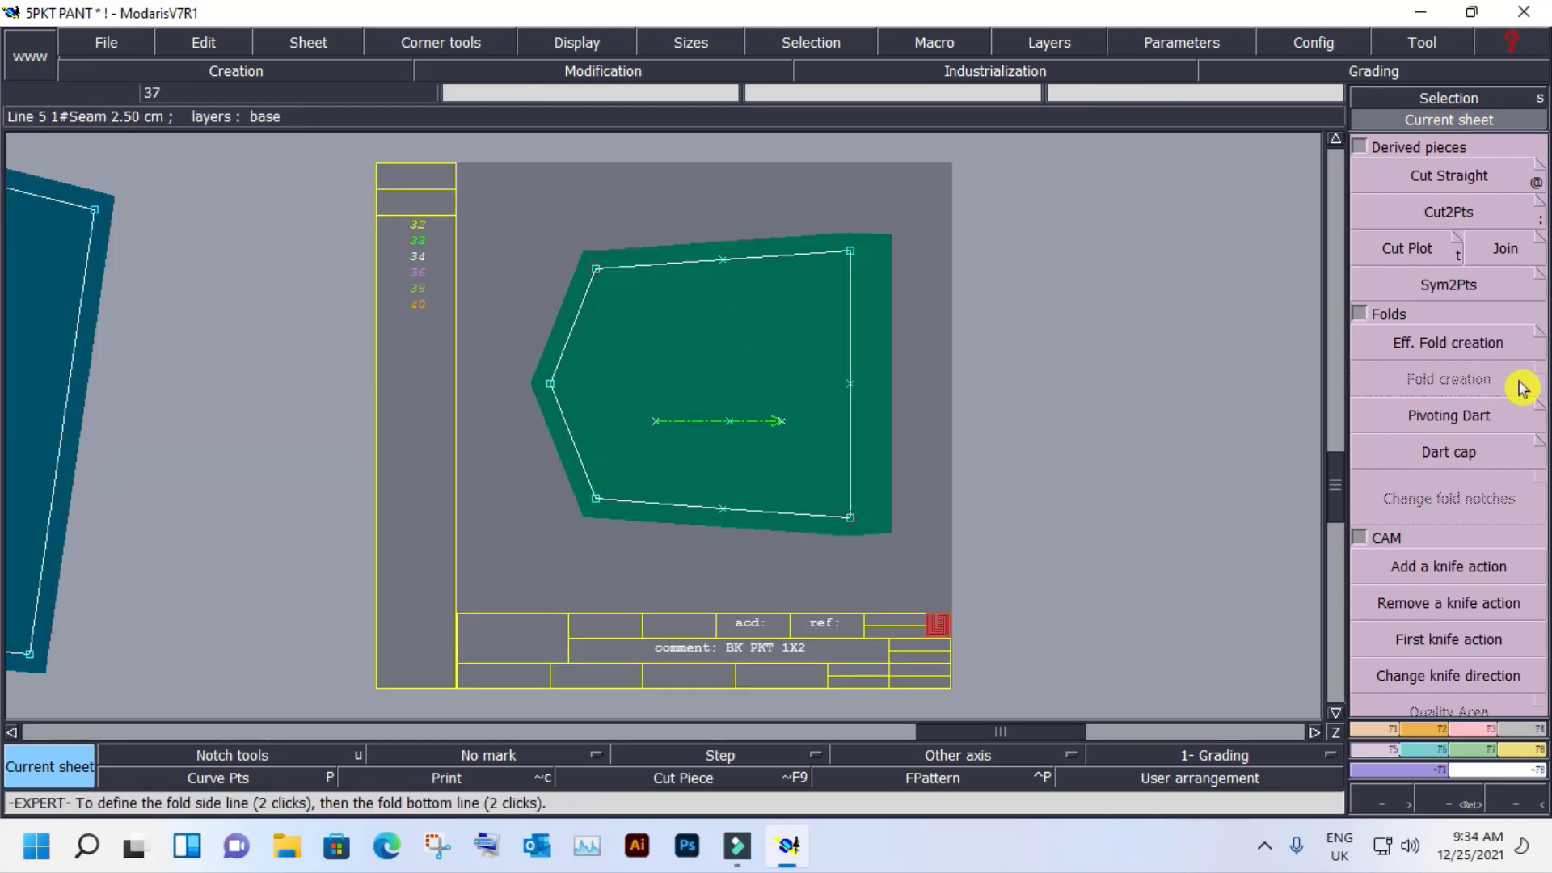
Try and cancel a trial pivoting dart on the pocket, then save past the anomalies warning.
{"action": "left_click", "coordinate": [1447, 417]}
{"action": "left_click", "coordinate": [723, 260]}
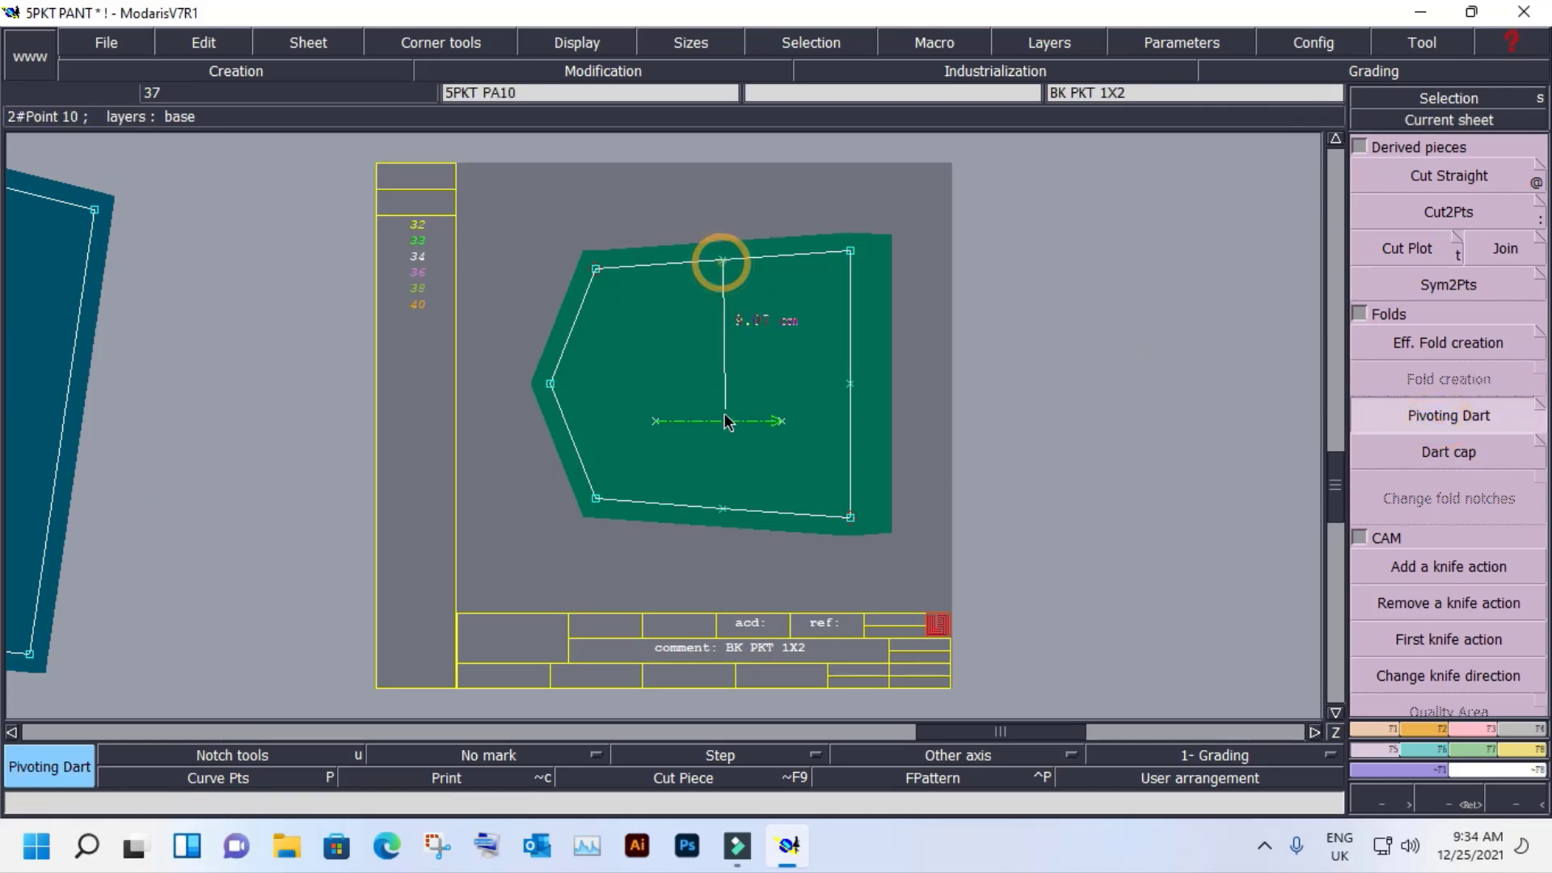
{"action": "left_click", "coordinate": [723, 507]}
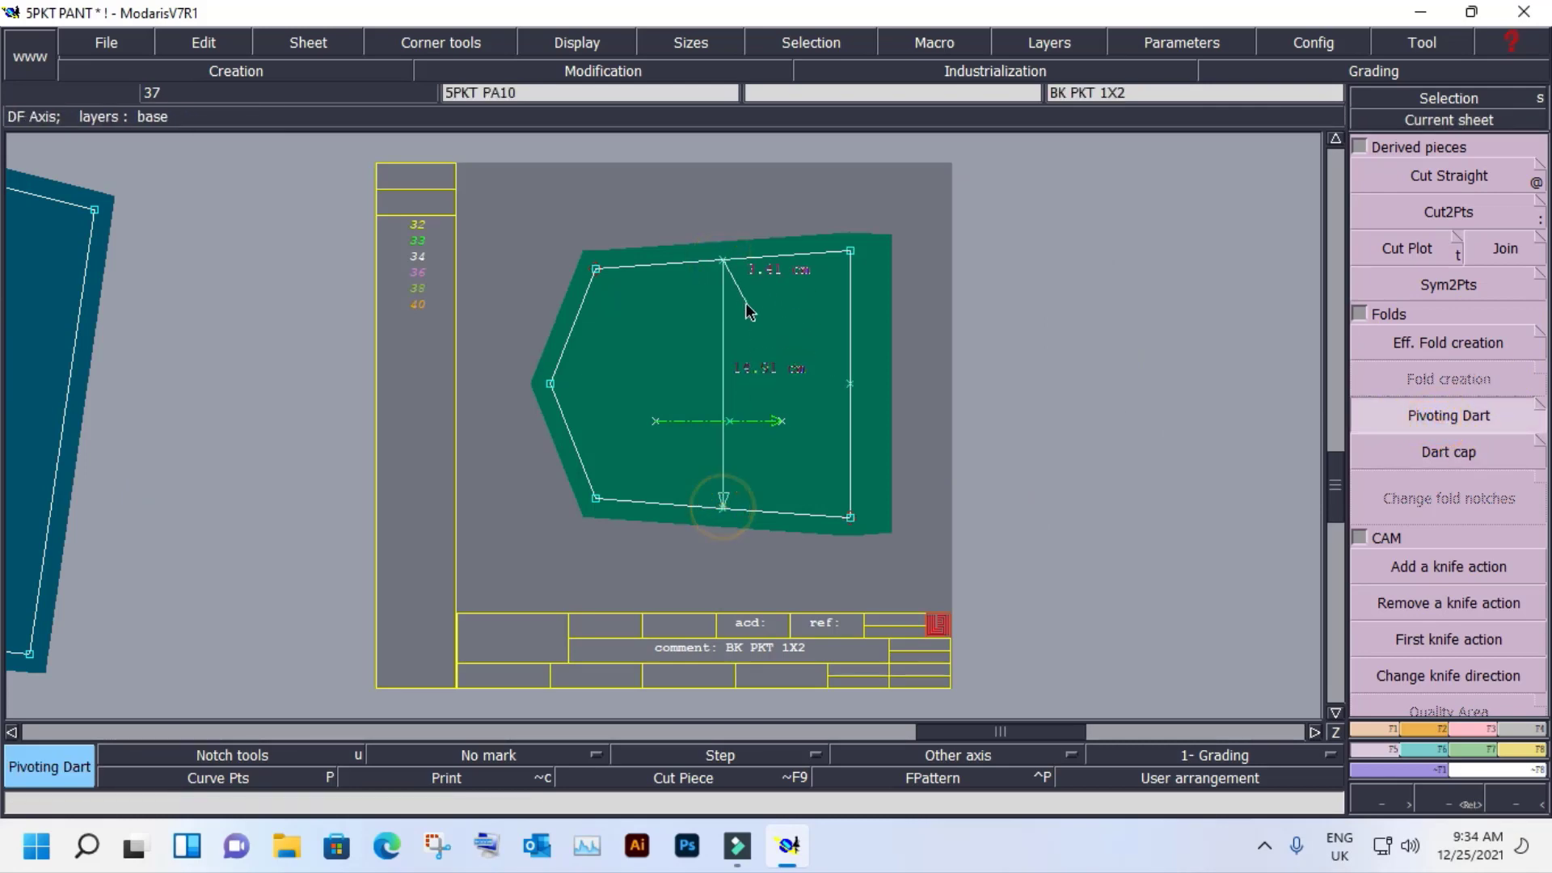
{"action": "left_click", "coordinate": [740, 258]}
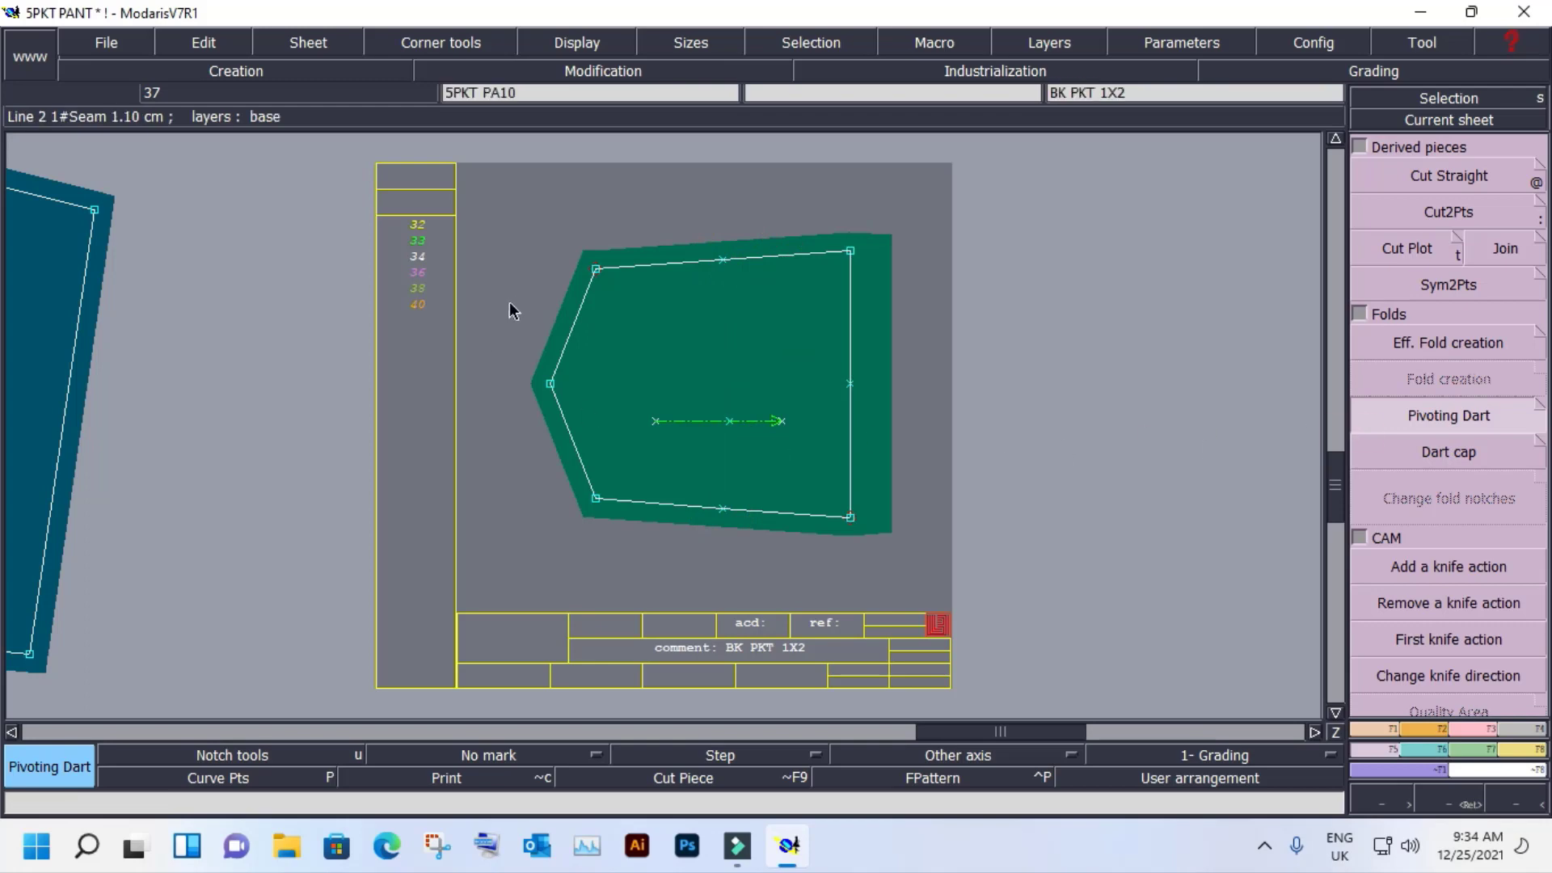
{"action": "key", "text": "ctrl+s"}
{"action": "left_click", "coordinate": [683, 537]}
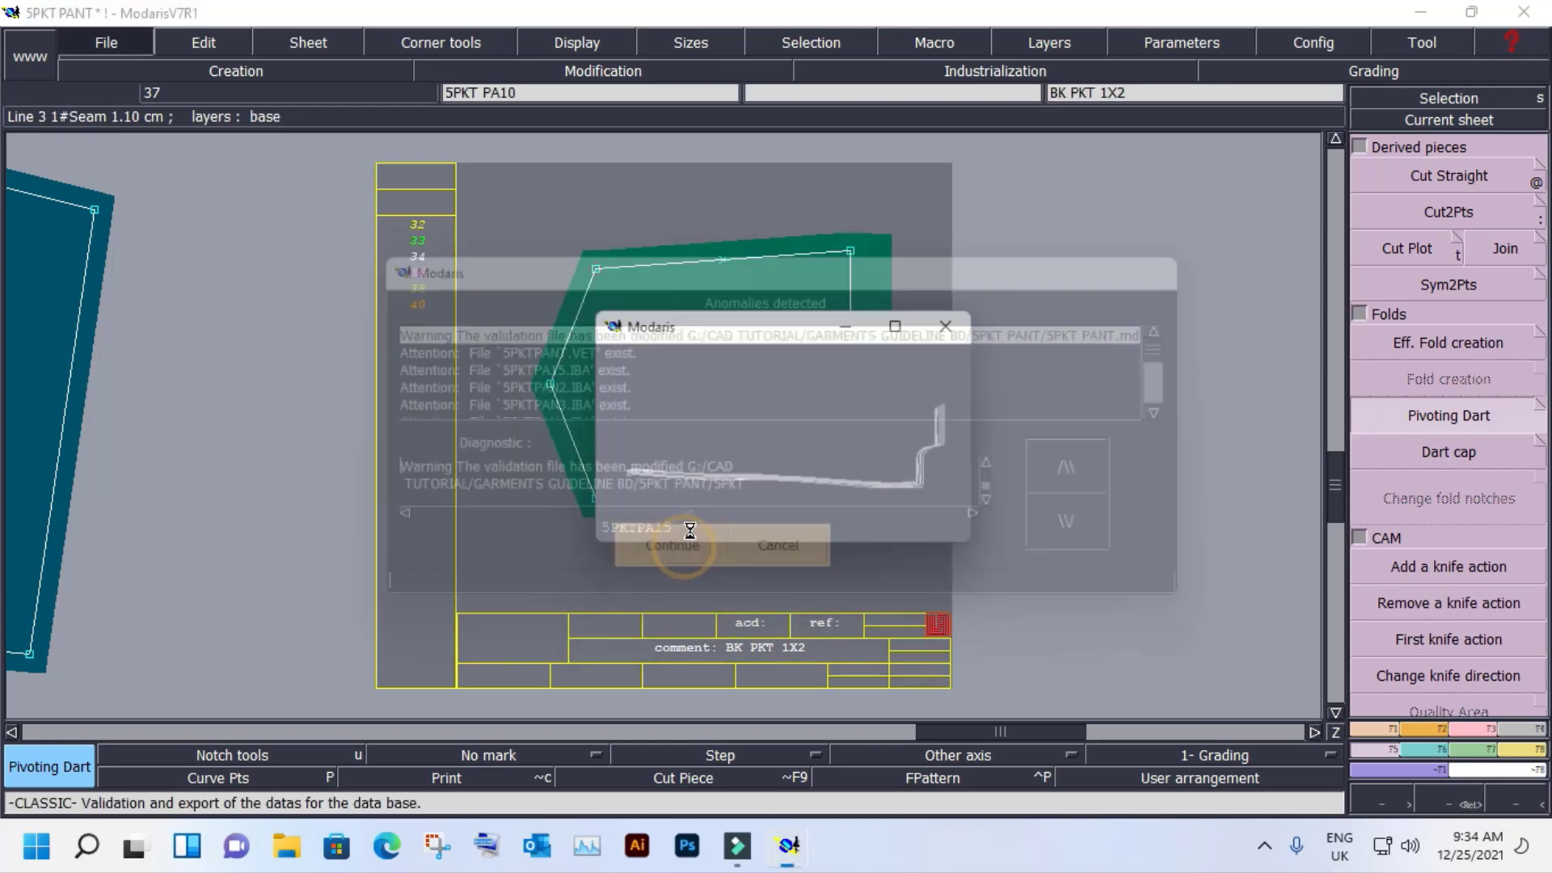
Add a 1.50 cm developed point on the top seam and draw a vertical line to the bottom seam.
{"action": "key", "text": "d"}
{"action": "left_click", "coordinate": [749, 258]}
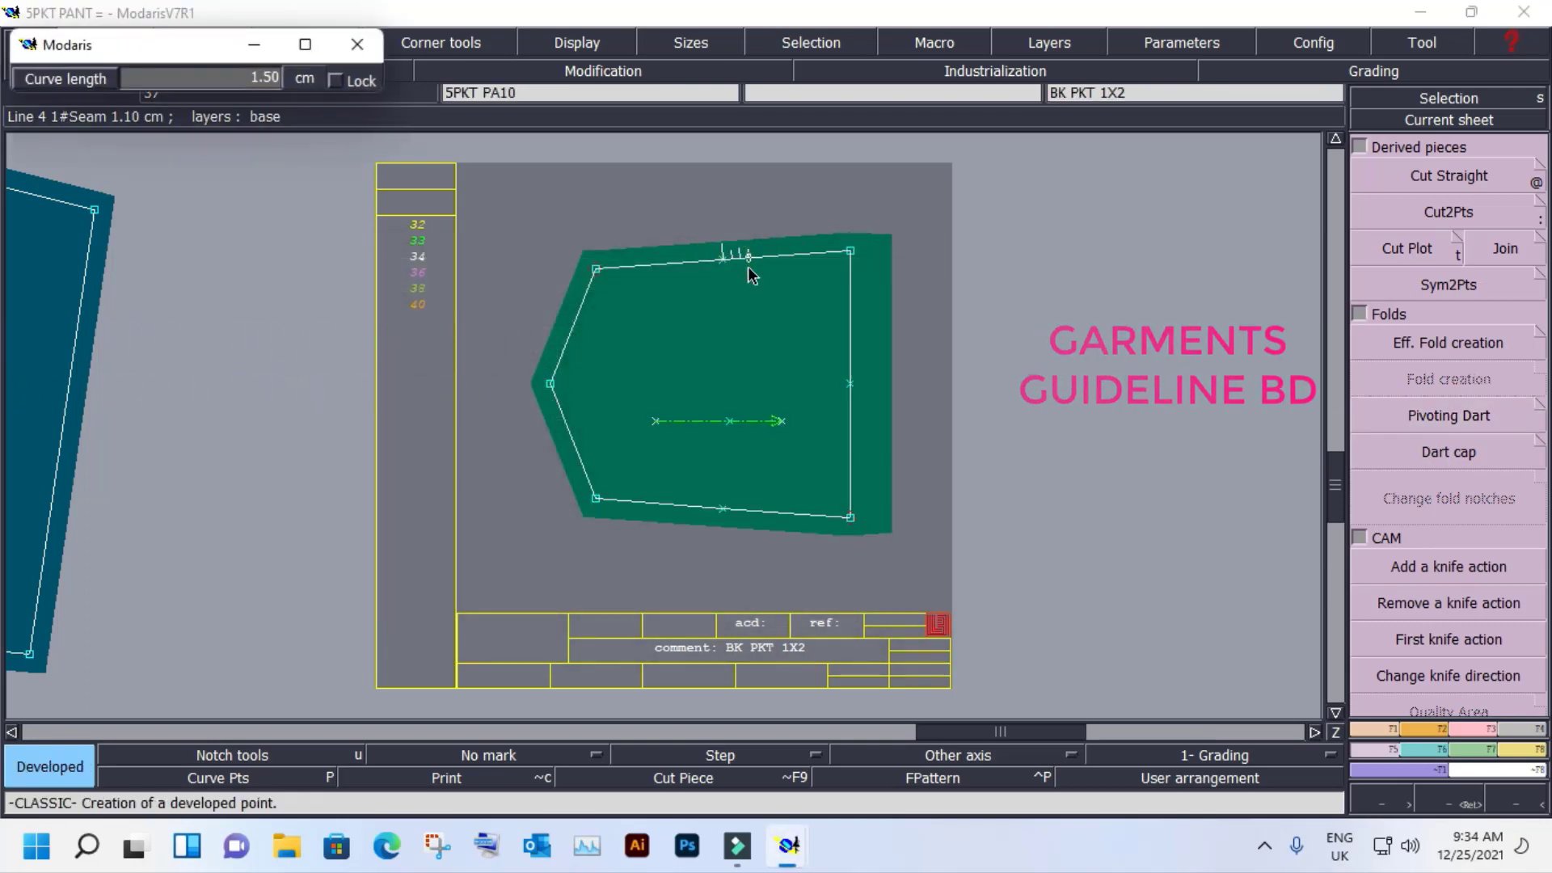
{"action": "type", "text": "1"}
{"action": "key", "text": "Return"}
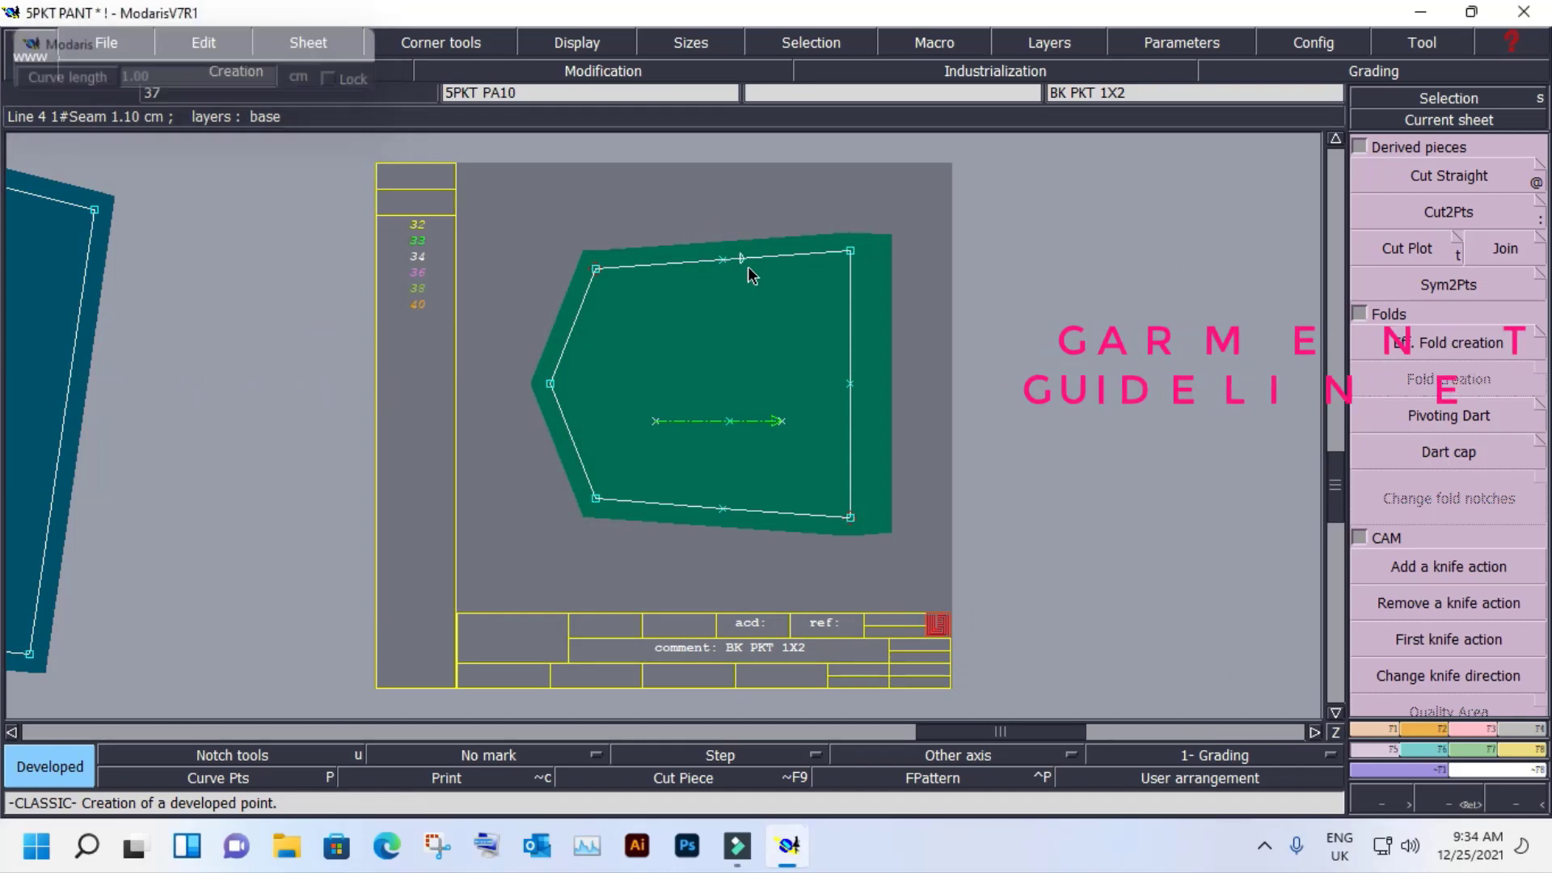
{"action": "key", "text": "l"}
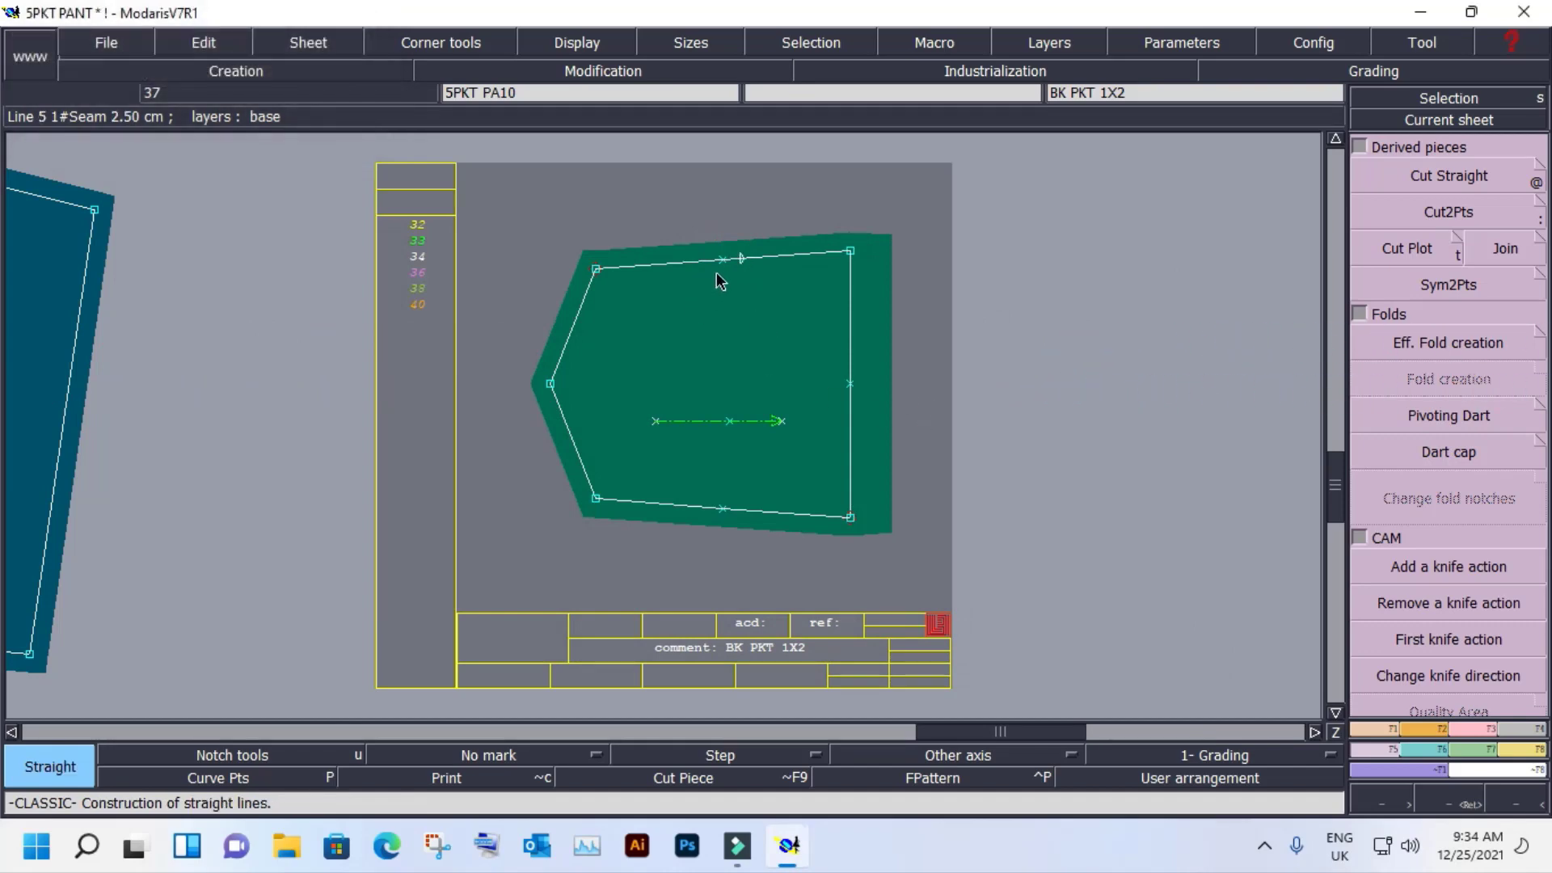
{"action": "left_click", "coordinate": [721, 259]}
{"action": "left_click", "coordinate": [721, 511]}
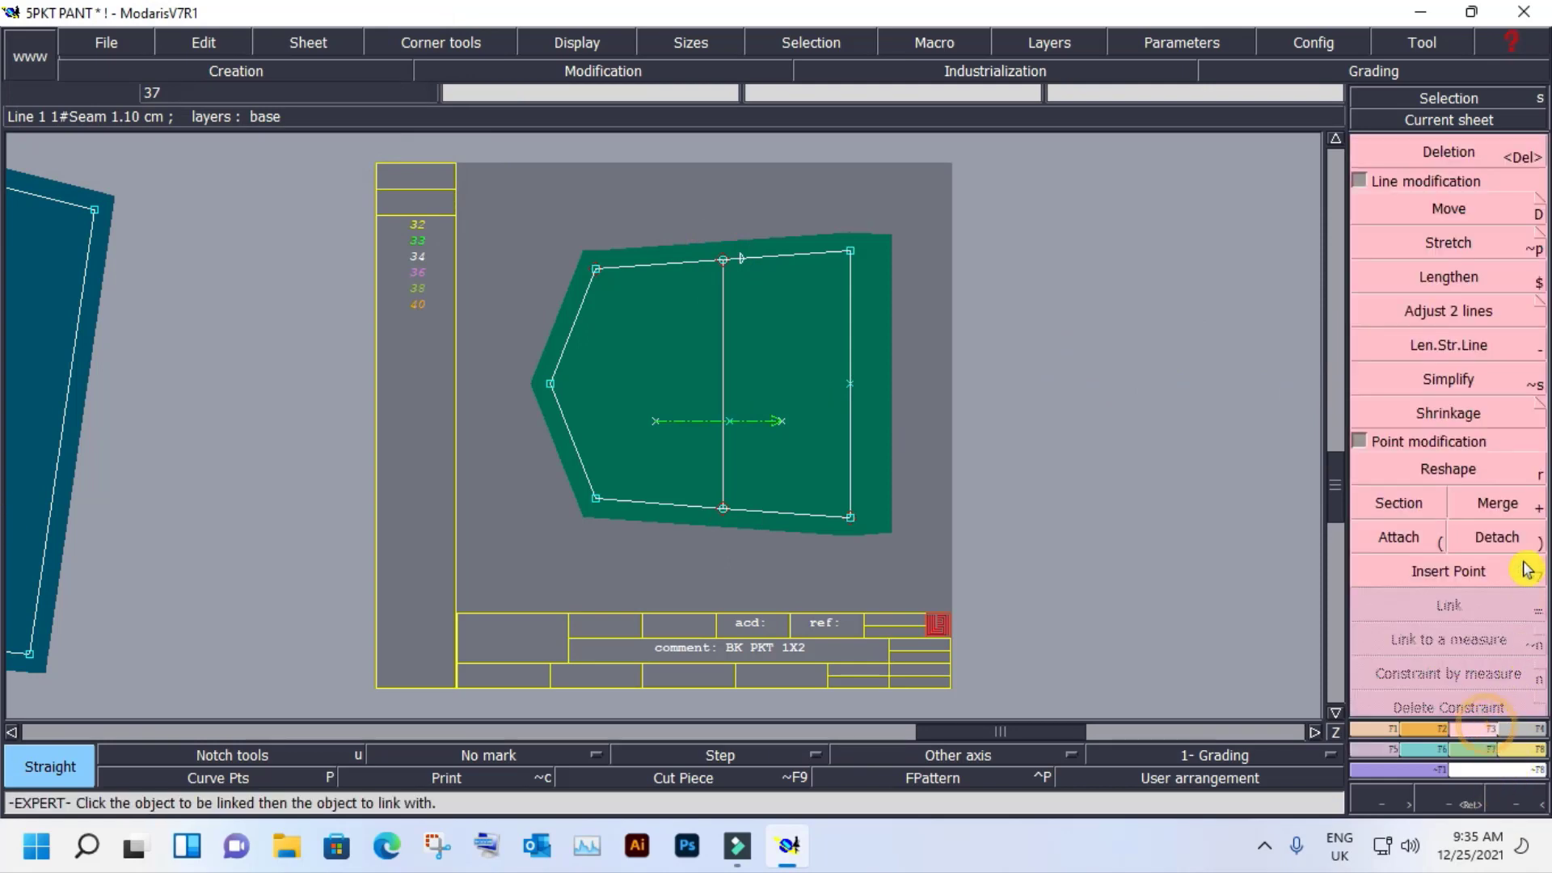
Insert a point on the pocket's top seam.
{"action": "key", "text": "F3"}
{"action": "left_click", "coordinate": [1448, 571]}
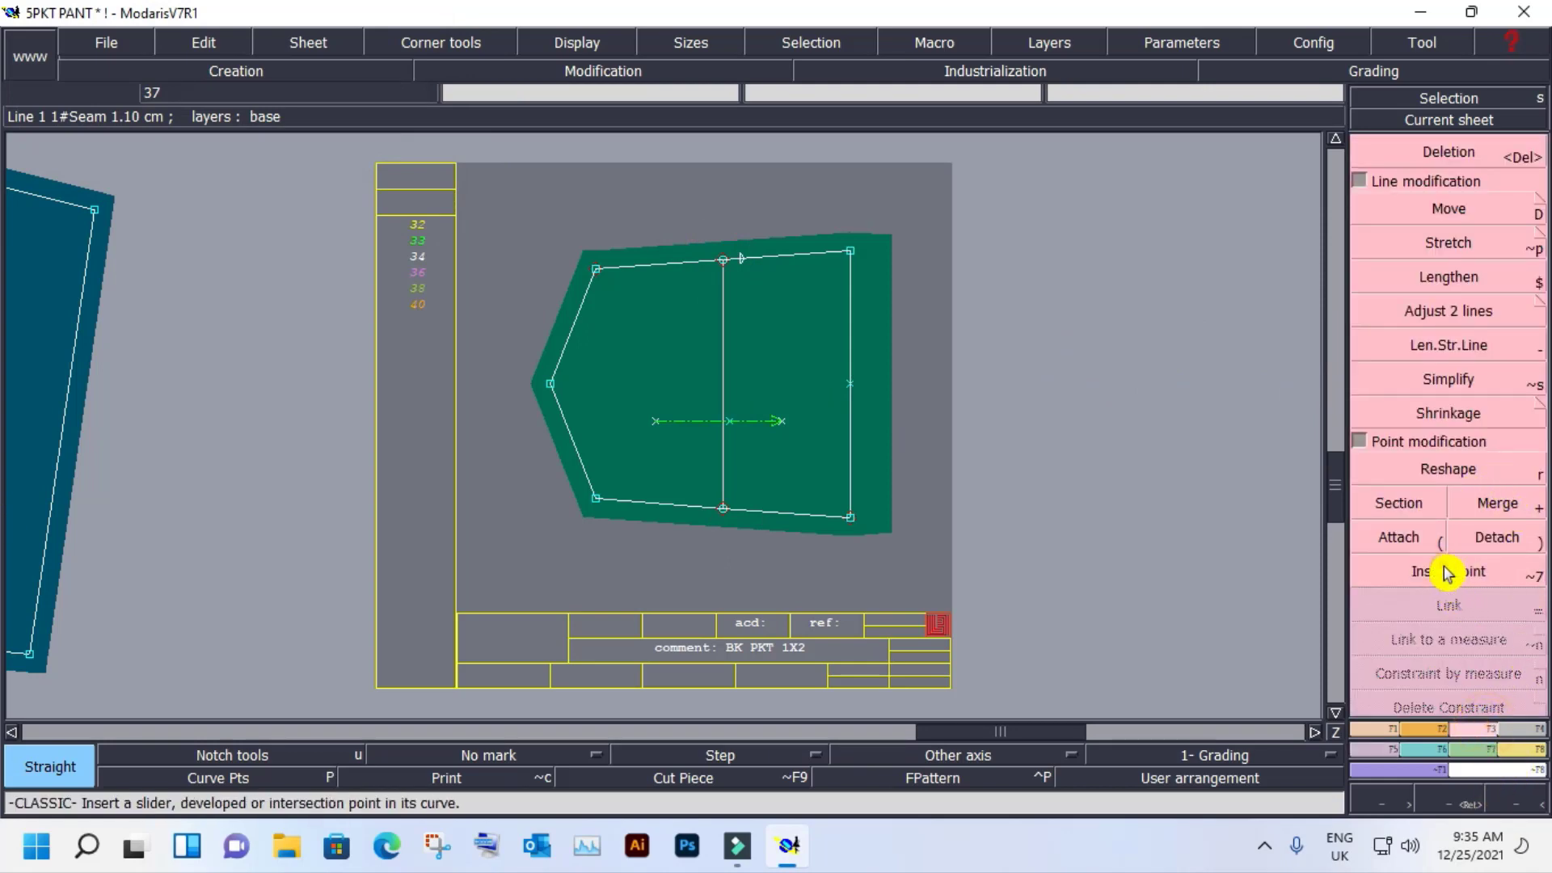
{"action": "left_click", "coordinate": [737, 258]}
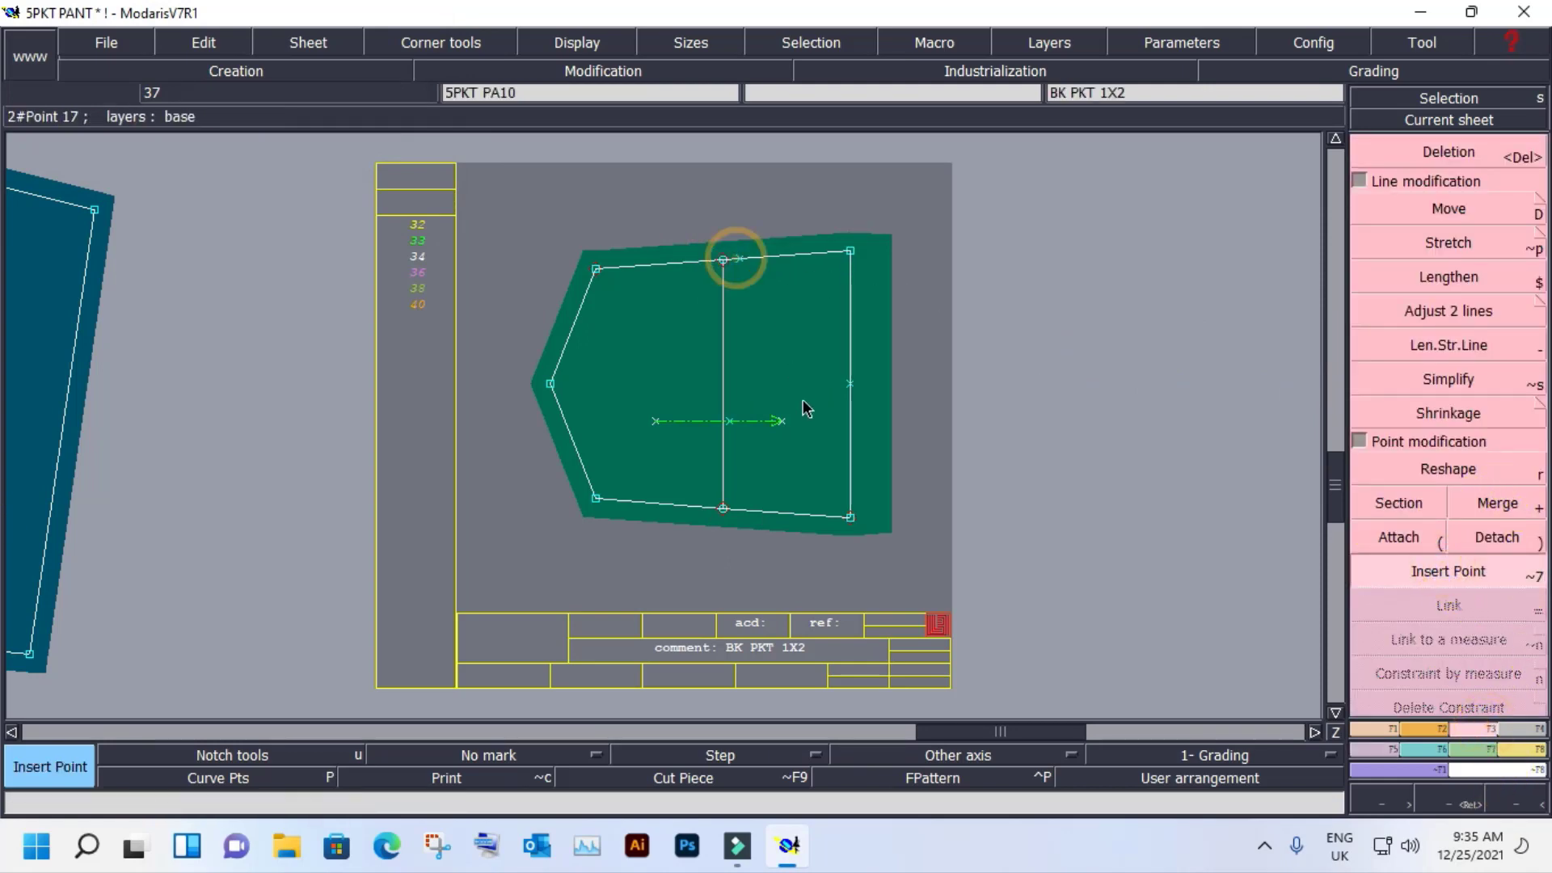
Pivot the pocket's dart shut along its vertical line between the top and bottom seam points.
{"action": "left_click", "coordinate": [1391, 750]}
{"action": "left_click", "coordinate": [1461, 416]}
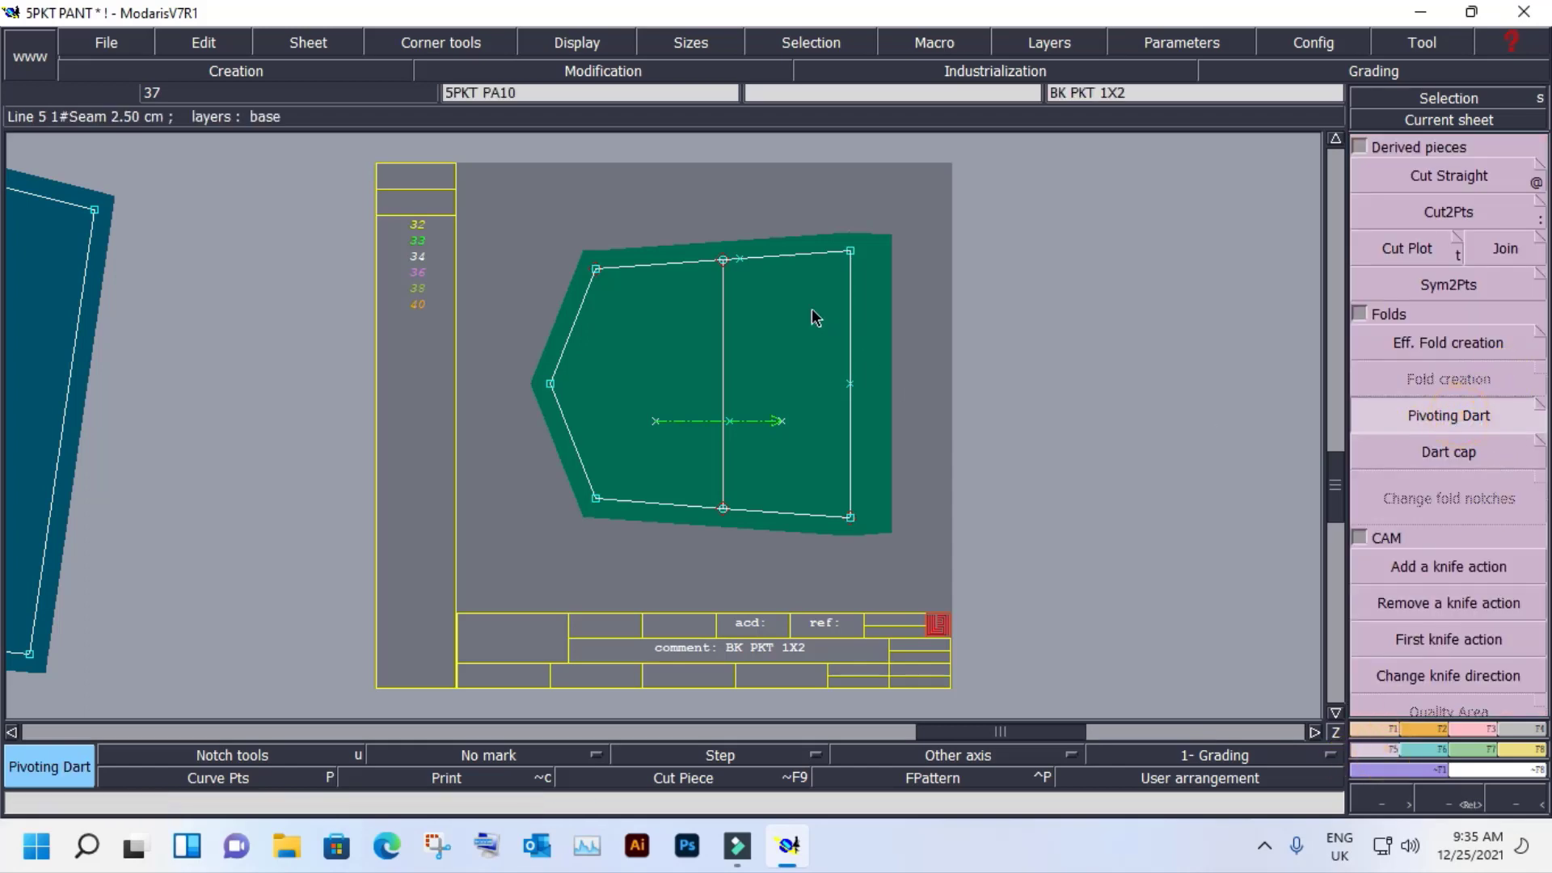
{"action": "left_click", "coordinate": [724, 260]}
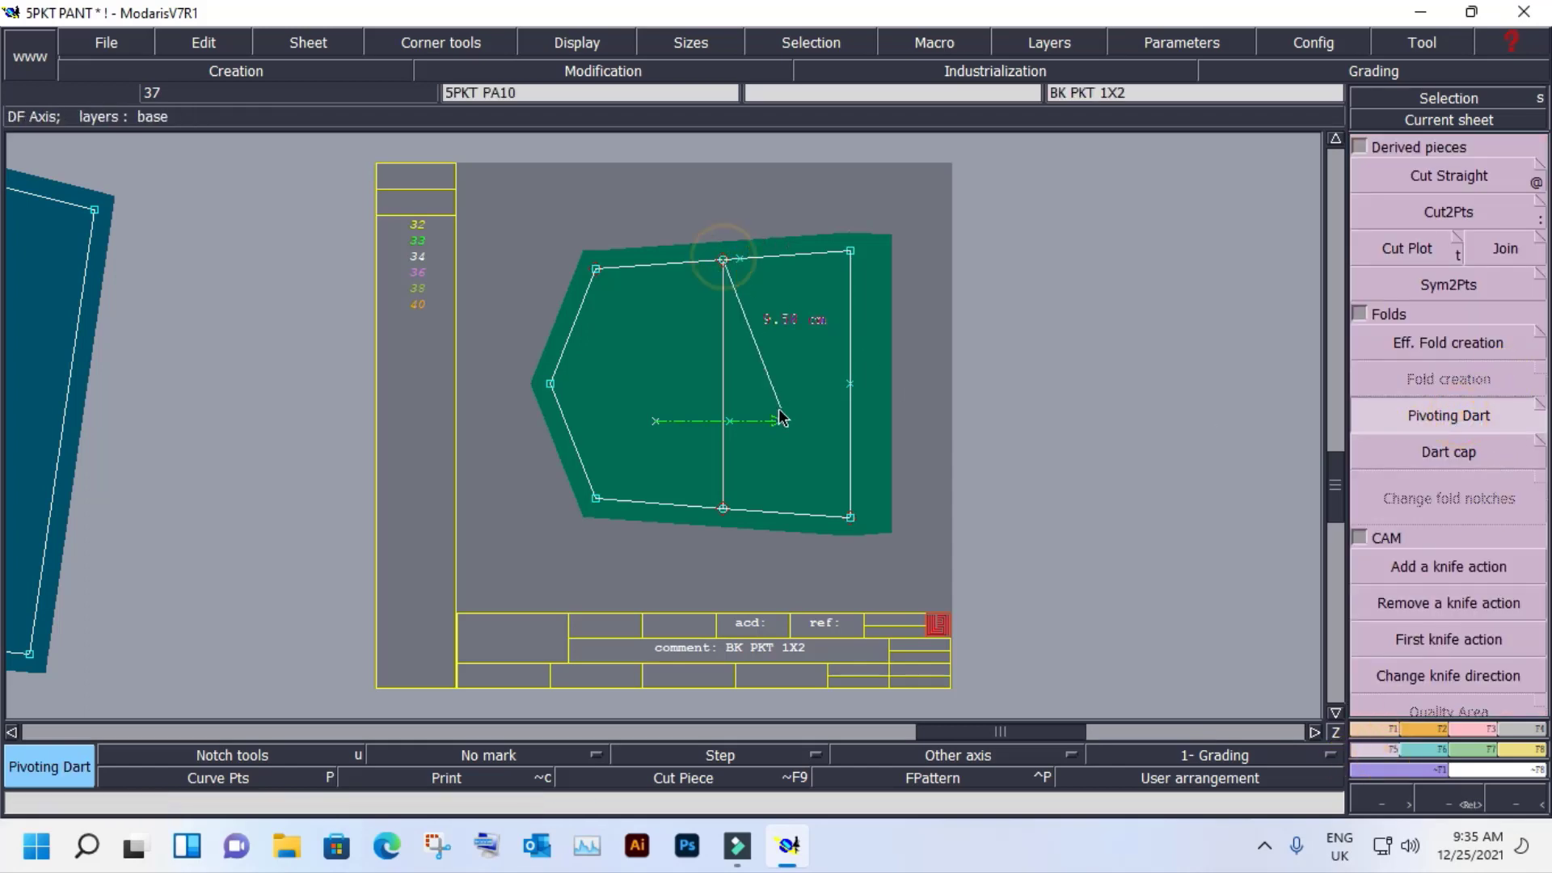
{"action": "left_click", "coordinate": [719, 512]}
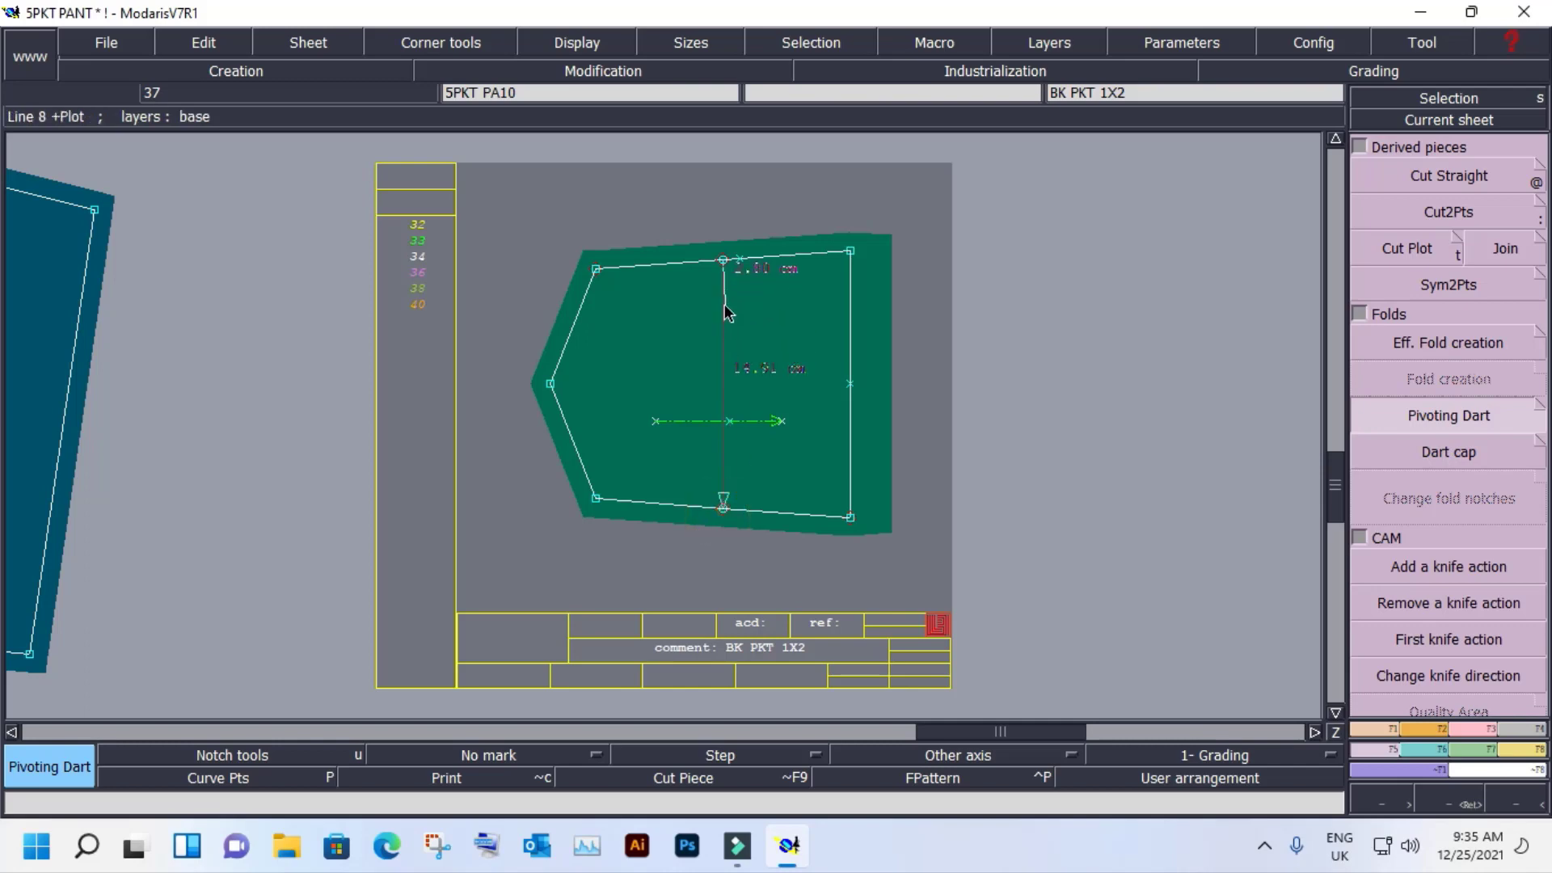
{"action": "left_click", "coordinate": [722, 260]}
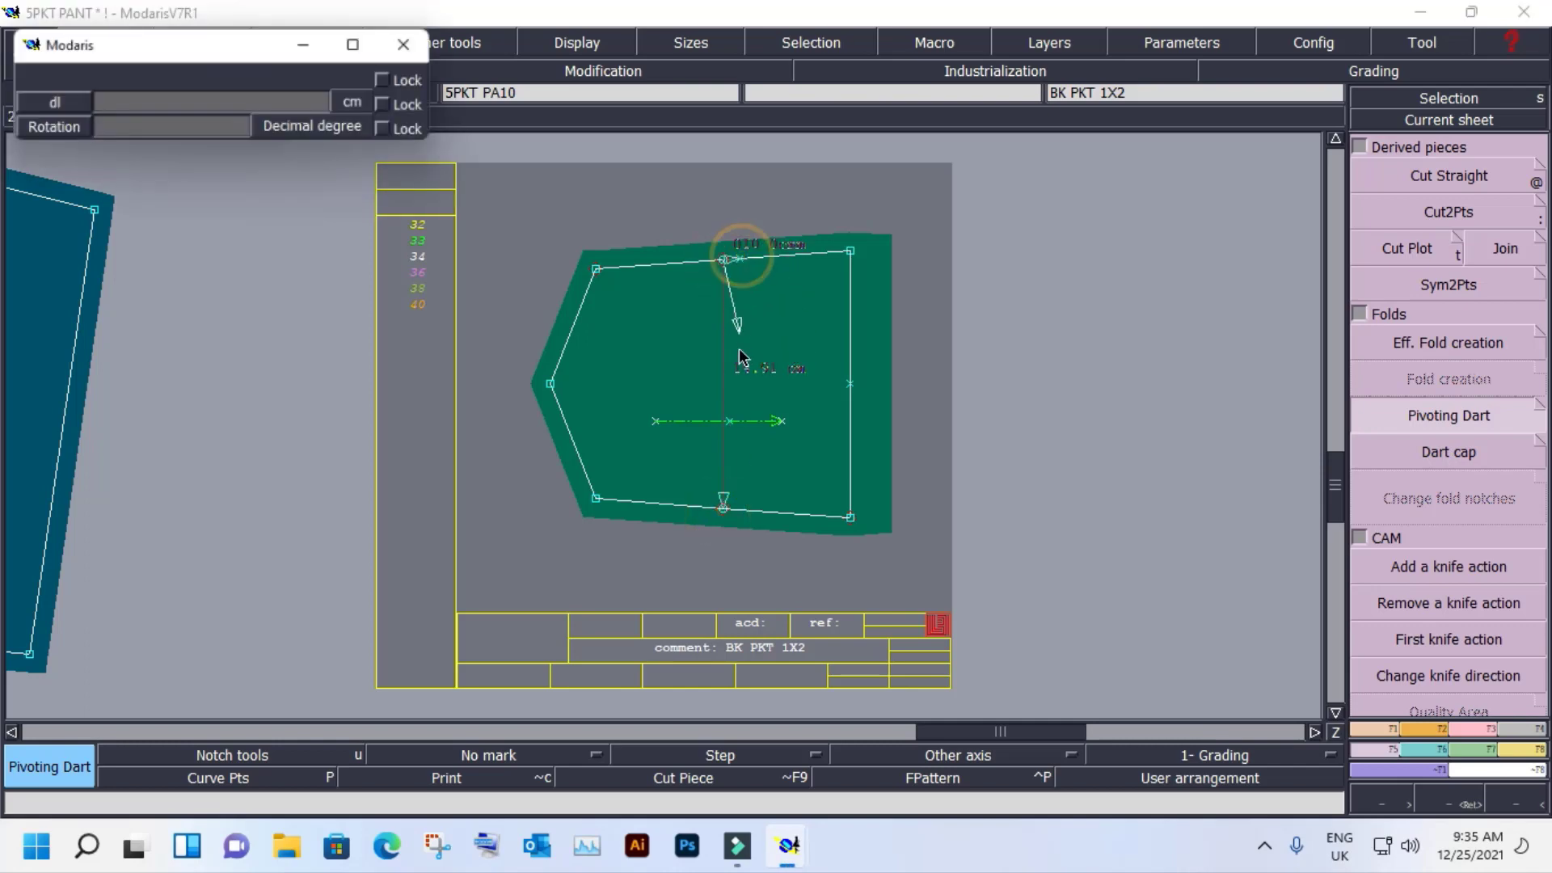
{"action": "left_click", "coordinate": [722, 514]}
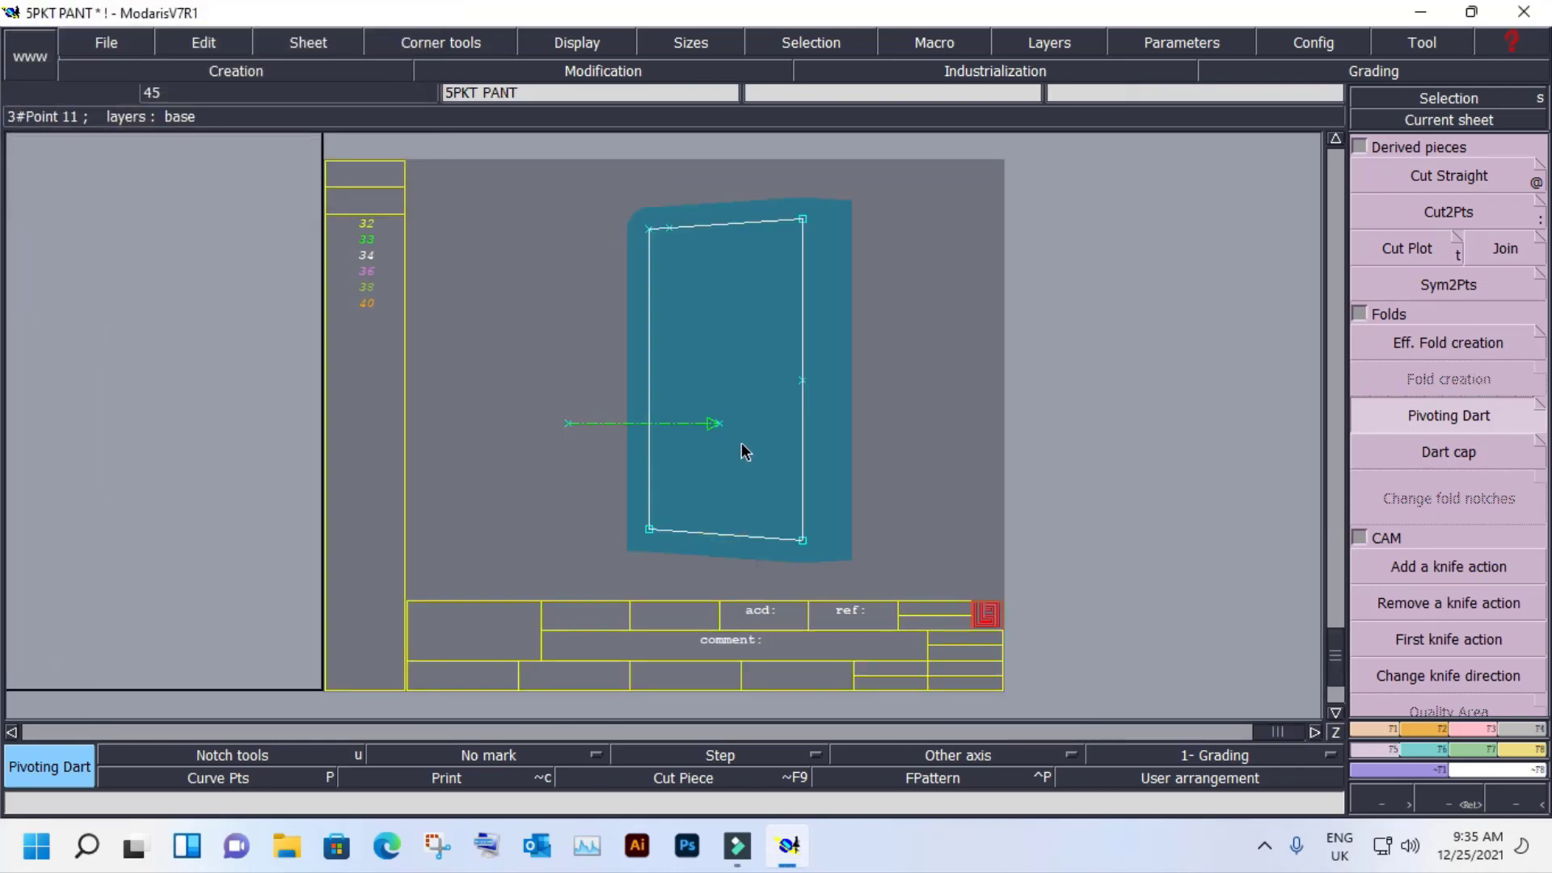
View the whole working area and select the pivoted and original pocket sheets.
{"action": "key", "text": "space"}
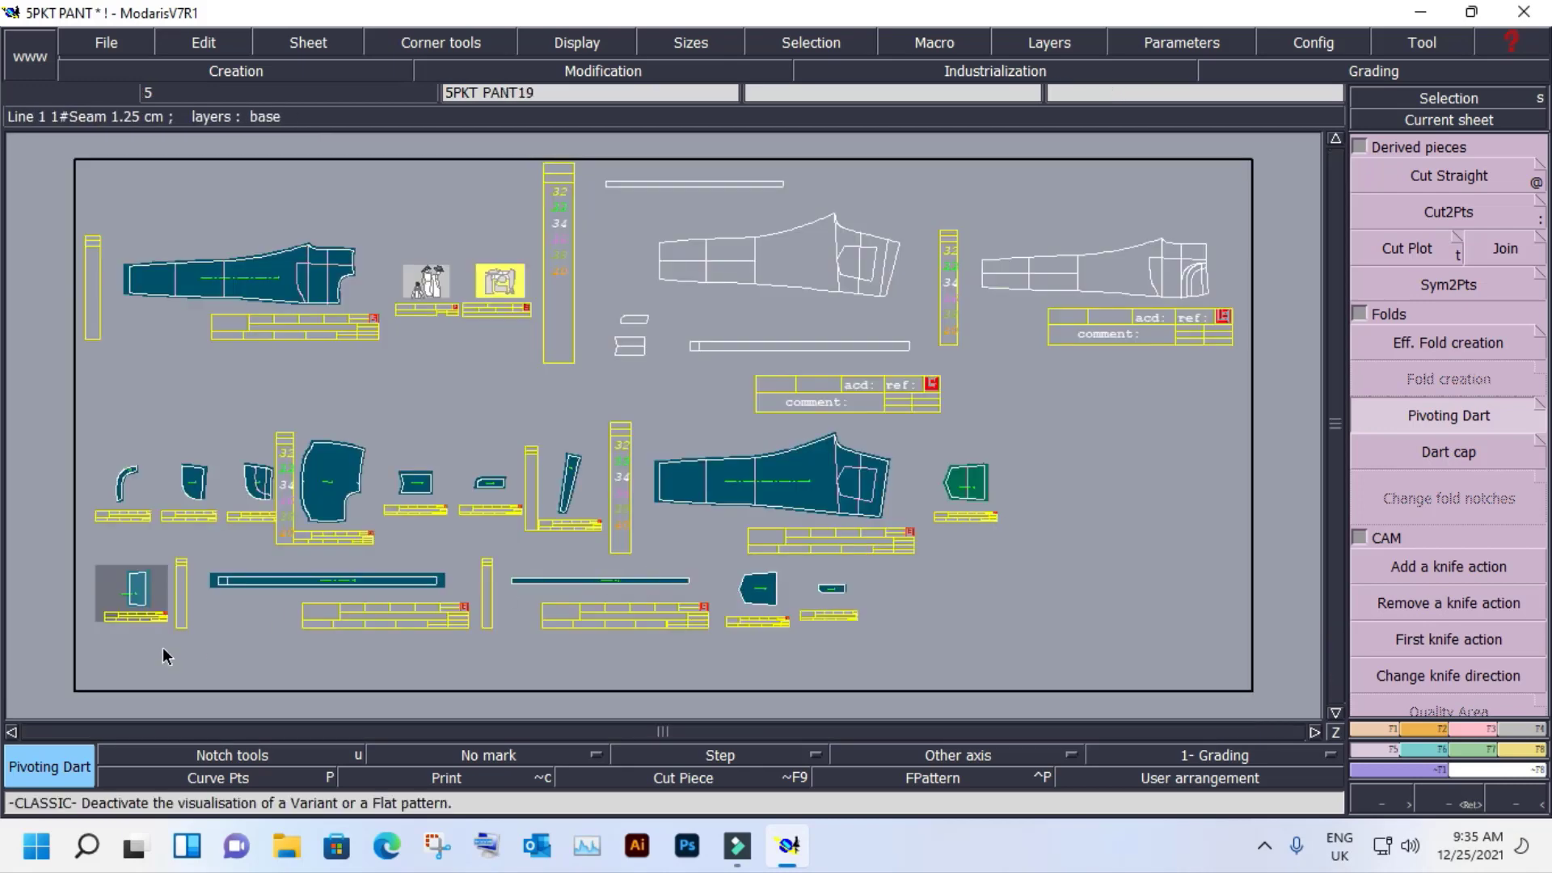
{"action": "key", "text": "s"}
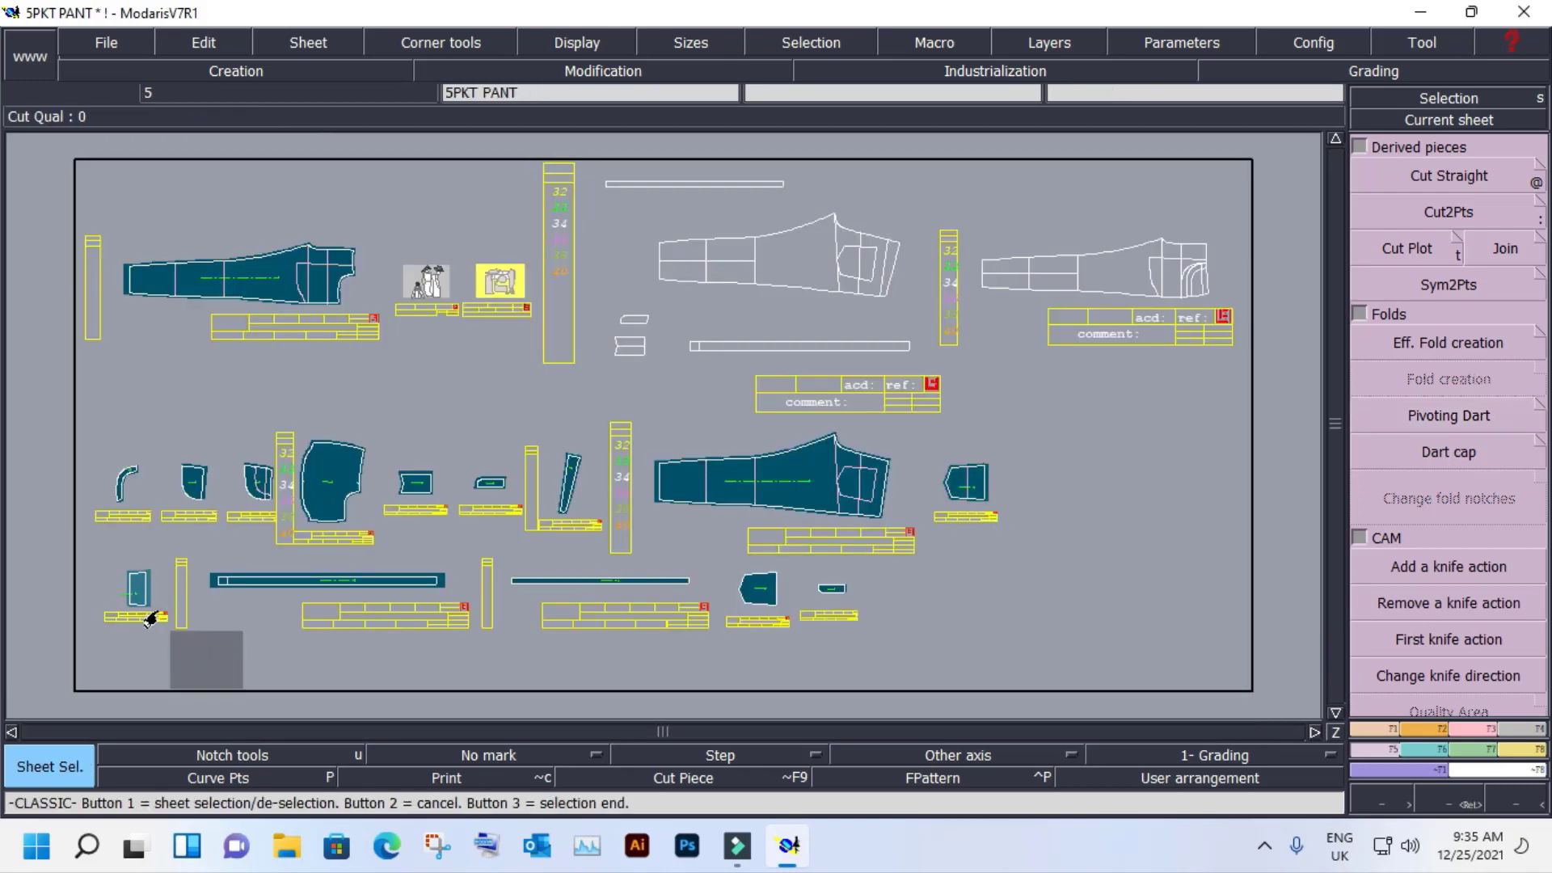
{"action": "left_click", "coordinate": [137, 593]}
{"action": "left_click", "coordinate": [966, 485]}
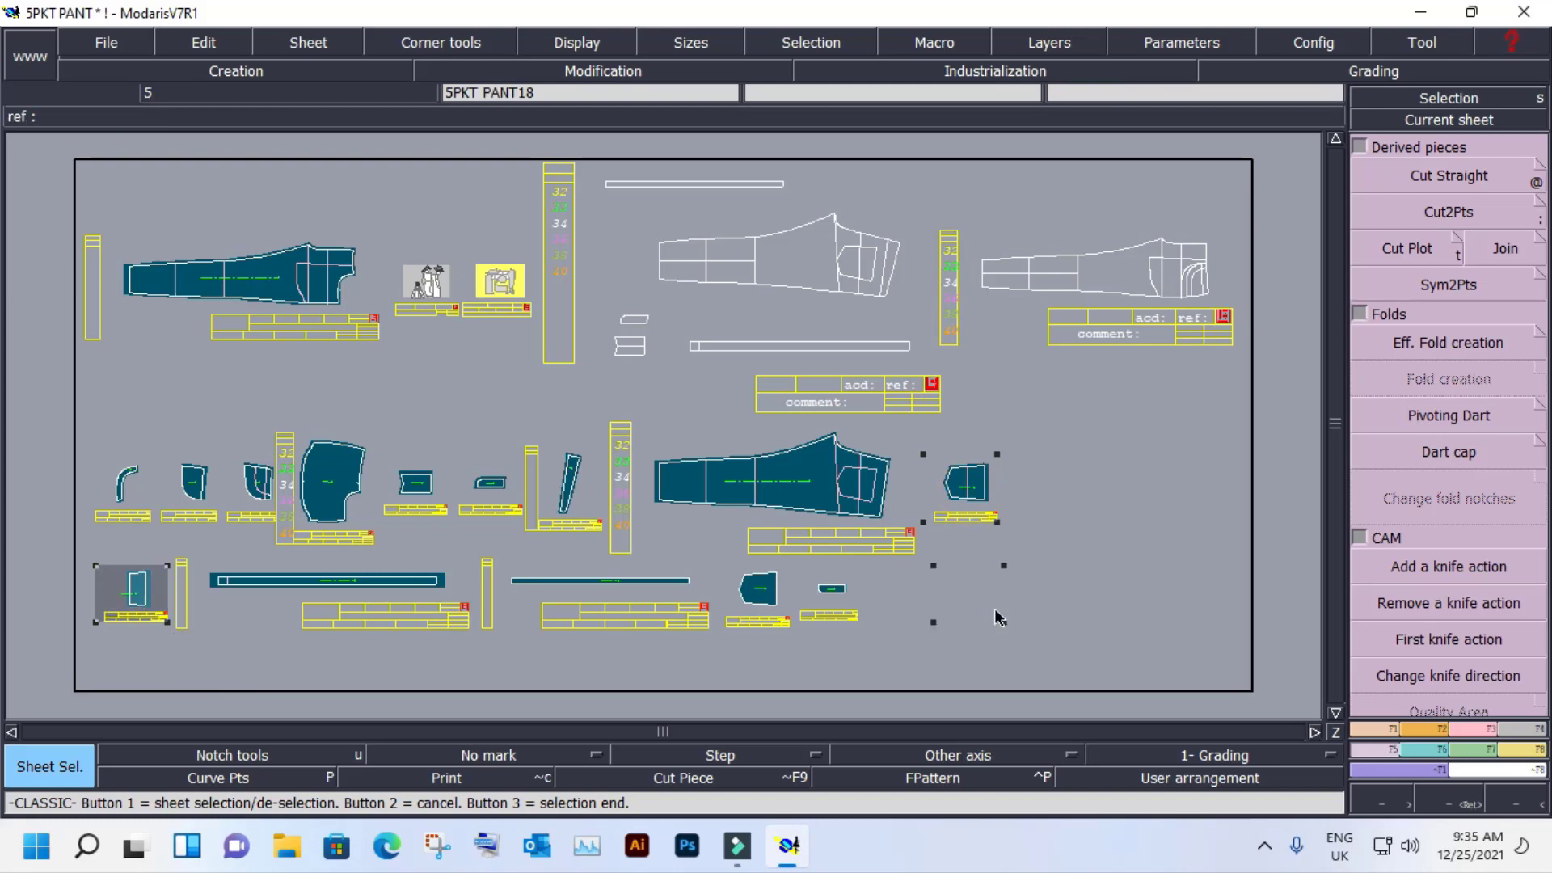
Show only the two pocket sheets, marry them corner to corner, then delete the pivoted sheet.
{"action": "right_click", "coordinate": [1001, 602]}
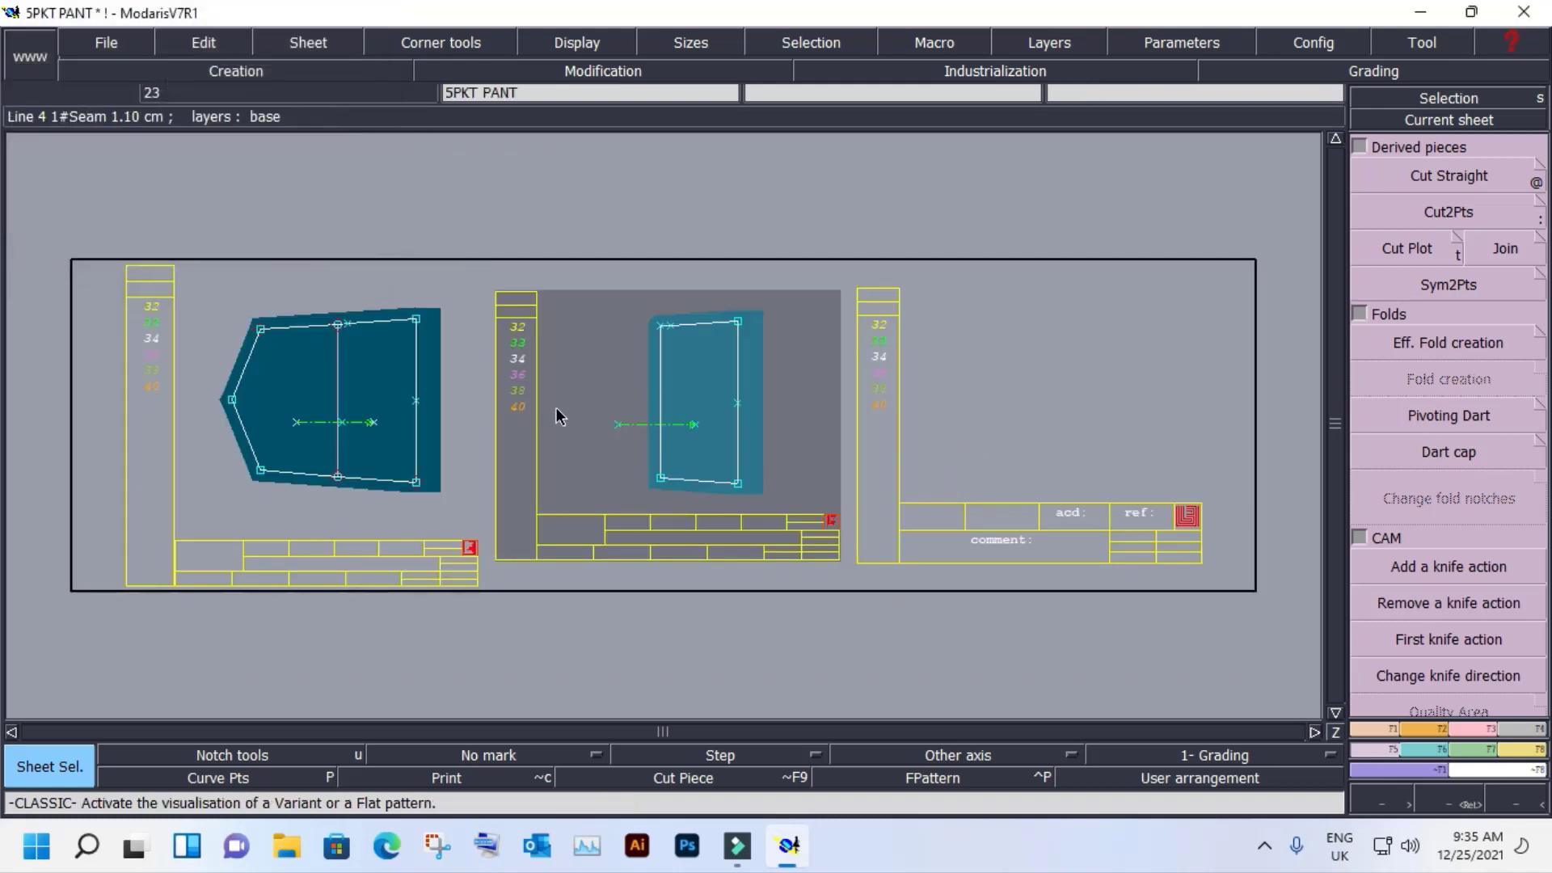
{"action": "key", "text": "m"}
{"action": "left_click", "coordinate": [738, 322]}
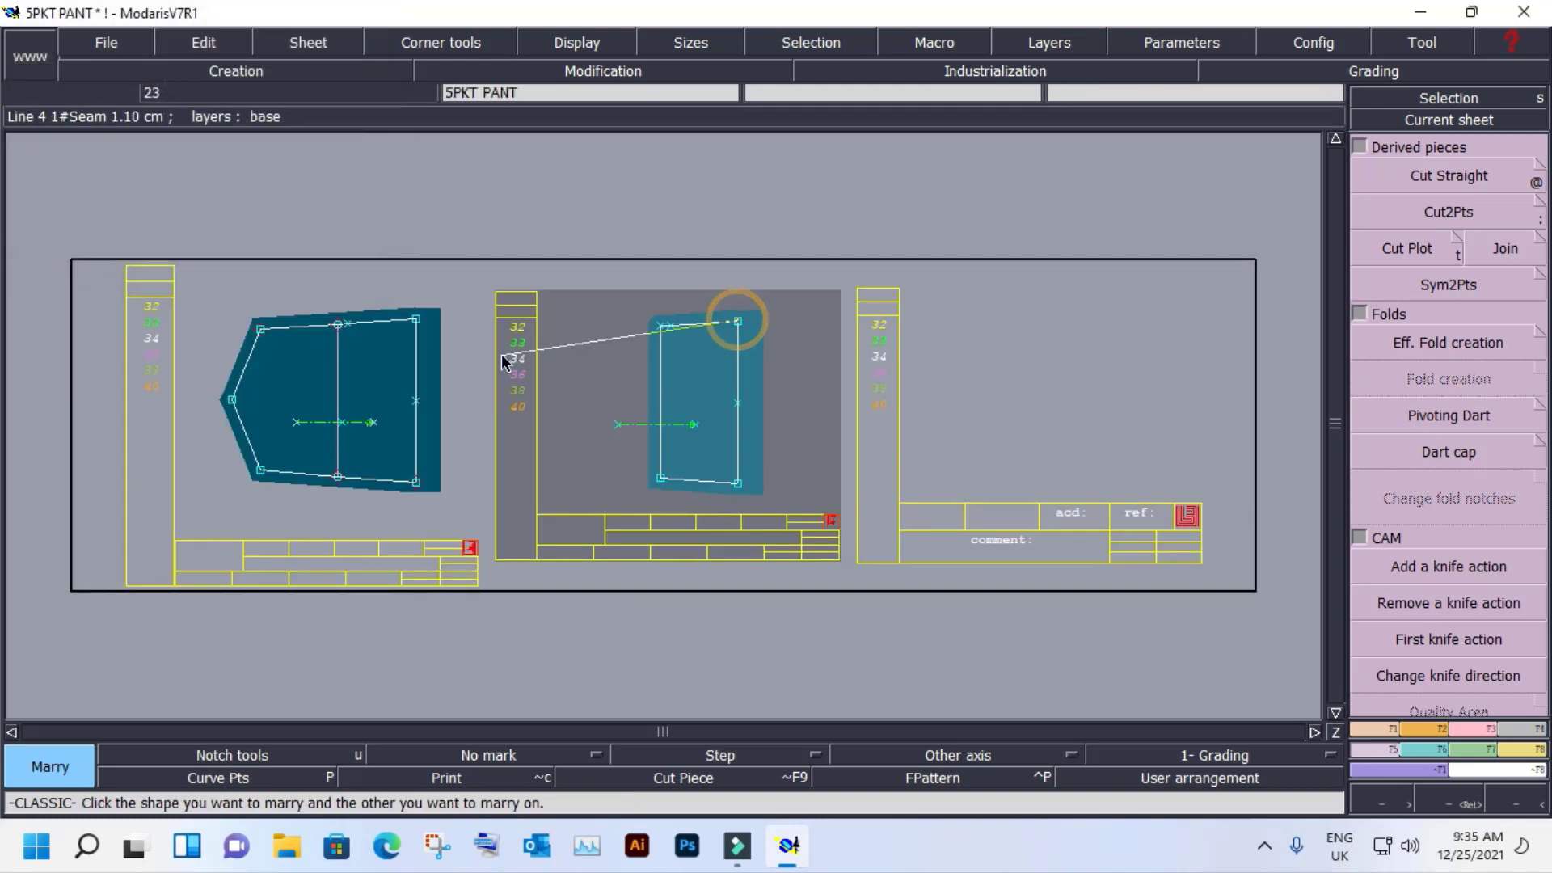
{"action": "left_click", "coordinate": [416, 320]}
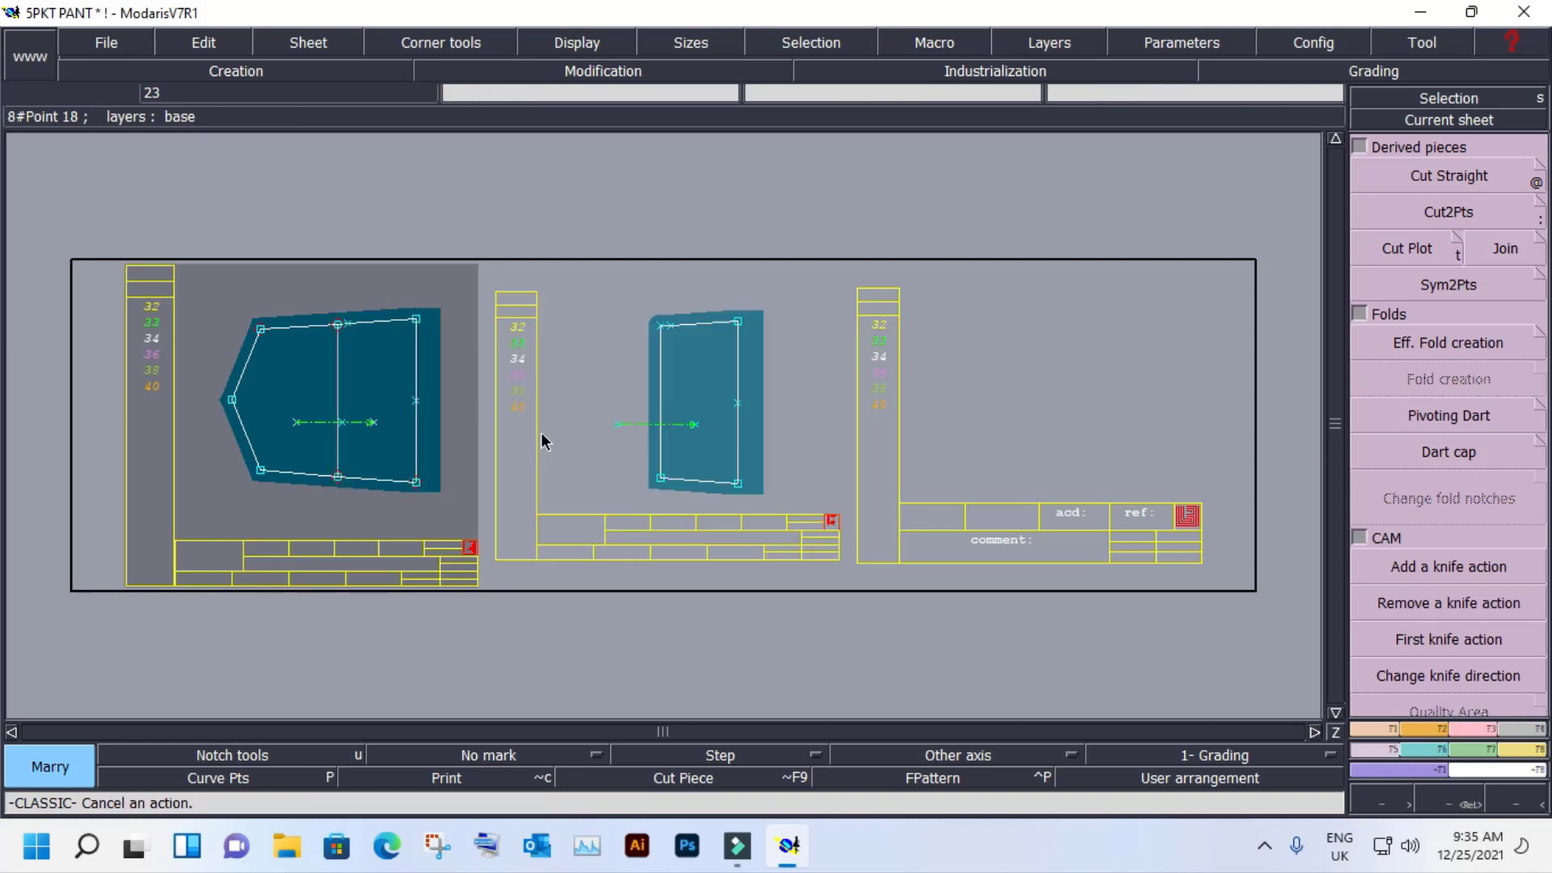
{"action": "key", "text": "Delete"}
{"action": "left_click", "coordinate": [708, 421]}
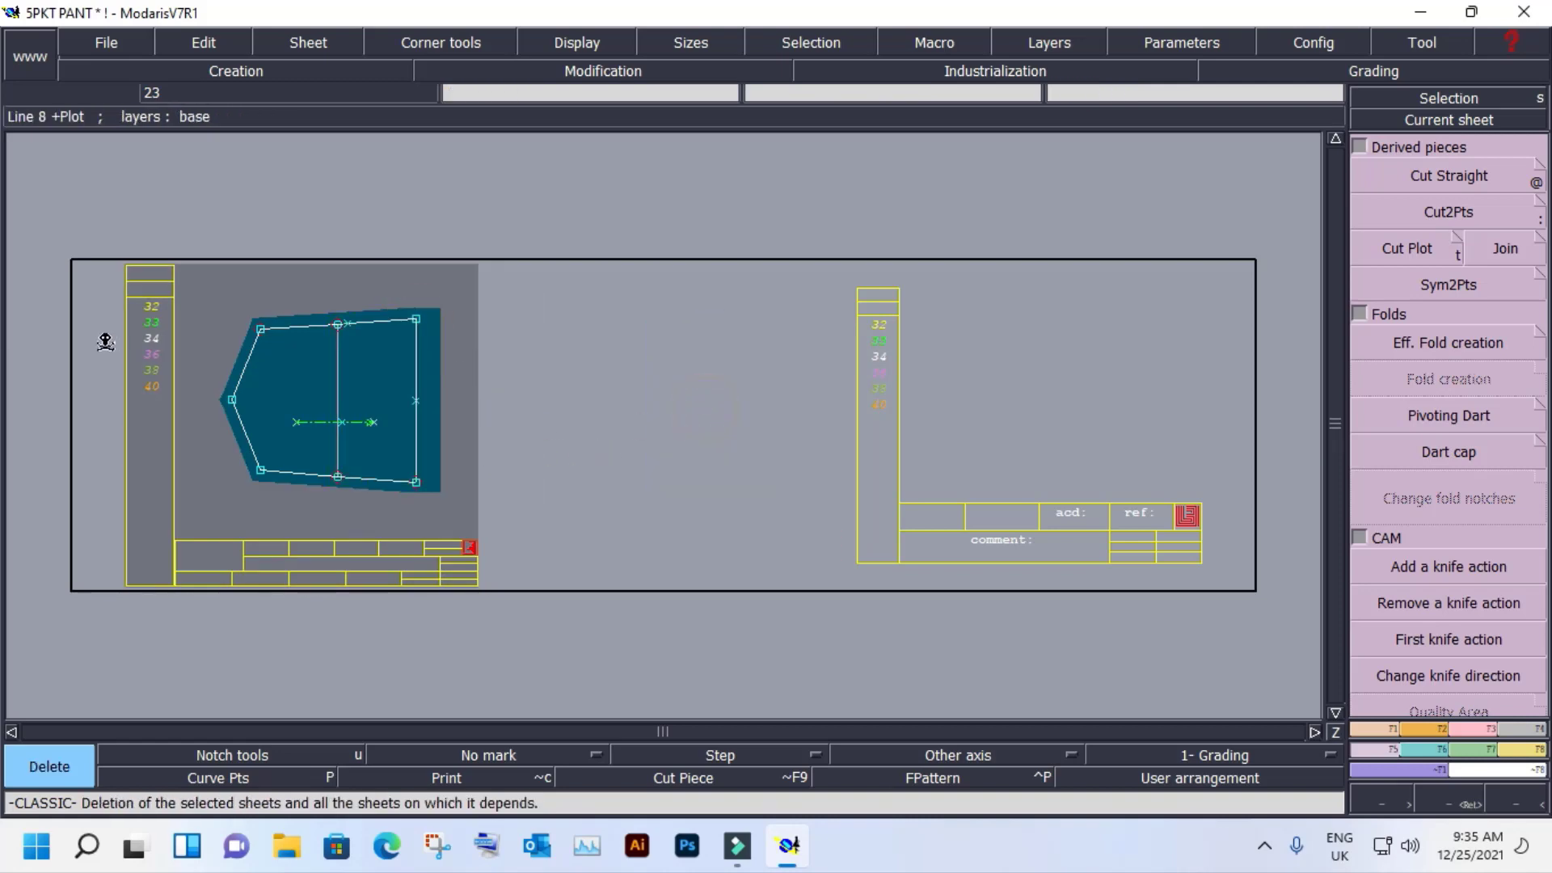
Apply a dart cap along the original pocket's vertical line, from bottom to top.
{"action": "left_click", "coordinate": [1453, 127]}
{"action": "left_click", "coordinate": [364, 386]}
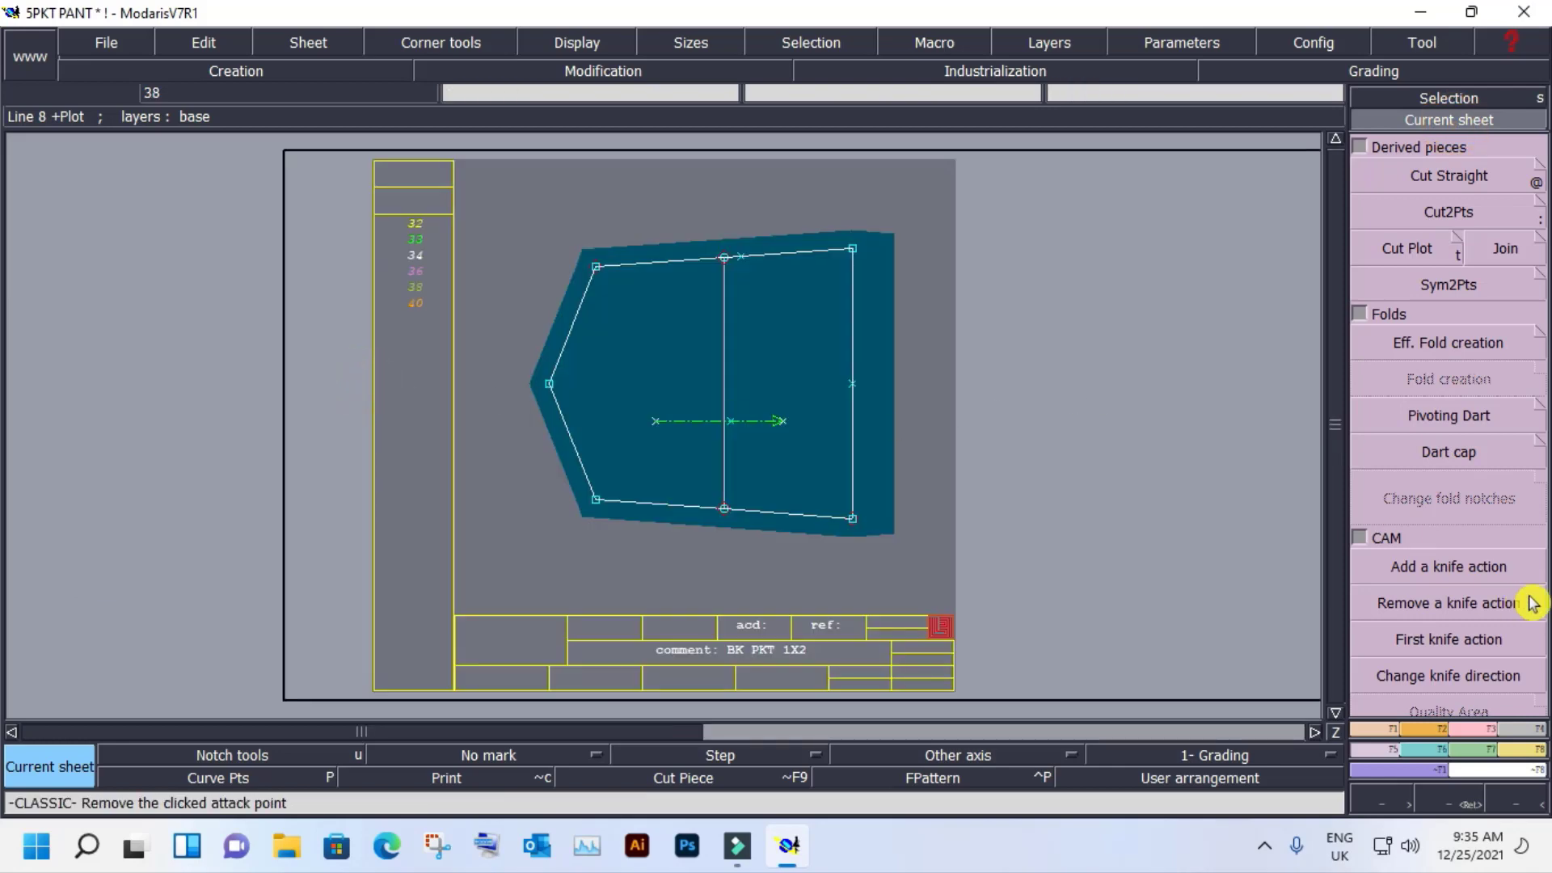
{"action": "left_click", "coordinate": [1471, 457]}
{"action": "left_click", "coordinate": [1471, 522]}
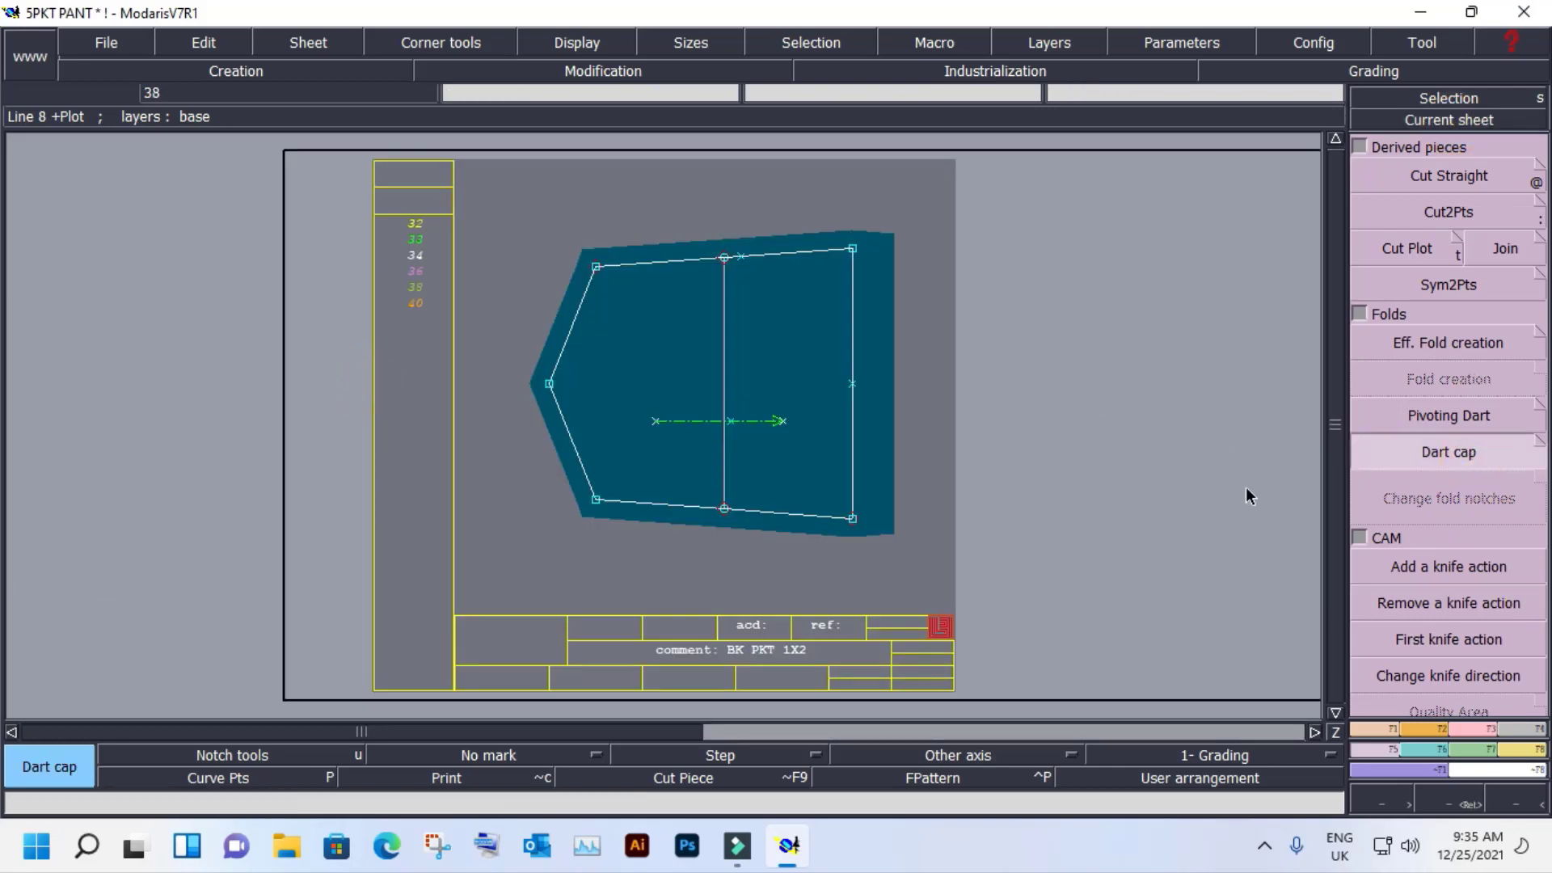
{"action": "left_click", "coordinate": [726, 509]}
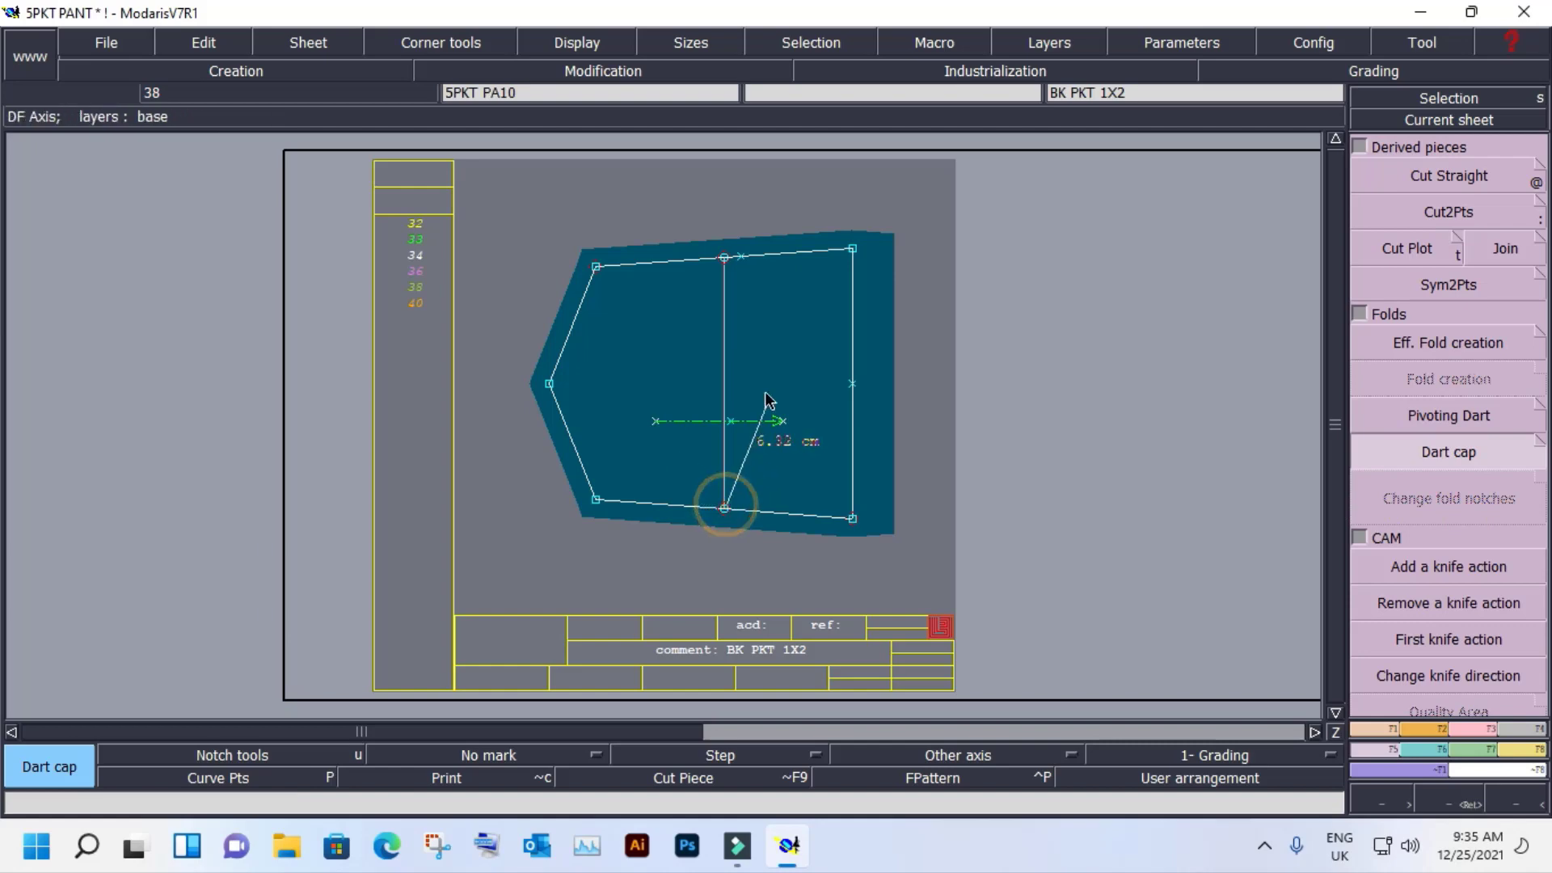
{"action": "left_click", "coordinate": [723, 259]}
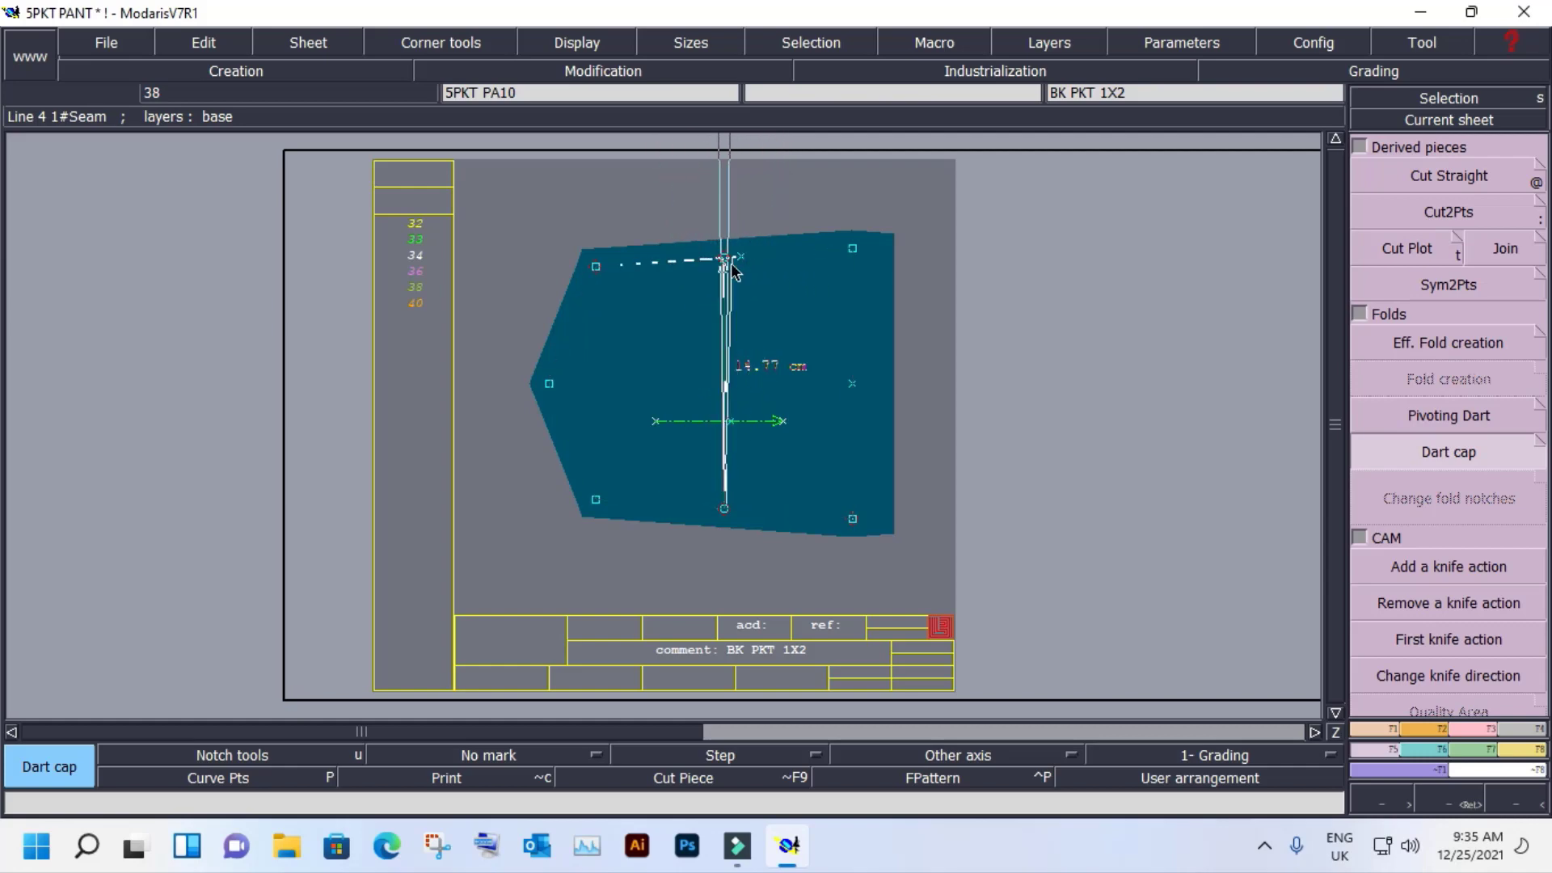
{"action": "left_click", "coordinate": [739, 256]}
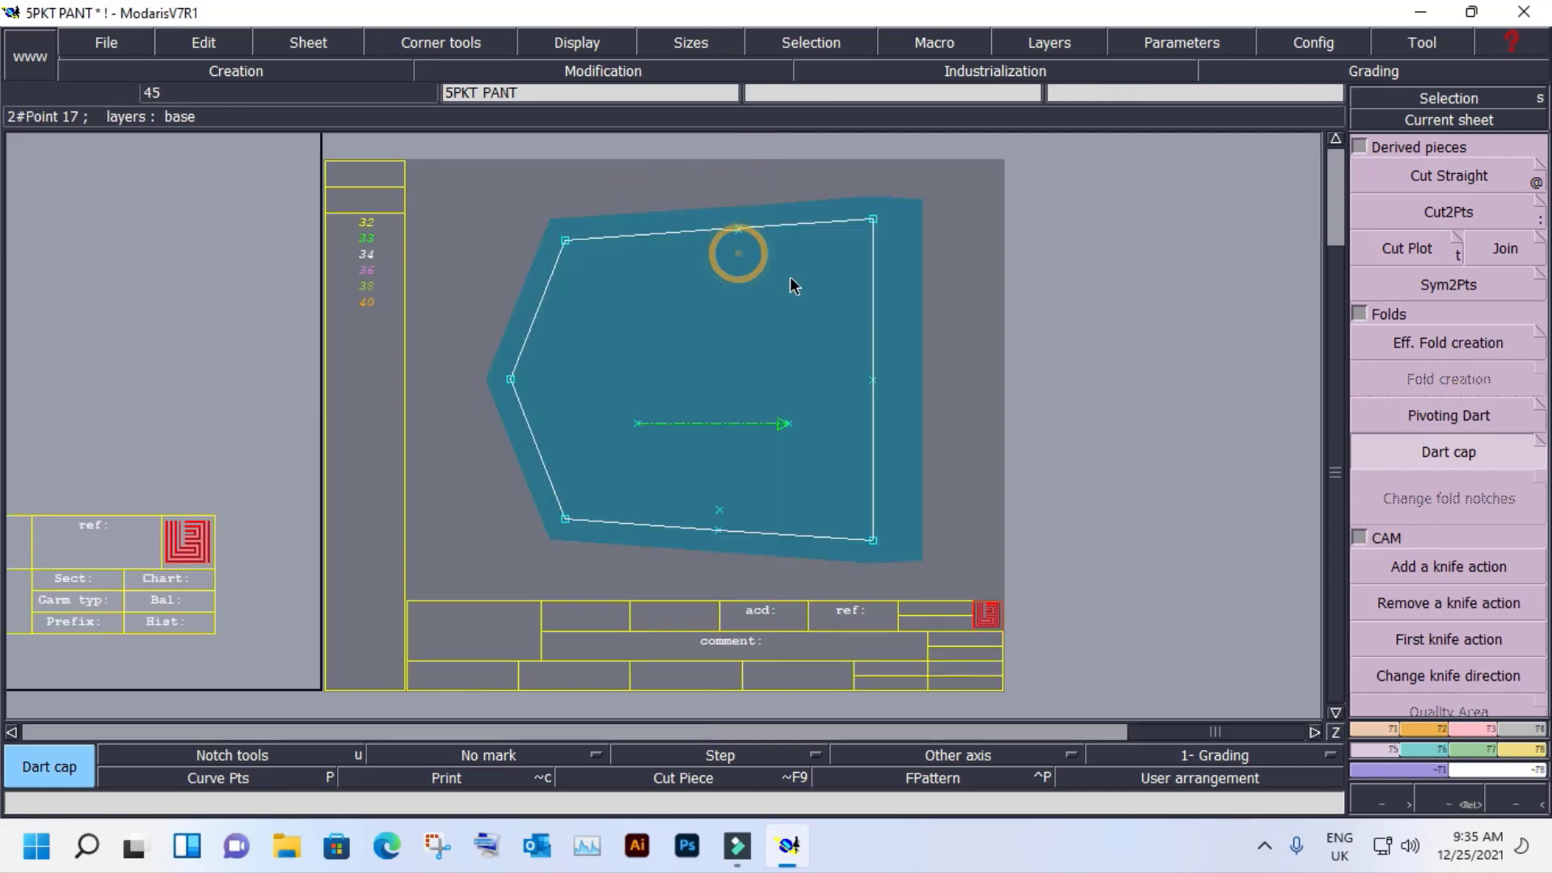
Delete the dart-capped piece's sheet and return to the overview of all pieces.
{"action": "key", "text": "Delete"}
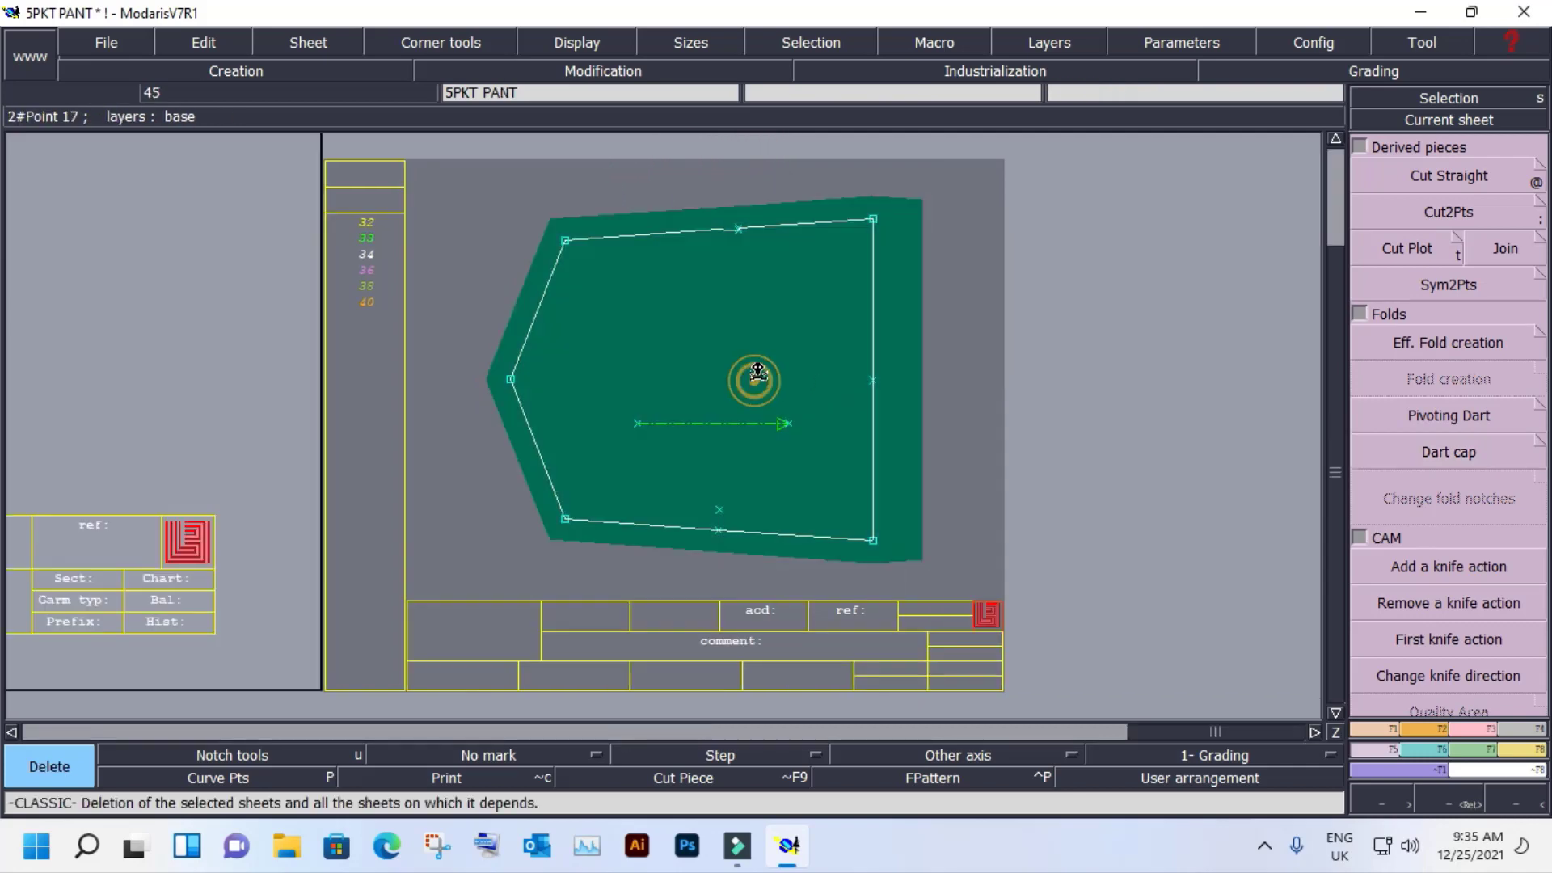
{"action": "left_click", "coordinate": [757, 372]}
{"action": "left_click", "coordinate": [1449, 122]}
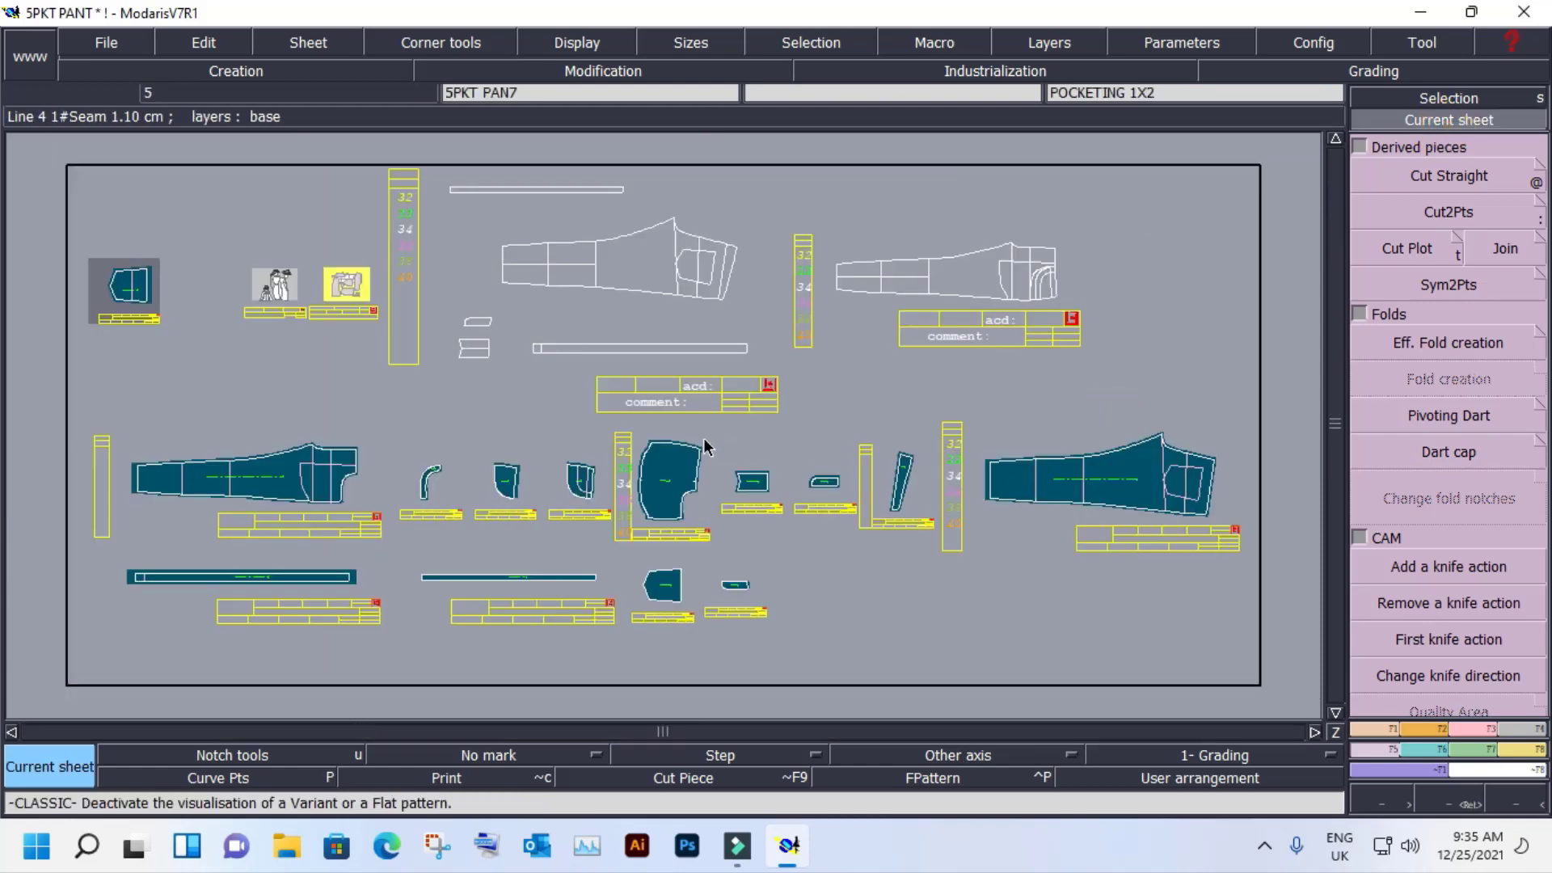
Zoom onto the back pocket and measure the length of its top edge.
{"action": "left_click", "coordinate": [116, 306]}
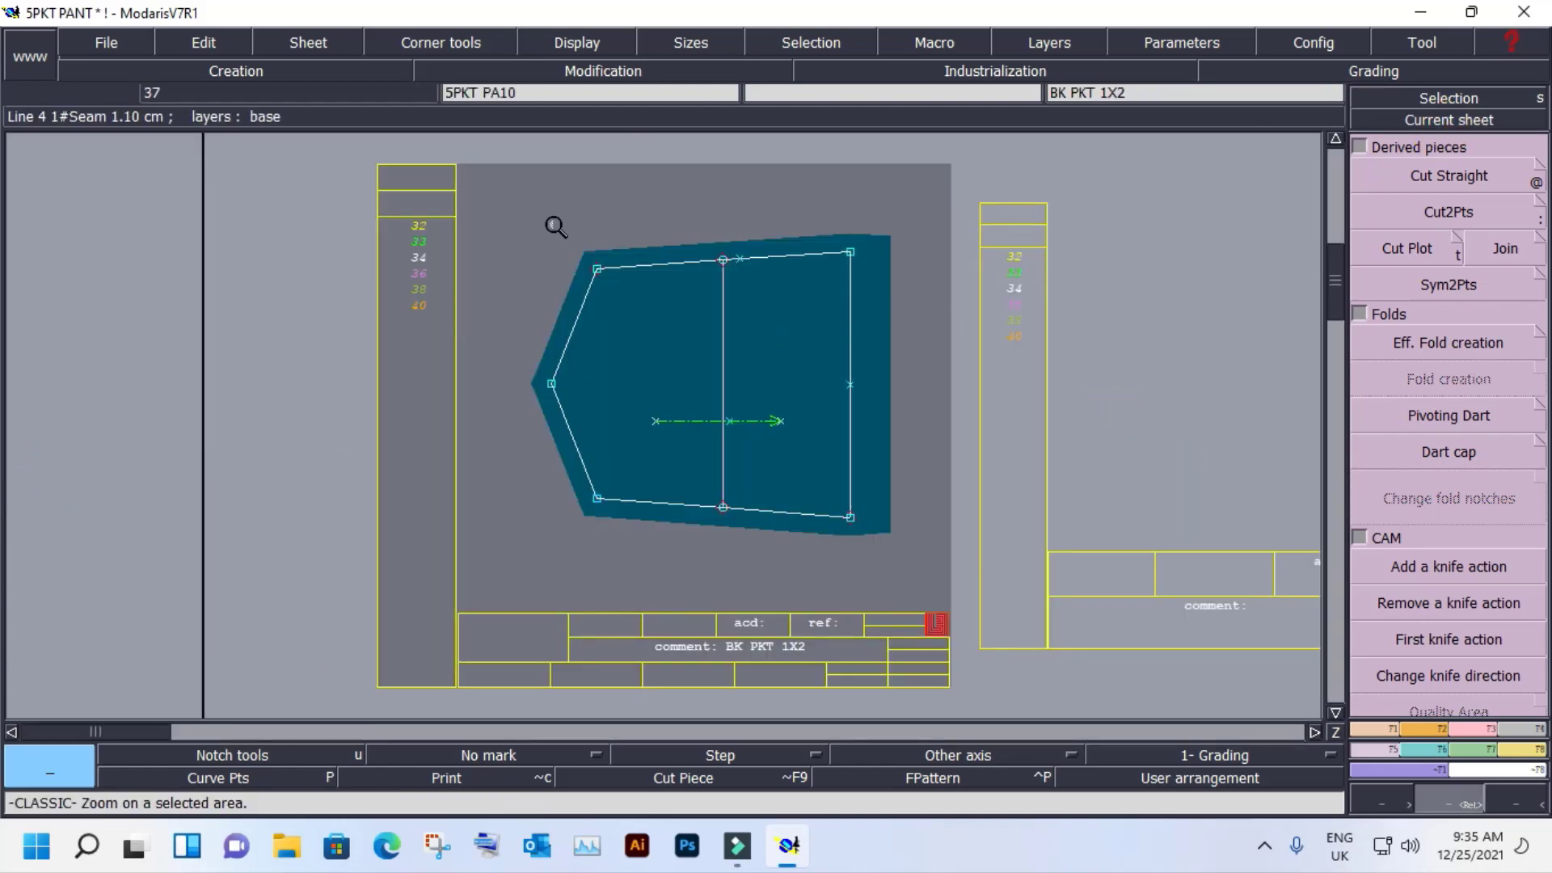
{"action": "left_click_drag", "start_coordinate": [1011, 641], "coordinate": [478, 179]}
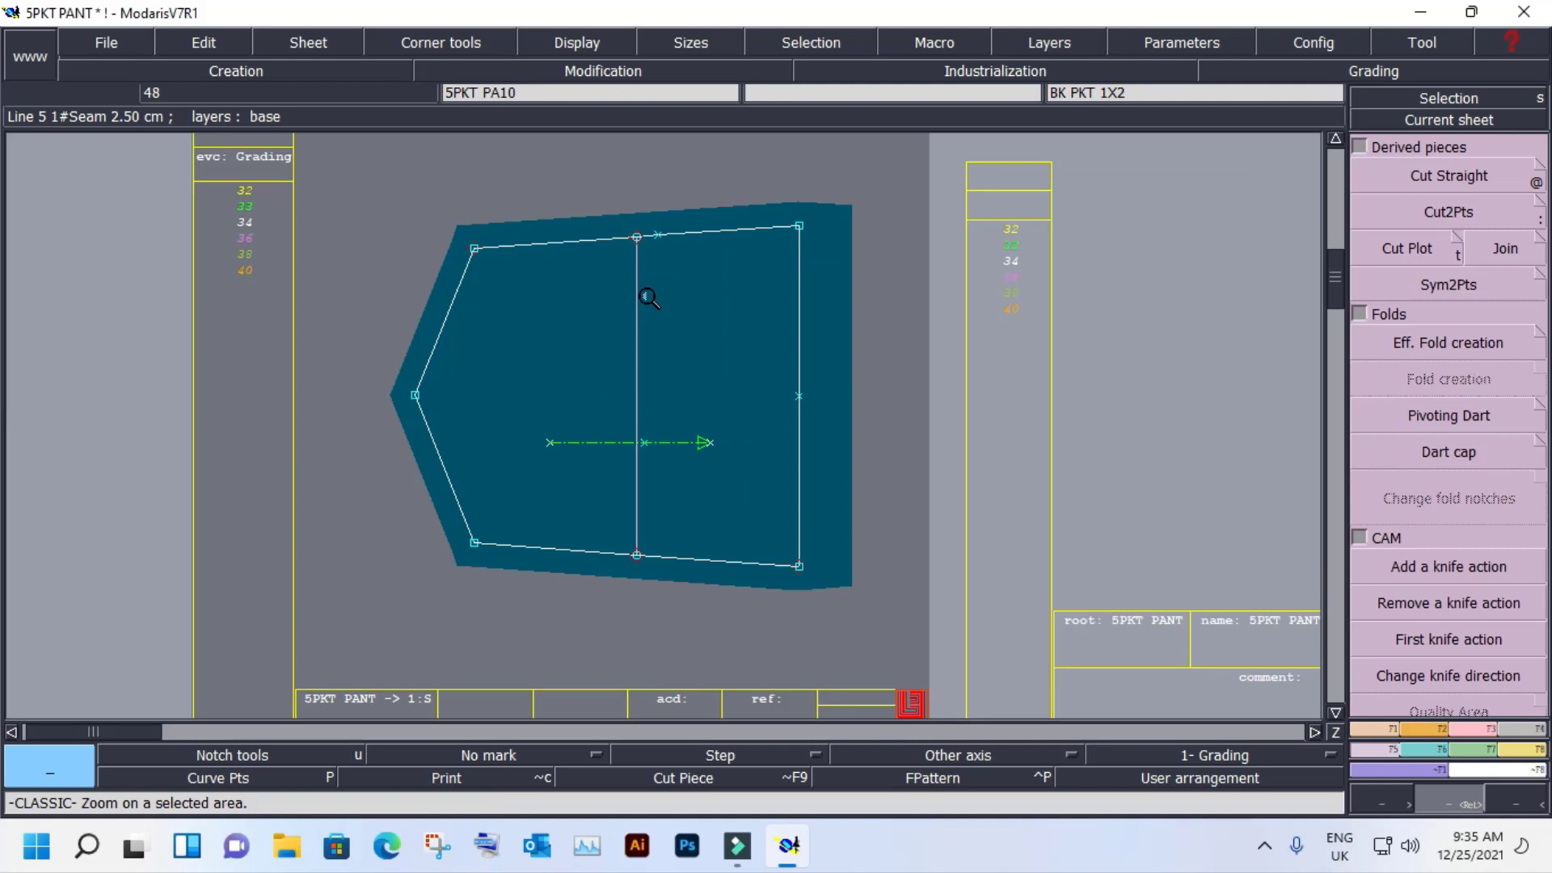
{"action": "key", "text": "l"}
{"action": "left_click", "coordinate": [637, 236]}
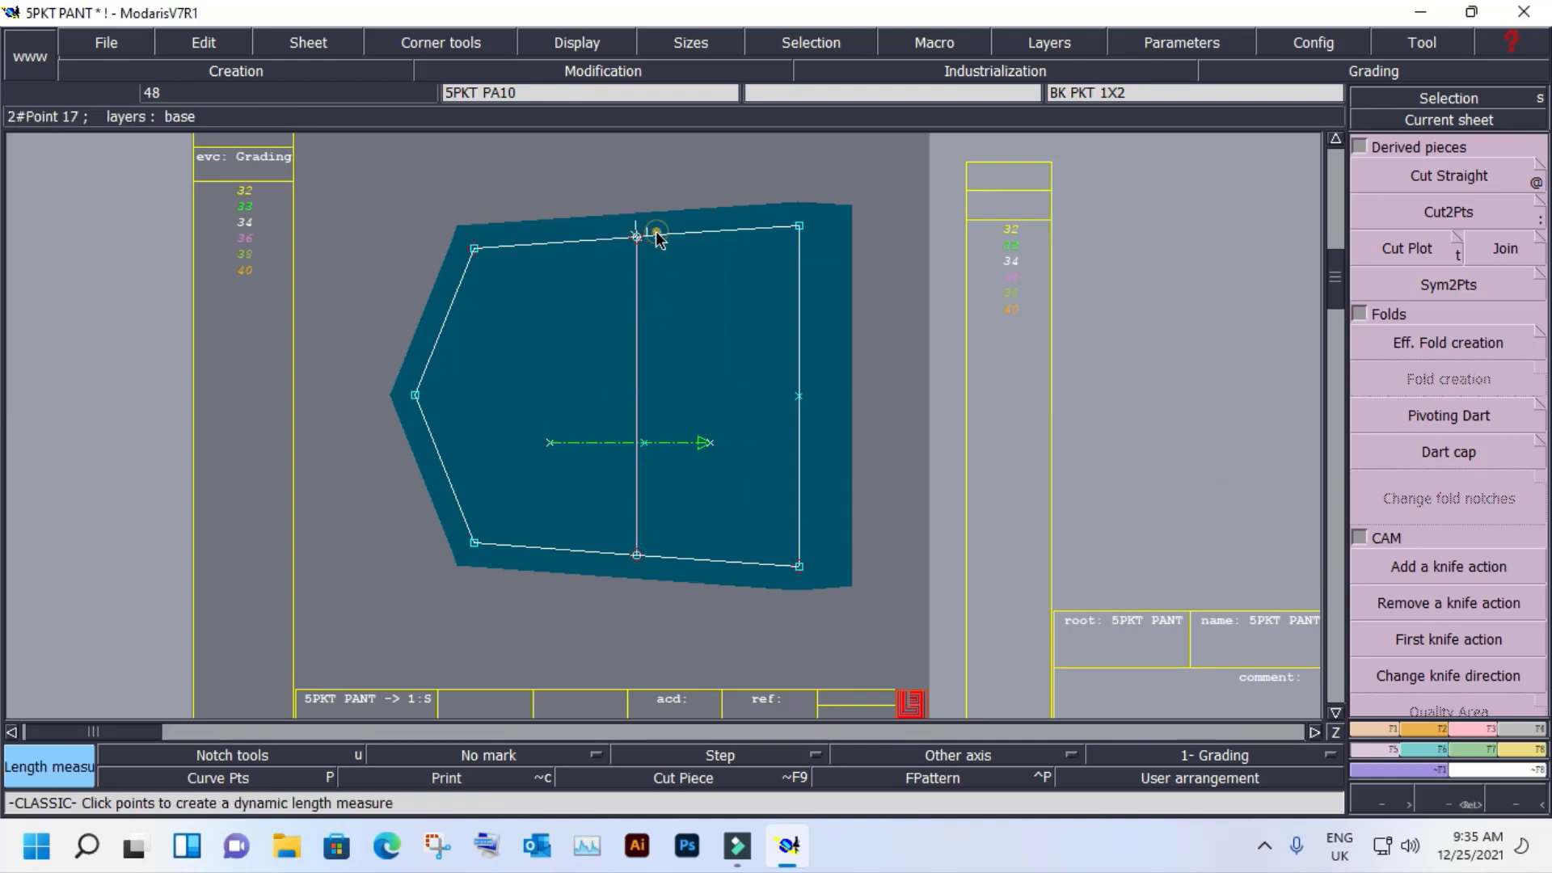
{"action": "left_click", "coordinate": [656, 237]}
{"action": "key", "text": "Escape"}
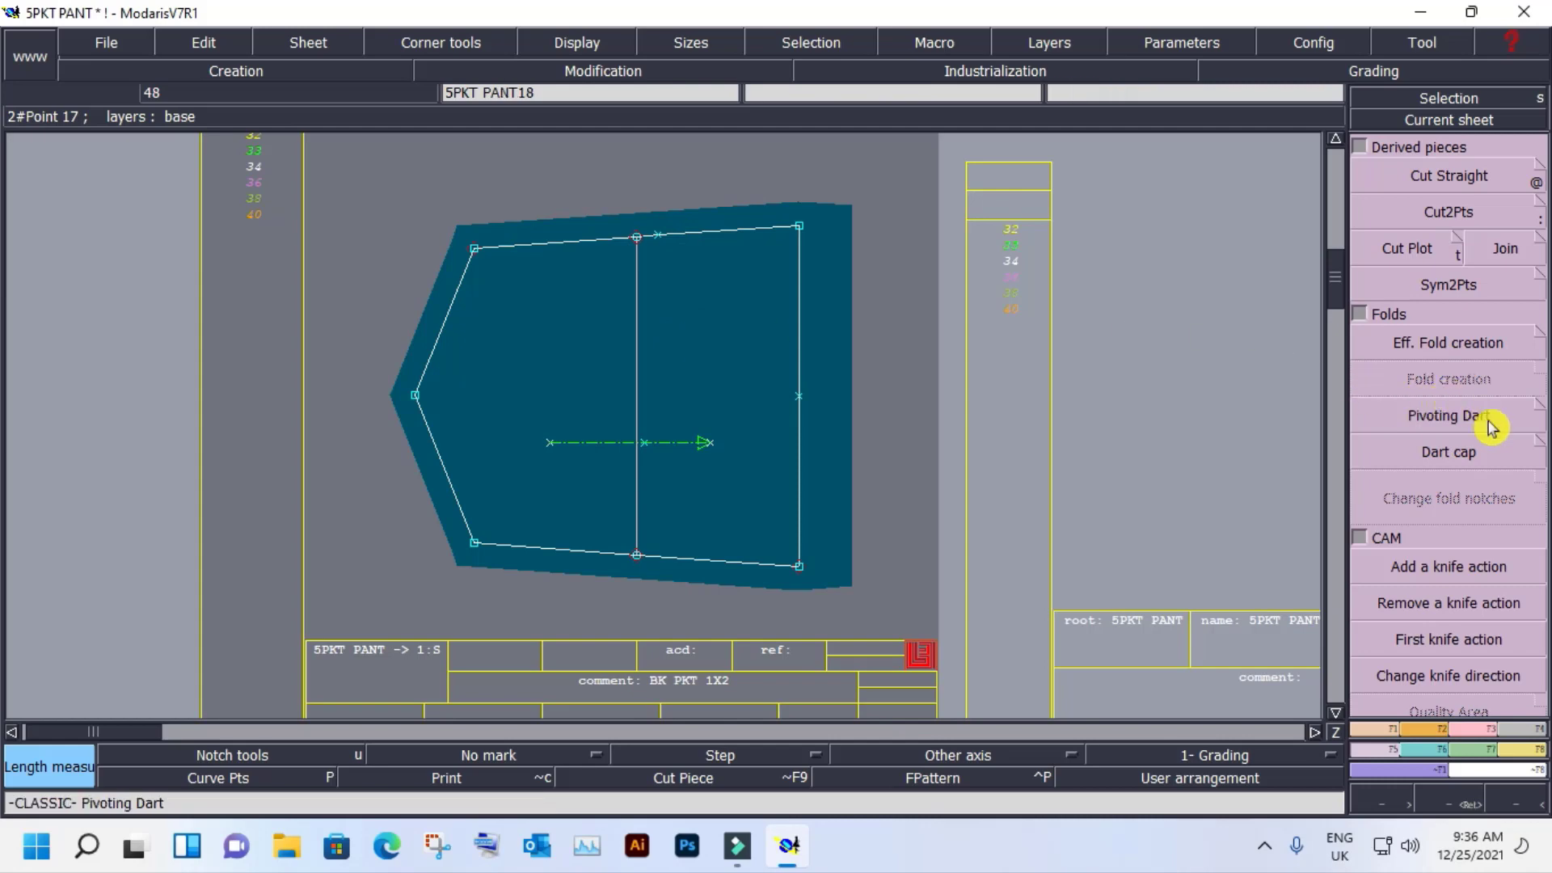
Apply a dart cap starting from the top seam point (Point 10) and preview the result.
{"action": "left_click", "coordinate": [1467, 452]}
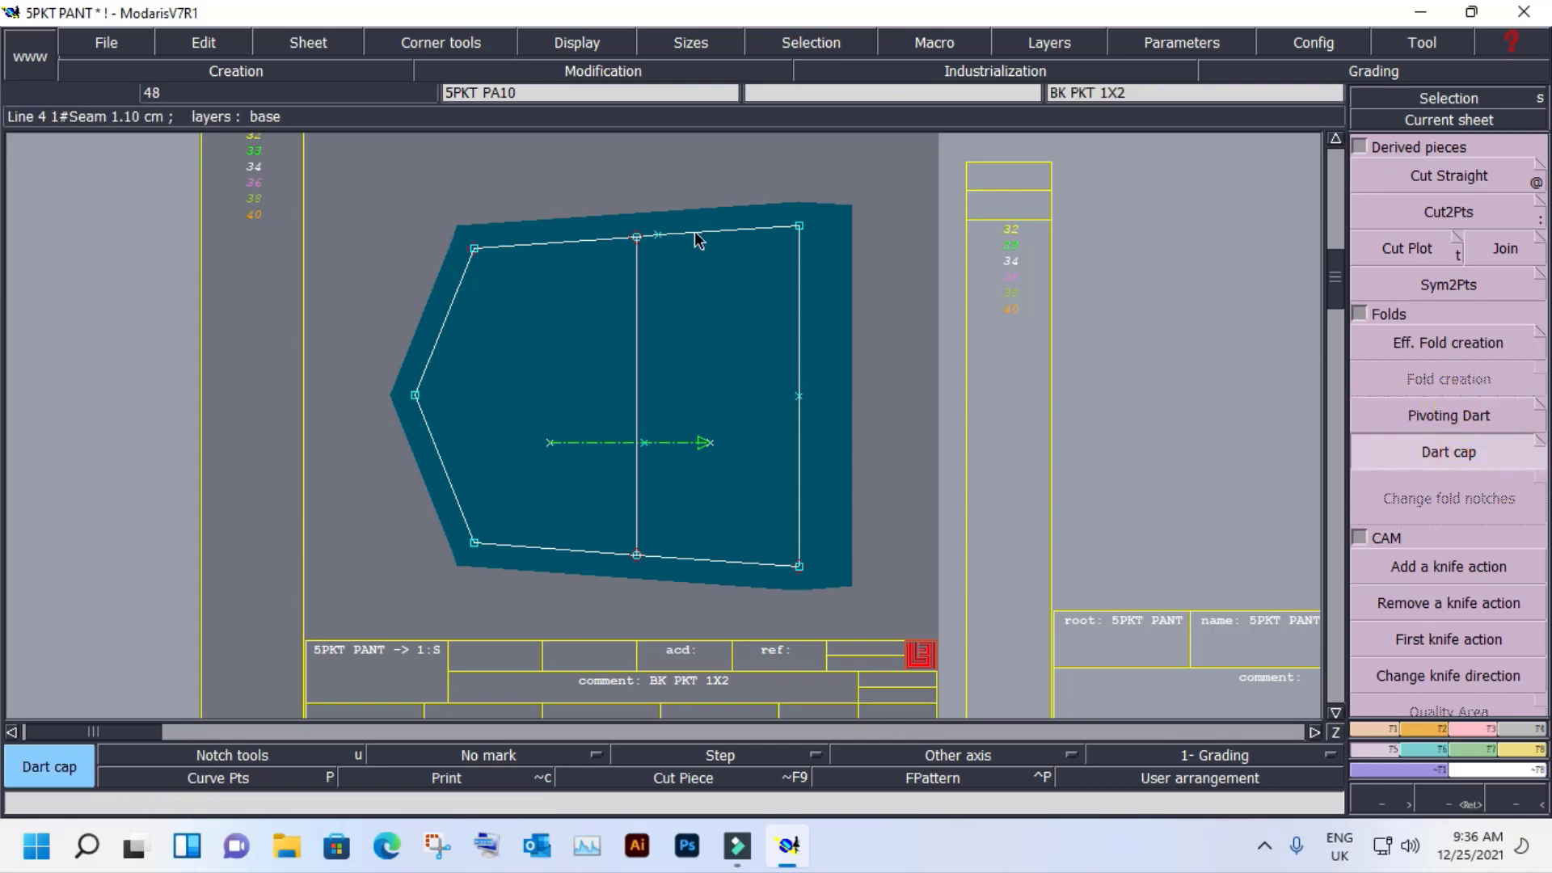
{"action": "left_click", "coordinate": [636, 240]}
{"action": "left_click", "coordinate": [634, 426]}
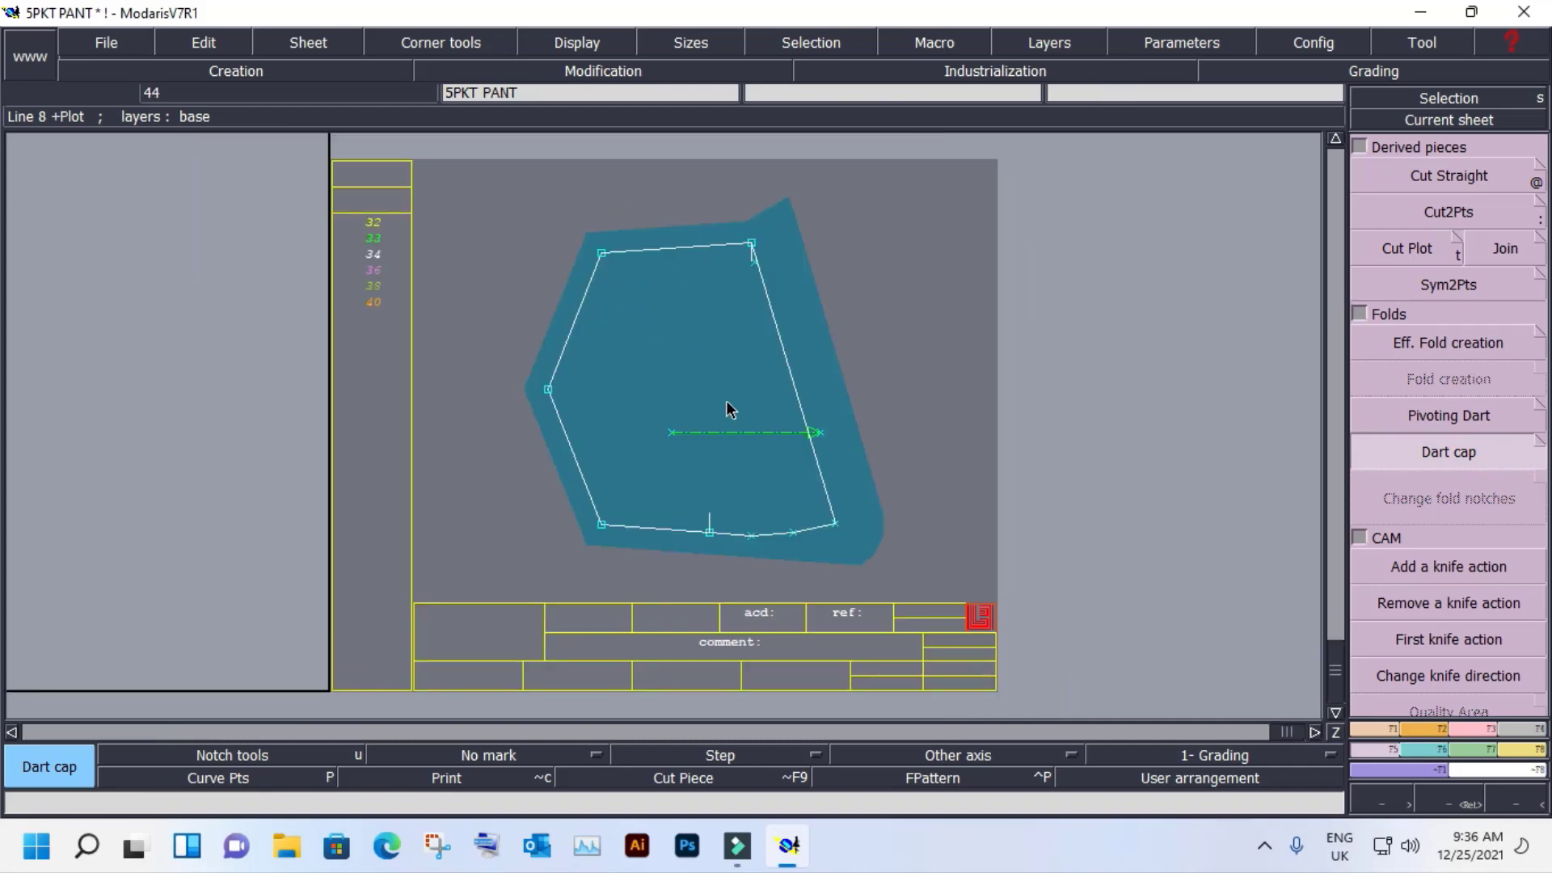
{"action": "left_click", "coordinate": [728, 404]}
Delete the skewed dart-capped piece and zoom onto the back pocket alone.
{"action": "left_click", "coordinate": [1463, 125]}
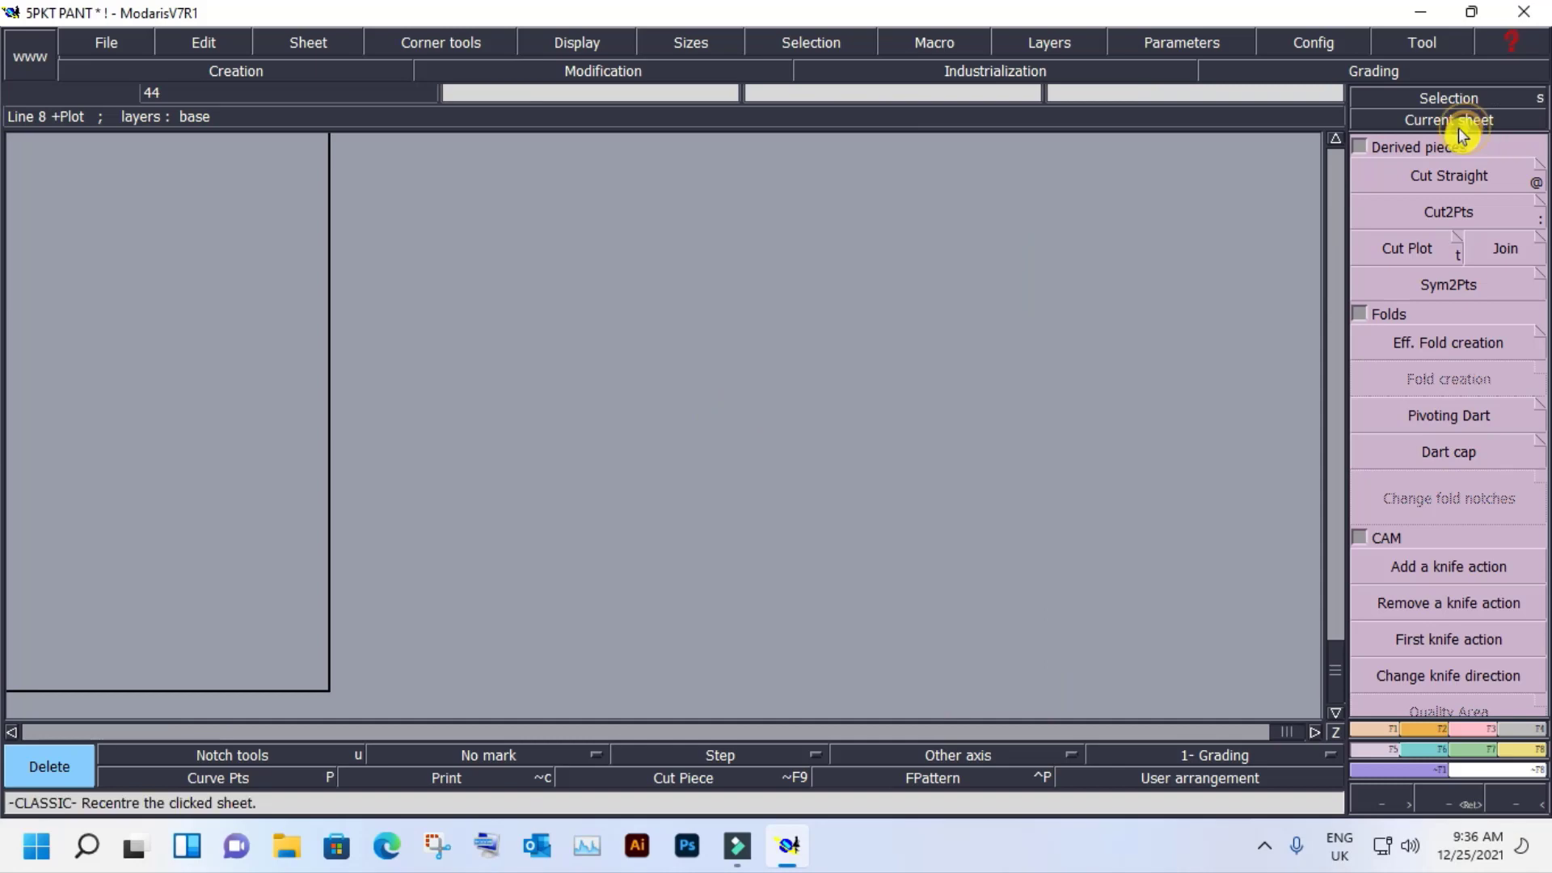
{"action": "left_click", "coordinate": [866, 372]}
{"action": "key", "text": "z"}
{"action": "mouse_move", "coordinate": [469, 232]}
{"action": "left_mouse_down"}
{"action": "mouse_move", "coordinate": [763, 496]}
{"action": "mouse_move", "coordinate": [990, 624]}
{"action": "left_mouse_up"}
Apply another dart cap along the 14.99 cm vertical line and fit the whole sheet in view.
{"action": "left_click", "coordinate": [1448, 451]}
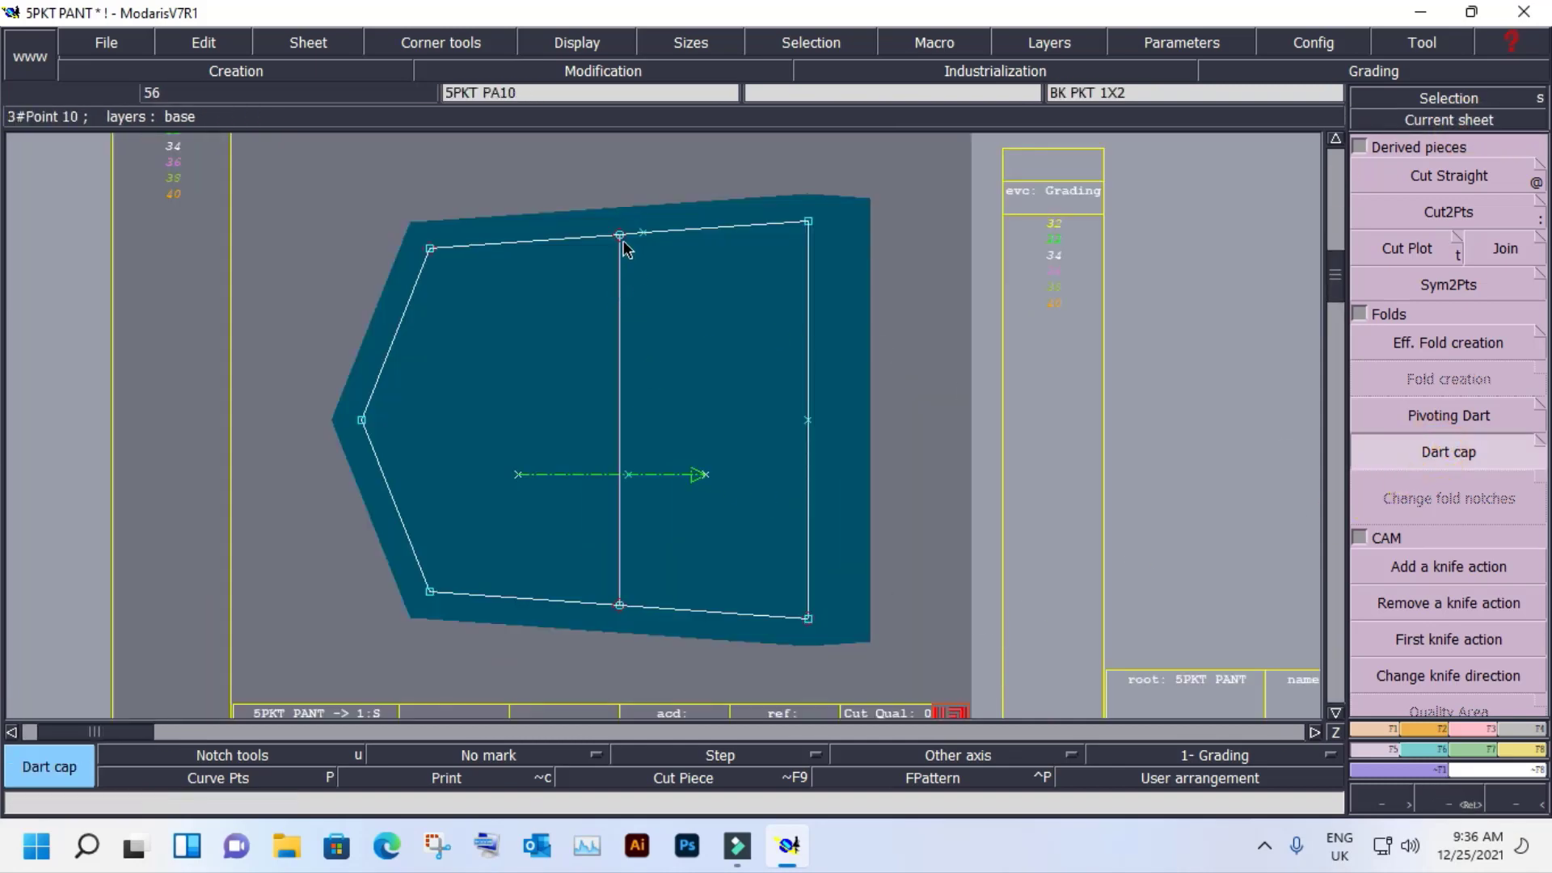
{"action": "left_click", "coordinate": [621, 606]}
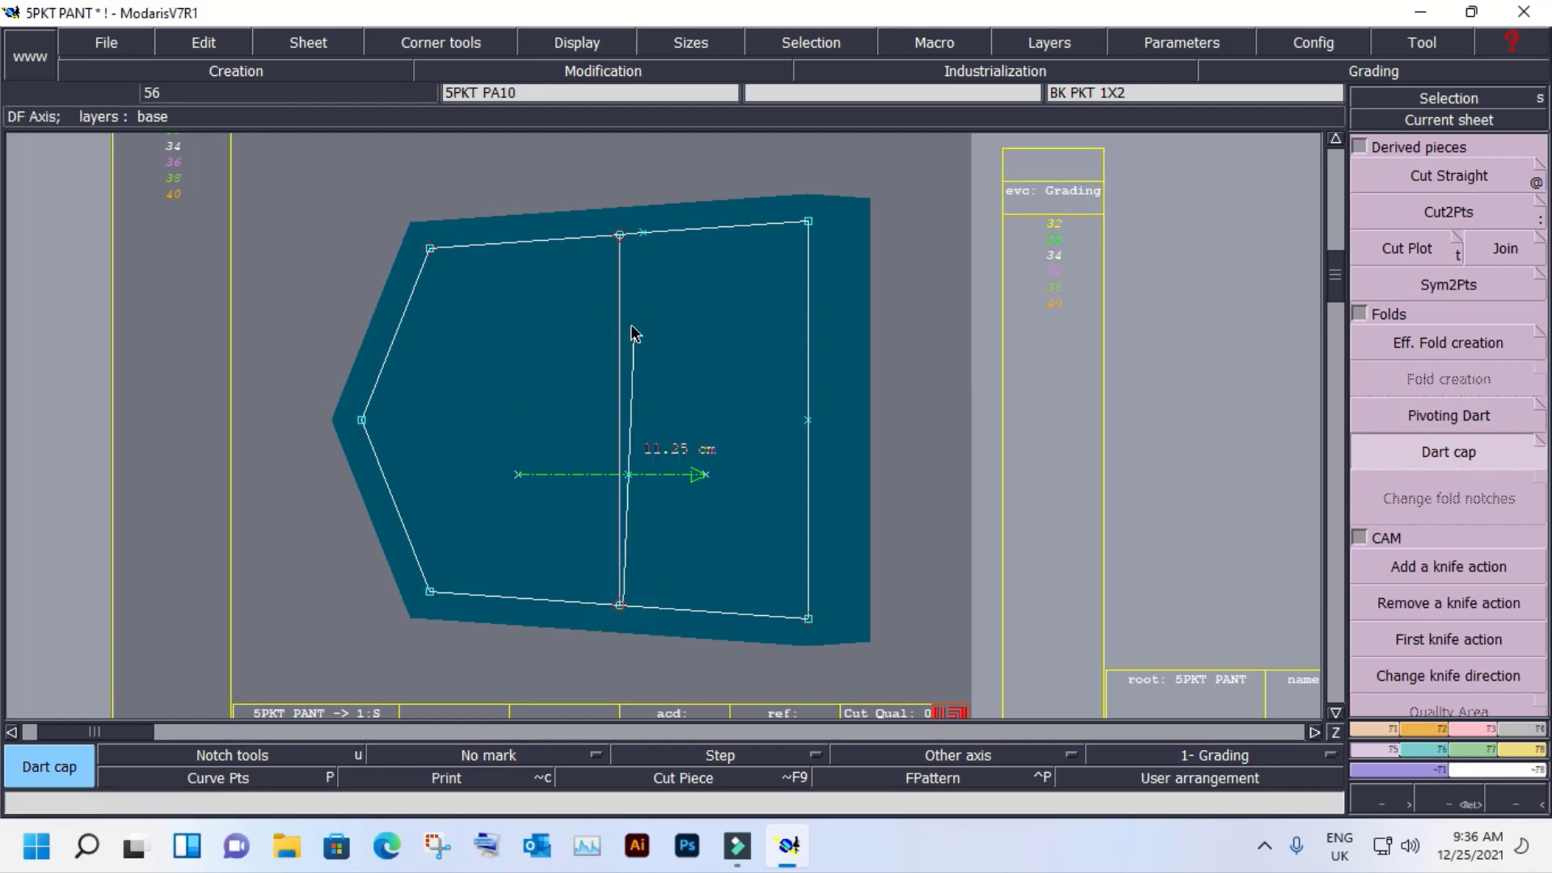
{"action": "left_click", "coordinate": [619, 237]}
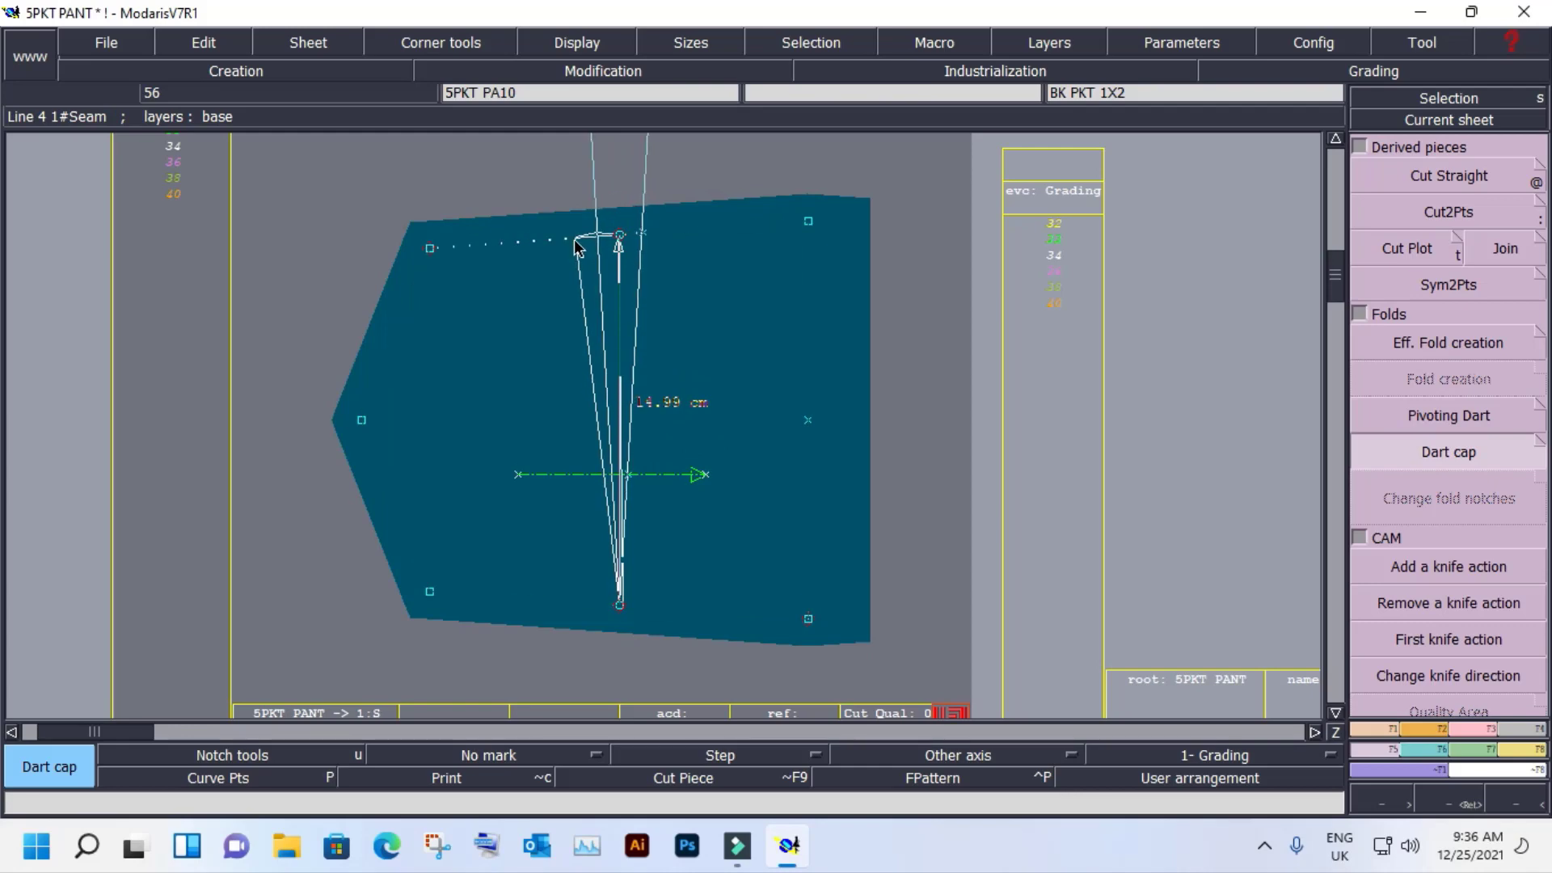
{"action": "left_click", "coordinate": [574, 243]}
{"action": "left_click", "coordinate": [1505, 129]}
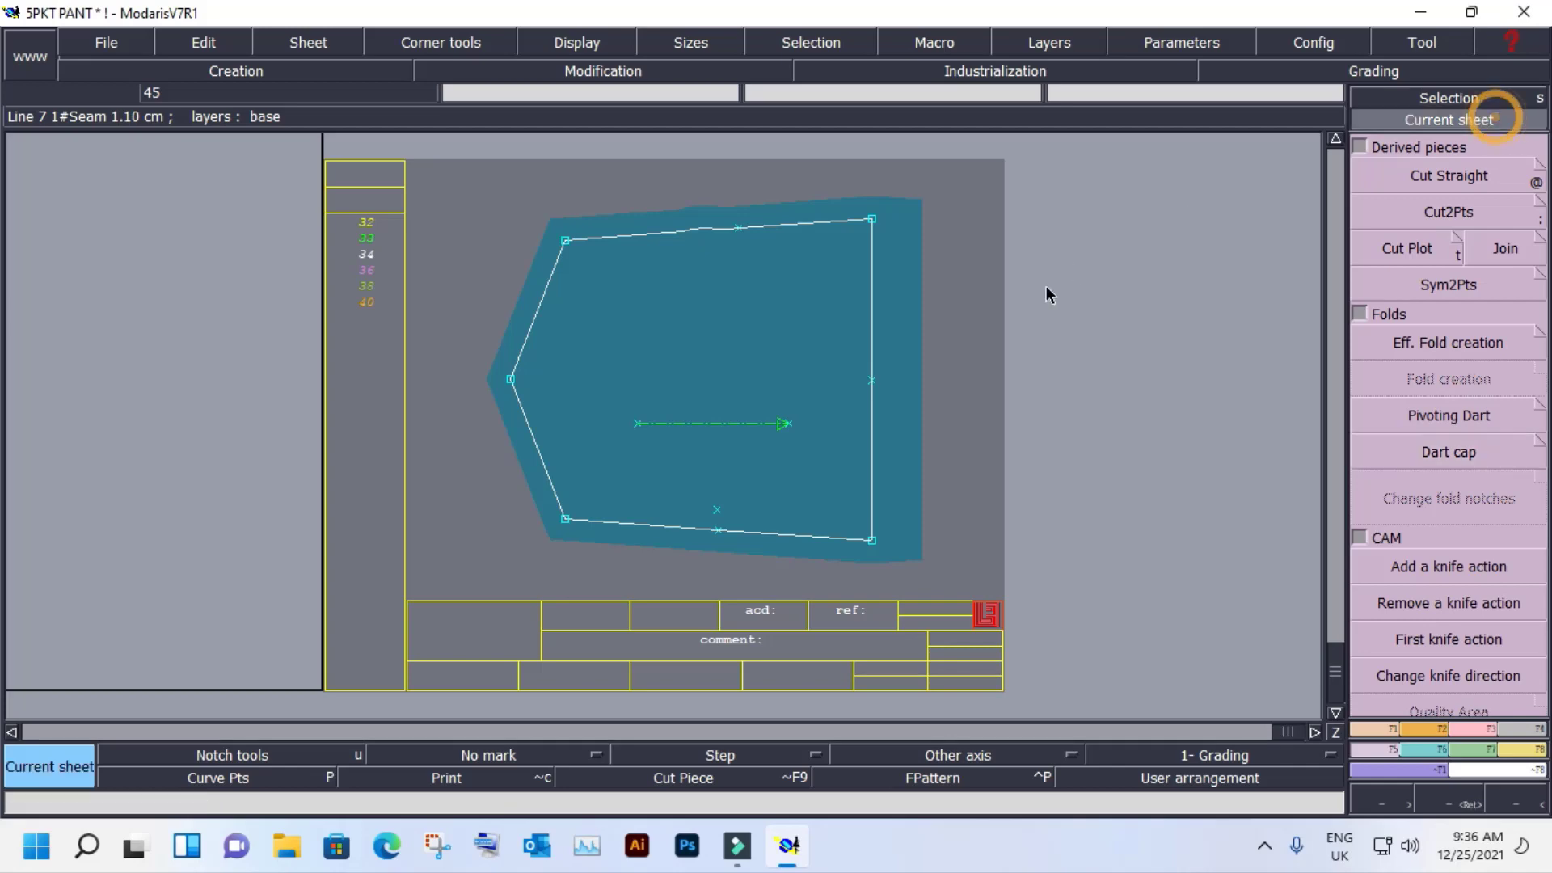
{"action": "left_click", "coordinate": [870, 321]}
Zoom in on the pocket's top edge, then return to the sheet and frame the whole pocket larger.
{"action": "key", "text": "z"}
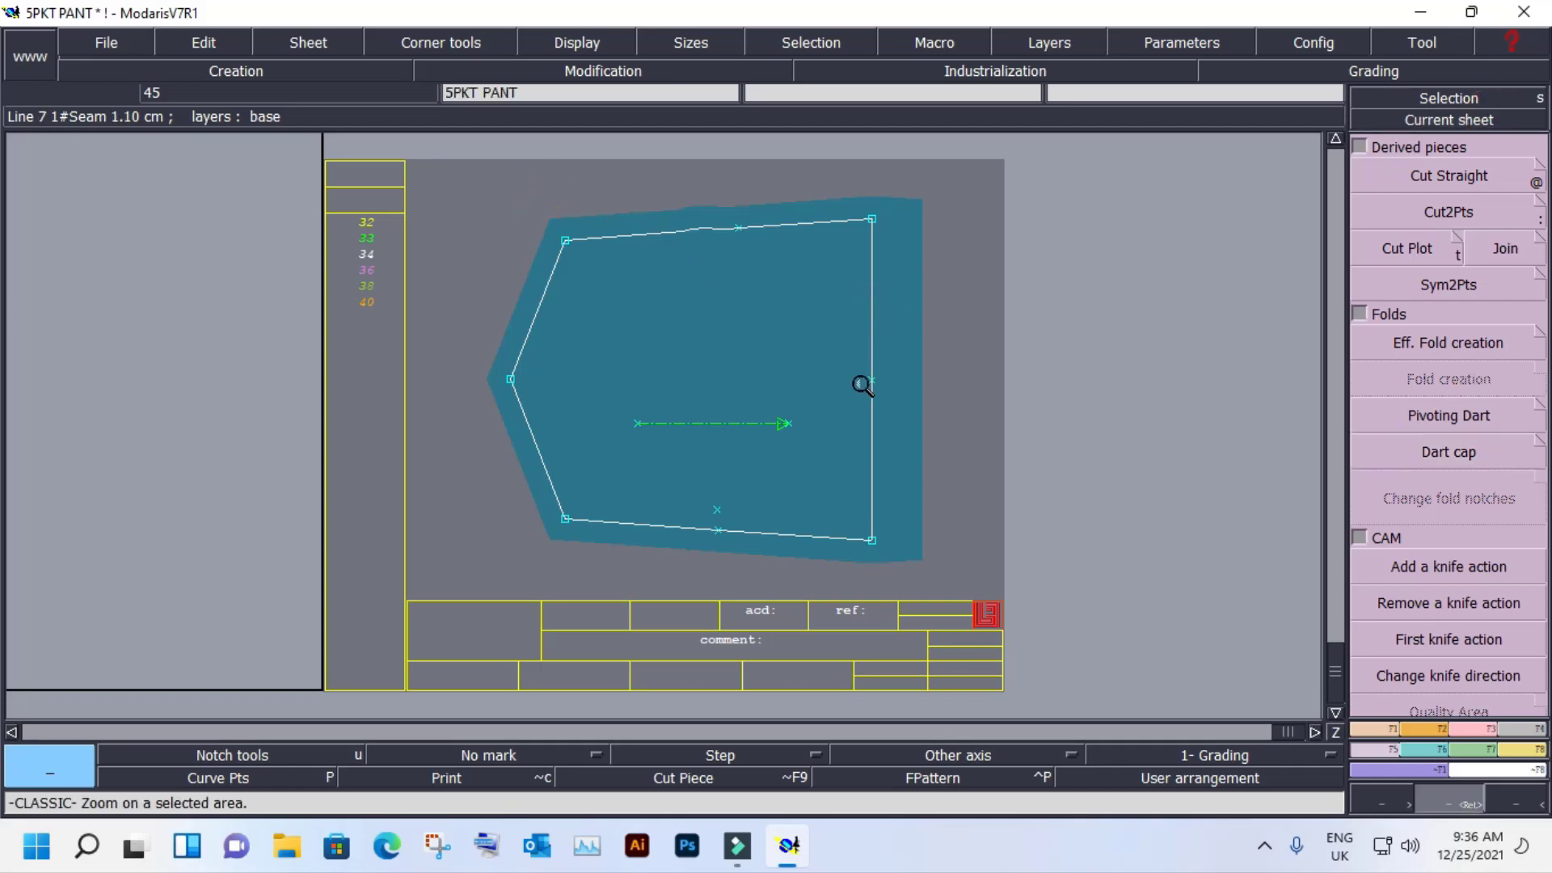
{"action": "left_click_drag", "start_coordinate": [536, 188], "coordinate": [862, 386]}
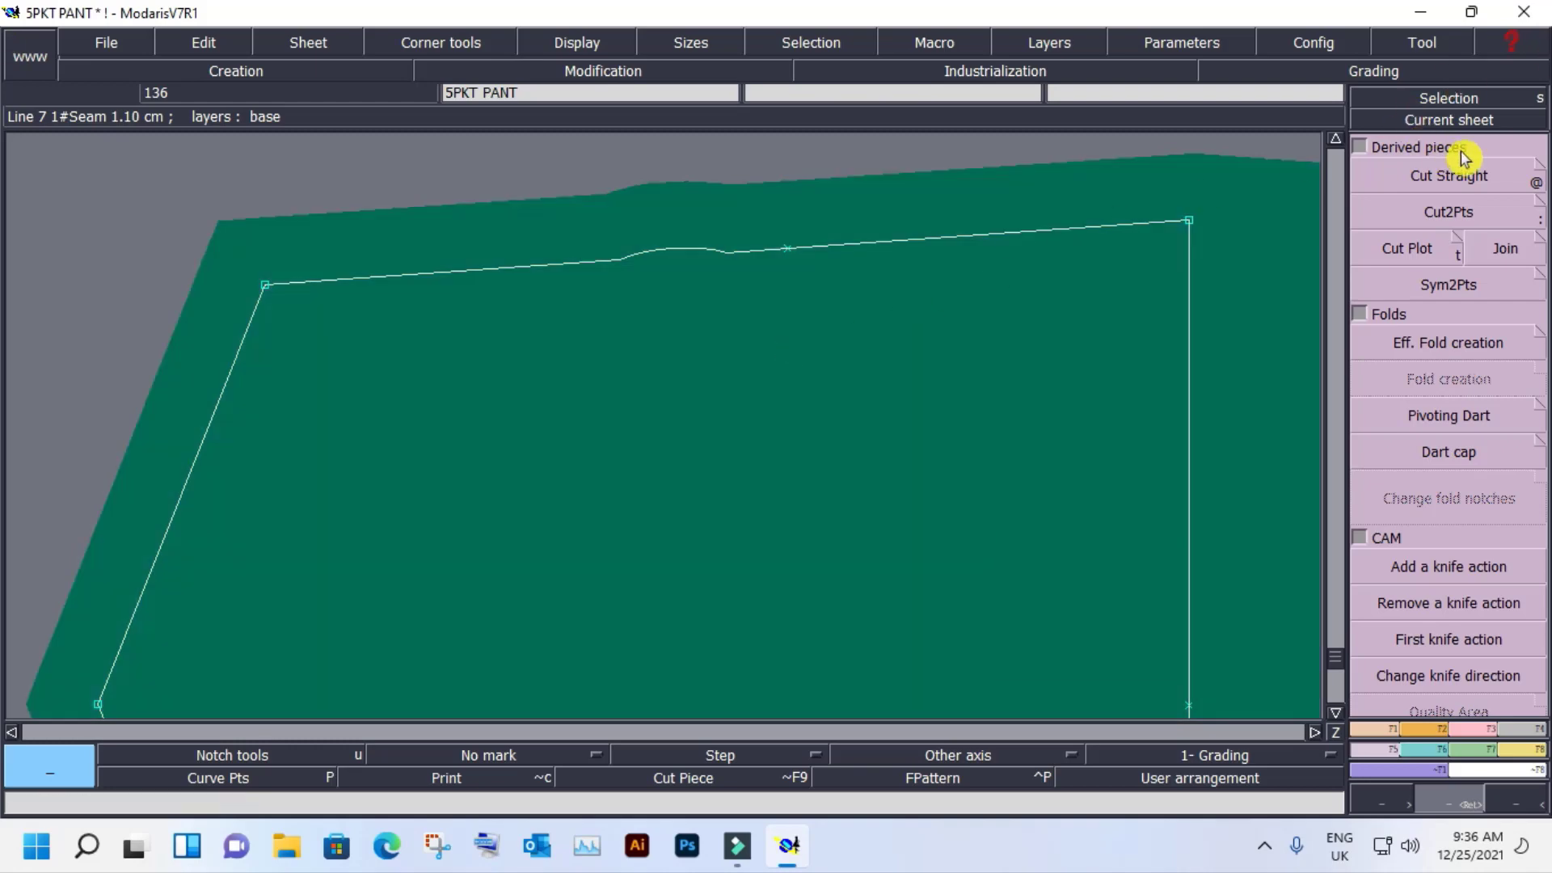
{"action": "left_click", "coordinate": [1455, 122]}
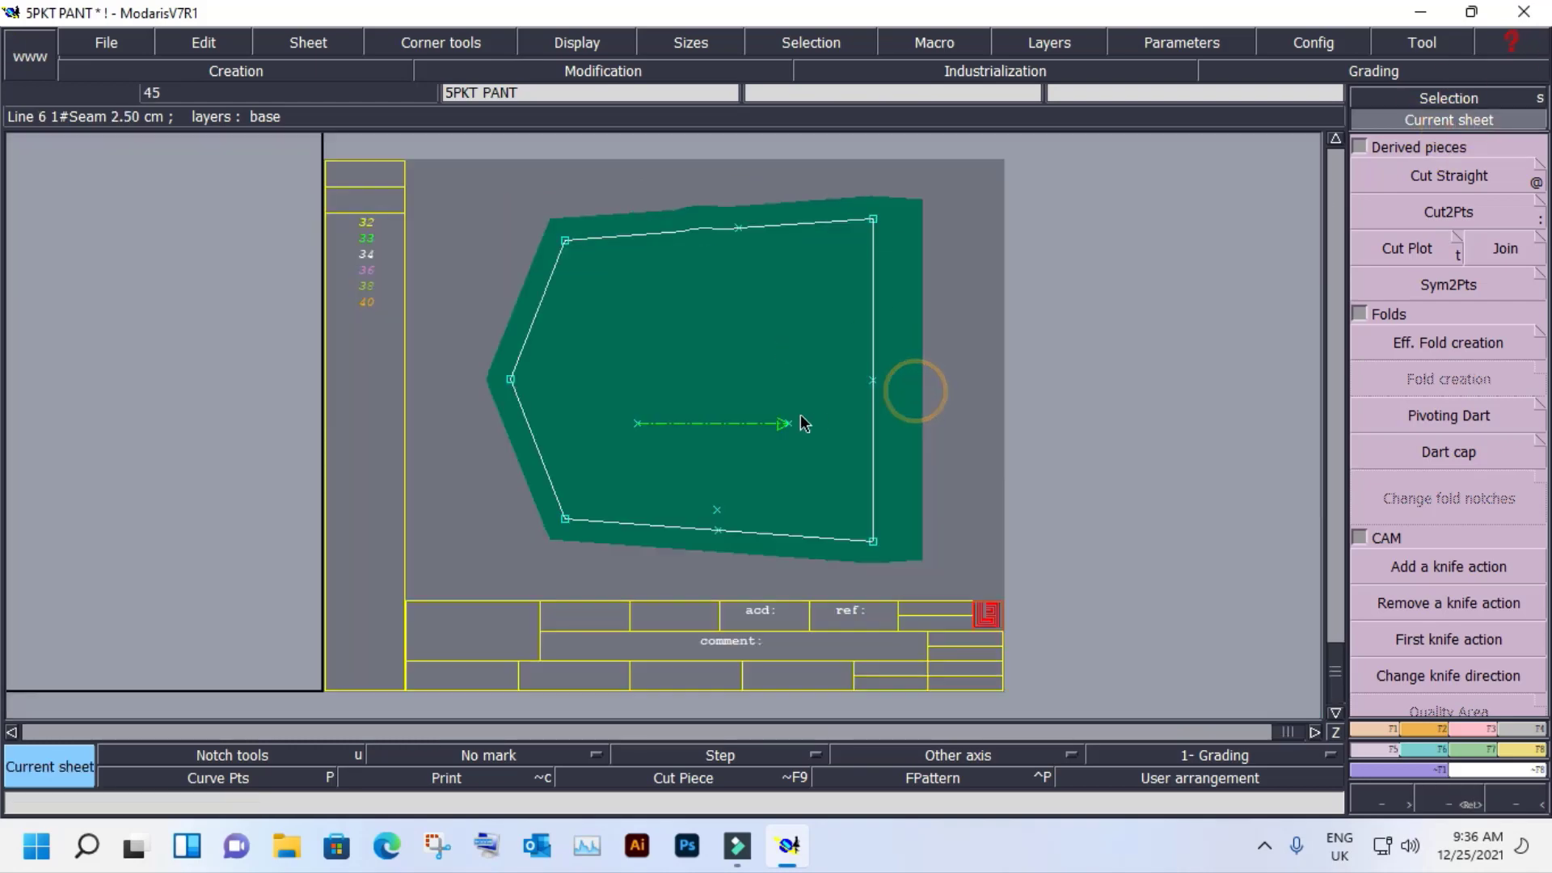
{"action": "key", "text": "z"}
{"action": "left_click_drag", "start_coordinate": [436, 159], "coordinate": [974, 615]}
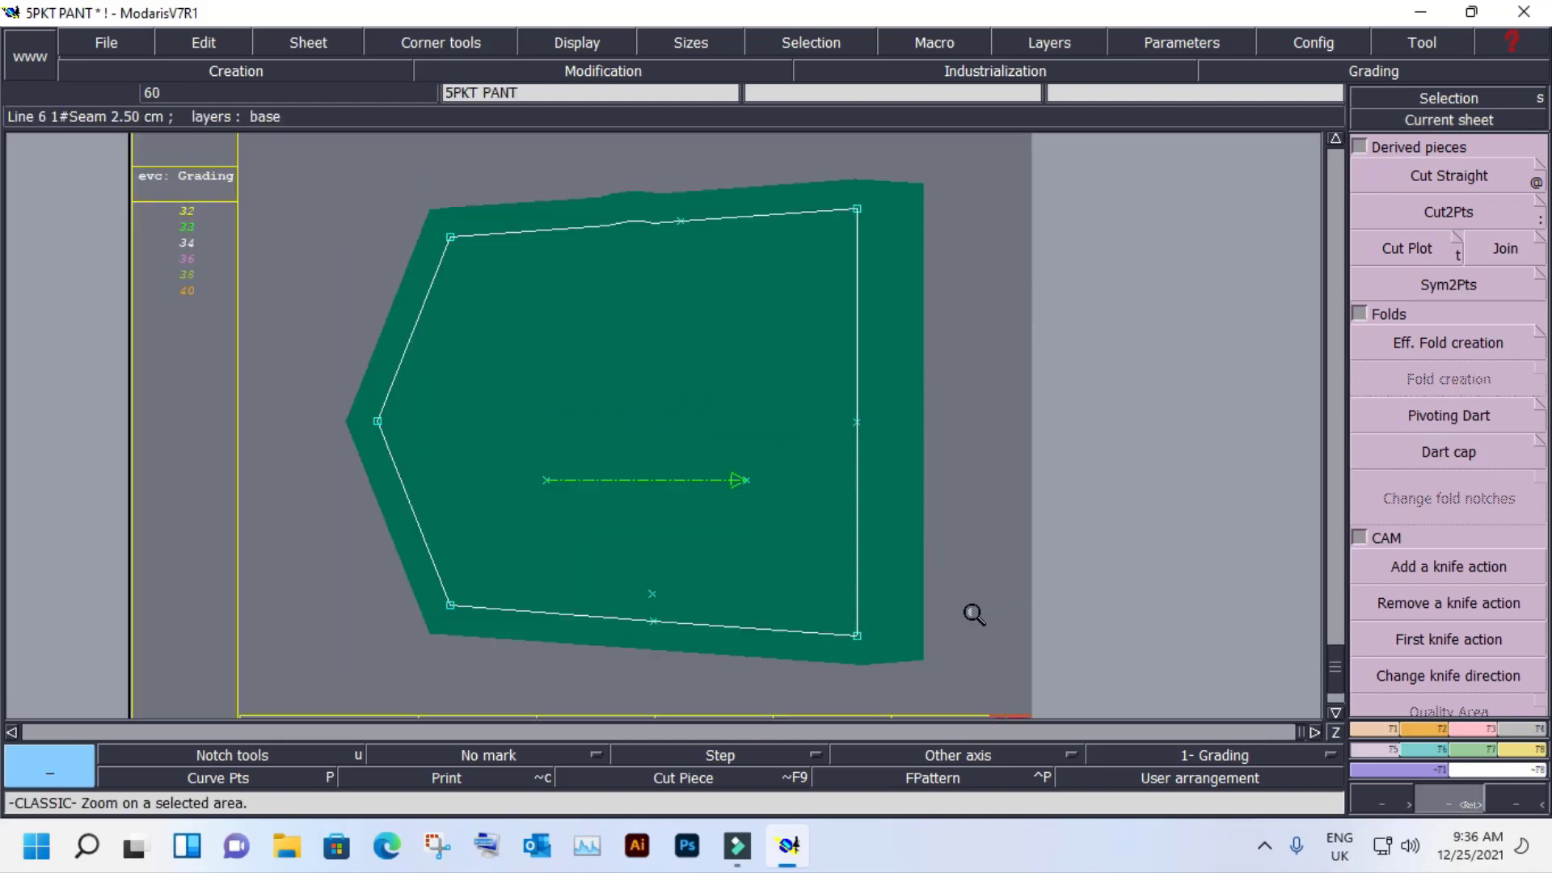
Draw a straight line from the pocket's bottom-edge point to its top edge, removing an extra second line.
{"action": "middle_click", "coordinate": [638, 615]}
{"action": "left_click", "coordinate": [653, 622]}
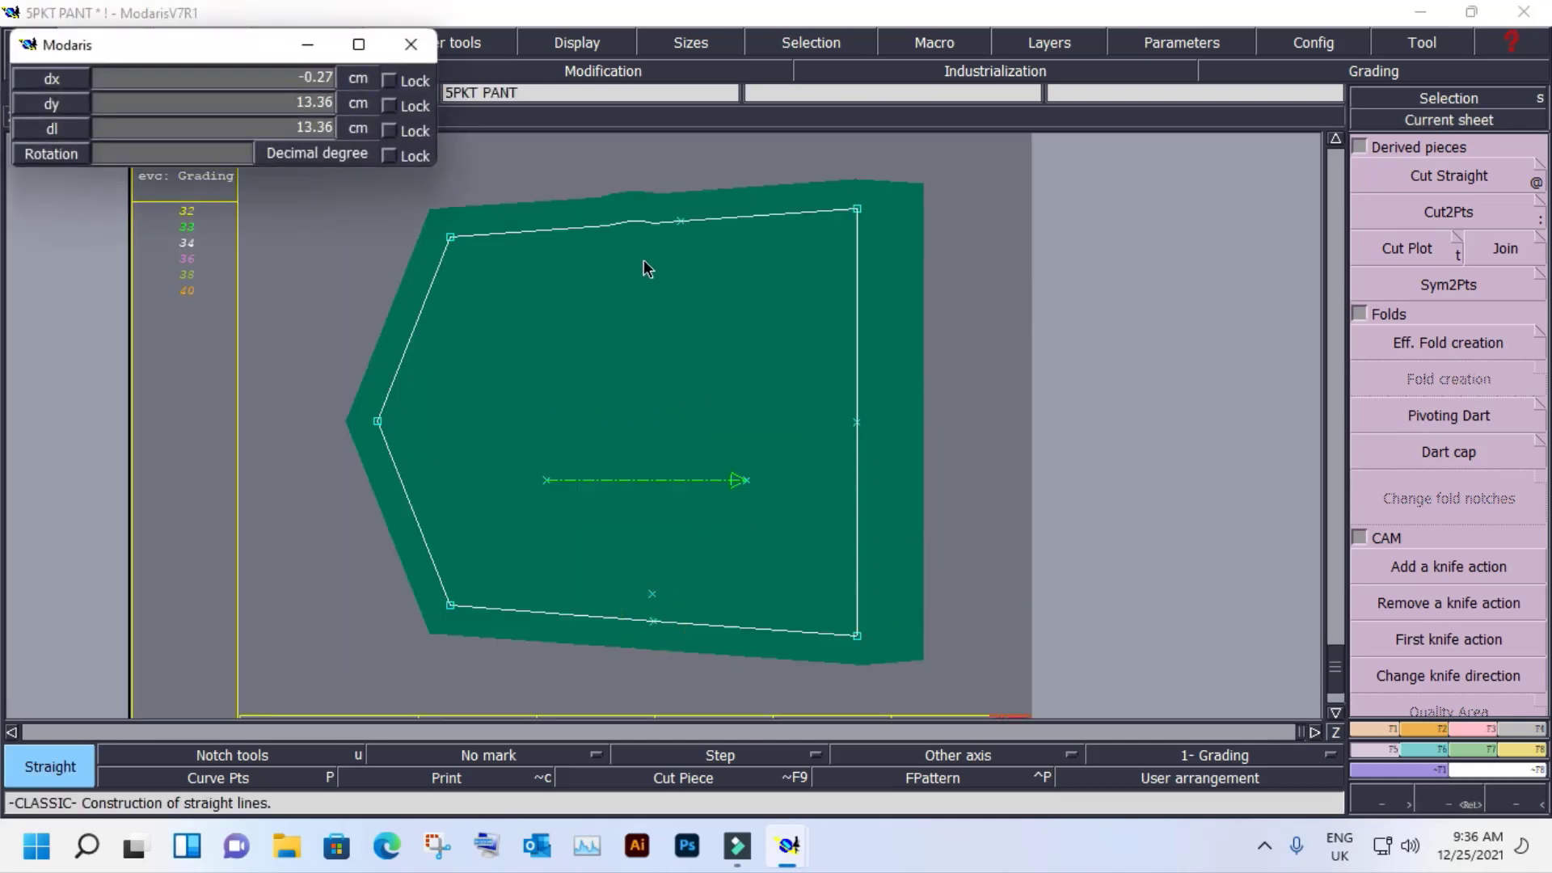
{"action": "left_click", "coordinate": [680, 222]}
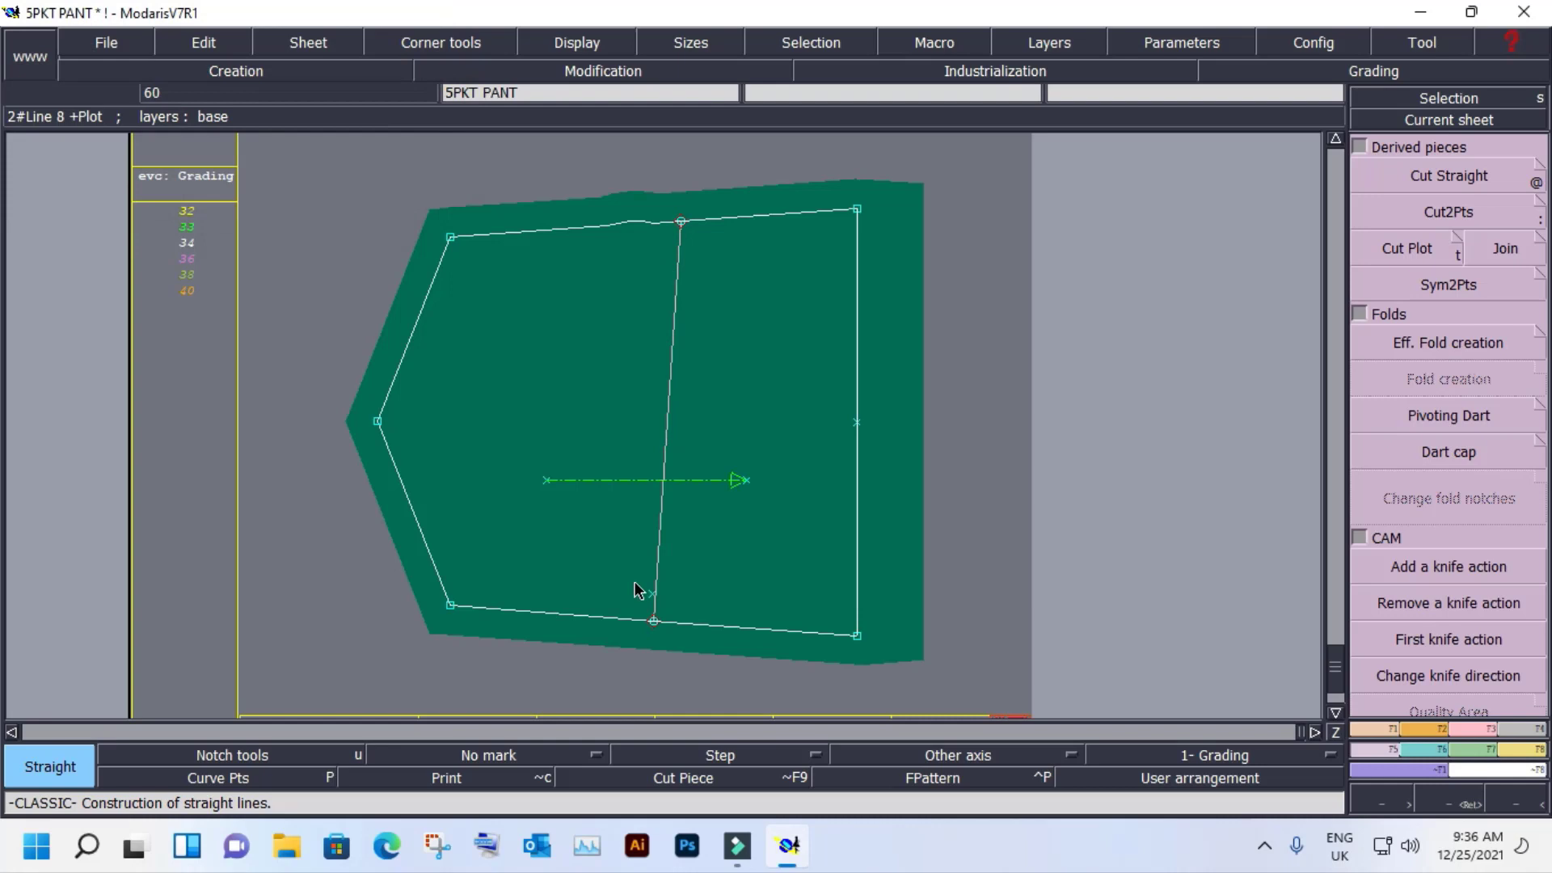
{"action": "left_click", "coordinate": [653, 621]}
{"action": "left_click", "coordinate": [623, 222]}
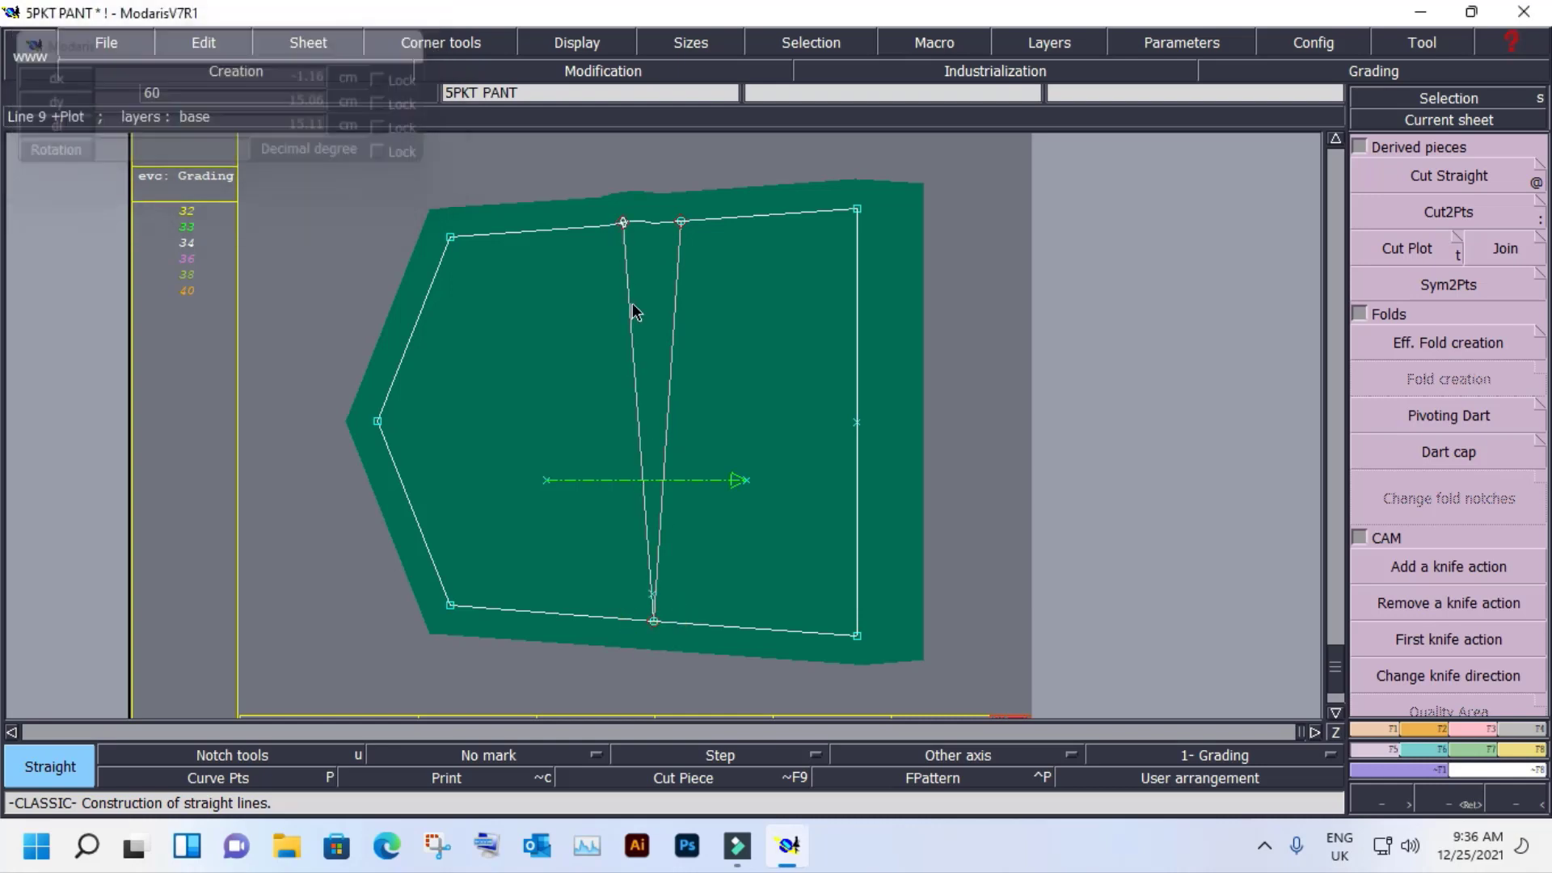
{"action": "left_click", "coordinate": [305, 778]}
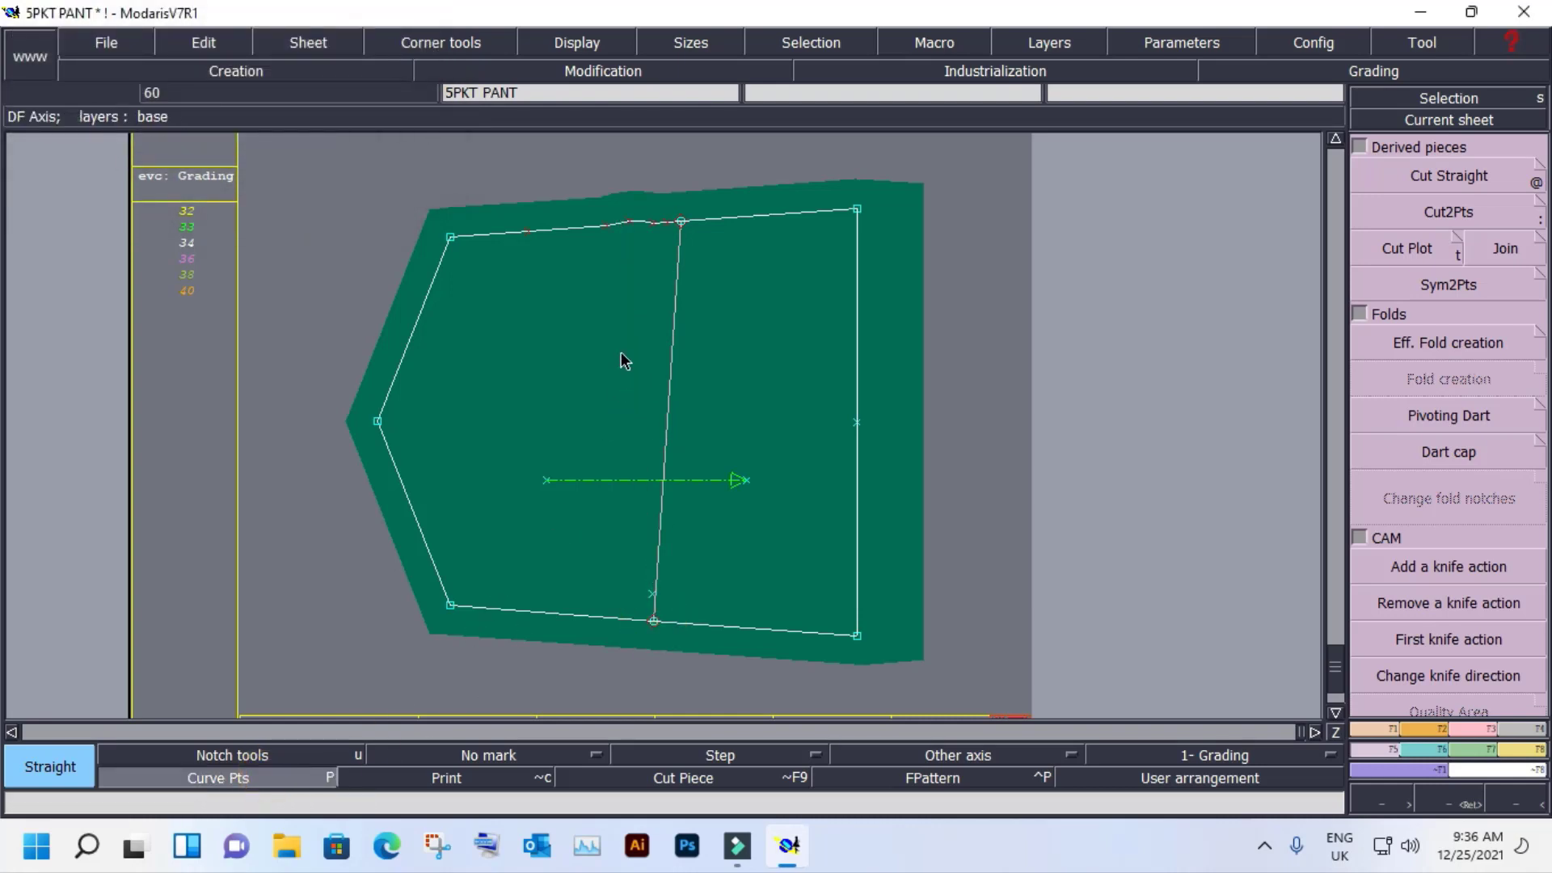
{"action": "key", "text": "z"}
{"action": "left_click_drag", "start_coordinate": [777, 575], "coordinate": [797, 676]}
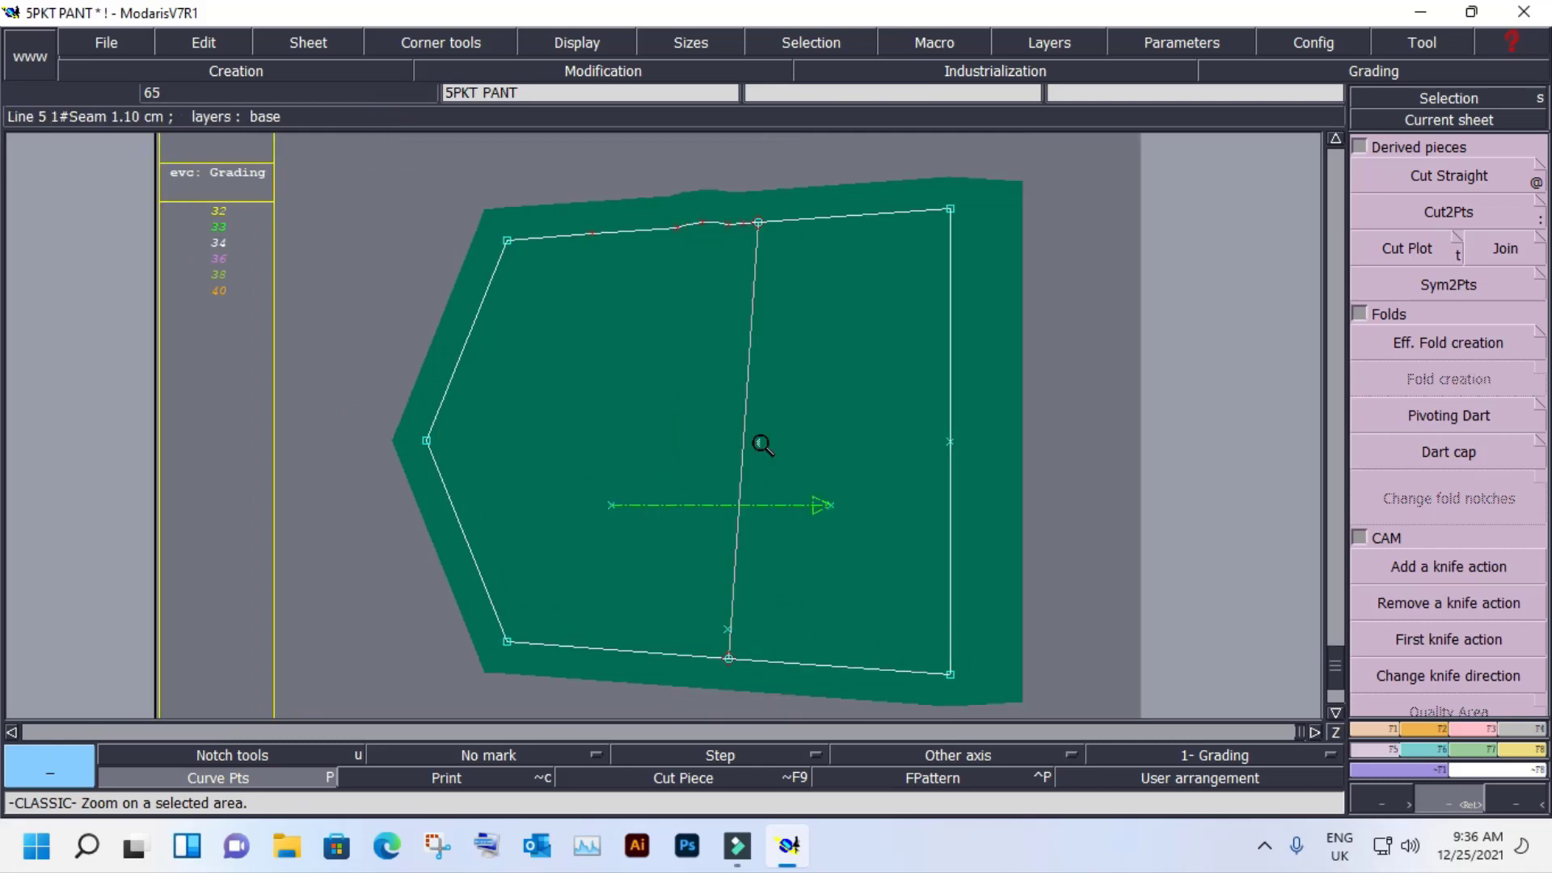
Insert two section points on the pocket's top edge.
{"action": "left_click", "coordinate": [1447, 732]}
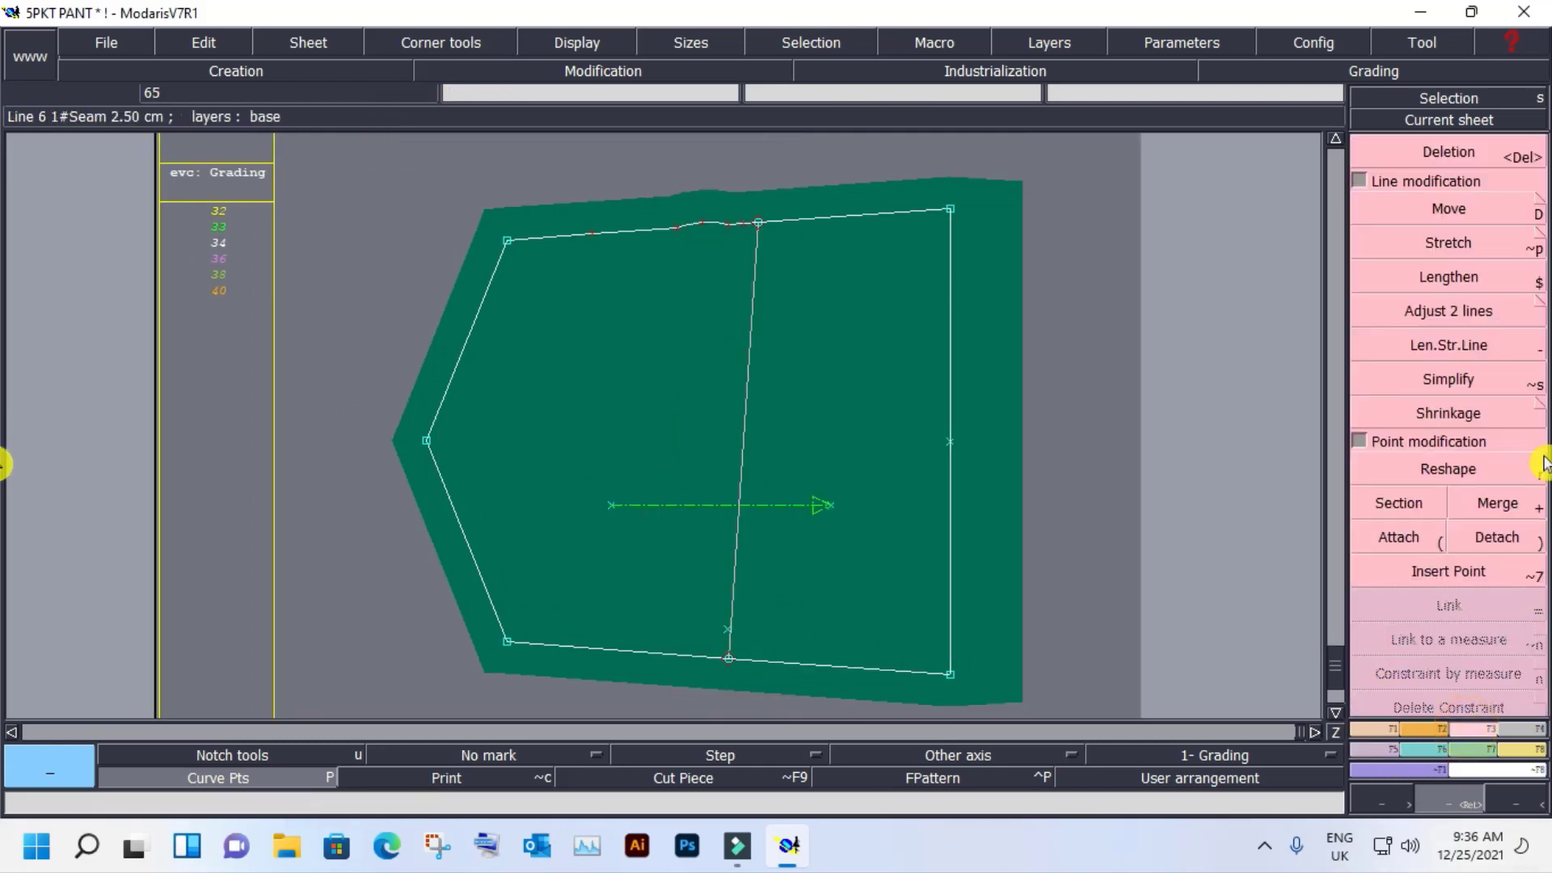
{"action": "left_click", "coordinate": [1398, 503]}
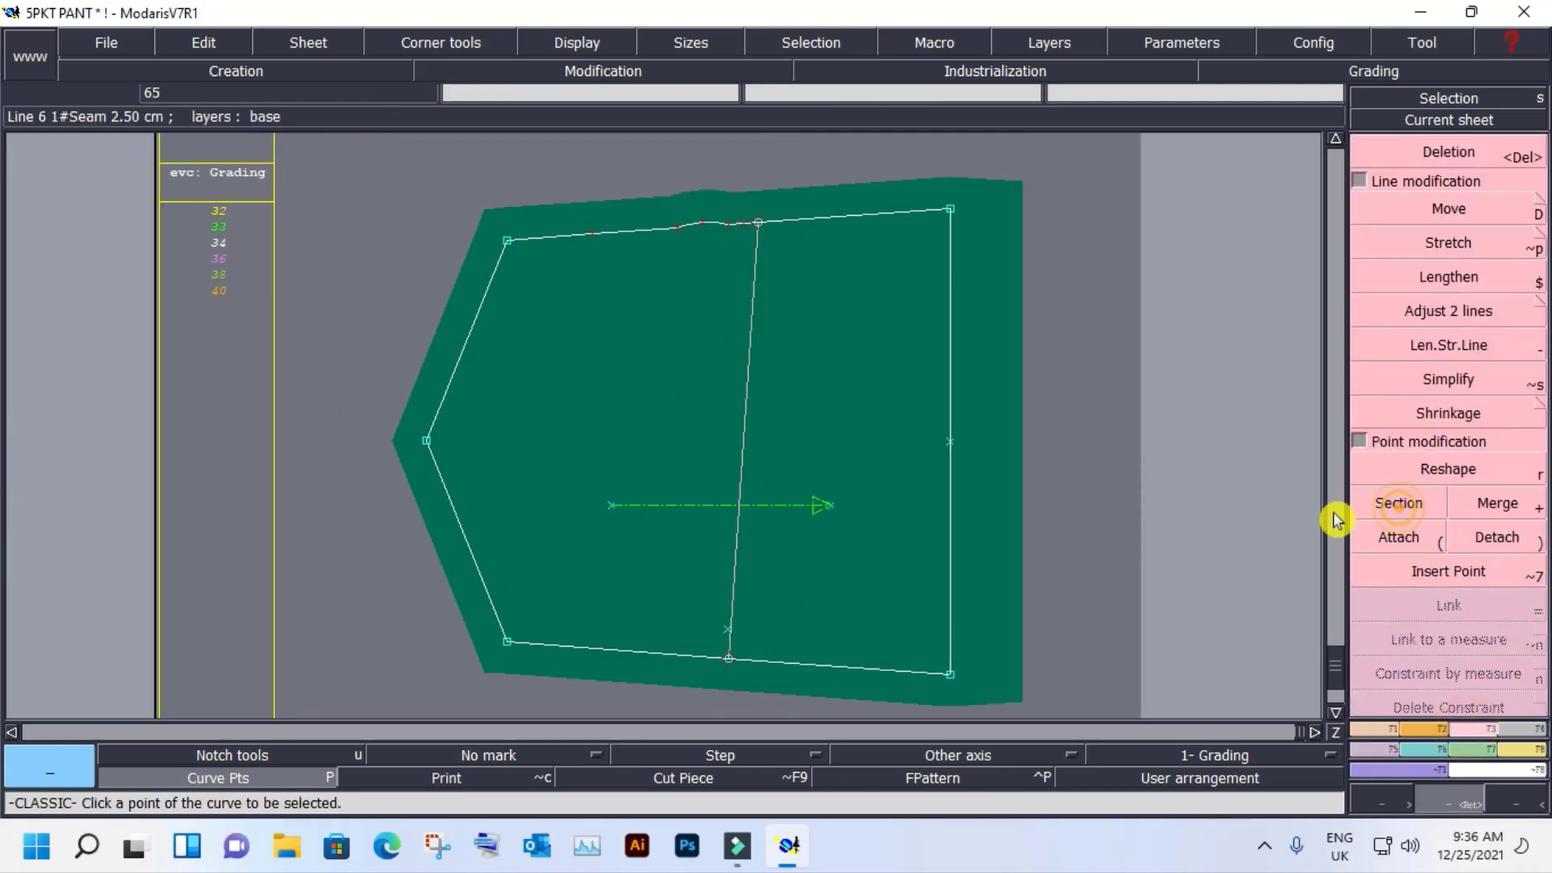
{"action": "left_click", "coordinate": [677, 228]}
{"action": "left_click", "coordinate": [729, 225]}
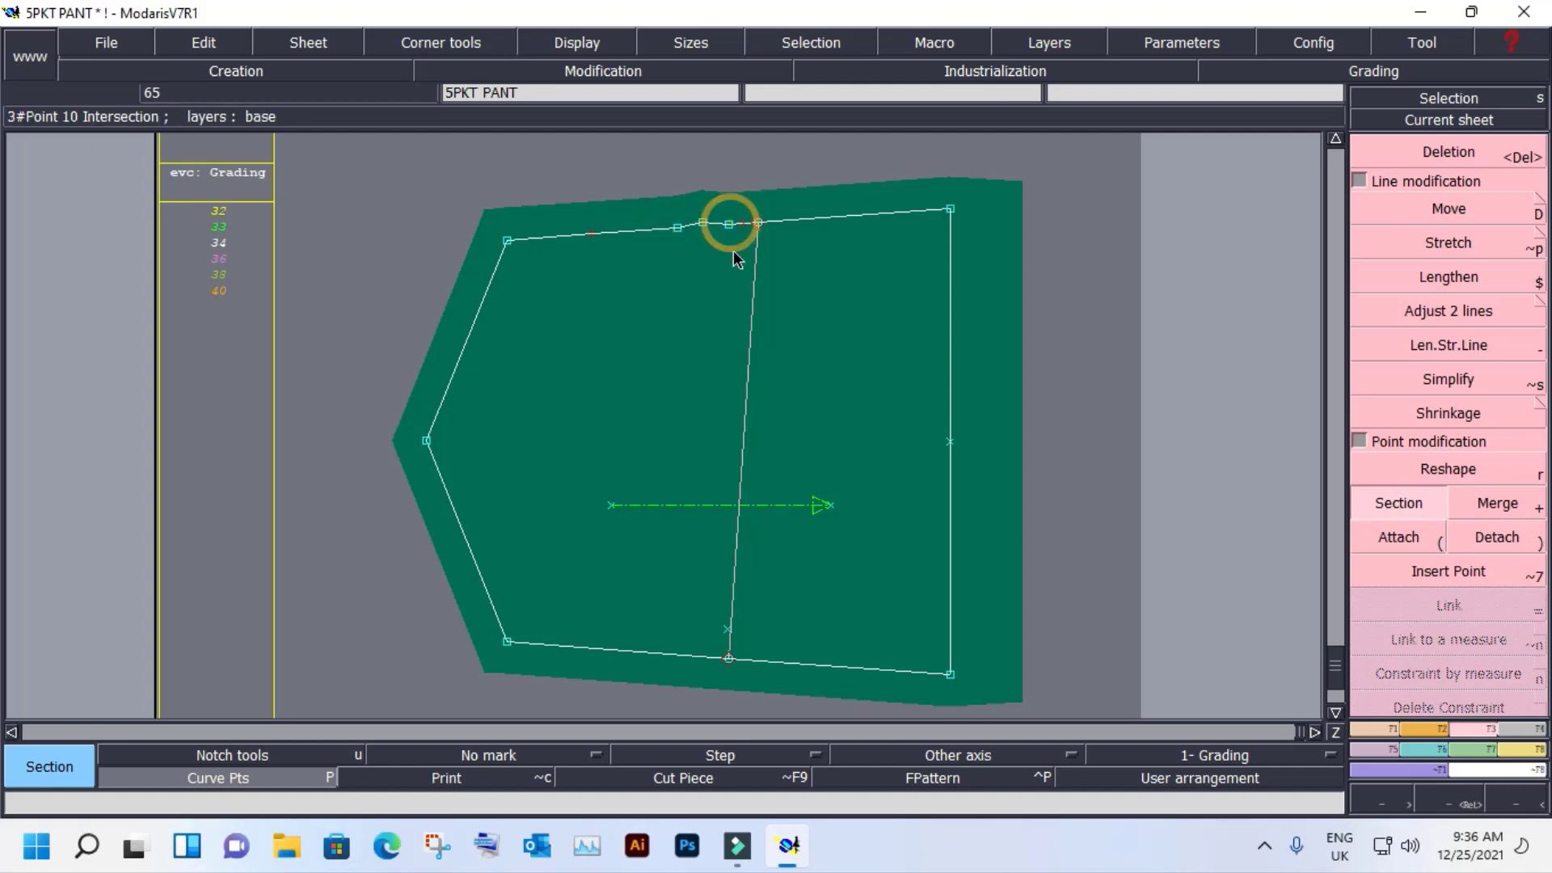
Reframe the view and delete the vertical line across the pocket.
{"action": "key", "text": "z"}
{"action": "left_click", "coordinate": [917, 730]}
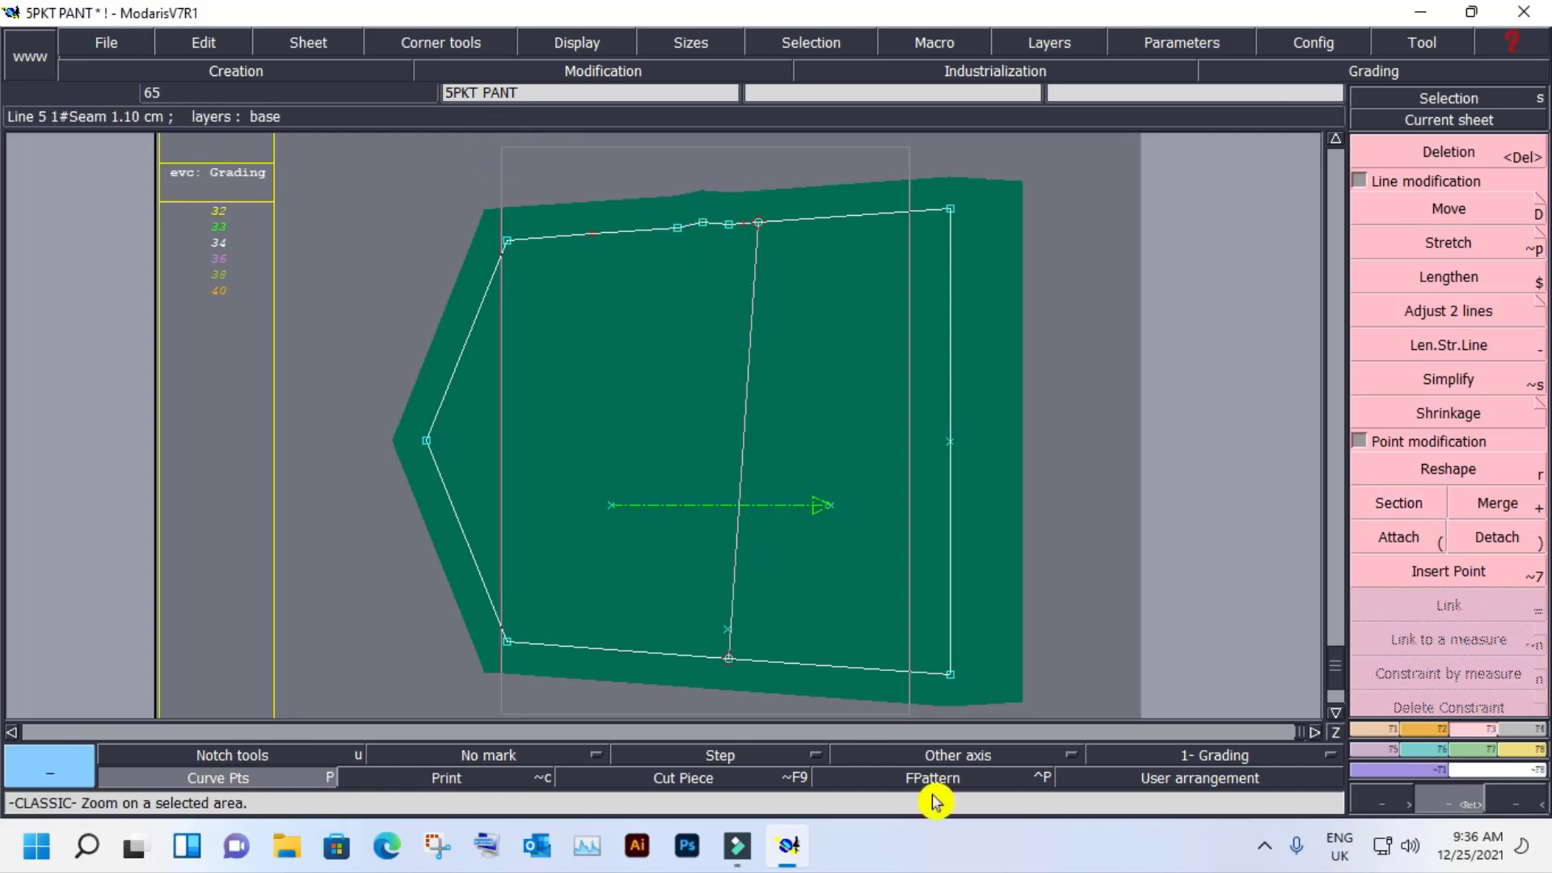
{"action": "key", "text": "Delete"}
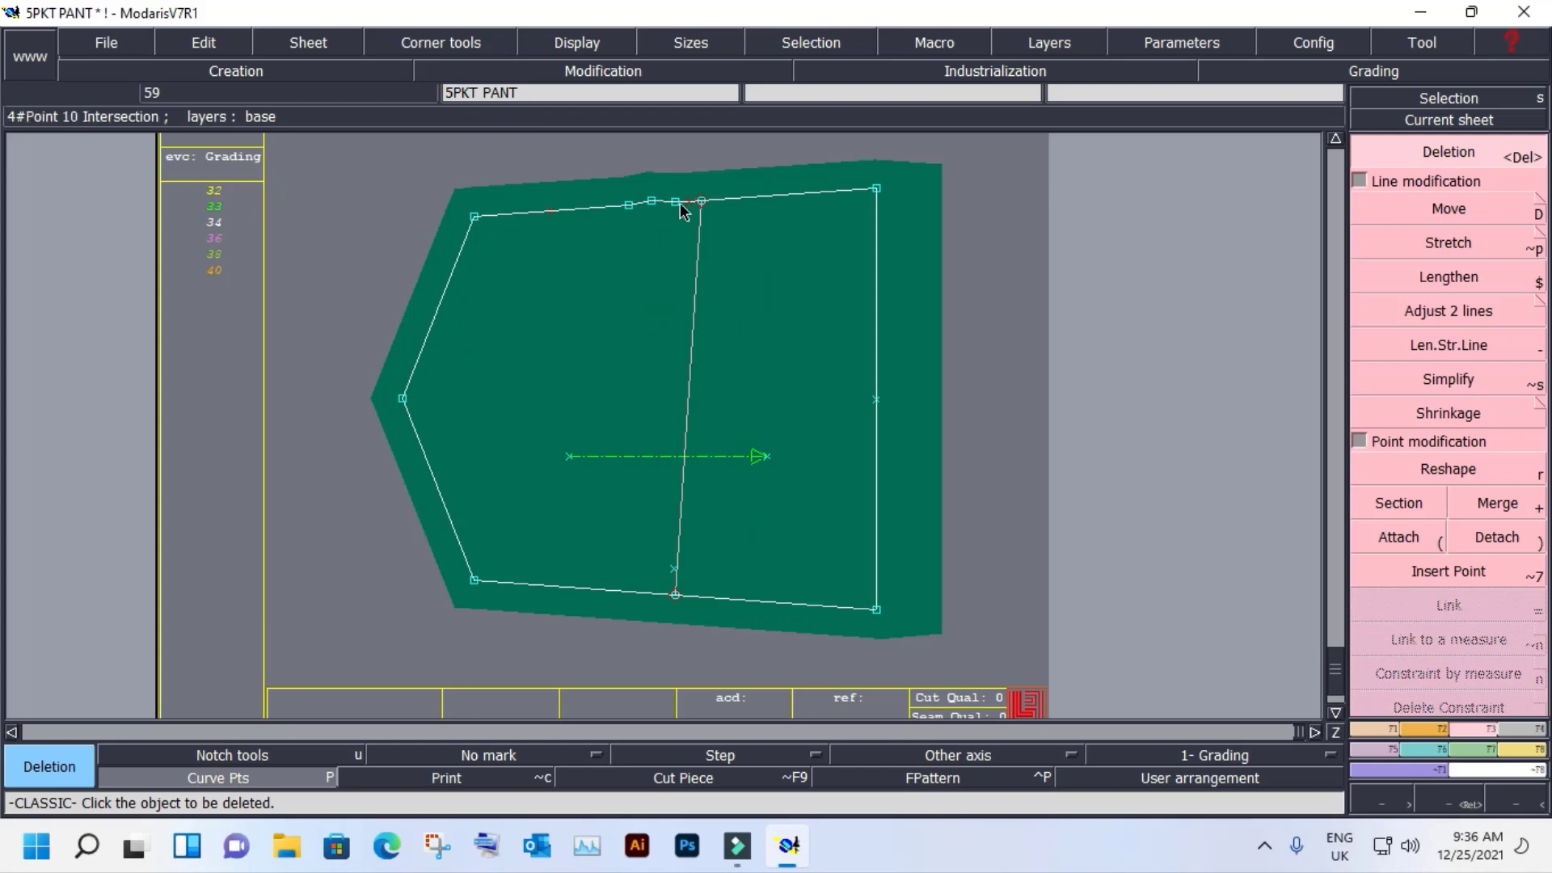
{"action": "left_click", "coordinate": [672, 576]}
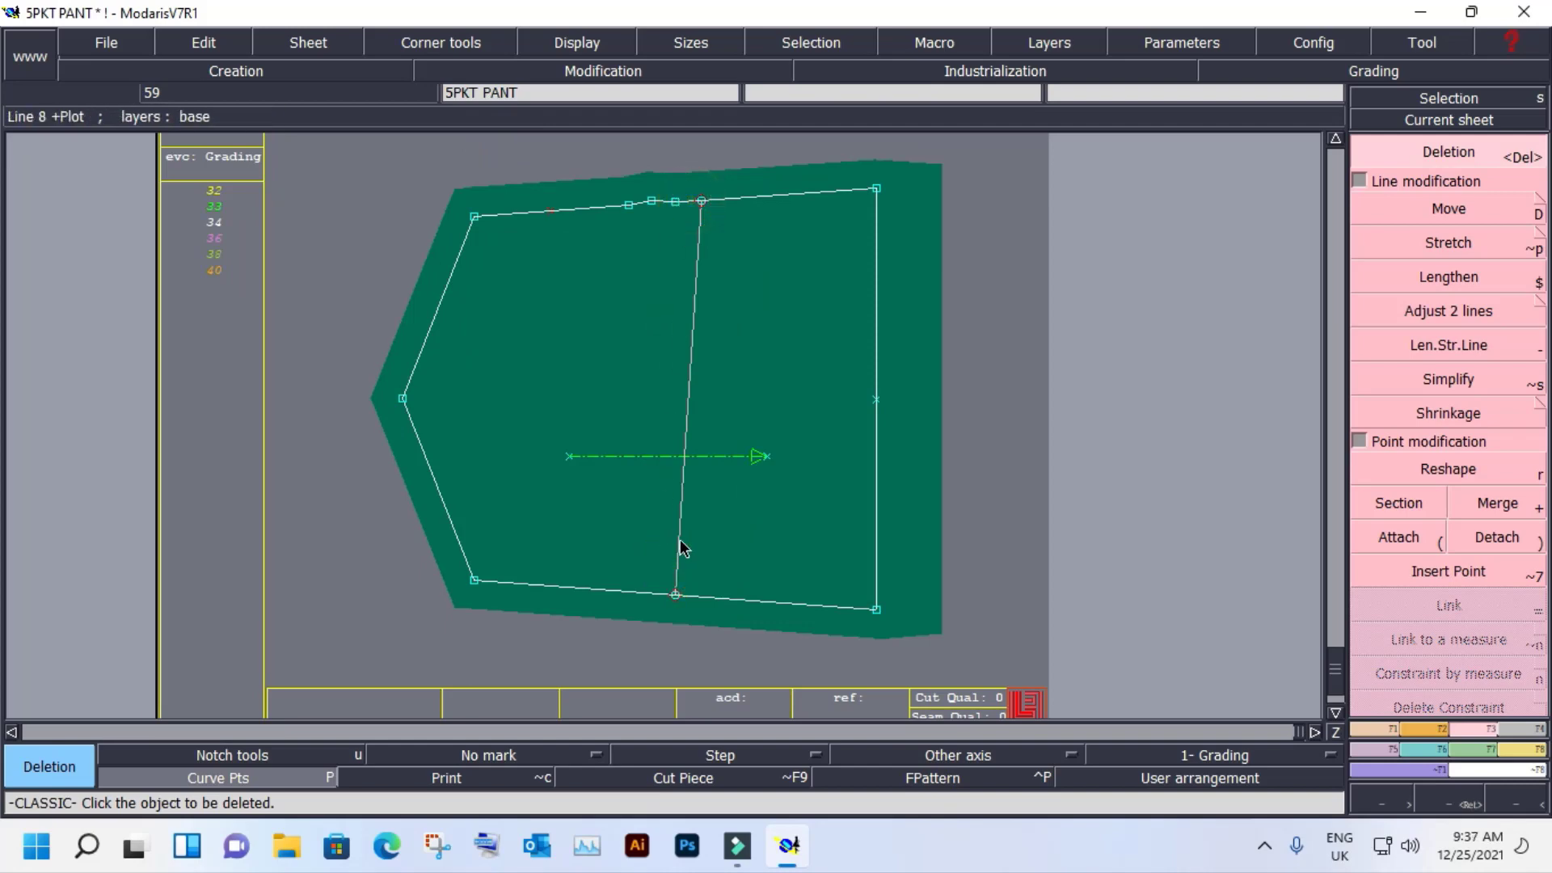
Draw three straight dart lines from separate top-seam points, all ending at the same bottom-edge point.
{"action": "key", "text": "2"}
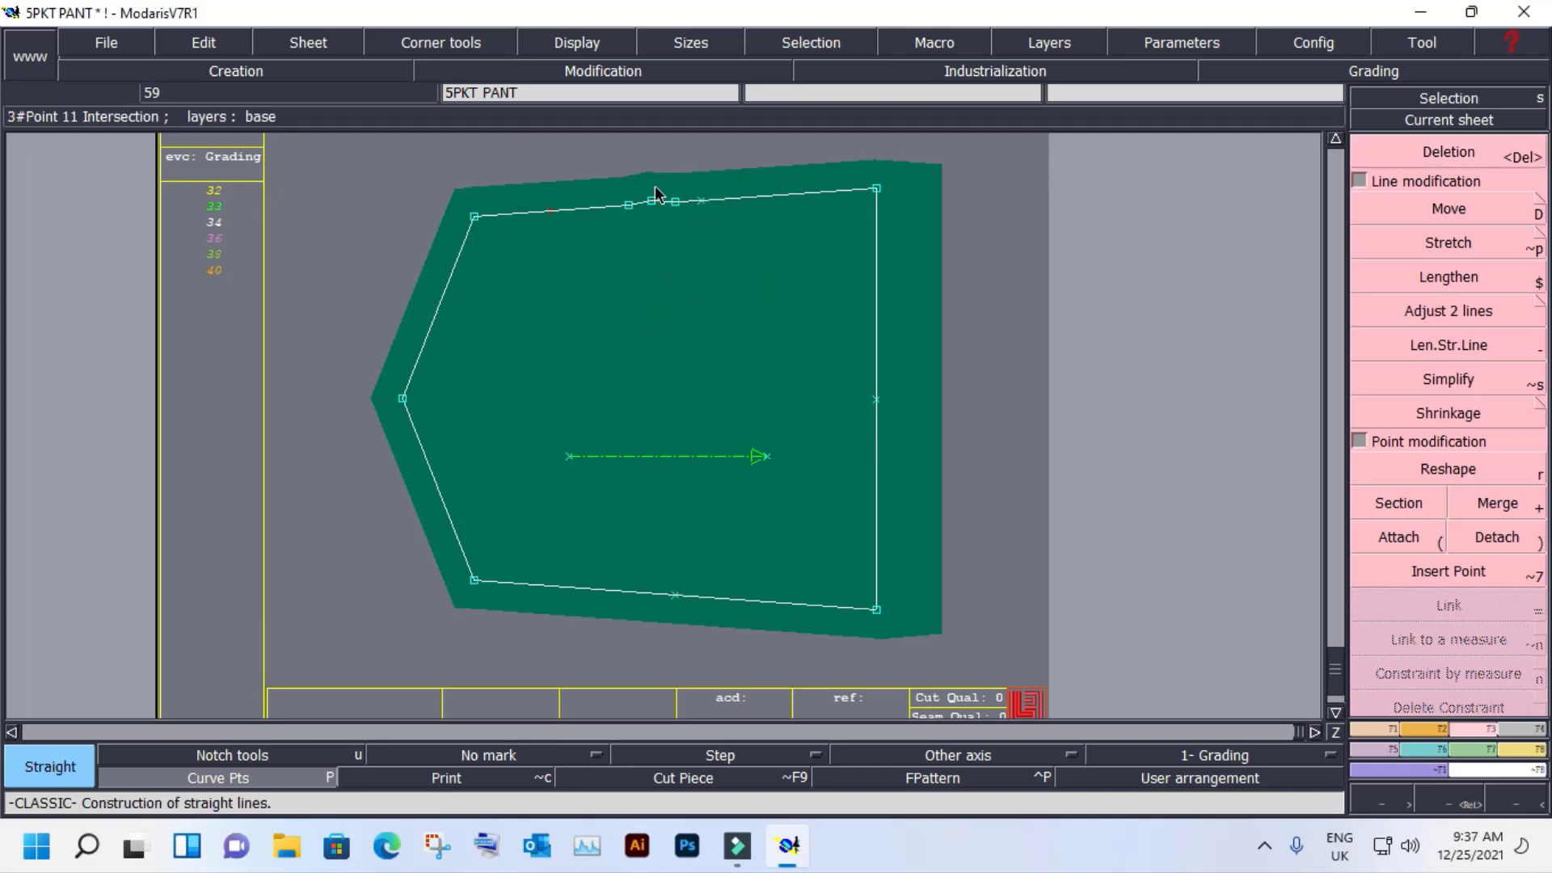
{"action": "left_click", "coordinate": [653, 202]}
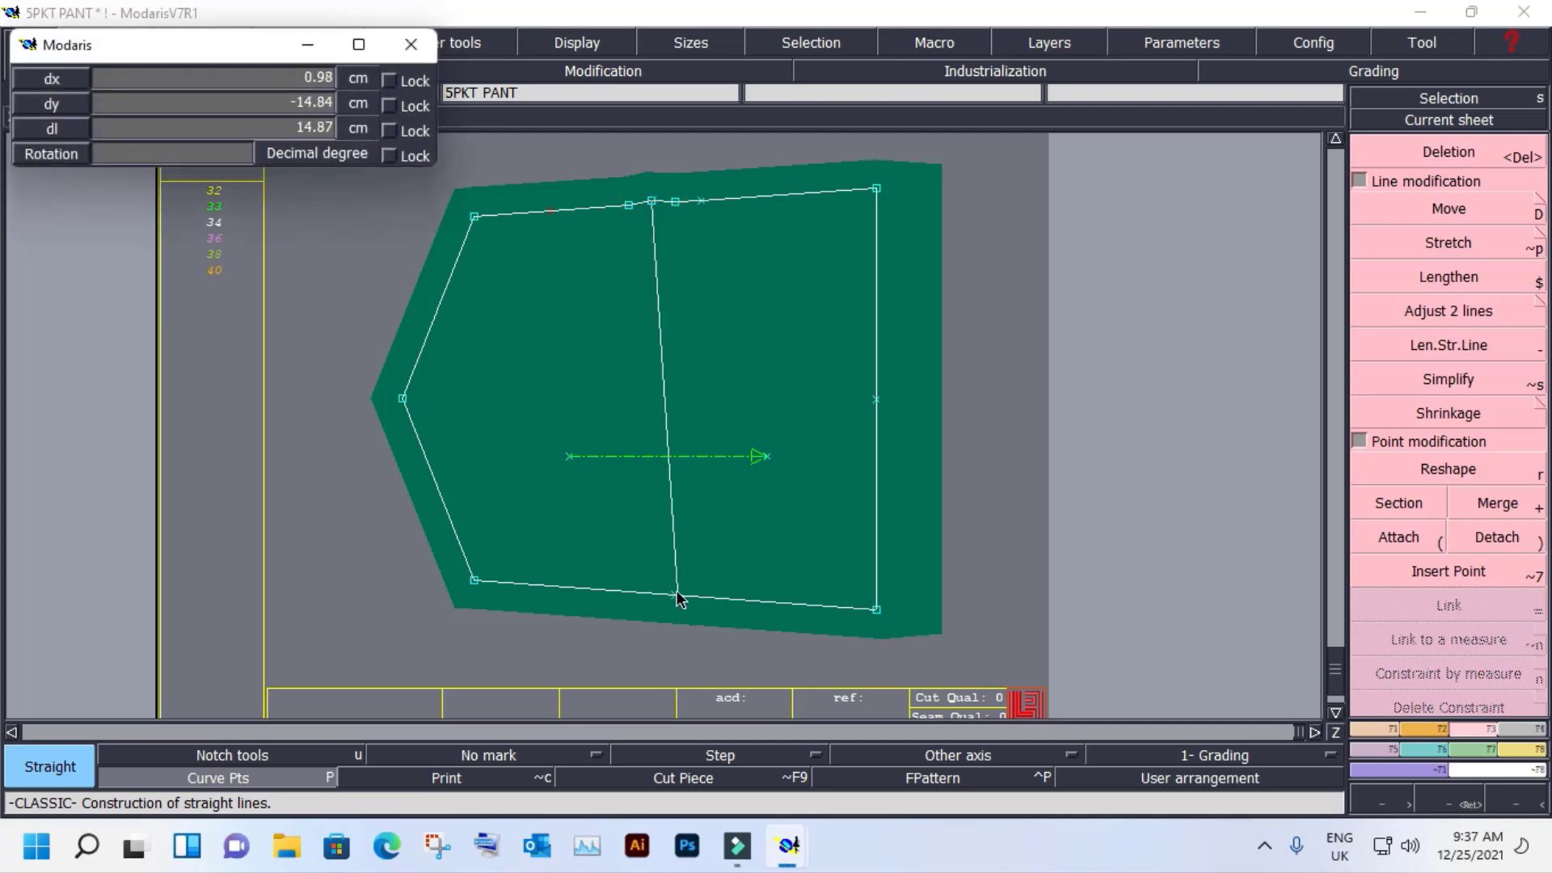
{"action": "left_click", "coordinate": [675, 595]}
{"action": "left_click", "coordinate": [674, 203]}
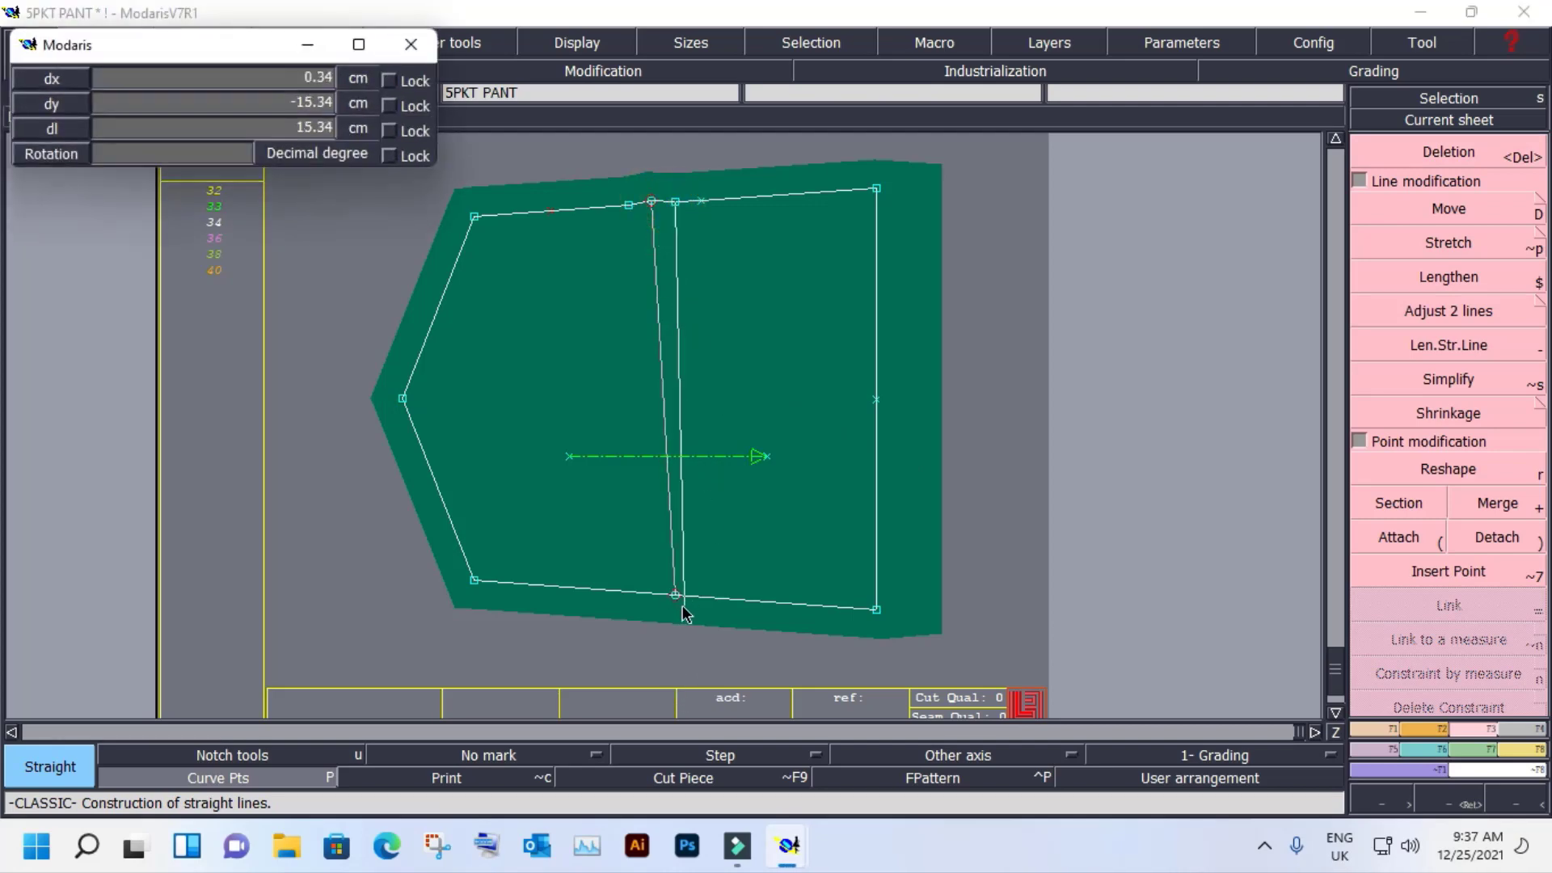
{"action": "left_click", "coordinate": [674, 595]}
{"action": "left_click", "coordinate": [629, 204]}
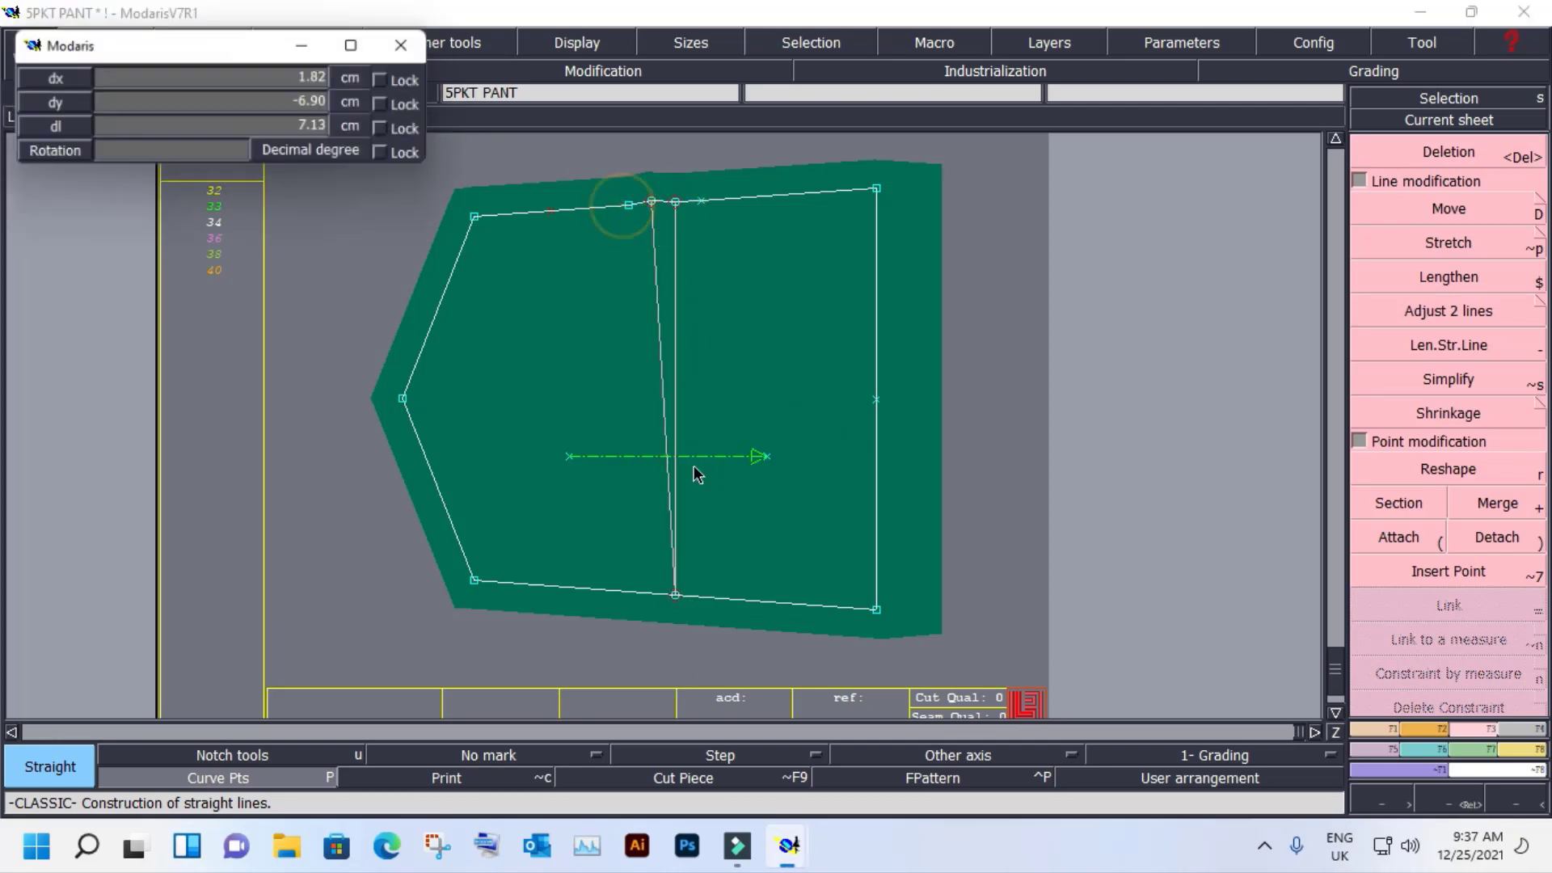
{"action": "left_click", "coordinate": [675, 596]}
{"action": "left_click", "coordinate": [1407, 150]}
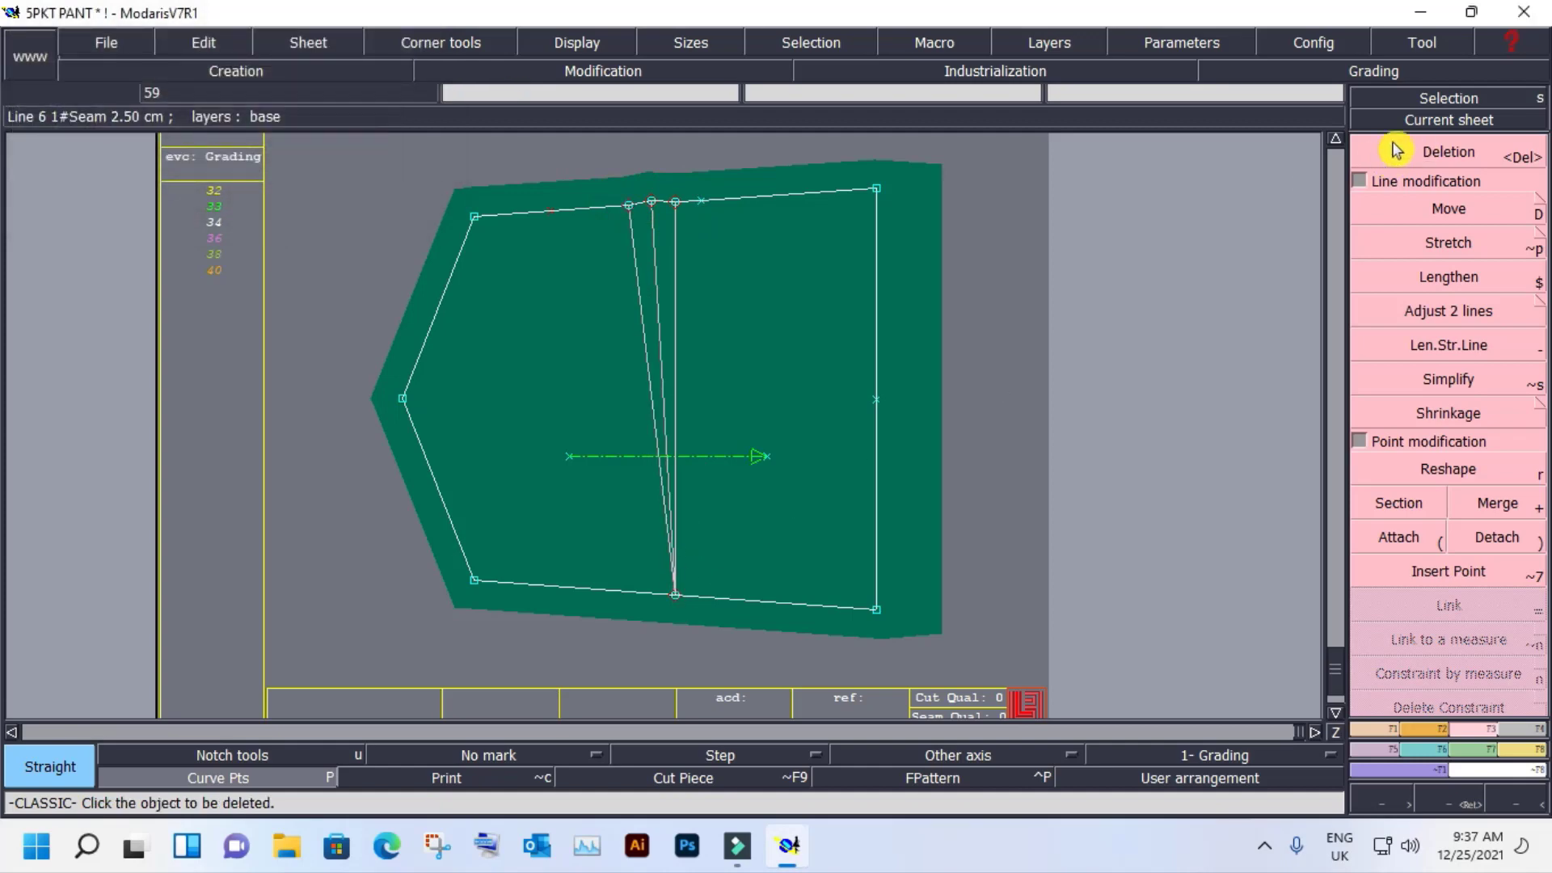
{"action": "left_click", "coordinate": [1437, 117]}
{"action": "left_click", "coordinate": [536, 456]}
{"action": "key", "text": "z"}
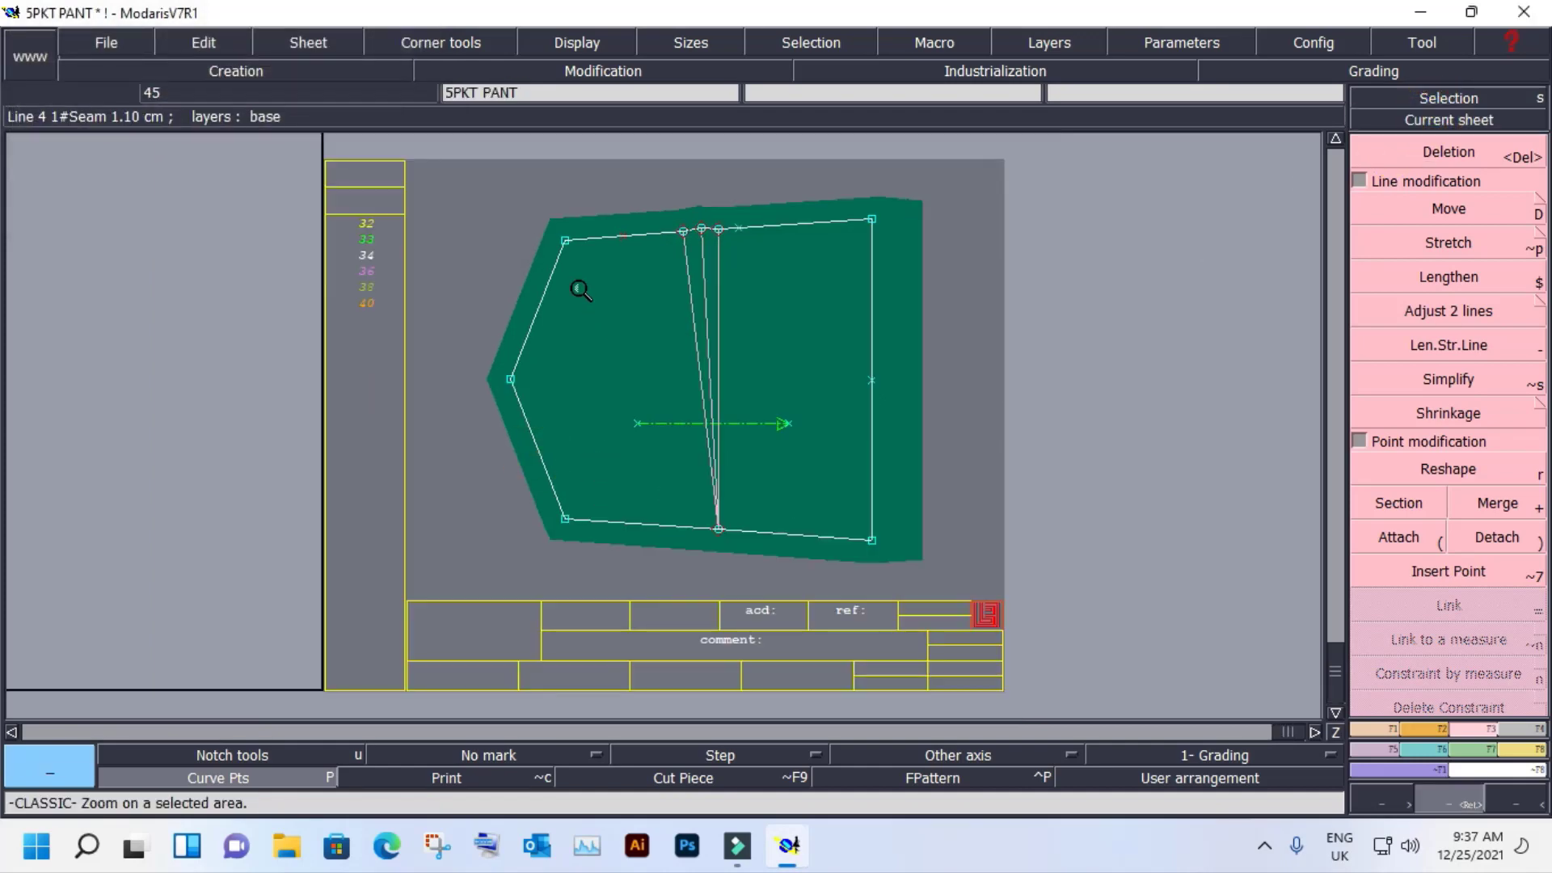
{"action": "left_click_drag", "start_coordinate": [411, 142], "coordinate": [1051, 614]}
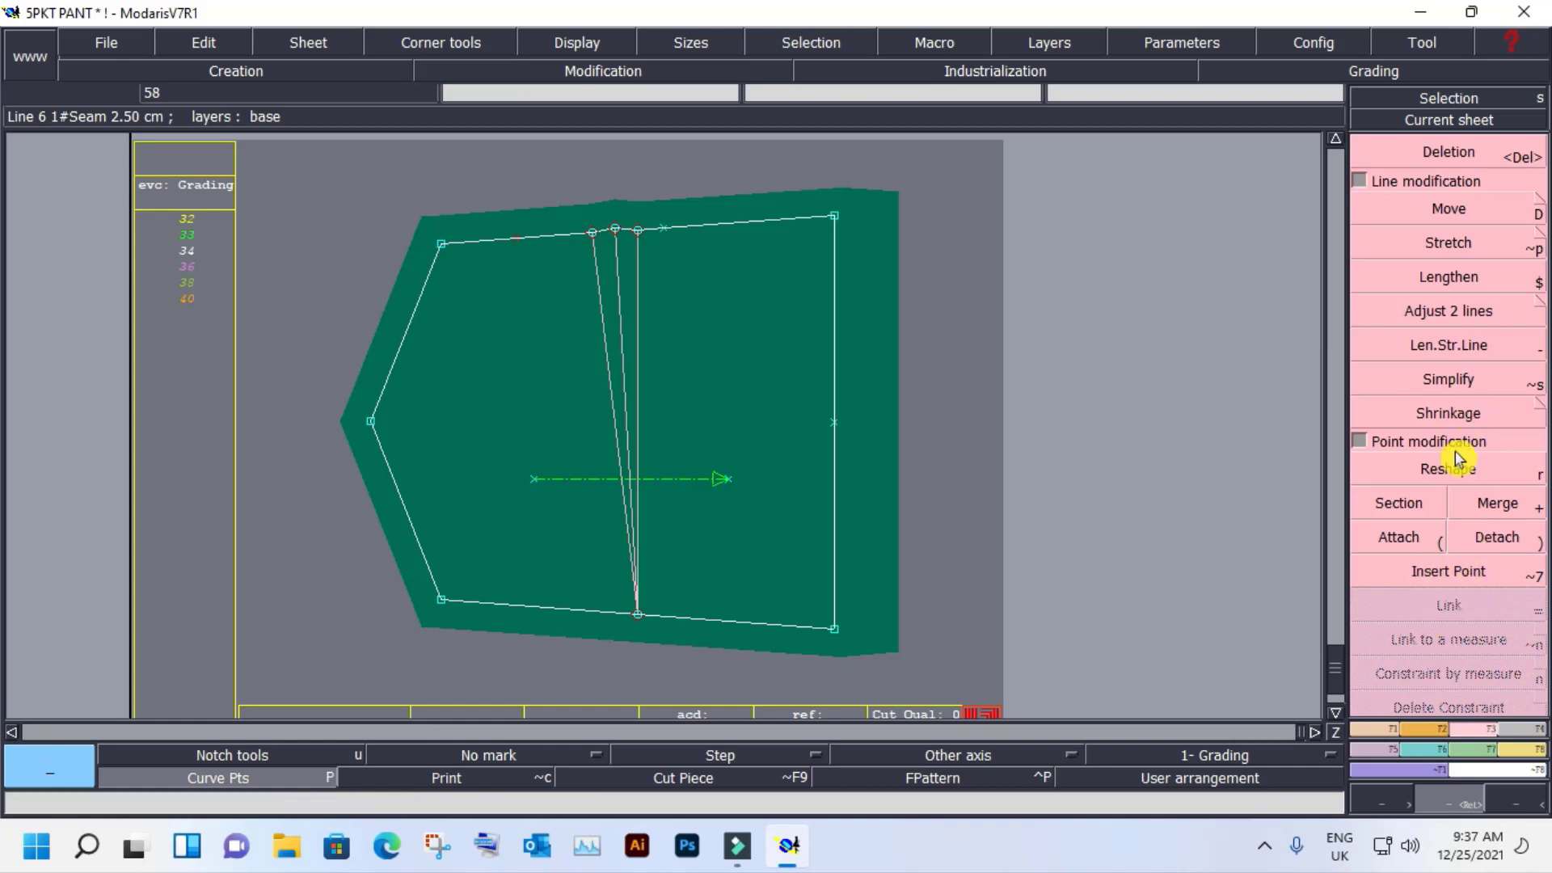
{"action": "left_click", "coordinate": [1360, 181]}
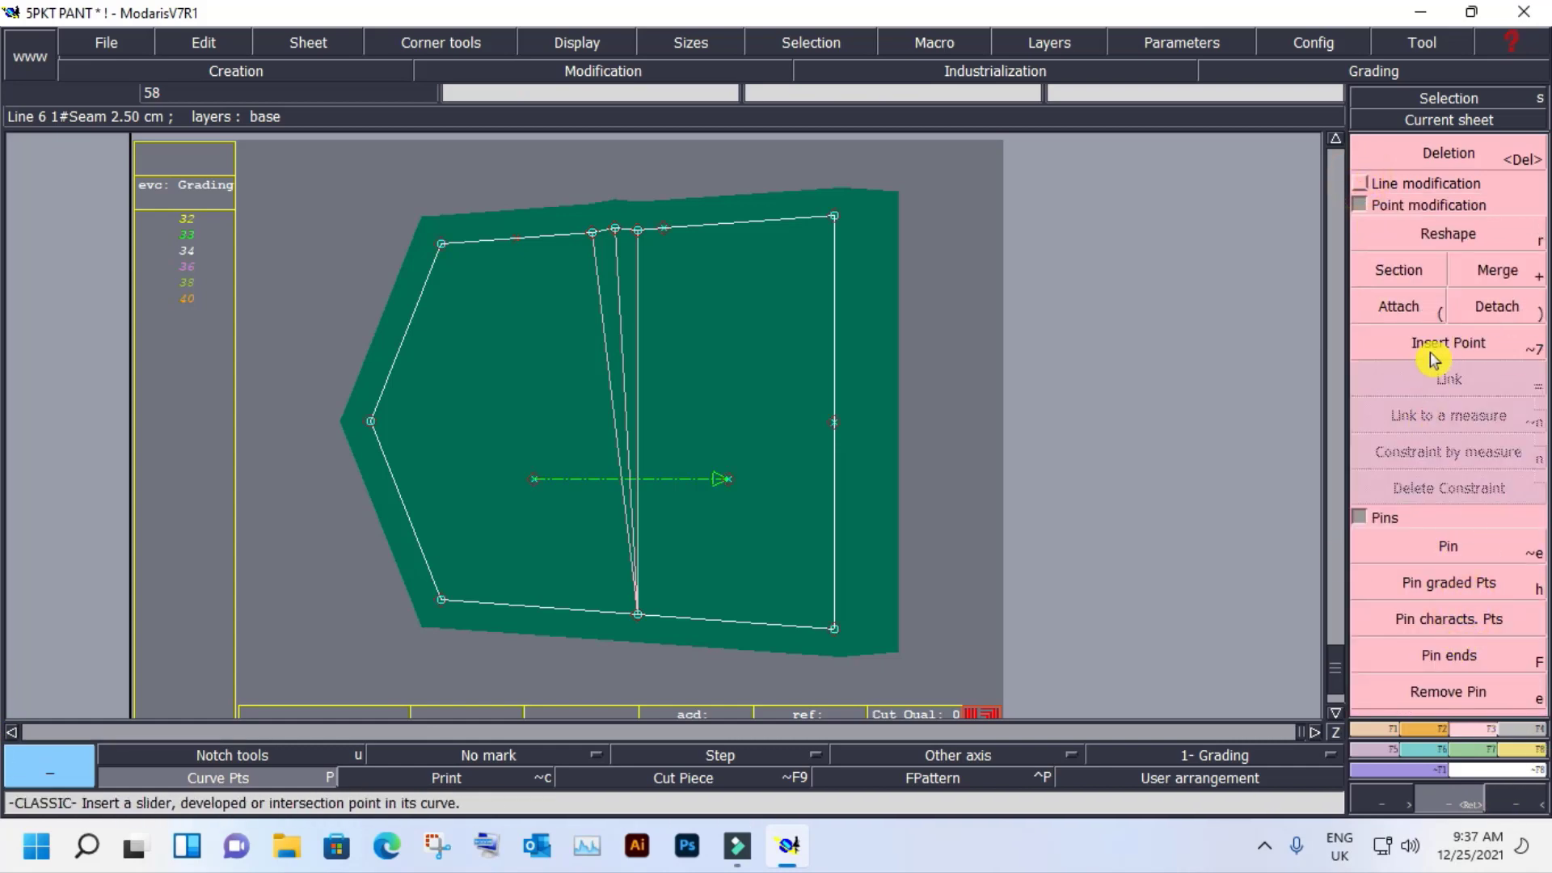
{"action": "left_click", "coordinate": [1373, 186]}
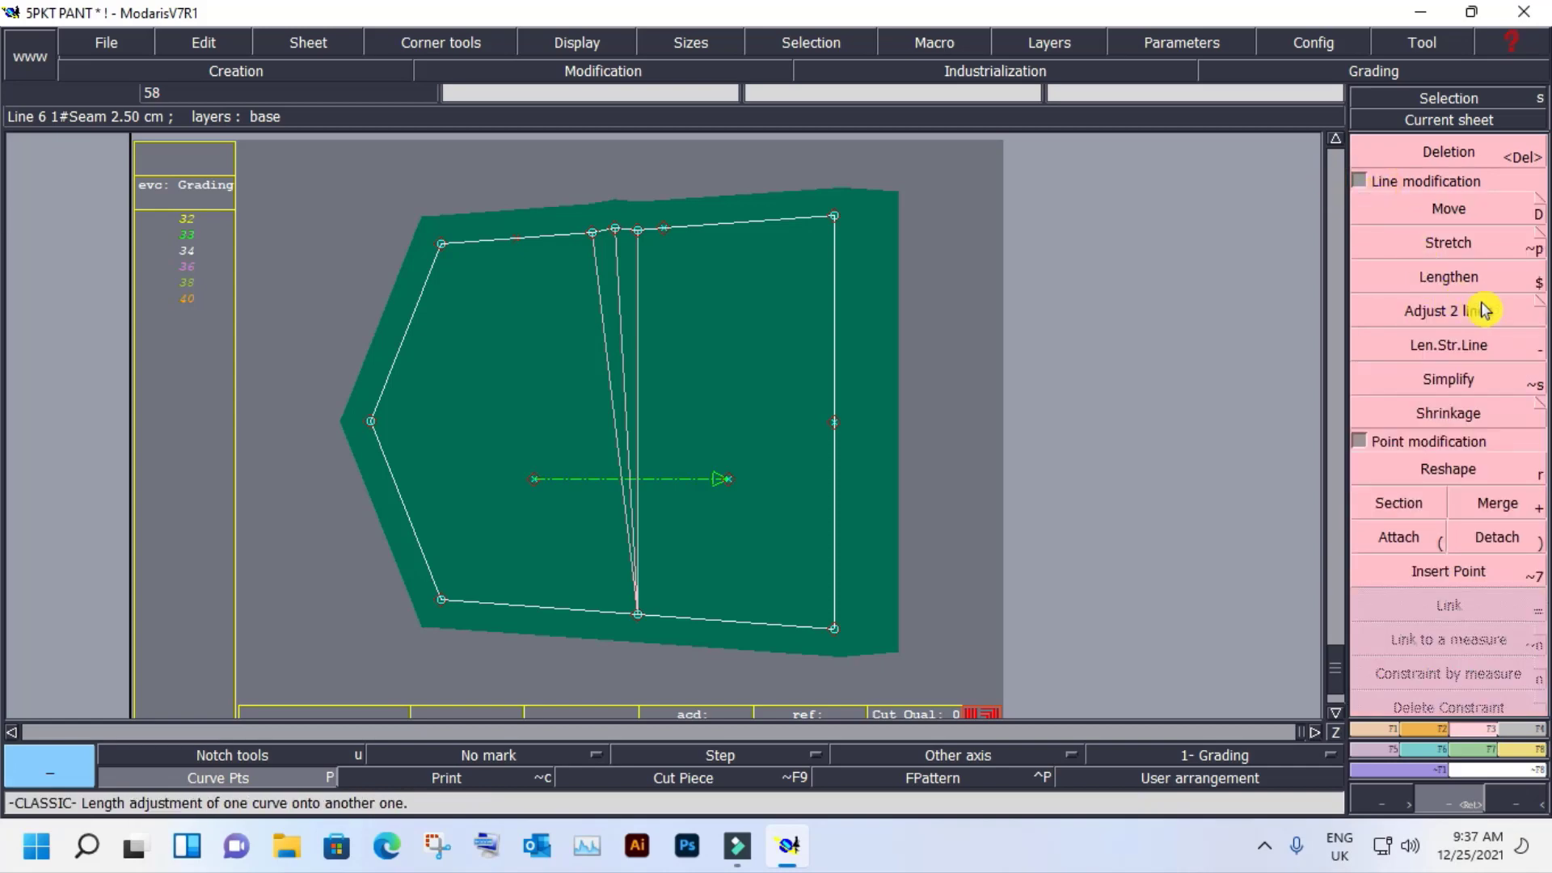
Stretch the pocket's right-edge points outward with a ShiftX of 1 cm.
{"action": "left_click", "coordinate": [1460, 247]}
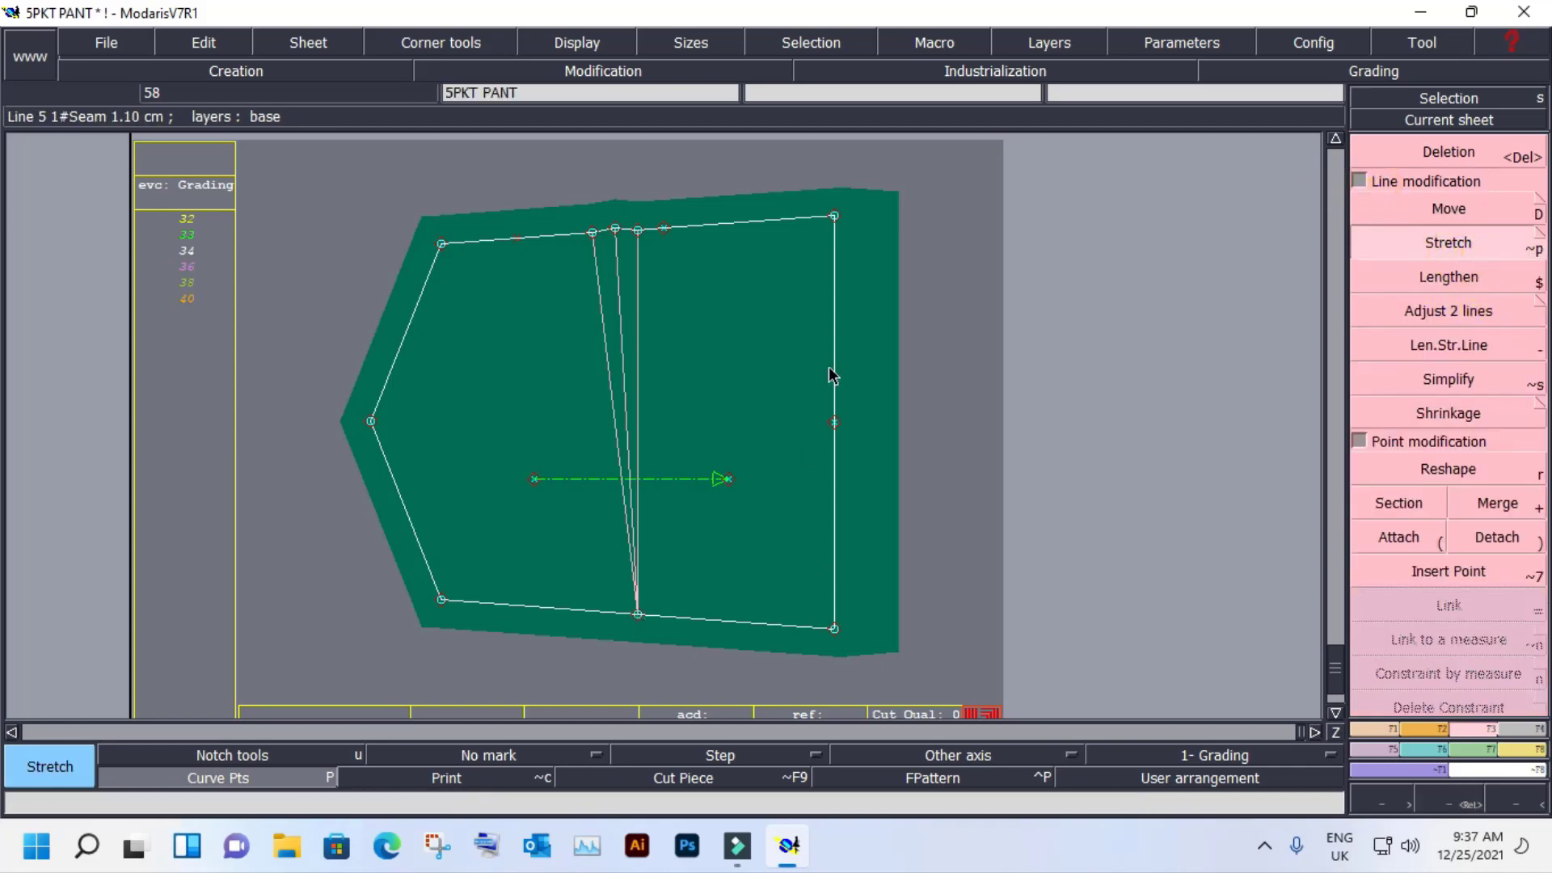
{"action": "left_click_drag", "start_coordinate": [741, 185], "coordinate": [946, 683]}
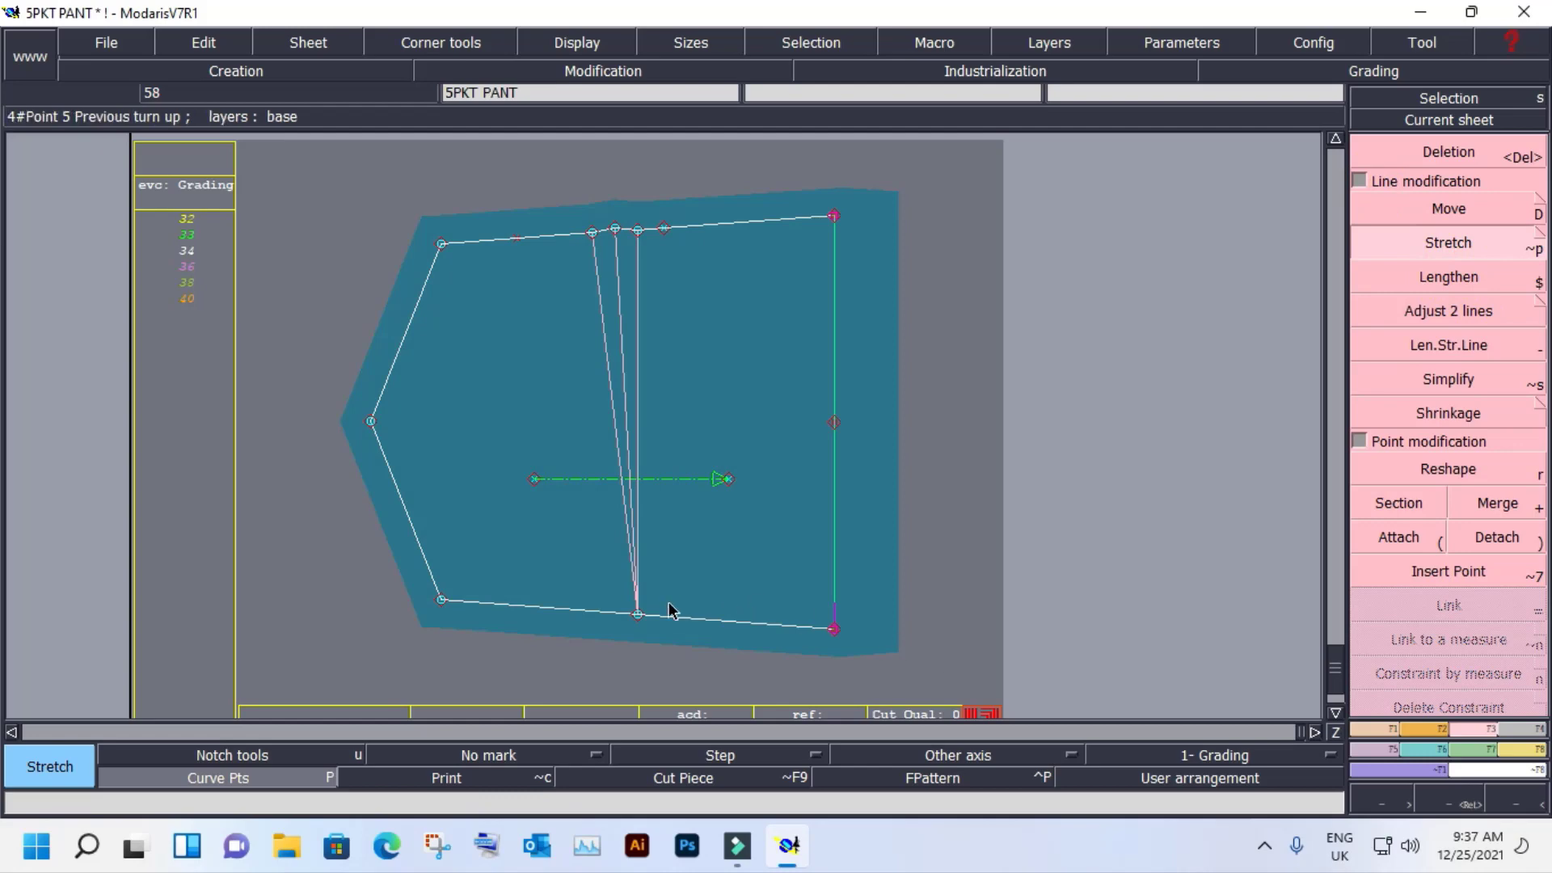
{"action": "left_click", "coordinate": [636, 616]}
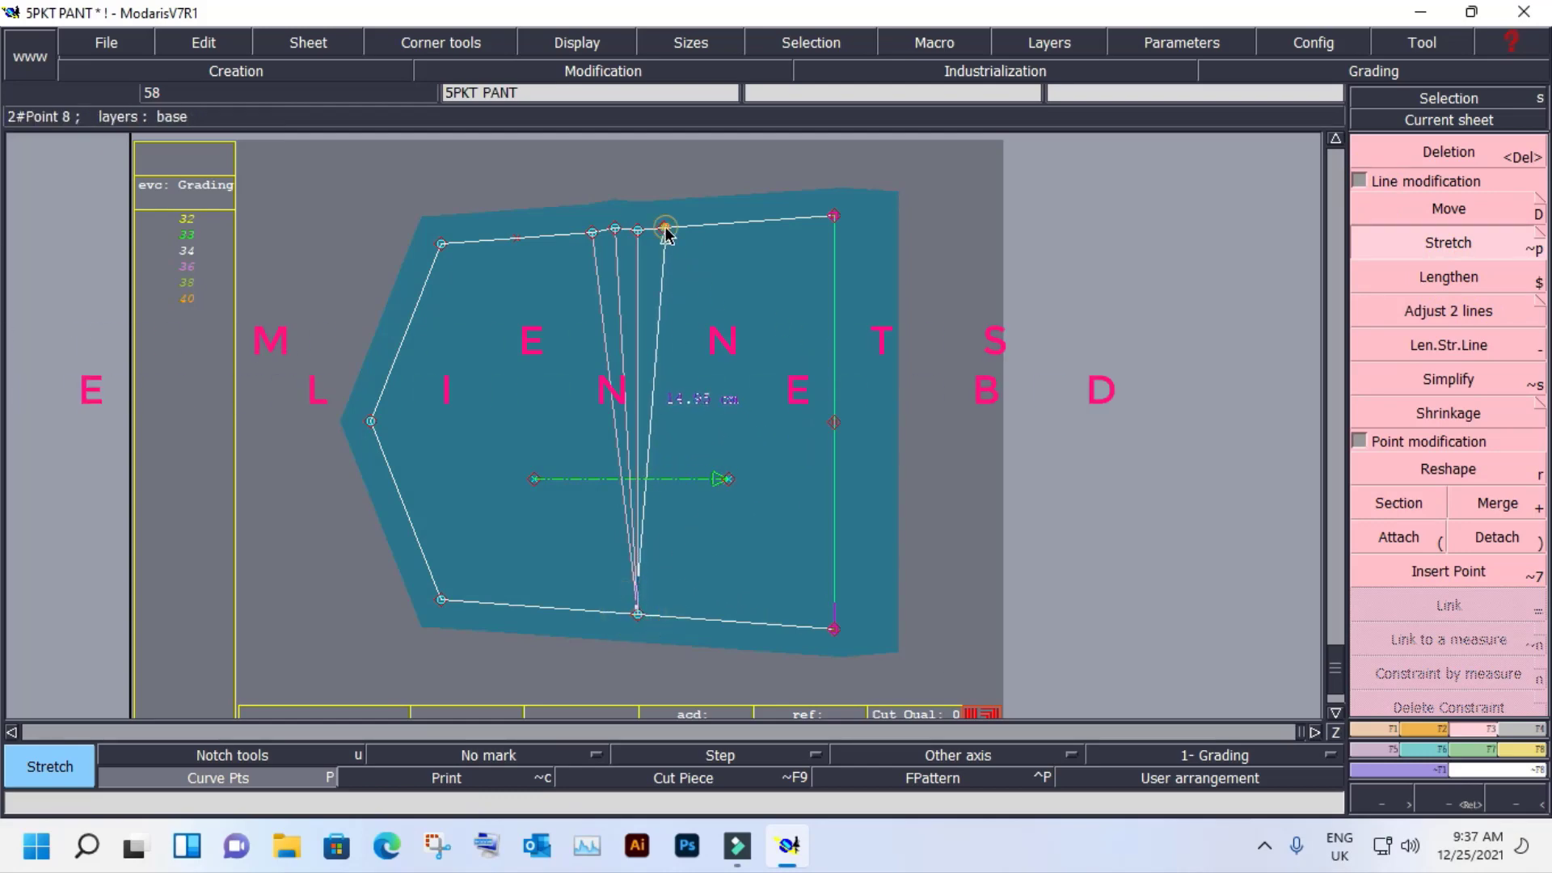
{"action": "left_click", "coordinate": [685, 230]}
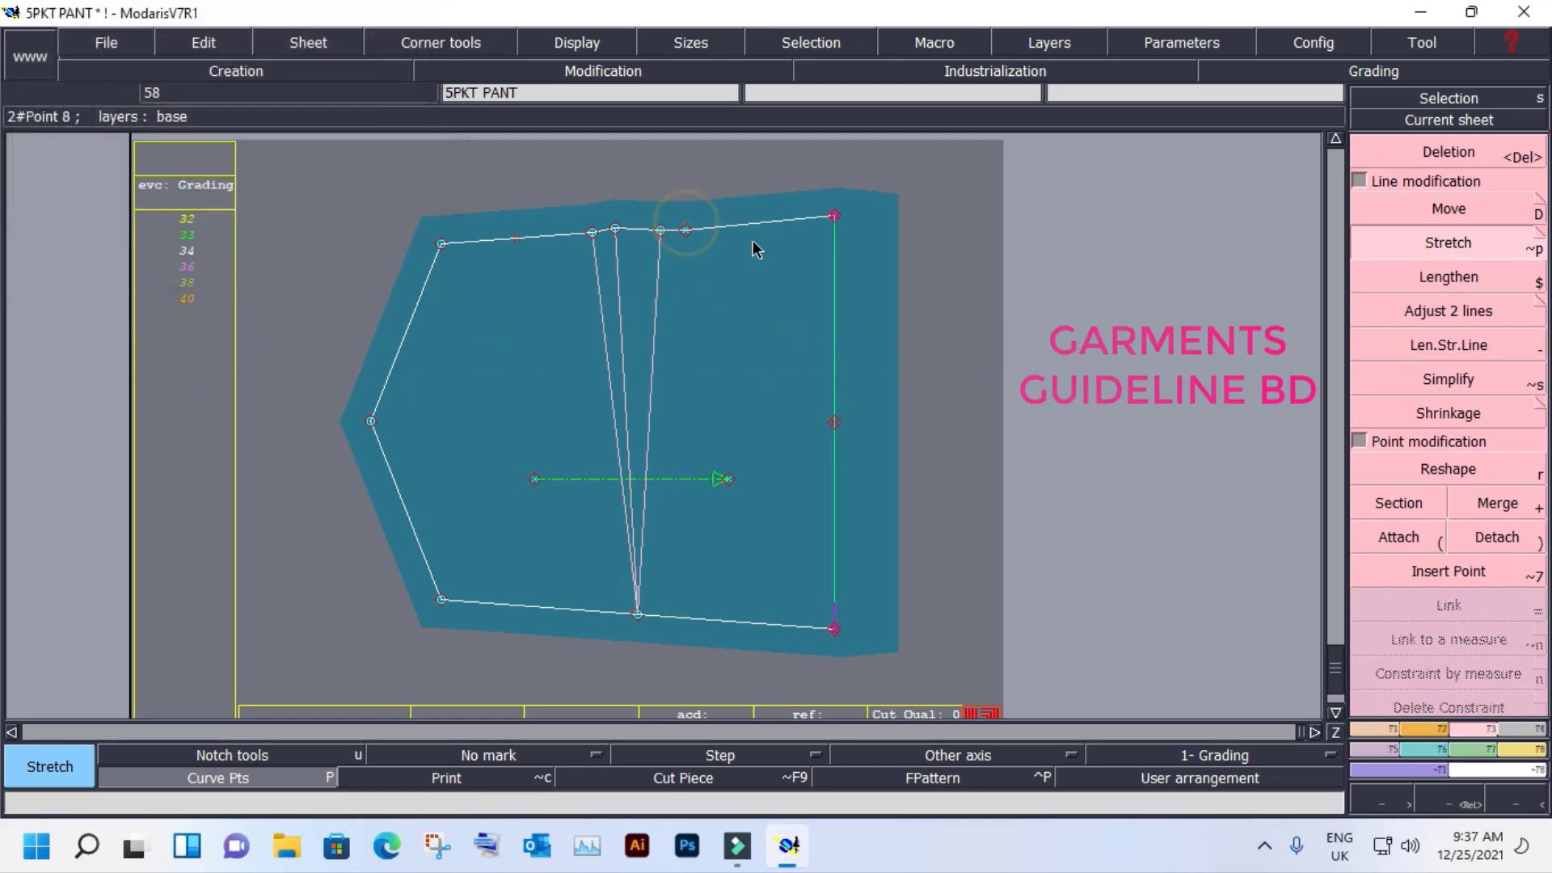
{"action": "left_click", "coordinate": [833, 216]}
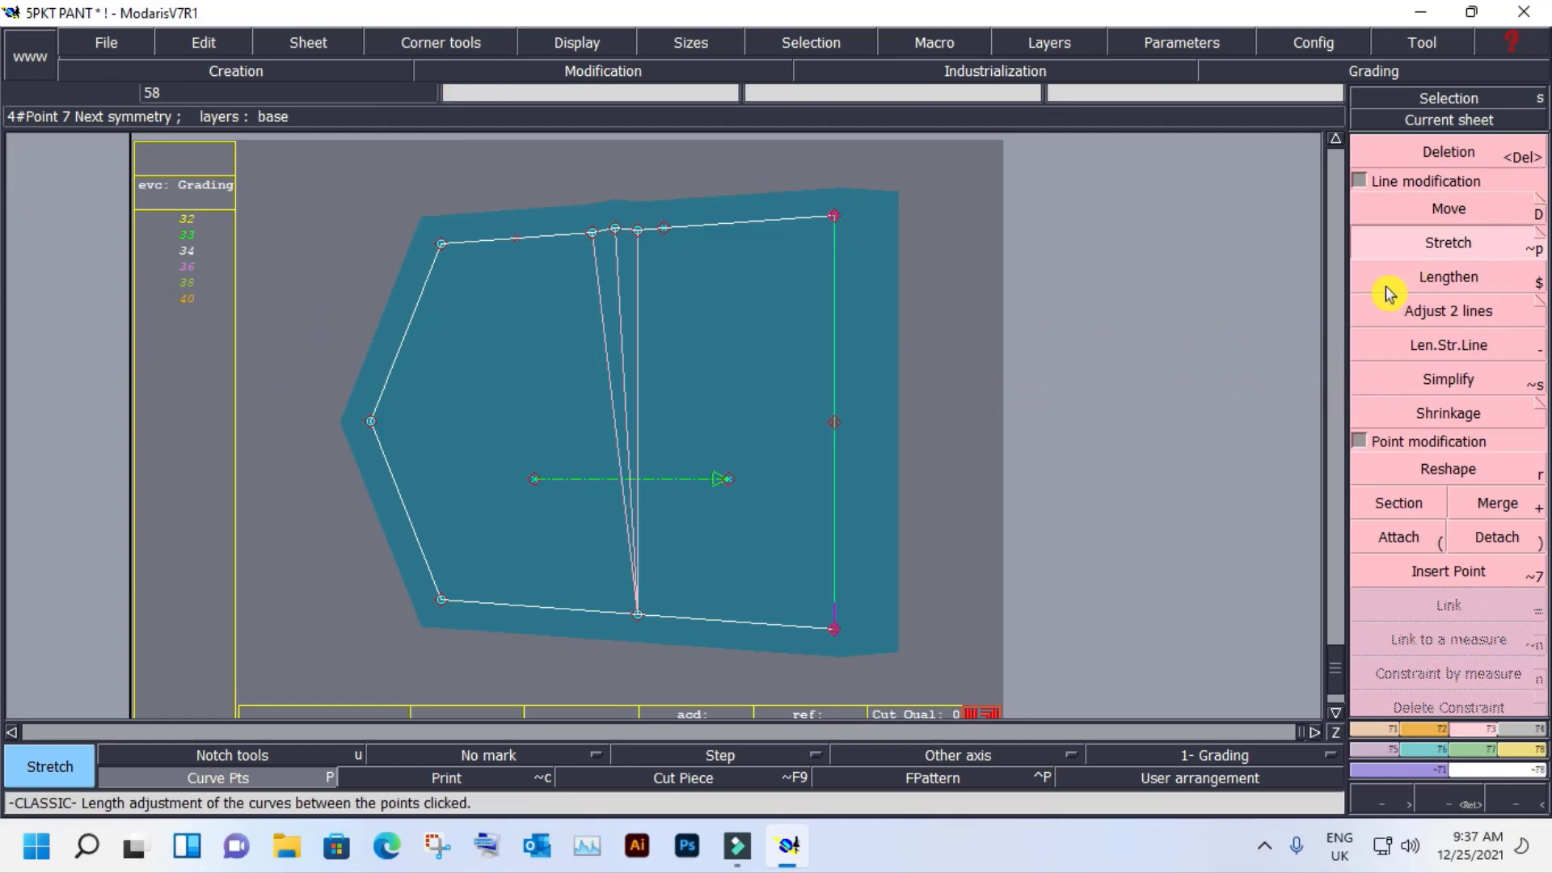
{"action": "left_click", "coordinate": [638, 614]}
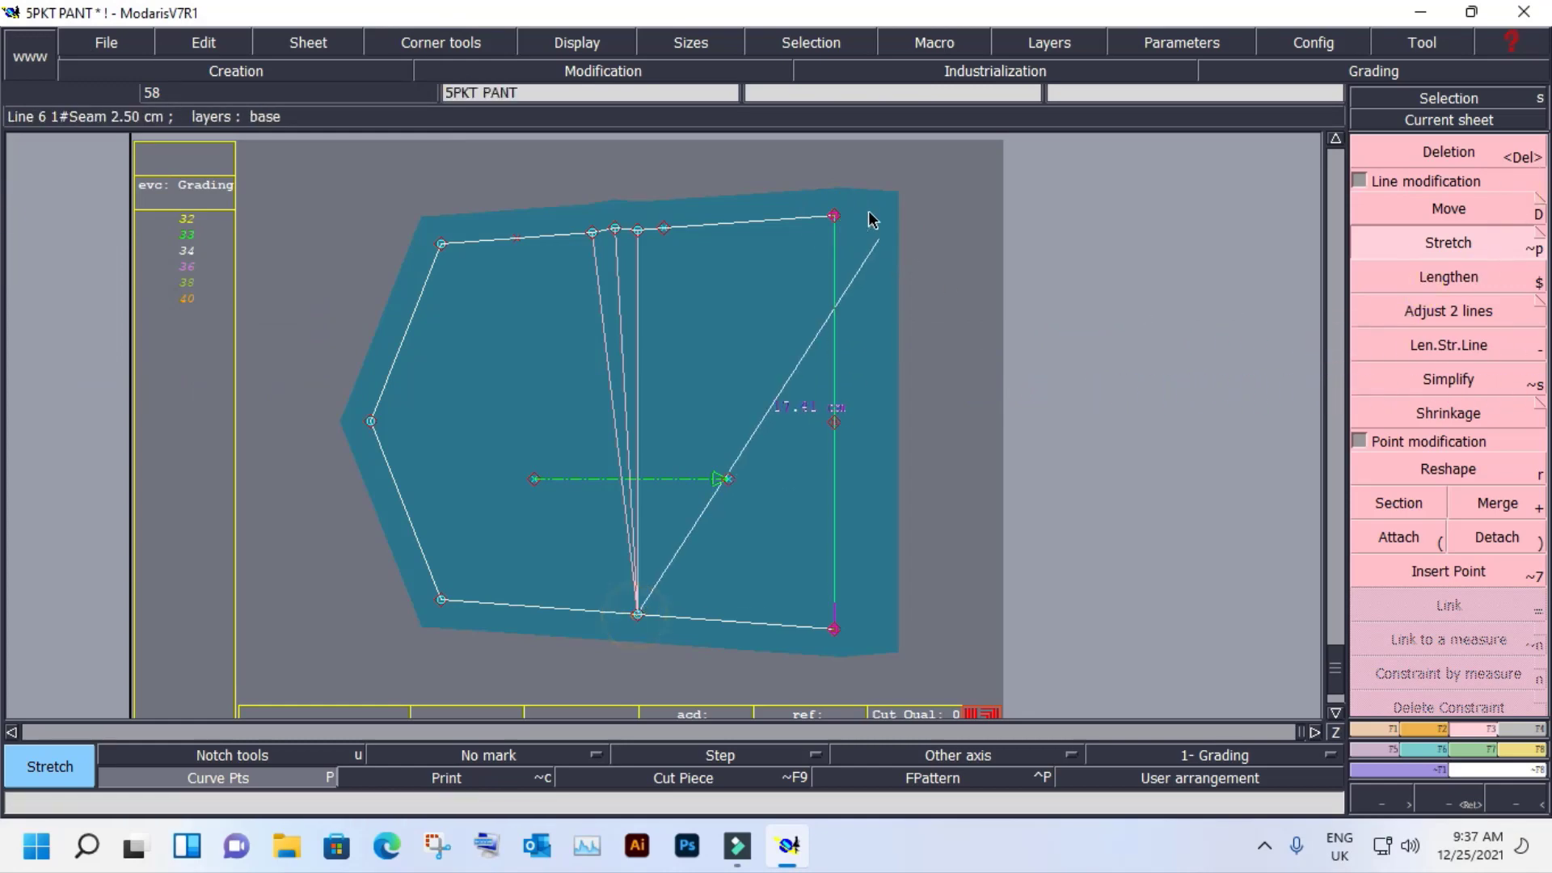
{"action": "left_click", "coordinate": [870, 218]}
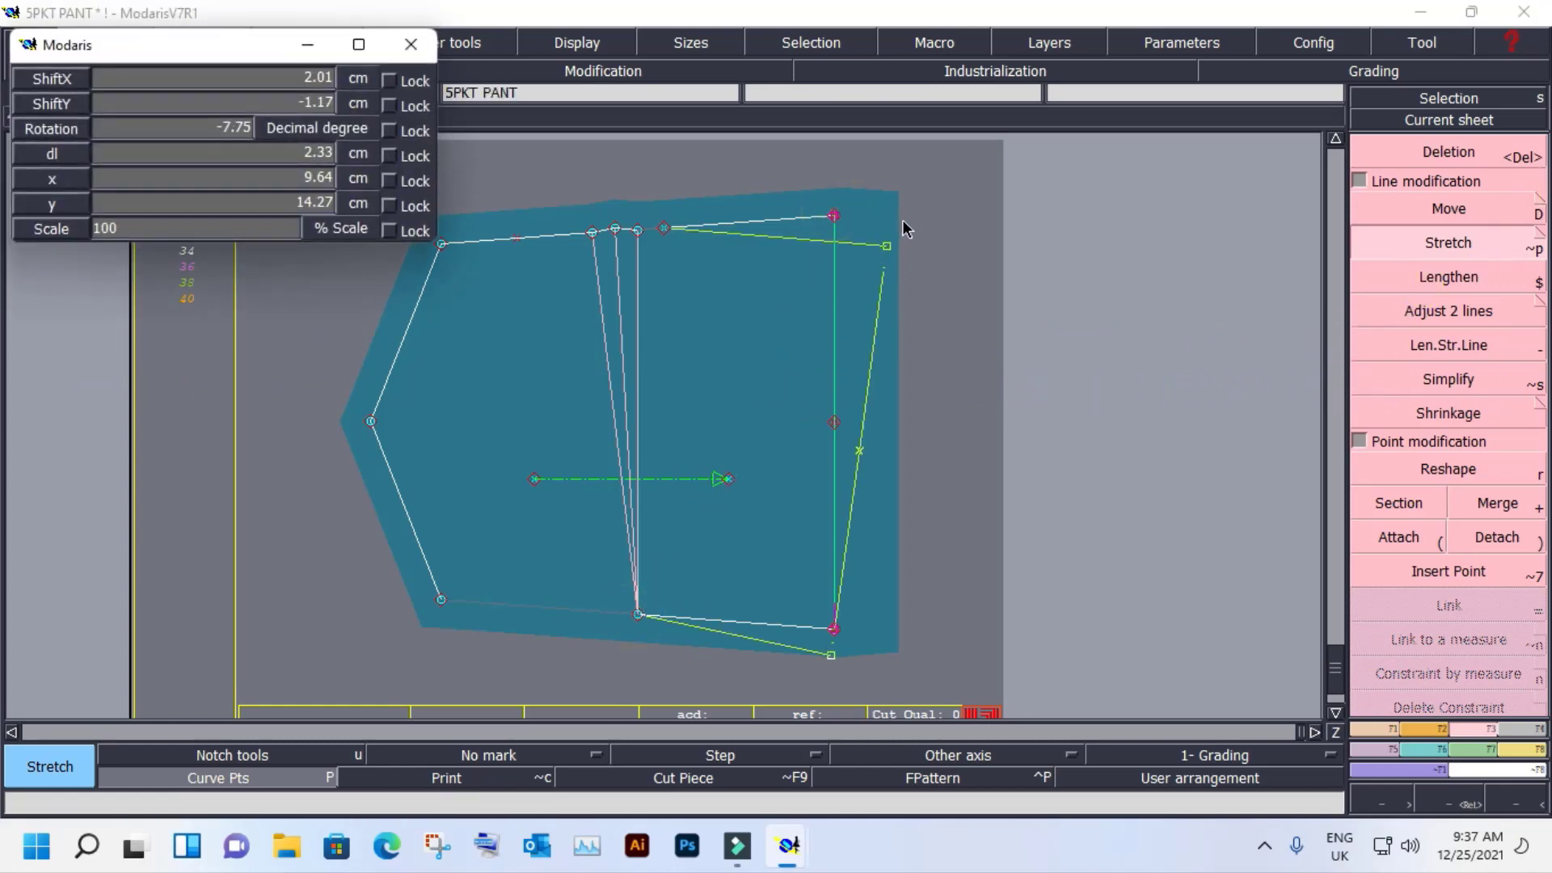
{"action": "type", "text": "1"}
{"action": "key", "text": "Return"}
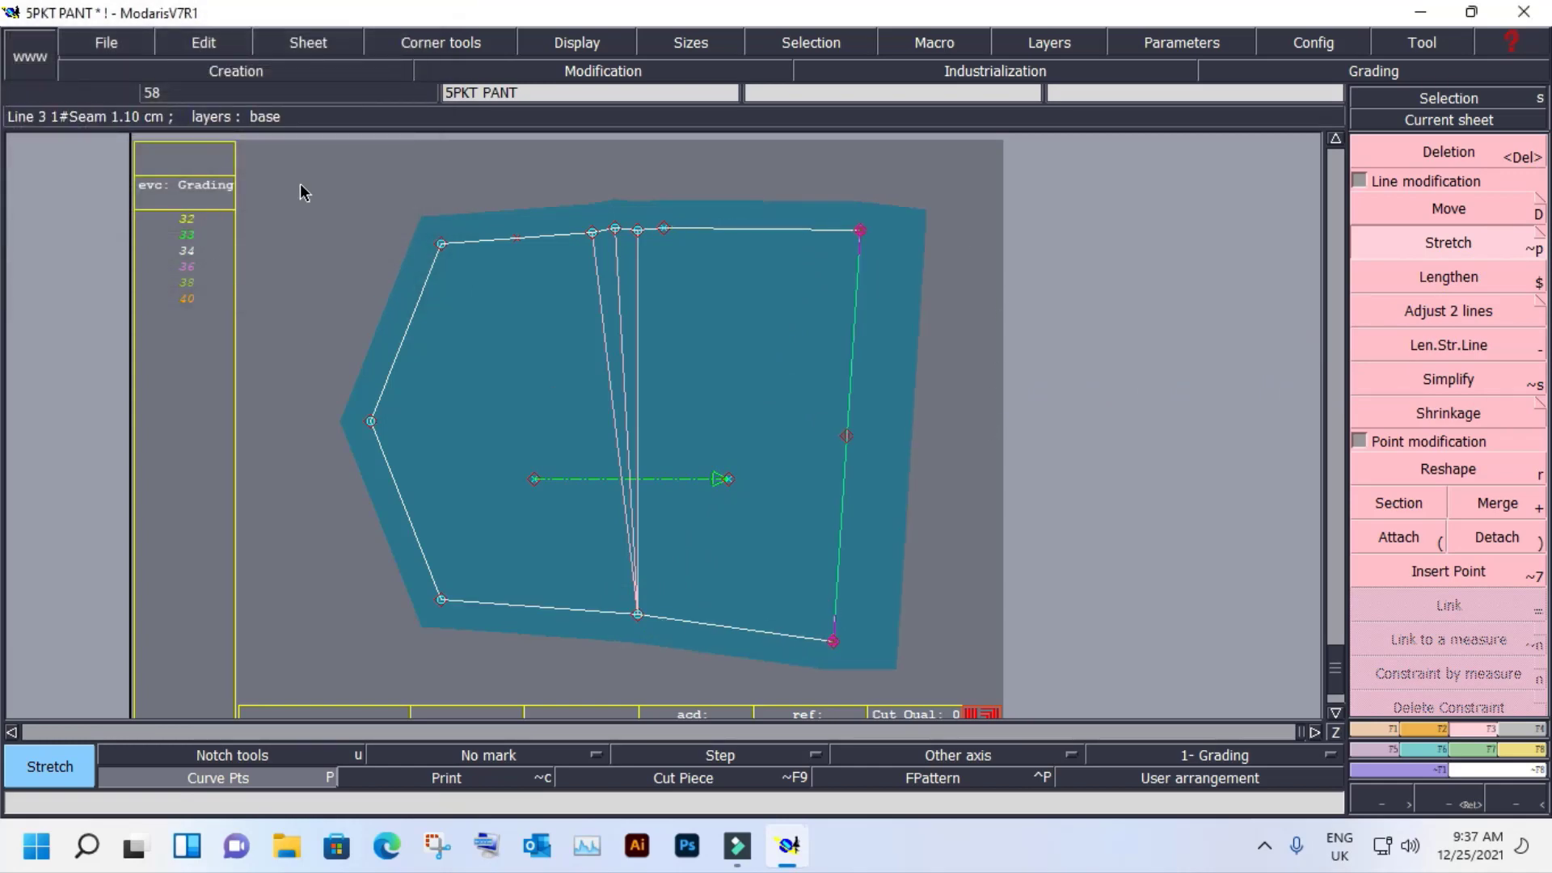
Select the pocket's left-side points and stretch the left edge outward.
{"action": "left_click_drag", "start_coordinate": [301, 177], "coordinate": [534, 639]}
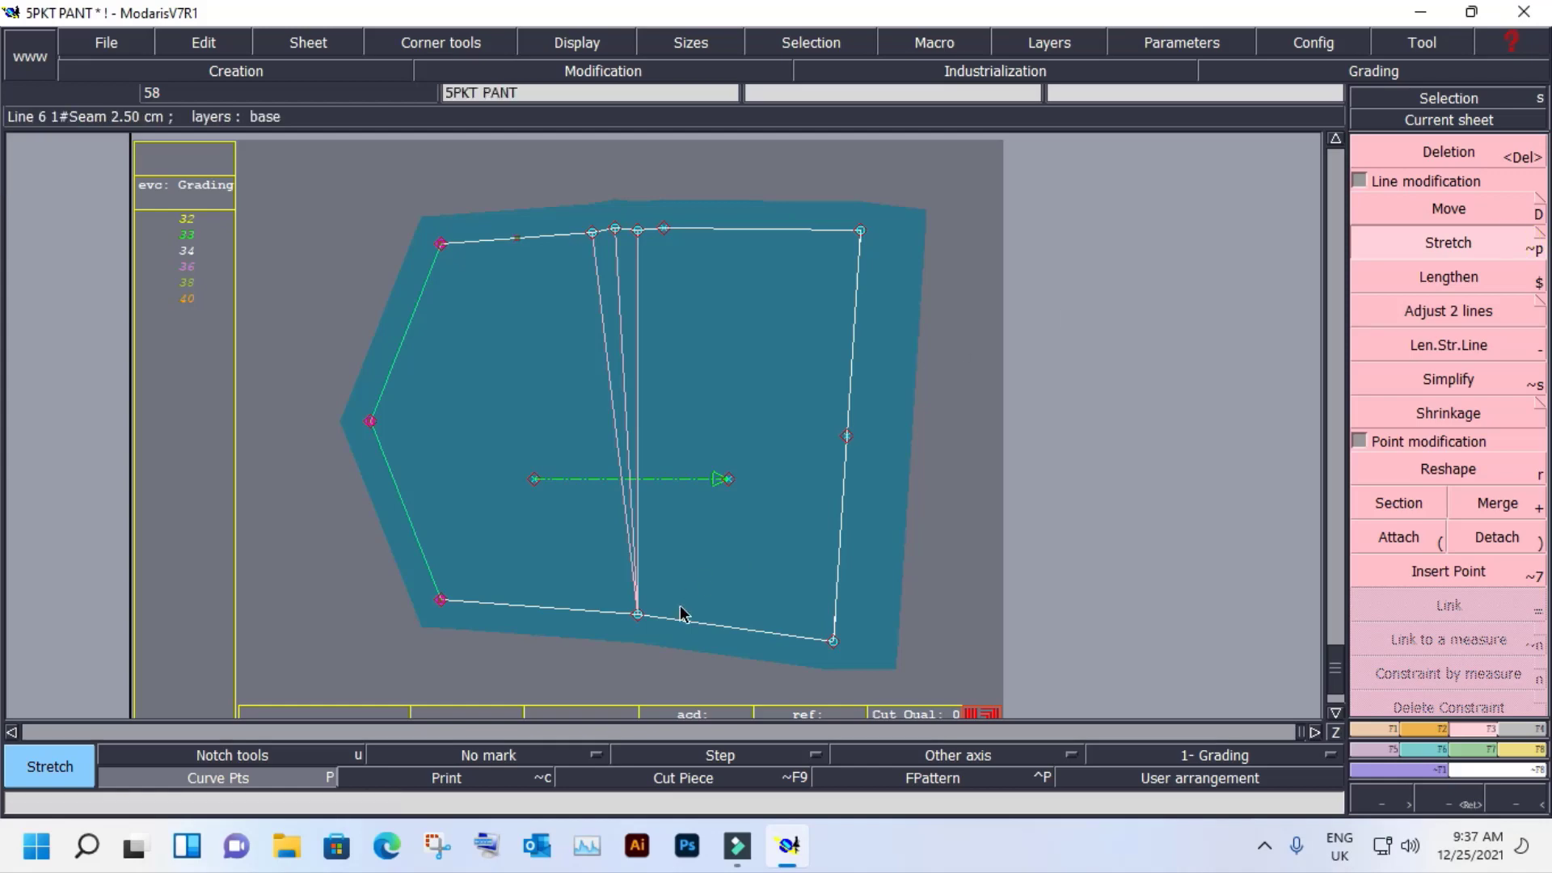
{"action": "left_click", "coordinate": [638, 615]}
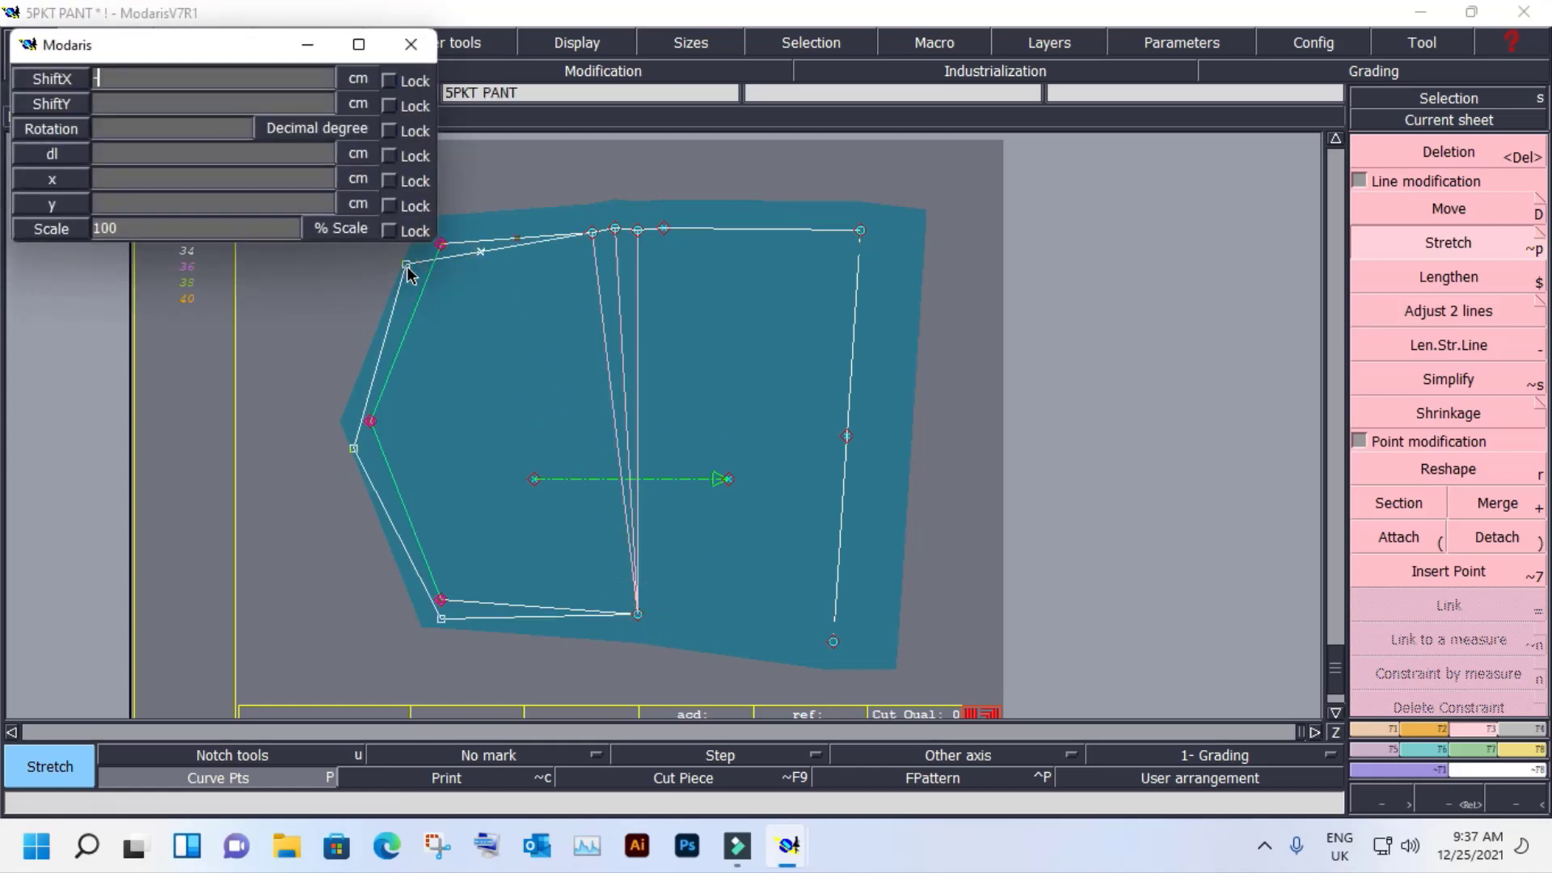
{"action": "type", "text": "-1"}
{"action": "left_click", "coordinate": [321, 398]}
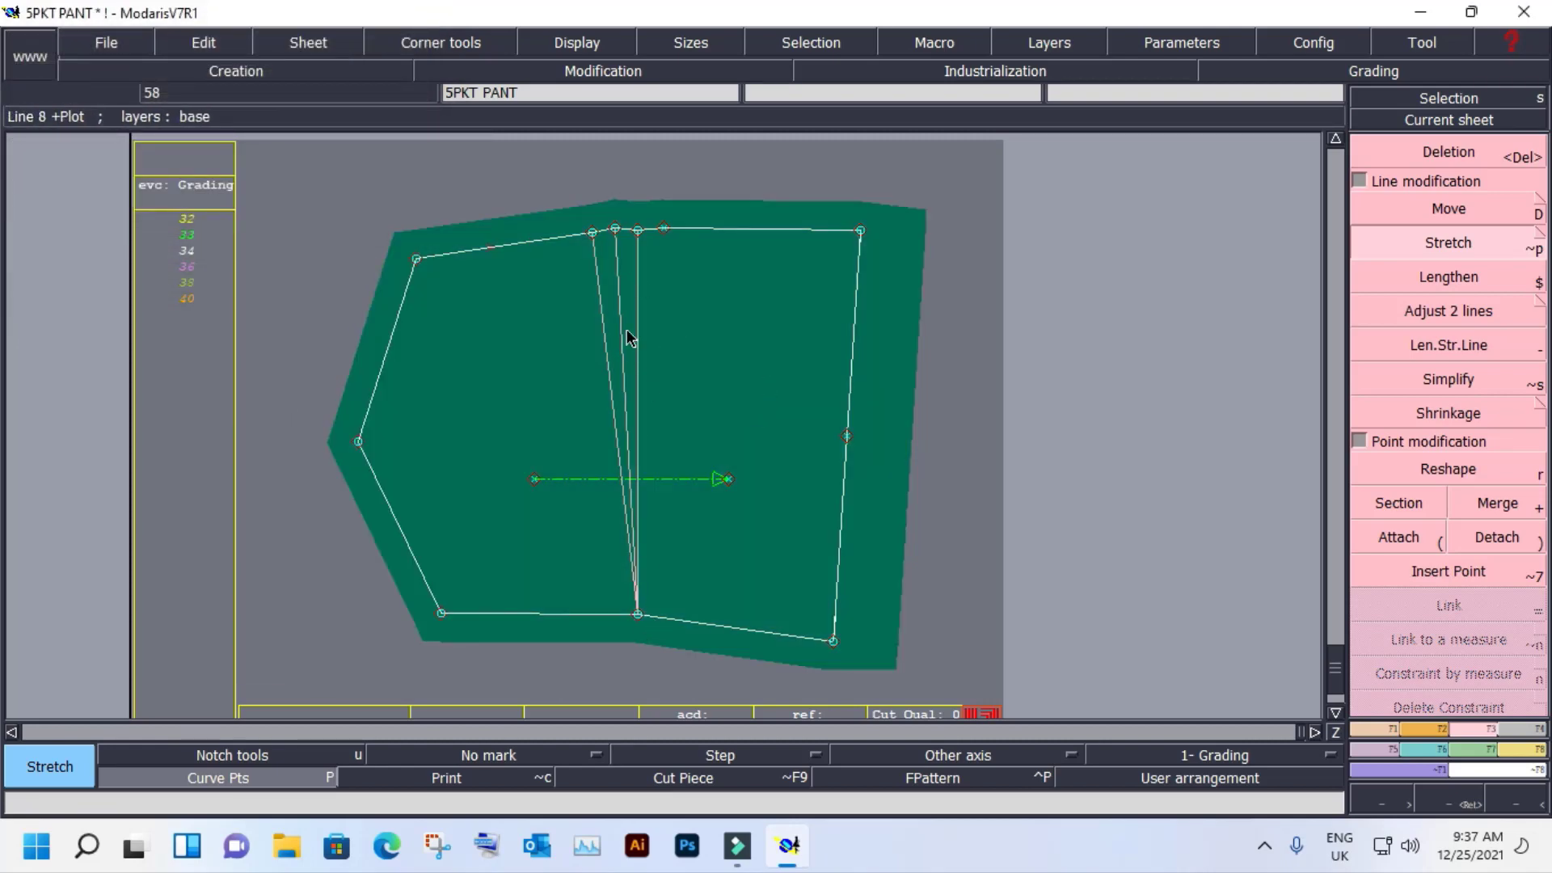
Mark the original pocket's bottom point and marry the original onto the reshaped pocket there.
{"action": "key", "text": "Home"}
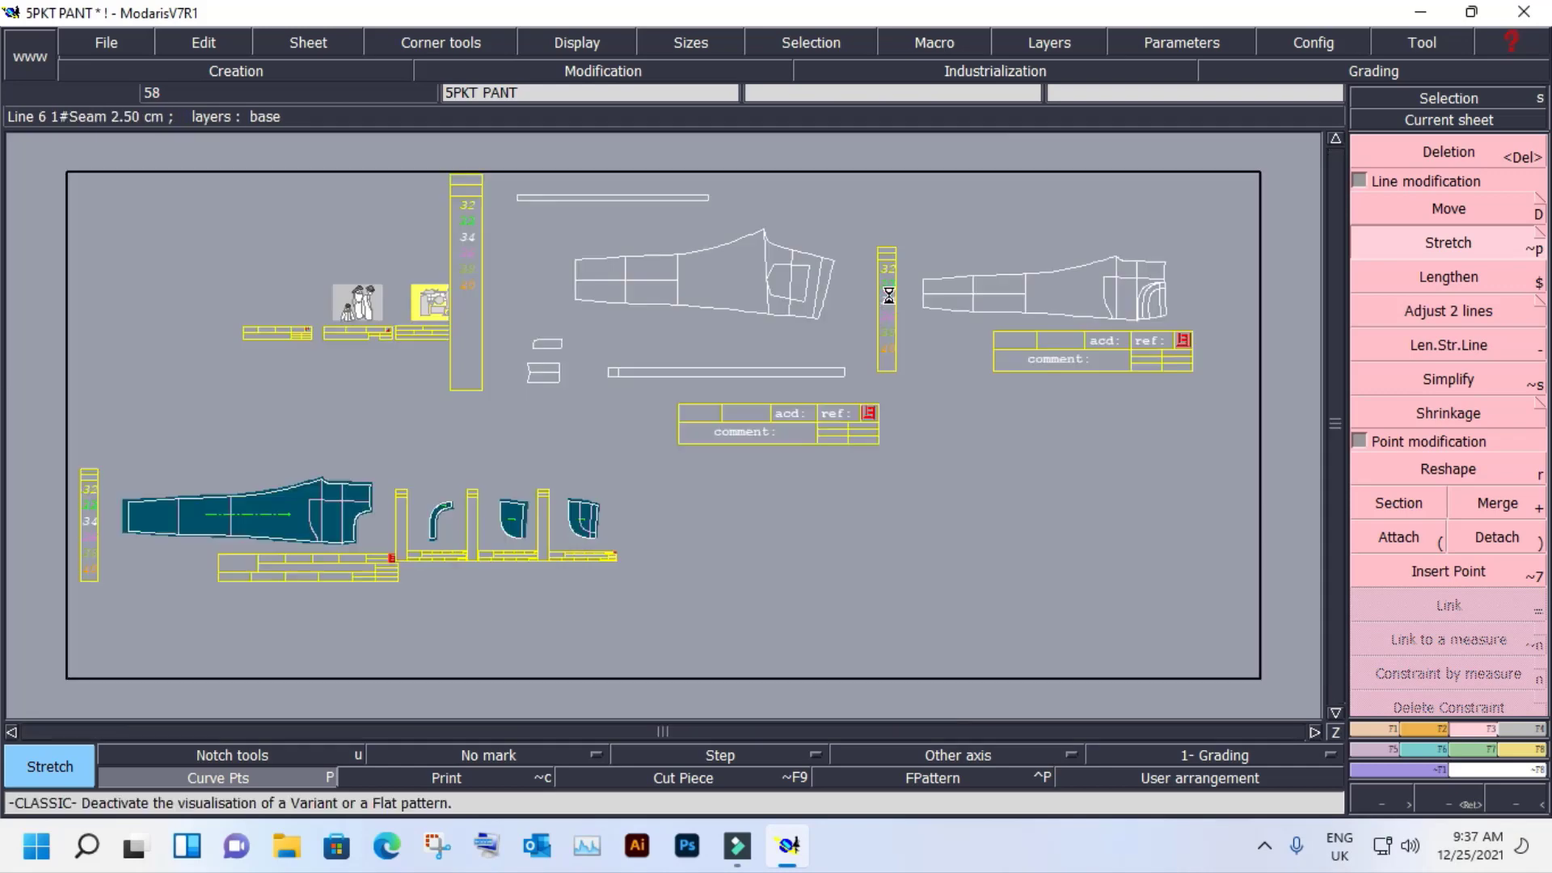
{"action": "key", "text": "z"}
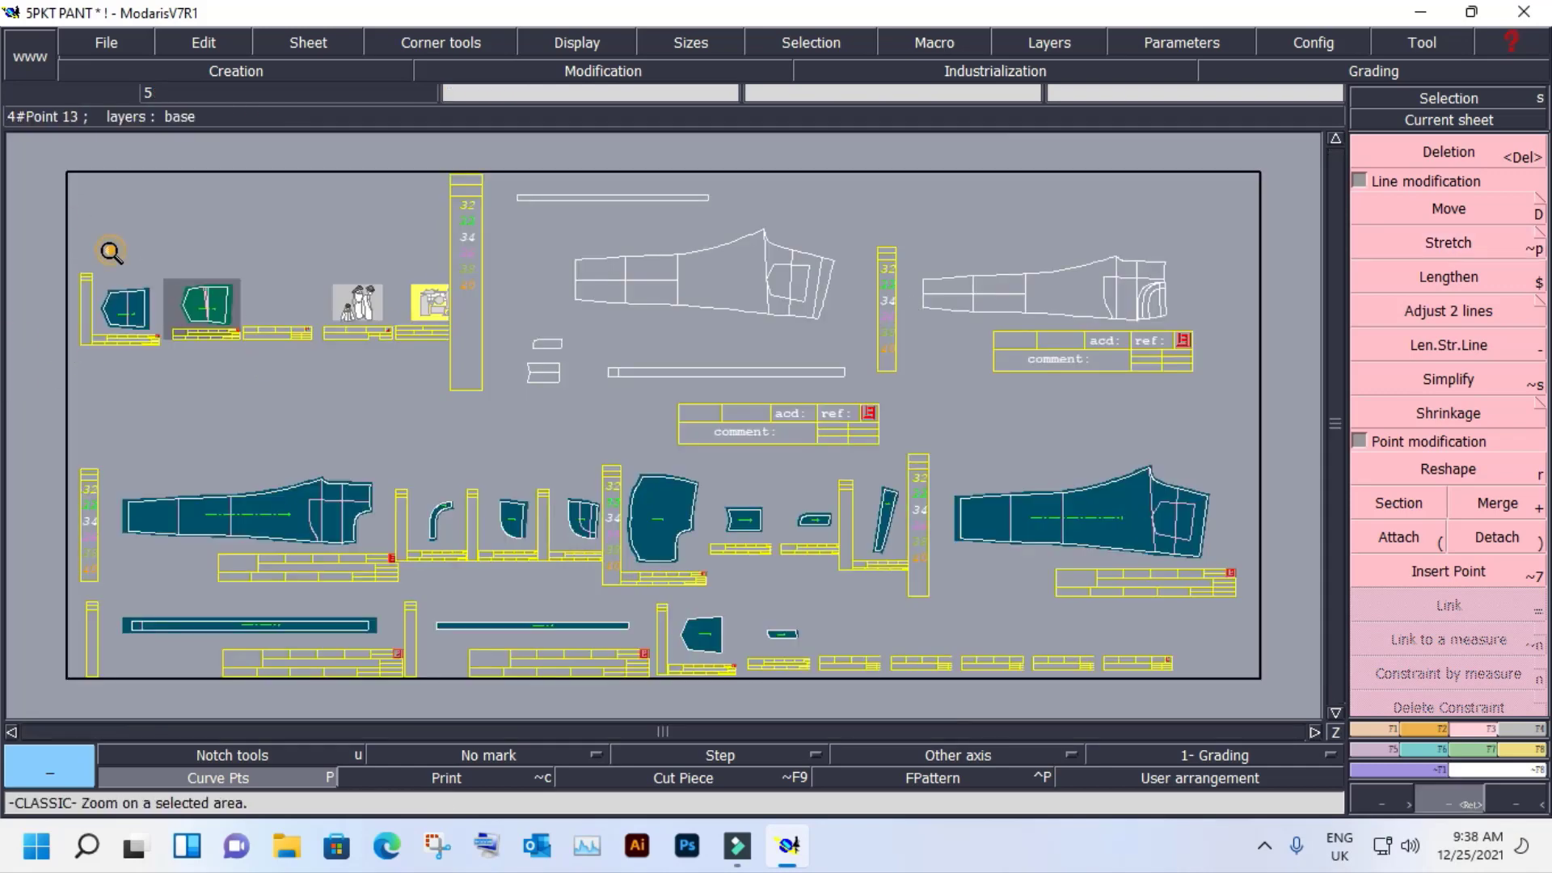
{"action": "left_click_drag", "start_coordinate": [103, 249], "coordinate": [288, 398]}
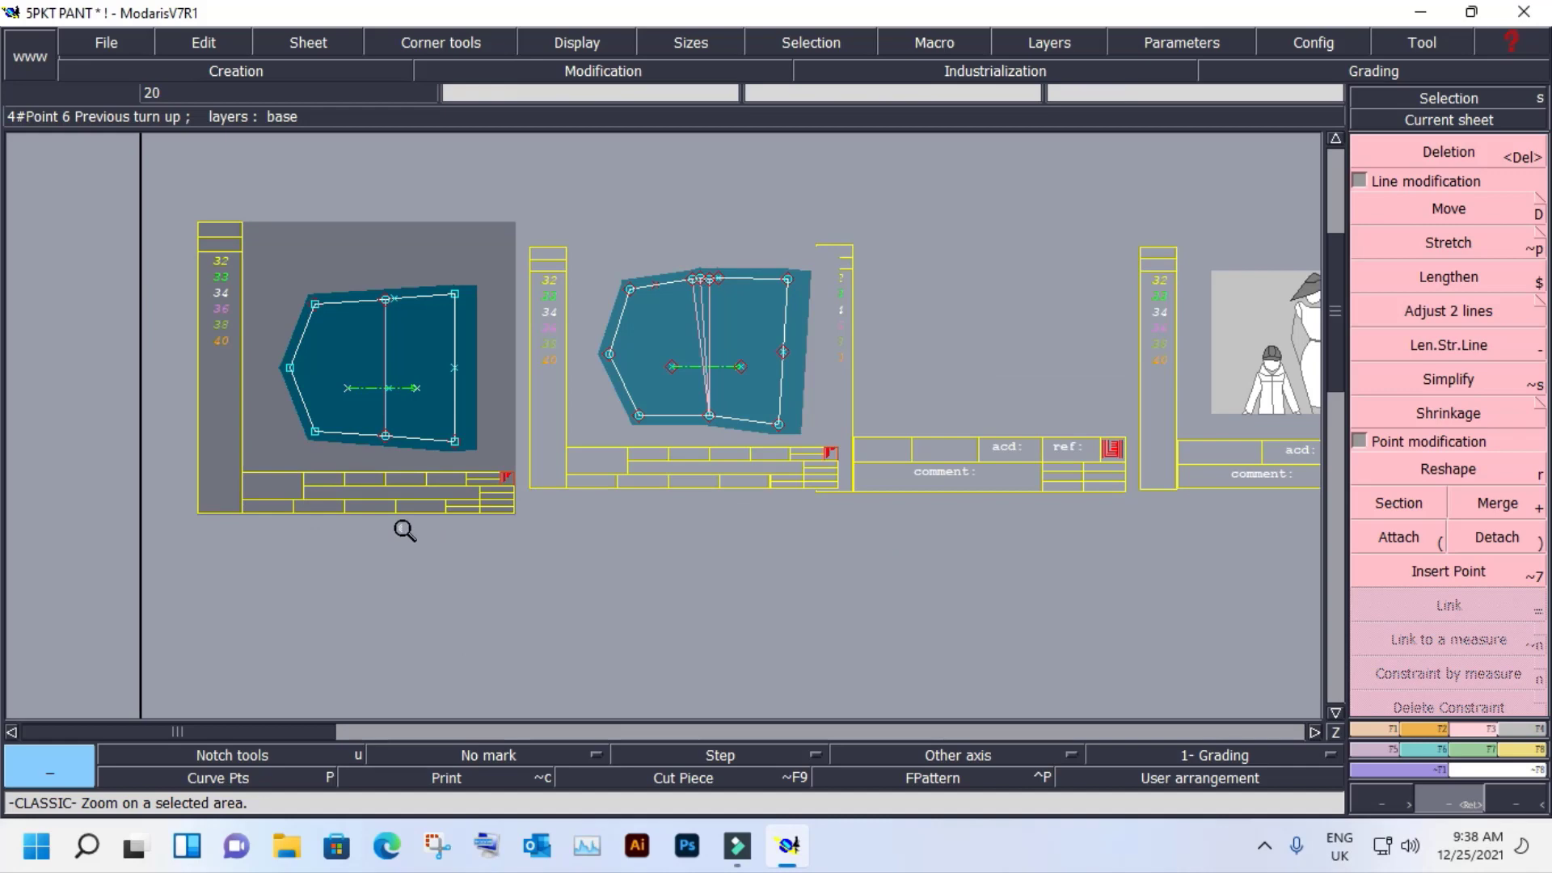
{"action": "key", "text": "m"}
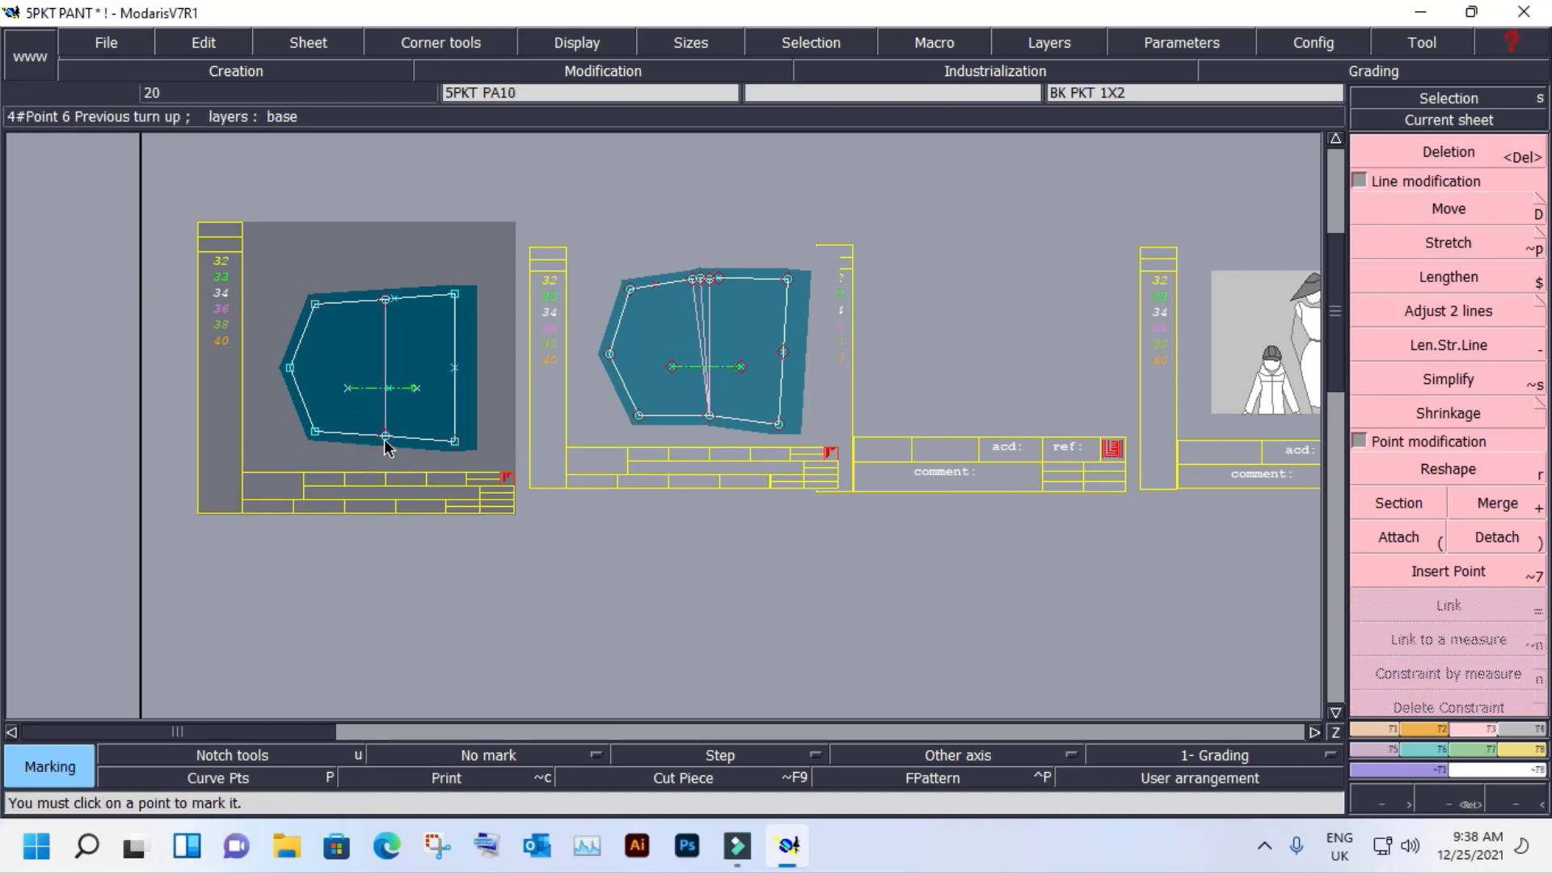
{"action": "left_click", "coordinate": [386, 441]}
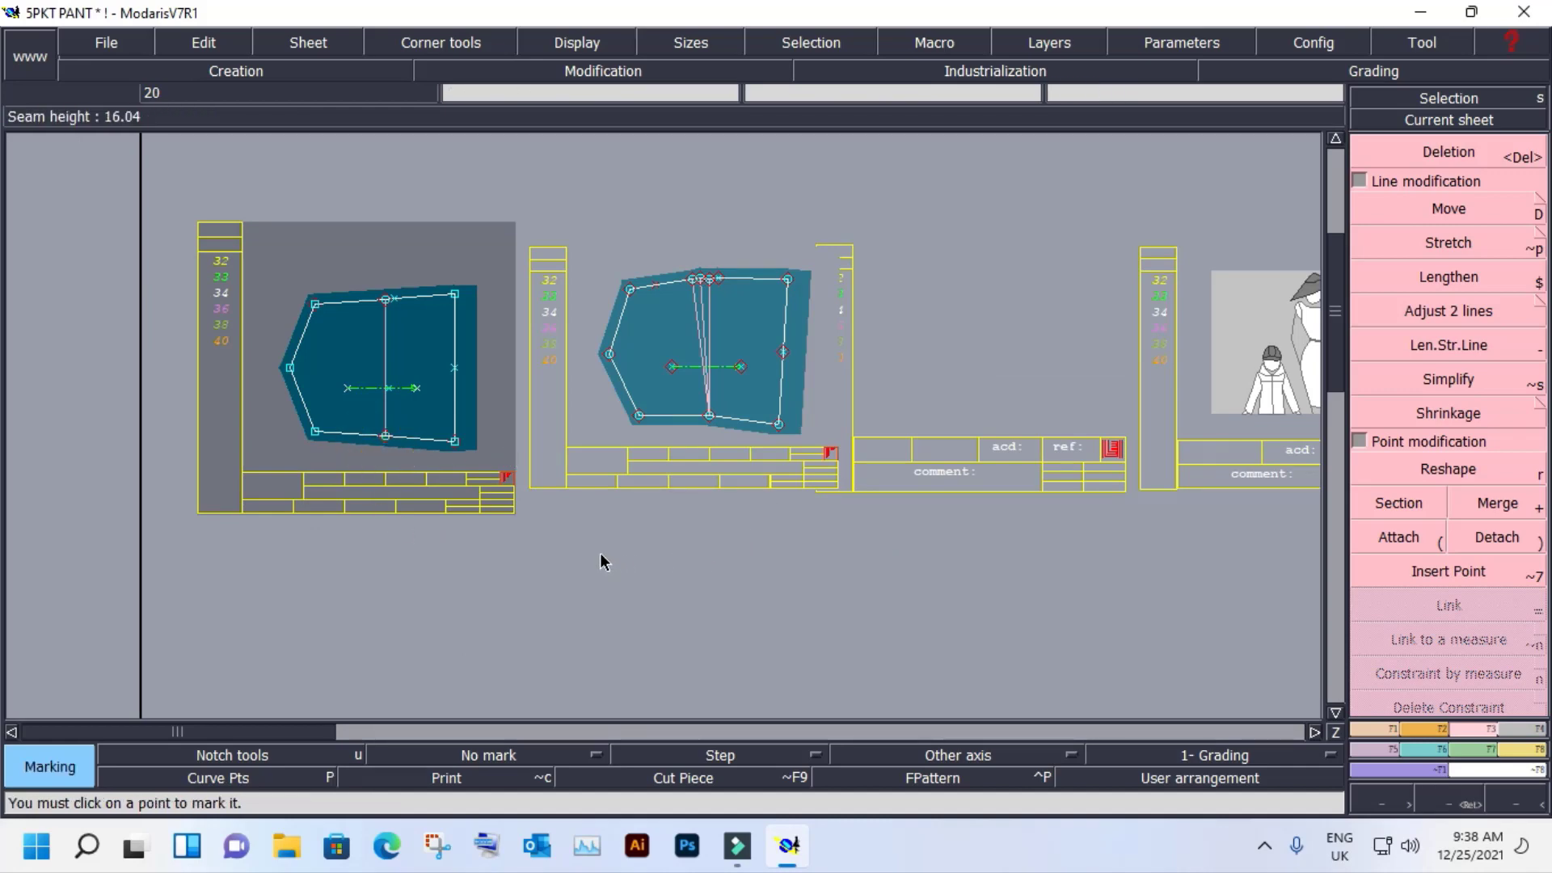
{"action": "key", "text": "ctrl+m"}
{"action": "left_click", "coordinate": [385, 437]}
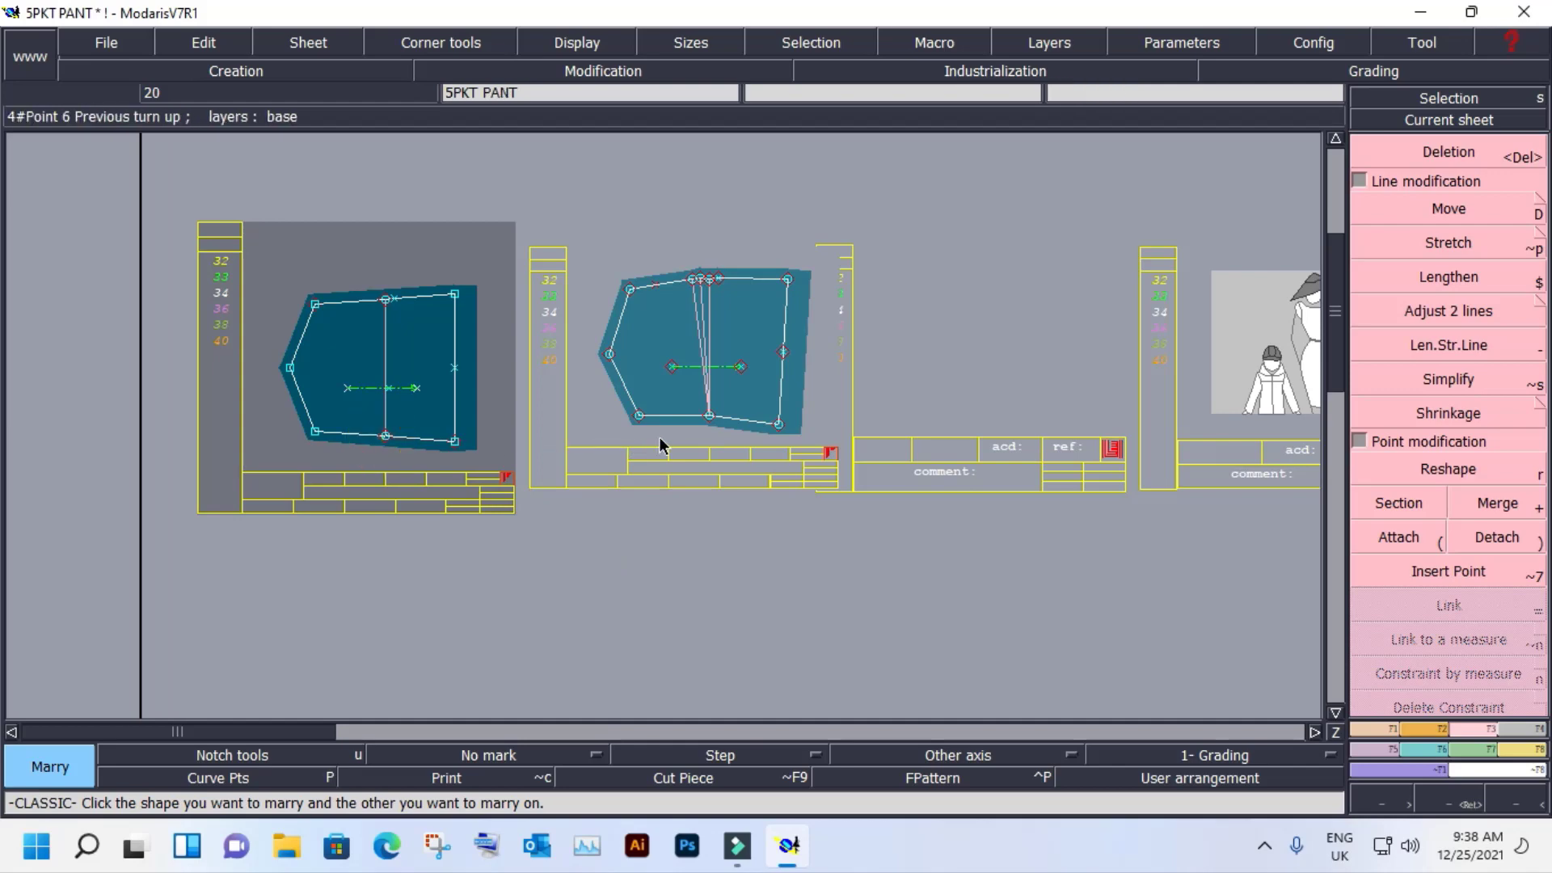
{"action": "left_click", "coordinate": [709, 418]}
Zoom in to compare the overlaid outlines, then divorce the pieces and view the whole sheet.
{"action": "key", "text": "z"}
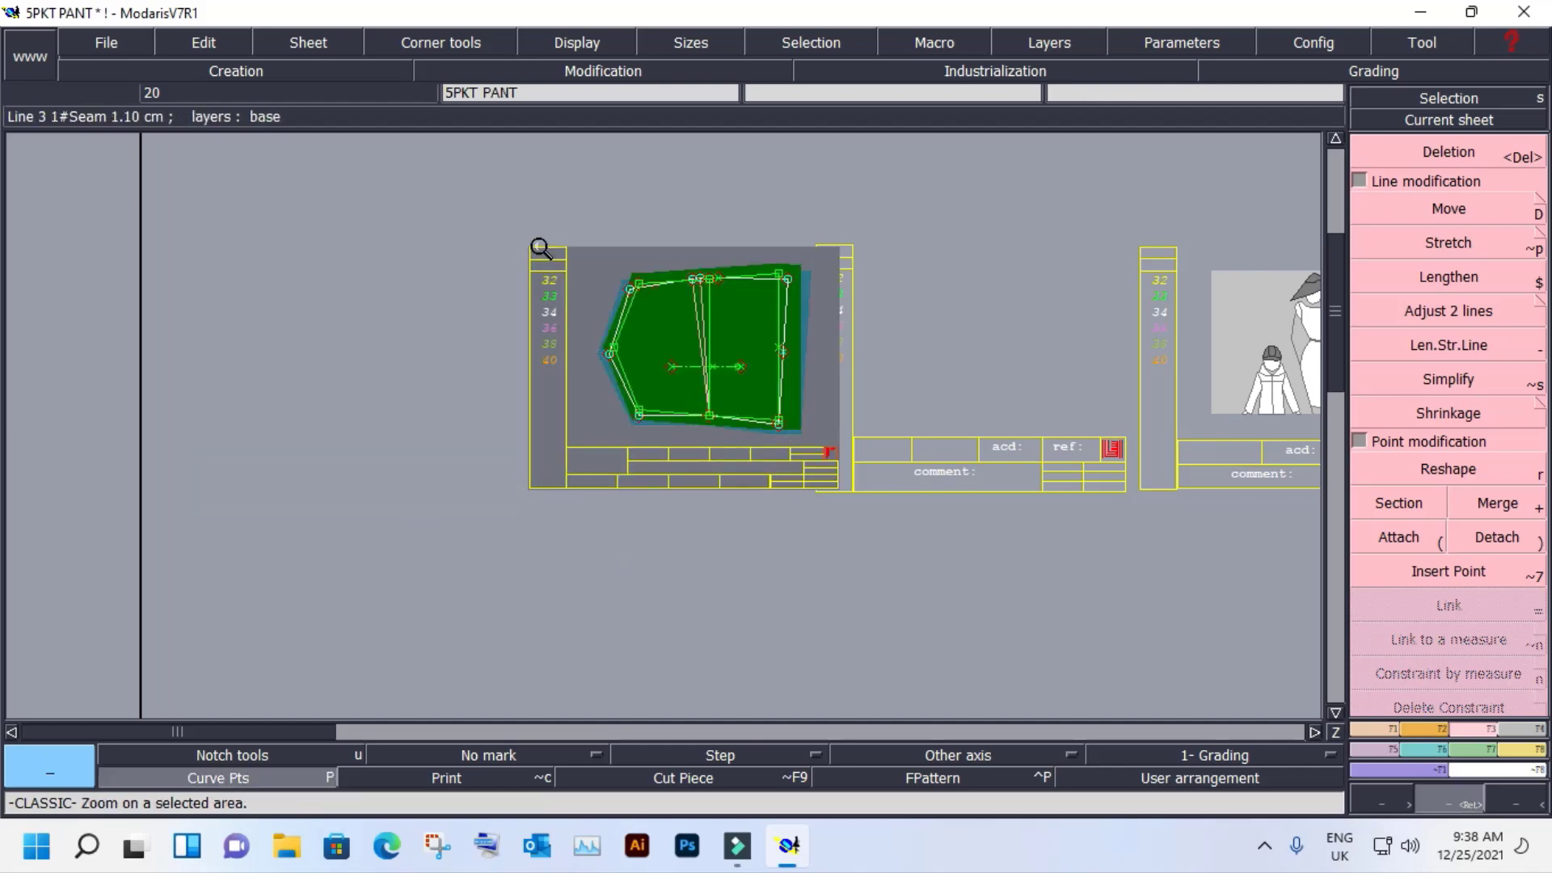
{"action": "left_click_drag", "start_coordinate": [537, 243], "coordinate": [832, 458]}
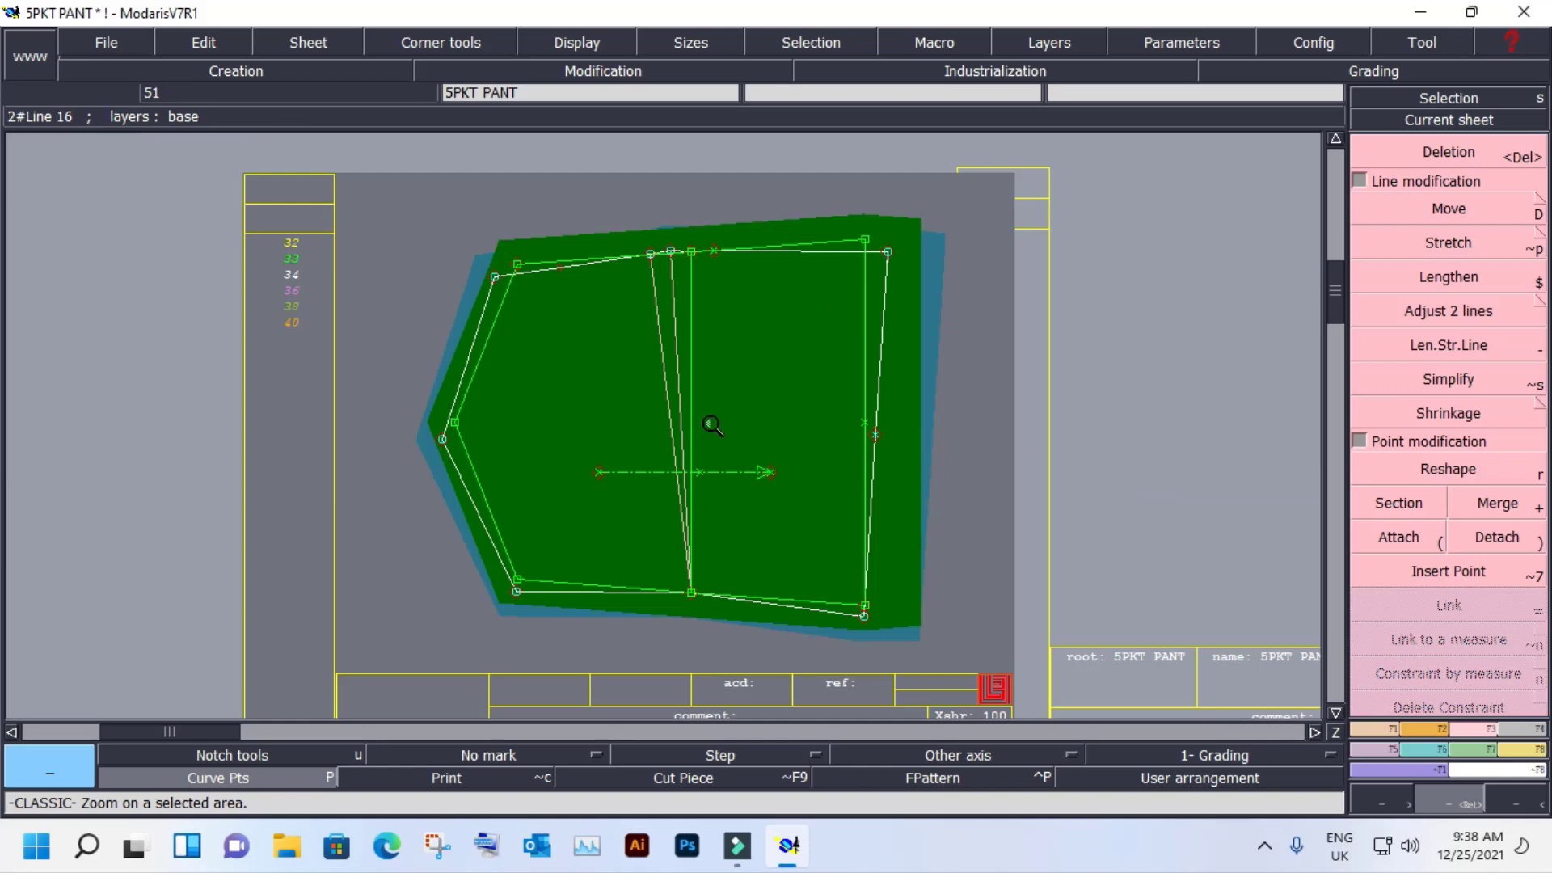
{"action": "key", "text": "ctrl+d"}
{"action": "left_click", "coordinate": [809, 370]}
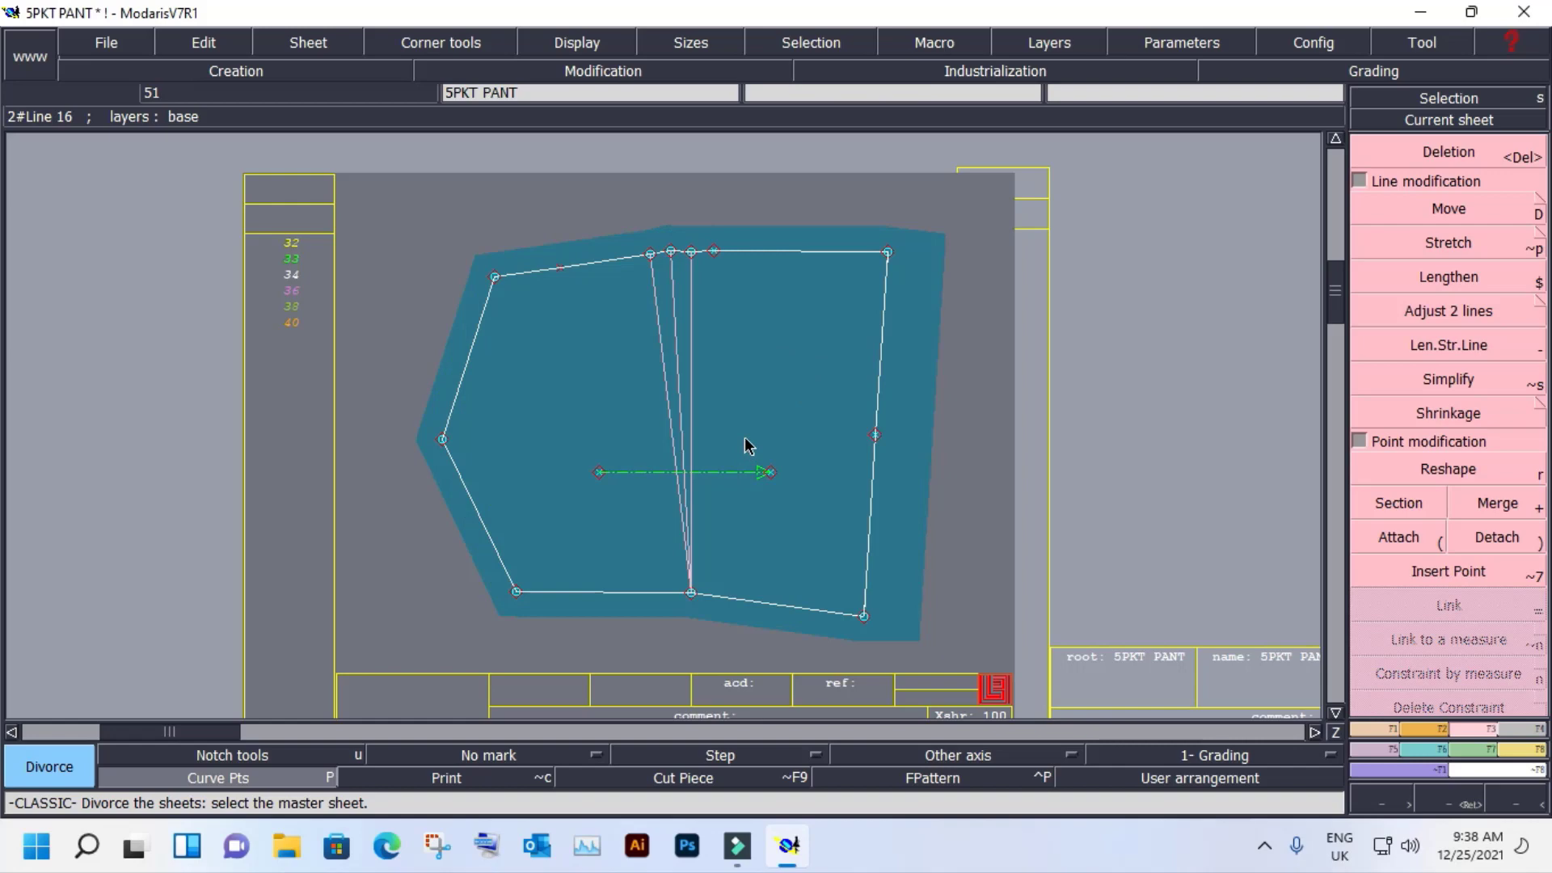
{"action": "key", "text": "F3"}
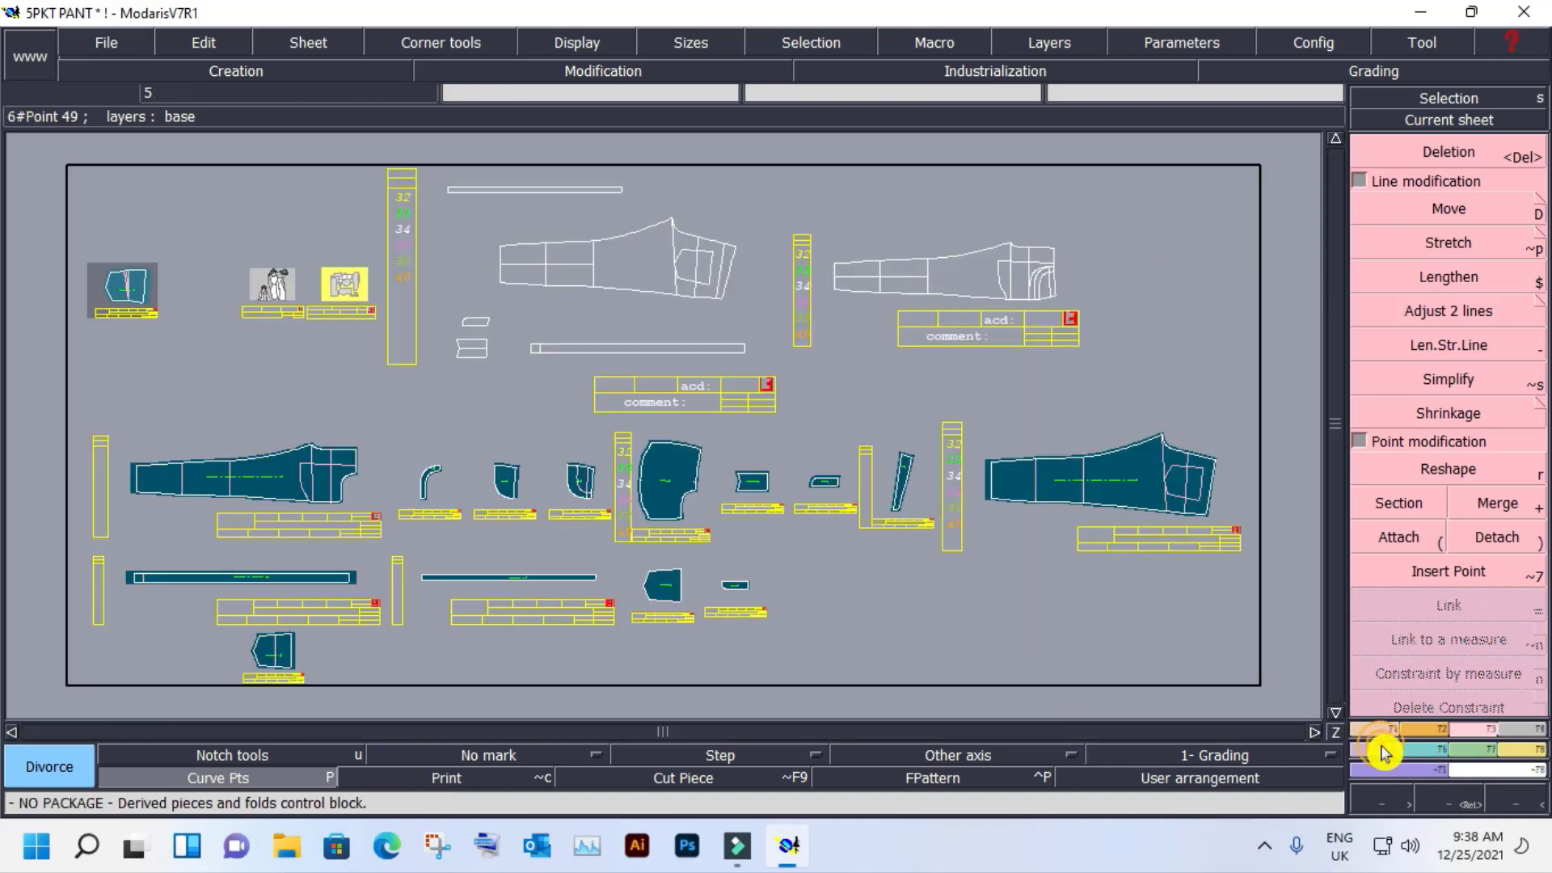
Show the Industrialization tools, collapse Derived pieces, and zoom to the BK PKT 1X2 back pocket.
{"action": "left_click", "coordinate": [1385, 751]}
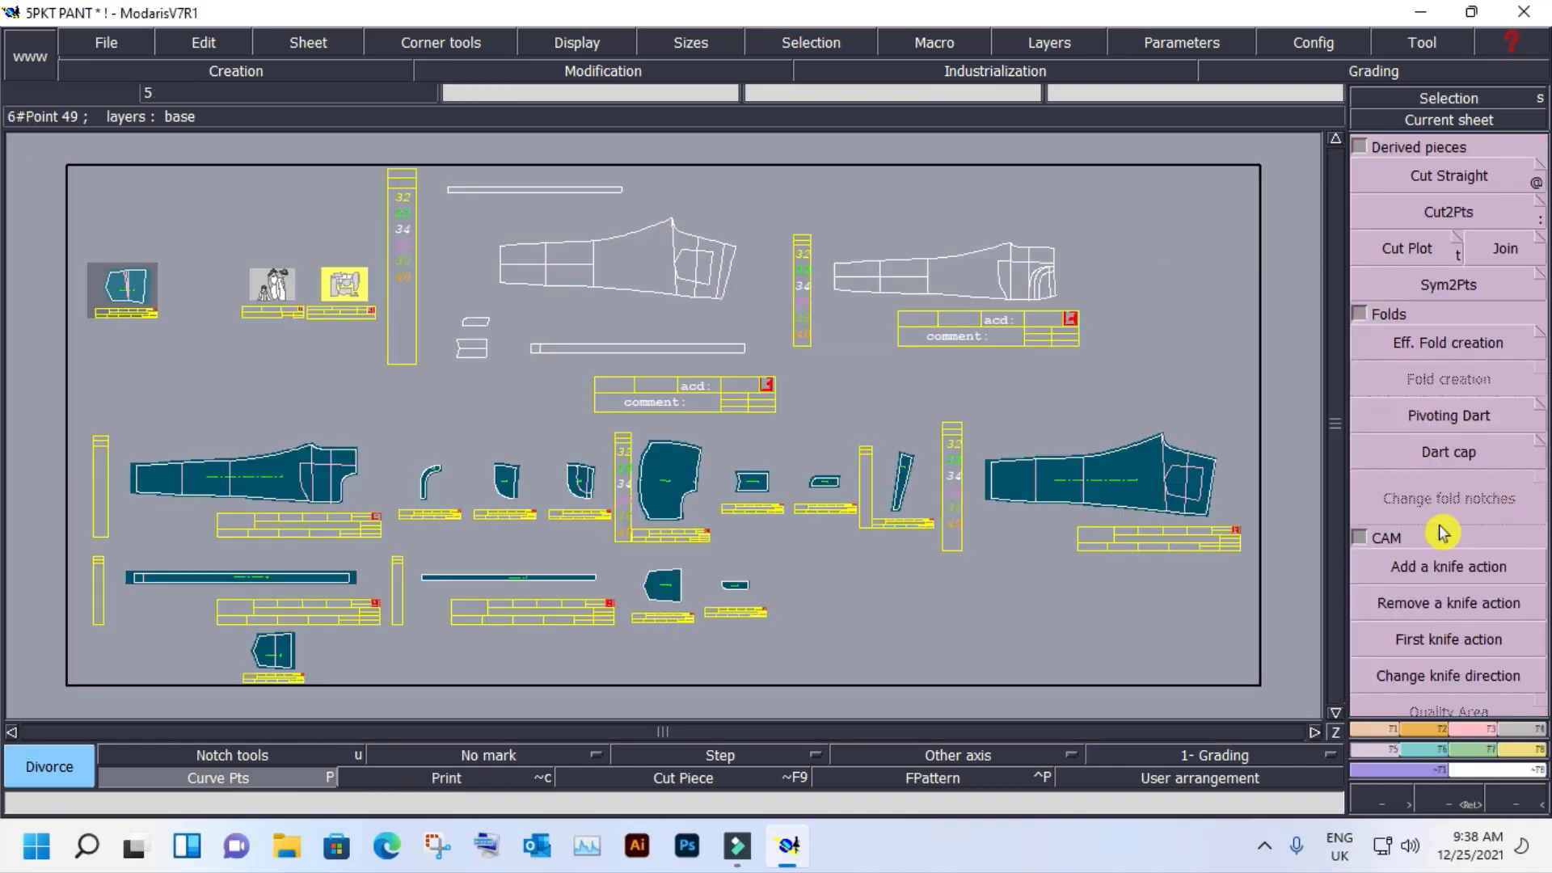
{"action": "left_click", "coordinate": [1360, 150]}
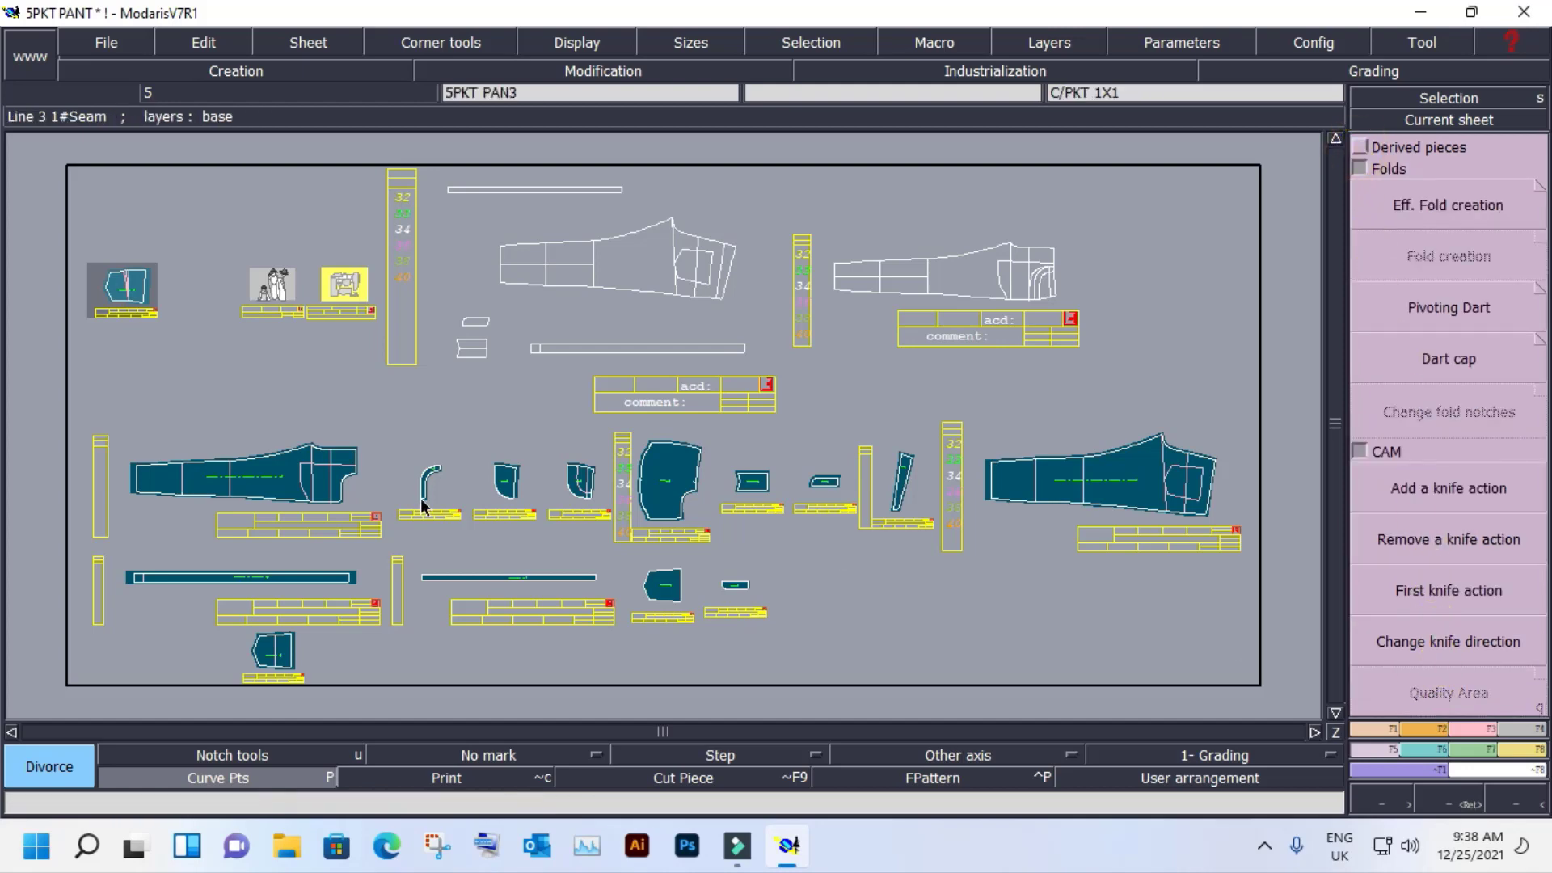
{"action": "left_click", "coordinate": [263, 657]}
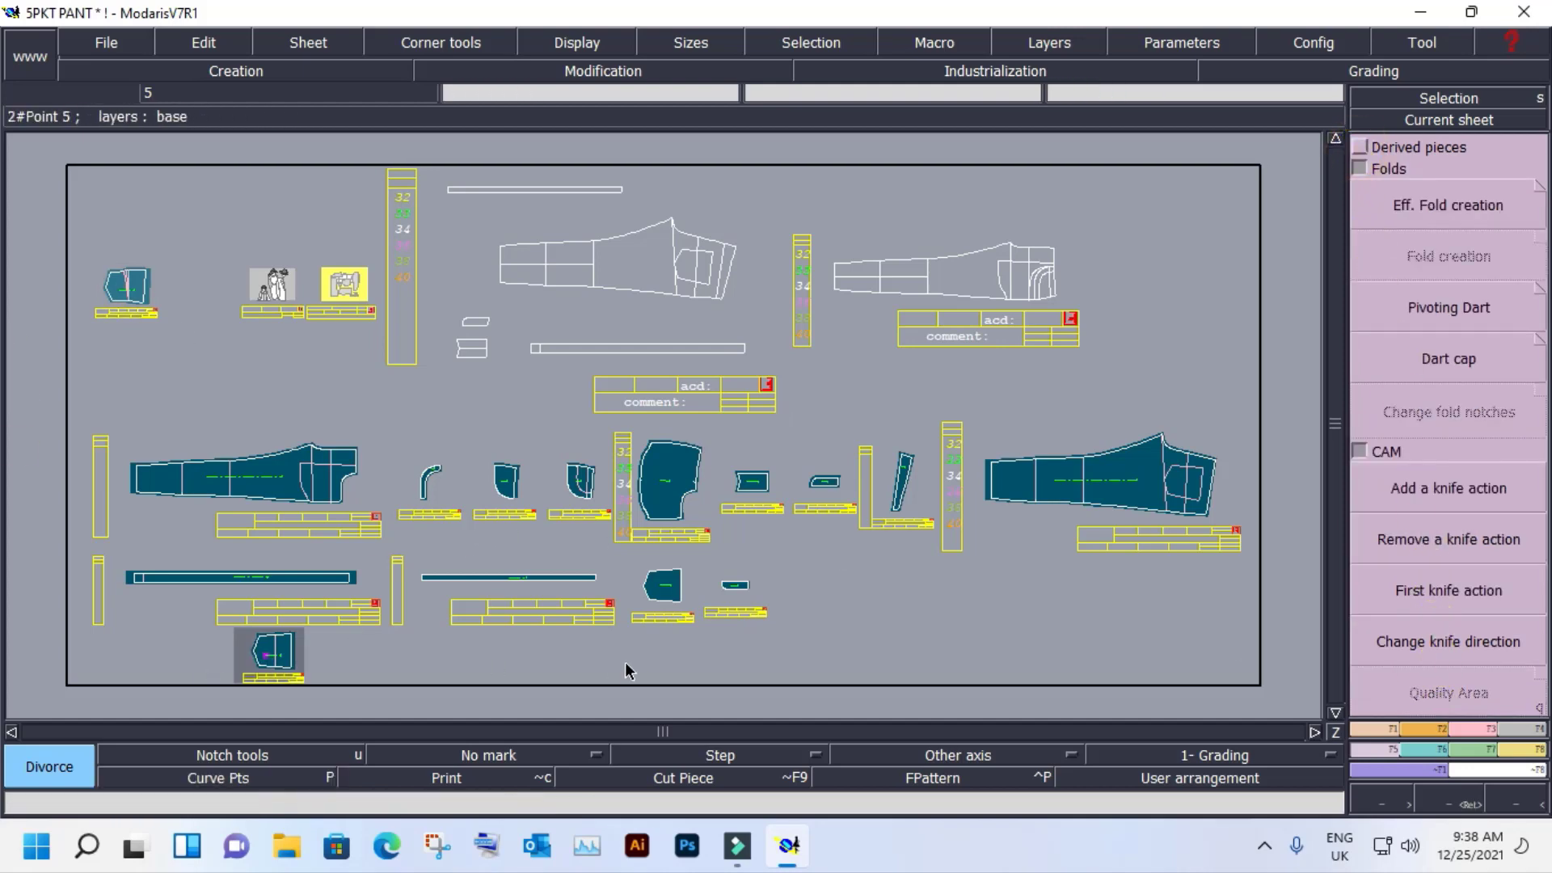
{"action": "key", "text": "z"}
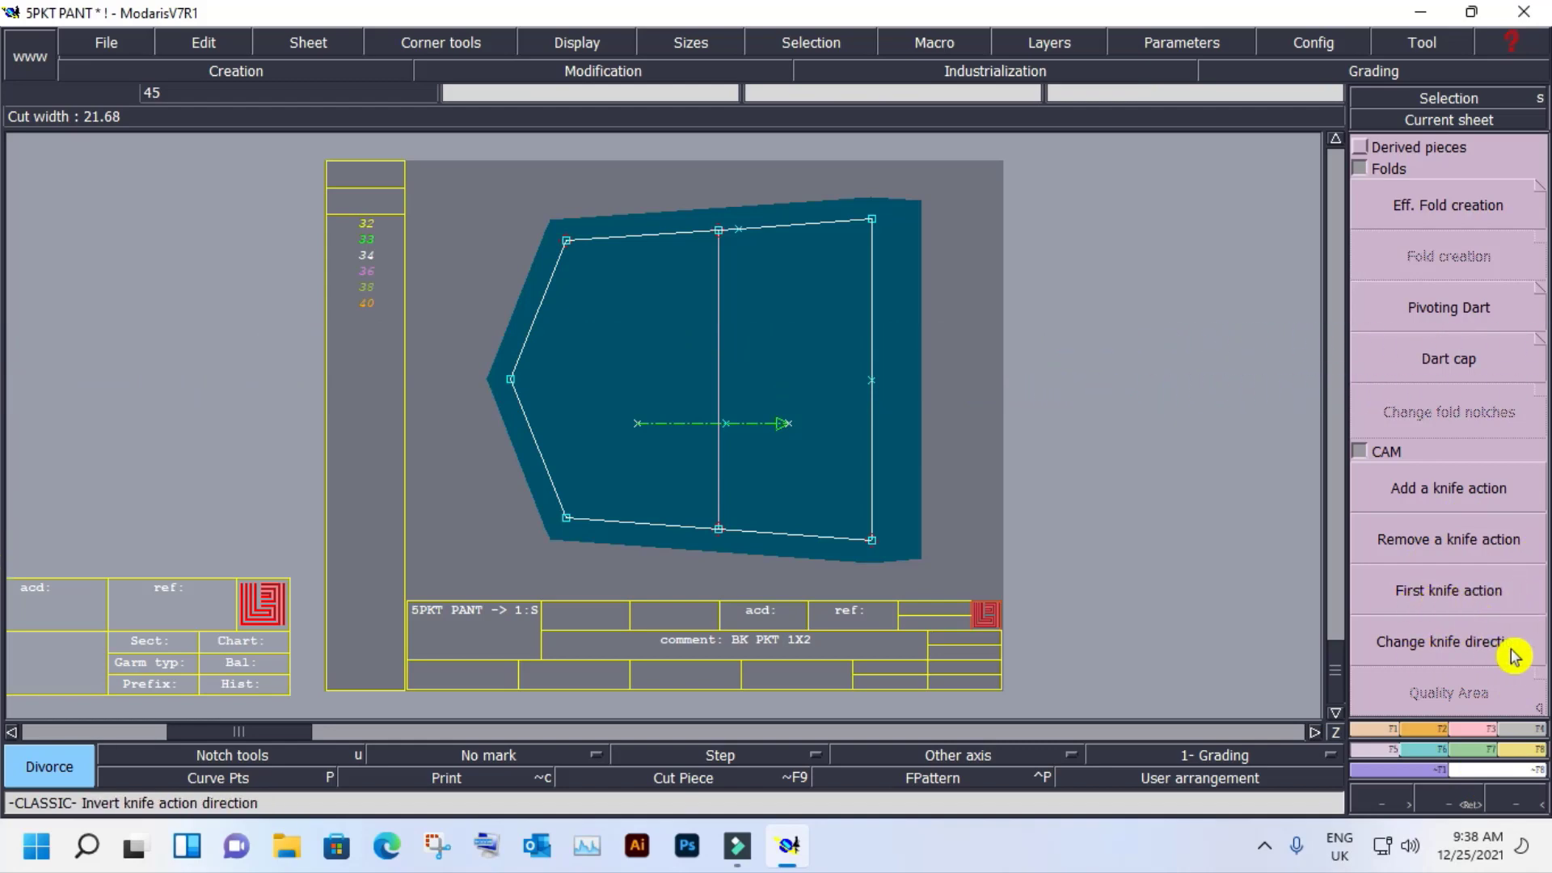
{"action": "left_click", "coordinate": [790, 358]}
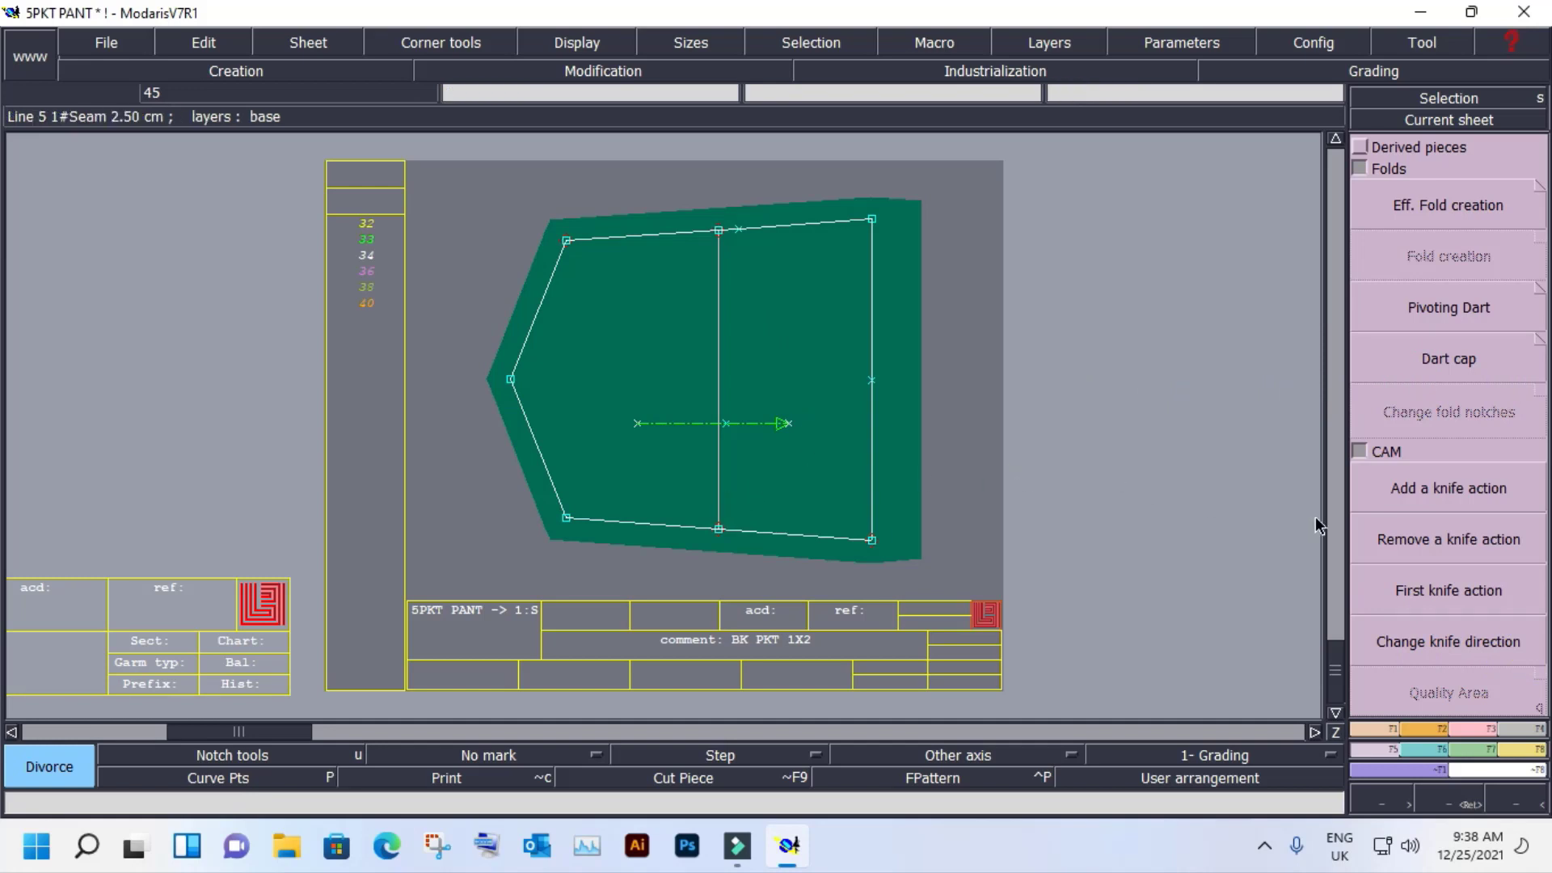
{"action": "left_click", "coordinate": [1460, 489]}
{"action": "left_click", "coordinate": [872, 218]}
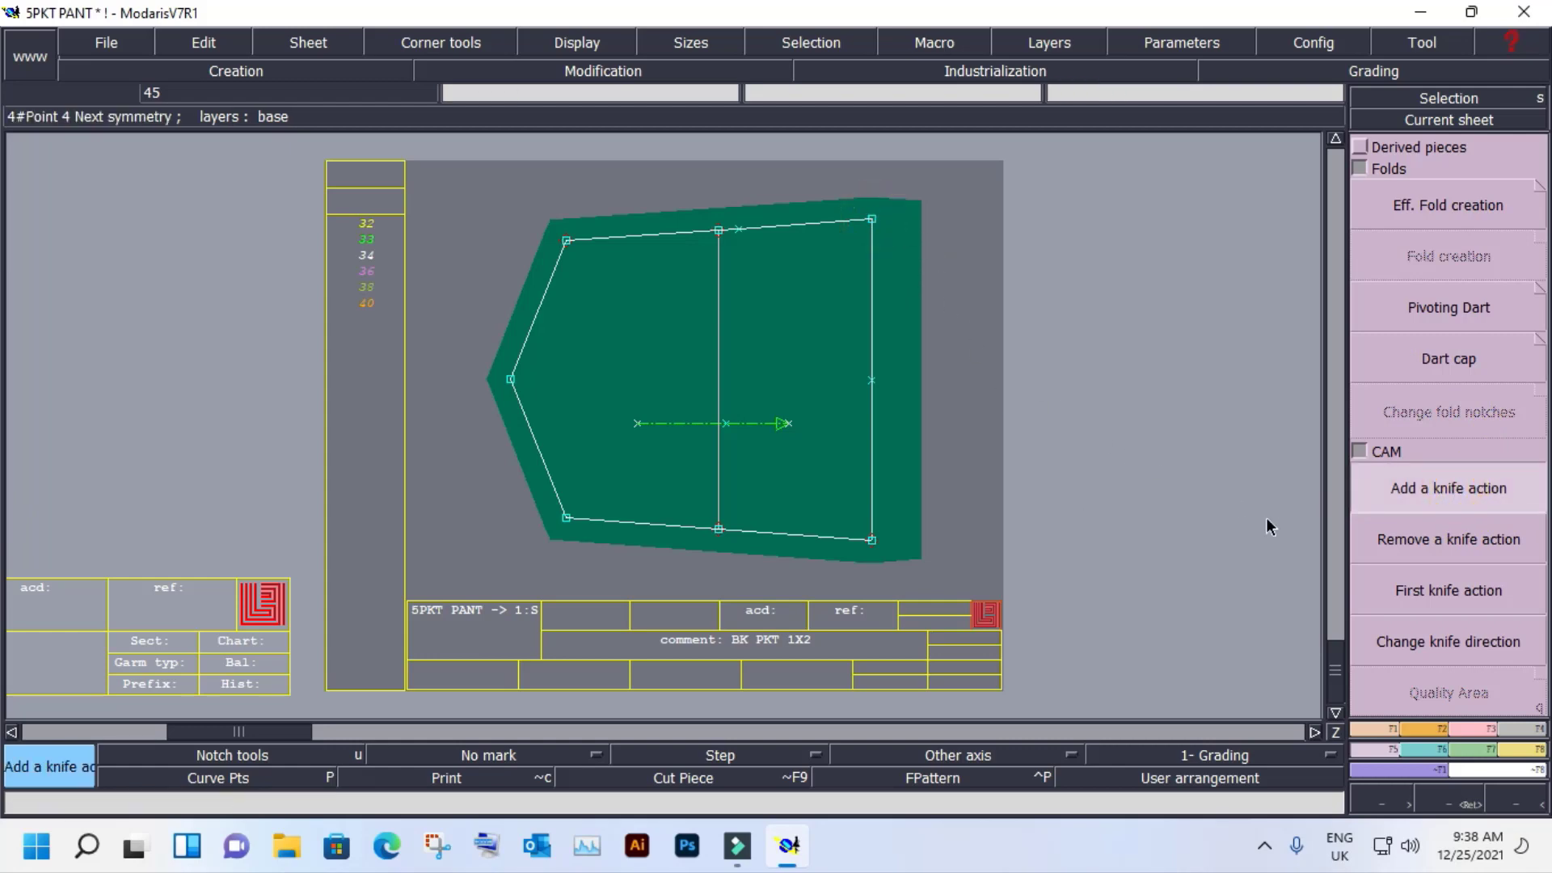
{"action": "left_click", "coordinate": [1389, 552]}
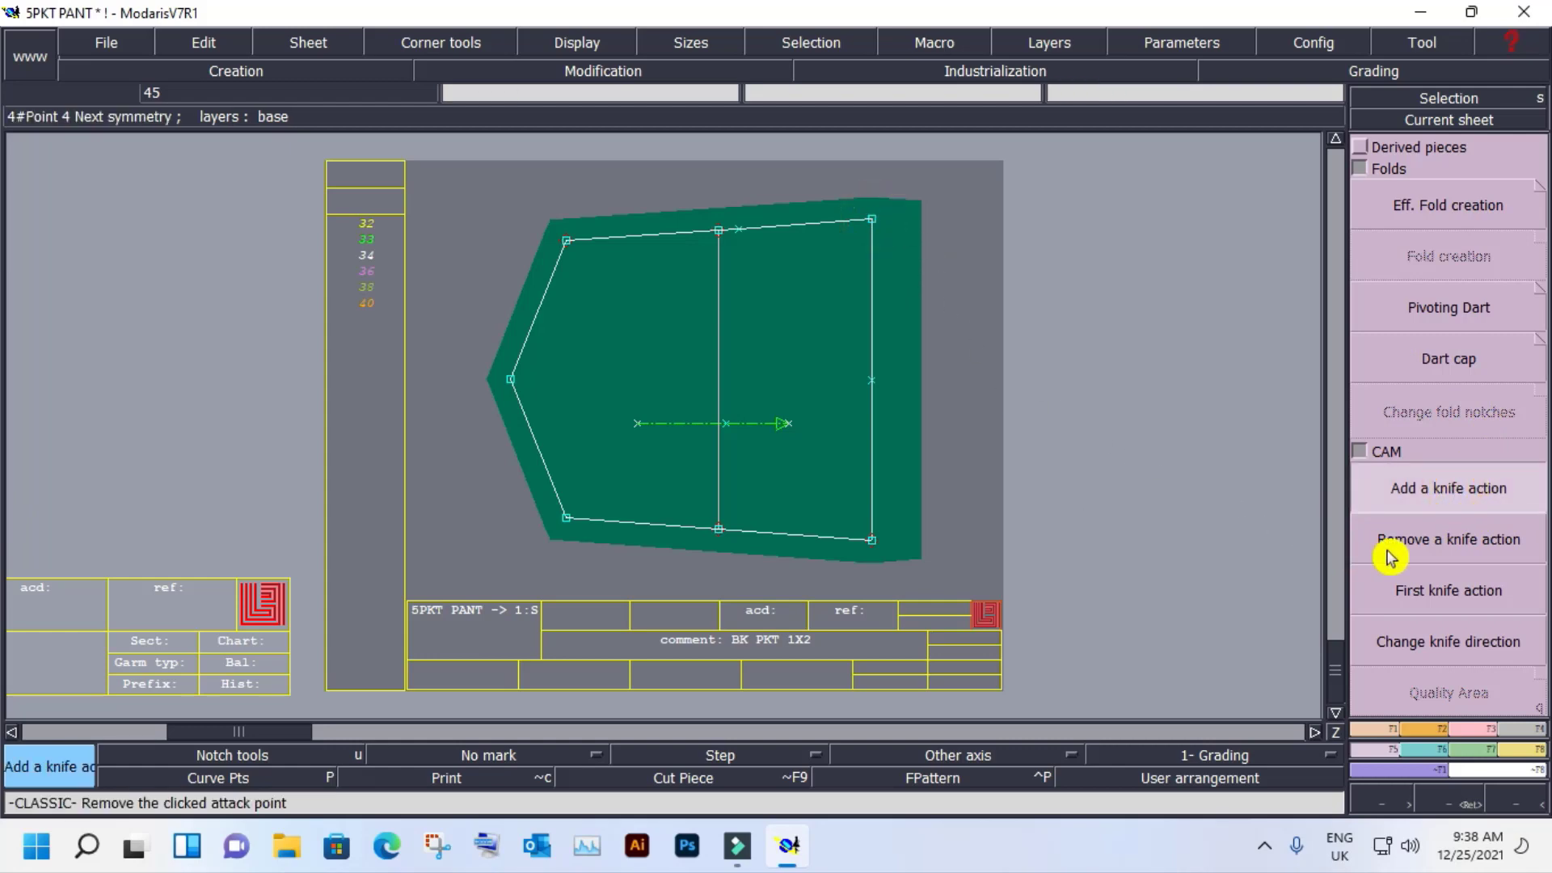
{"action": "left_click", "coordinate": [875, 218]}
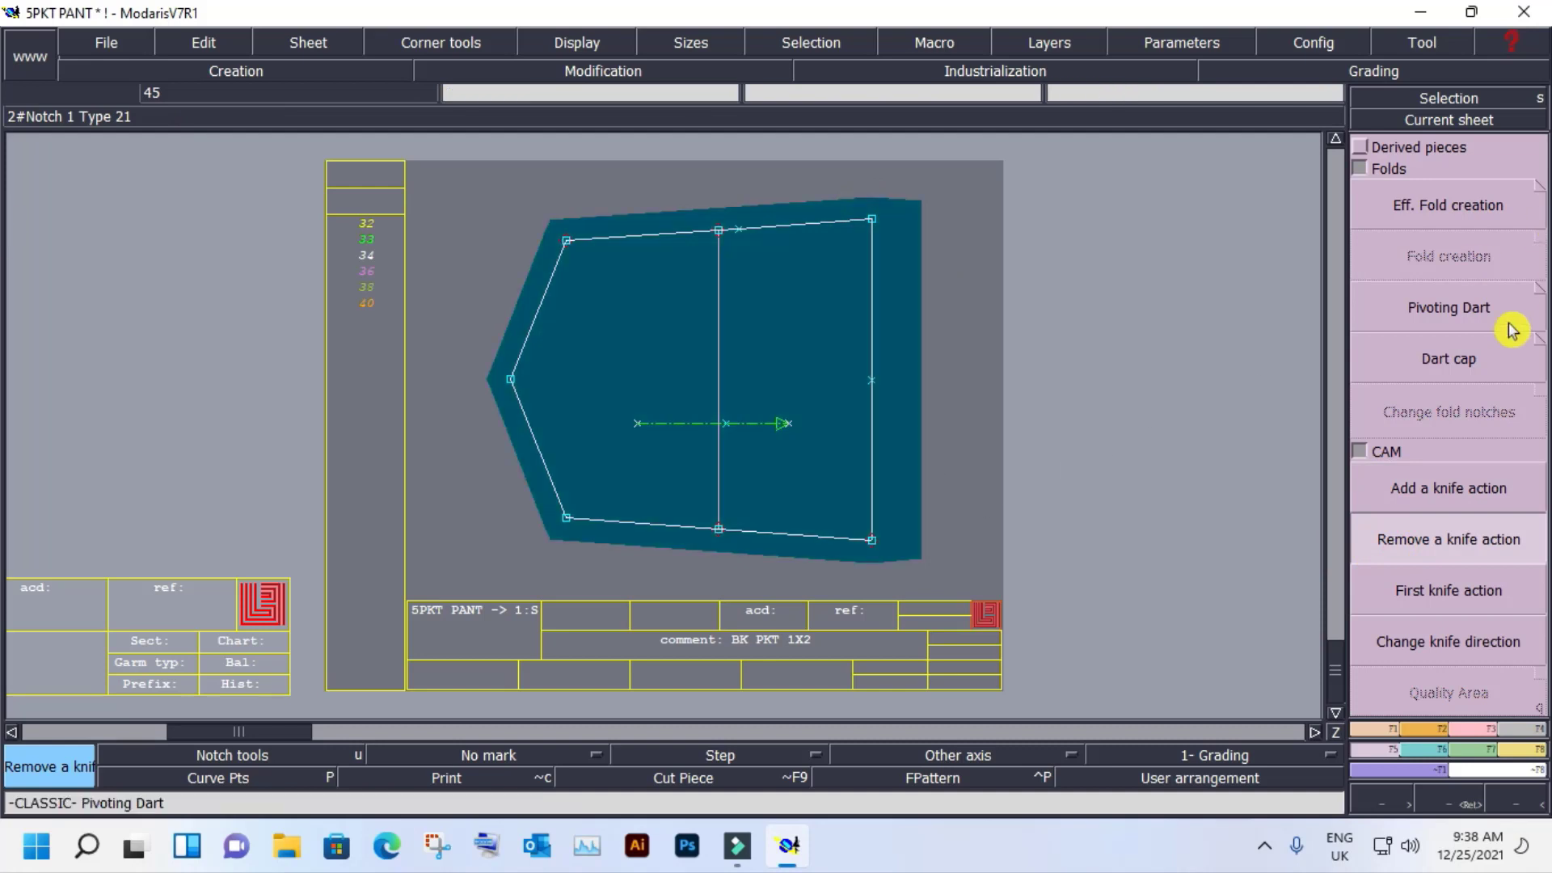
{"action": "left_click", "coordinate": [1362, 152]}
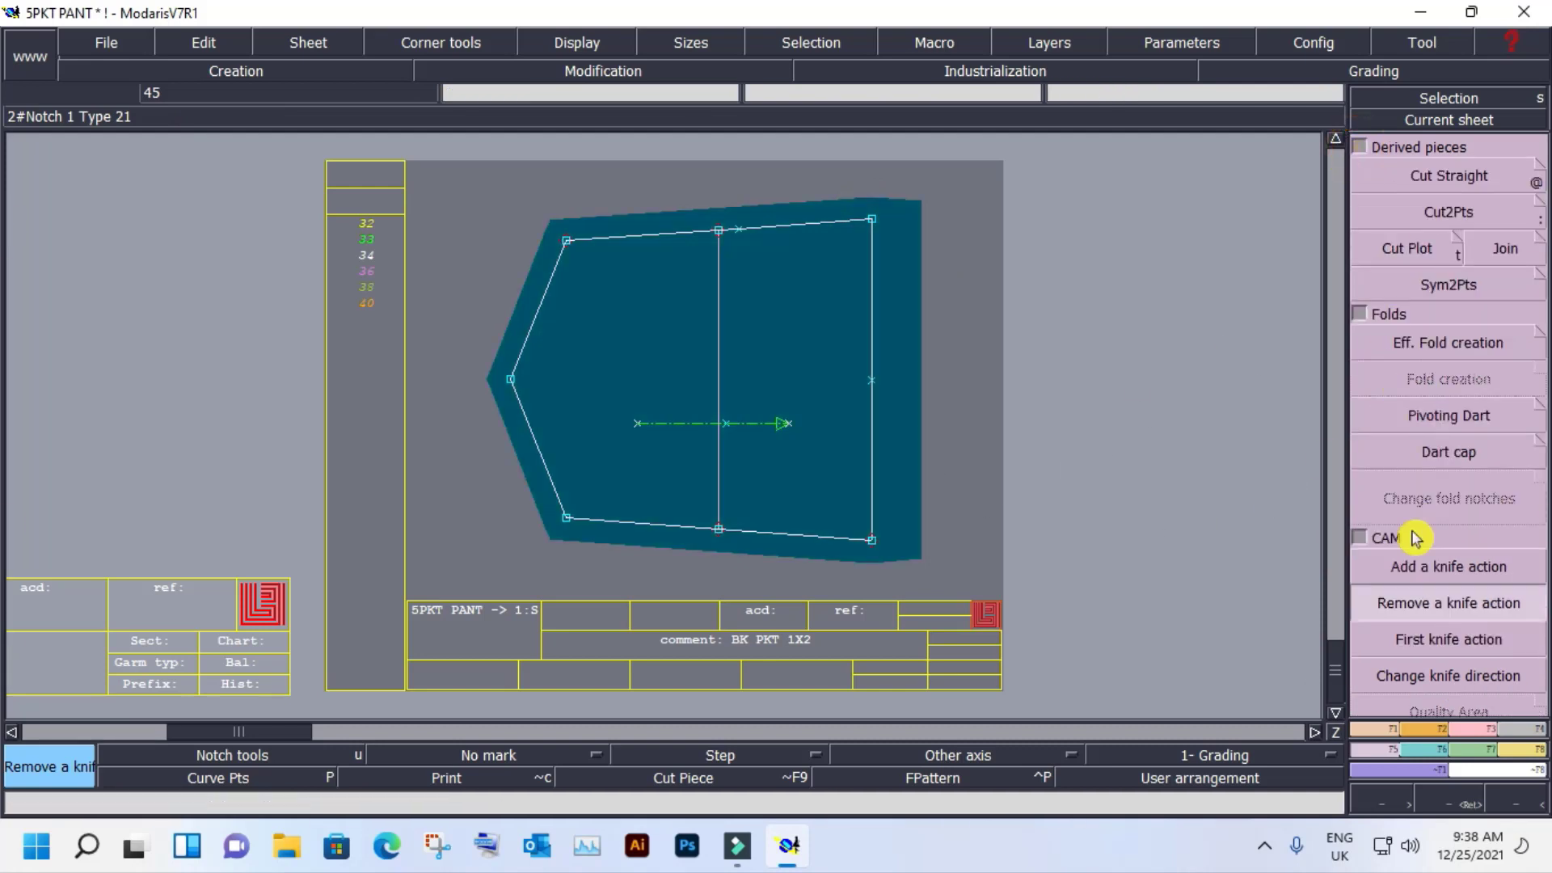
{"action": "left_click", "coordinate": [1362, 148]}
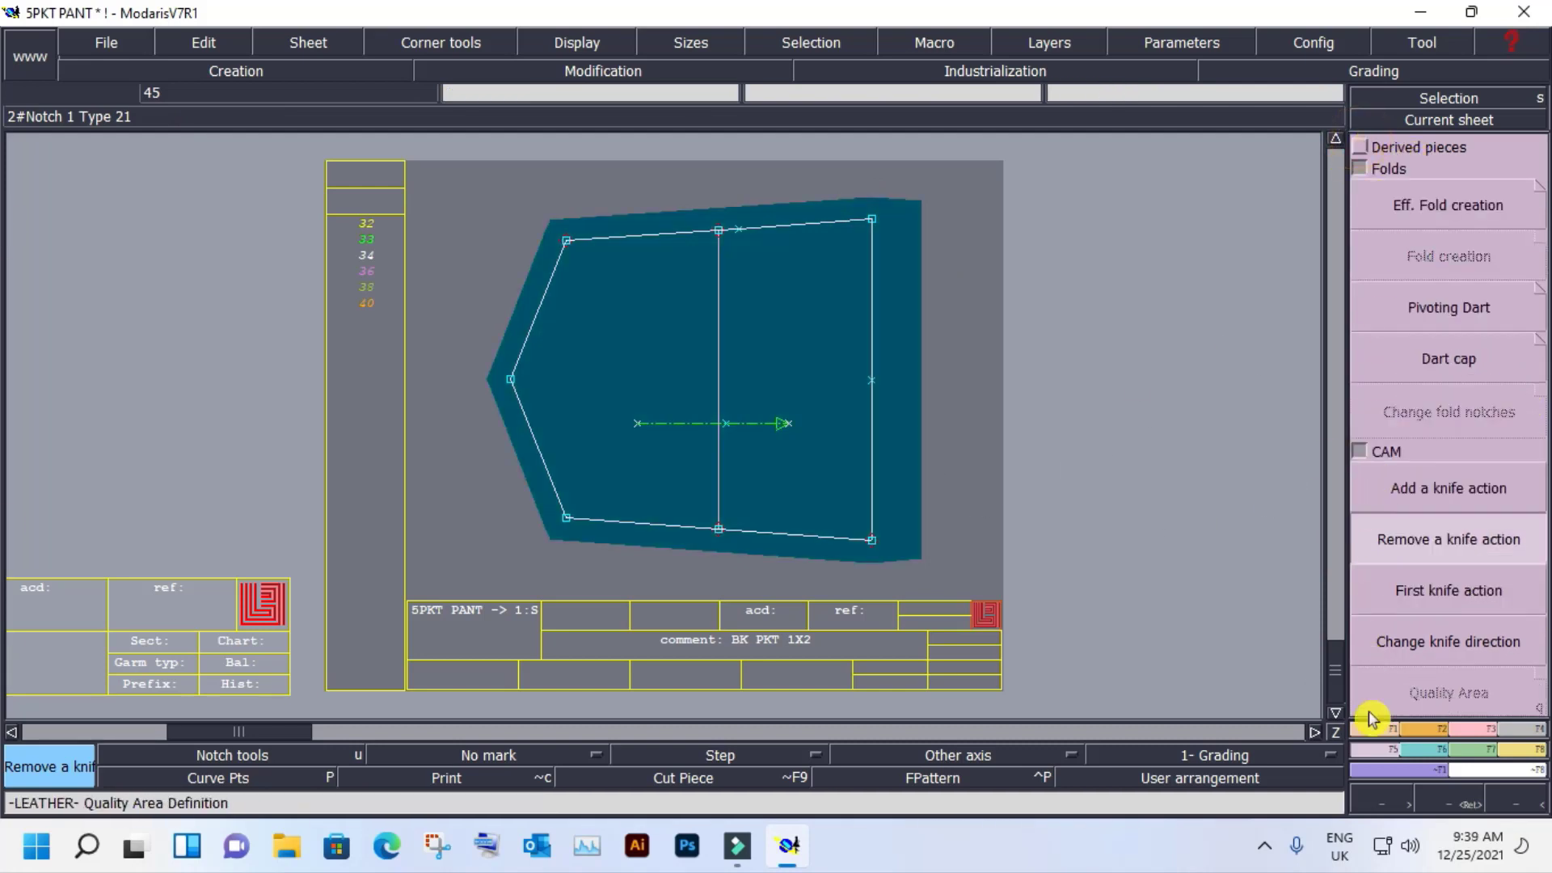
{"action": "left_click", "coordinate": [1363, 152]}
{"action": "left_click", "coordinate": [1440, 641]}
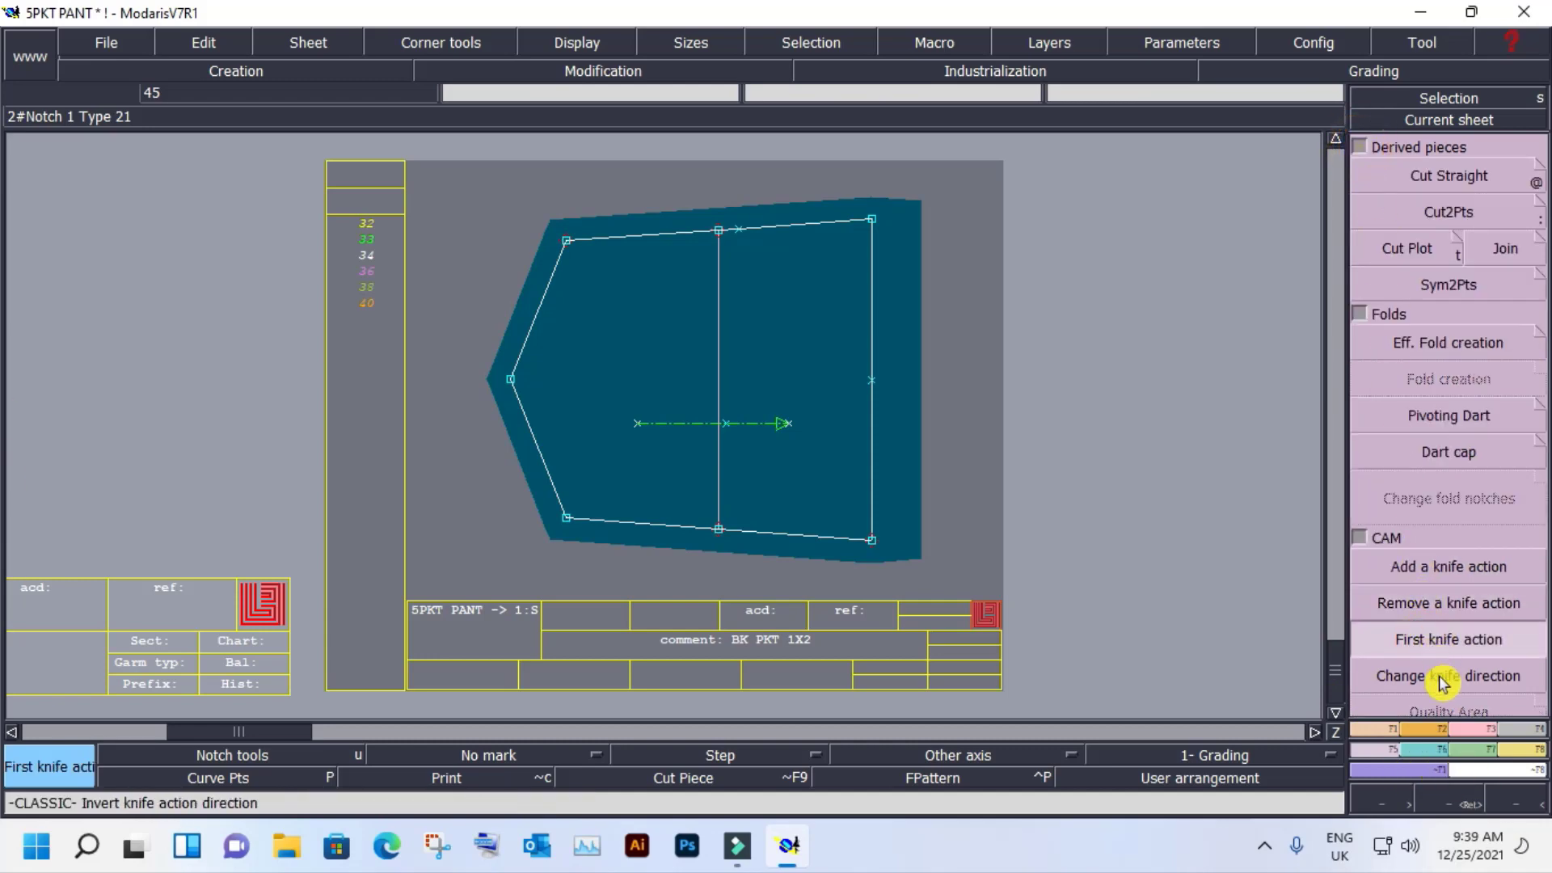
{"action": "left_click", "coordinate": [1442, 684]}
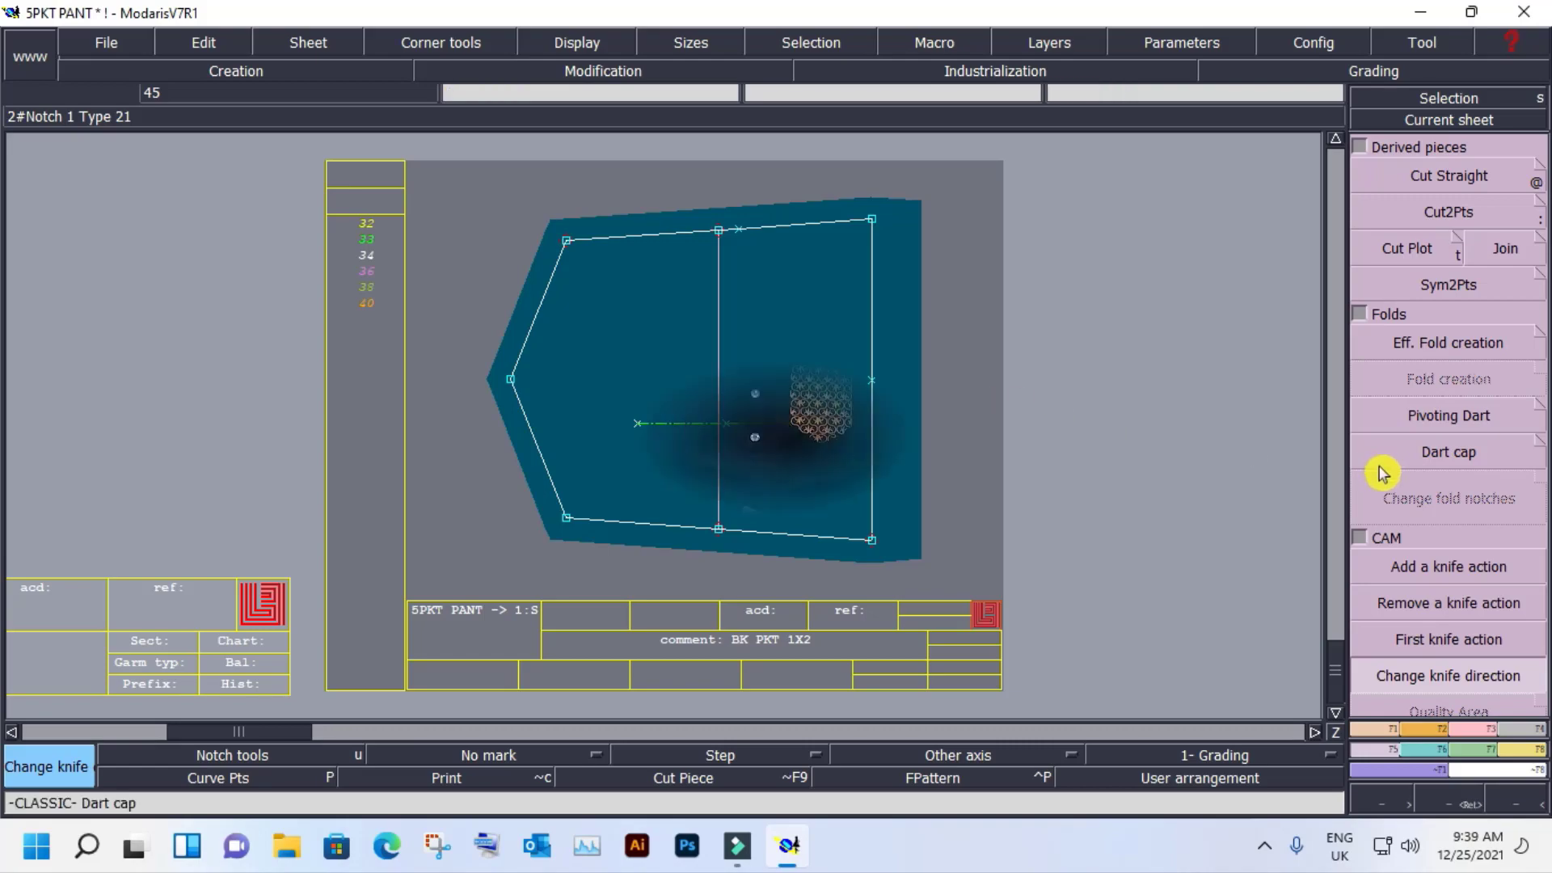